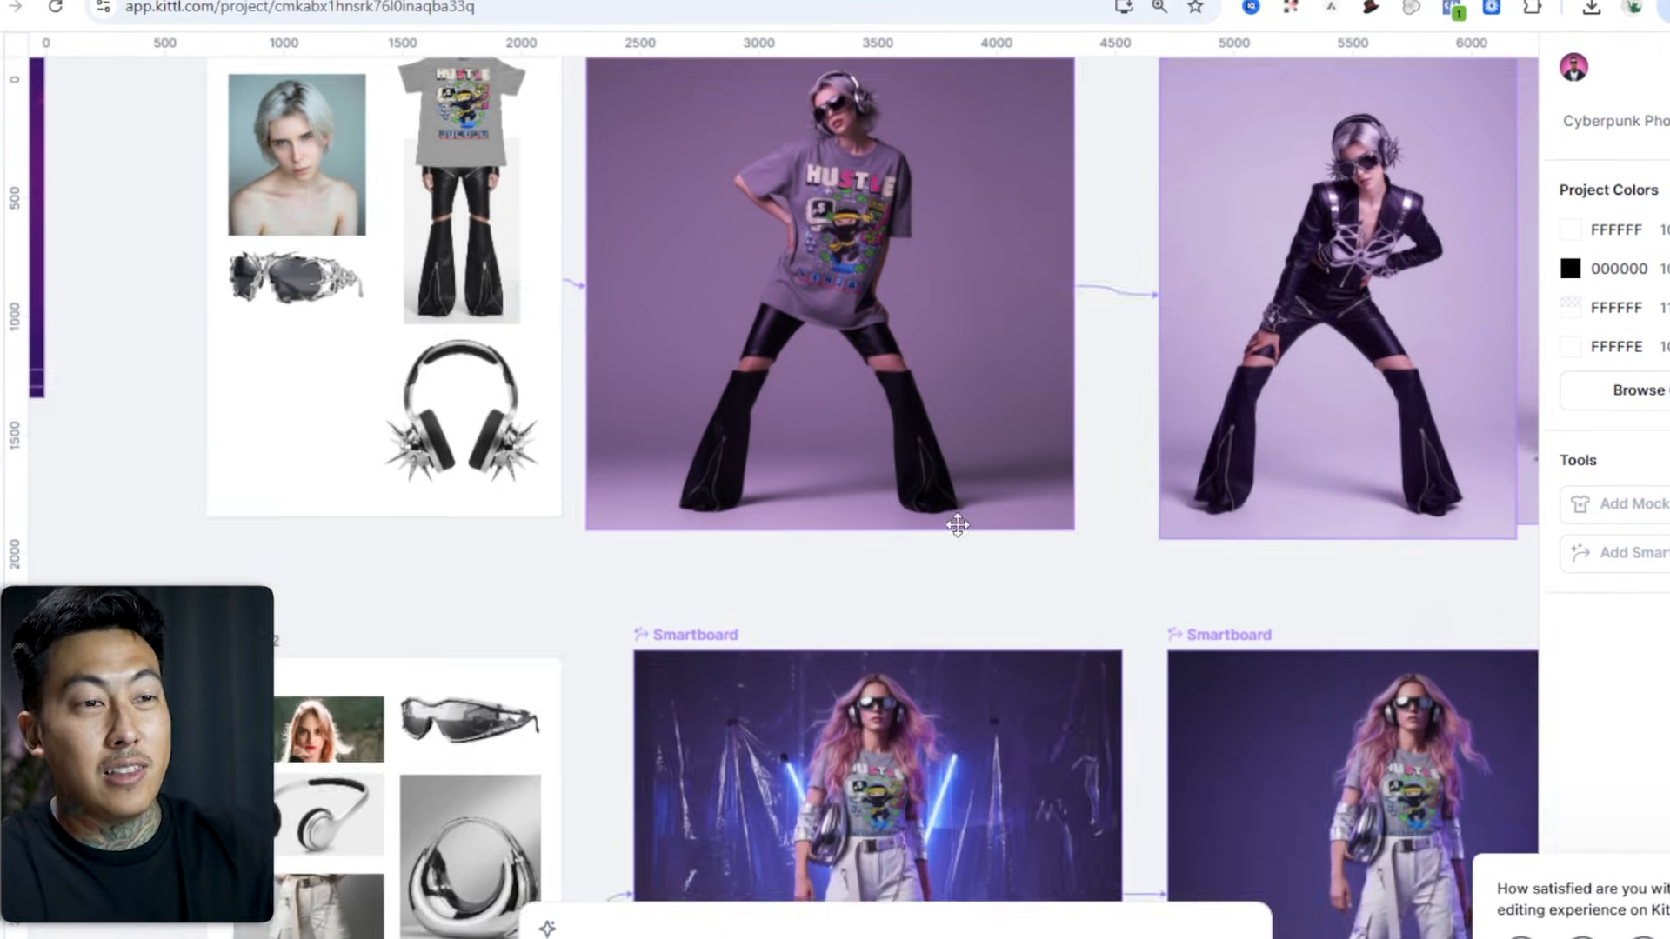
Examine the Cyberpunk Photoshoot flow and open the prompt of the smartboard showing the woman seated on a chair.
drag(1317, 796, 533, 808)
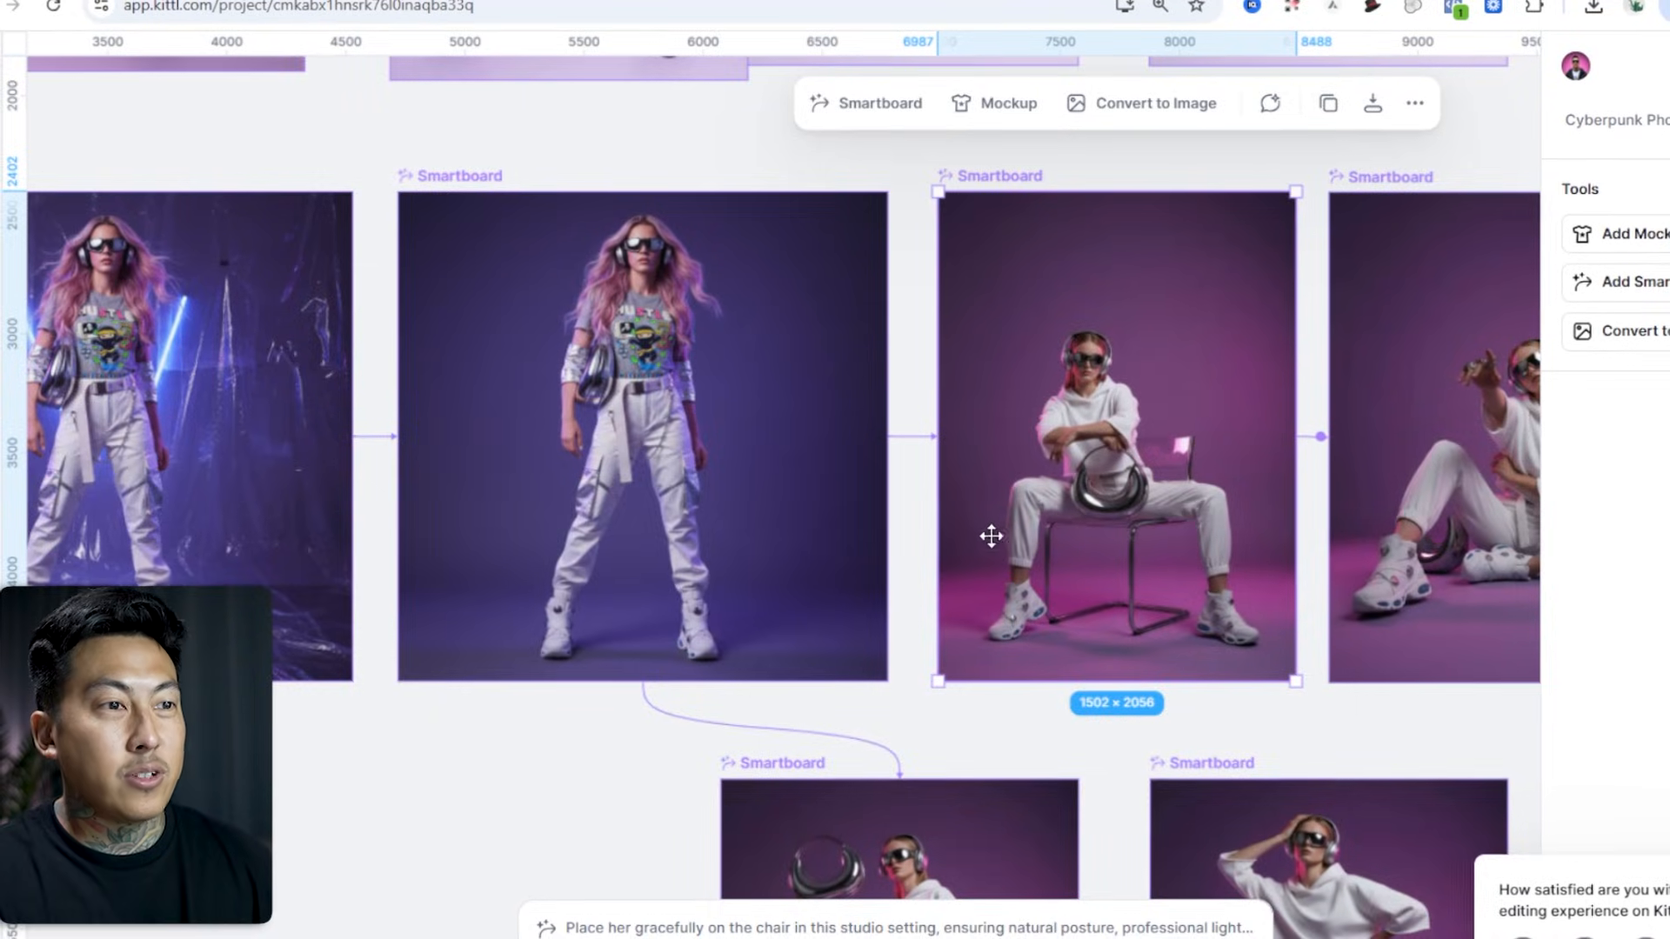
scroll(951, 545, down, 5)
scroll(950, 545, up, 8)
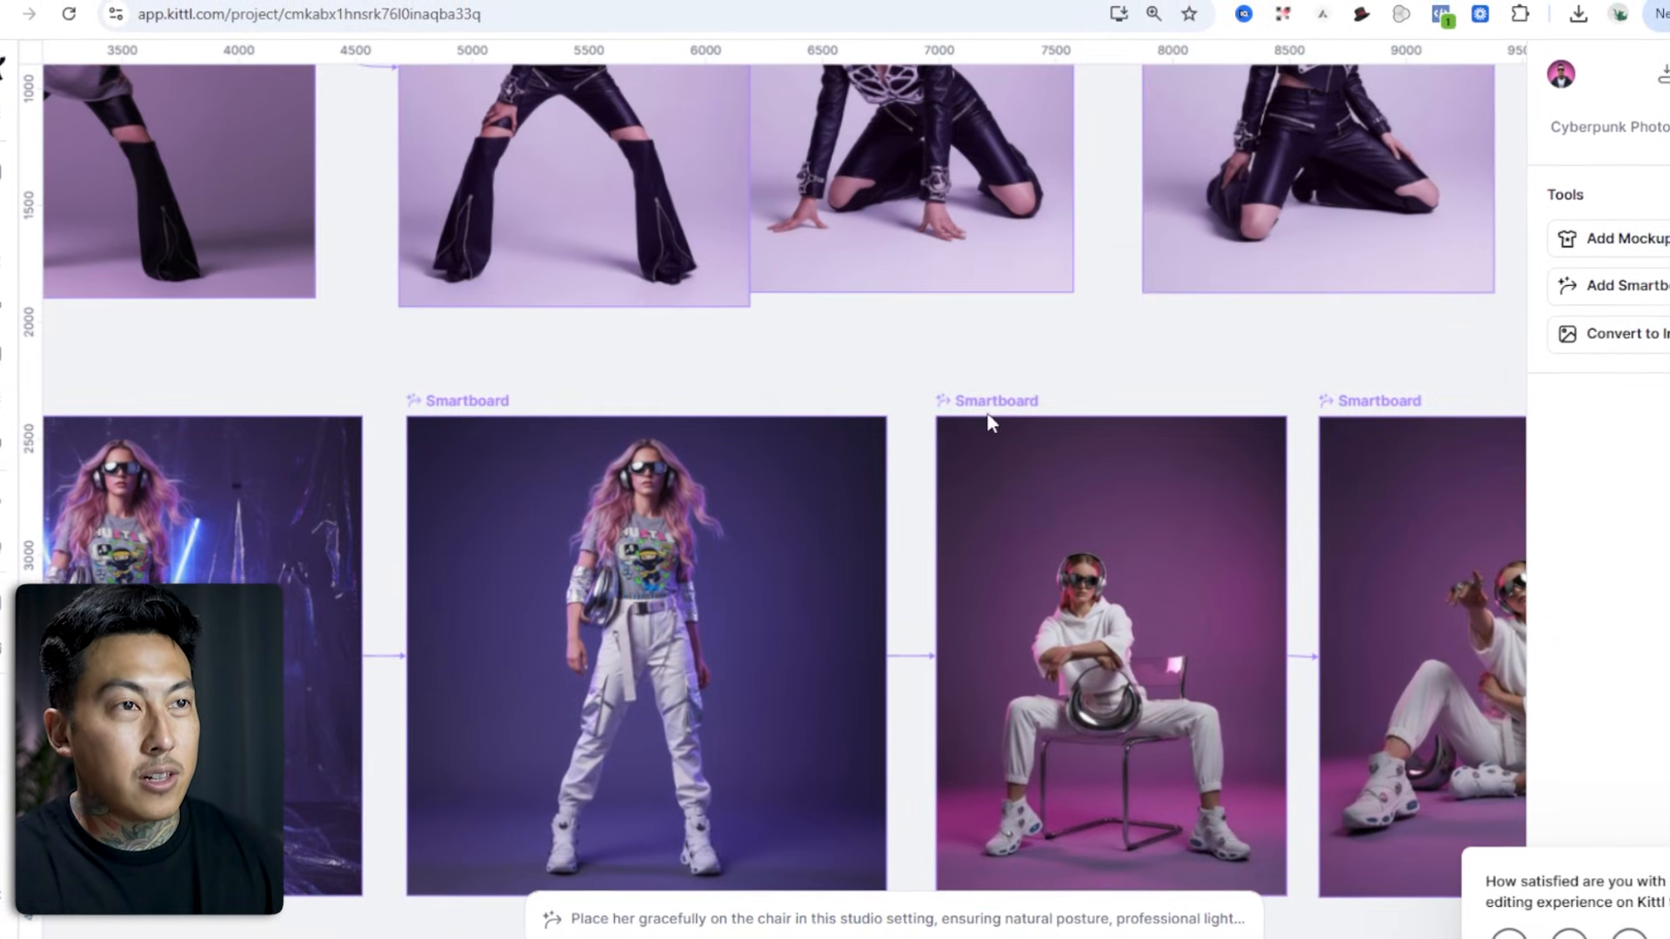
click(987, 423)
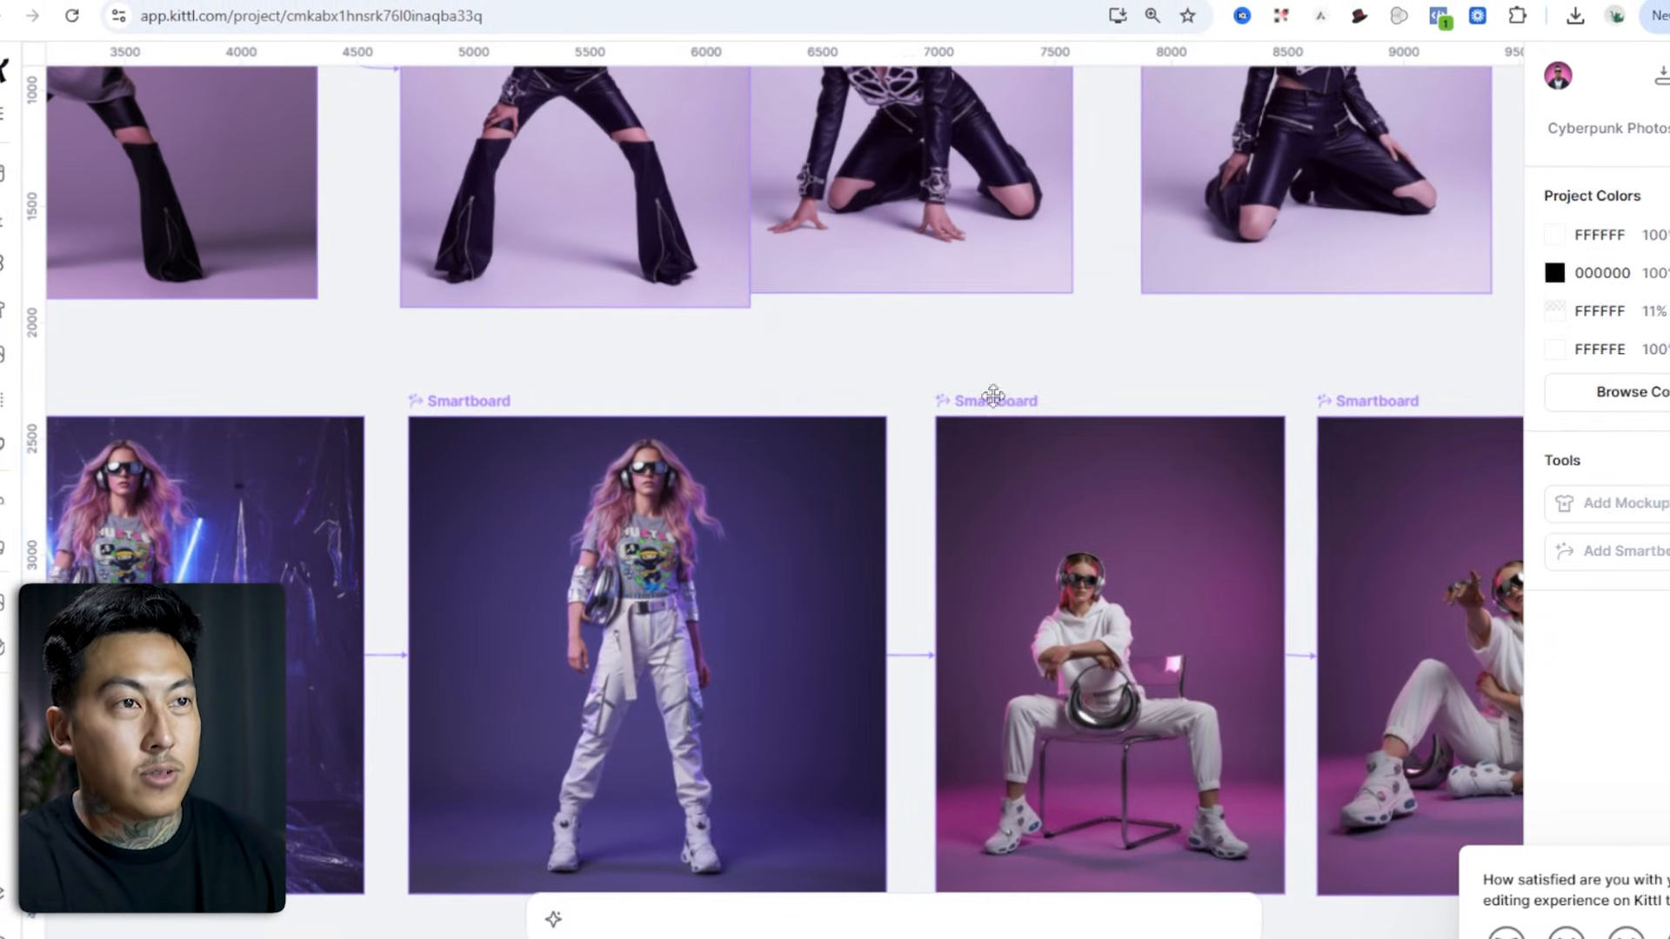
click(960, 920)
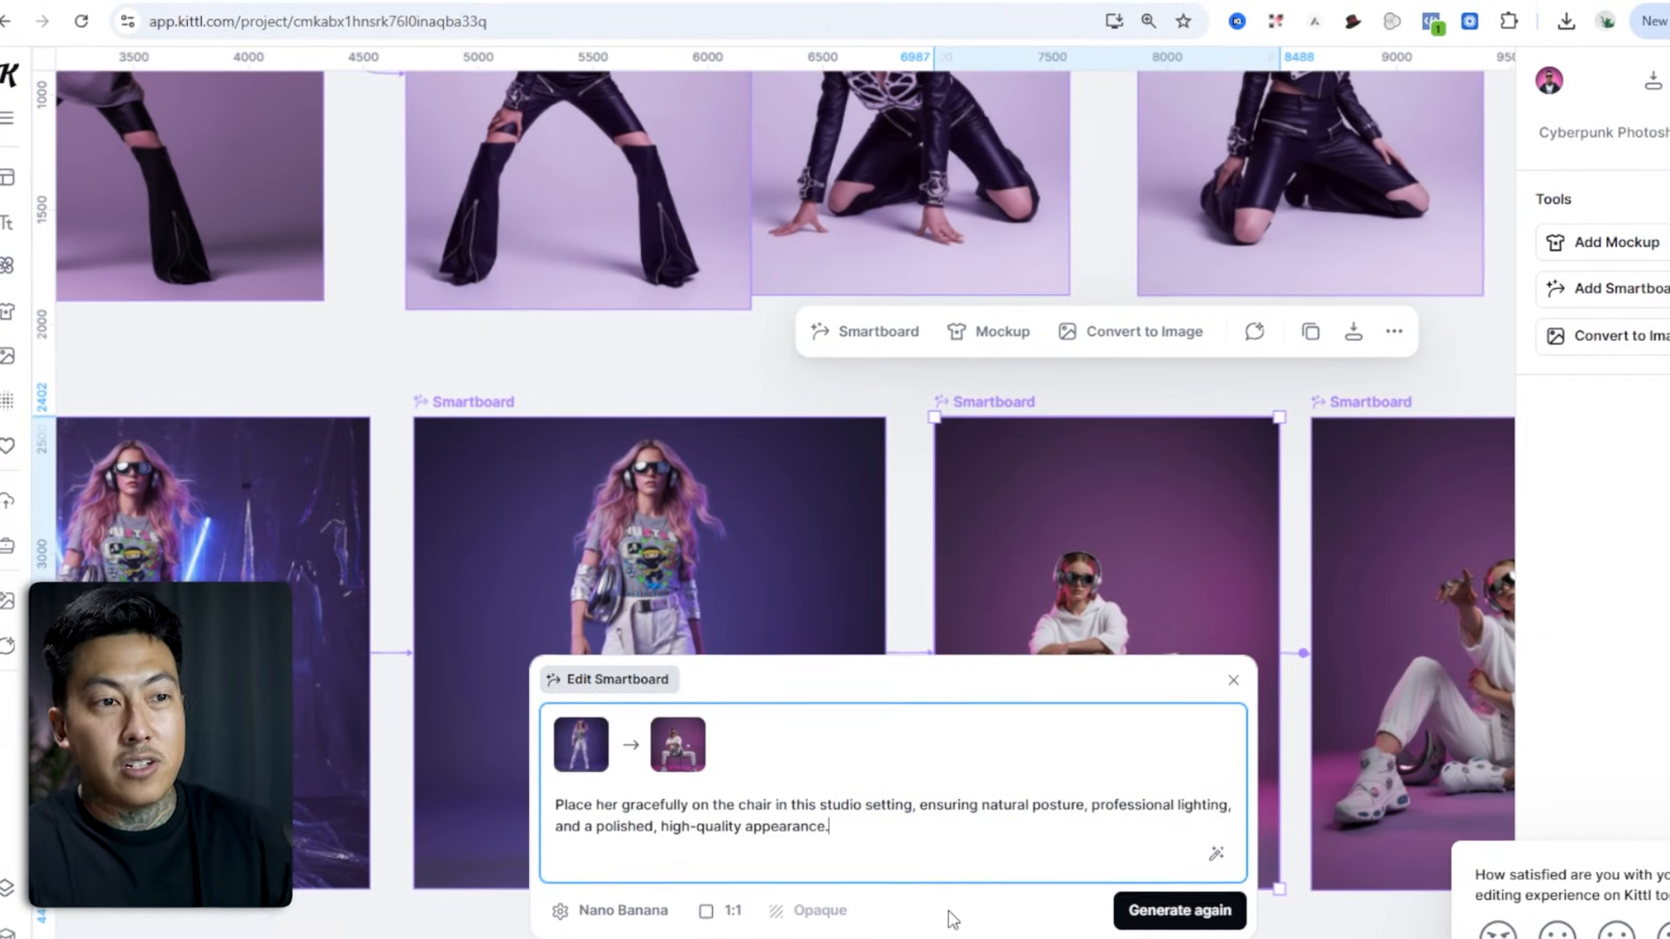
key(Return)
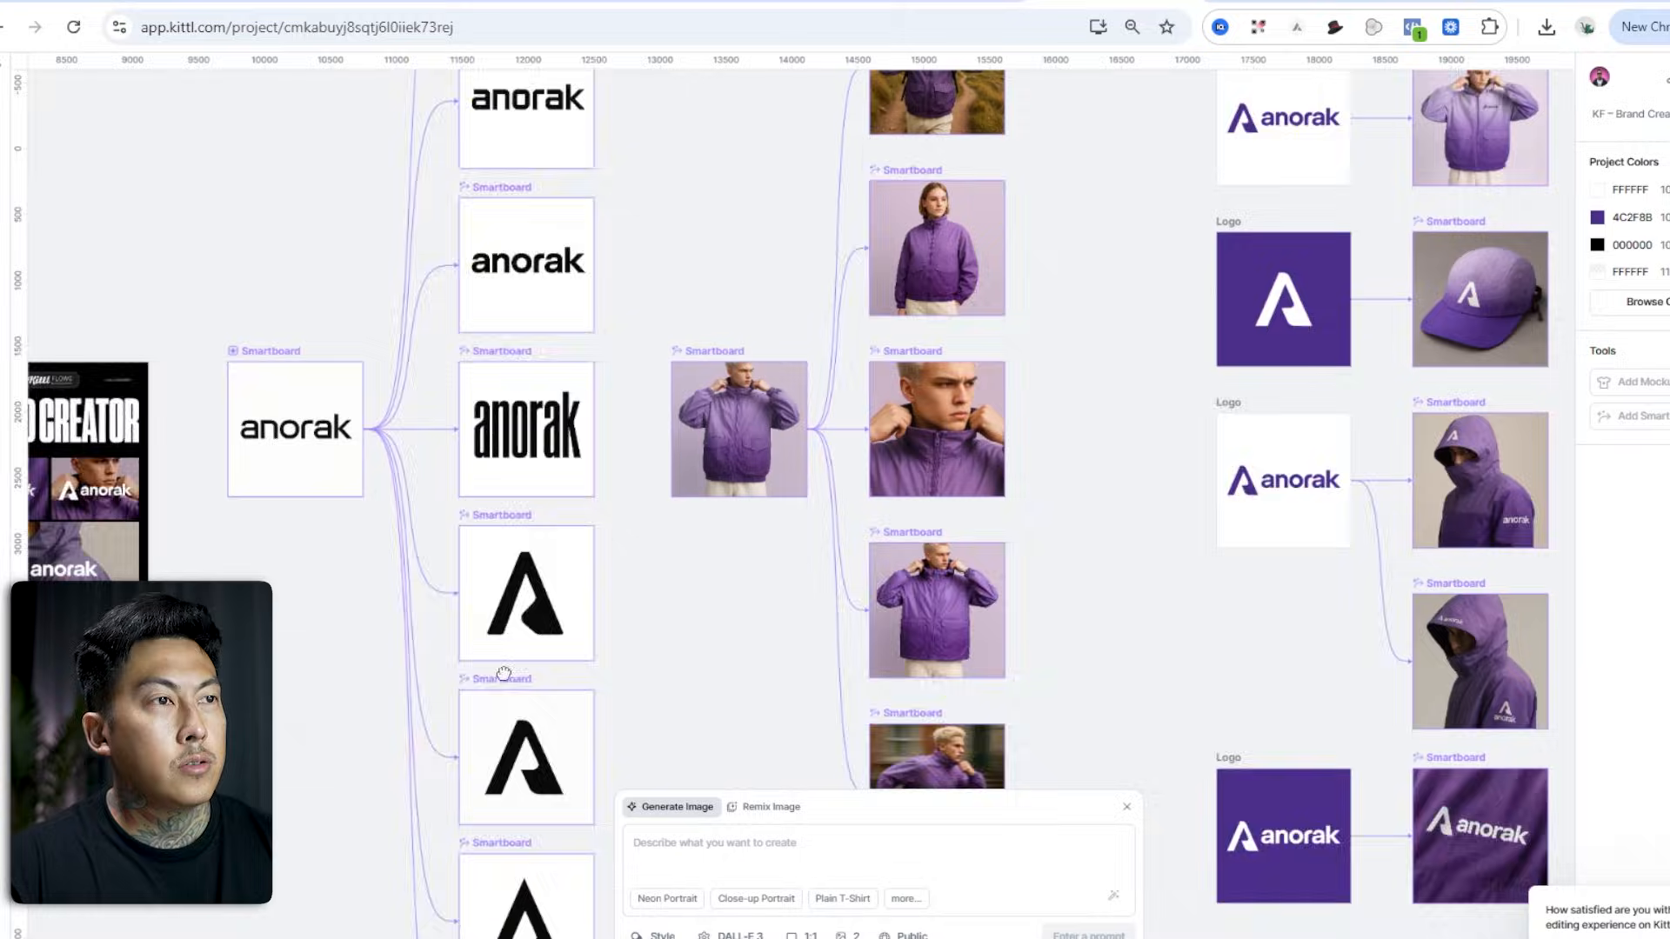
Examine the anorak logo and product smartboards in the Brand Creator project, comparing them with the Kid-core poster project.
scroll(500, 704, right, 3)
scroll(500, 704, up, 2)
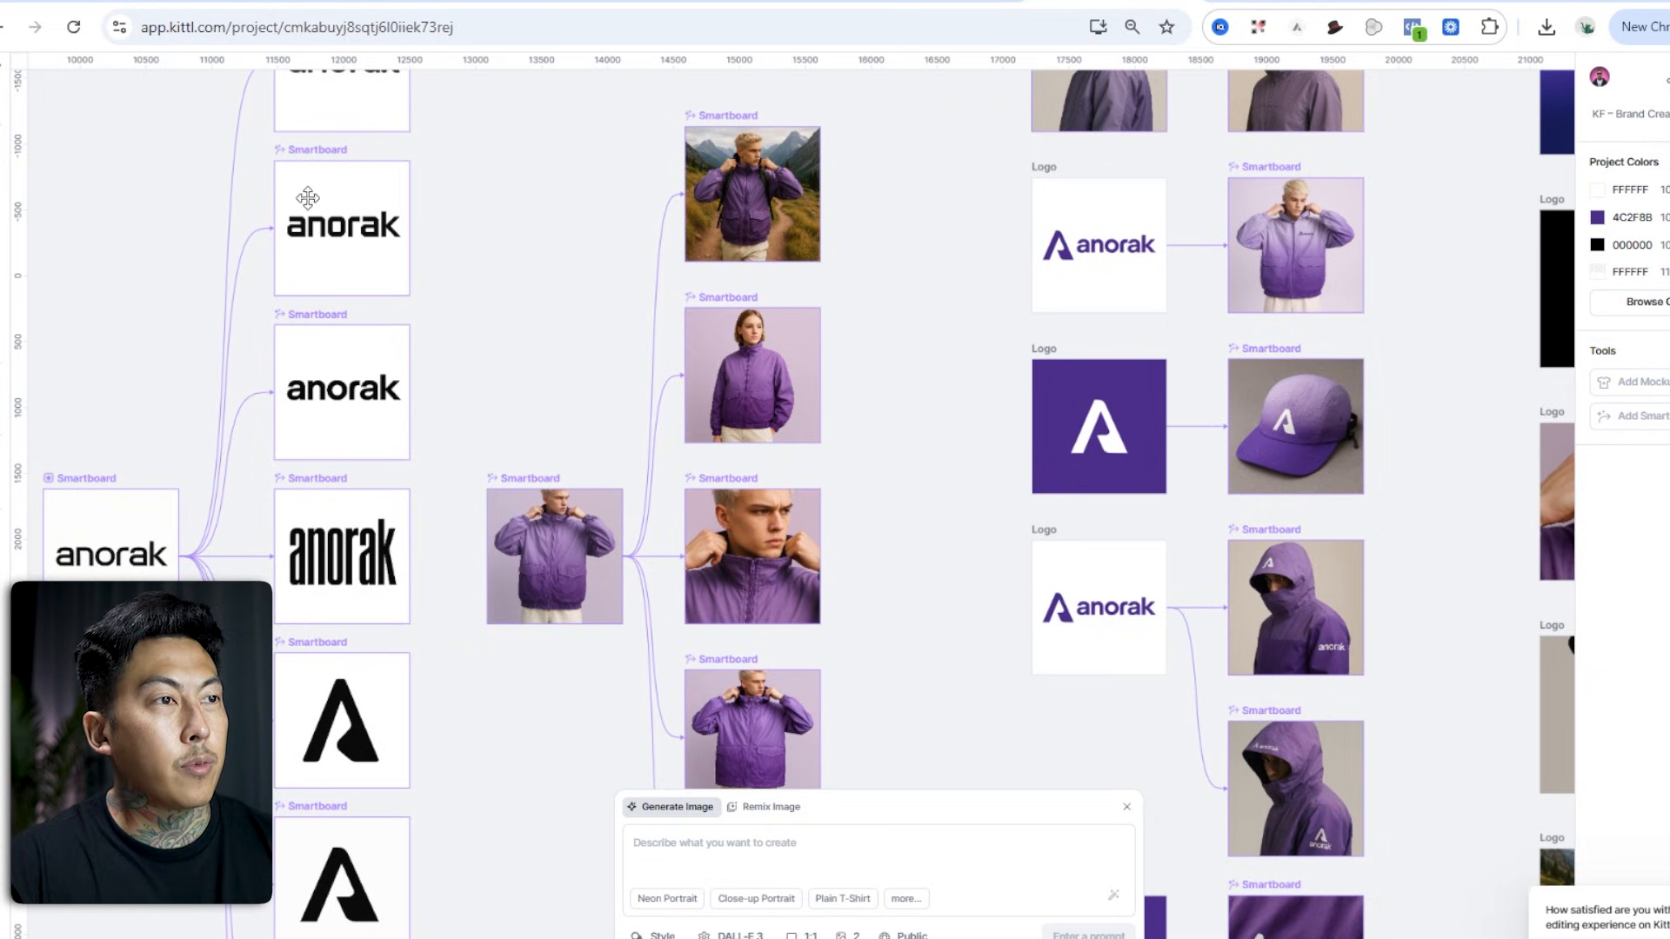
scroll(488, 383, right, 10)
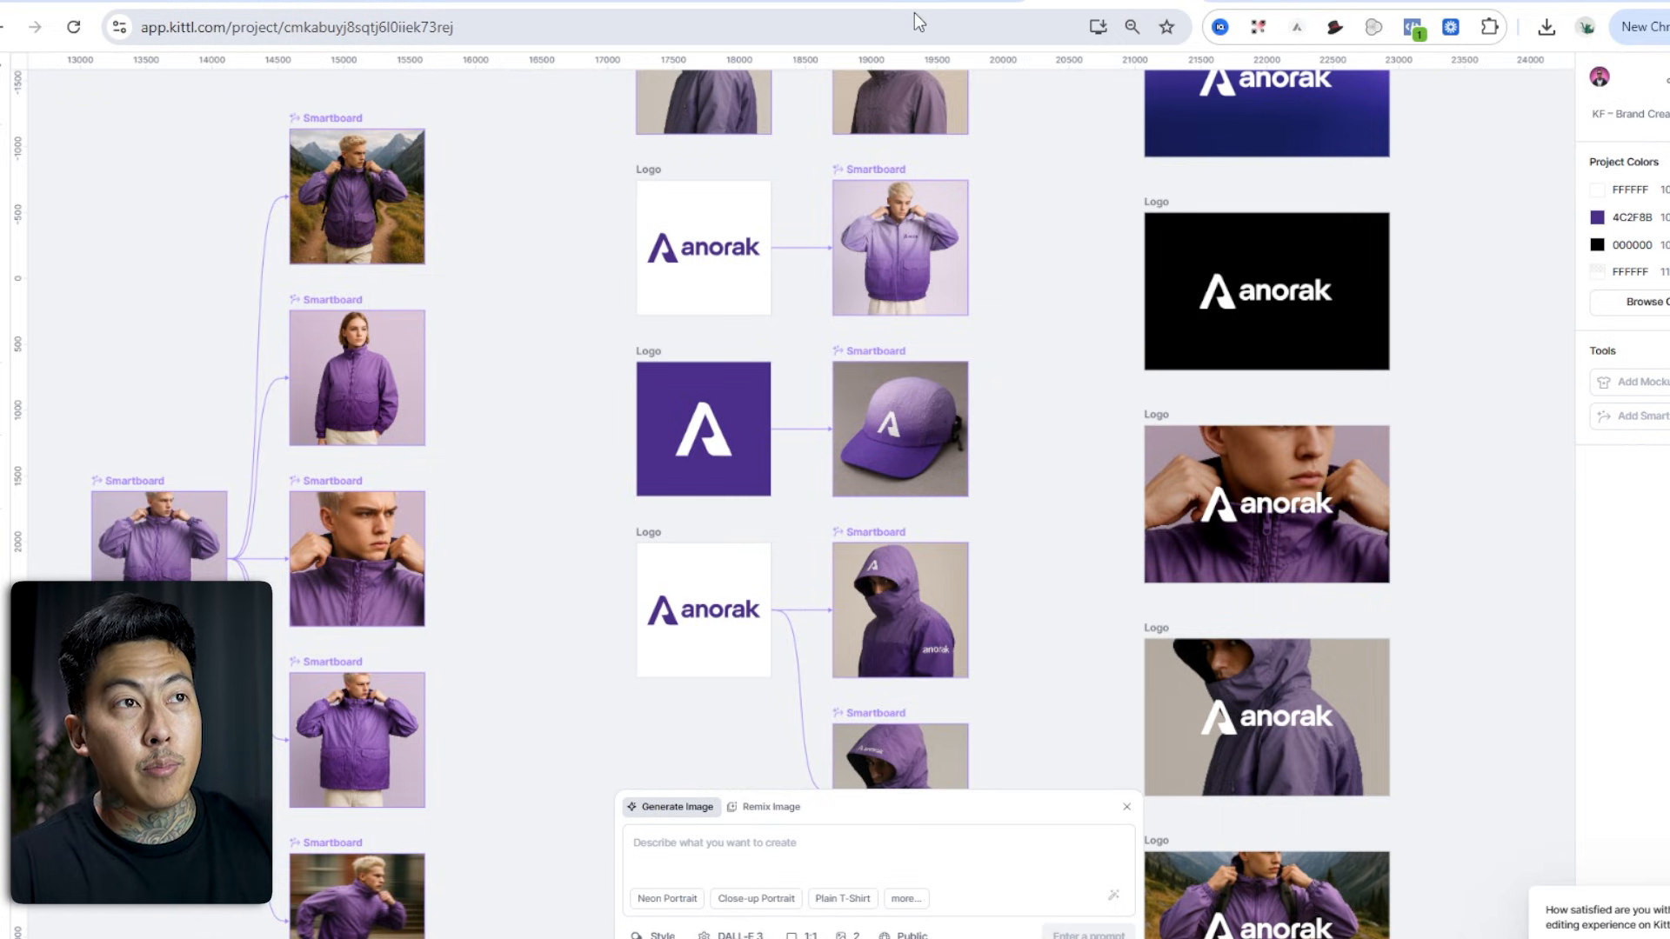
mouse_move(916, 7)
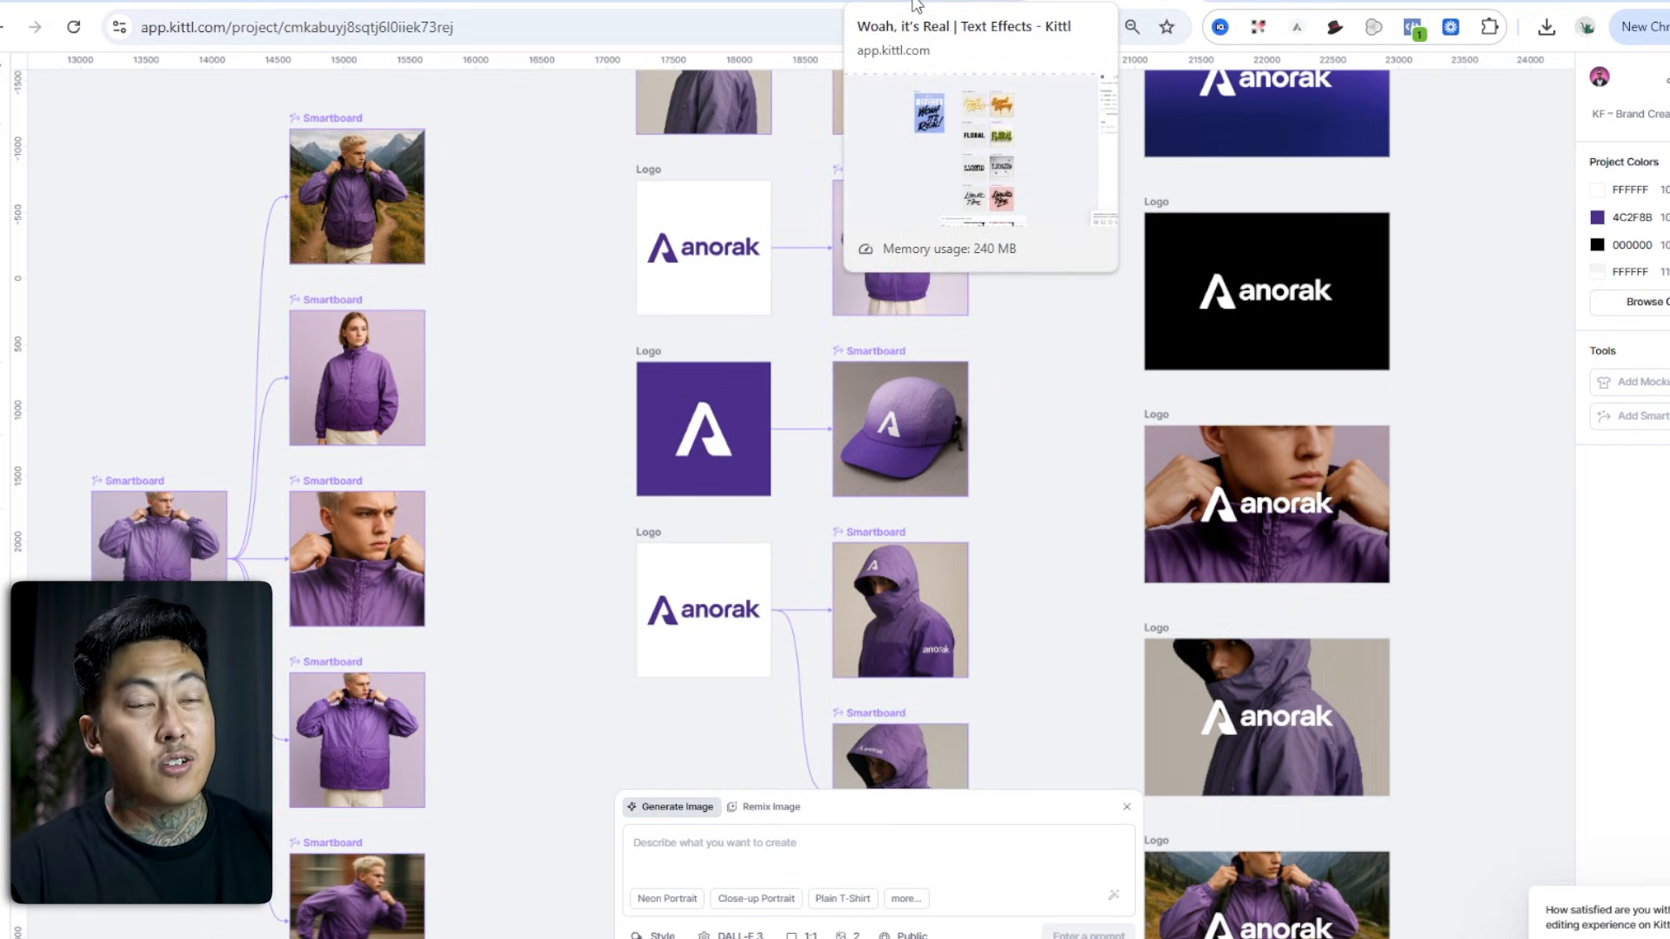
click(915, 6)
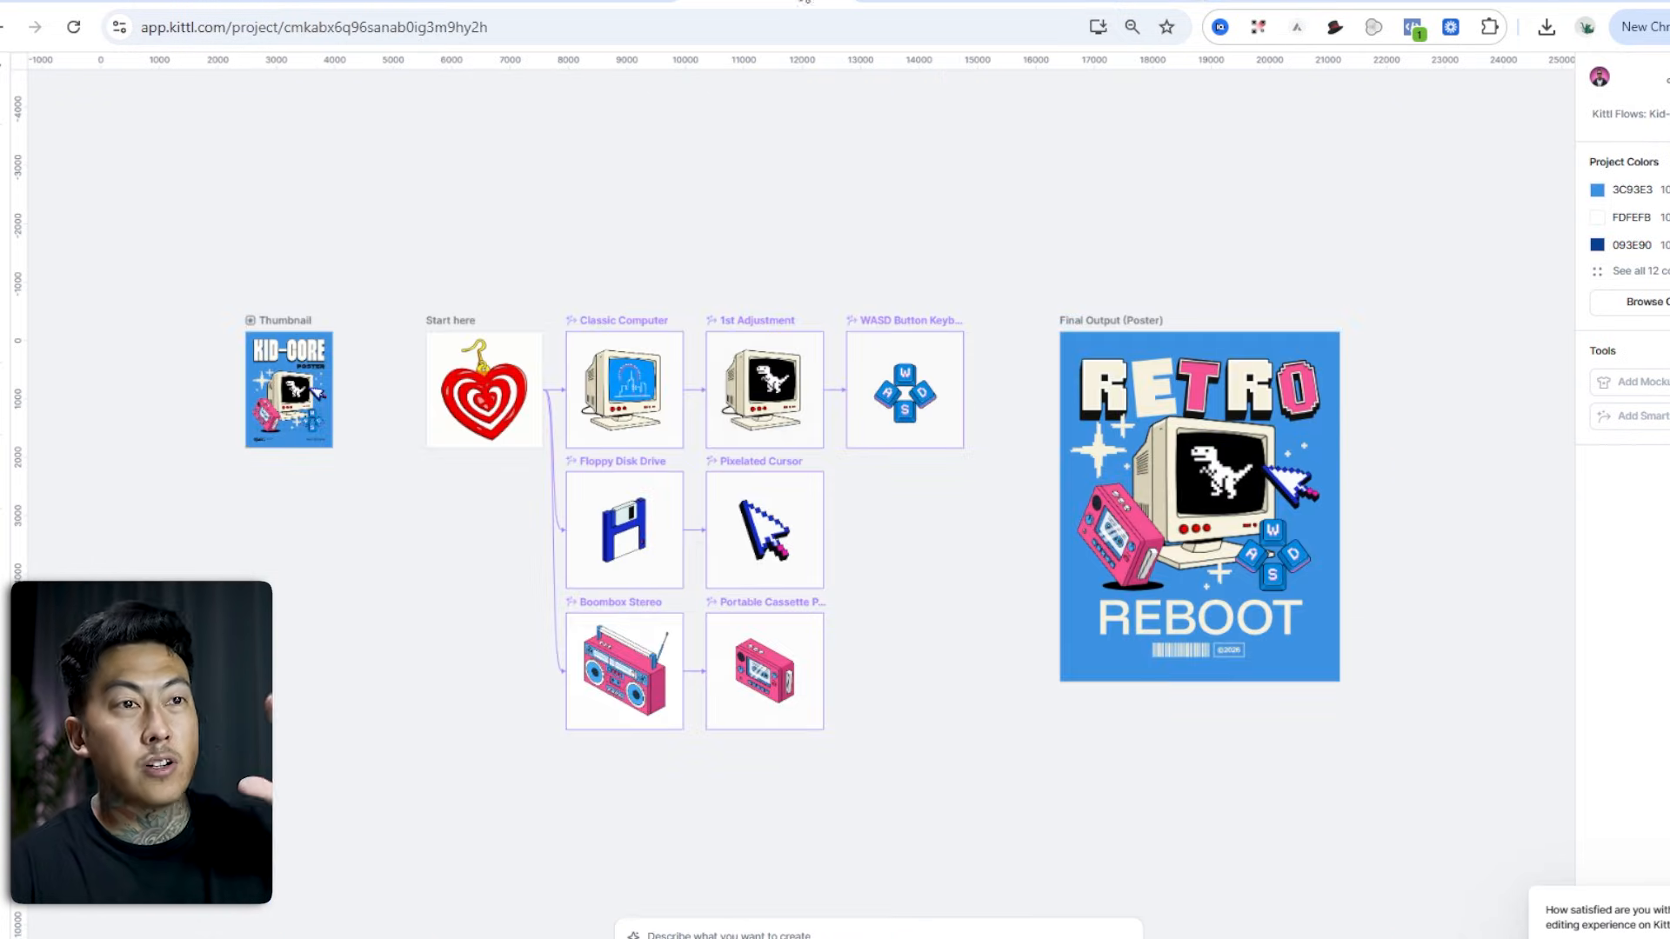
click(1116, 4)
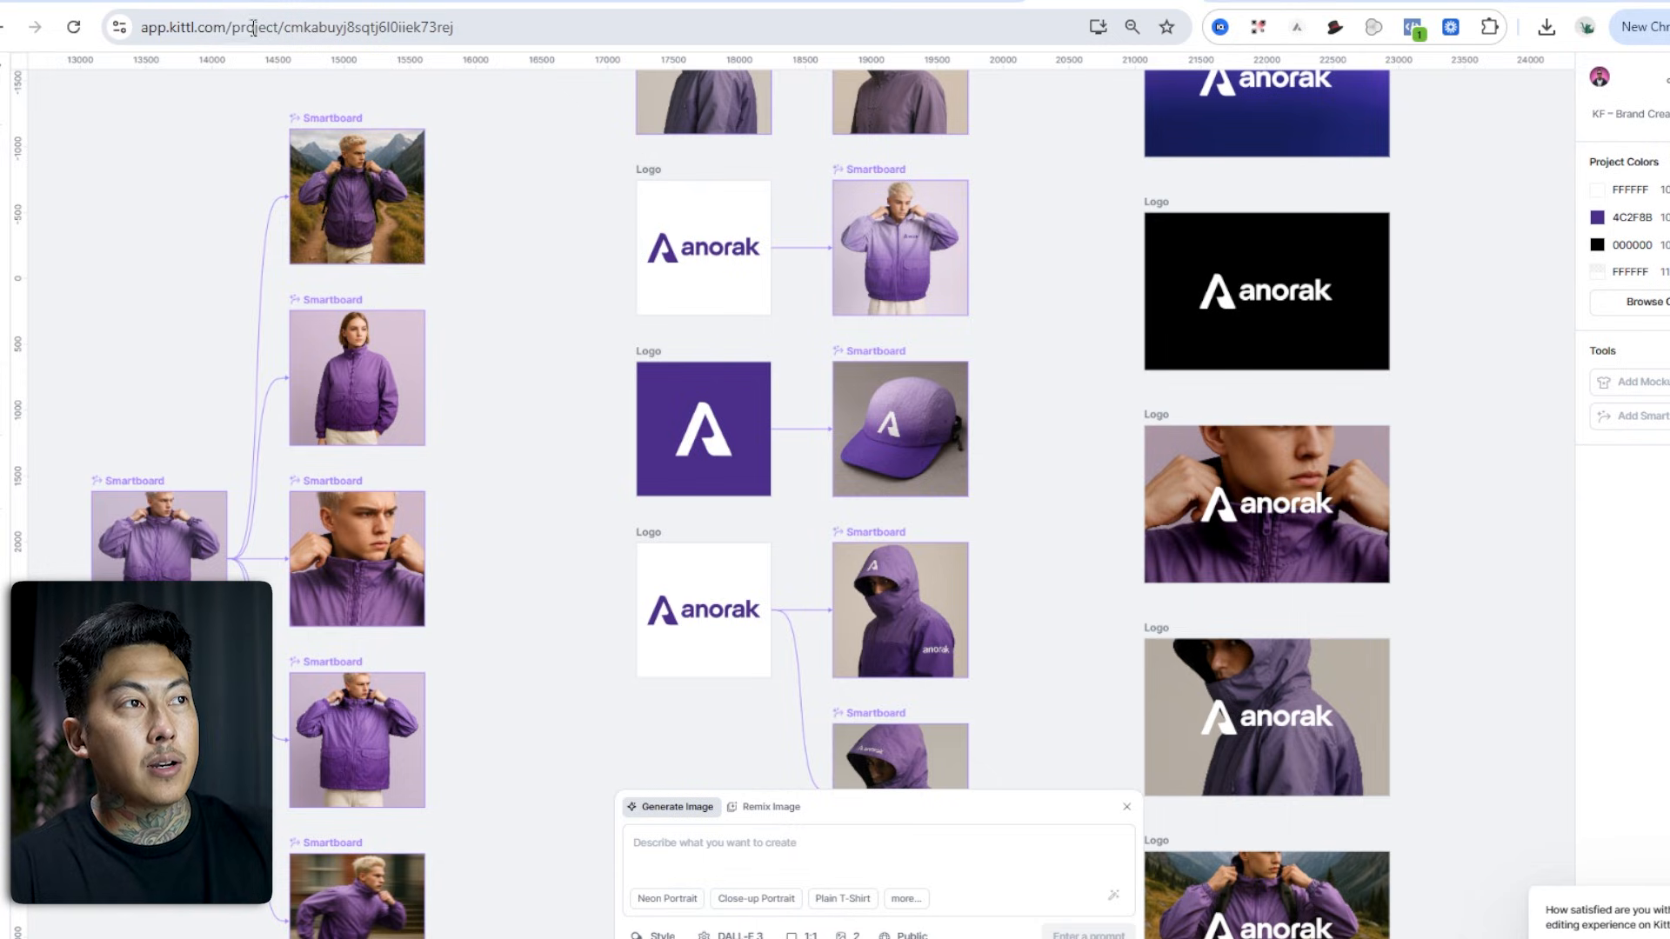
click(765, 2)
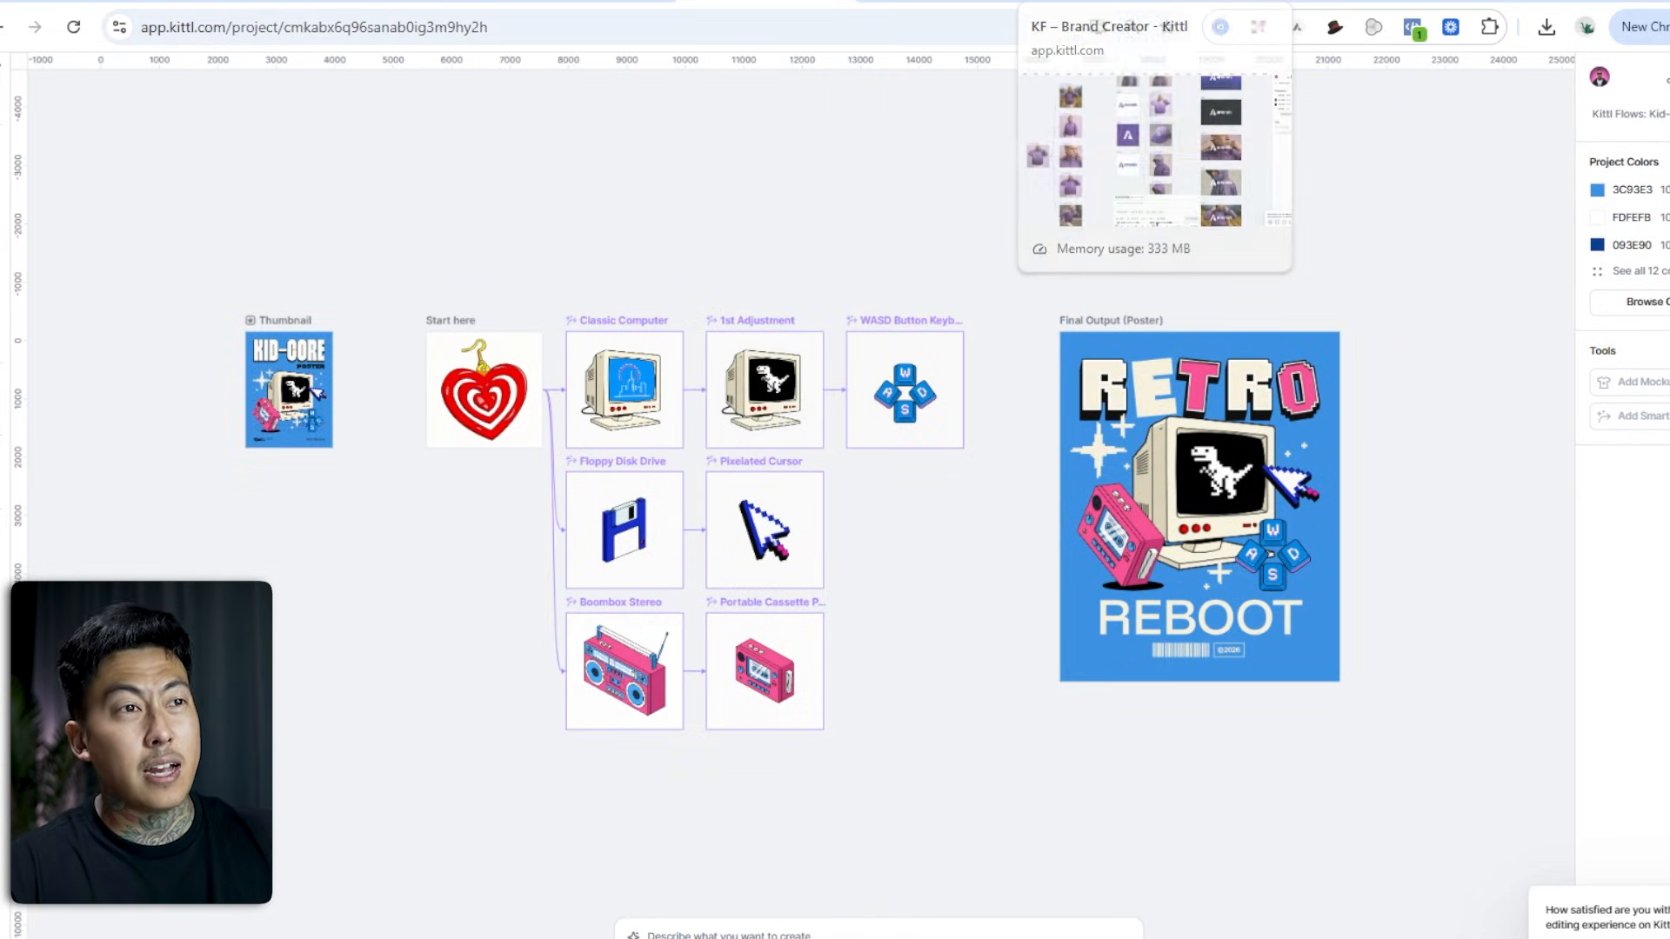
click(1116, 4)
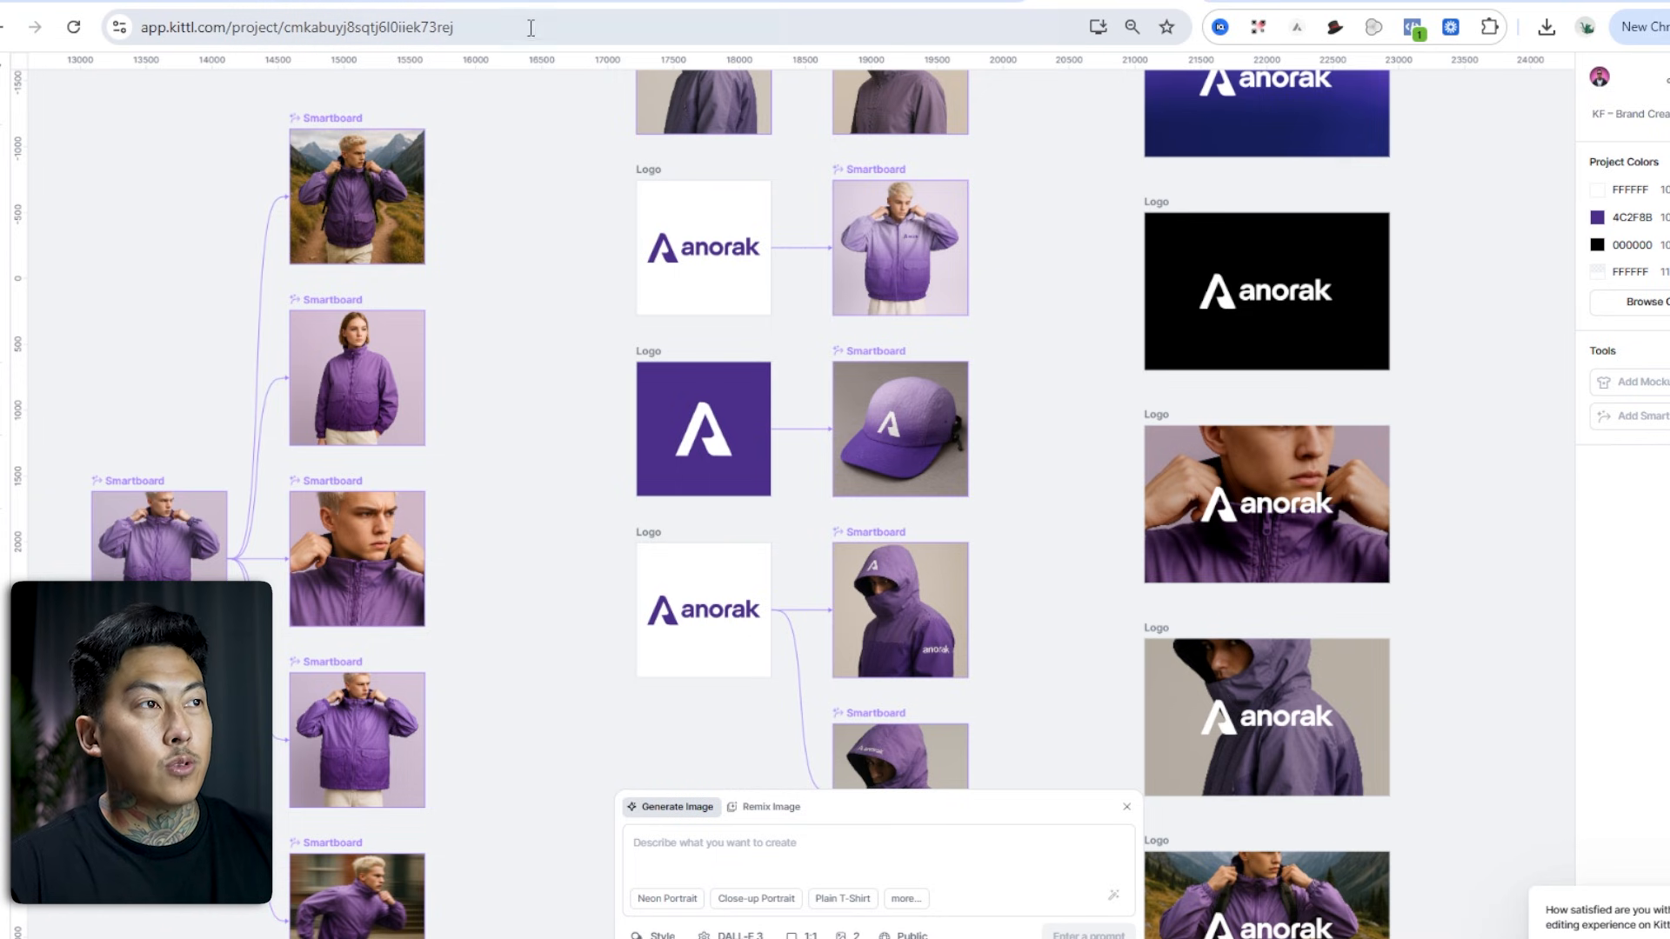
Switch to the other Cyberpunk Photoshoot project and look over its outfit sets and camera-angle smartboards.
click(343, 3)
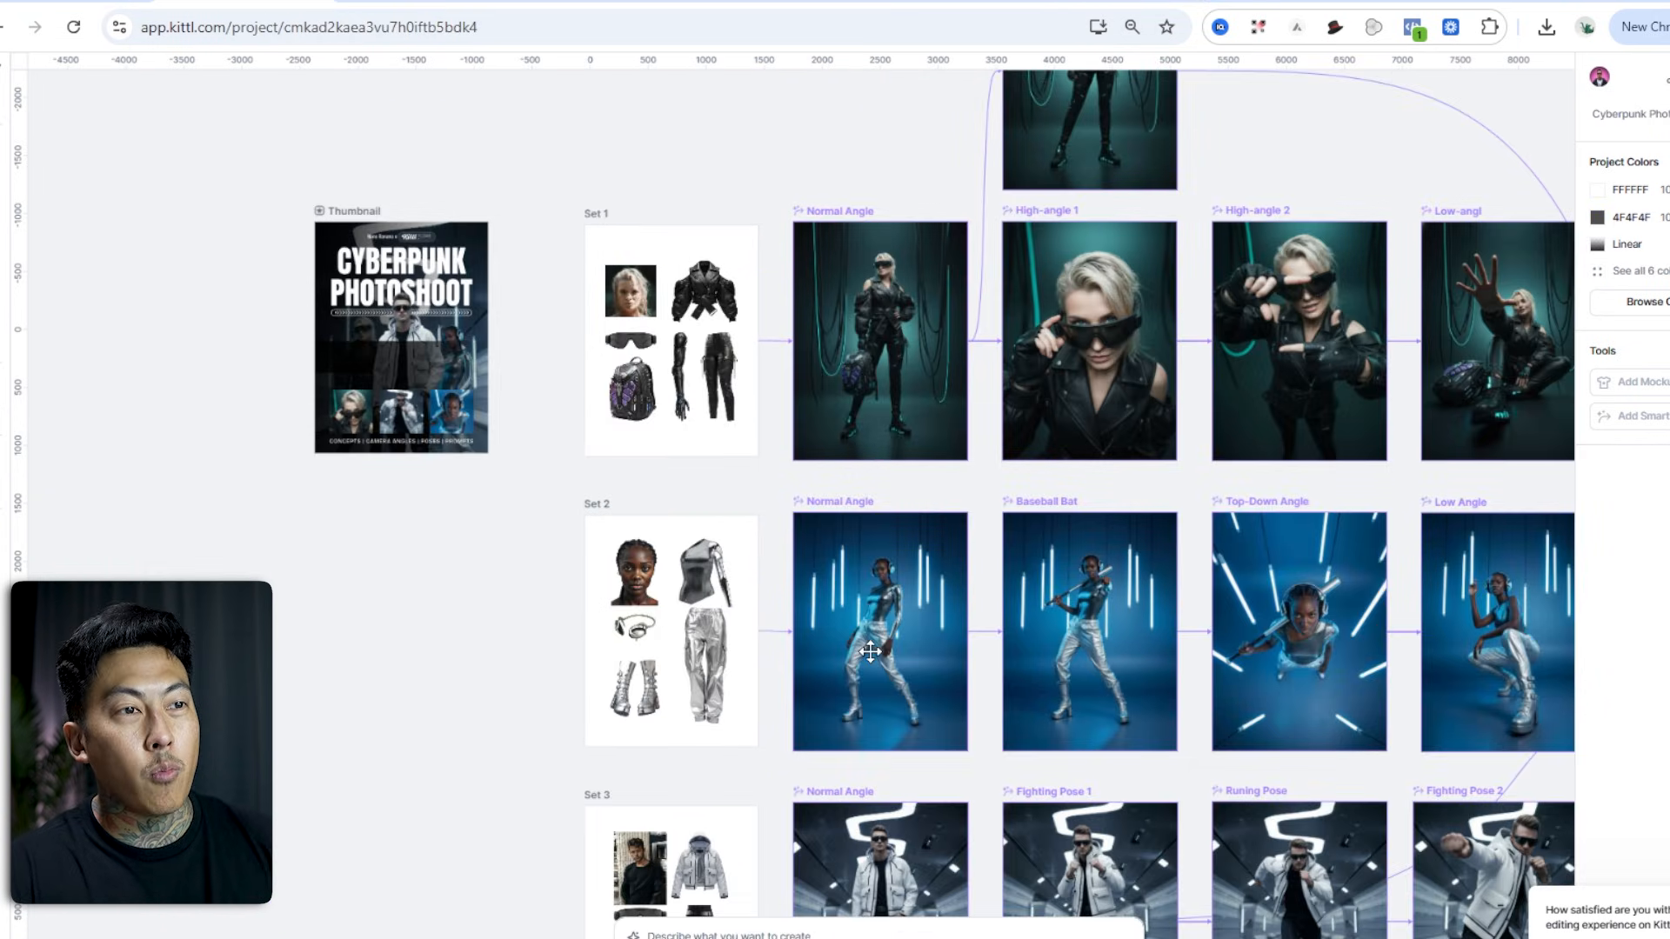
scroll(893, 643, up, 3)
scroll(892, 643, right, 6)
scroll(892, 643, down, 1)
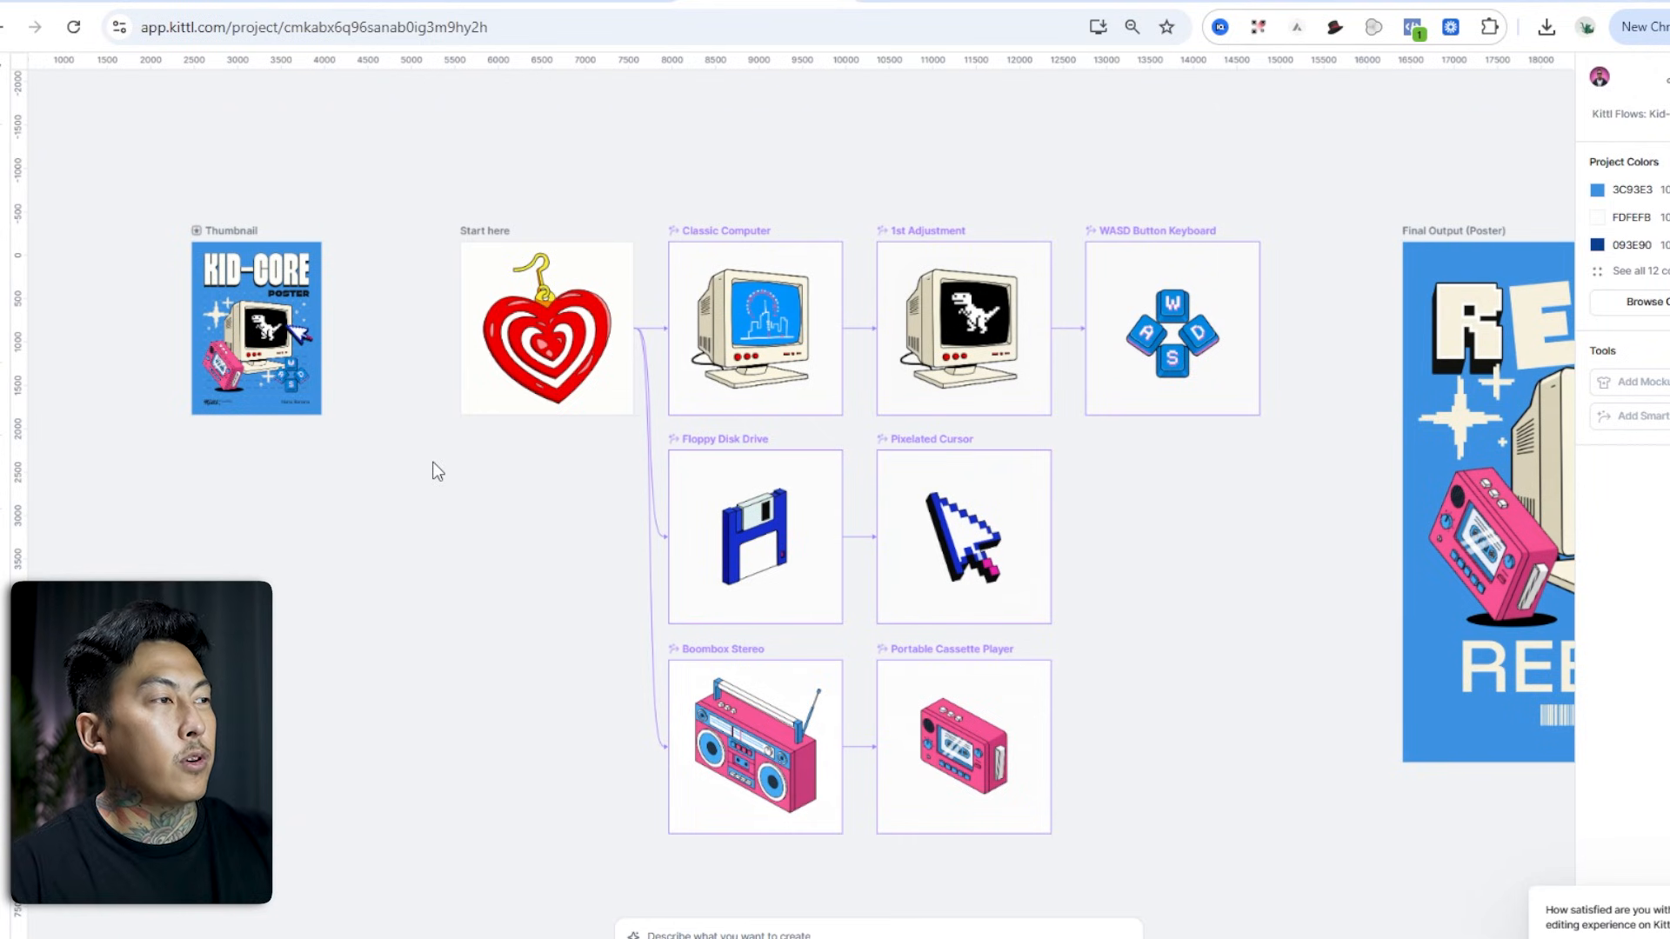
Paste the ninja image into the Kid-core project, scale it to about 1956 px wide and place it below the Start here artboard.
key(ctrl+v)
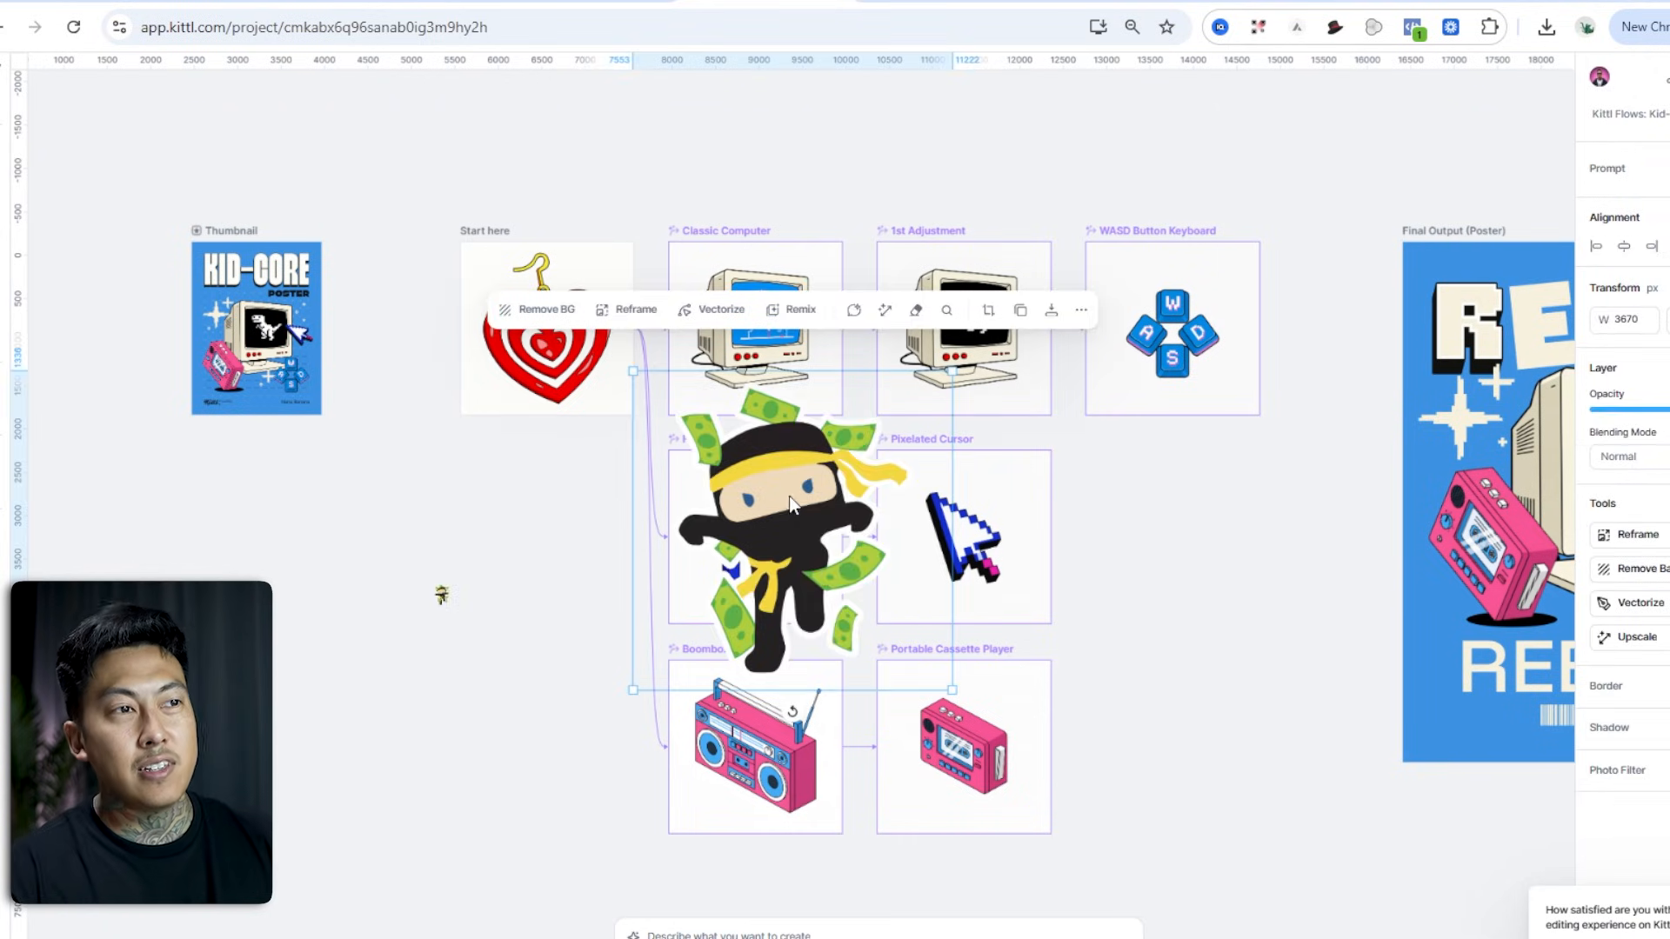
drag(790, 495, 451, 600)
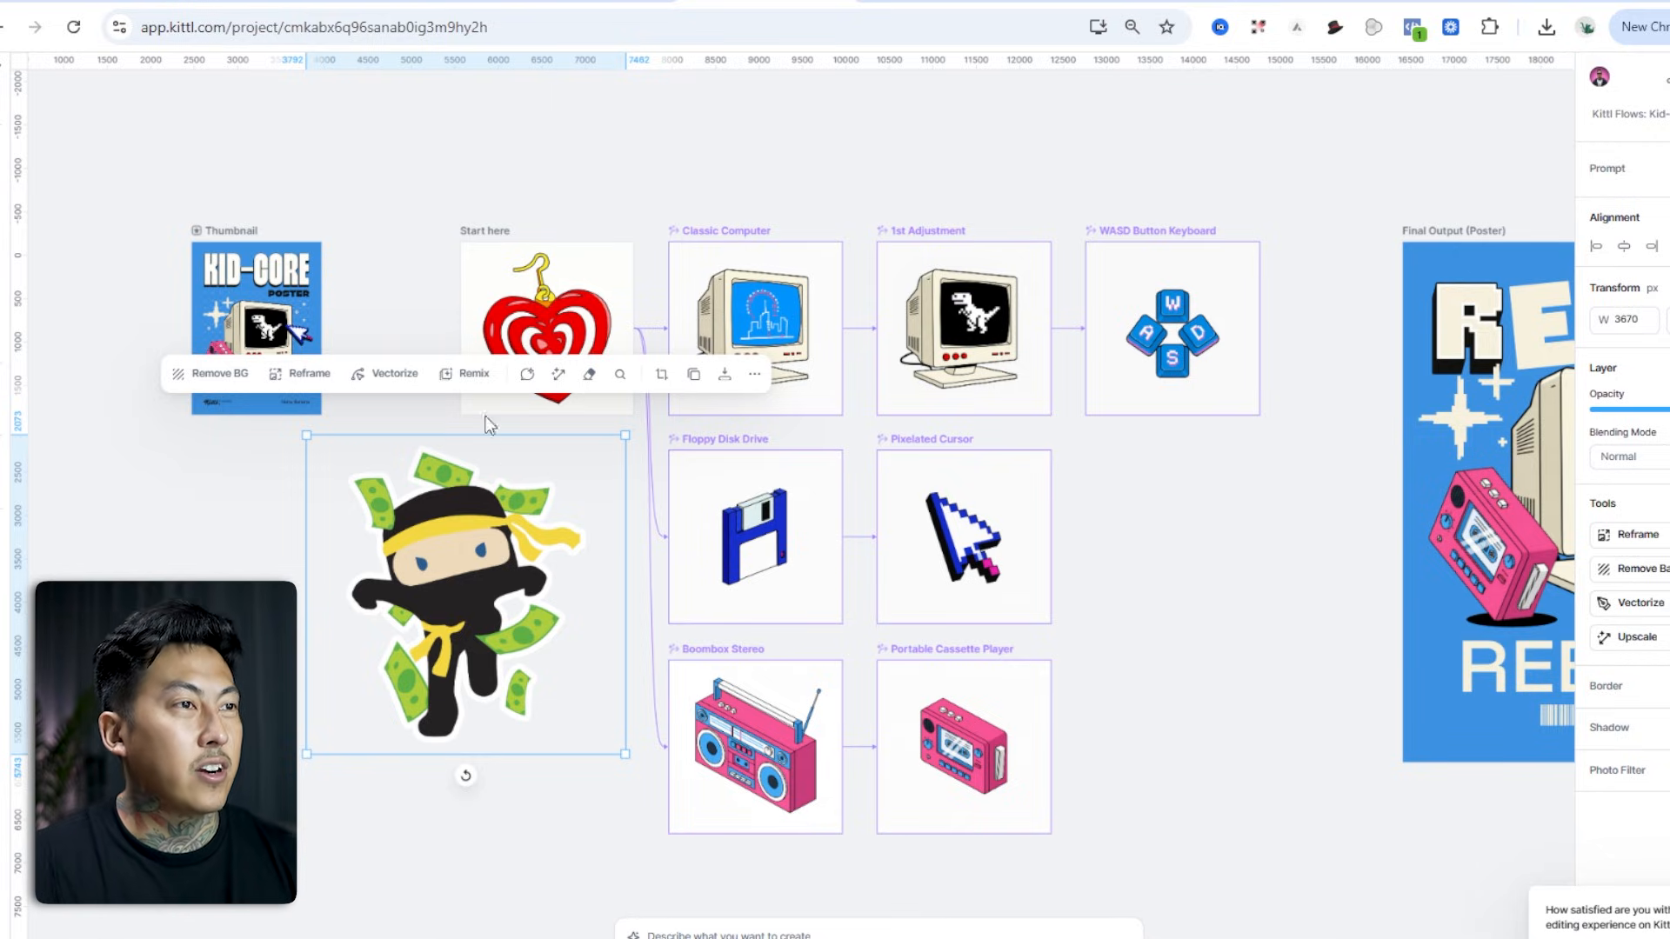
drag(490, 544, 570, 311)
scroll(548, 339, up, 5)
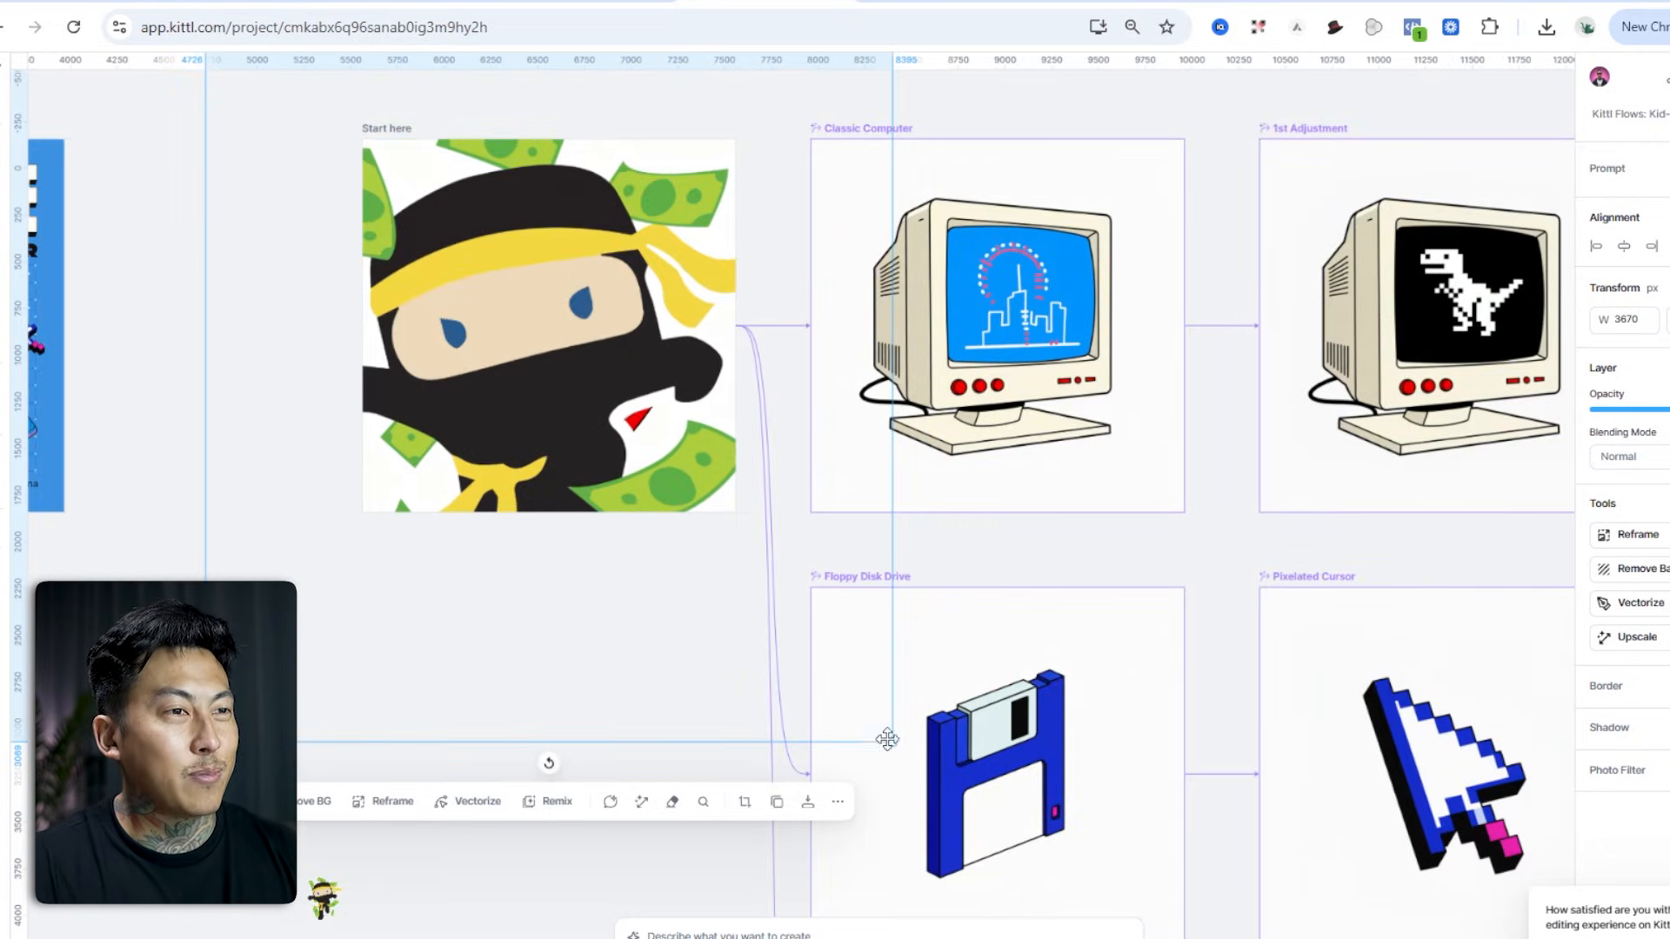
drag(887, 744, 573, 422)
drag(543, 294, 352, 782)
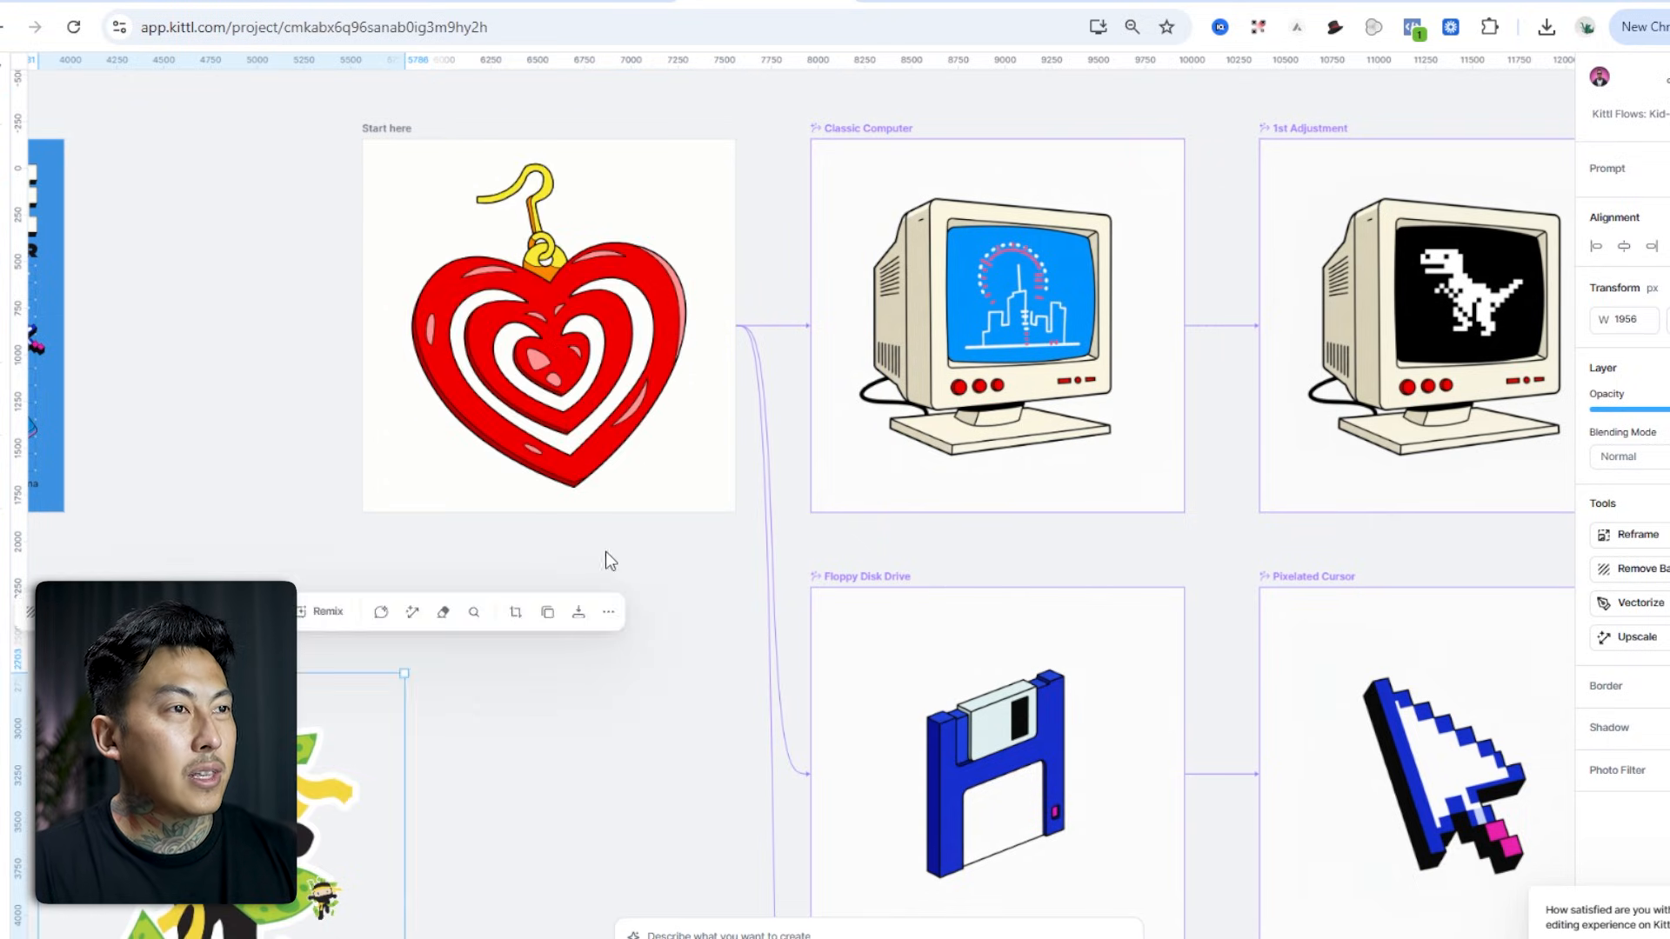
Move the ninja image aside into the empty canvas area and draw an artboard of about 2578 × 2587 px.
click(380, 127)
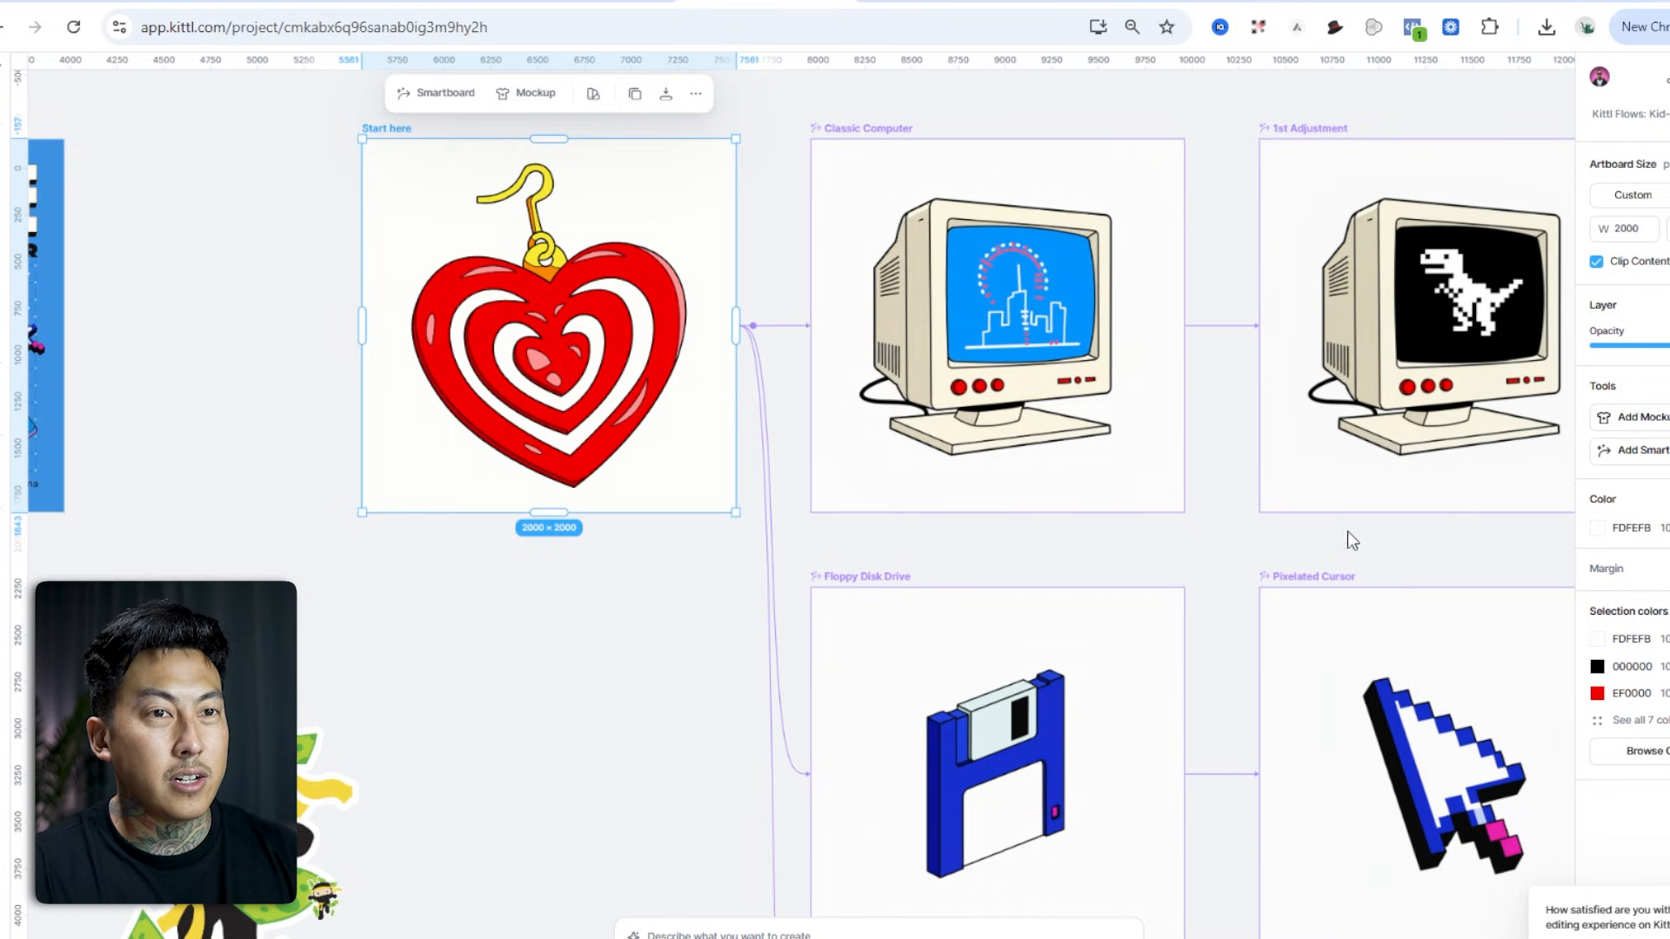
scroll(605, 586, down, 5)
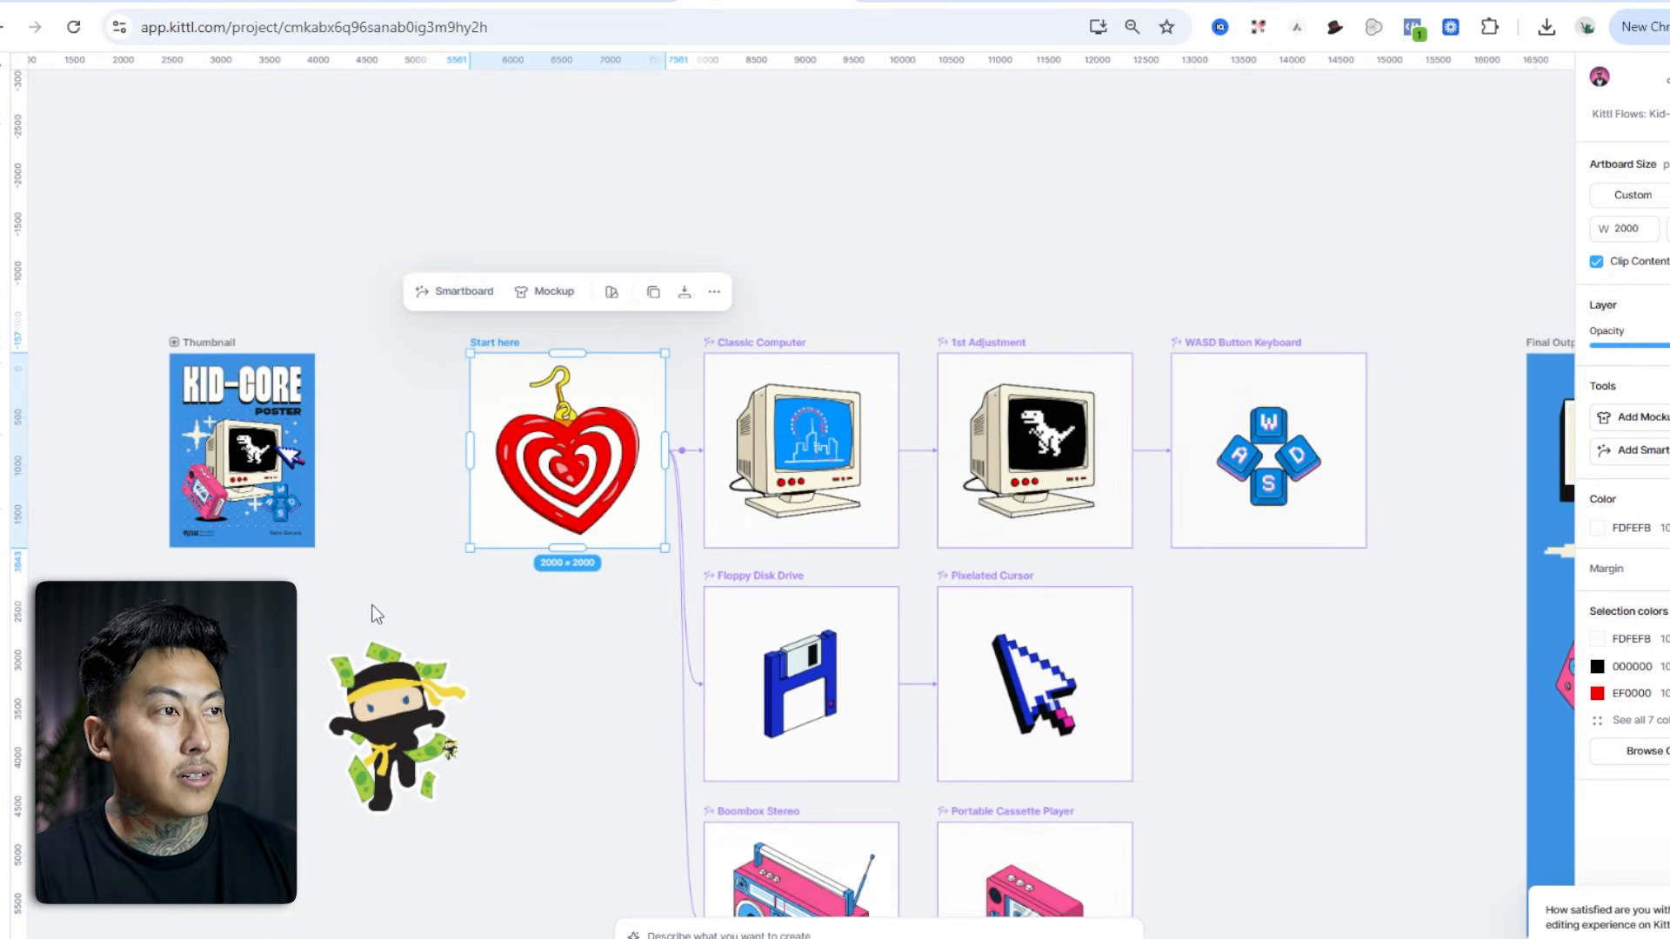
click(436, 598)
drag(377, 628, 718, 358)
click(735, 453)
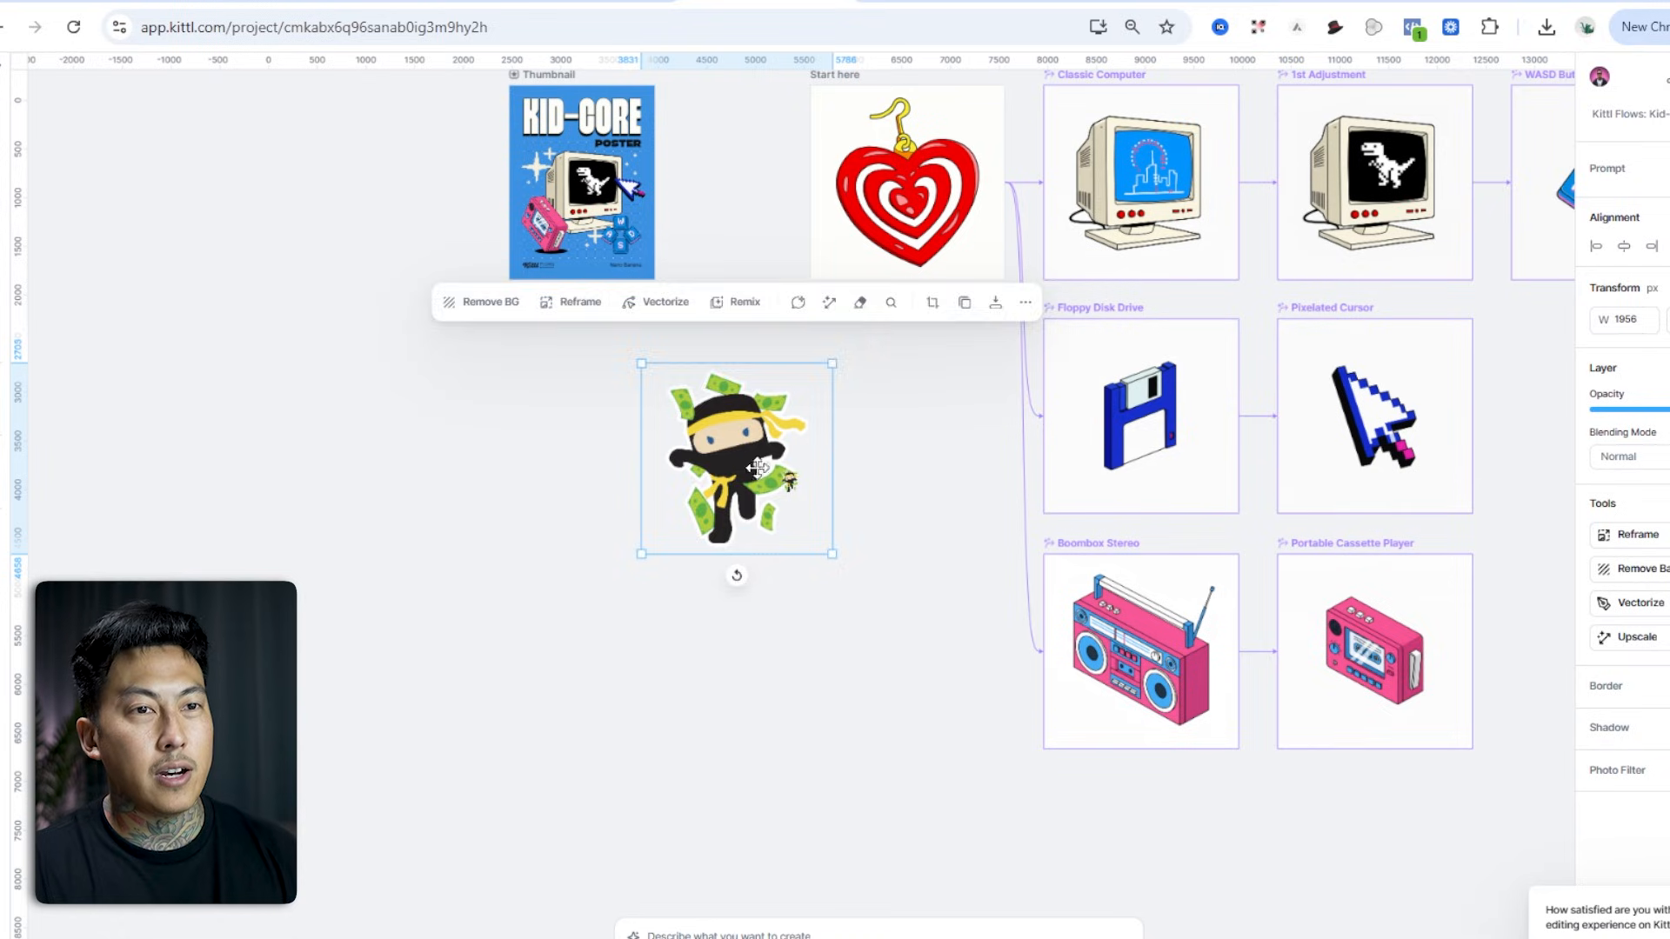
drag(757, 468, 373, 598)
key(a)
mouse_move(414, 409)
mouse_down()
mouse_move(671, 584)
mouse_move(613, 655)
mouse_move(665, 660)
mouse_up()
Delete the tiny ninja copy, then centre the large ninja inside the new artboard and shift the artboard into open space.
drag(901, 501, 753, 395)
key(Delete)
drag(342, 583, 534, 531)
drag(509, 416, 327, 417)
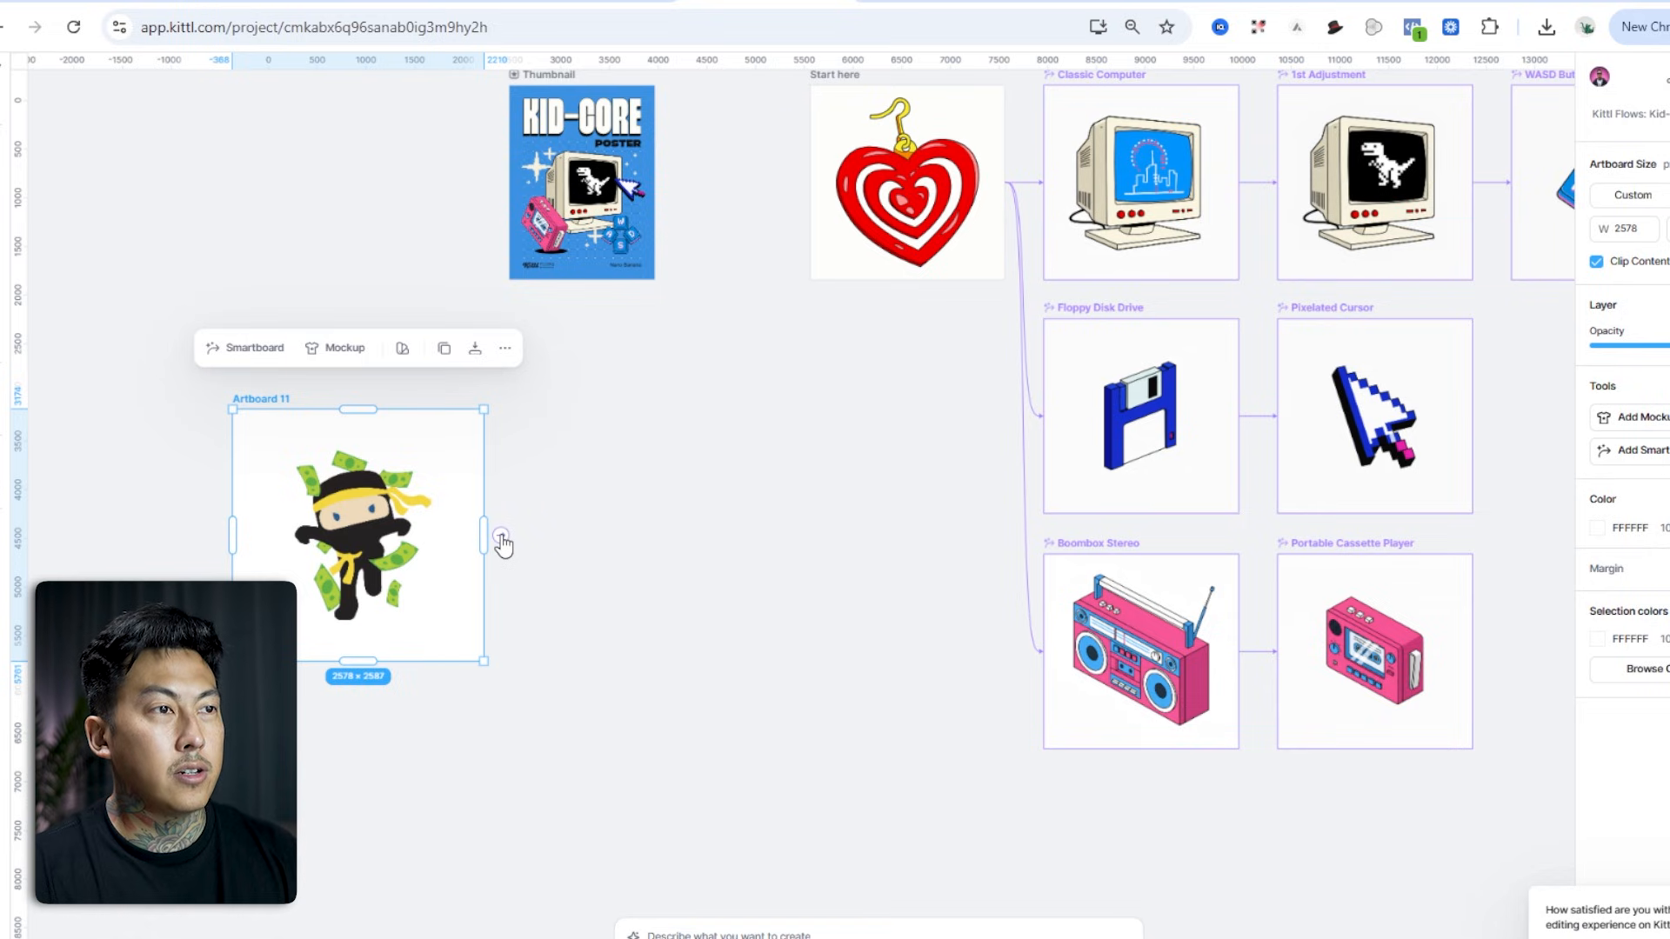
Add a smartboard connected to Artboard 11 and compare the original ninja with its restyled versions.
click(501, 536)
click(556, 532)
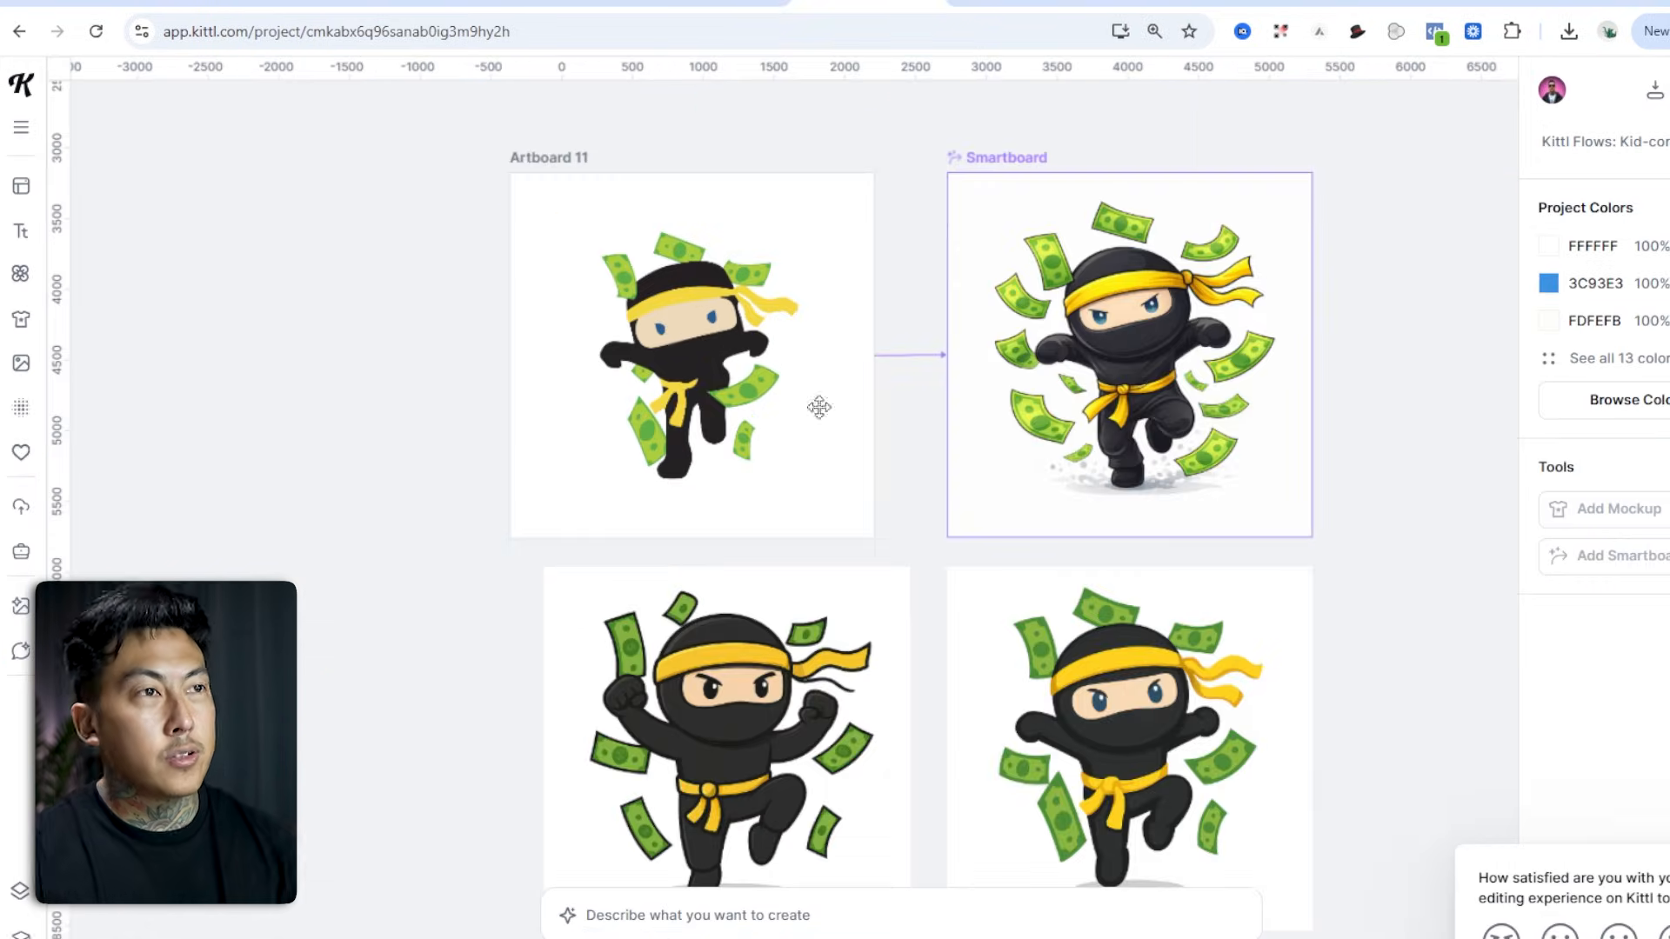
click(680, 319)
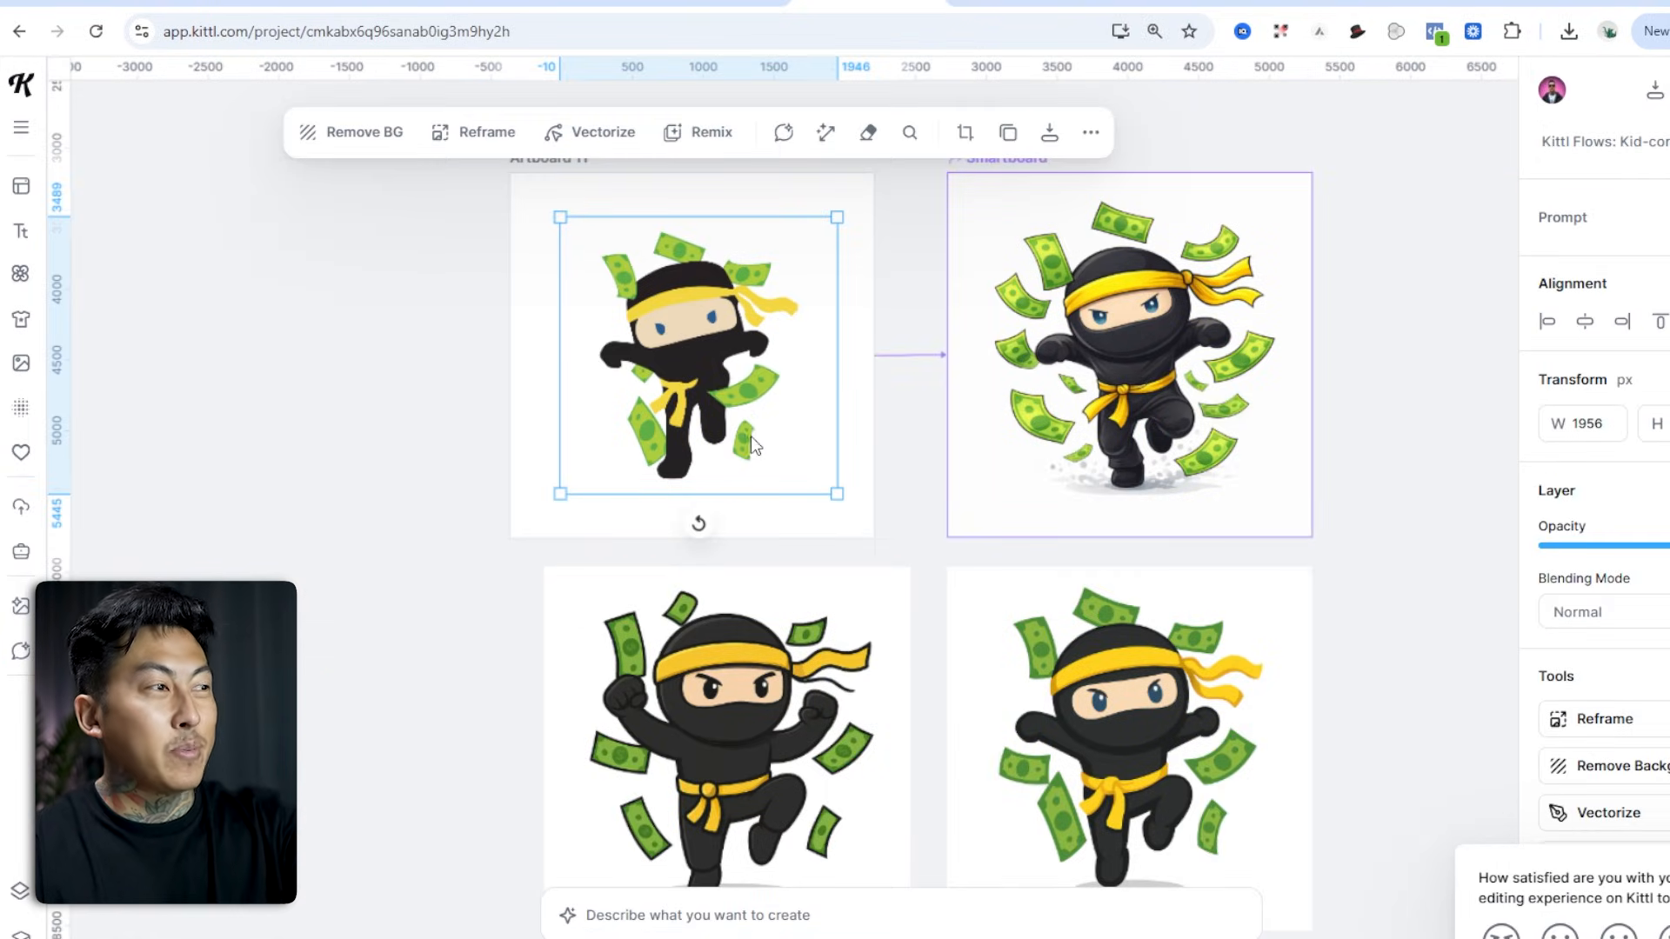
scroll(740, 459, down, 3)
click(1094, 532)
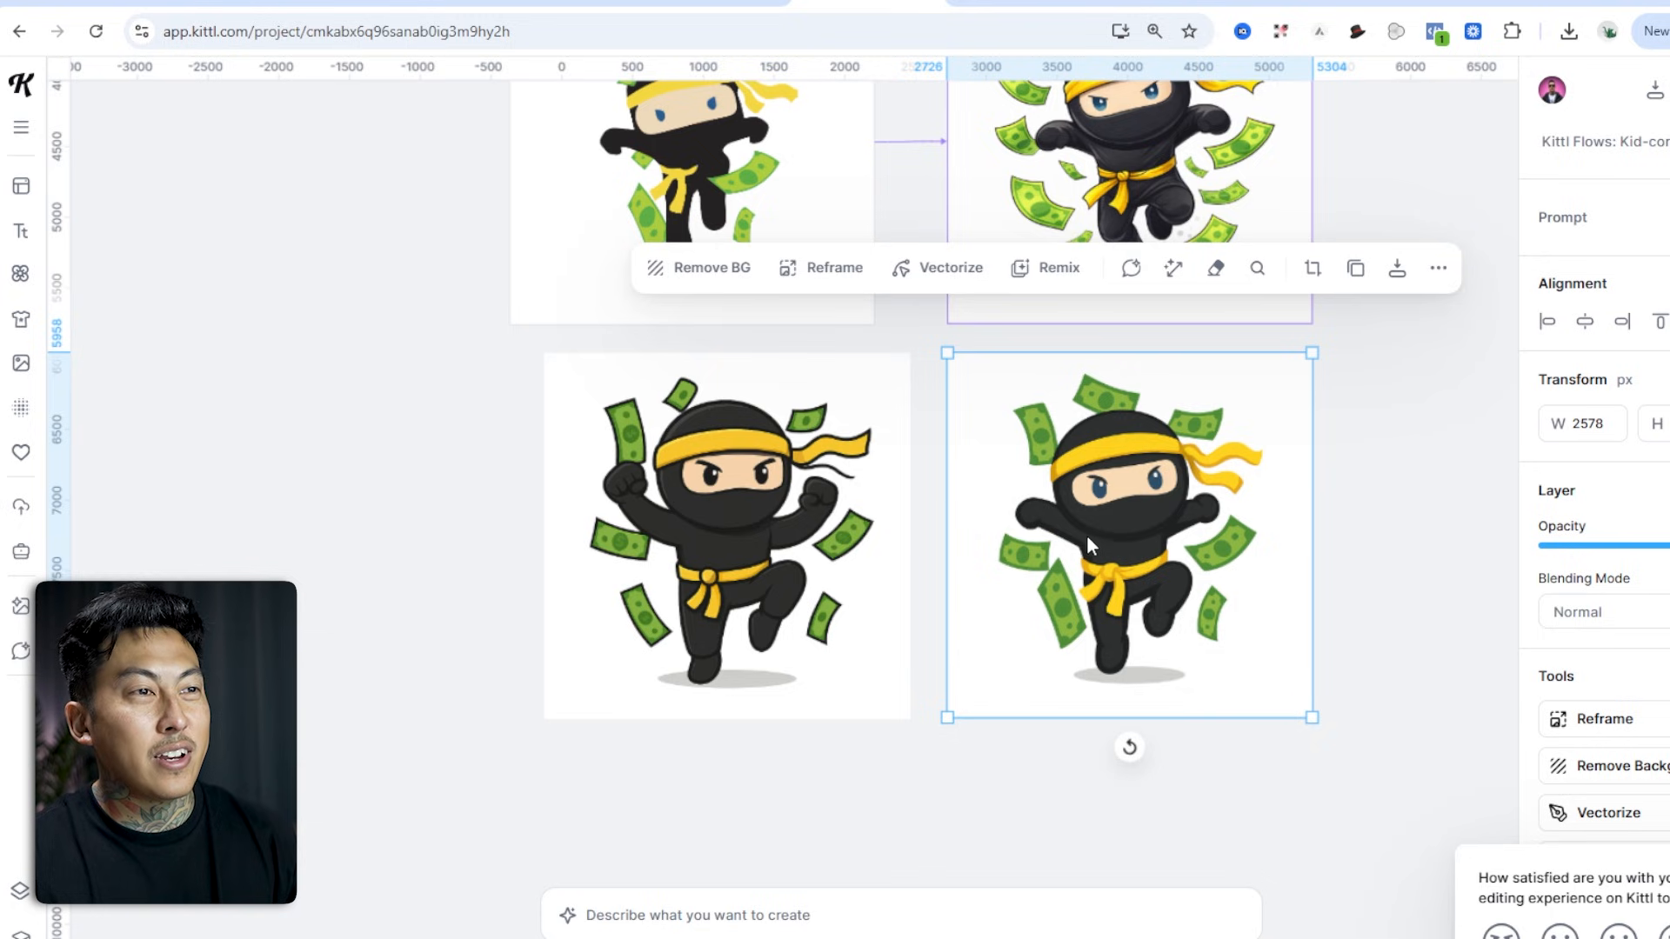
scroll(1179, 554, up, 4)
scroll(1179, 554, down, 4)
scroll(1135, 595, down, 1)
click(1360, 469)
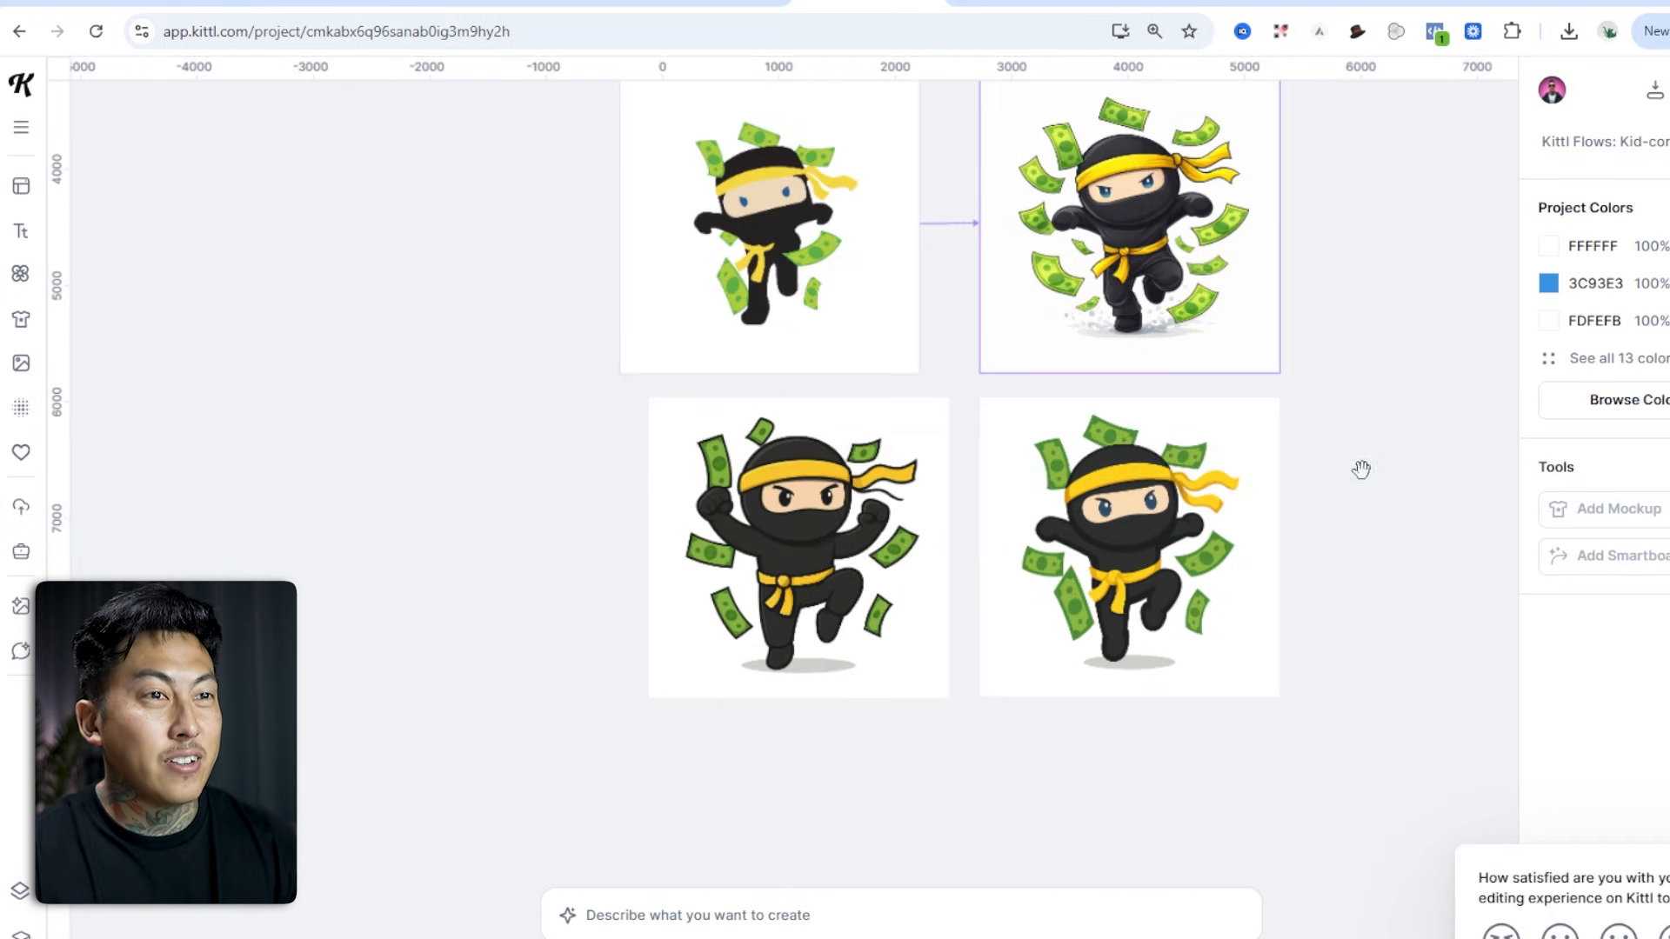
Copy the restyled ninja below the smartboard and move the heart earring out of the Start here artboard.
drag(1353, 428, 892, 686)
click(813, 715)
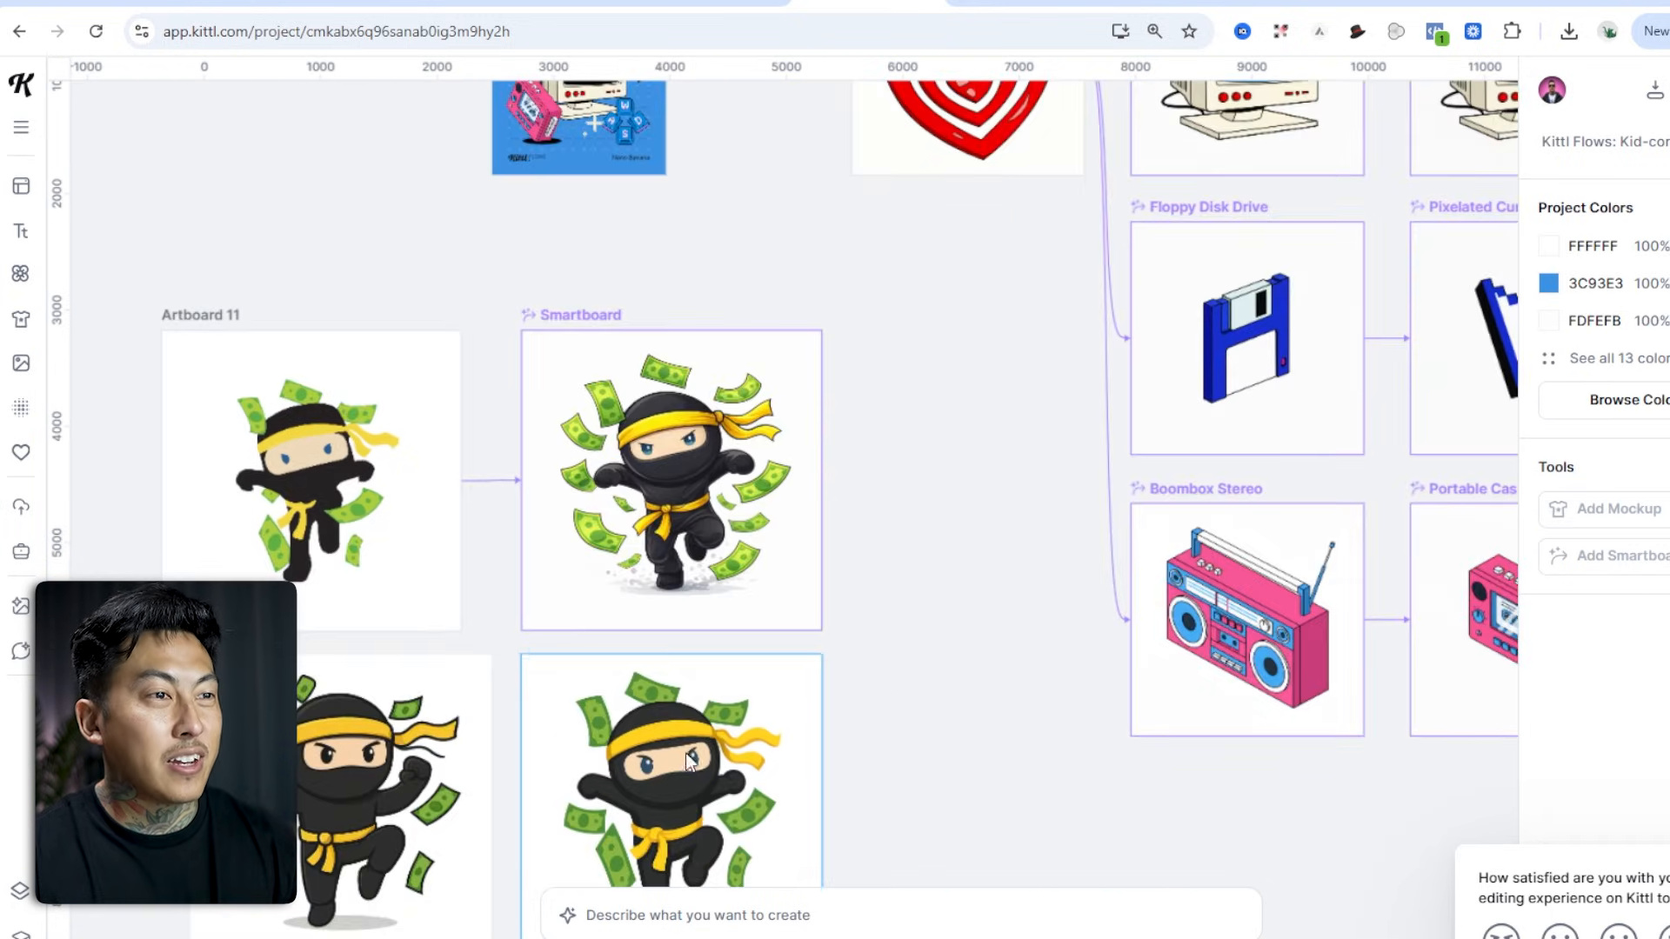
click(827, 328)
scroll(870, 391, up, 5)
click(934, 498)
scroll(935, 497, up, 3)
scroll(980, 513, up, 2)
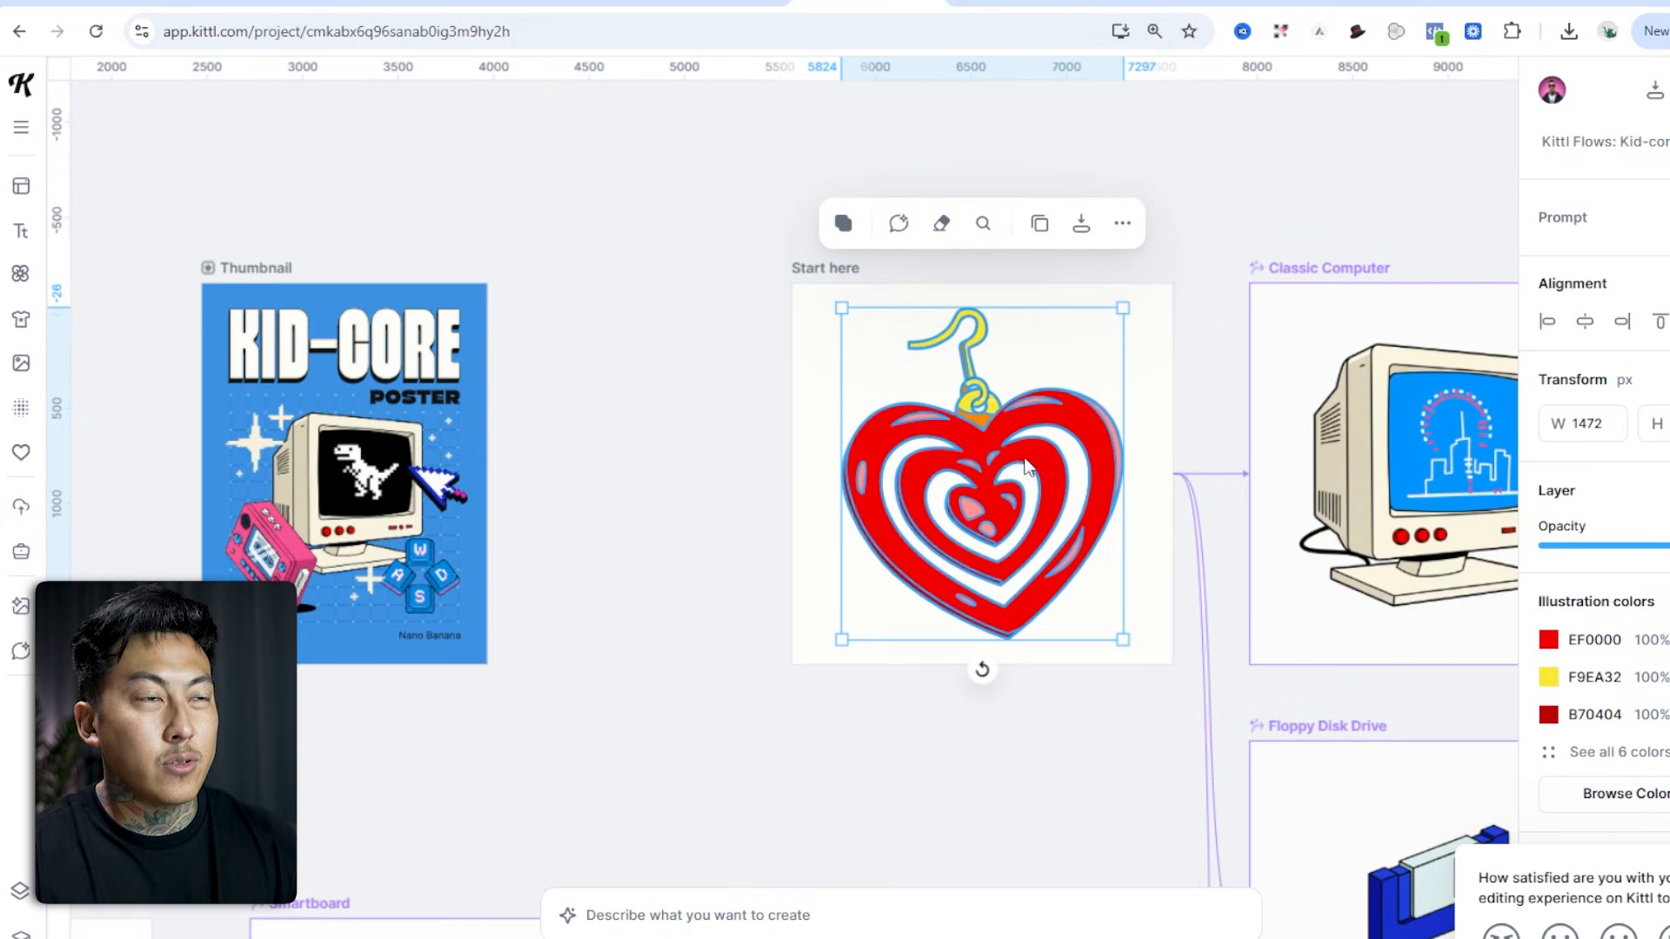
drag(1052, 493, 593, 168)
Paste the restyled ninja into the Start here artboard, scaled and centred to fit within it.
click(988, 533)
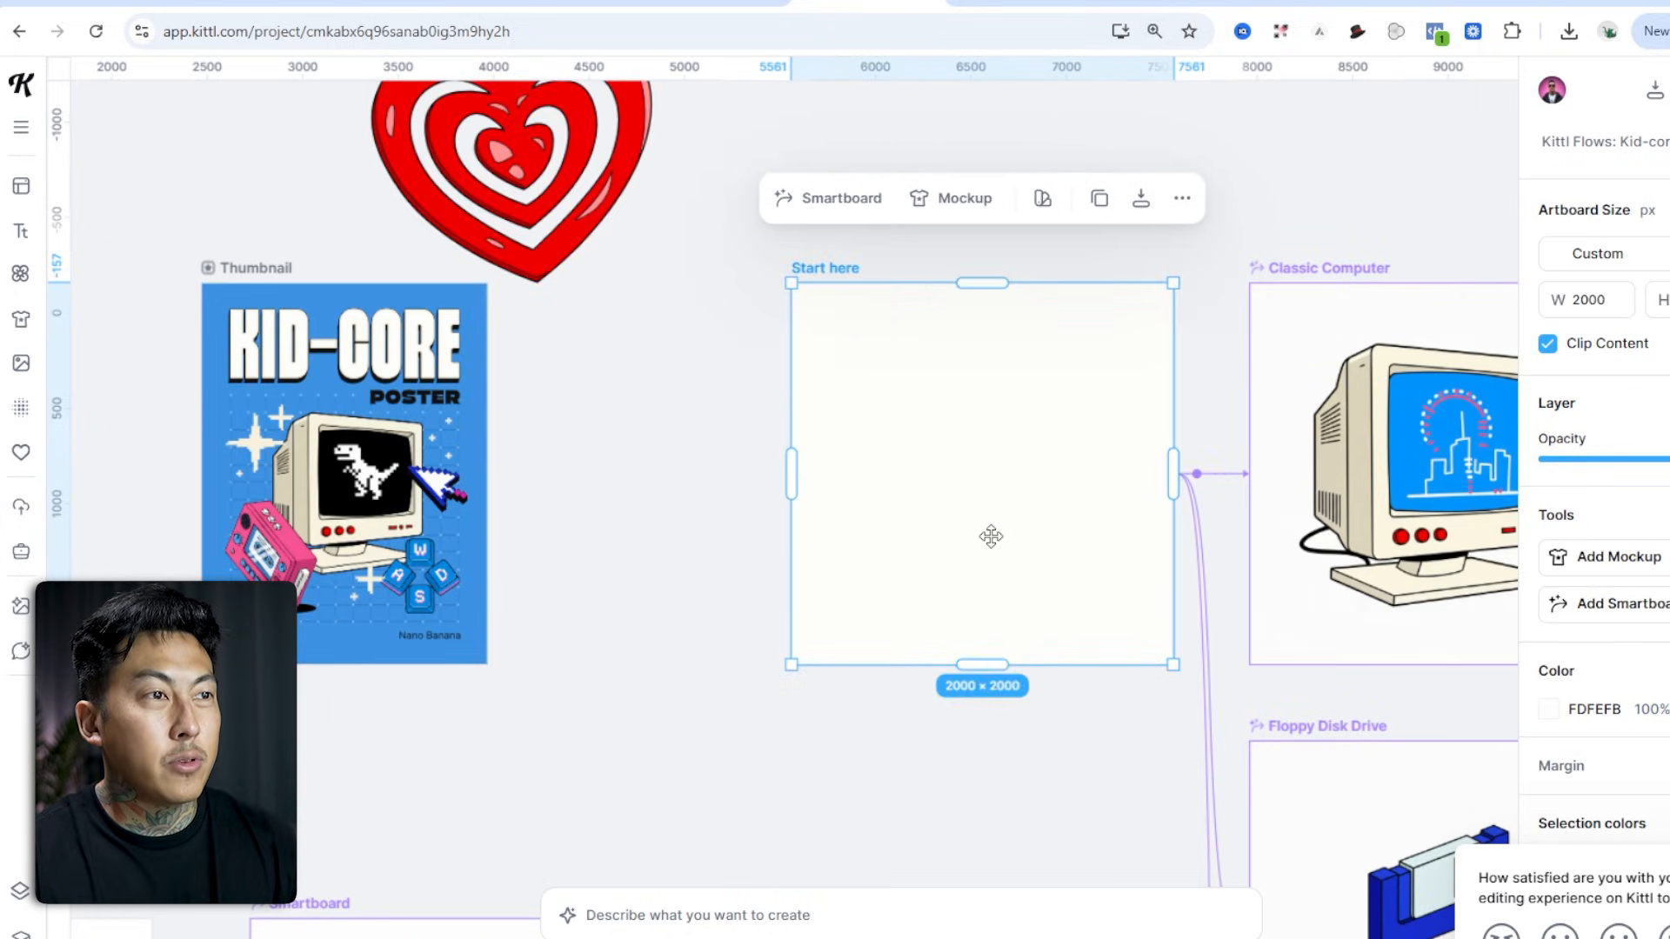
key(ctrl+v)
drag(1215, 242, 1099, 353)
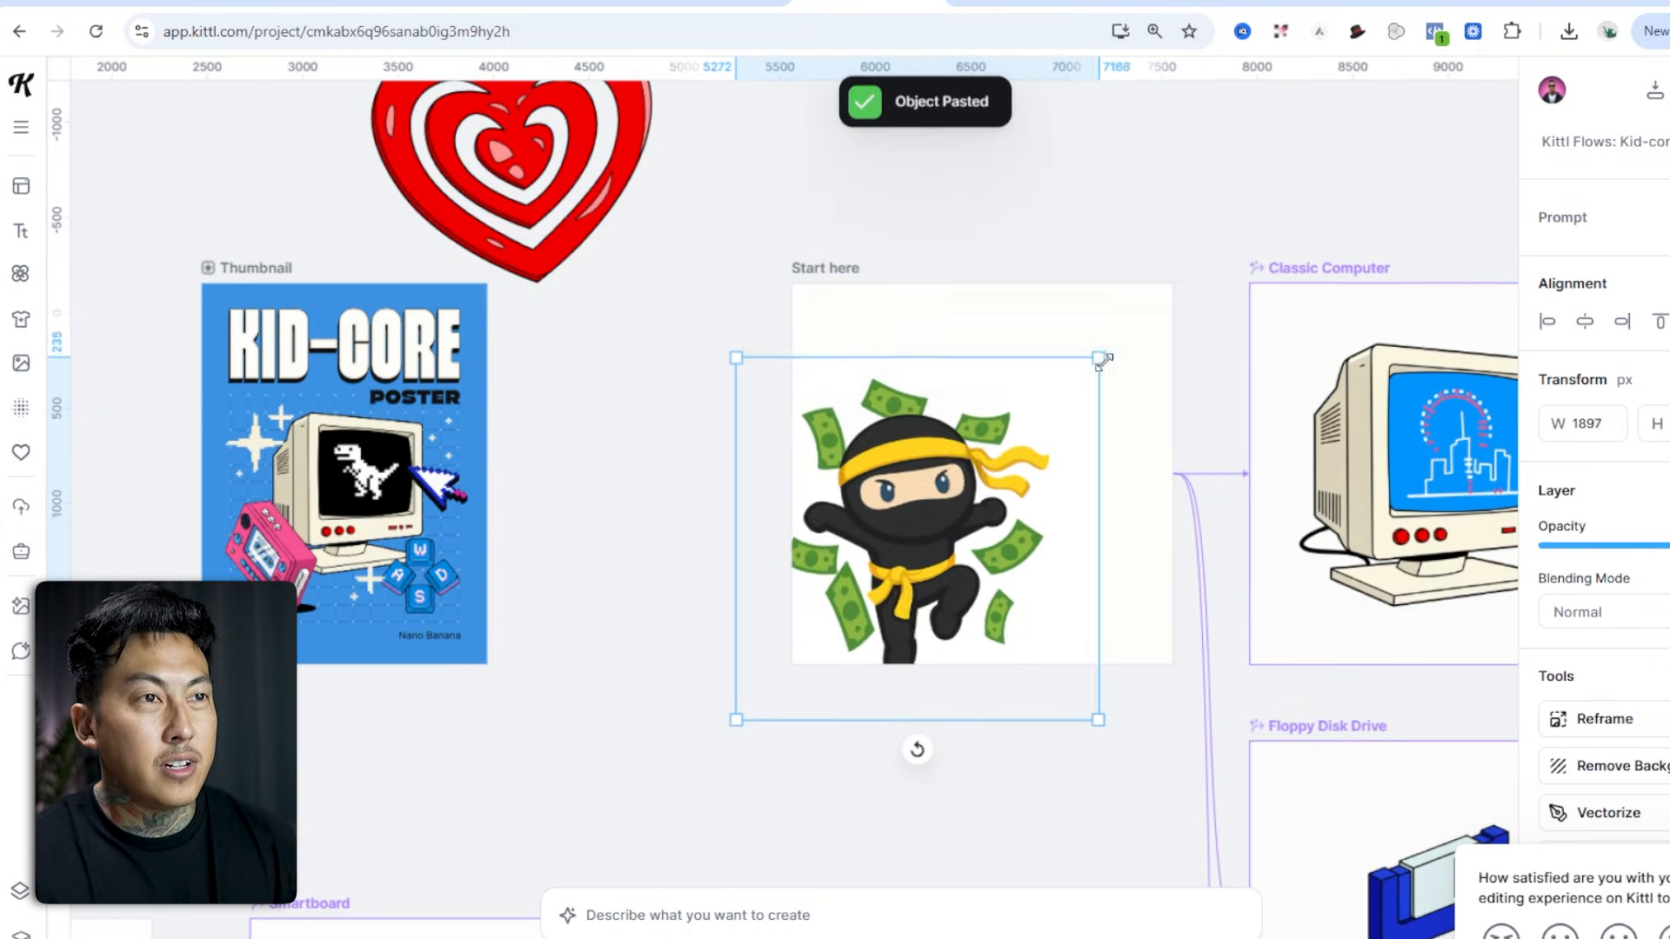
click(1121, 734)
drag(1122, 734, 650, 701)
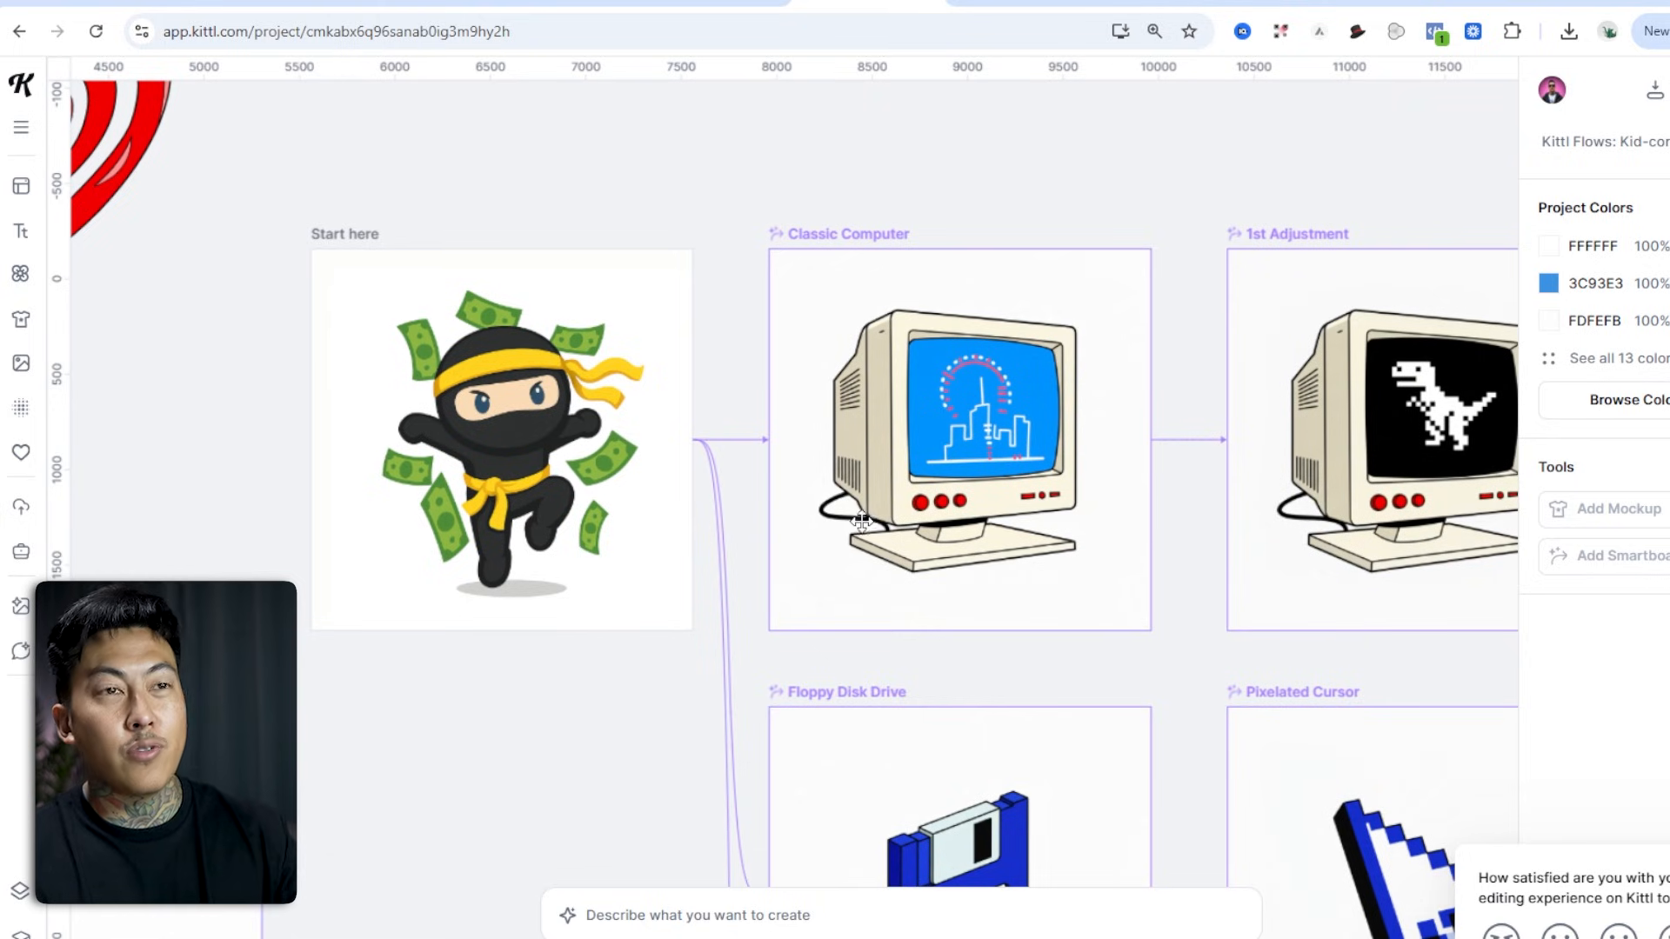
Open the prompt of the Classic Computer smartboard connected to the Start here artboard.
scroll(1120, 676, down, 3)
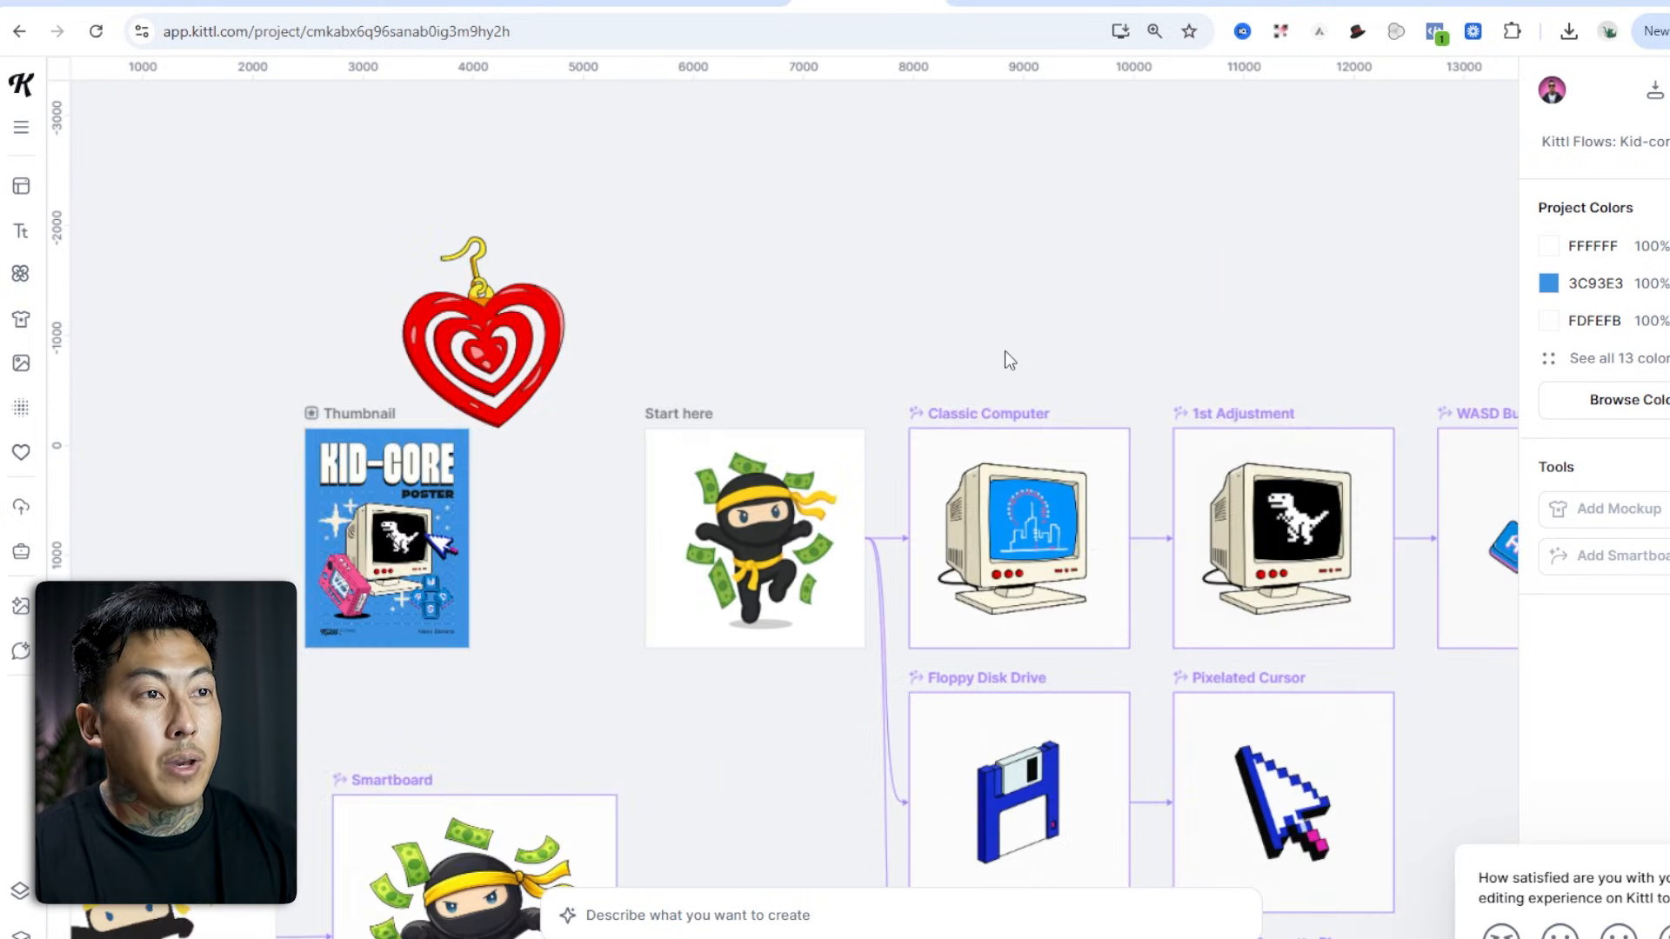
drag(897, 563, 392, 403)
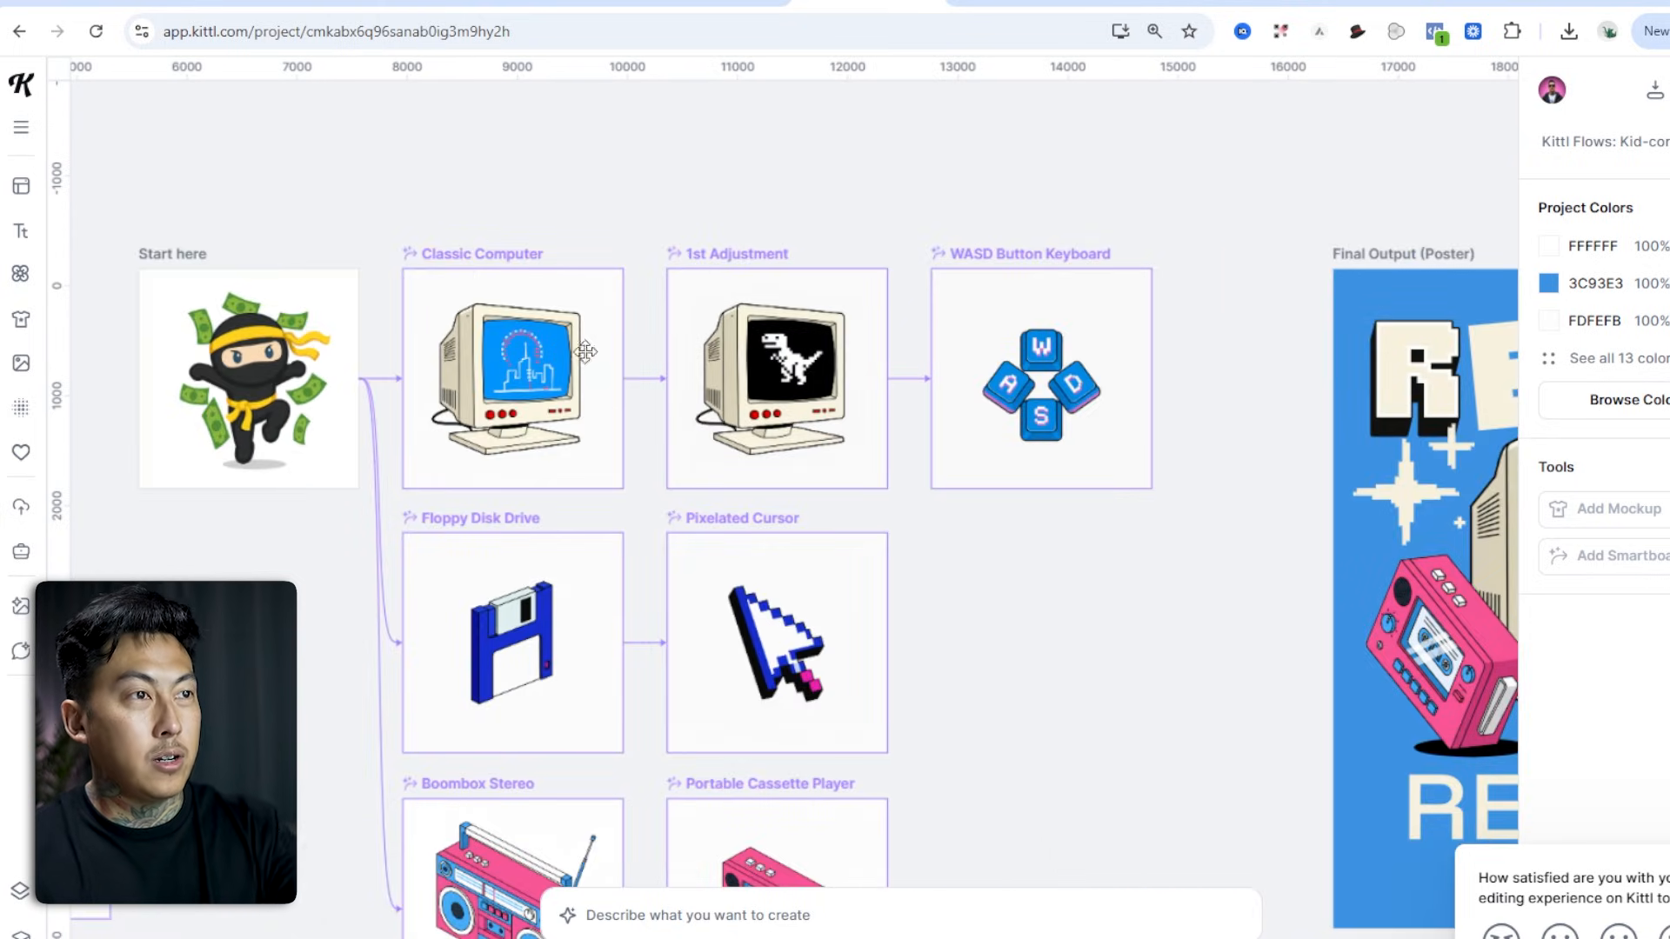
click(494, 253)
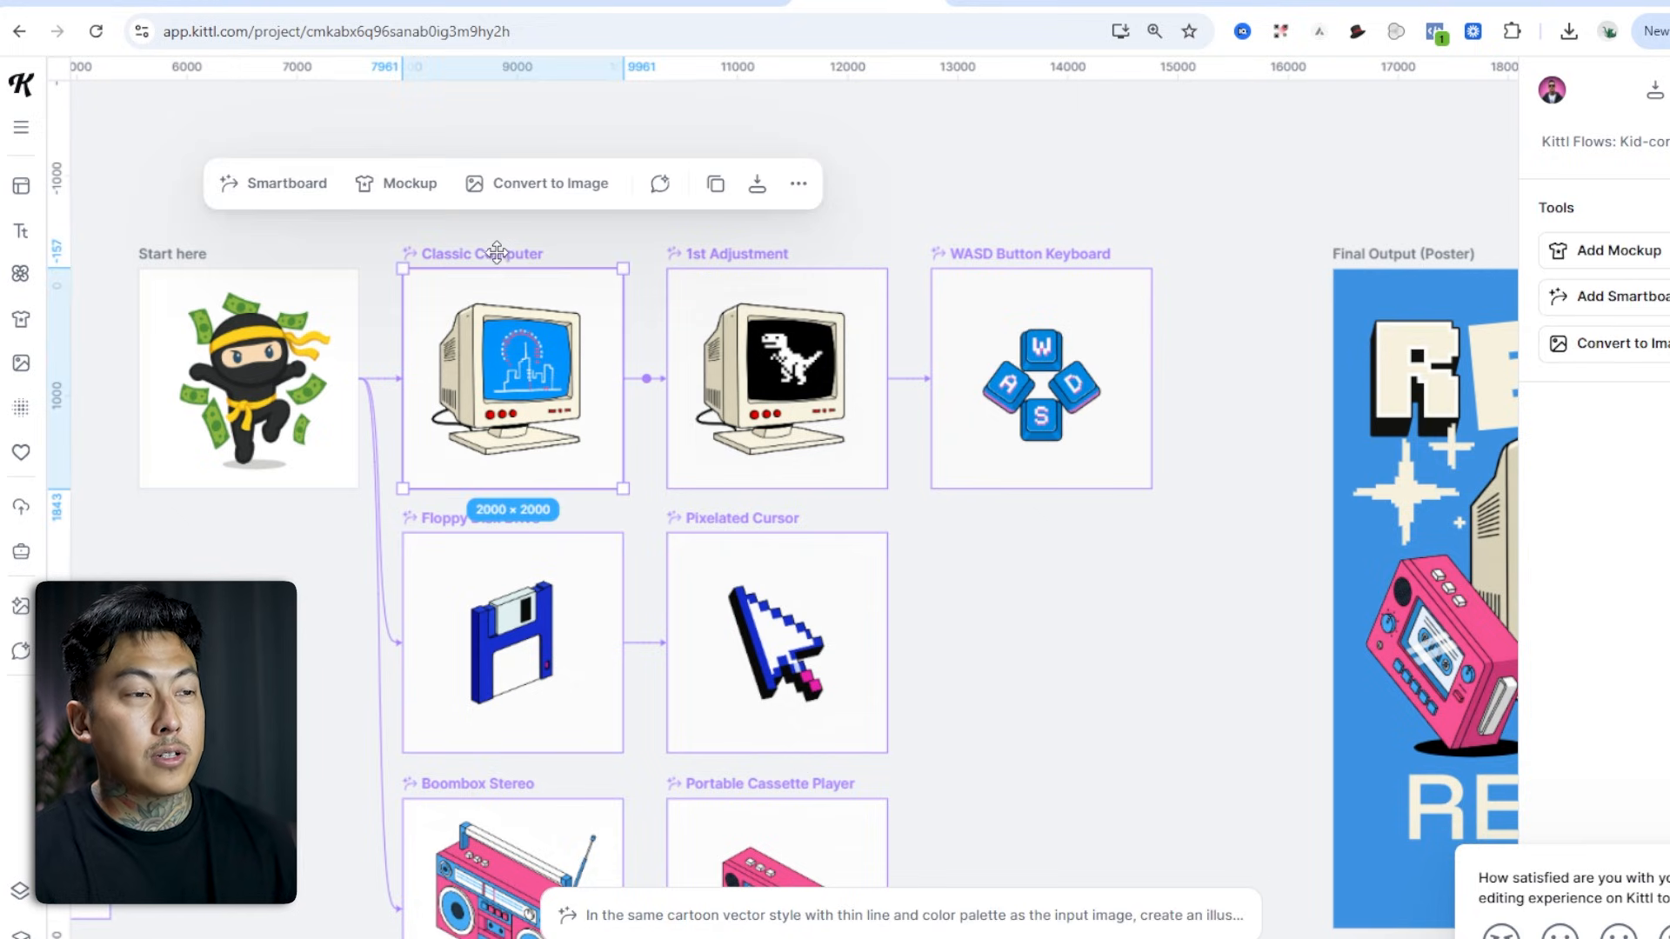
click(779, 904)
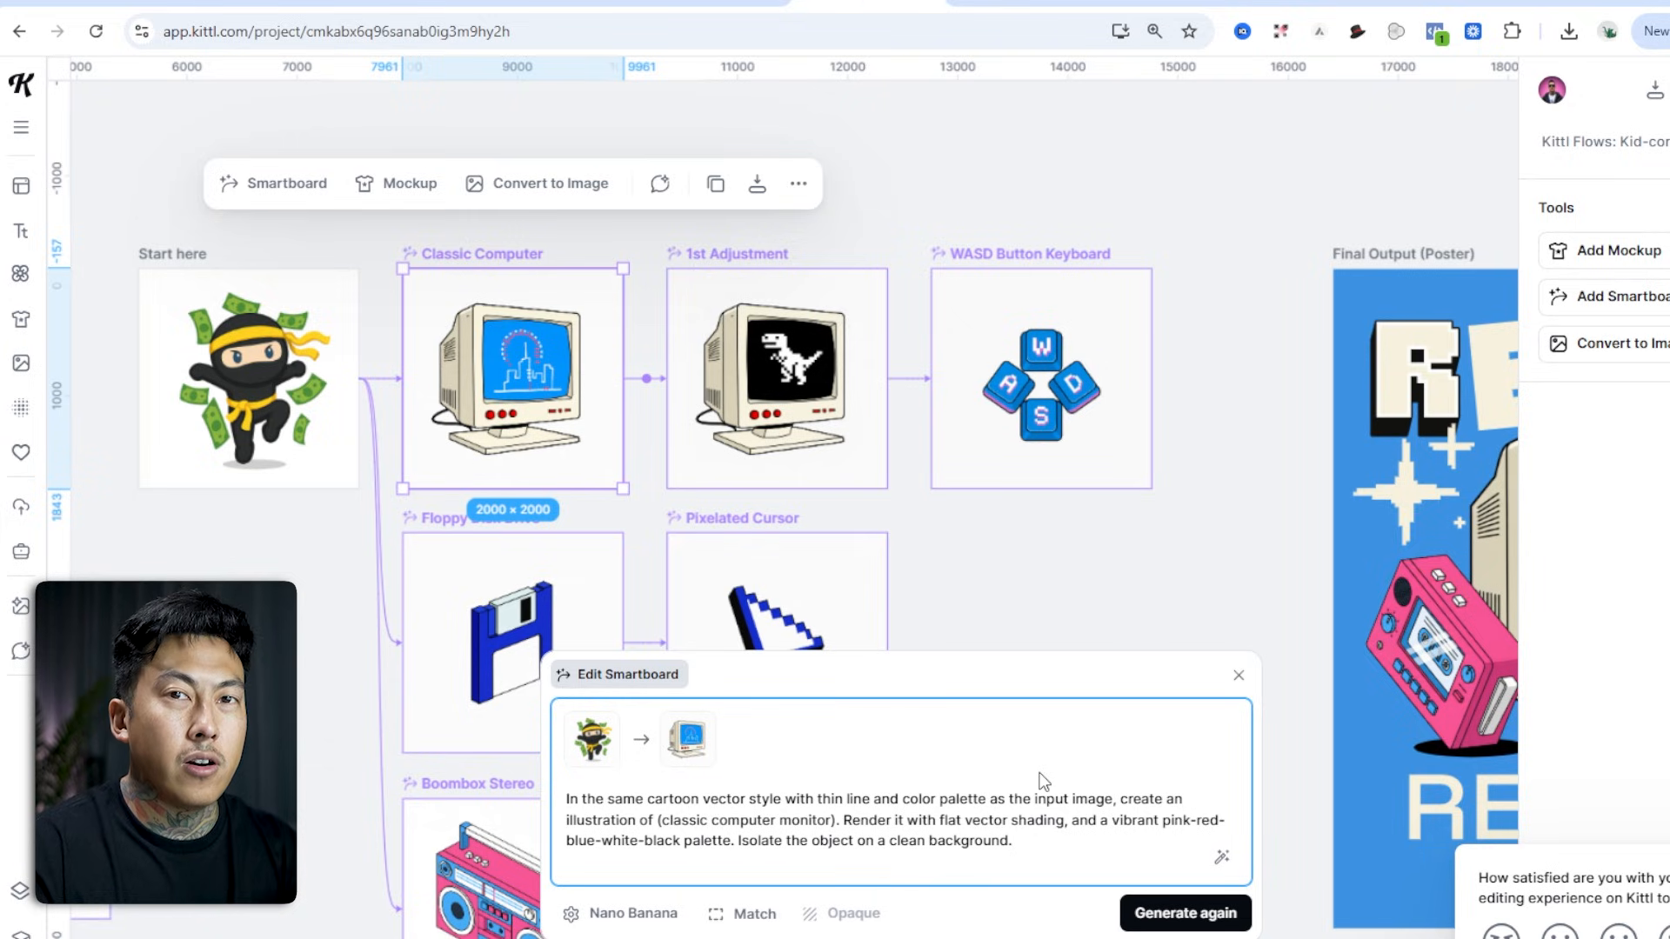
Nudge the grouped retro artwork slightly on the Final Output poster and deselect it.
drag(1168, 546, 637, 392)
drag(1066, 541, 553, 377)
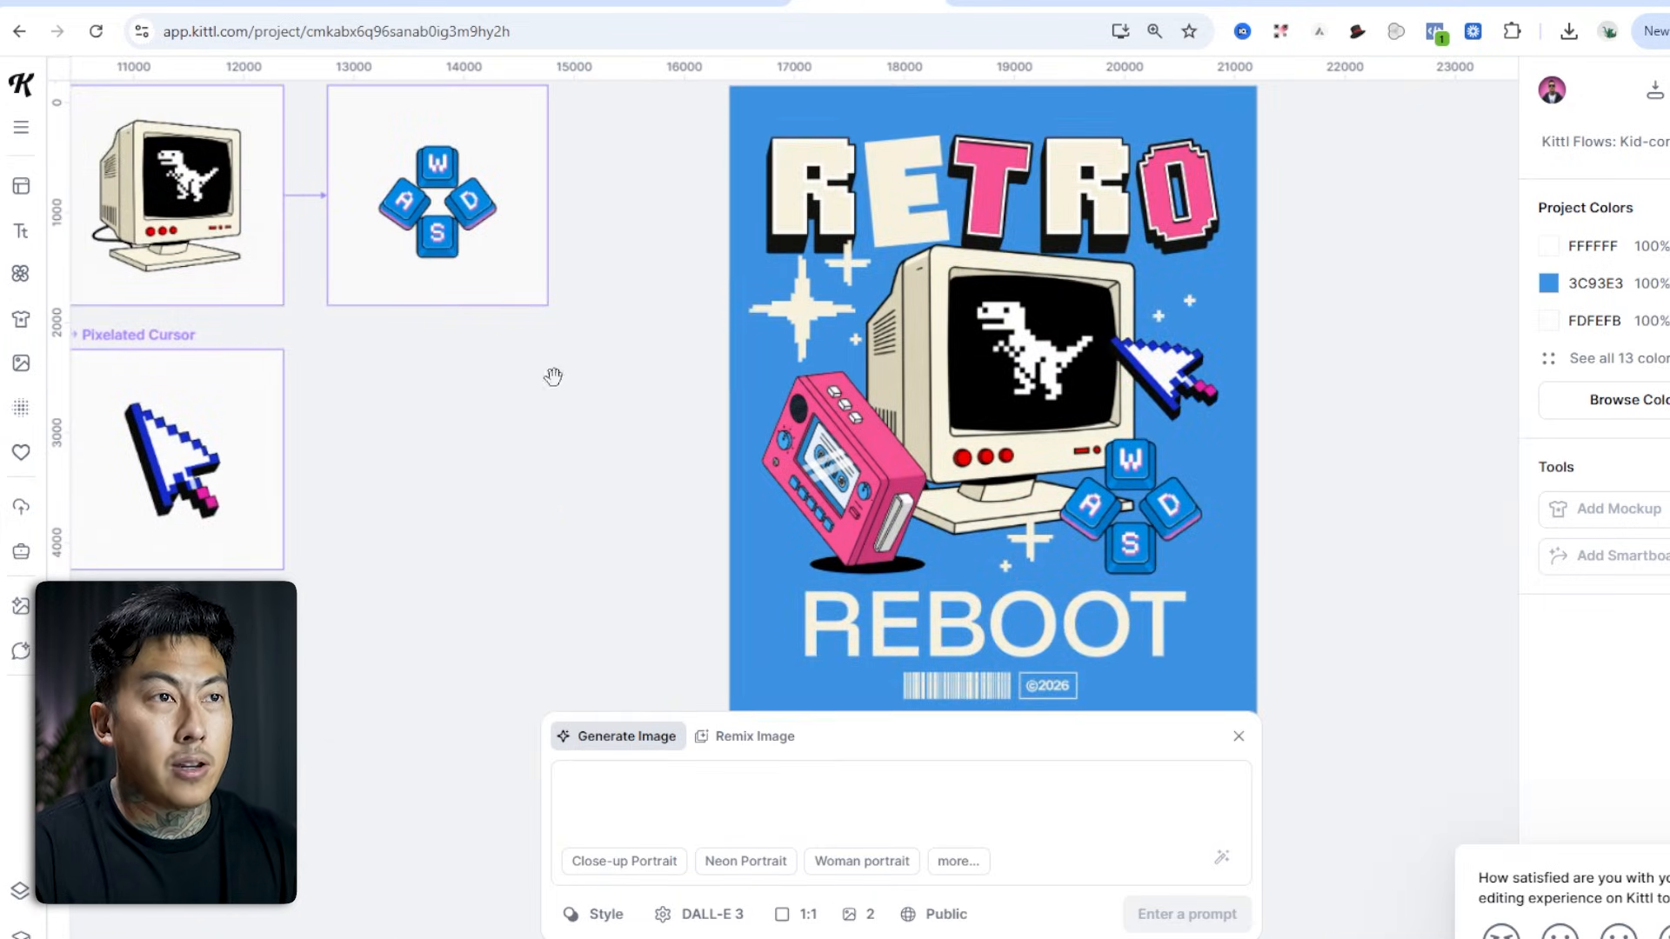
click(1057, 403)
mouse_move(1077, 377)
mouse_down()
mouse_move(1111, 380)
mouse_move(1087, 380)
mouse_up()
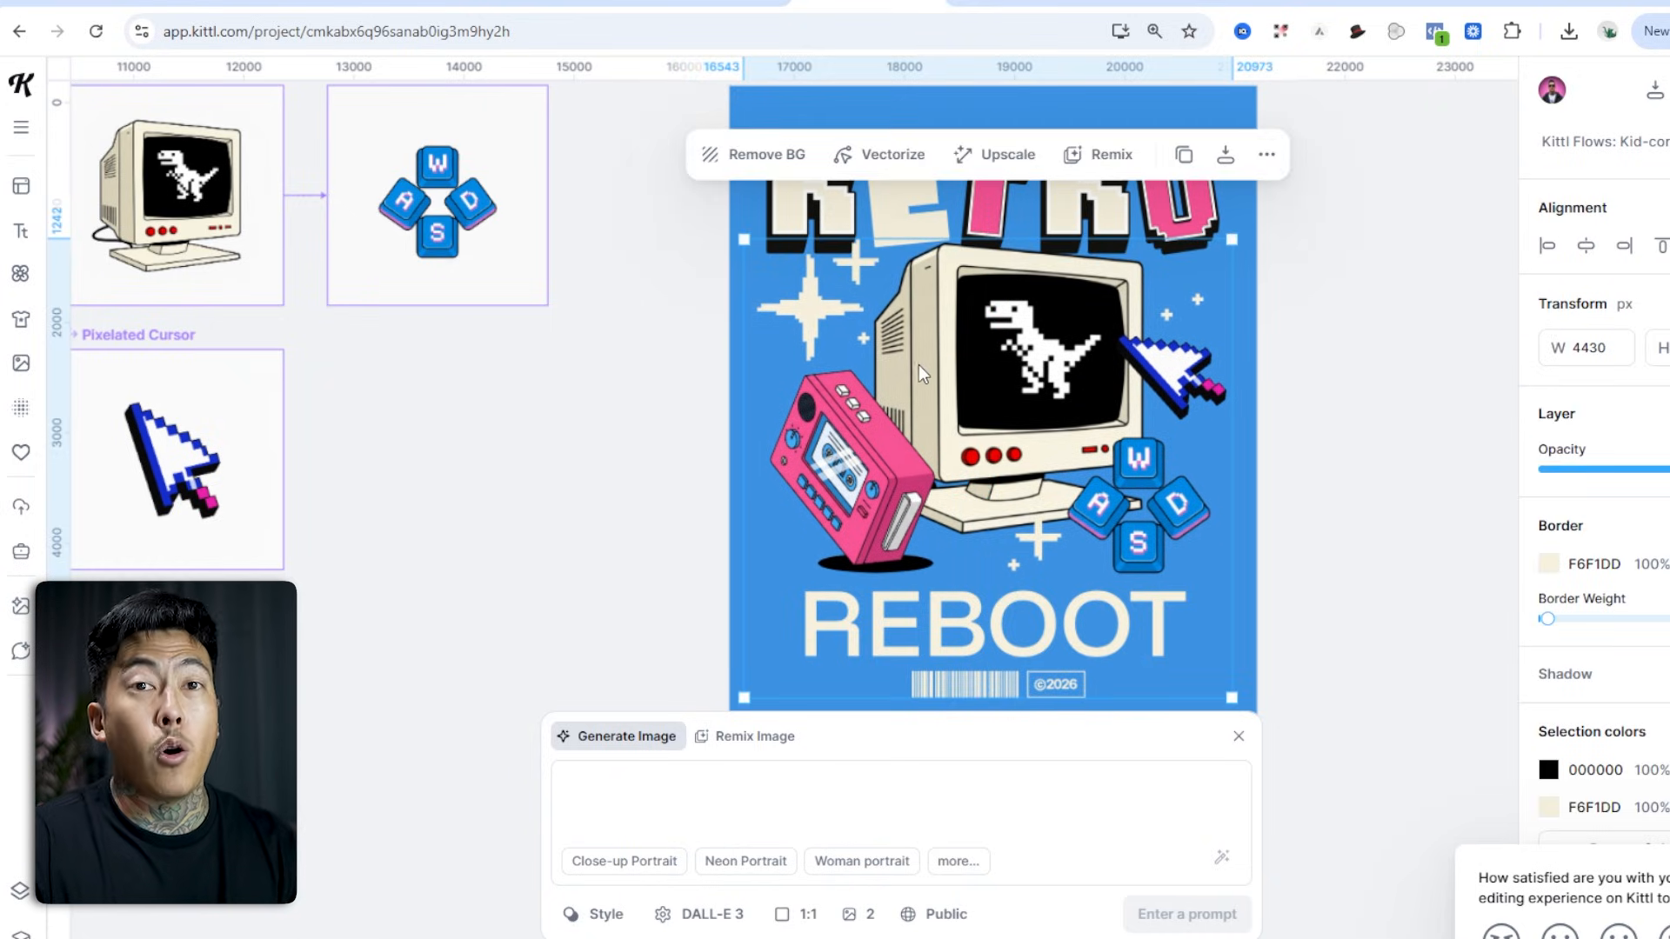
click(581, 490)
Regenerate the Classic Computer smartboard from the ninja in the Start here artboard, using its existing prompt.
scroll(849, 470, left, 6)
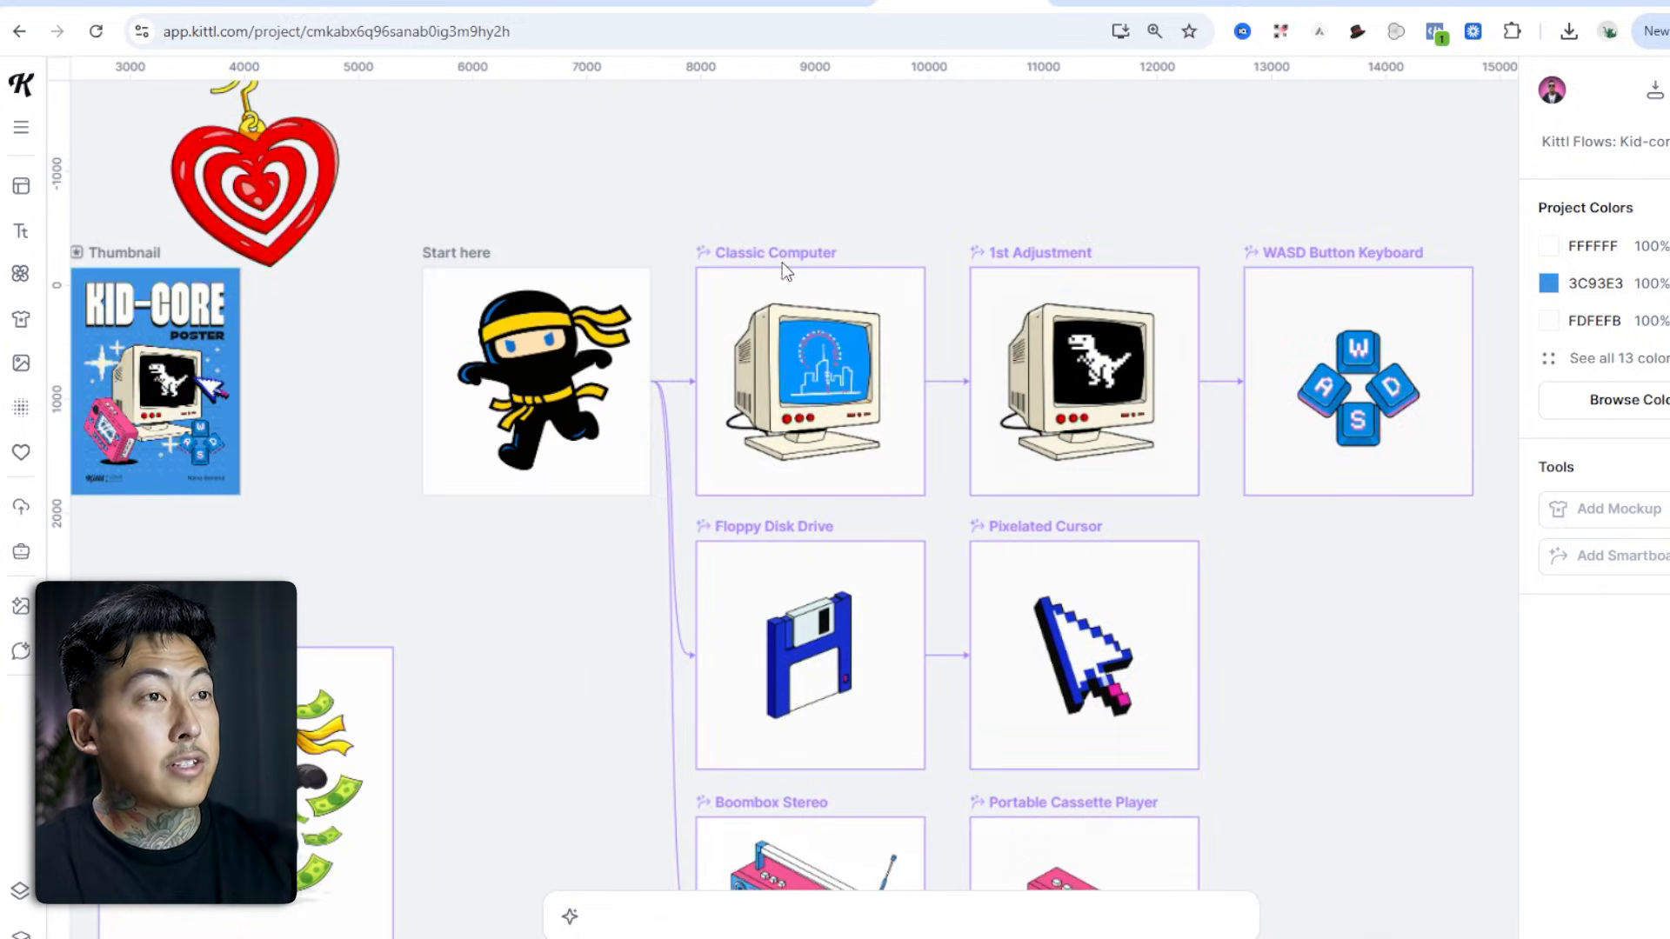
click(793, 252)
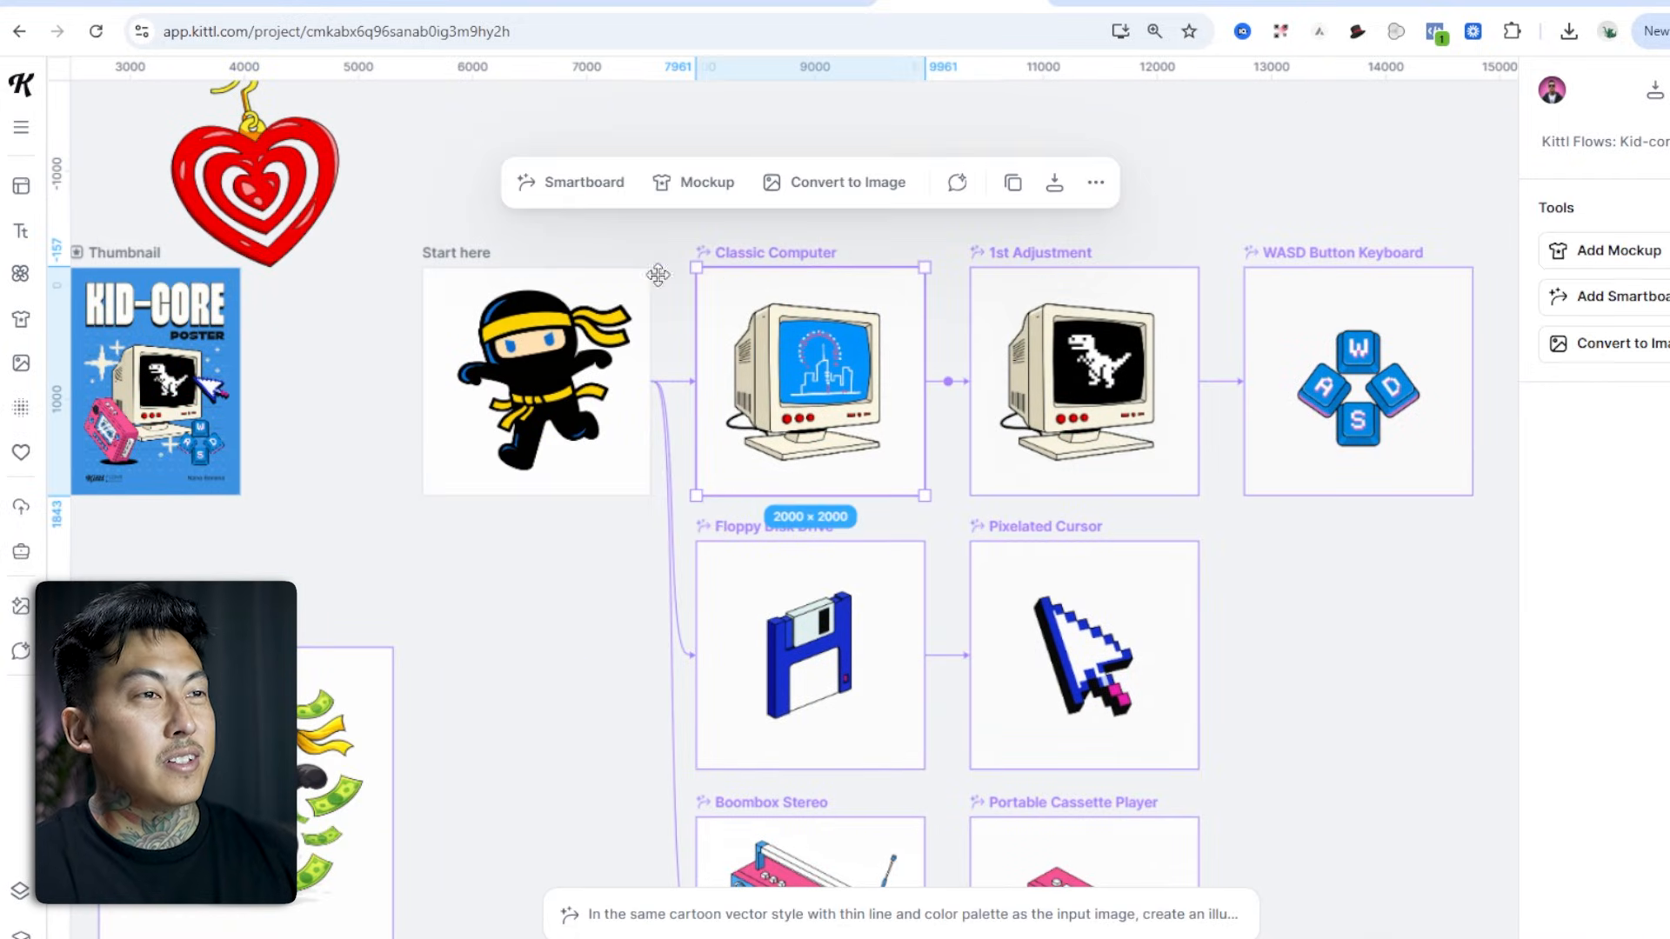
click(492, 329)
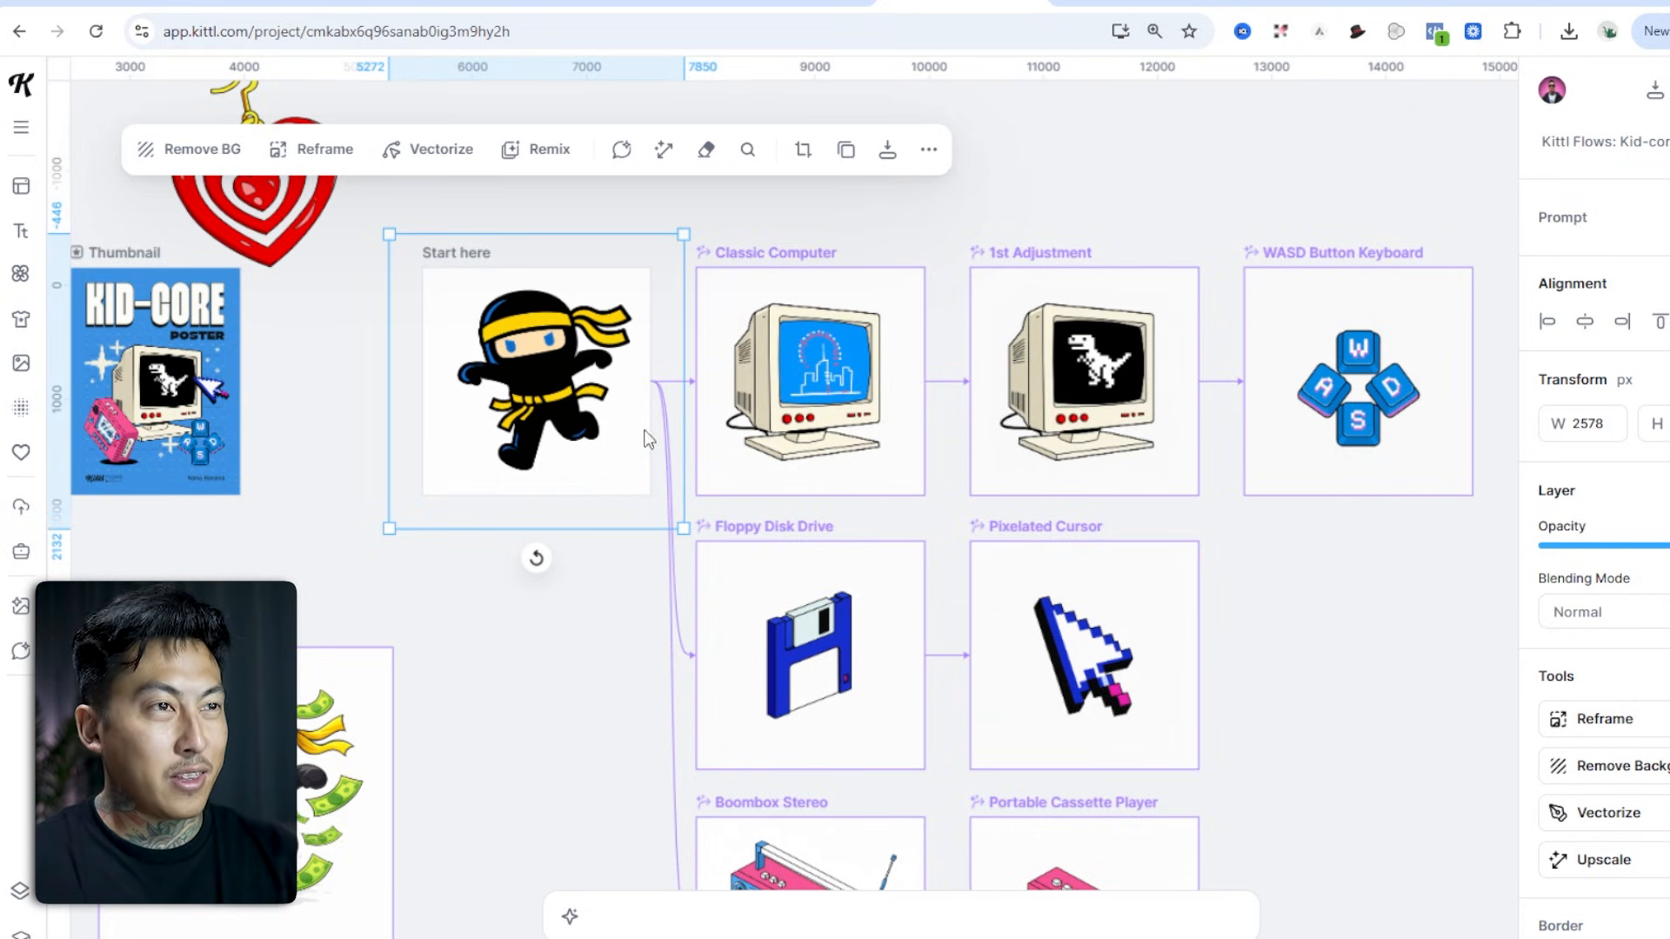
click(799, 254)
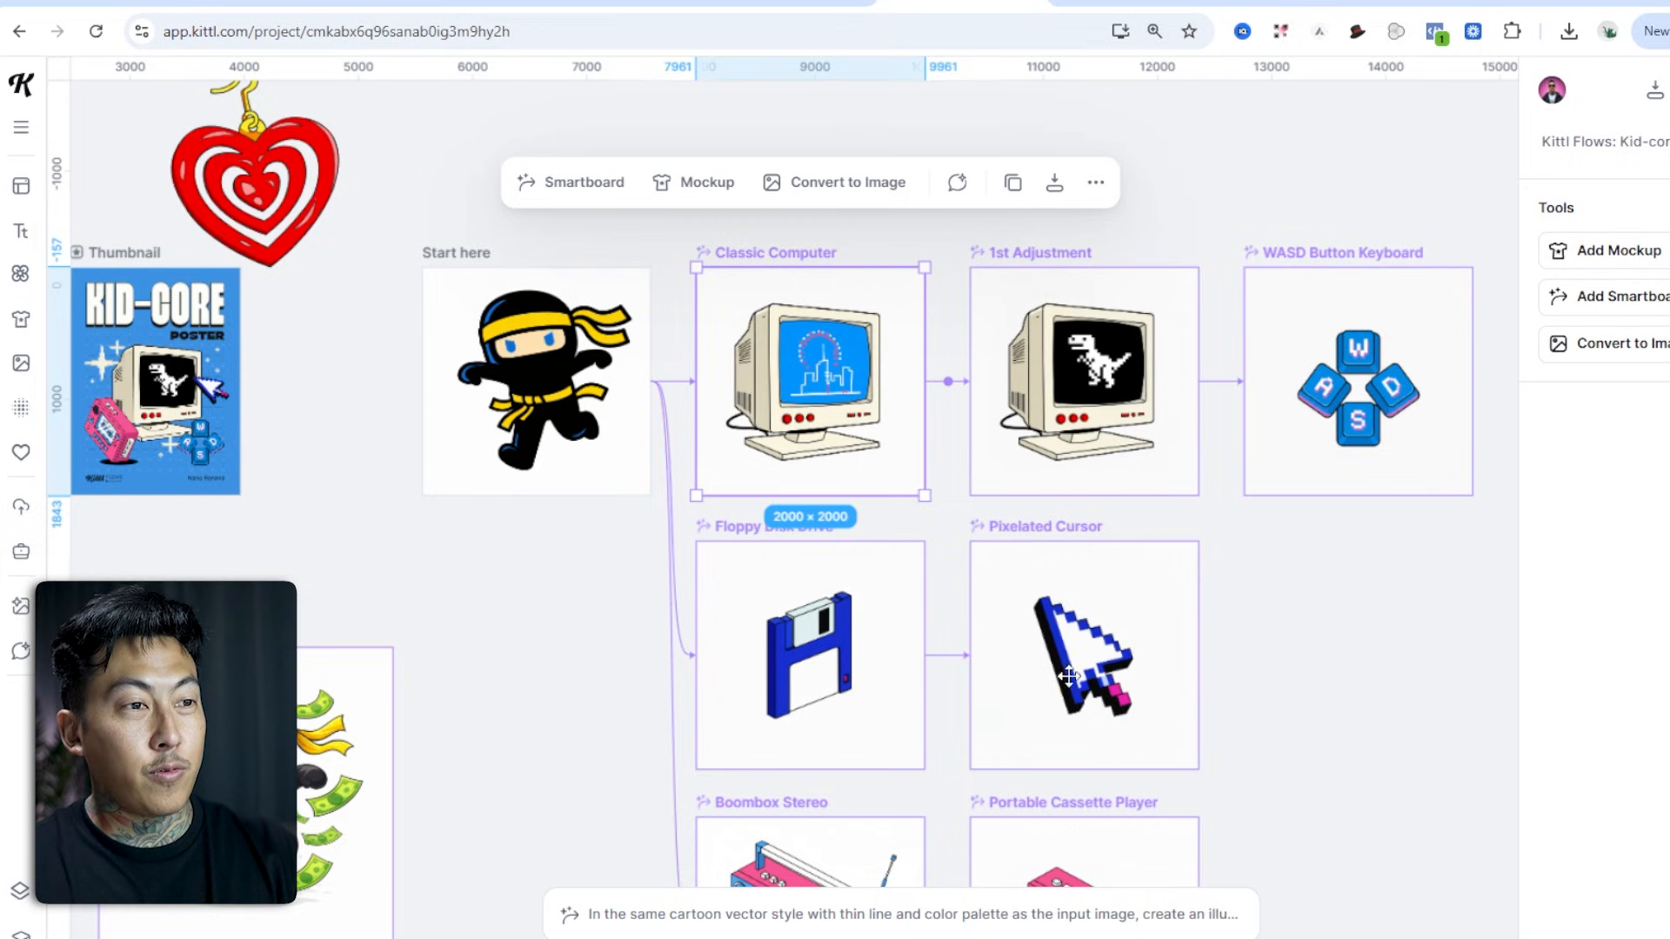
click(880, 907)
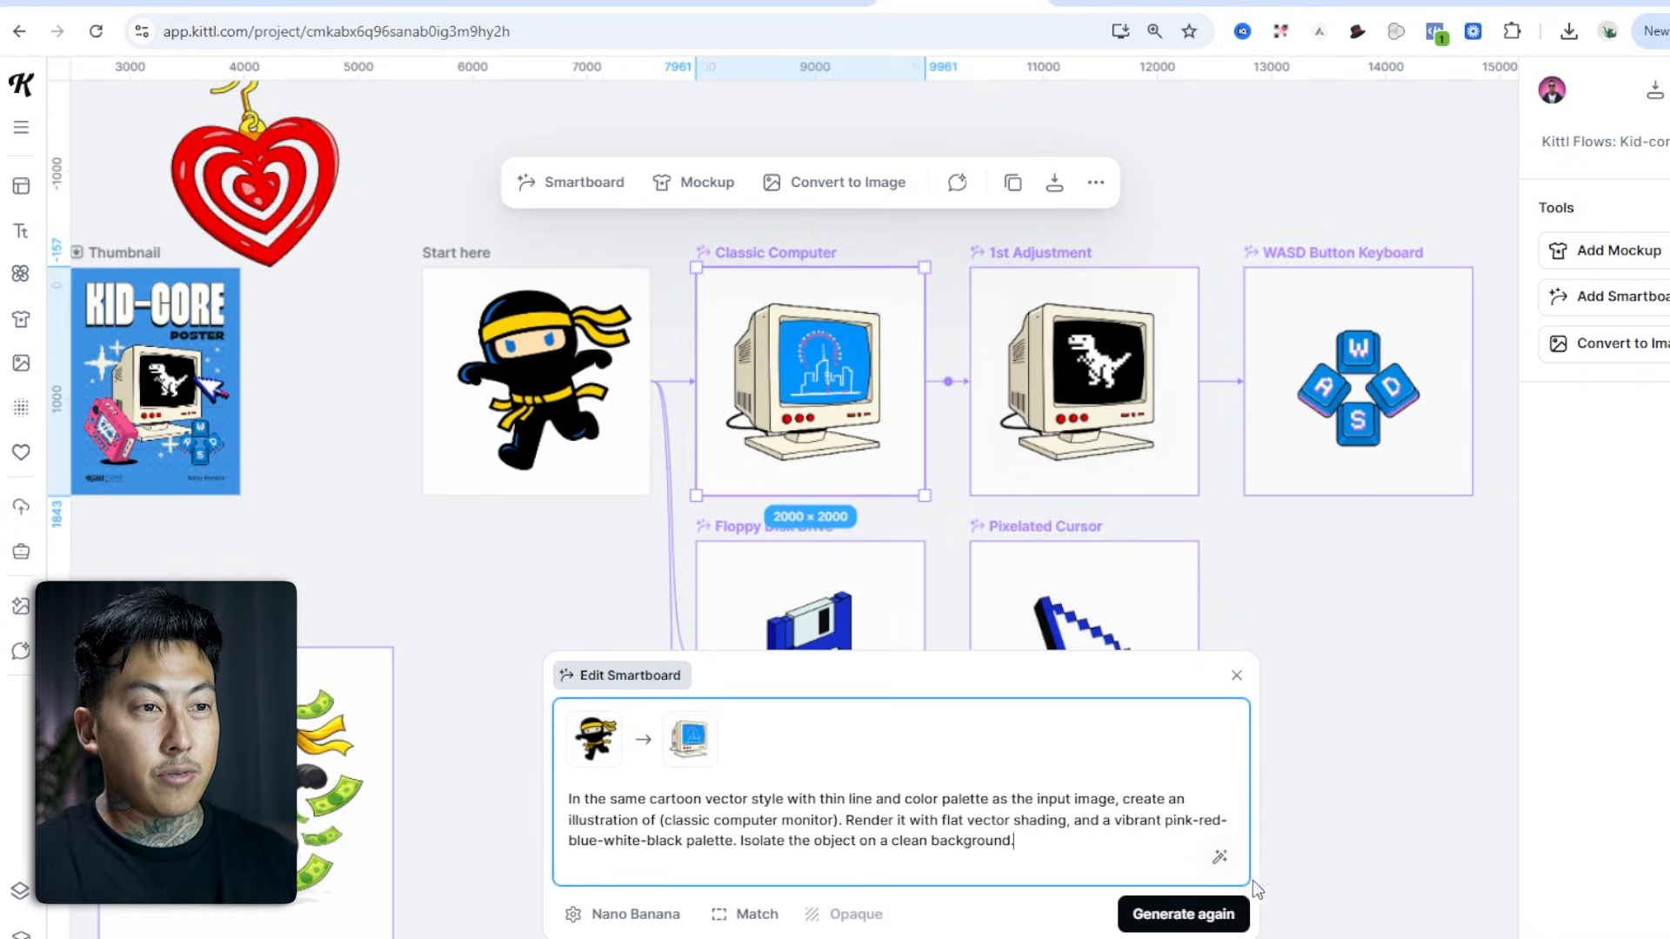
click(1204, 918)
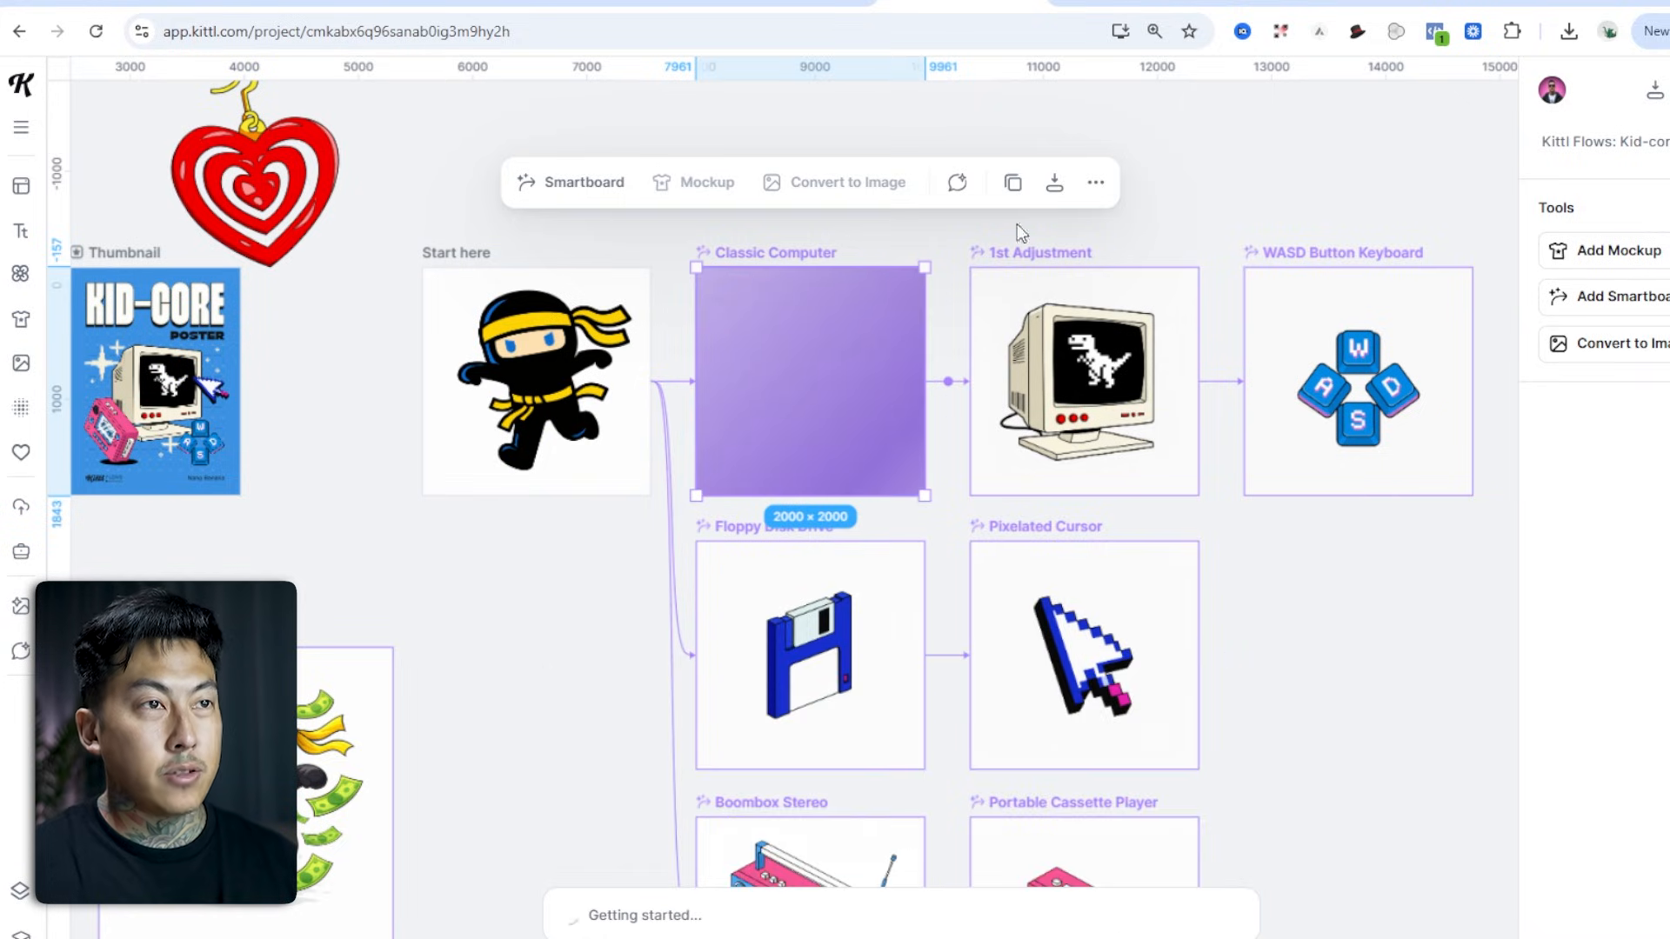
Replace the Floppy Disk Drive smartboard's prompt subject with "money" and its palette colours with "green", and regenerate it.
click(1053, 254)
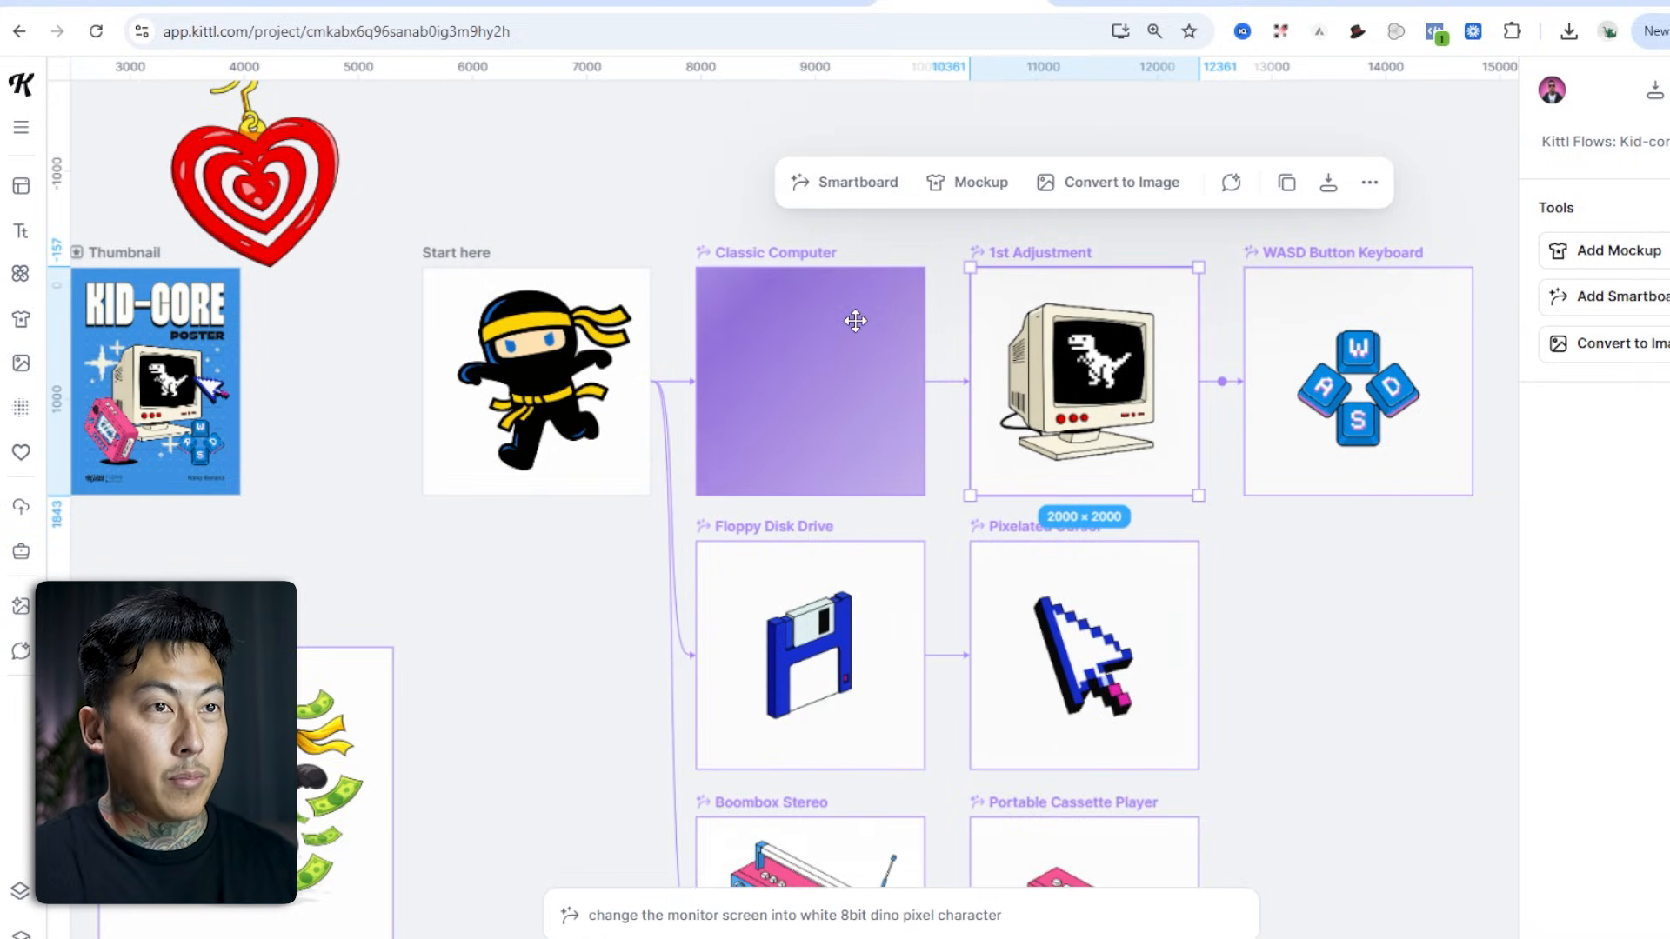
drag(546, 696, 671, 571)
click(931, 408)
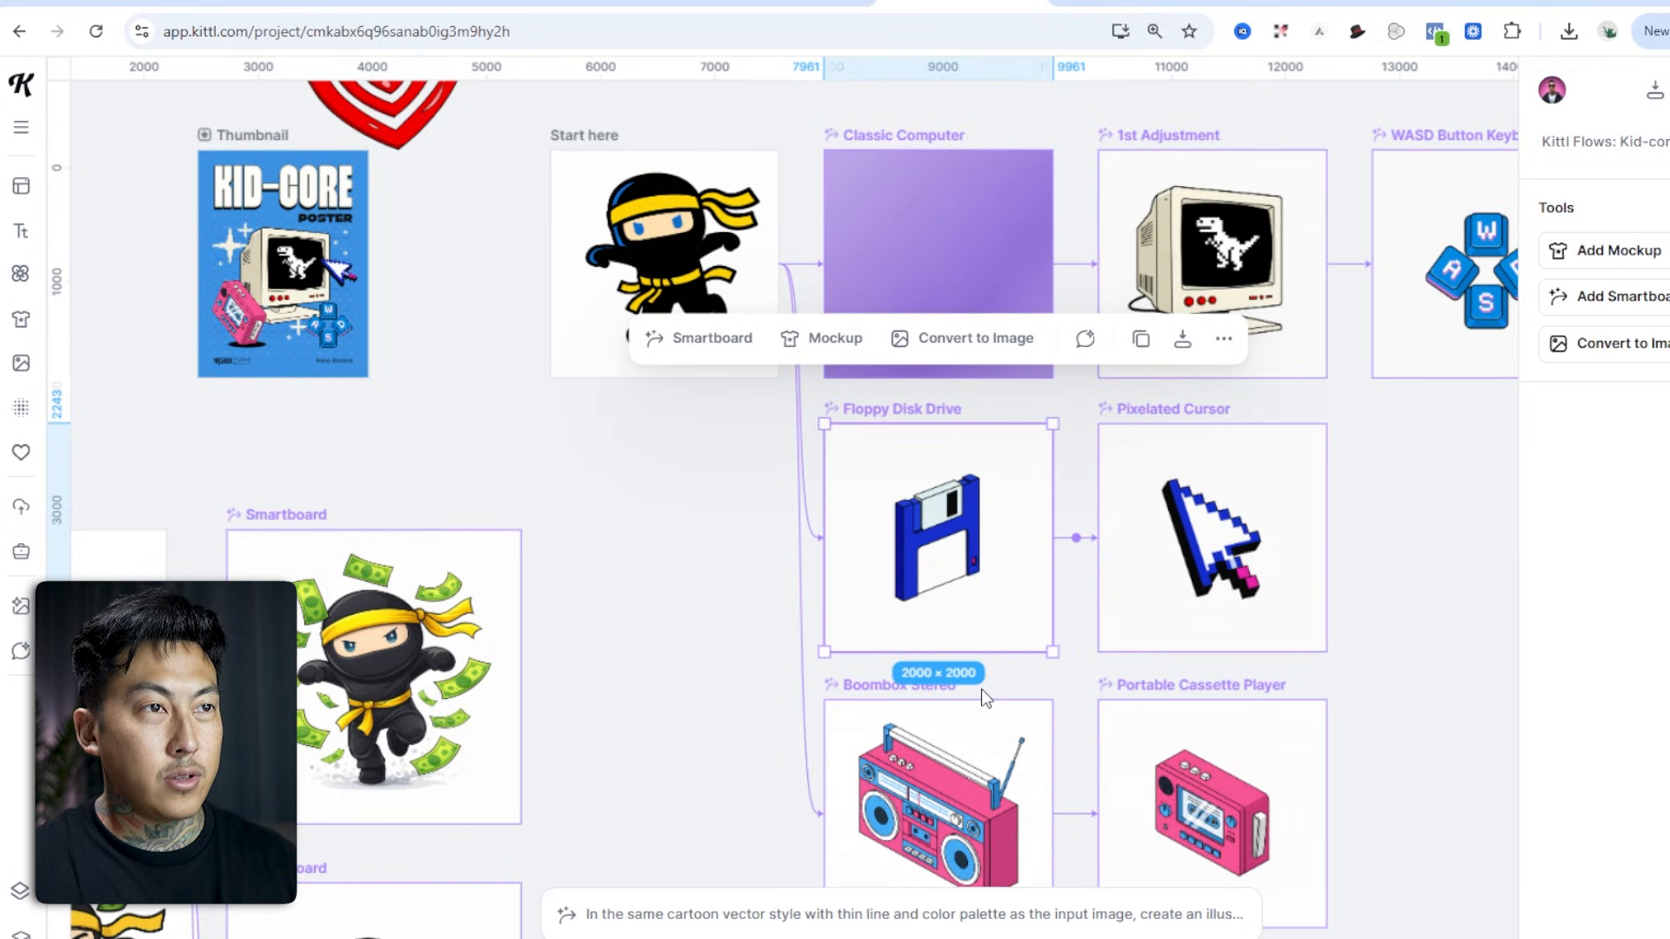
click(787, 913)
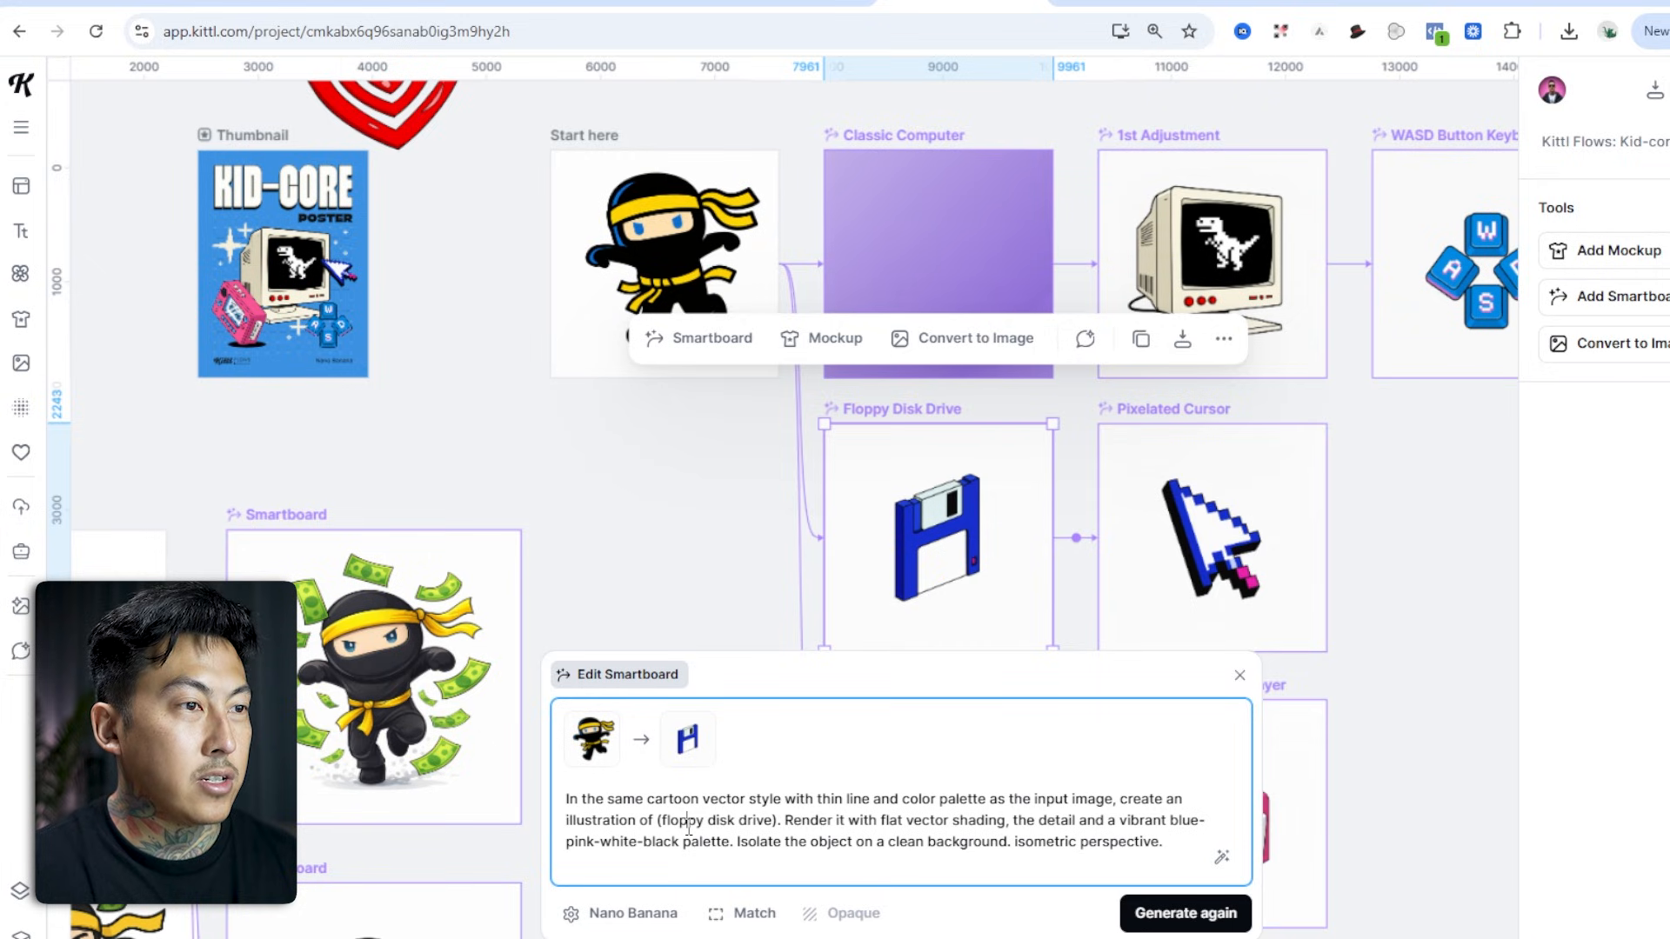
drag(688, 824, 776, 822)
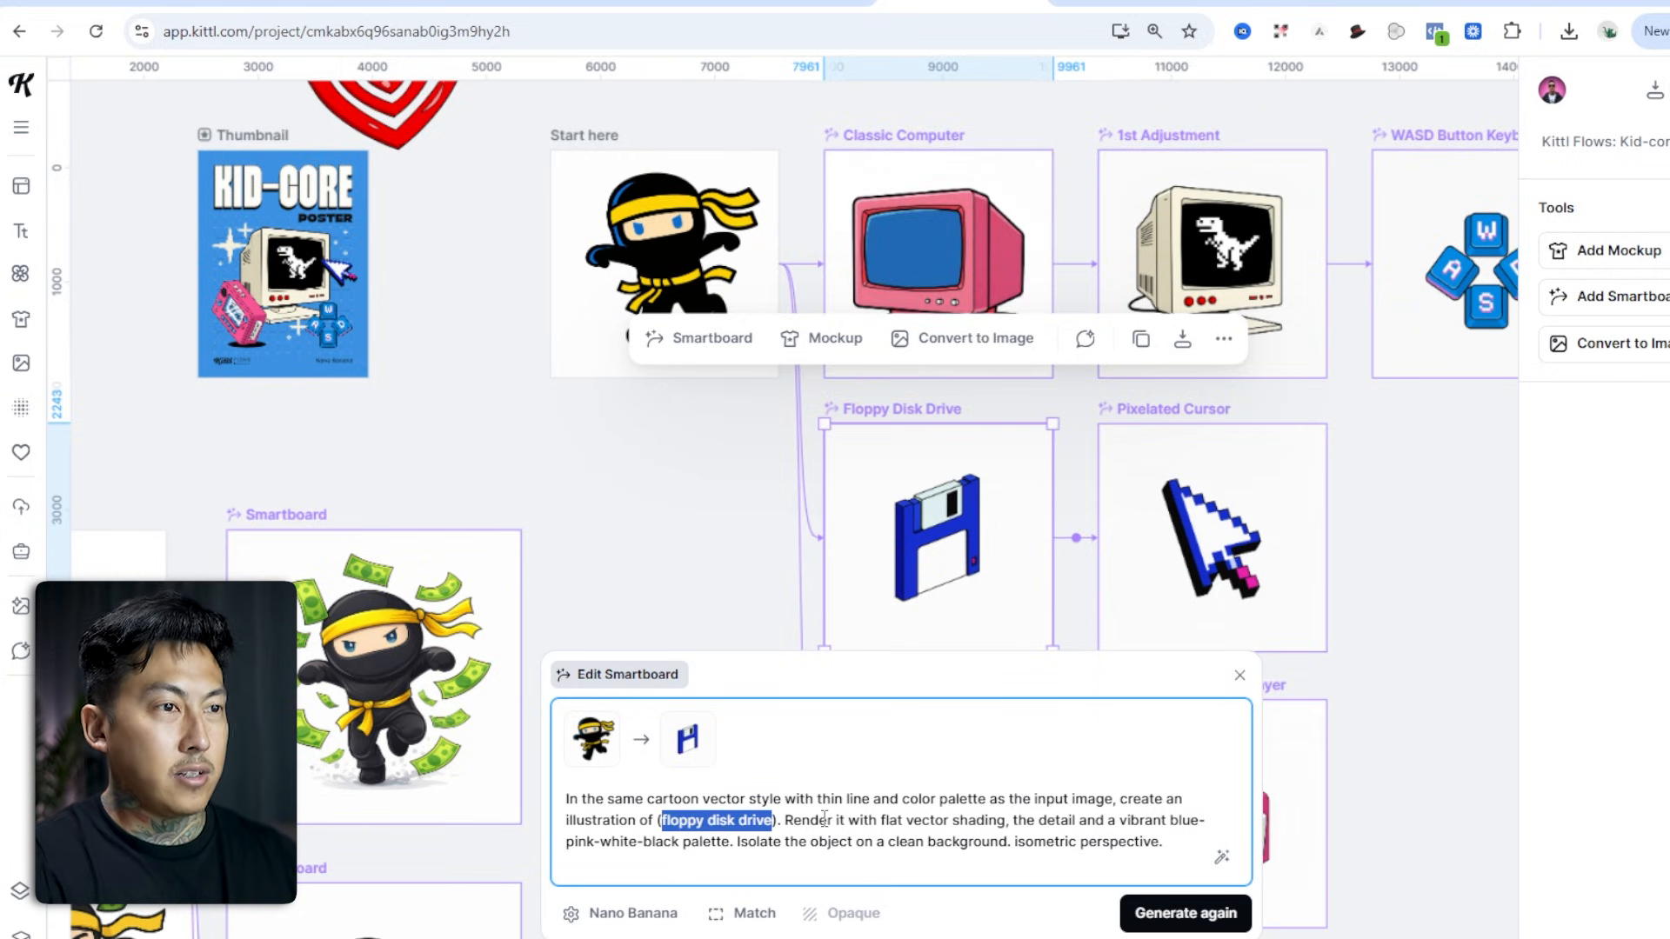
text(money)
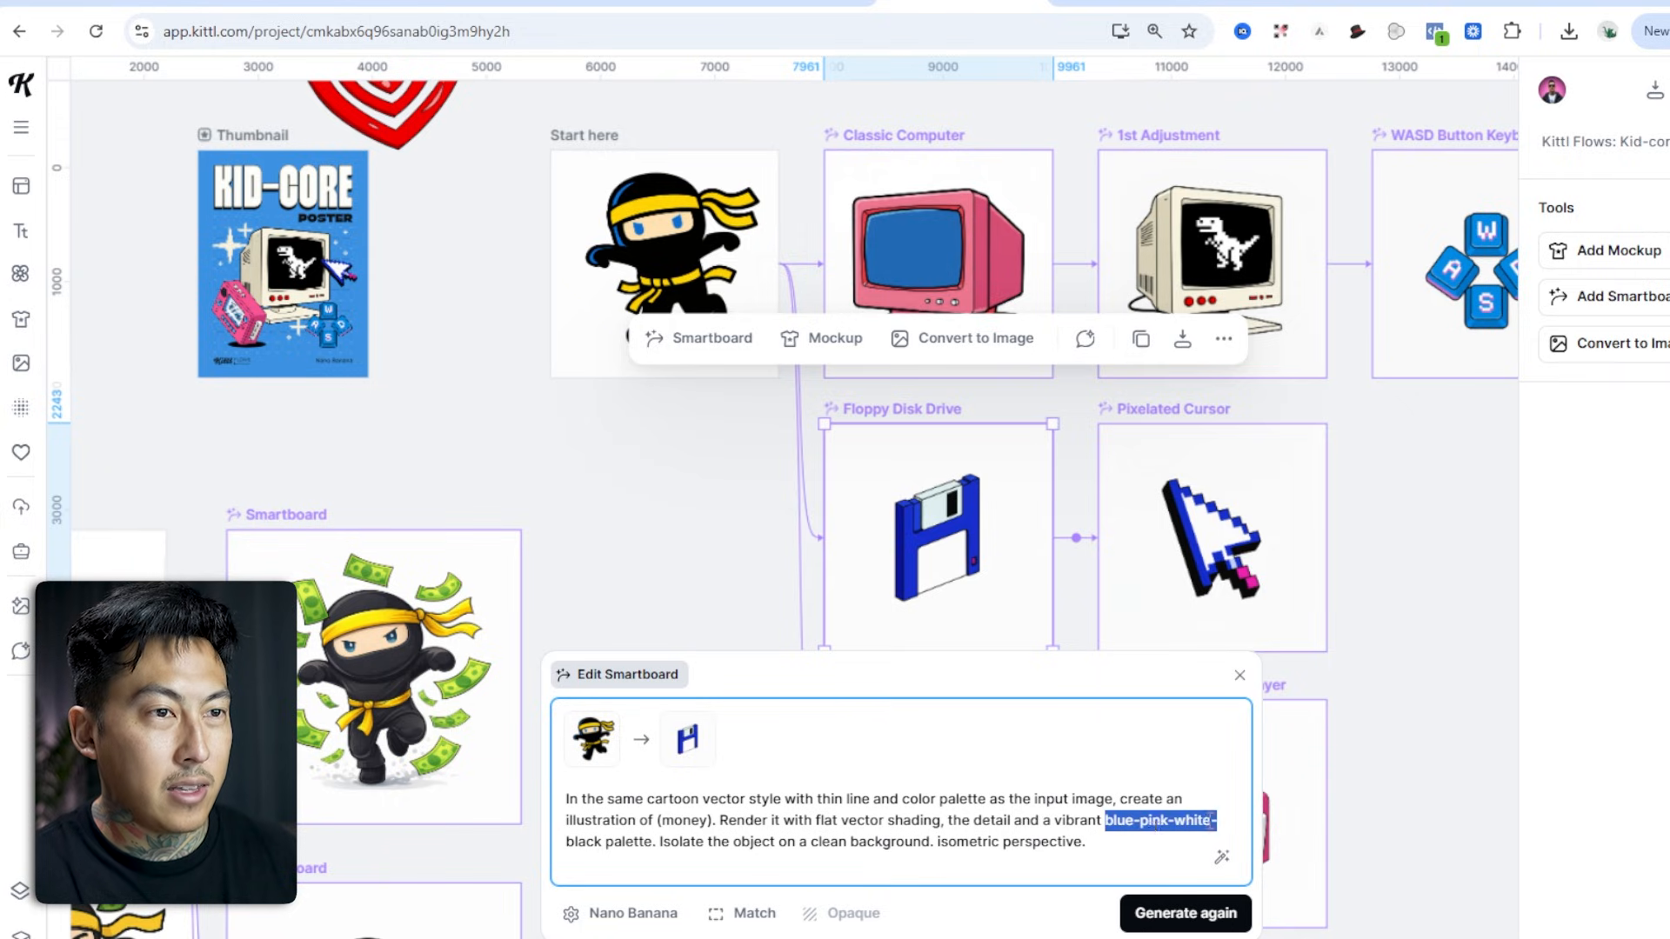
text(gr)
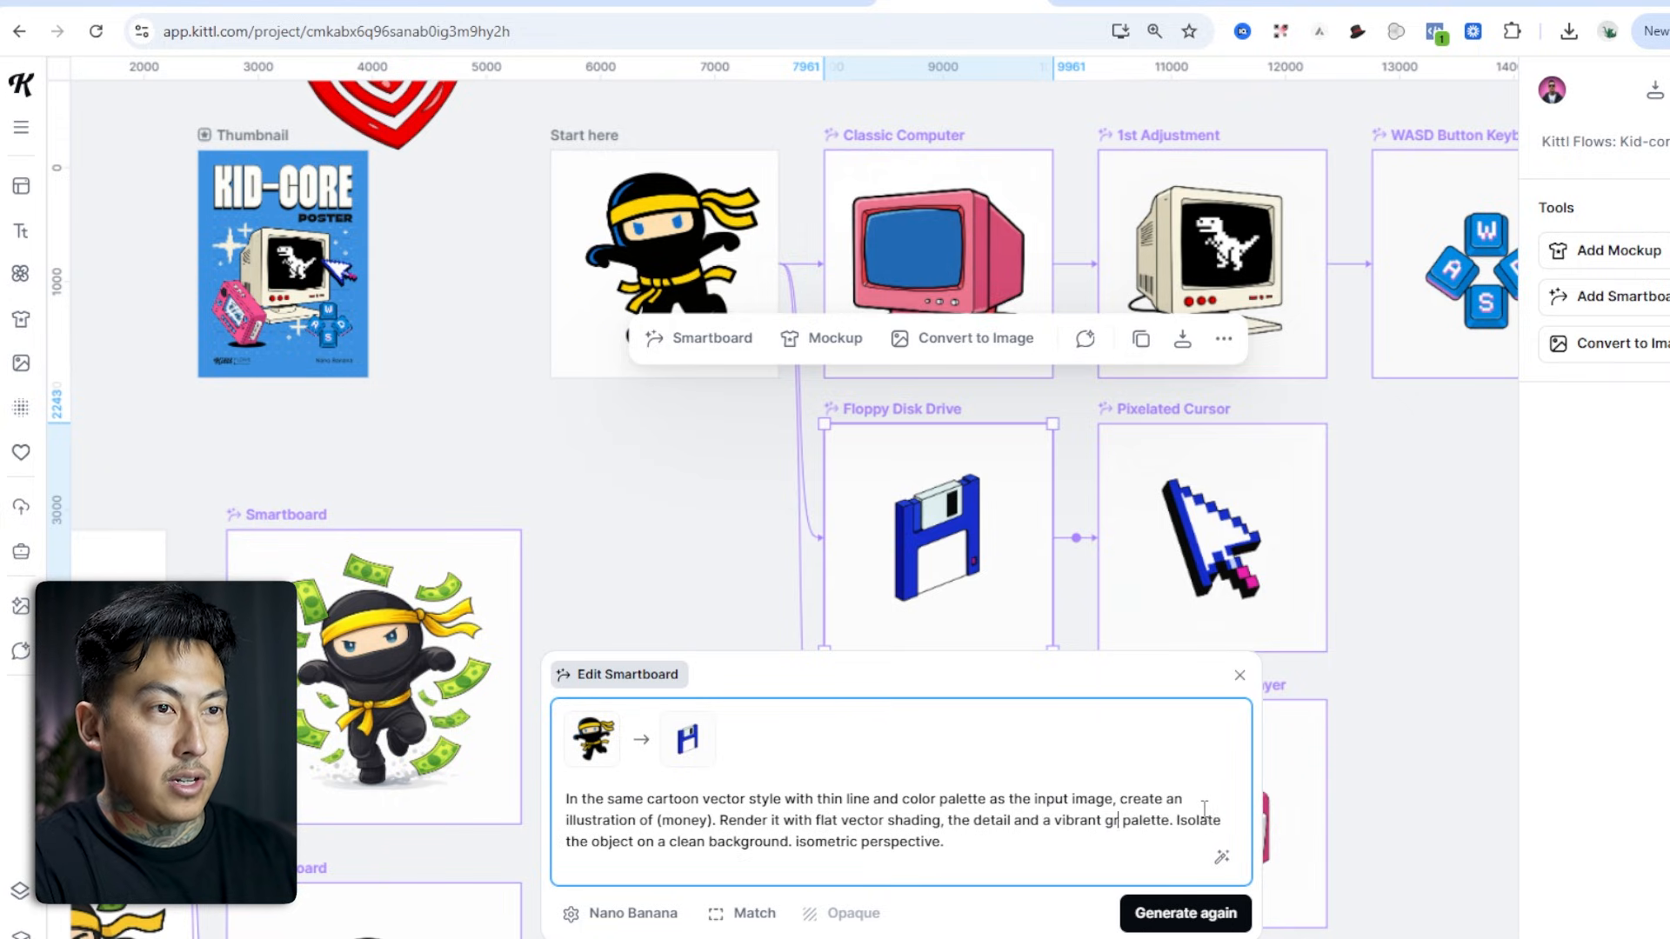
text(een)
click(1213, 913)
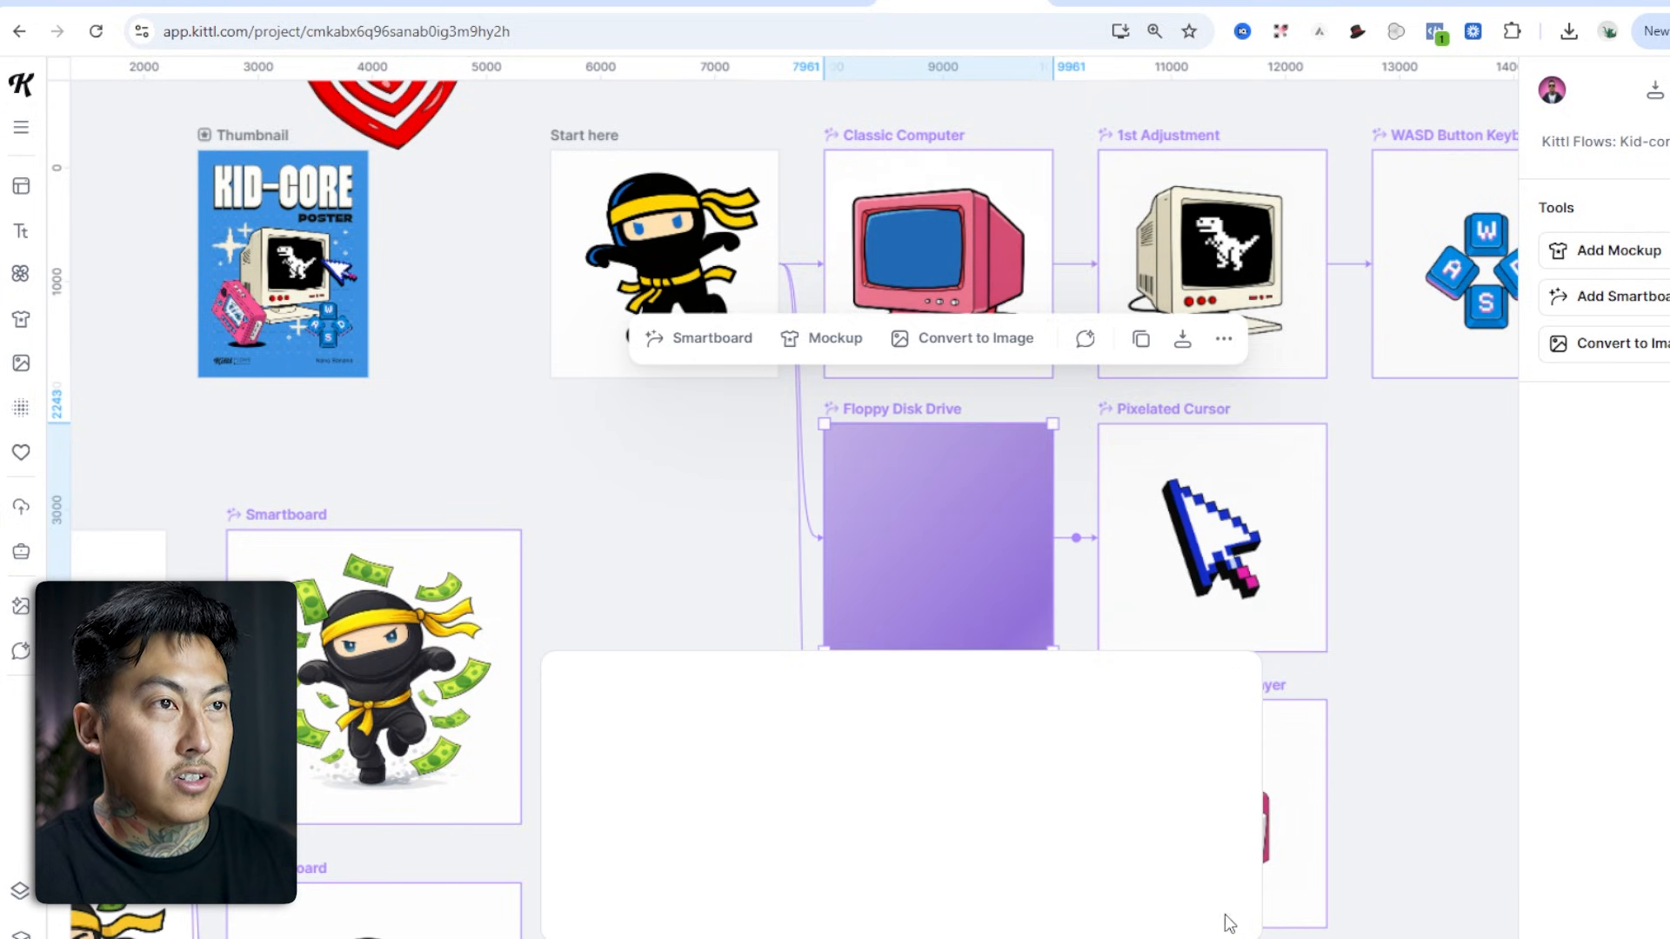
Change the 1st Adjustment prompt to "change the monitor screen into white 8bit dollar sign pixel" and regenerate the smartboard.
click(1045, 131)
drag(1073, 126, 957, 167)
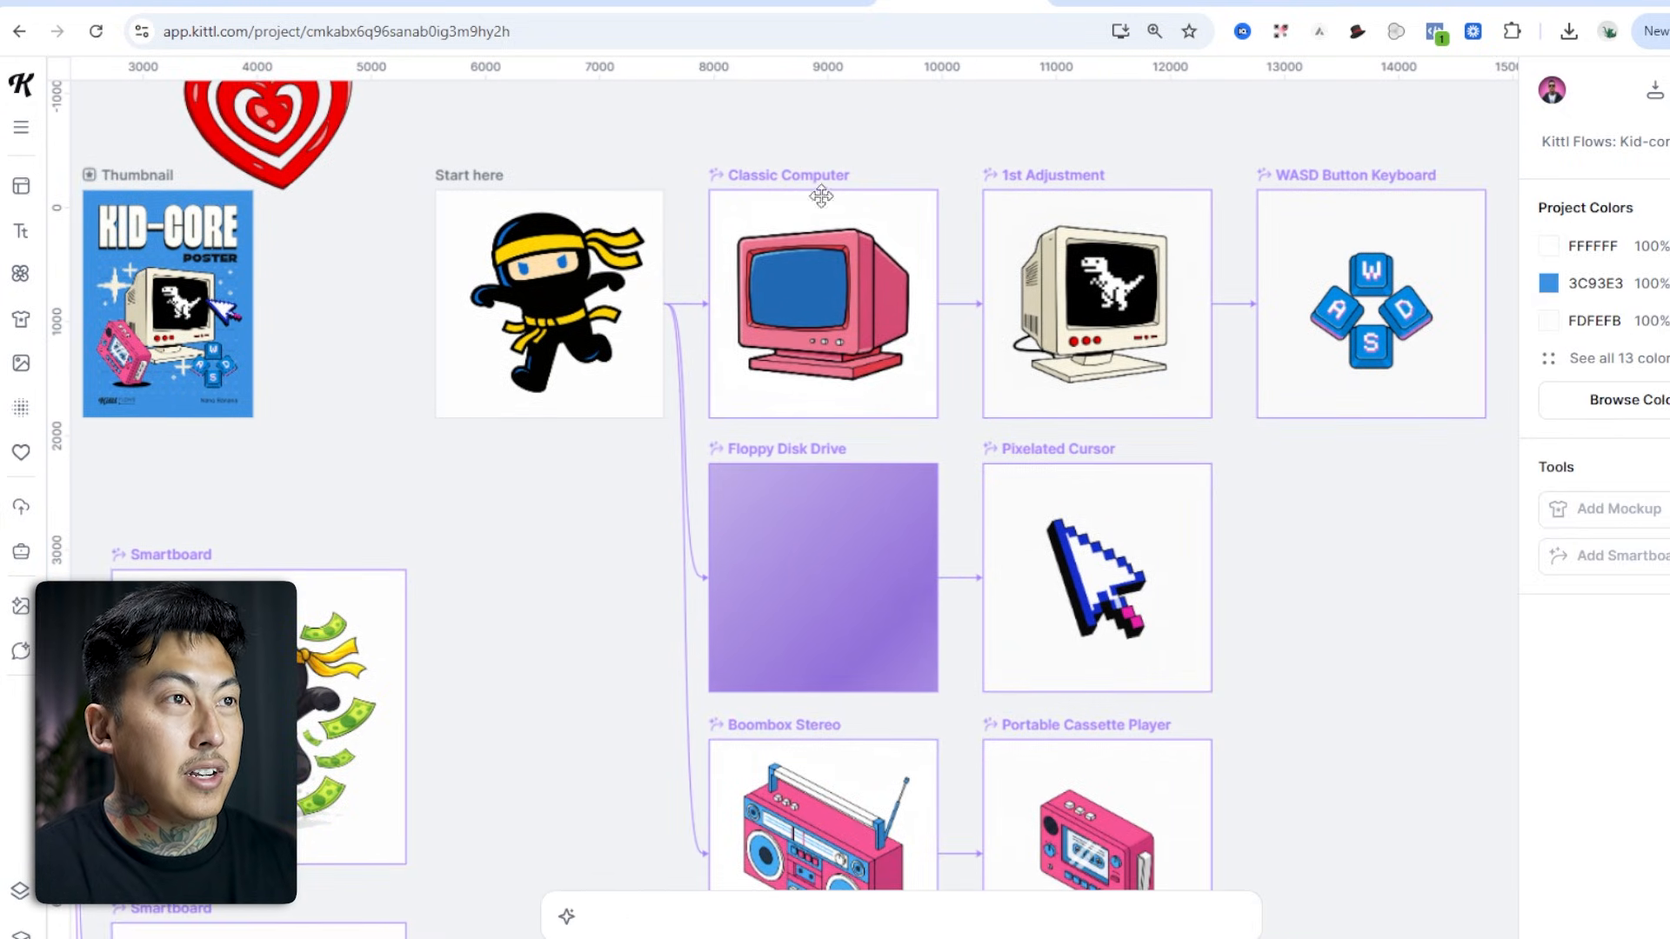
click(1045, 165)
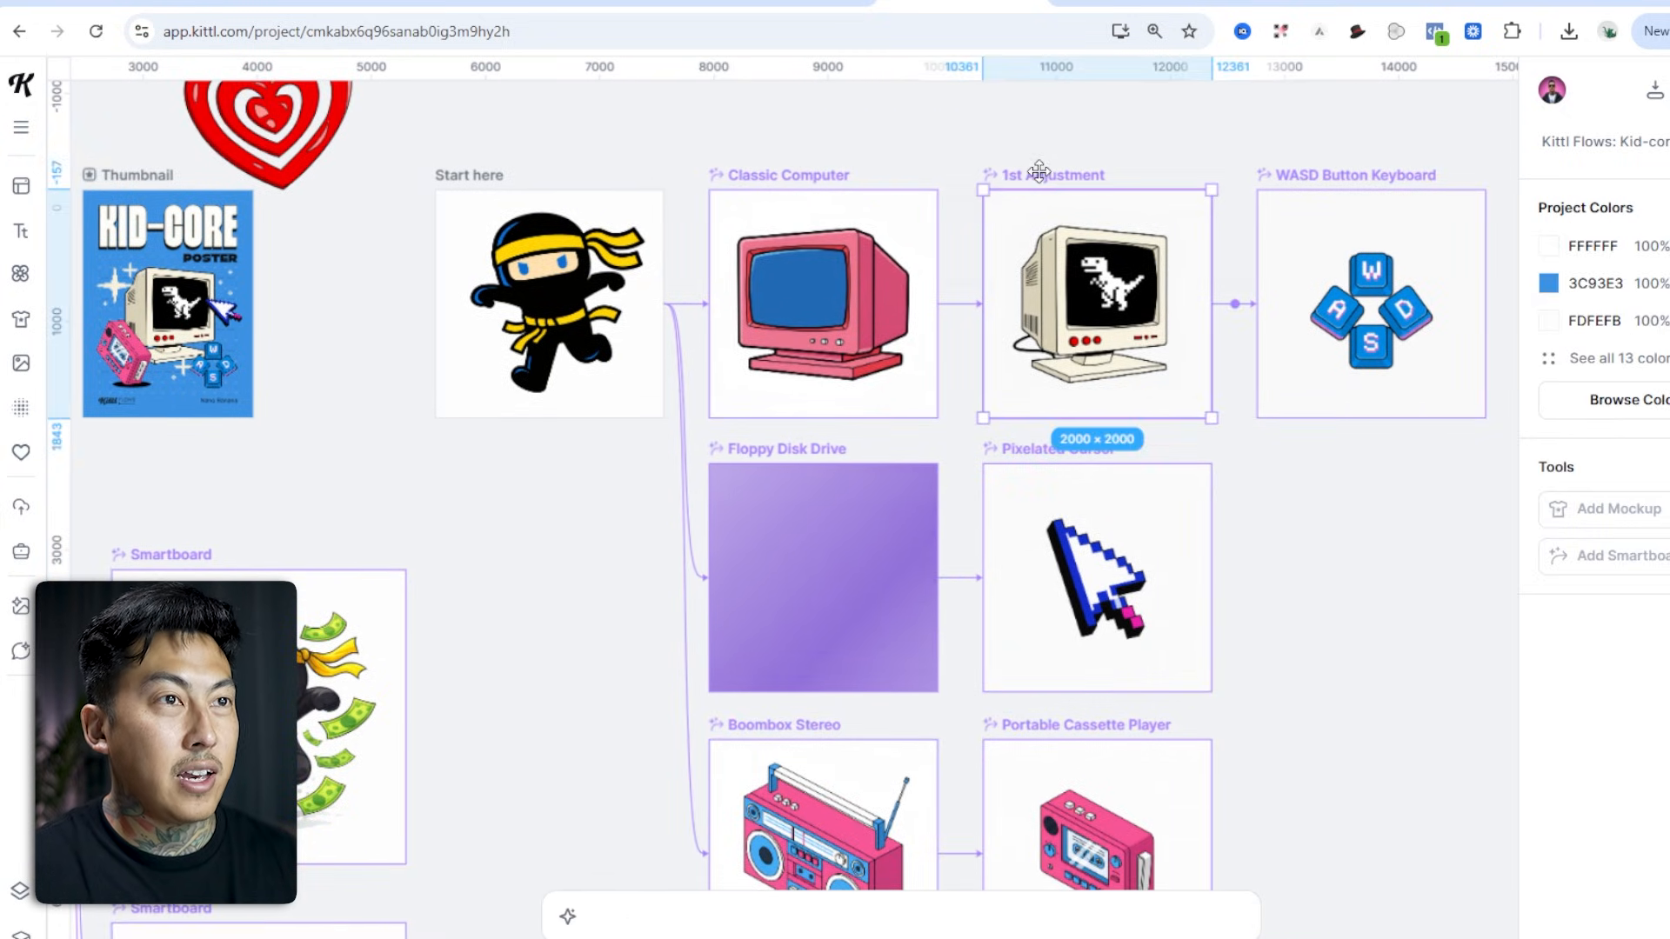
click(908, 922)
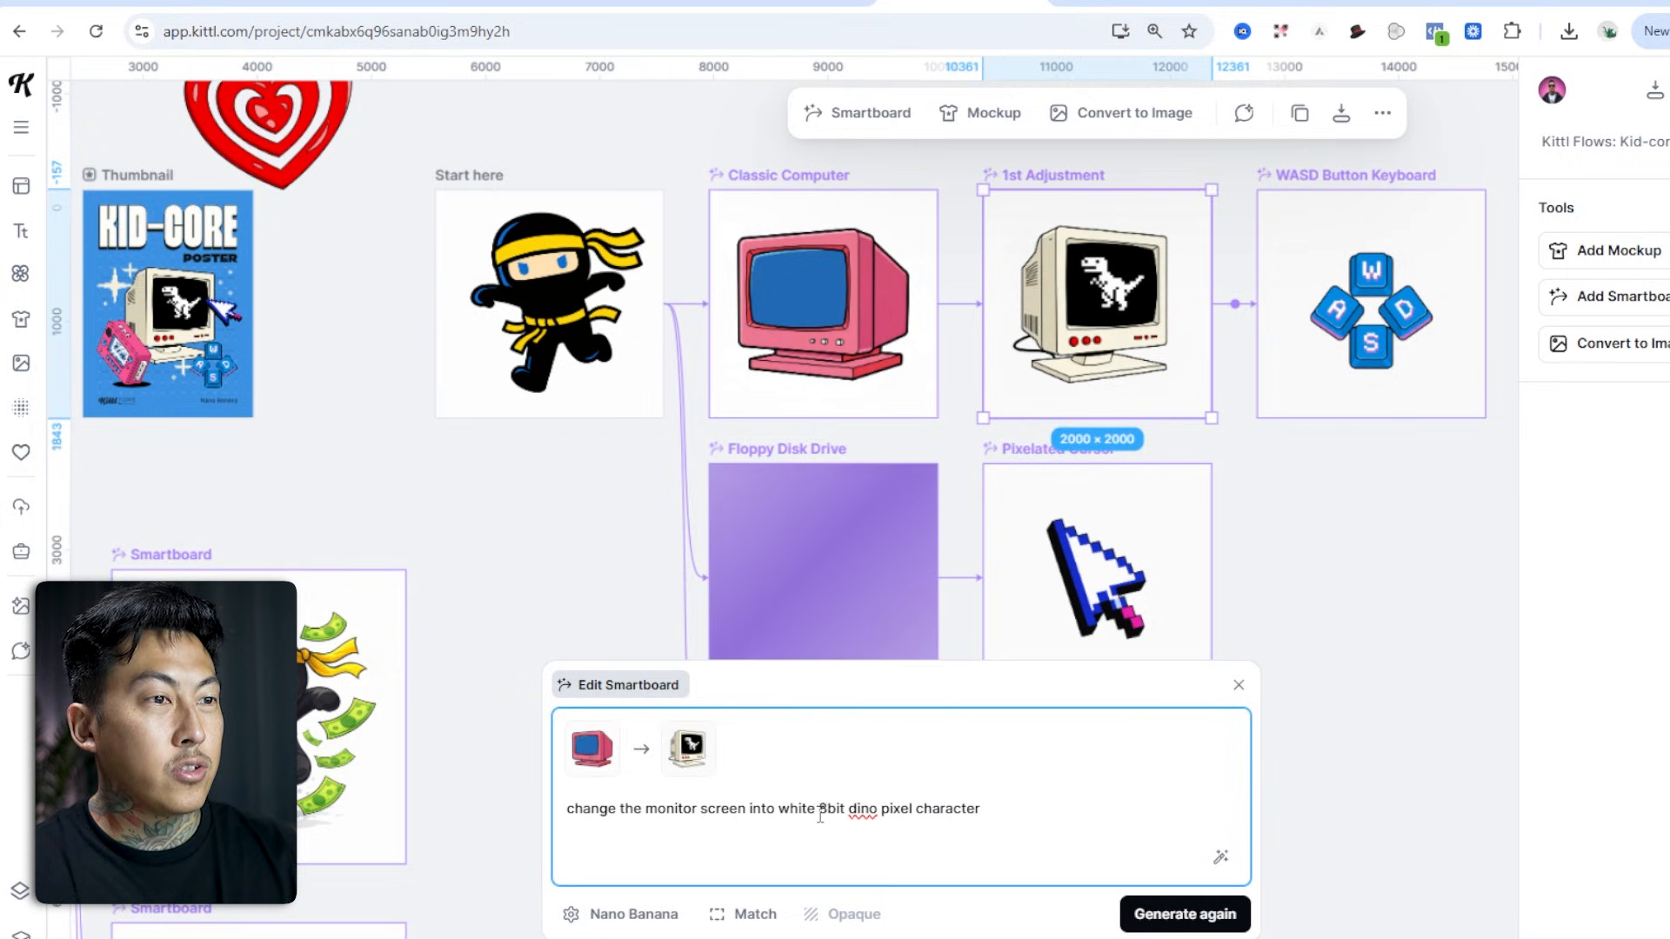
double_click(863, 807)
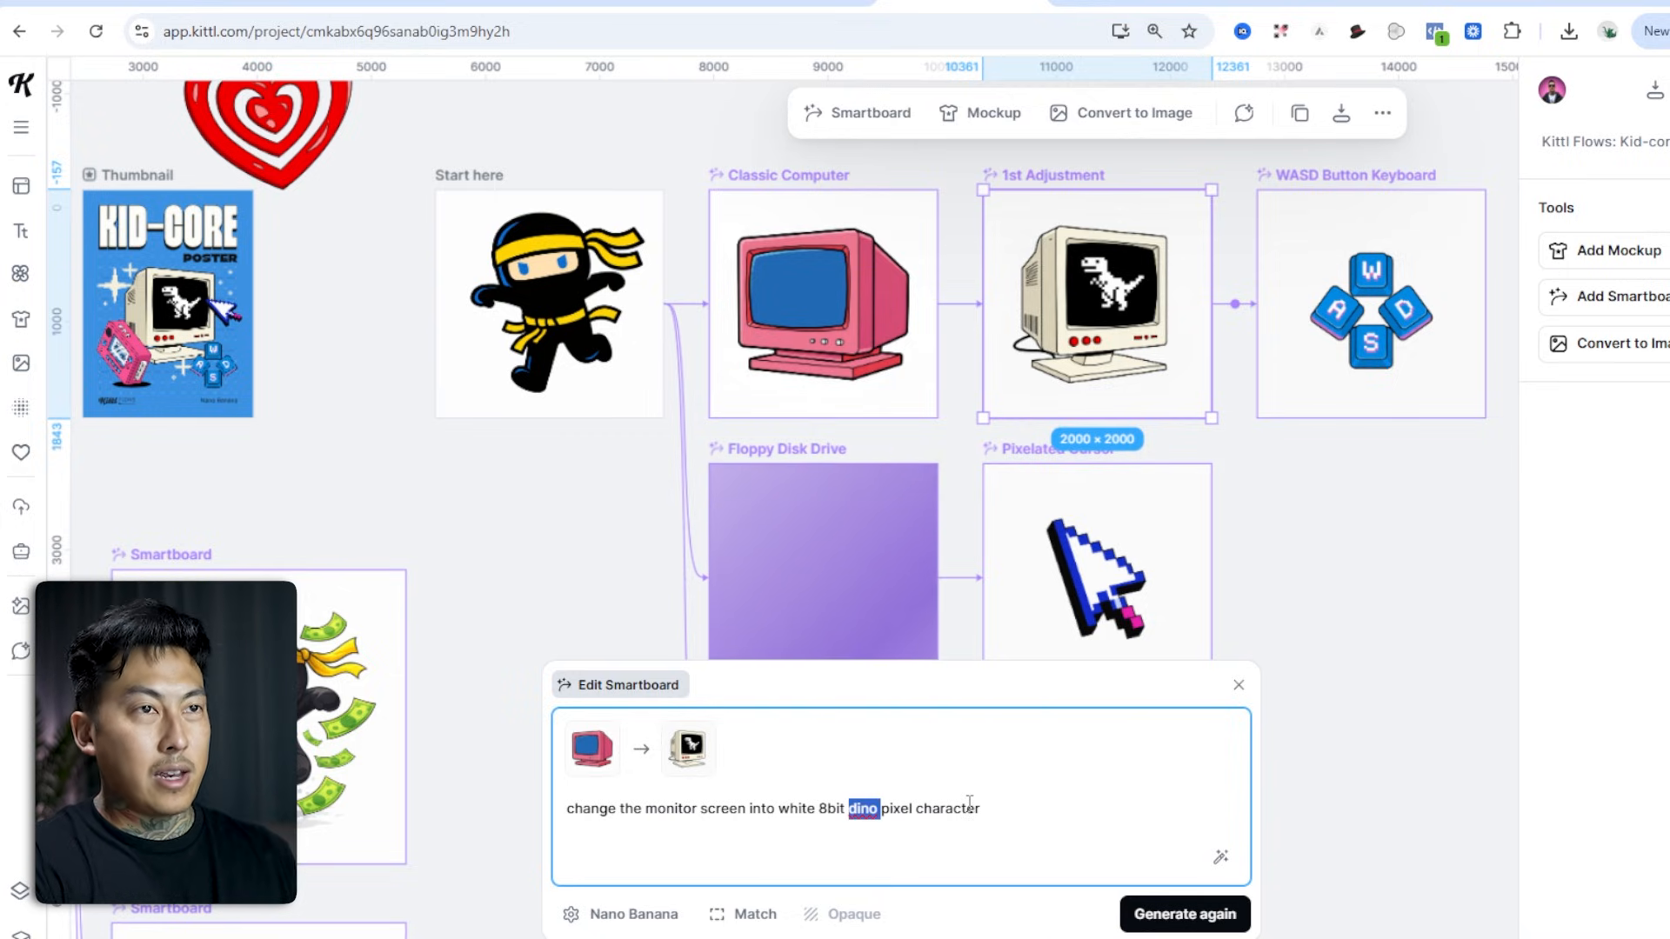
text(dollar sig)
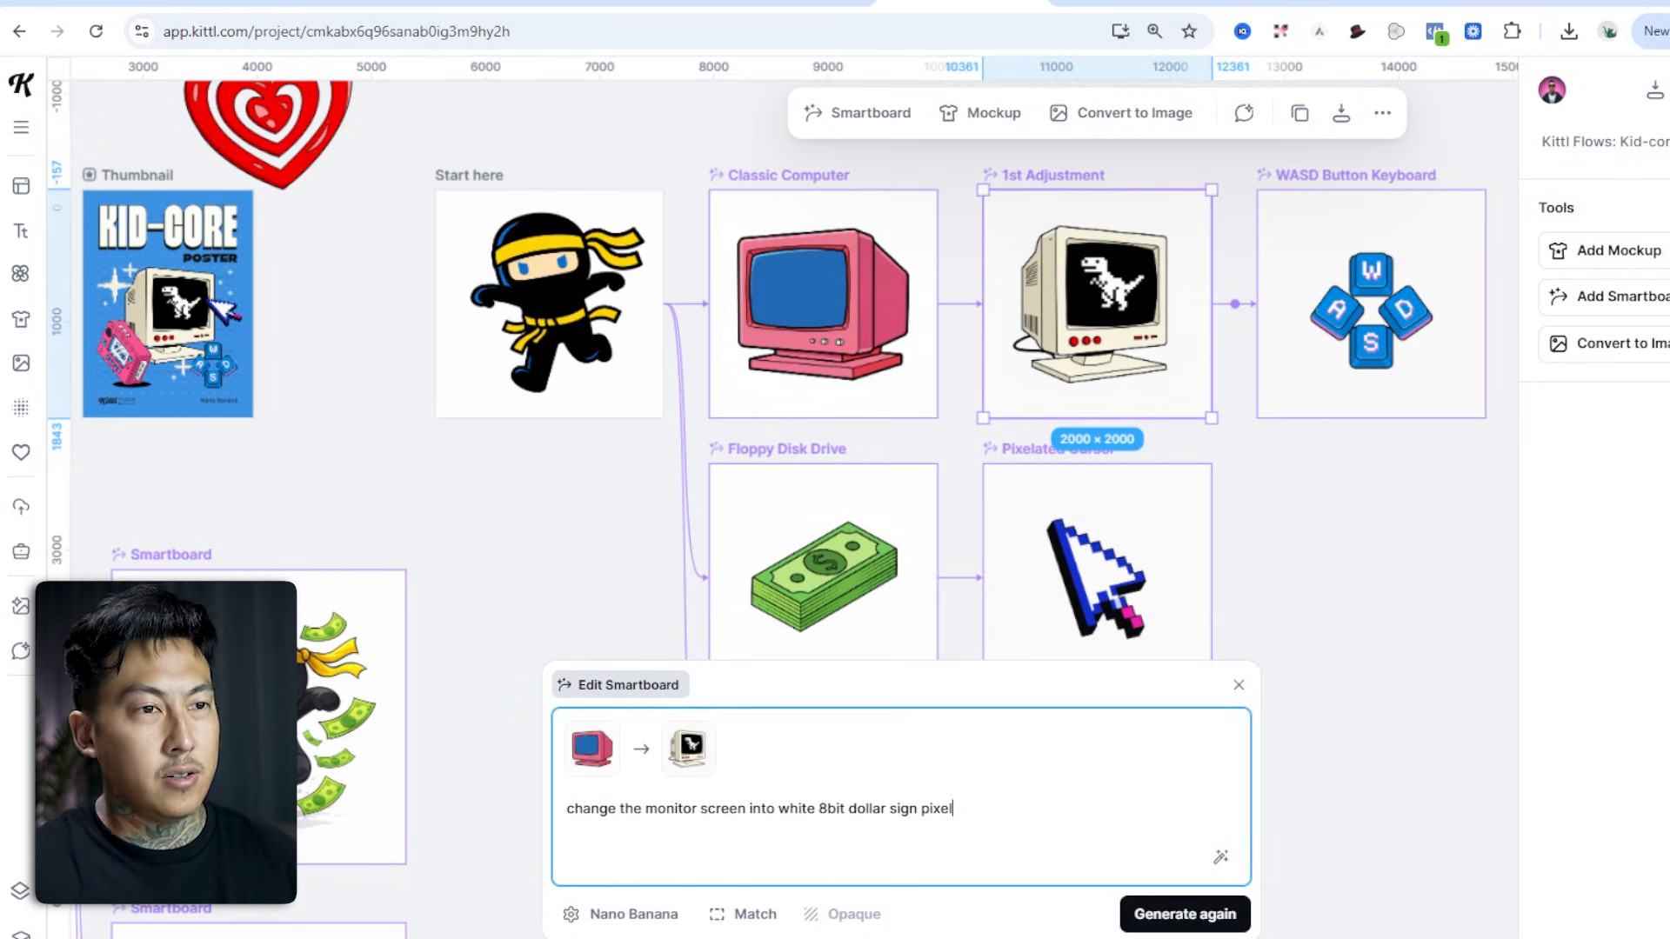
click(1184, 913)
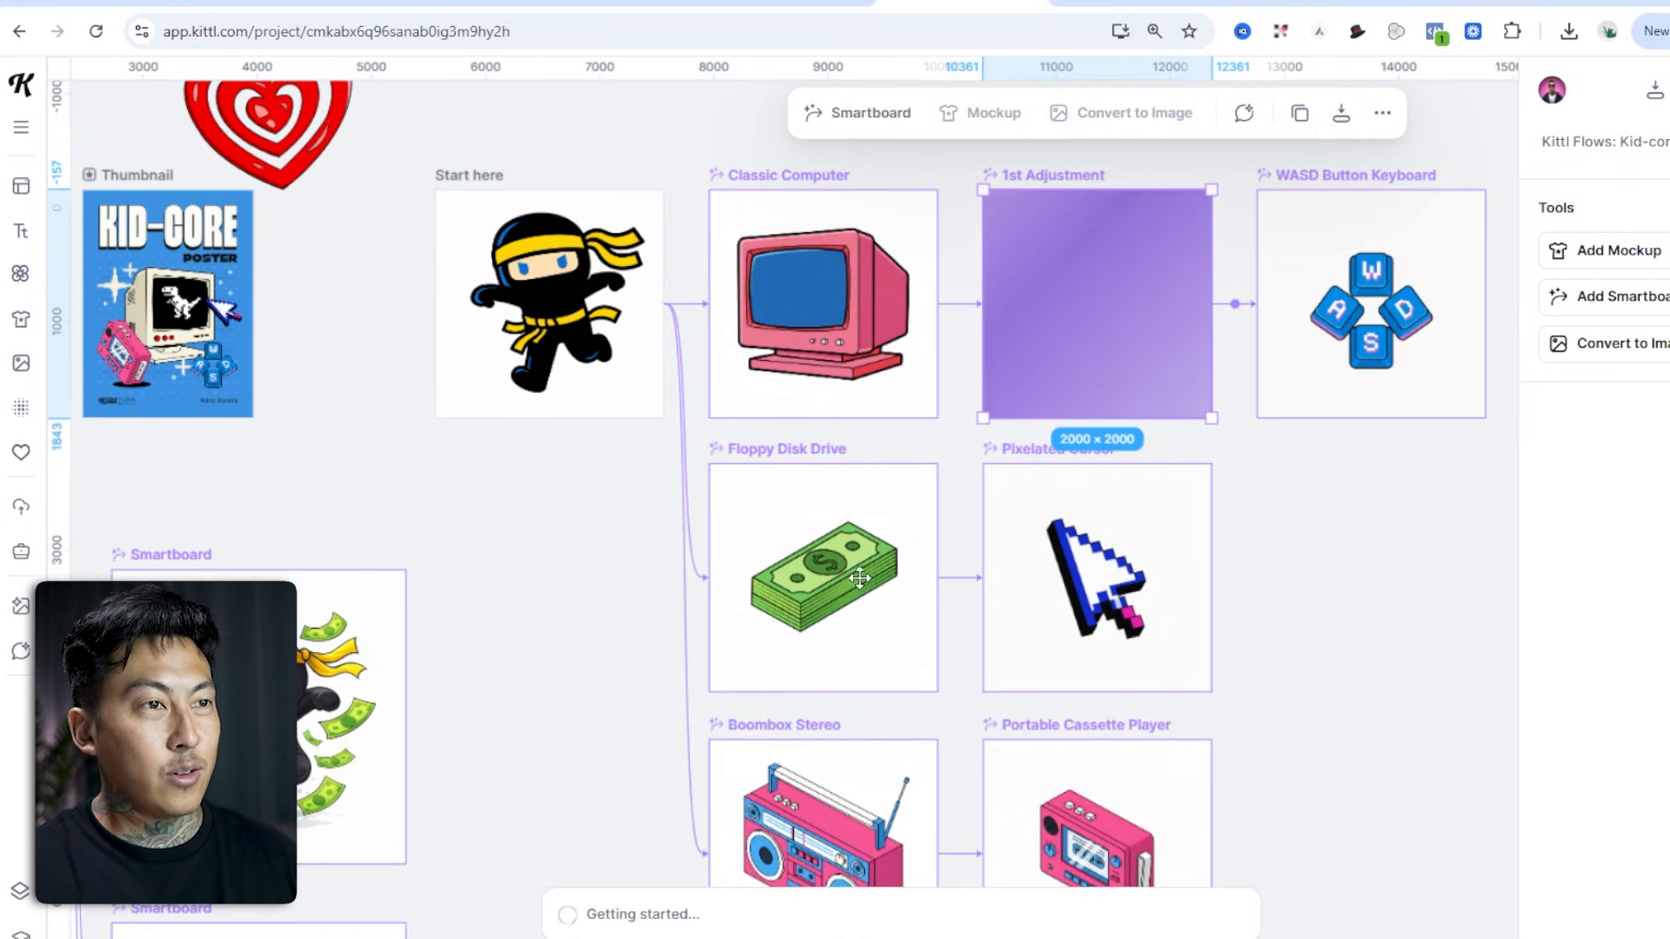
Replace "pixelated cursor" with "isolated dollars" in the Pixelated Cursor smartboard's prompt and regenerate it.
click(859, 578)
click(1069, 470)
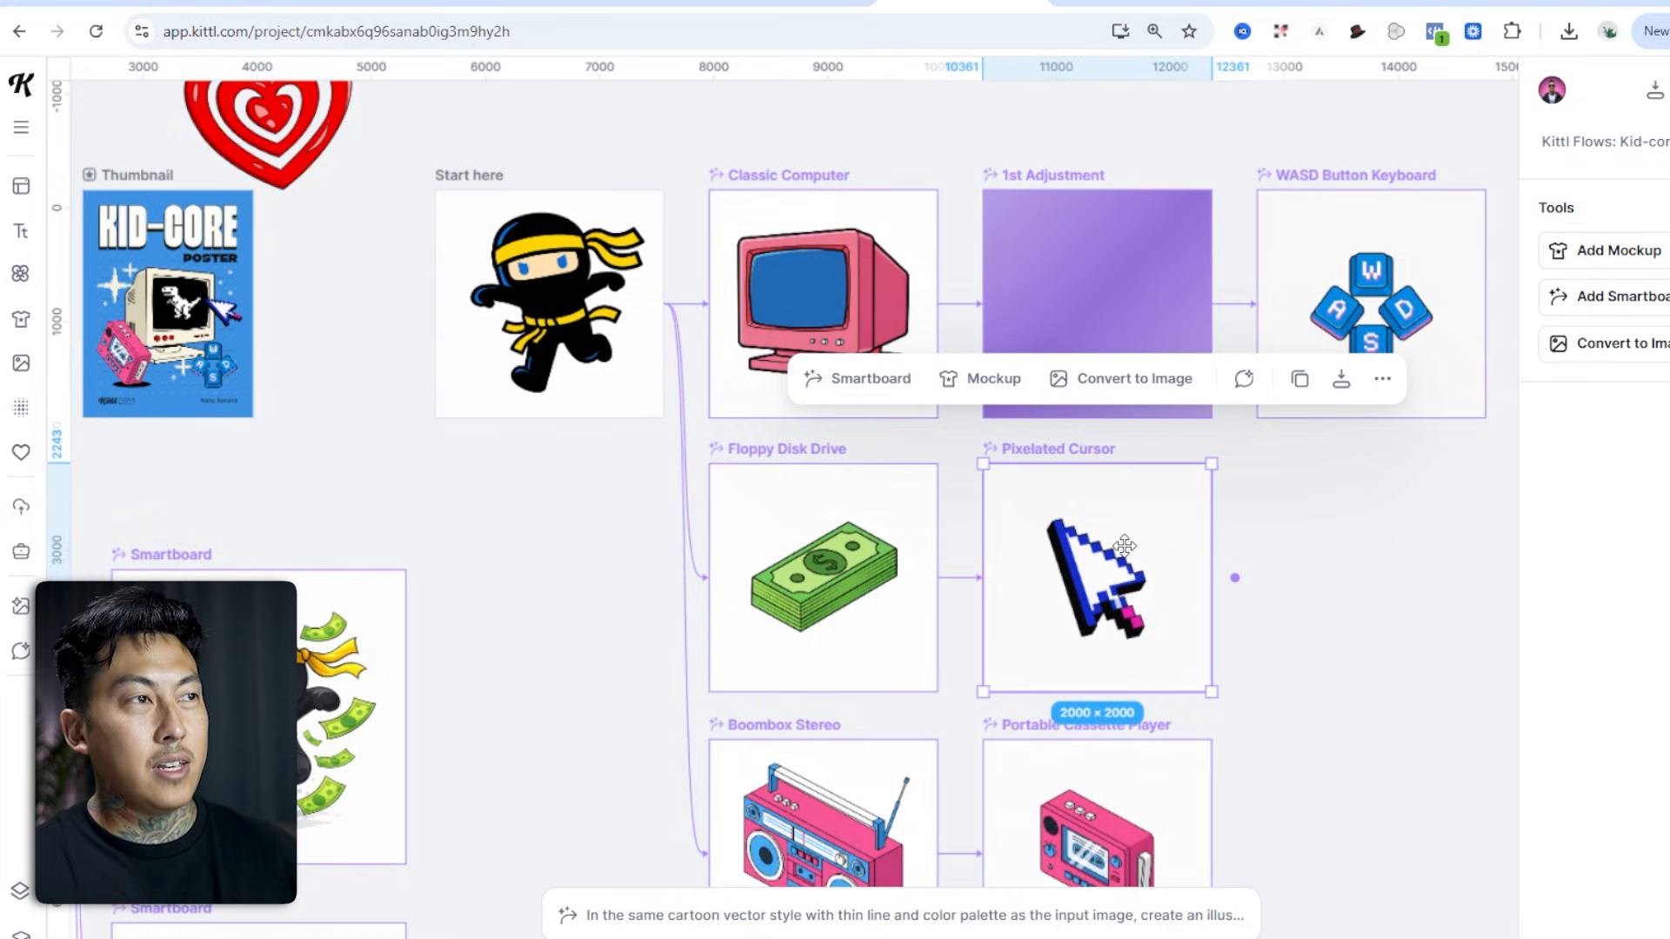
click(775, 914)
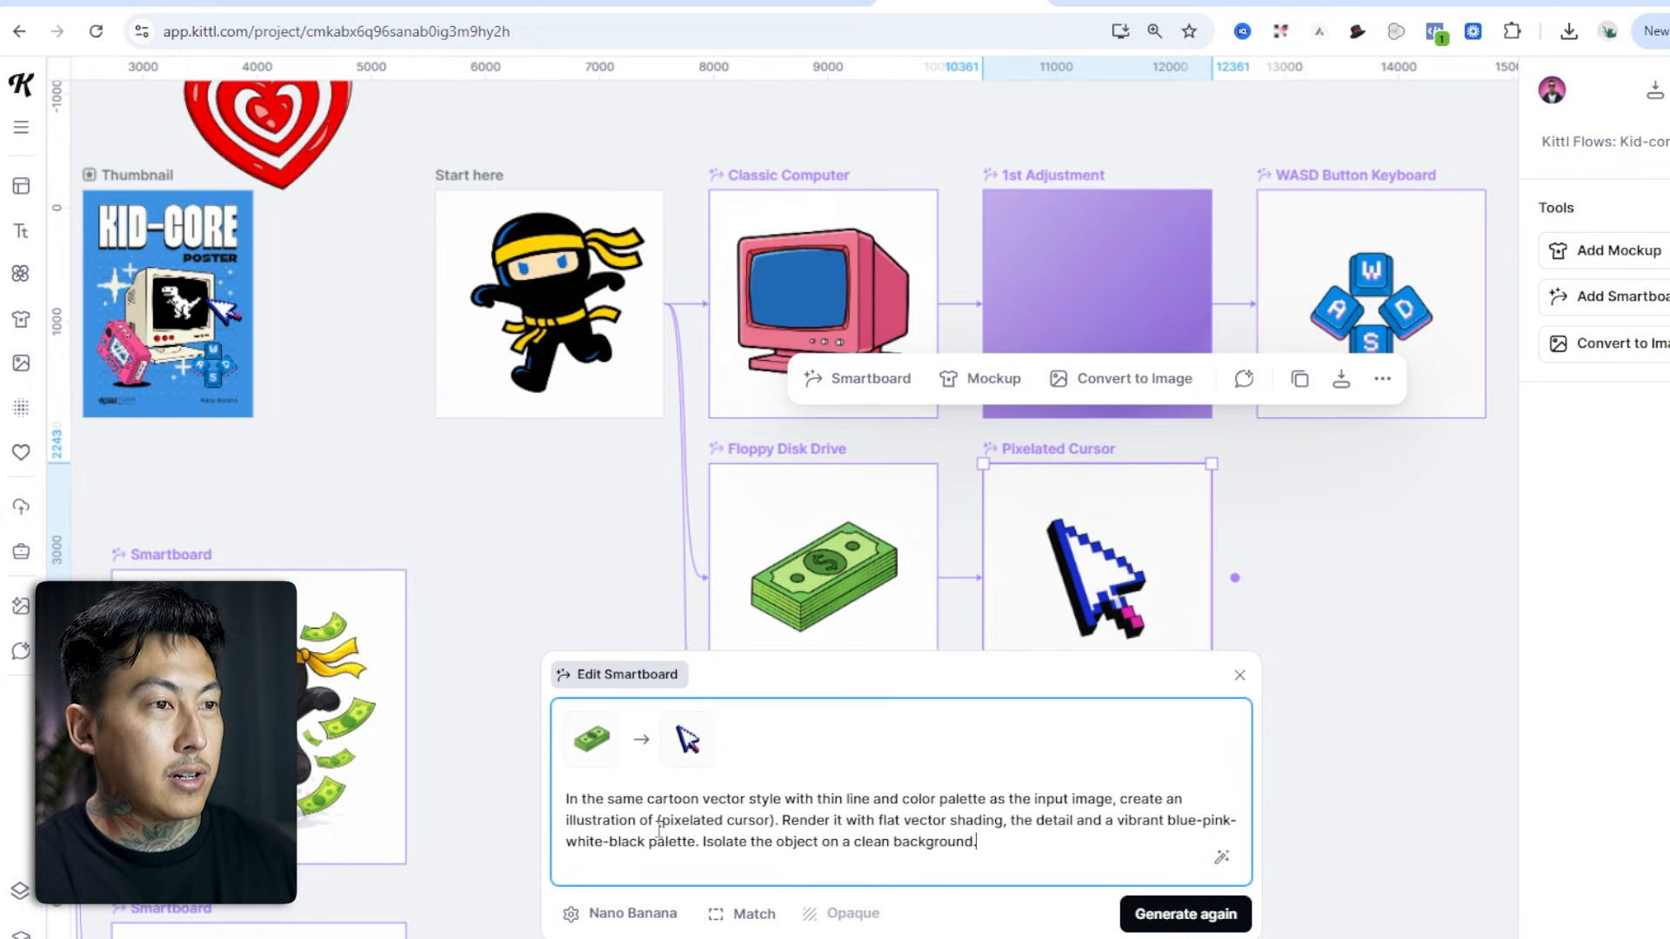
drag(740, 824, 770, 825)
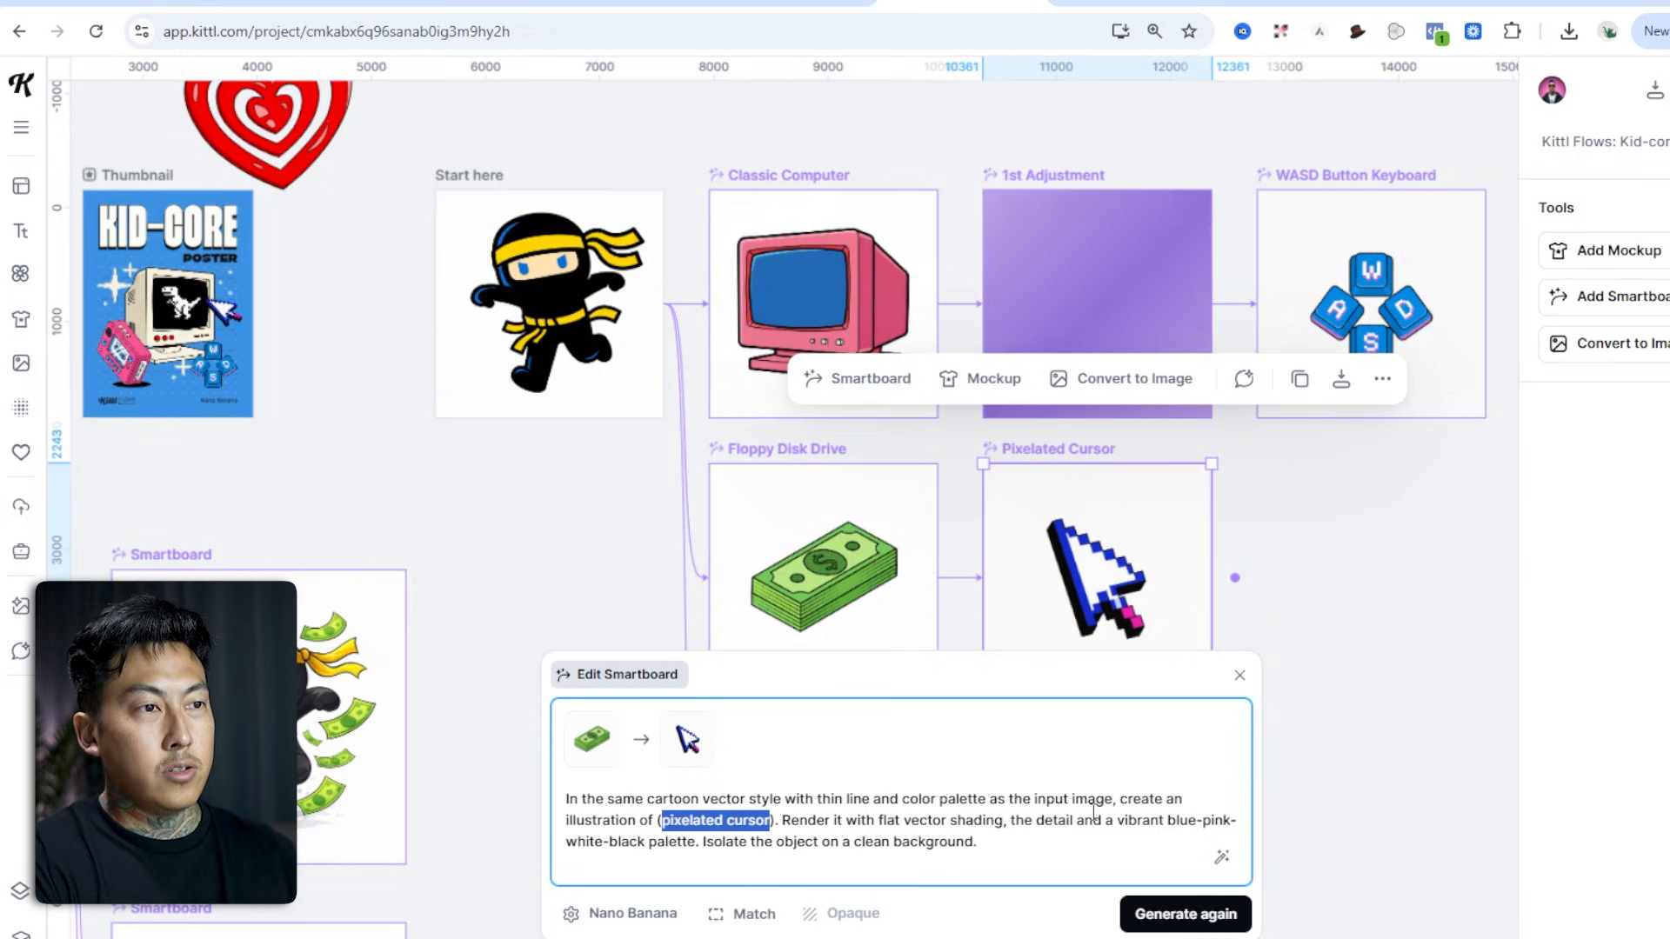
text(isolated dollars)
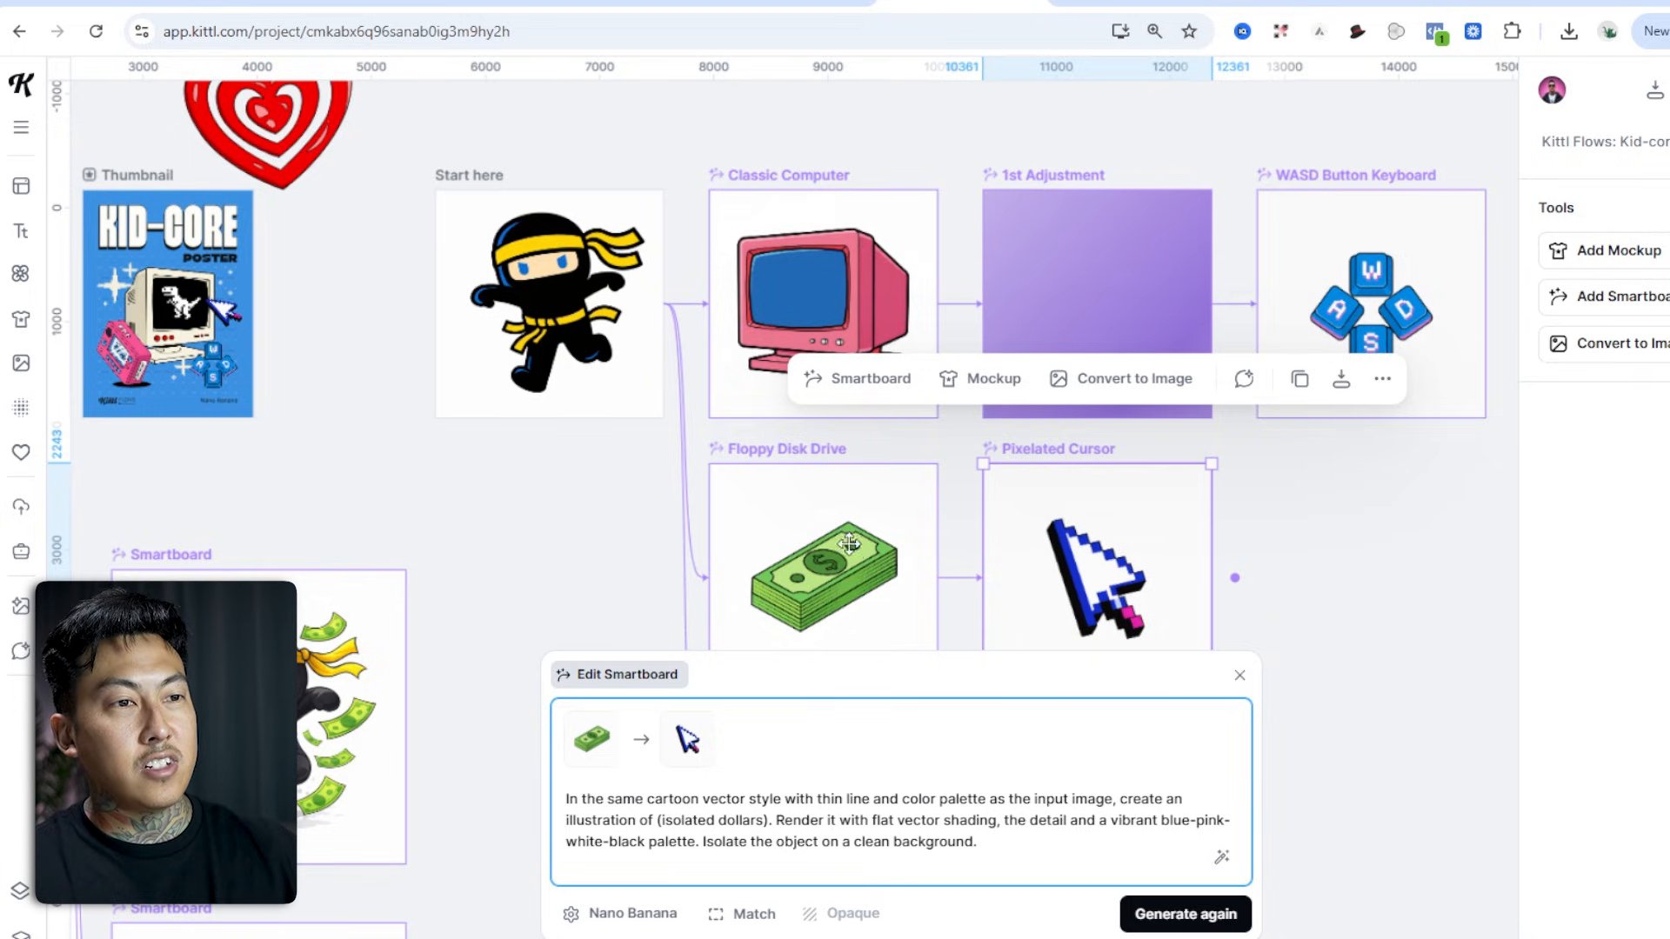
click(1185, 913)
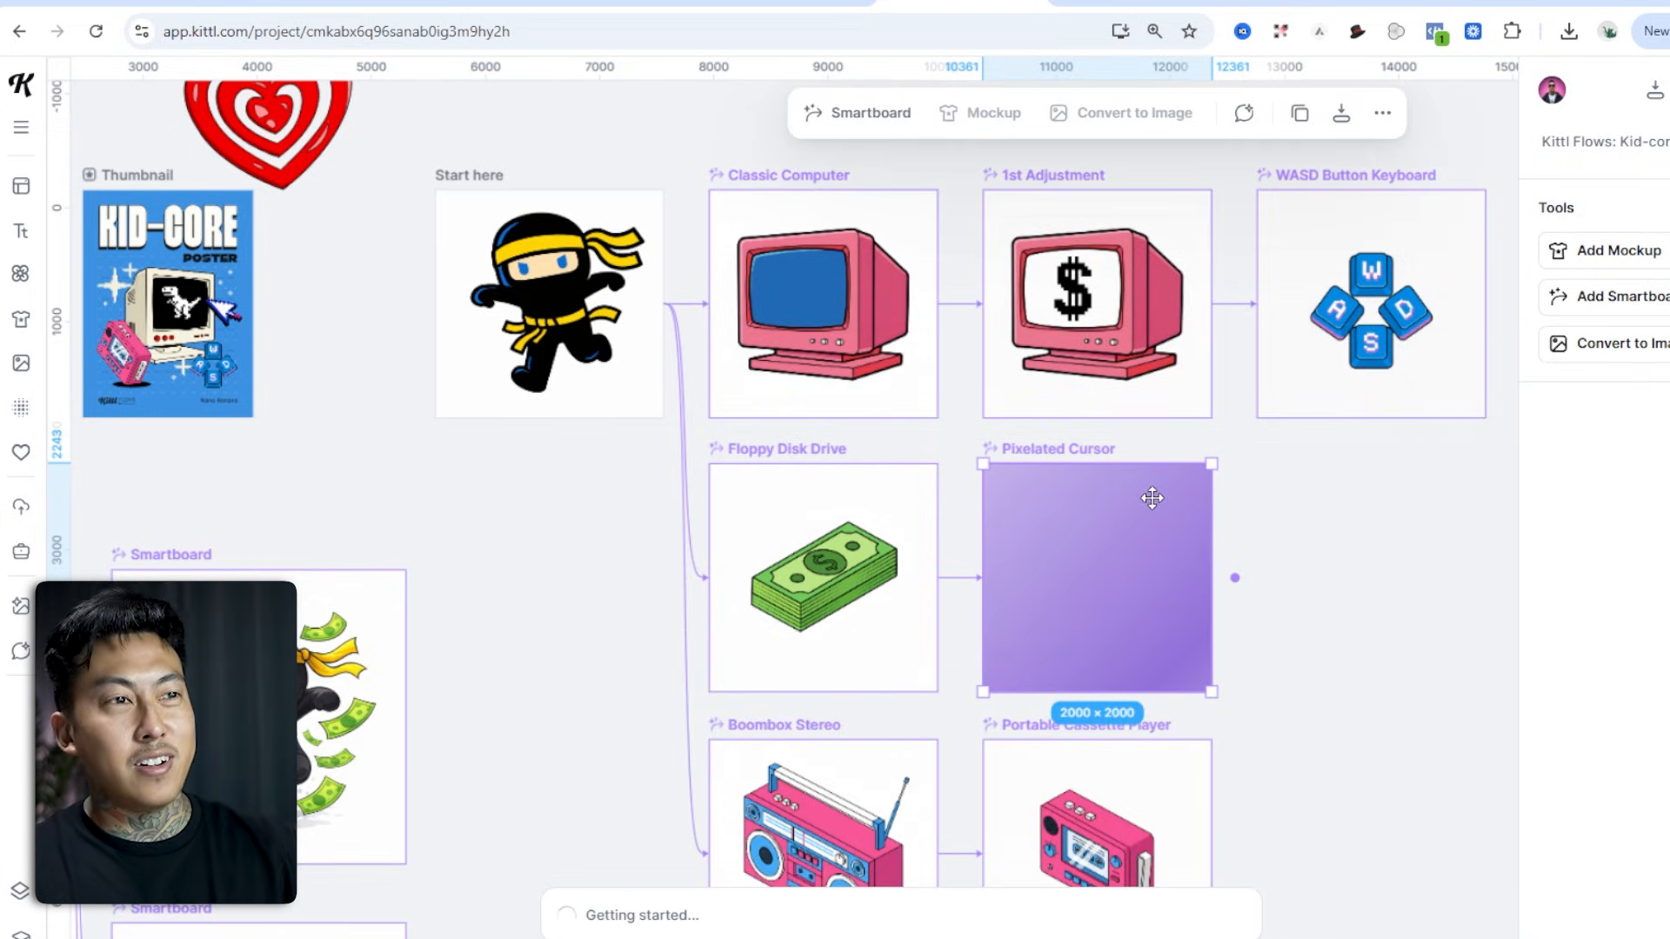
Replace the bracketed key-letter description in the WASD Button Keyboard smartboard's prompt with "H,U, S, T, L, E".
click(1139, 329)
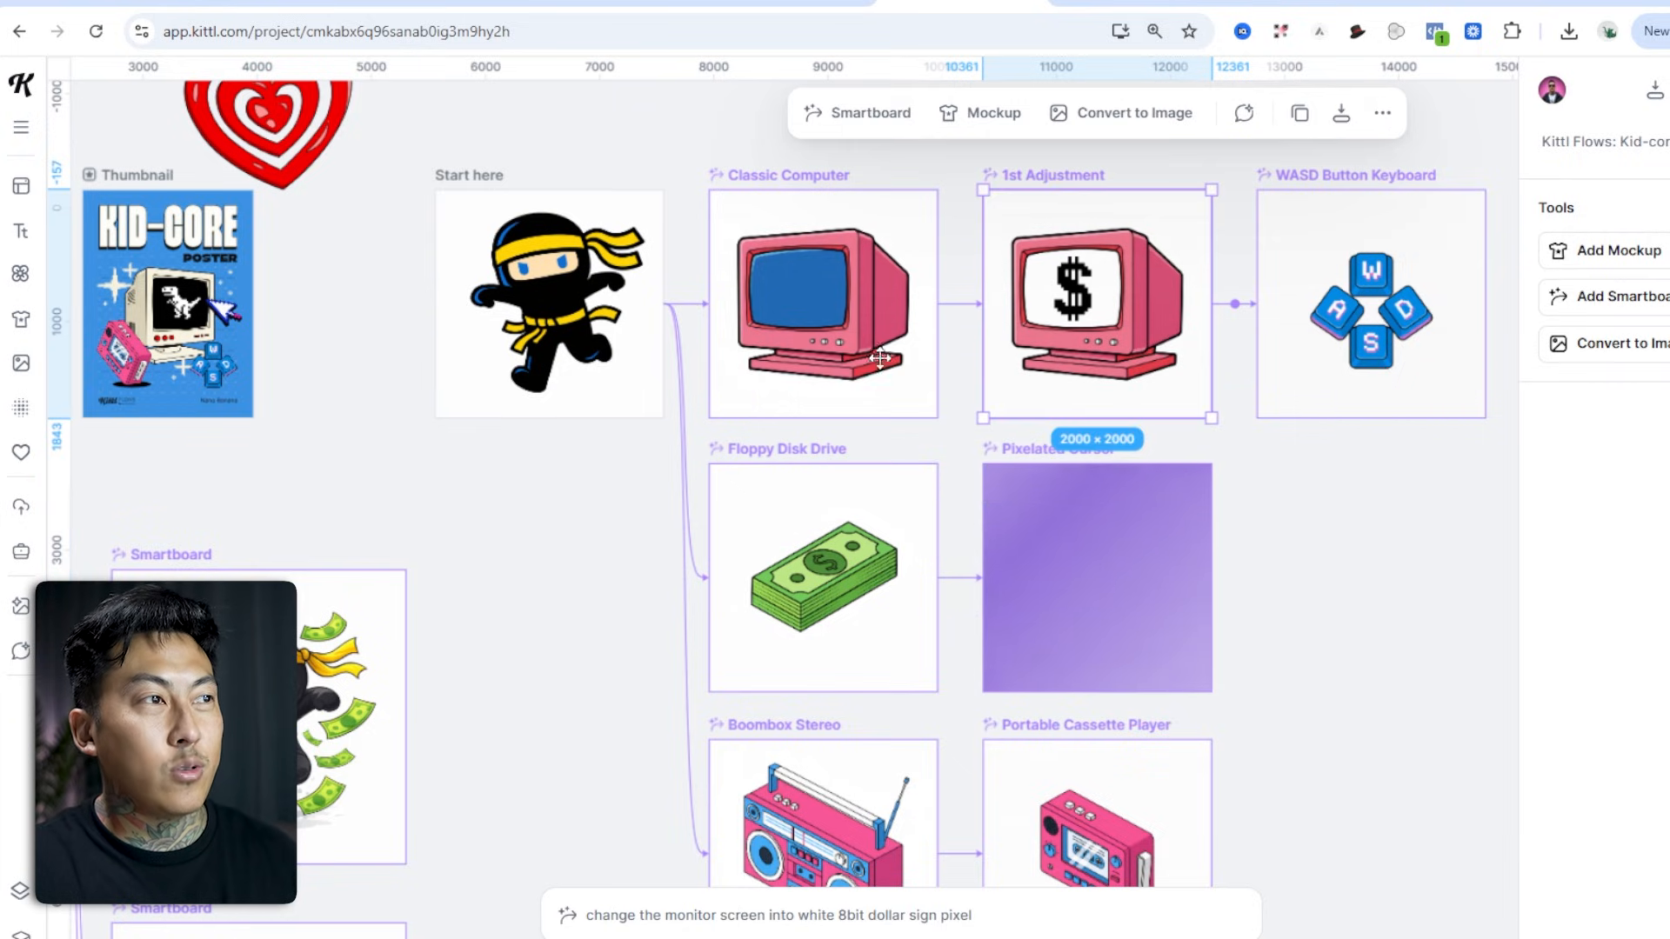
click(1303, 198)
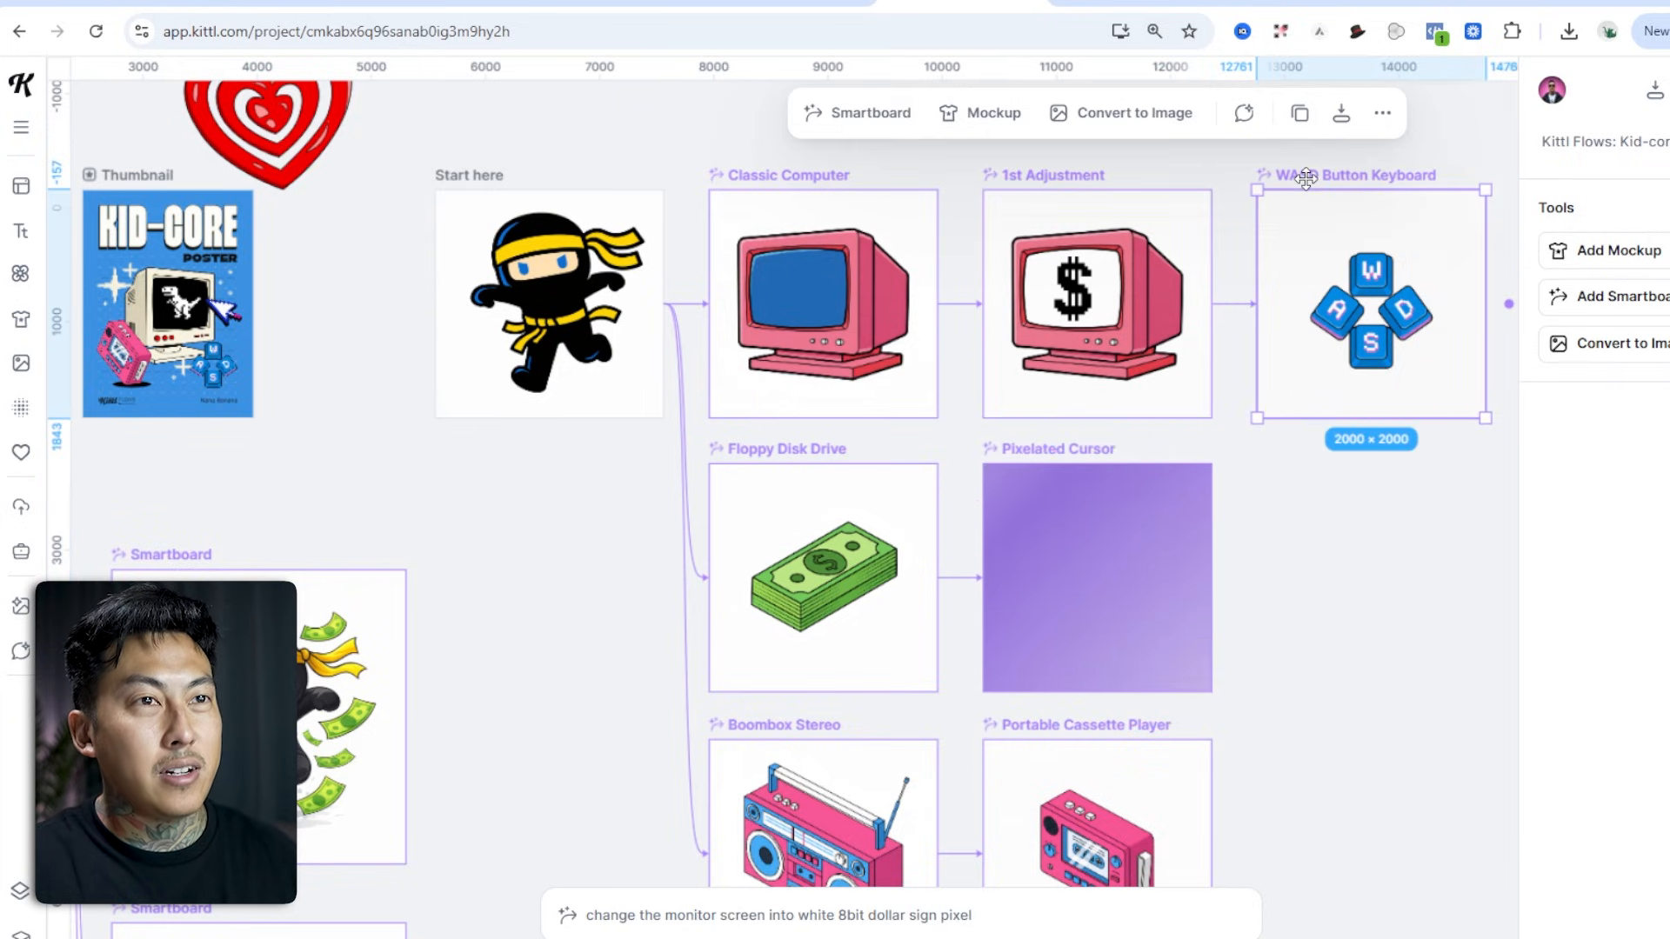
click(865, 918)
click(788, 806)
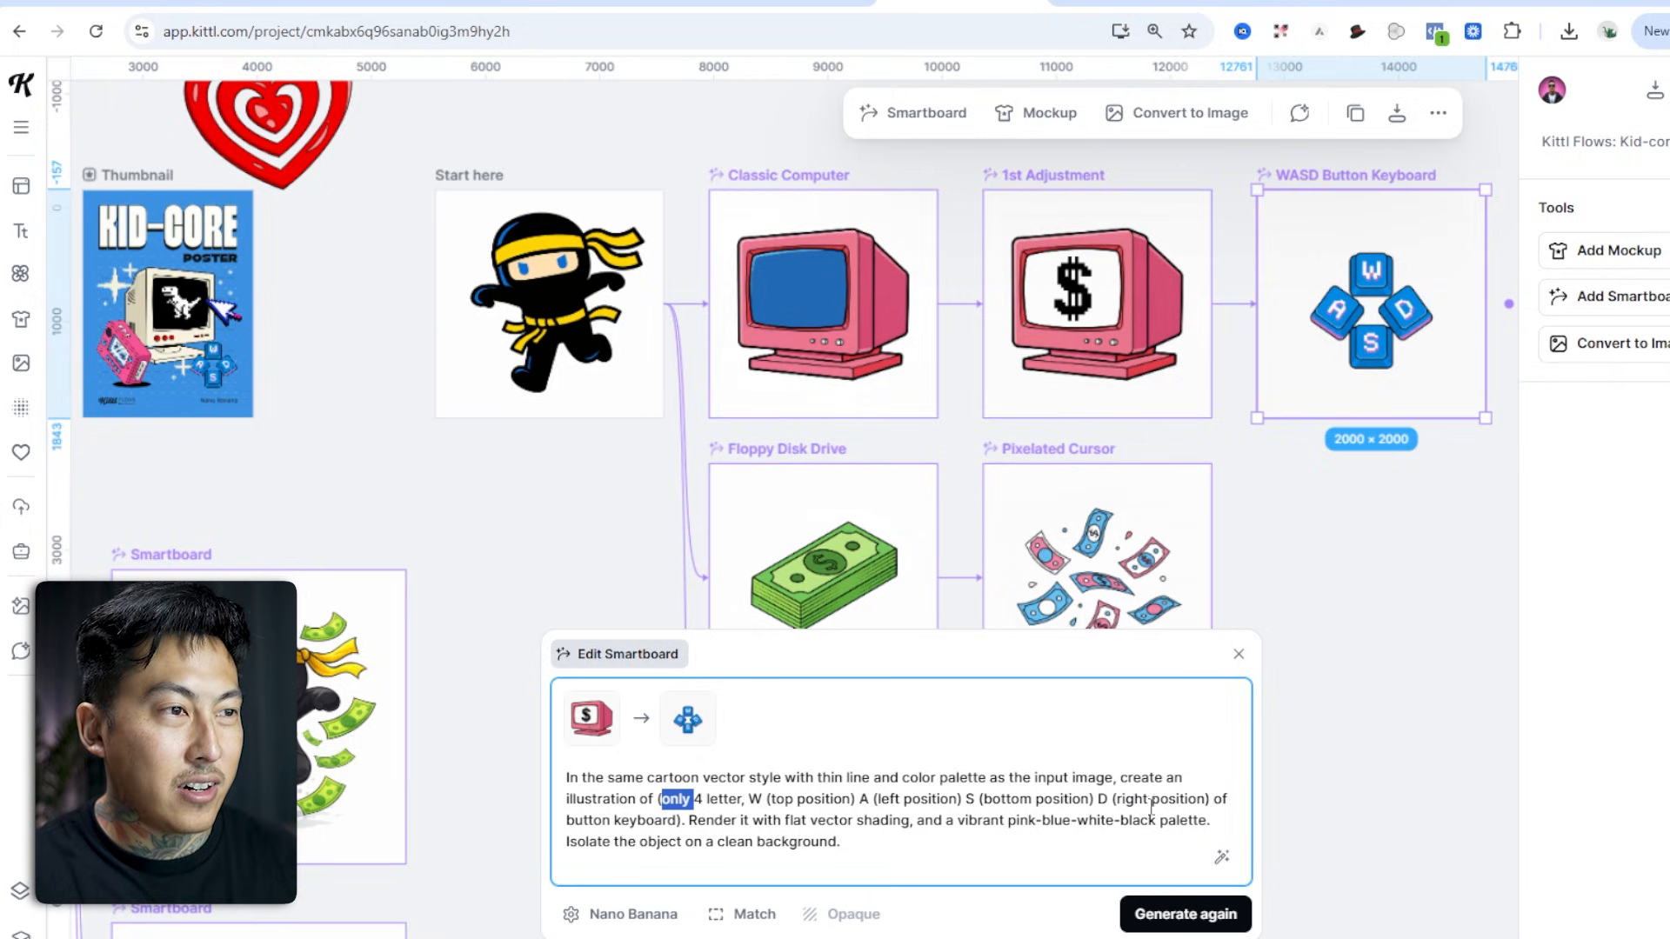
drag(662, 849, 675, 820)
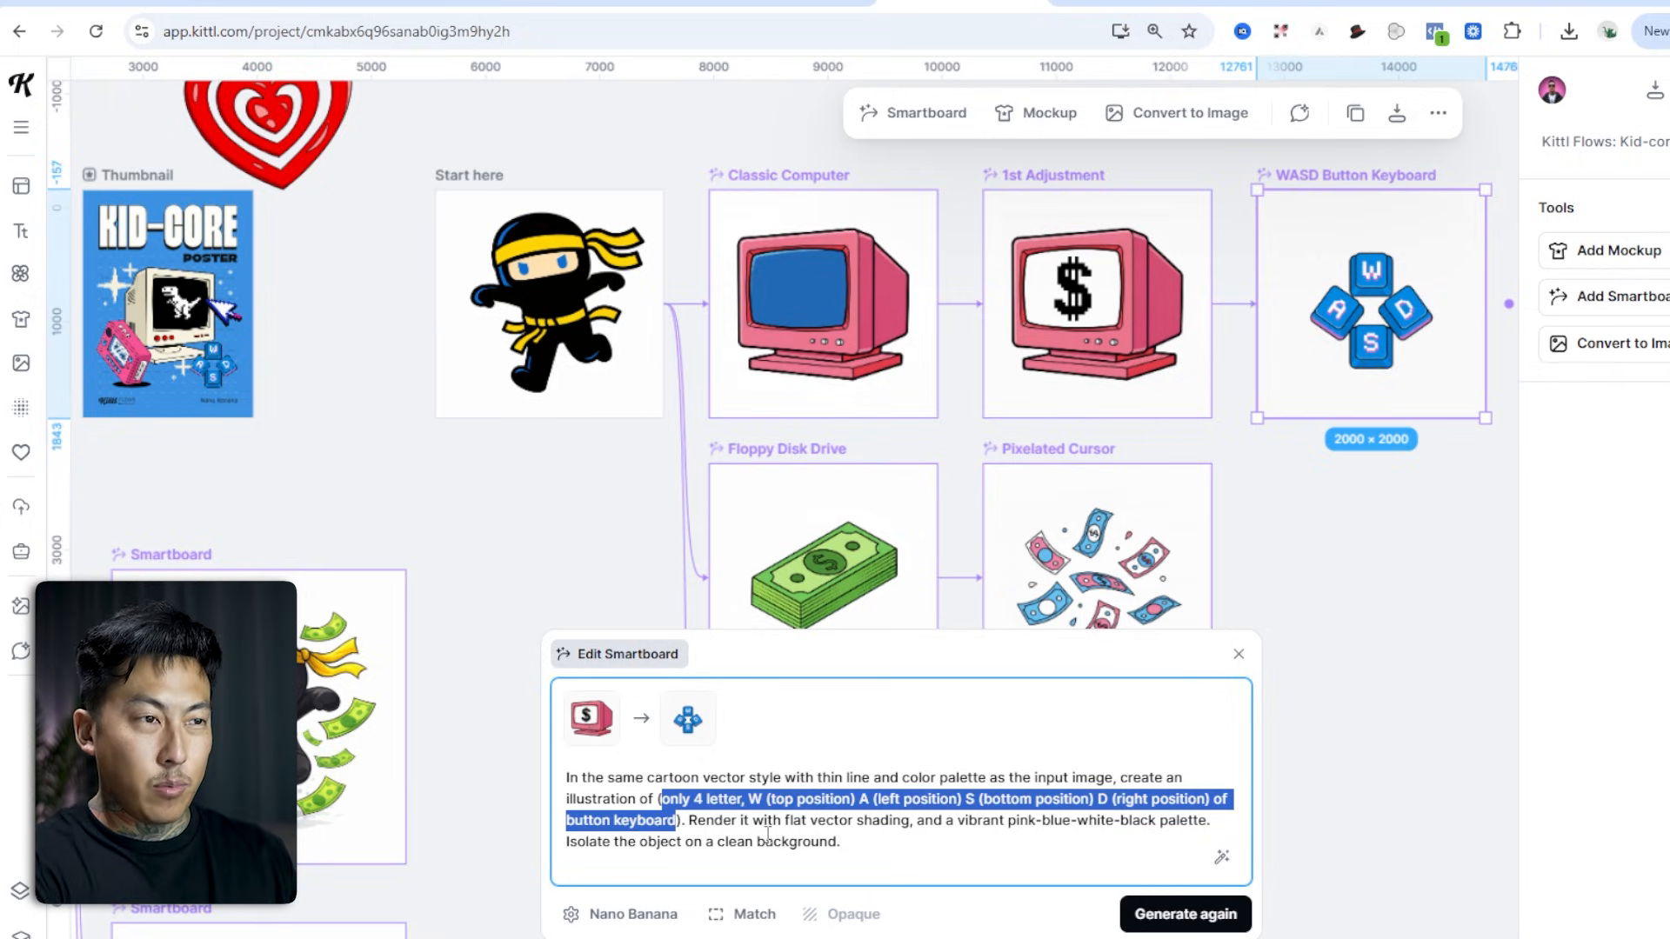
text(H,U, S, T, L, E)
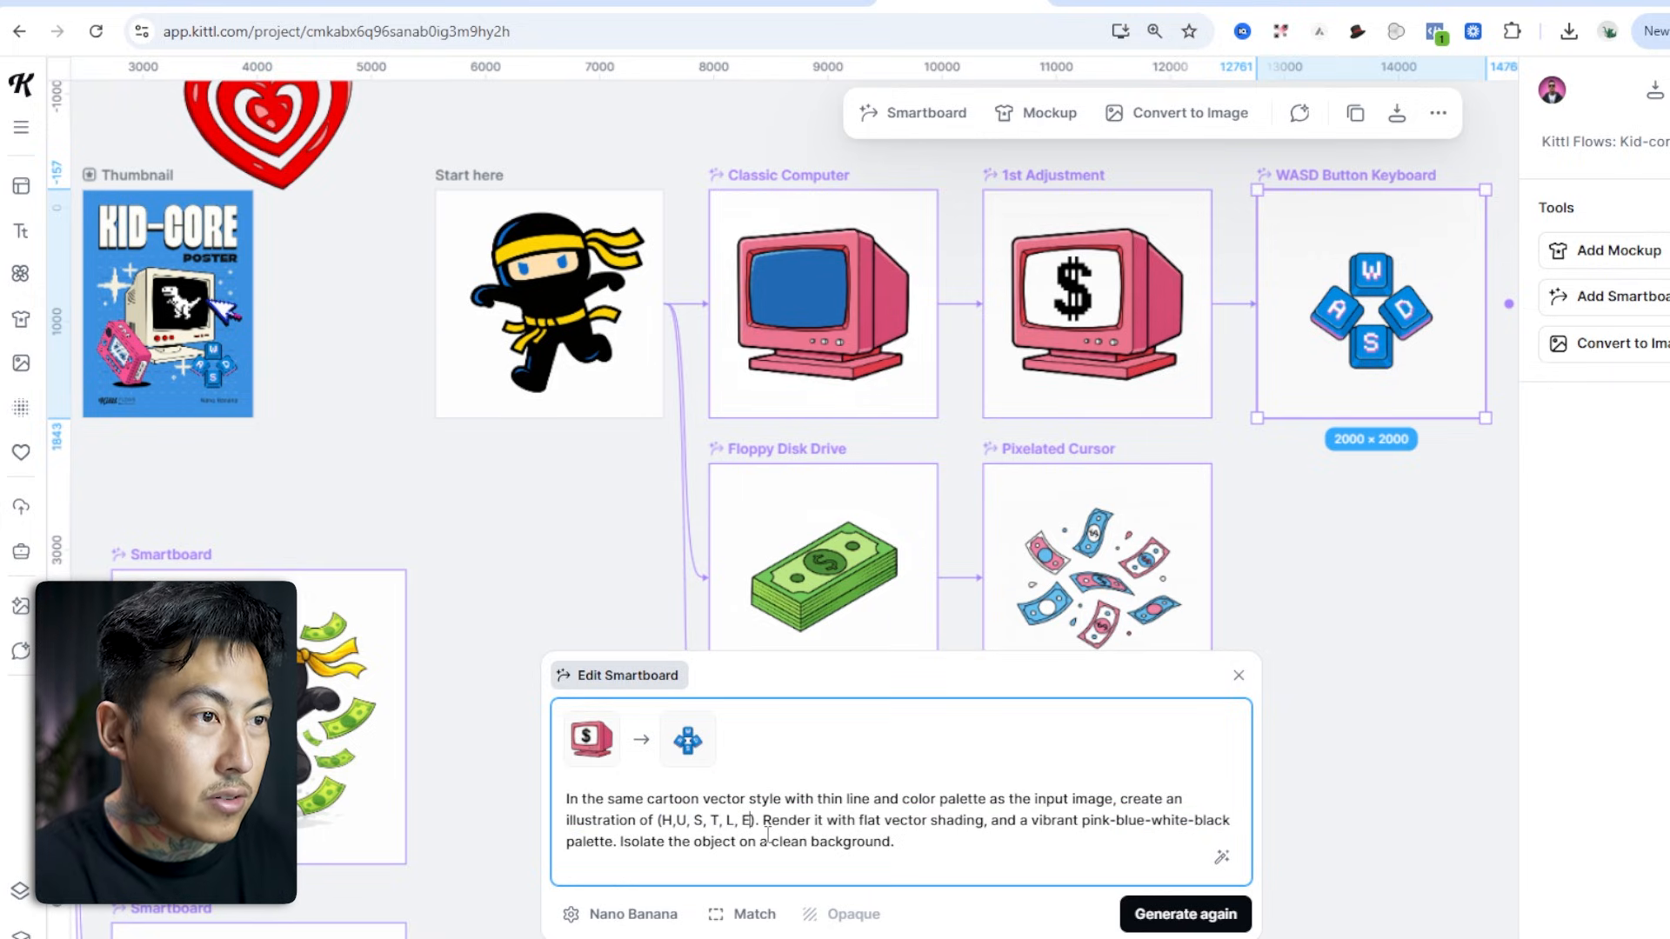
Add "as separate key buttons but in that order" after the bracketed letters in the prompt and regenerate the WASD Button Keyboard smartboard.
key(Right)
text(as seperate key)
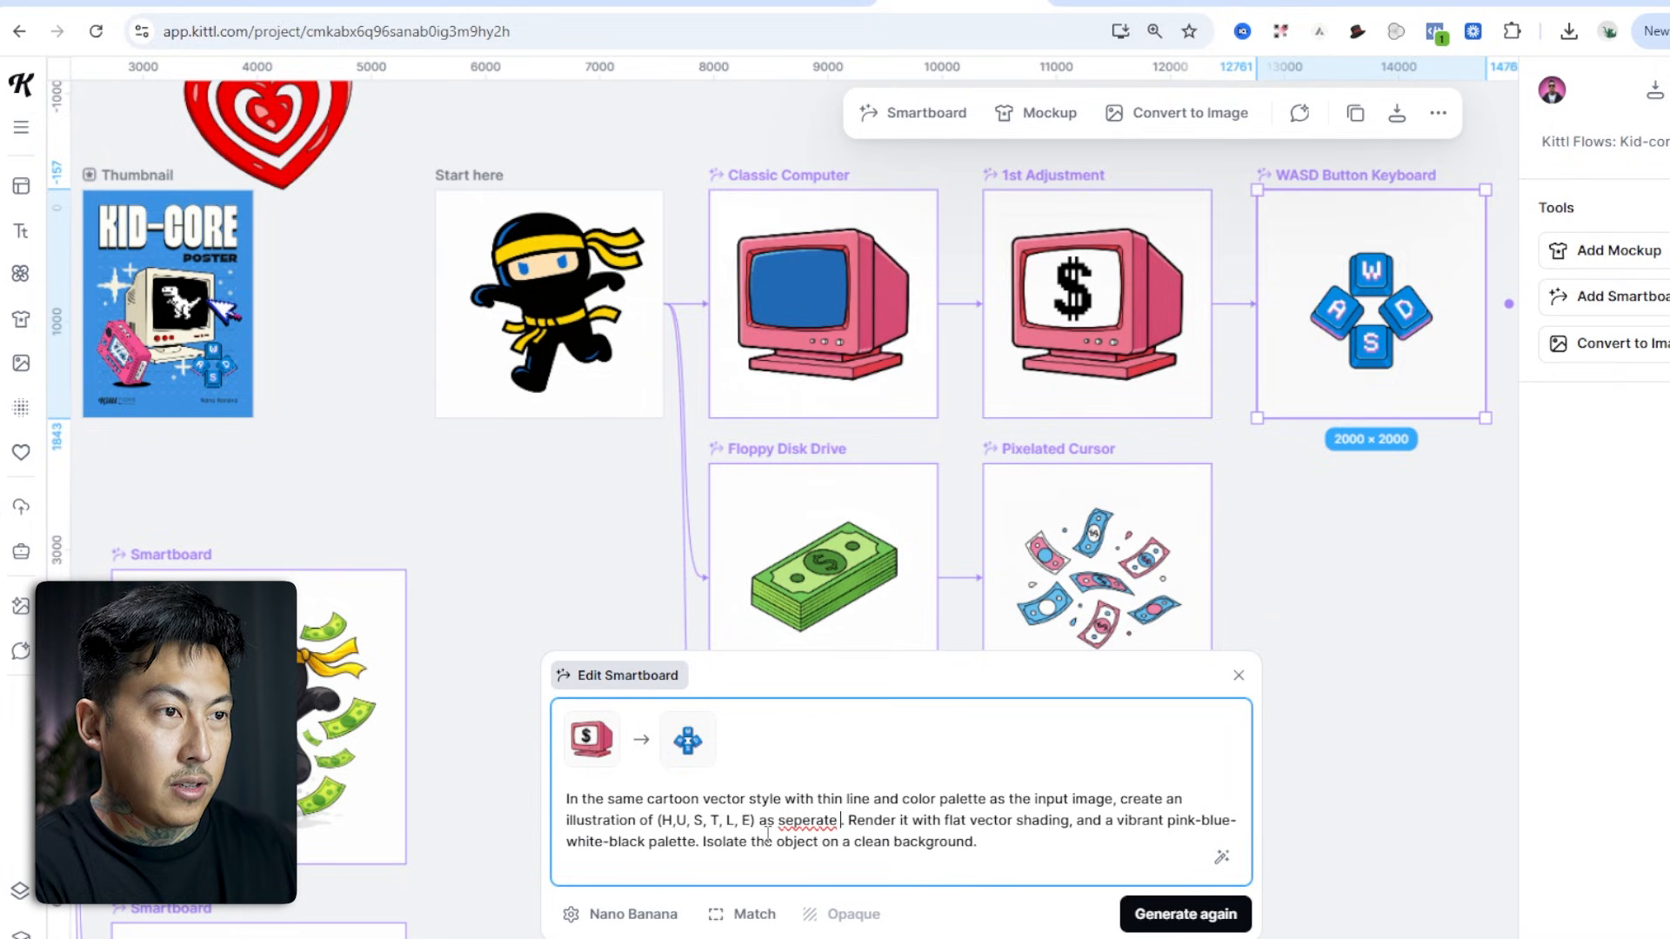
text( buttons but)
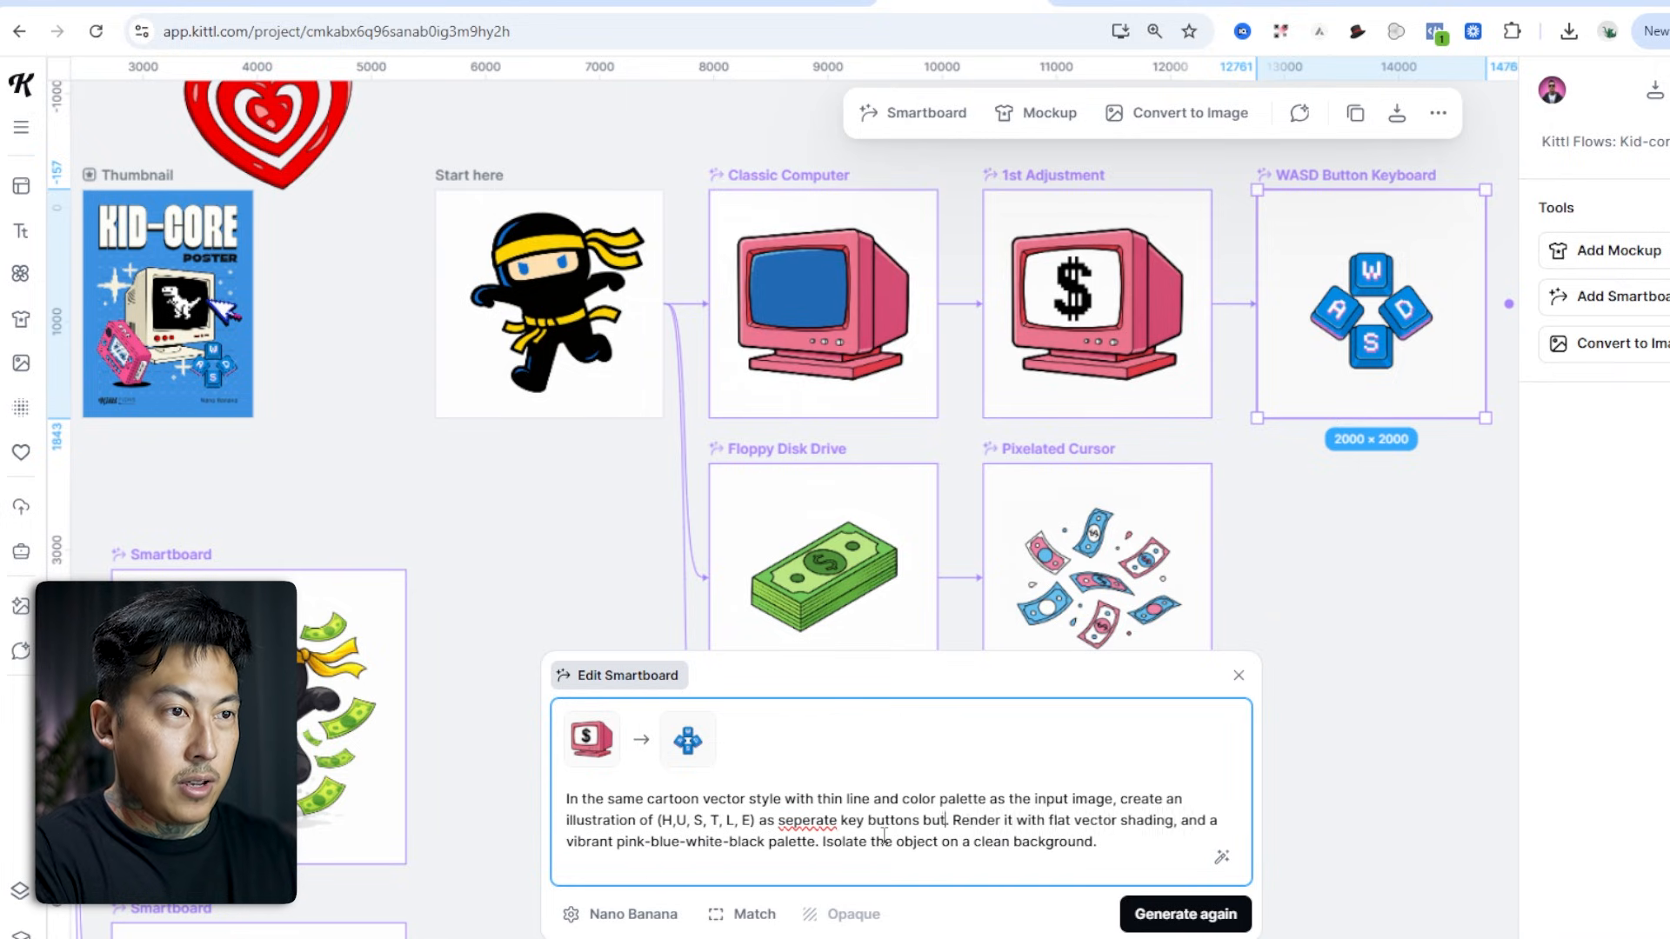
text( in that or)
text(a)
key(shift+Right)
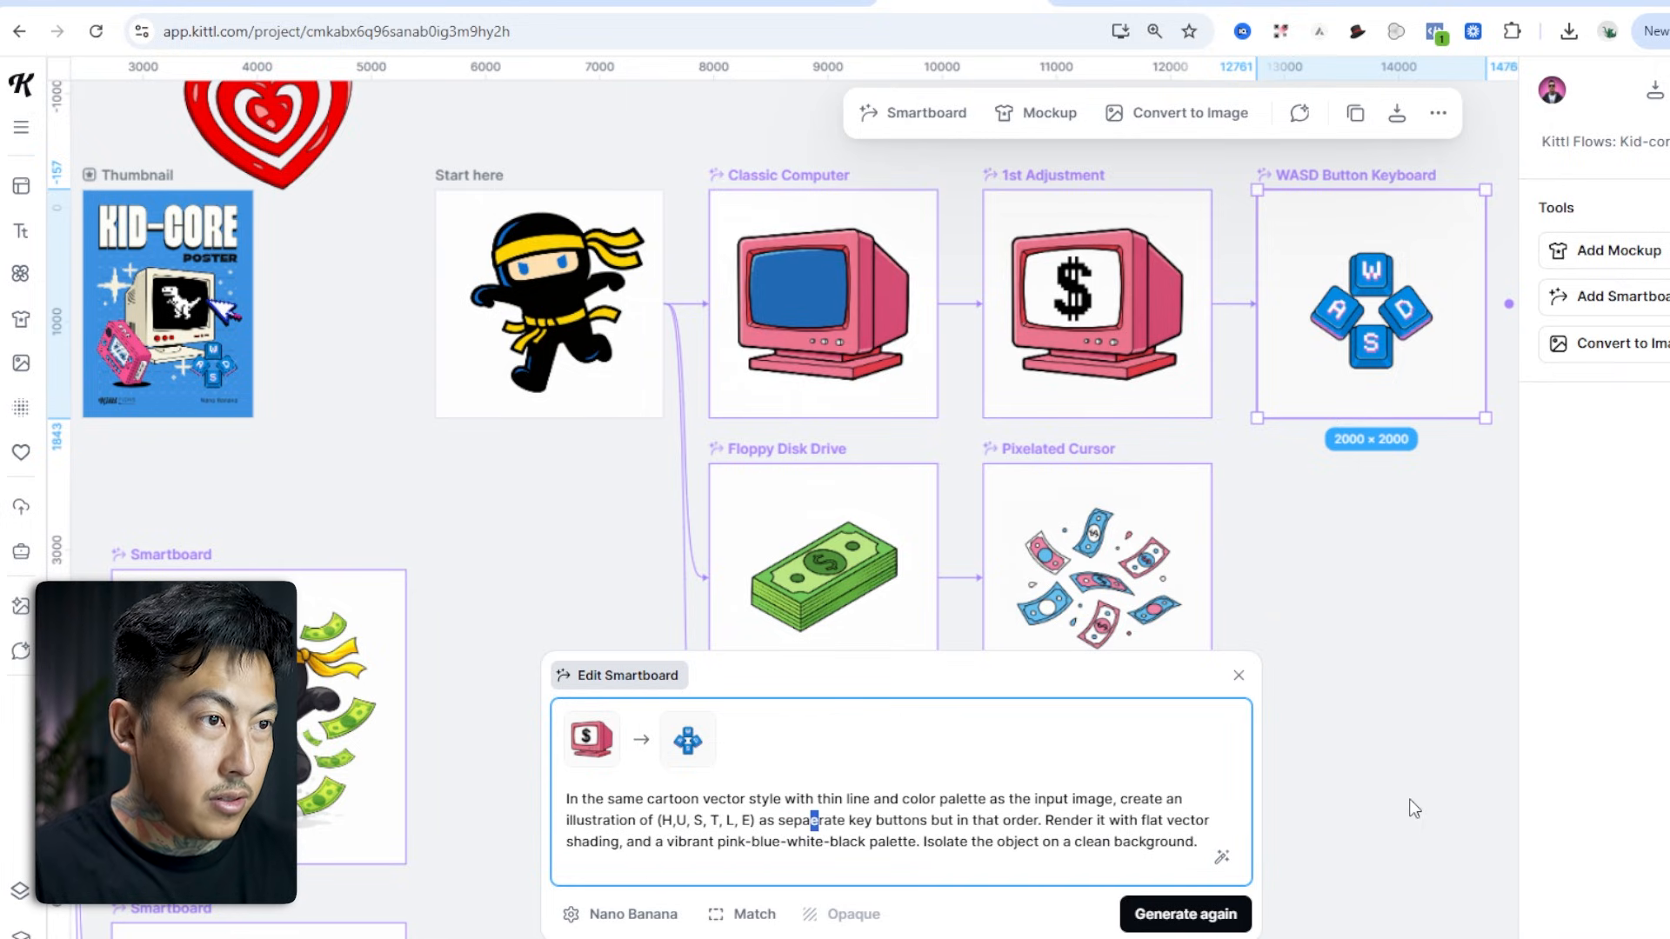
click(1187, 915)
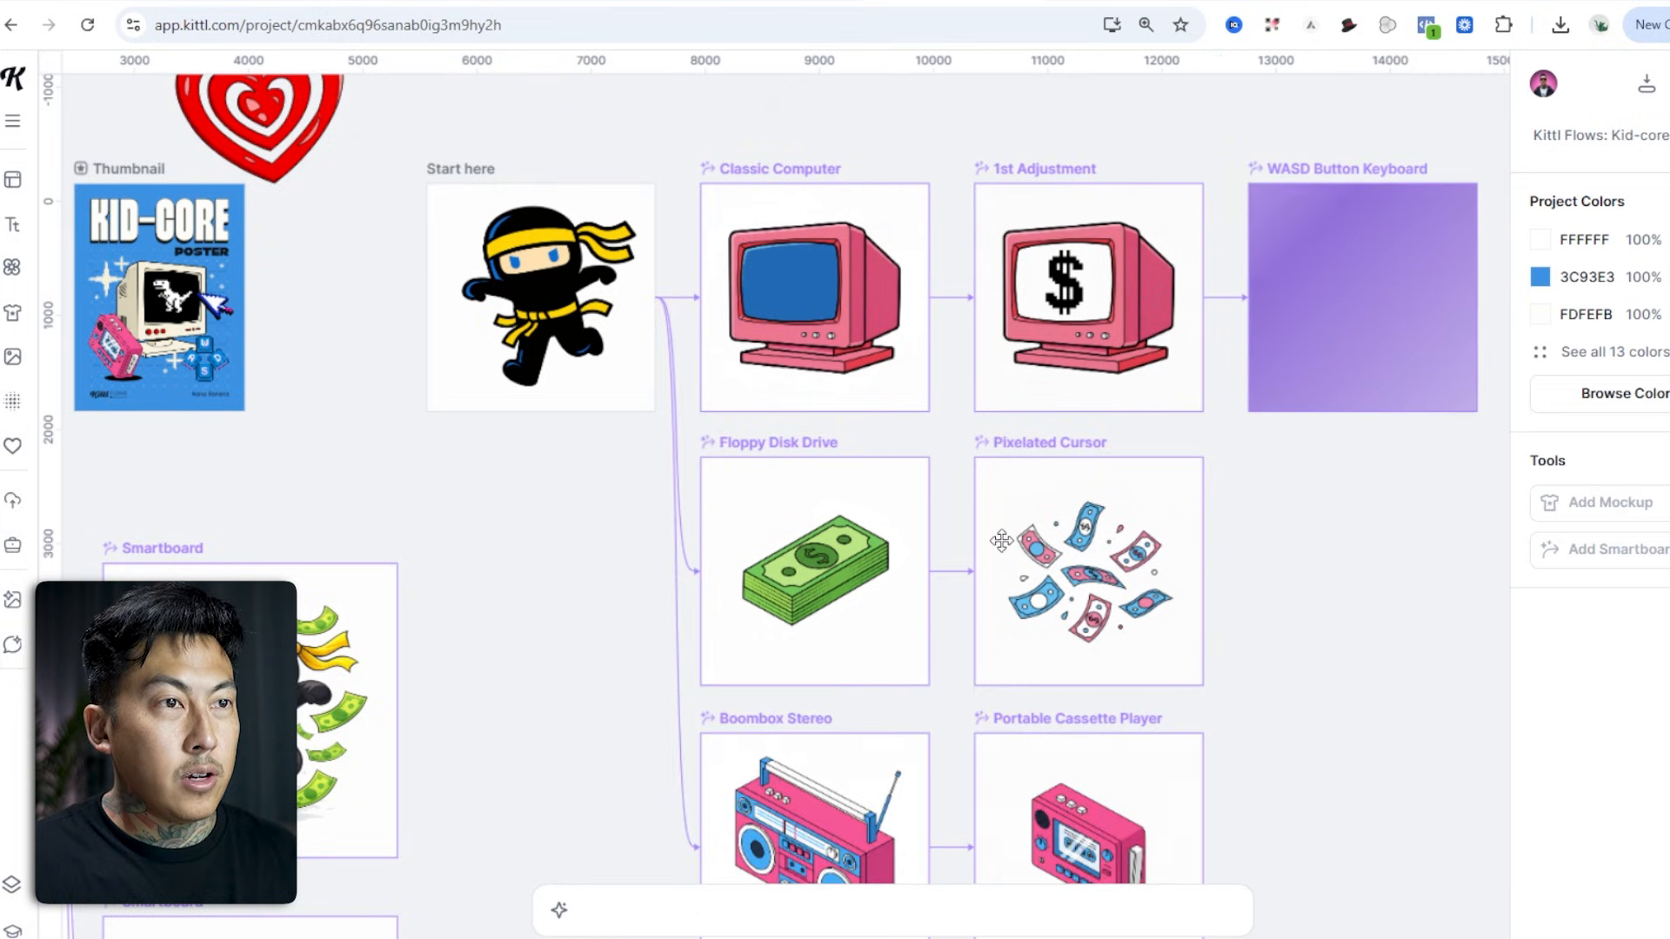
Add a new smartboard linked to the Floppy Disk Drive money image and place it beside the Pixelated Cursor smartboard.
click(1080, 553)
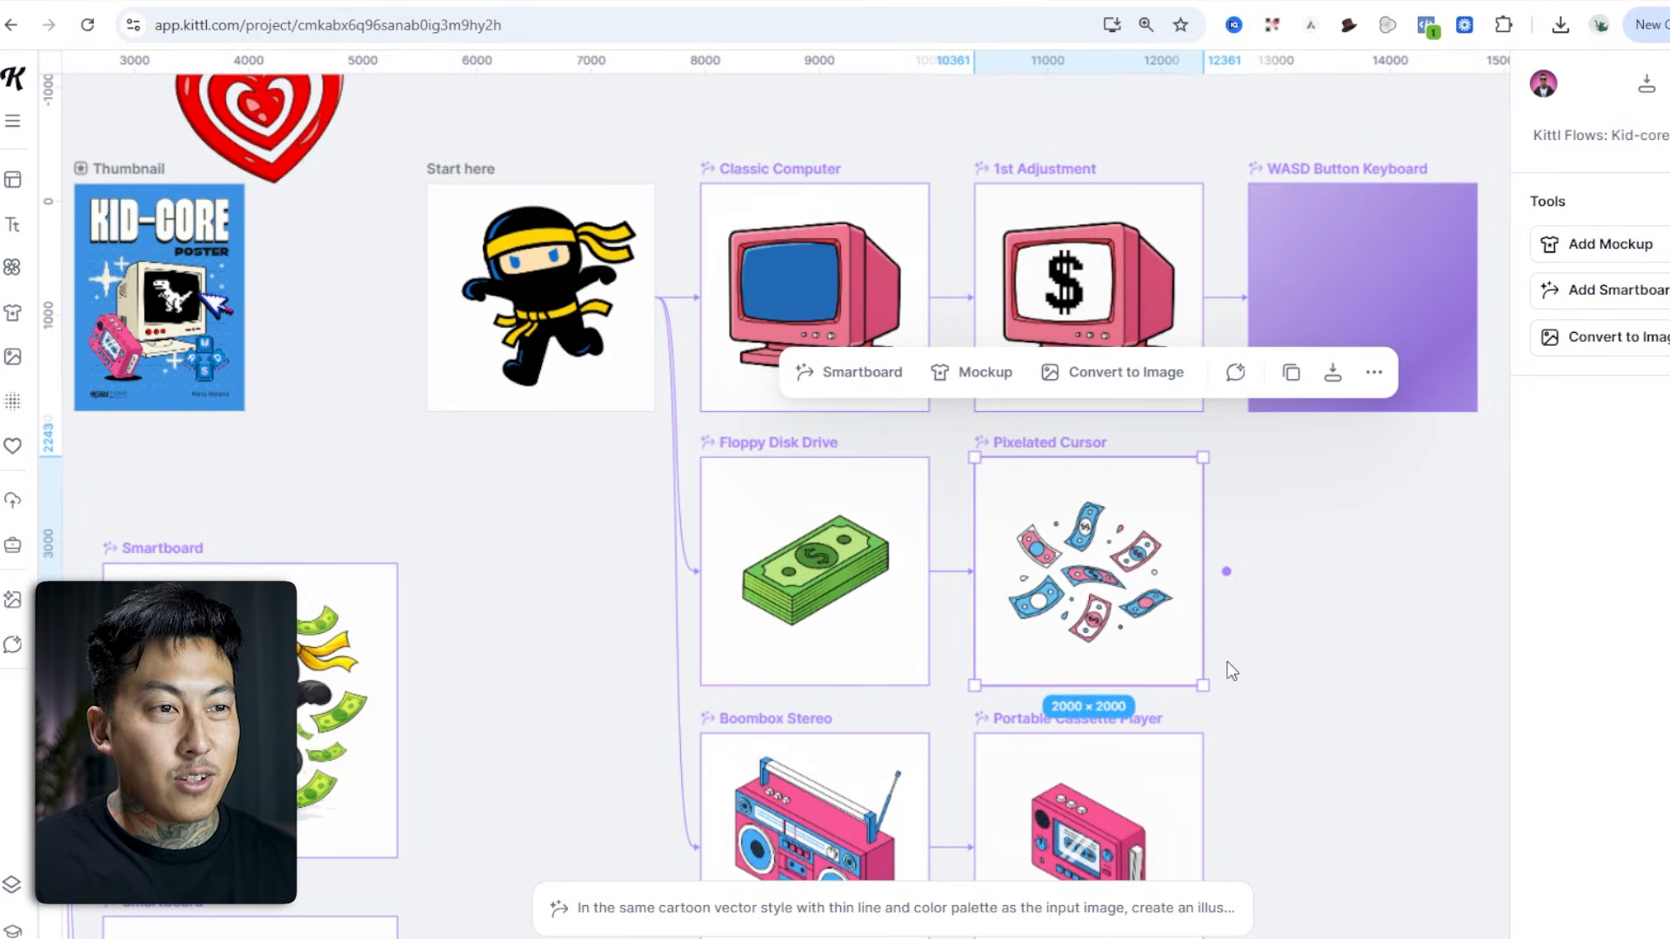
right_click(1233, 583)
click(1033, 442)
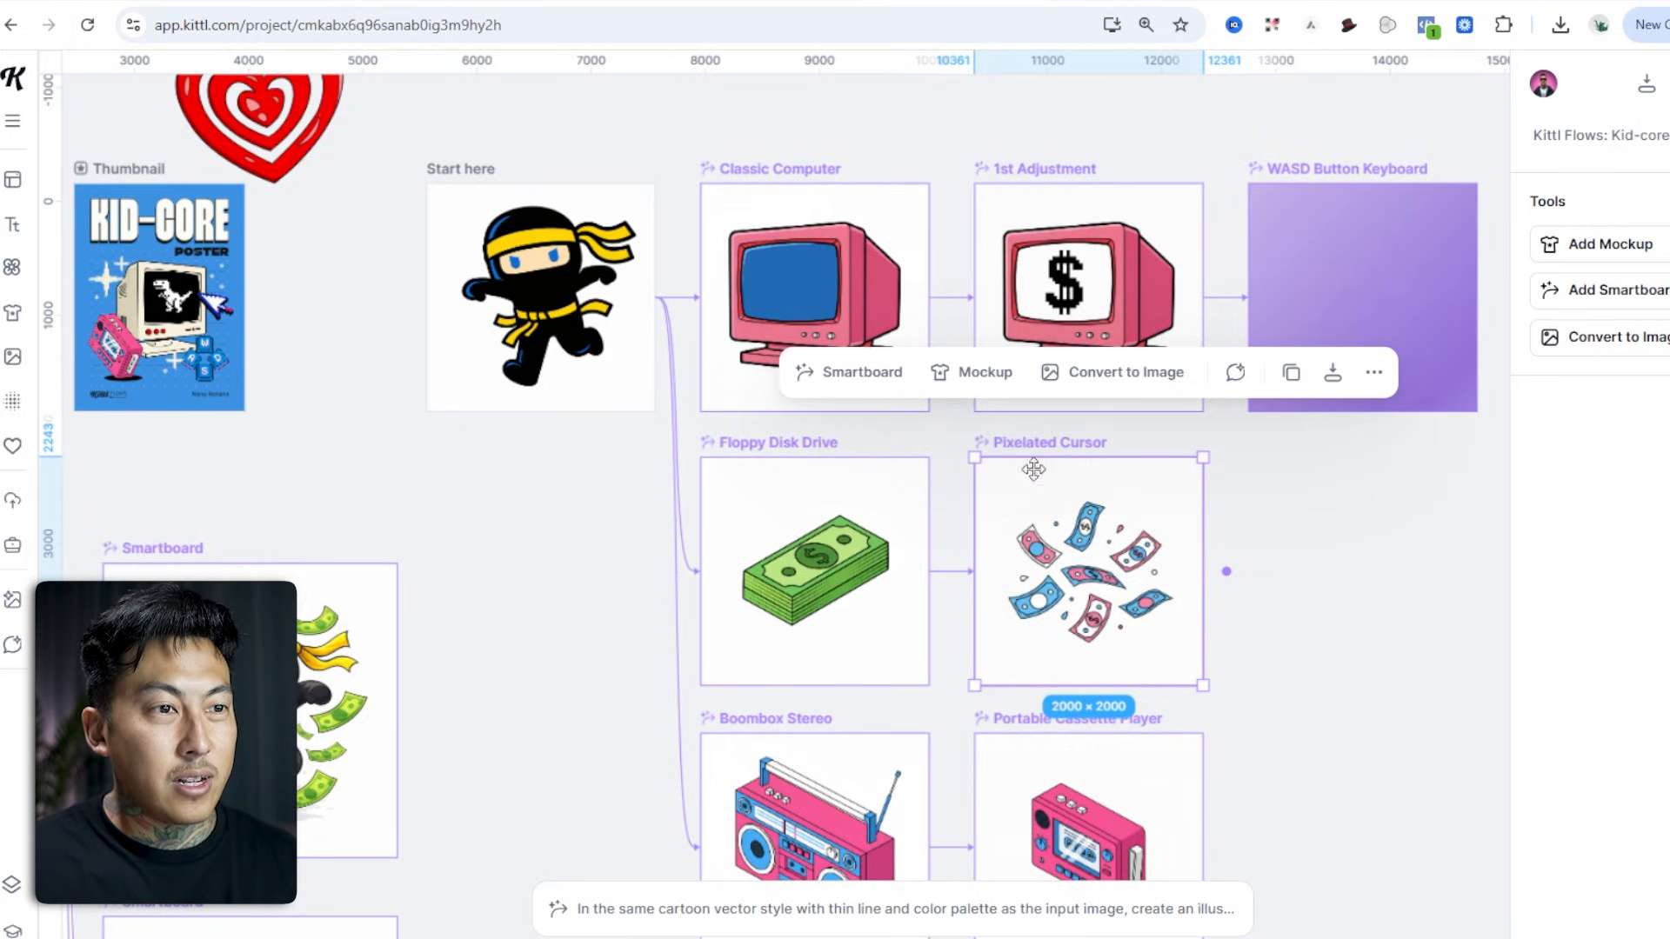
click(980, 889)
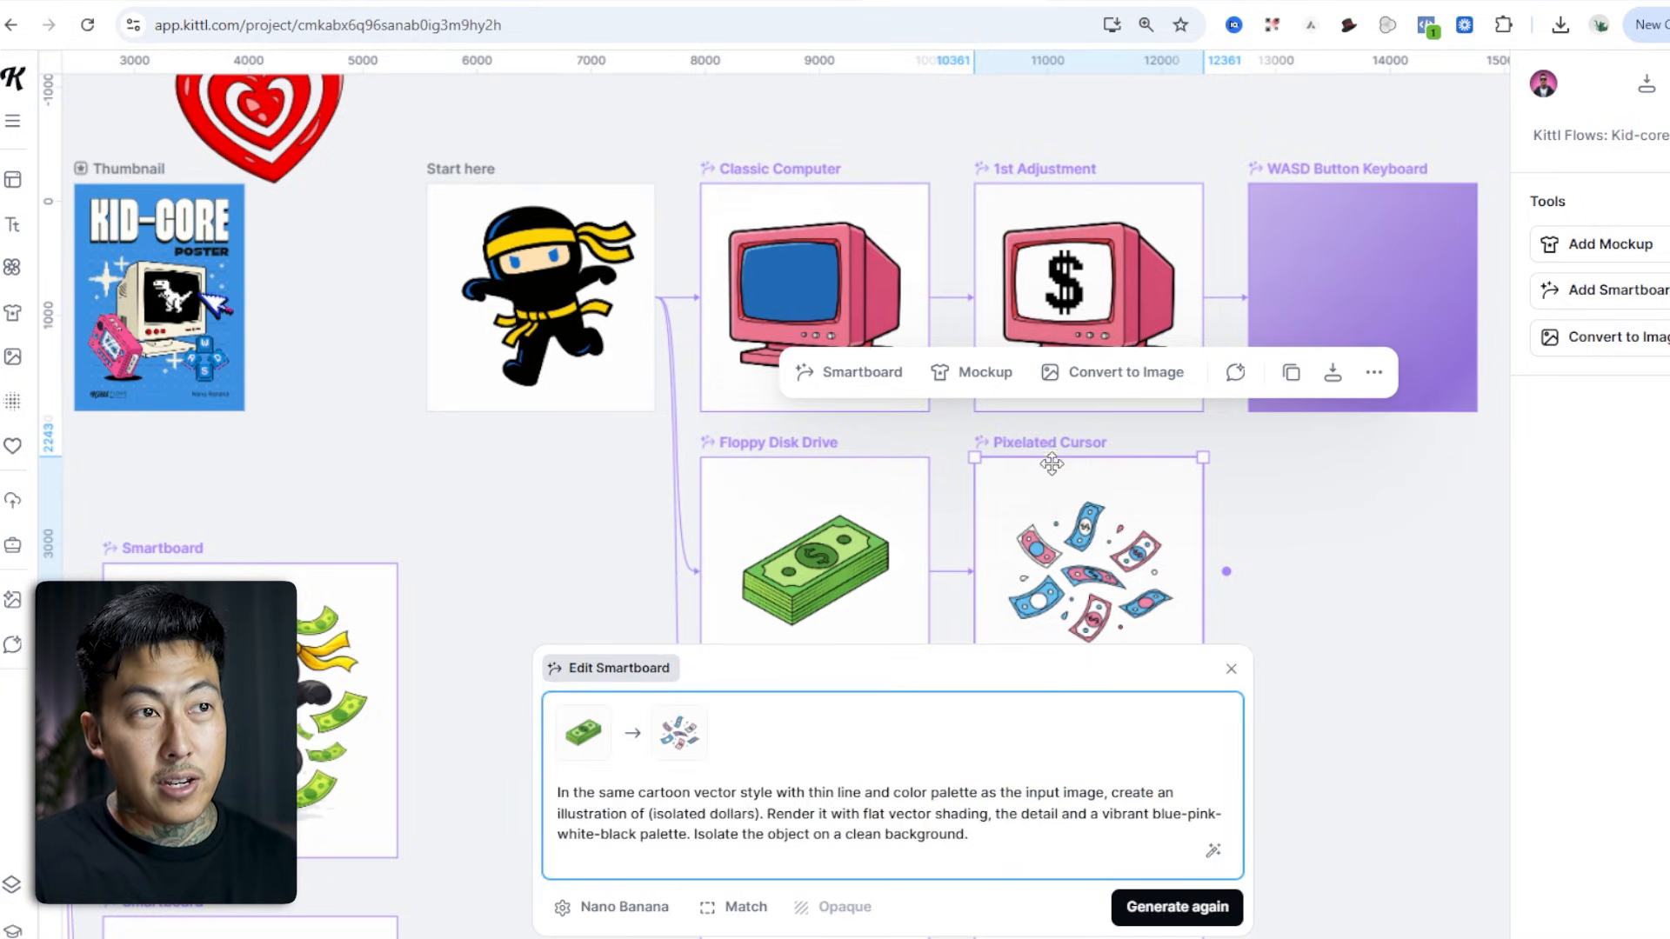
click(783, 443)
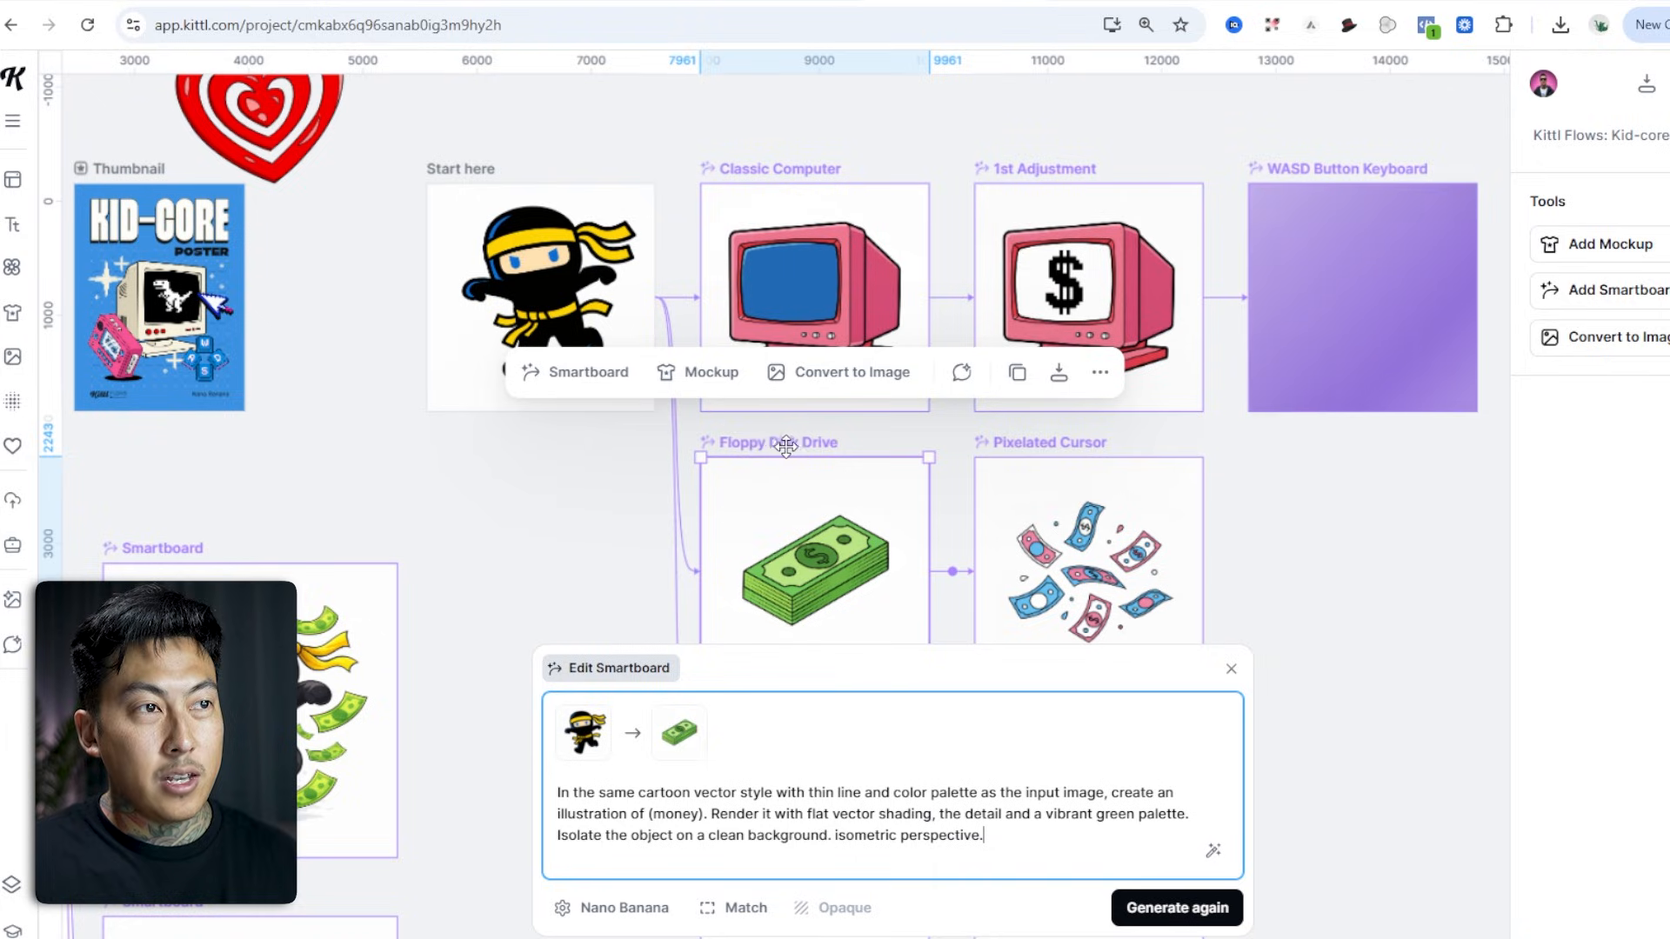
click(1580, 290)
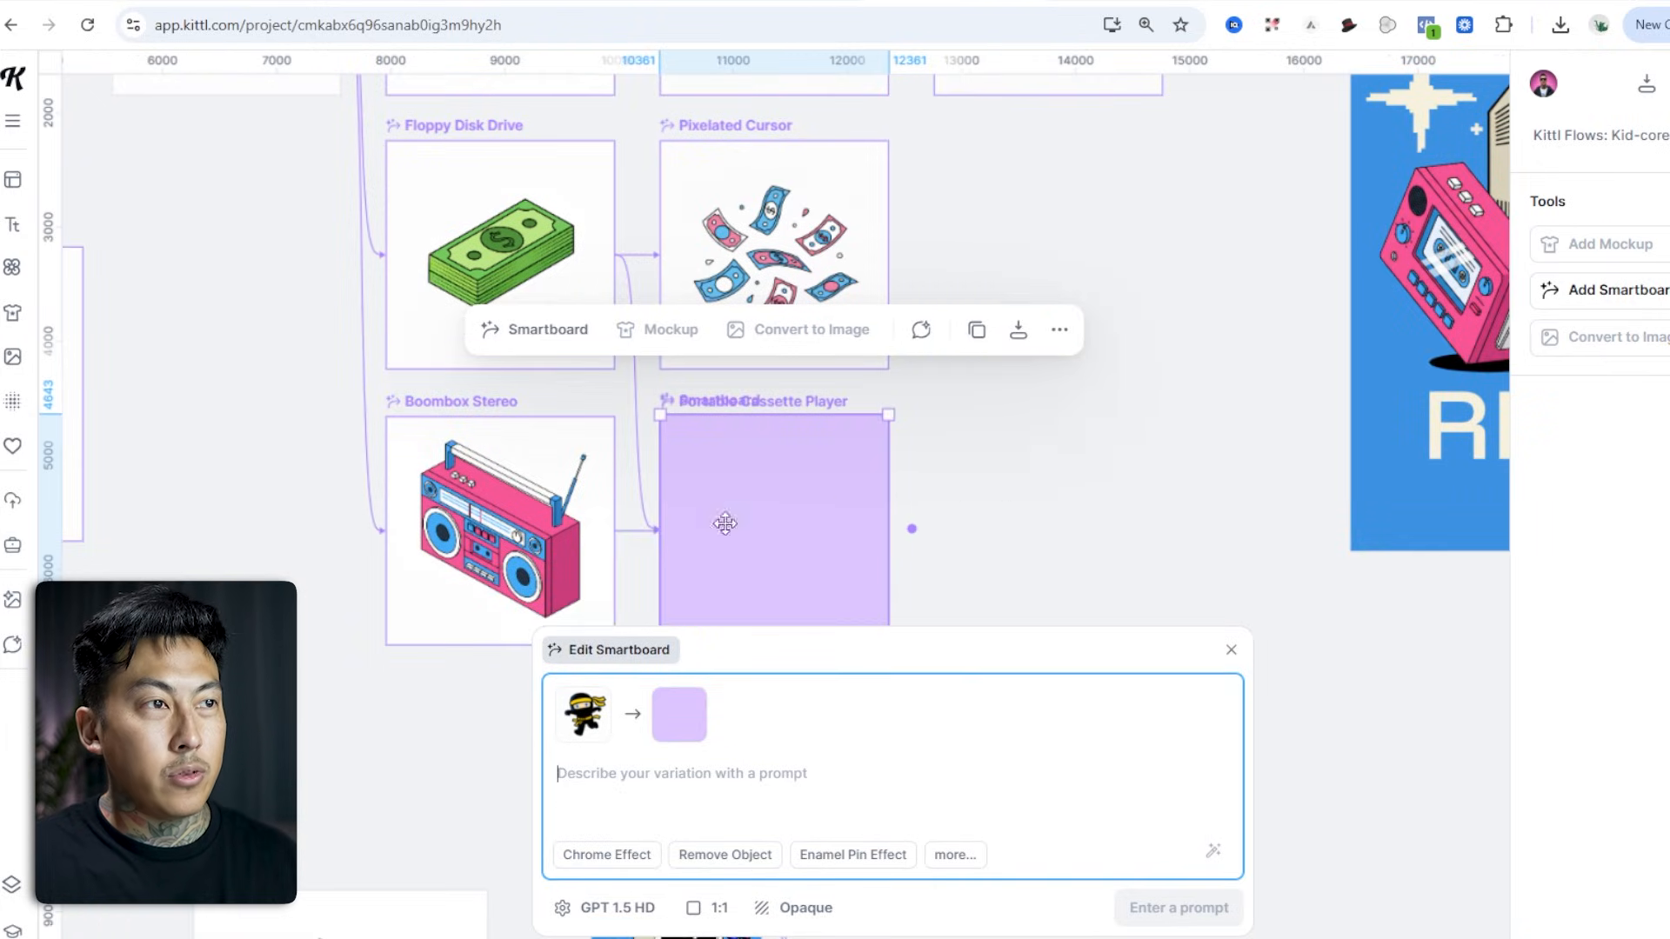
drag(722, 525, 1009, 160)
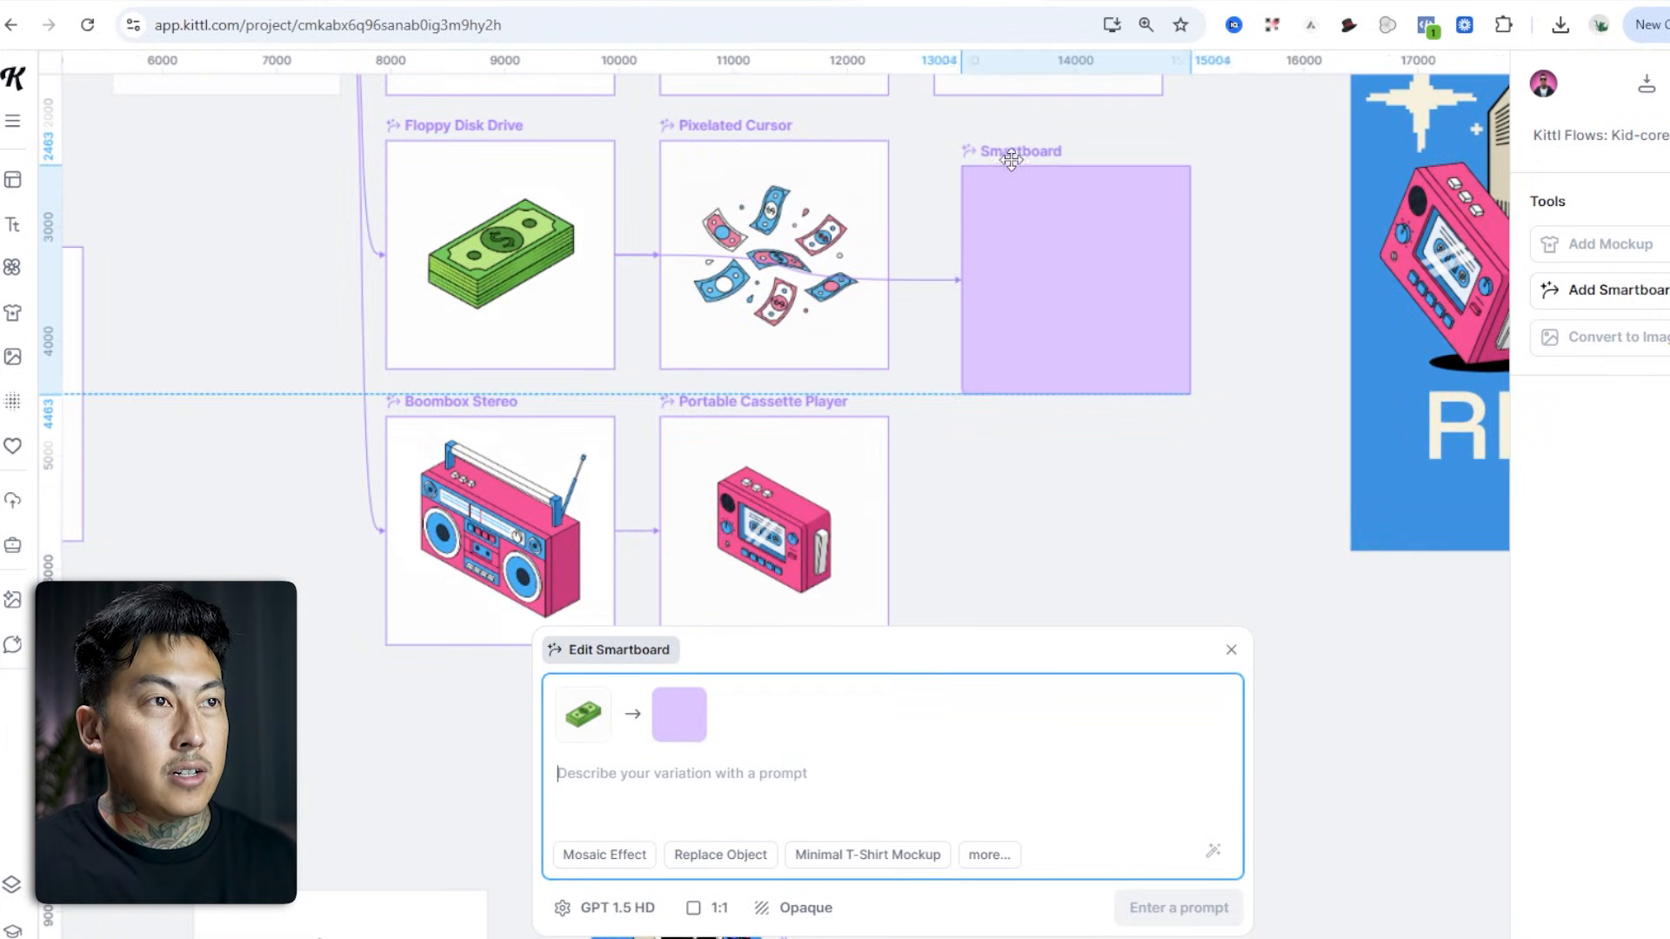
Copy the Pixelated Cursor prompt into the new smartboard, replace "blue-pink-white-black" with "green", and generate it.
click(741, 150)
triple_click(915, 821)
key(ctrl+c)
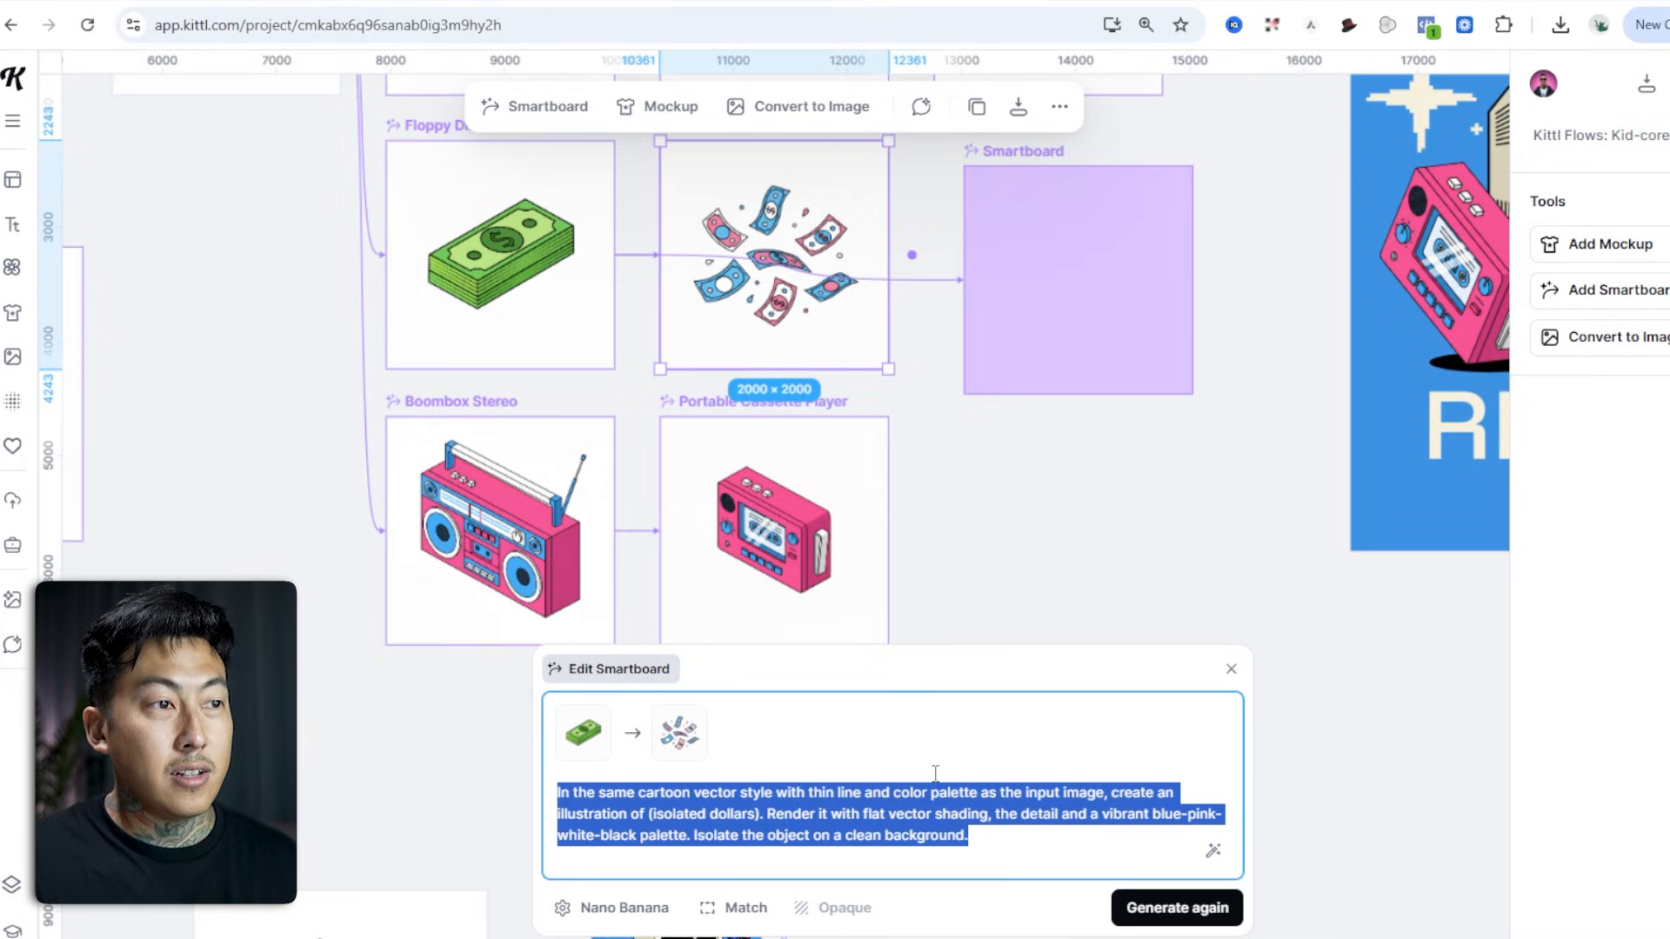
click(1017, 348)
click(745, 817)
key(ctrl+v)
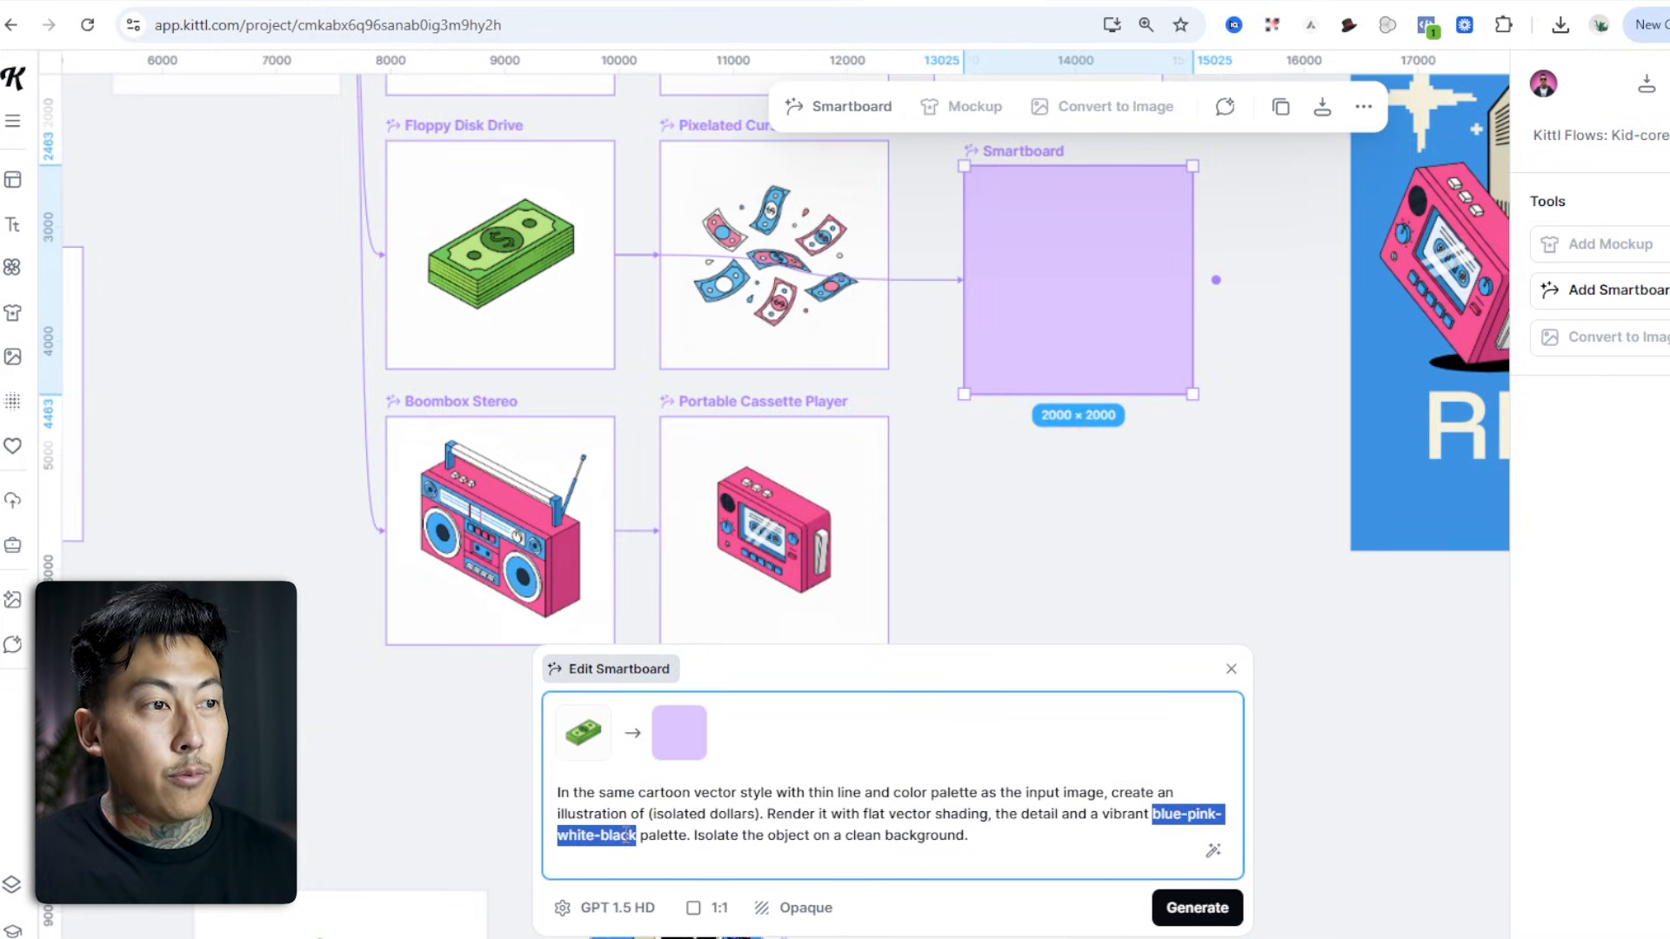
text(gree)
click(1196, 907)
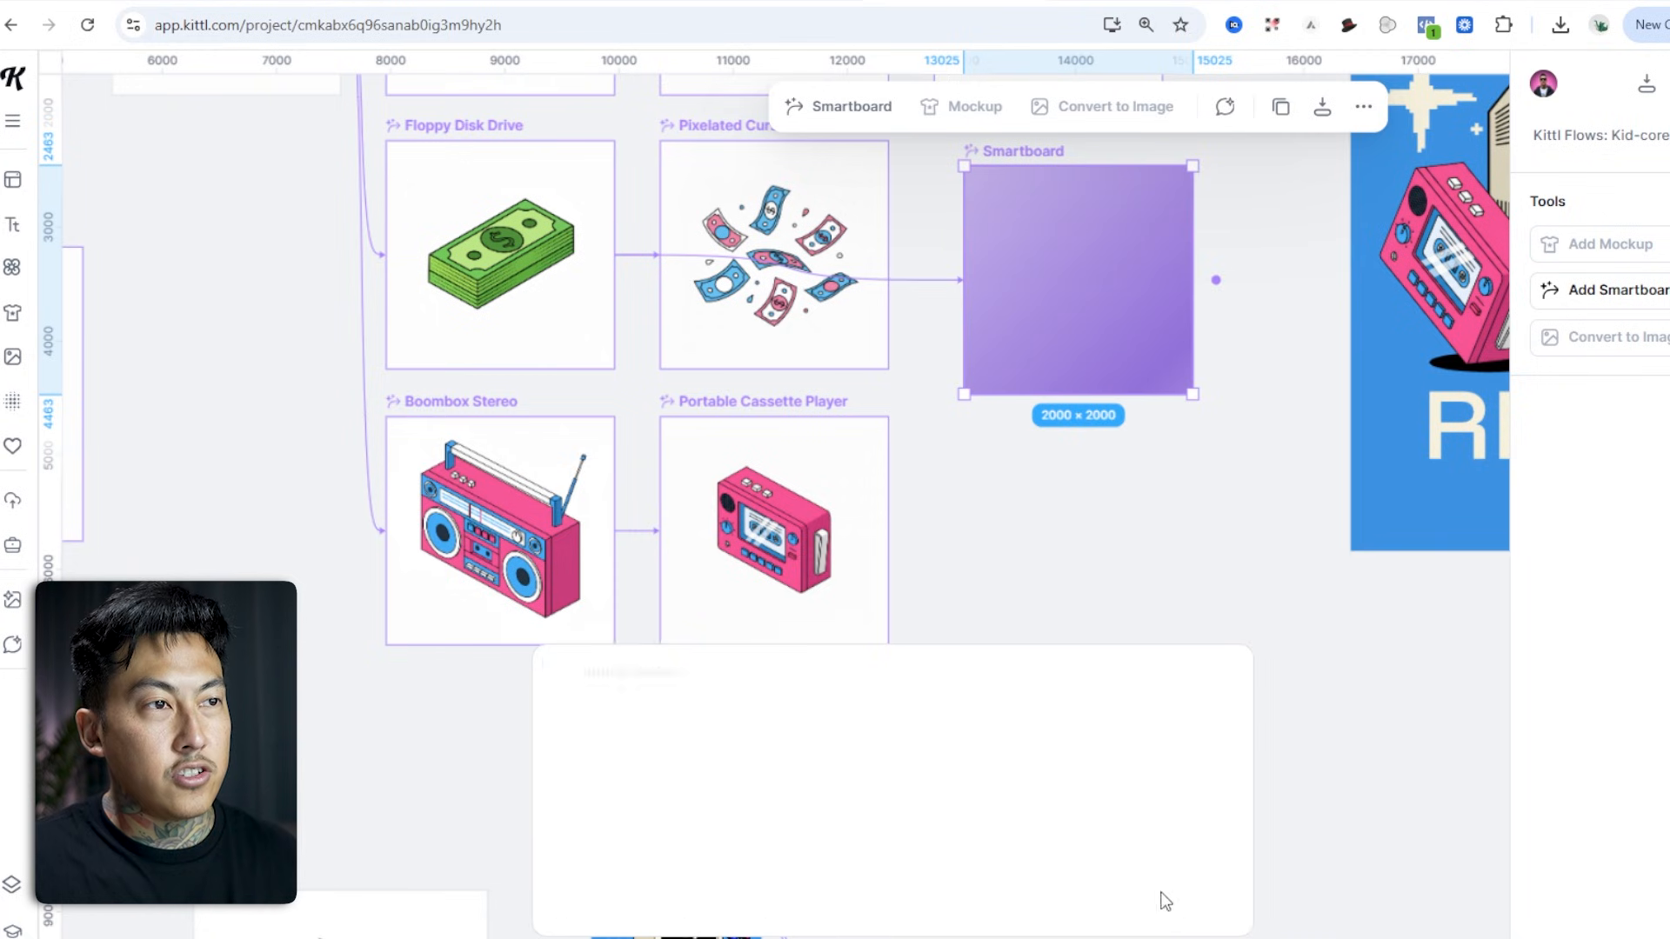
Replace "boombox stereo" with "jackpot arcade machine" in the Boombox Stereo smartboard's prompt and regenerate it.
click(836, 912)
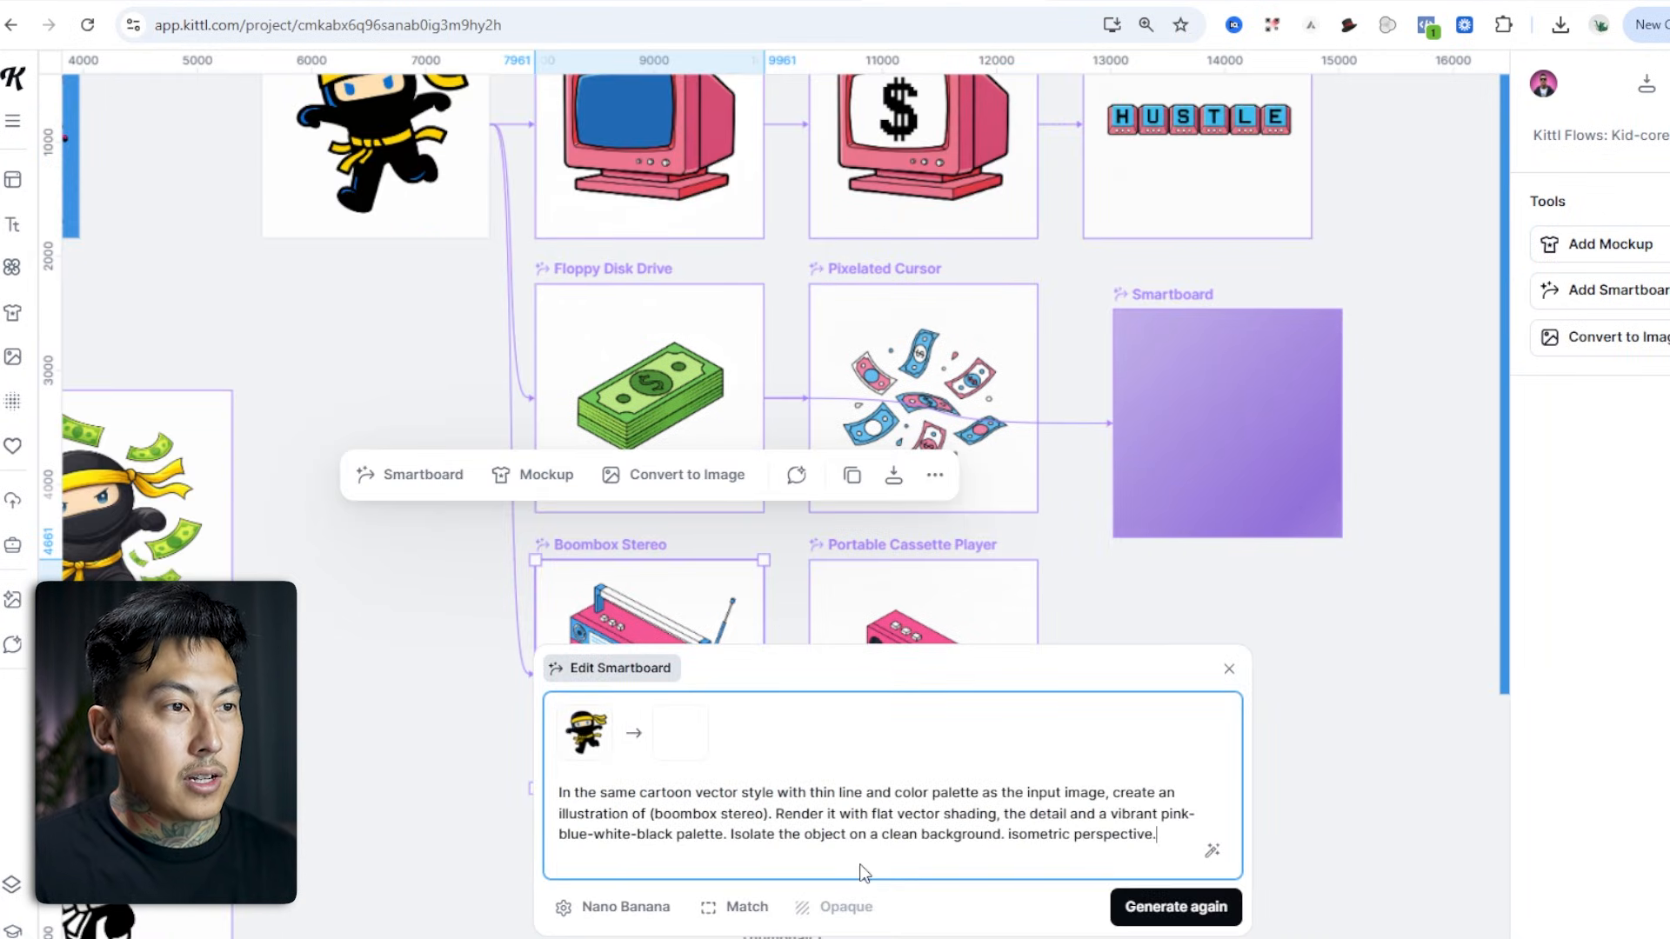
text(jackpot arcade)
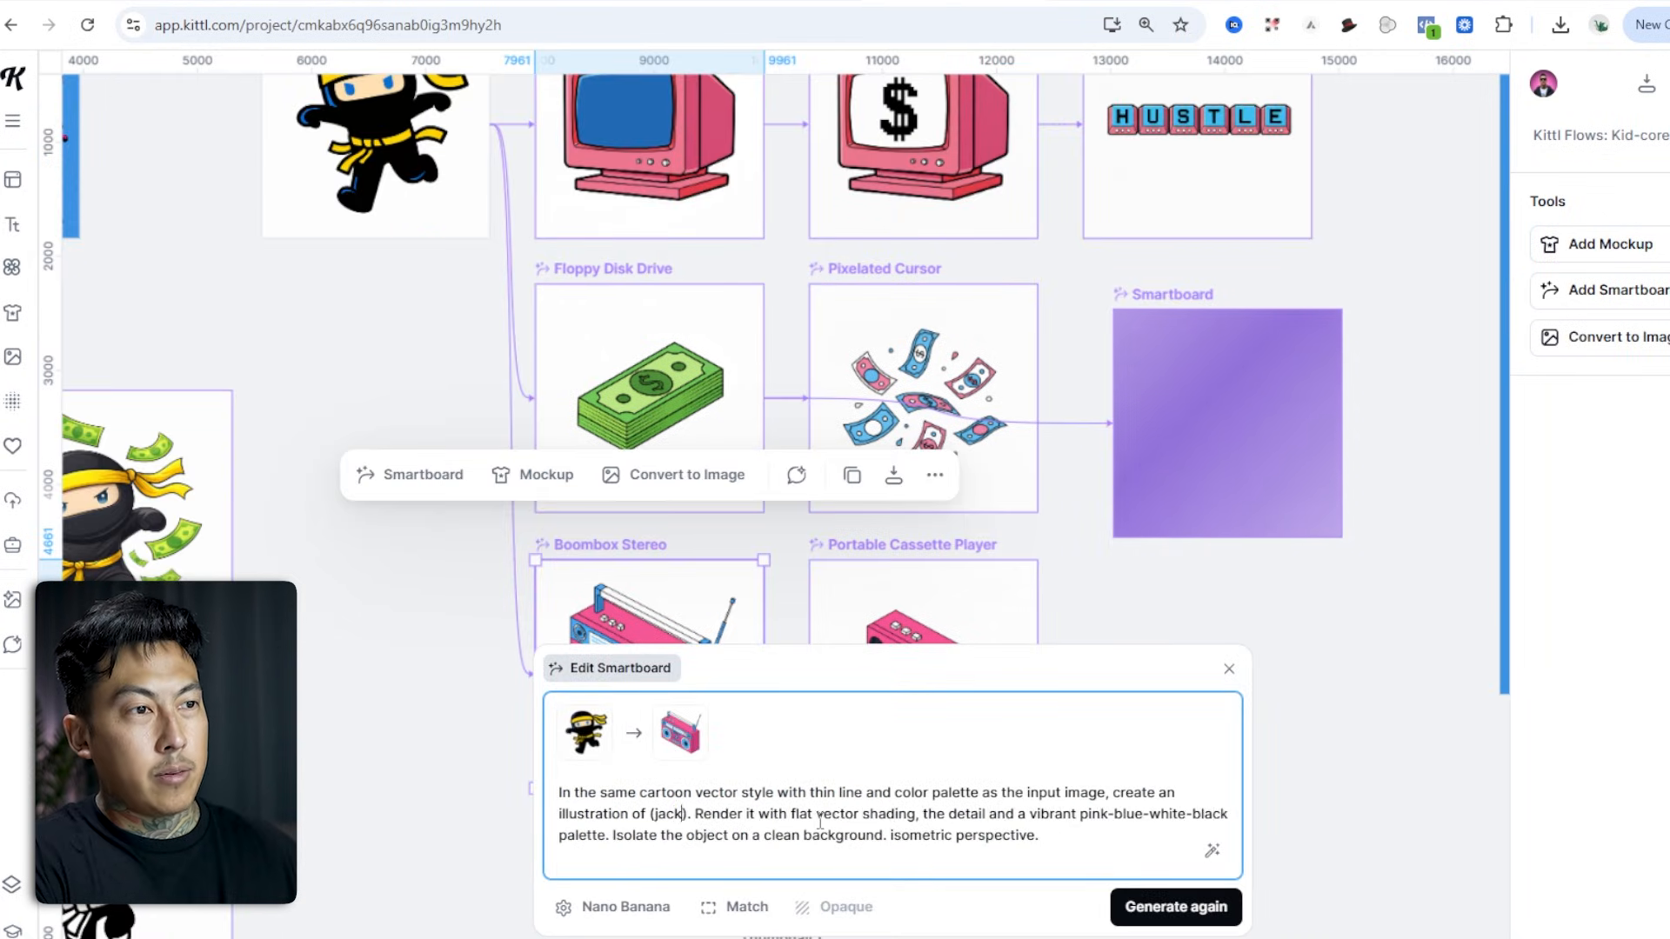
text( machine)
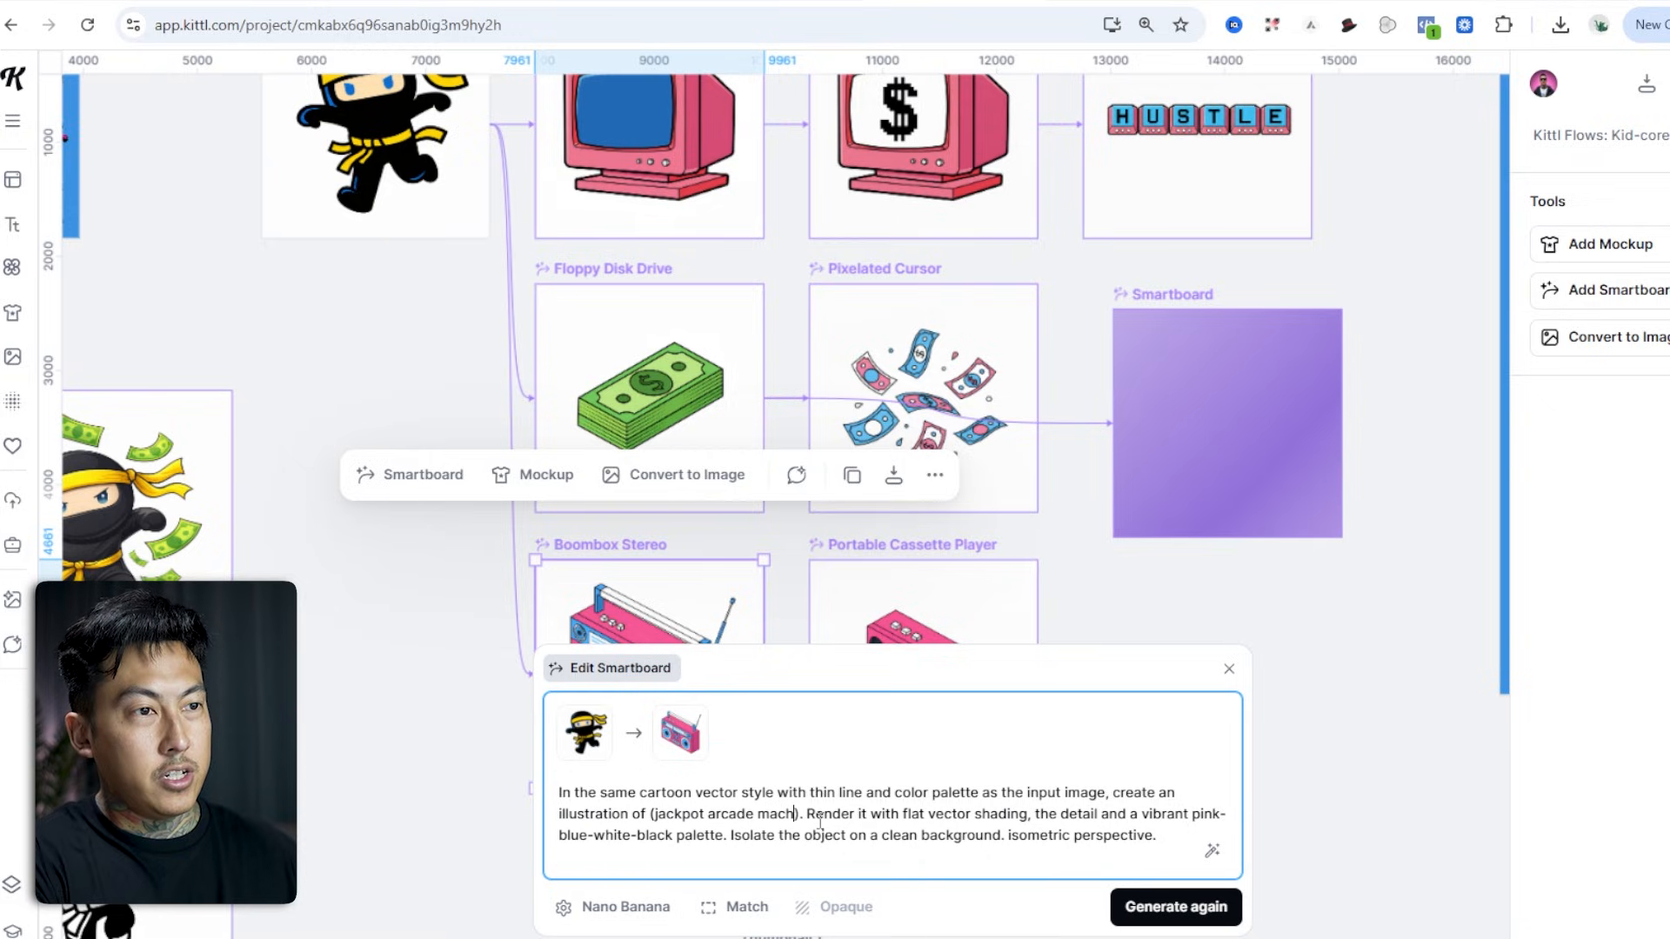
click(1190, 909)
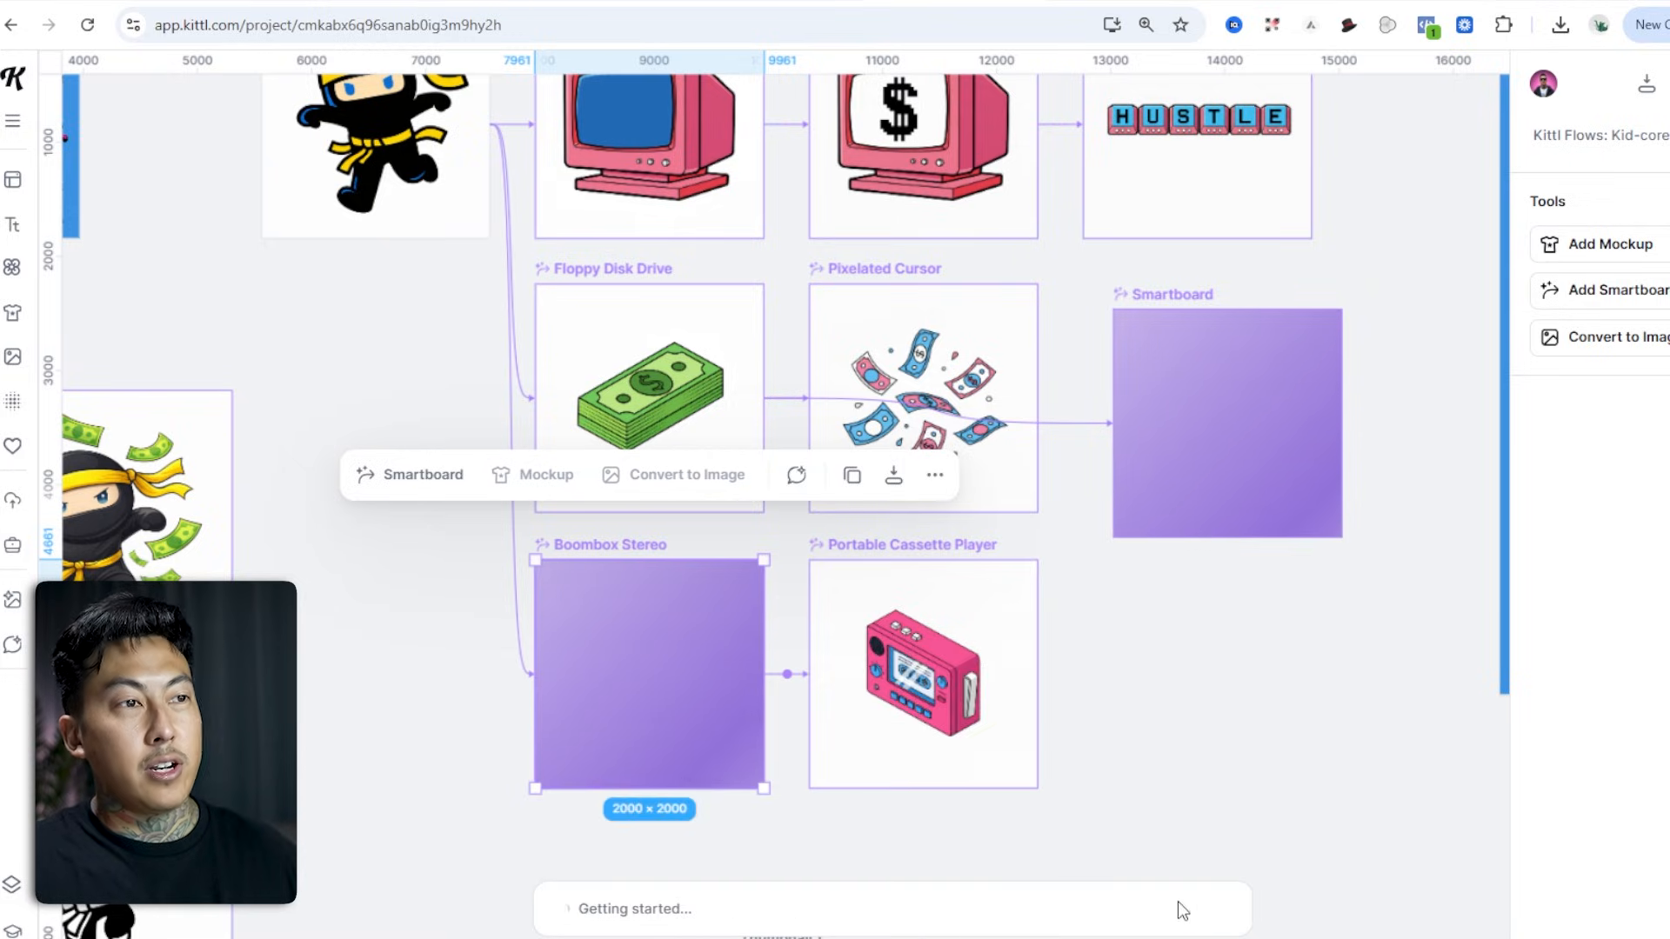
Add a new smartboard linked to the output of the WASD Button Keyboard smartboard.
scroll(1301, 294, up, 5)
click(1148, 450)
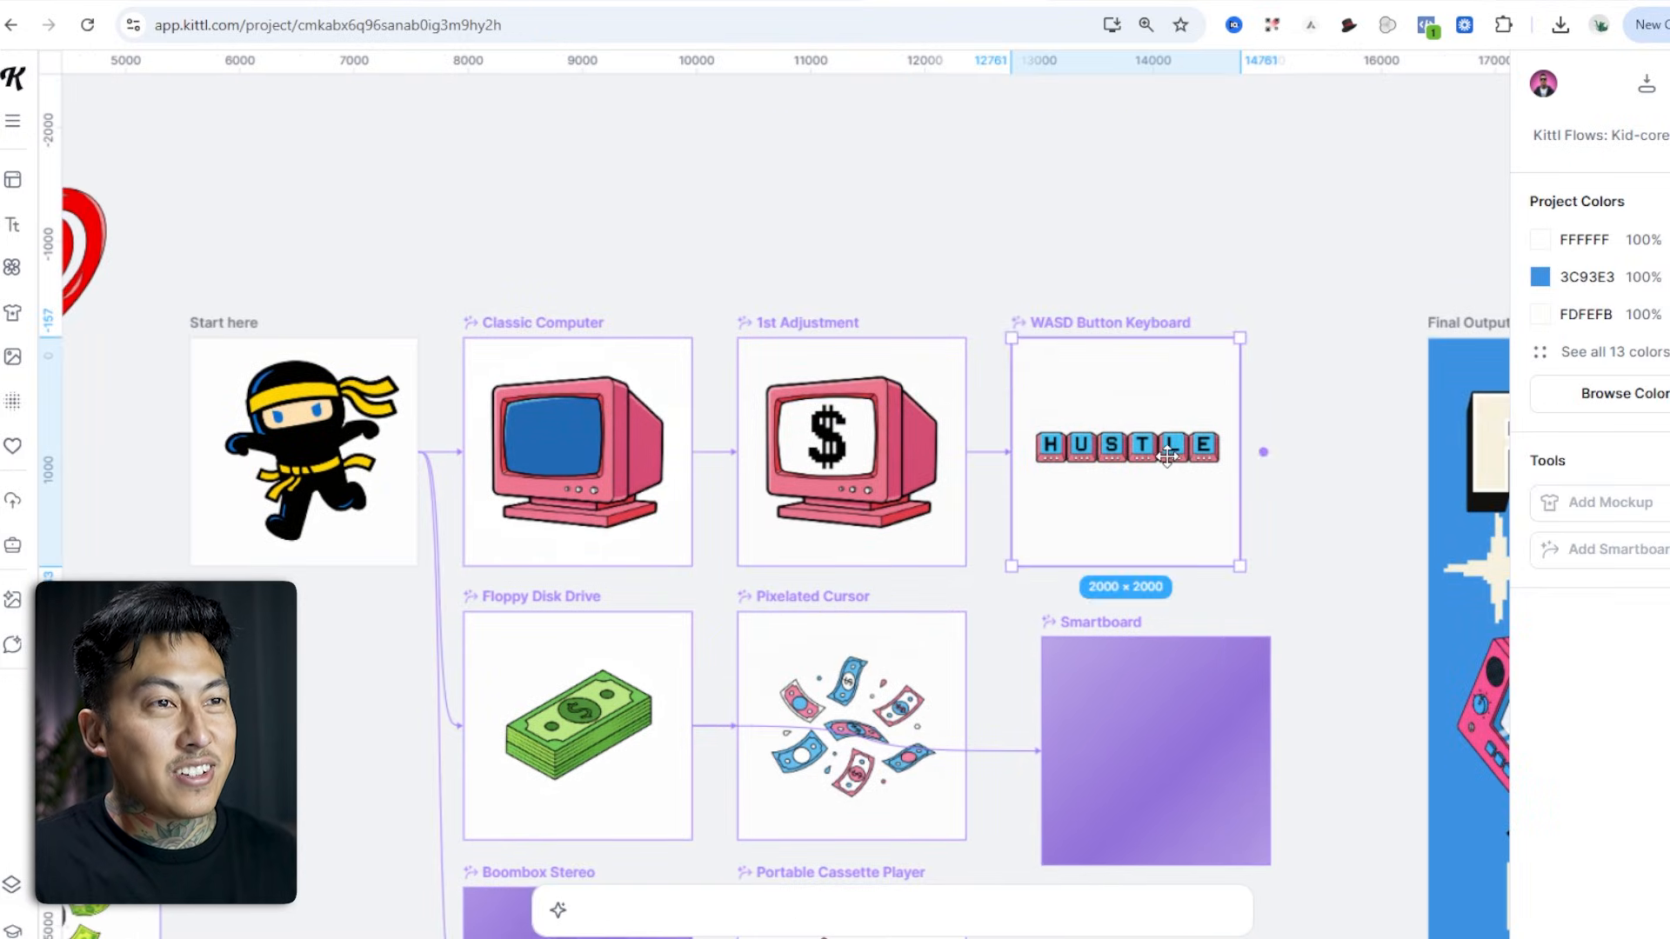
drag(1292, 388, 1114, 403)
click(1209, 460)
click(1263, 451)
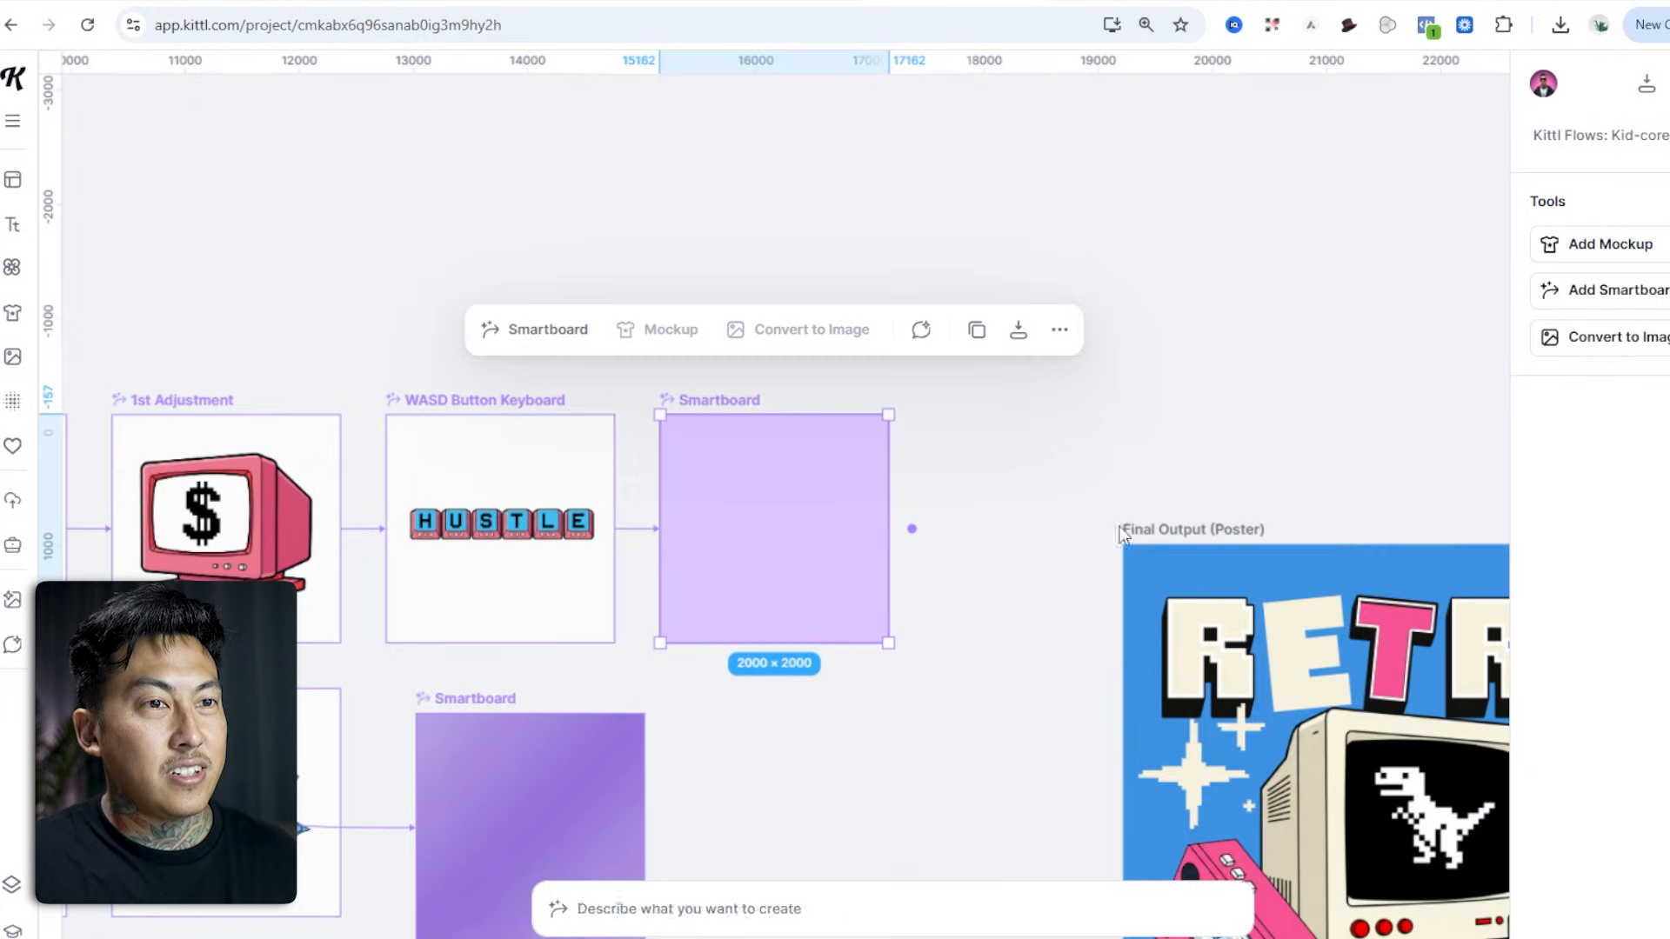
Prompt the new keyboard smartboard with "make the keys says NINJAS instead of HUSTLE" and generate it.
click(868, 907)
text(make the keys )
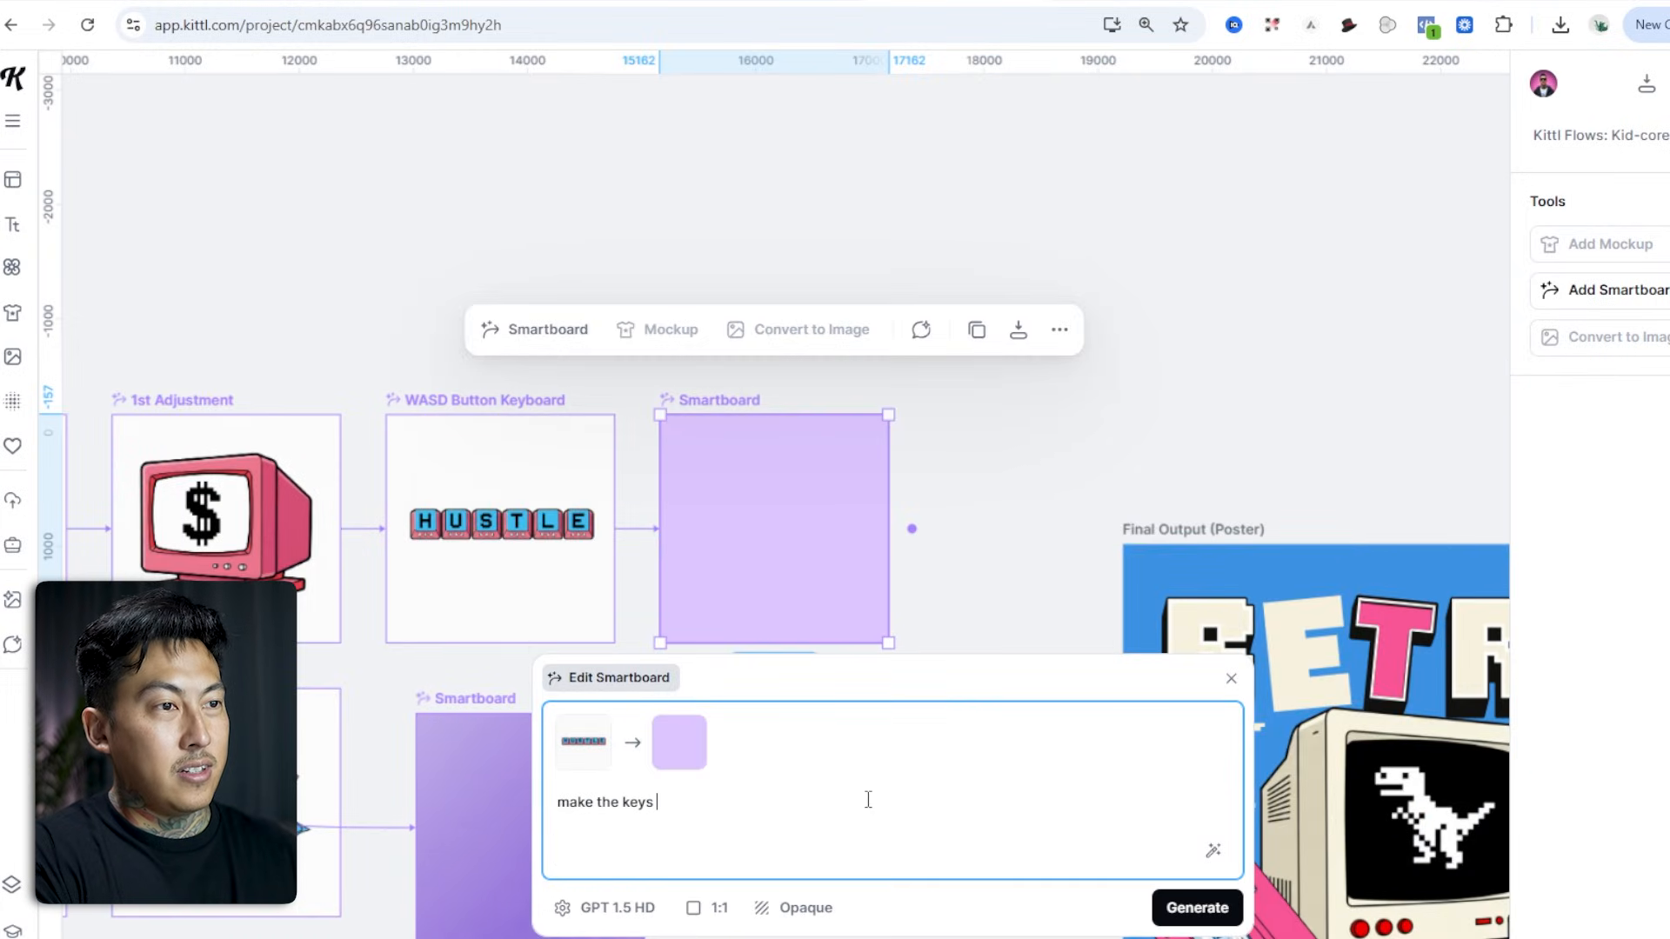
text(says NINJAS instead of HUSTLE)
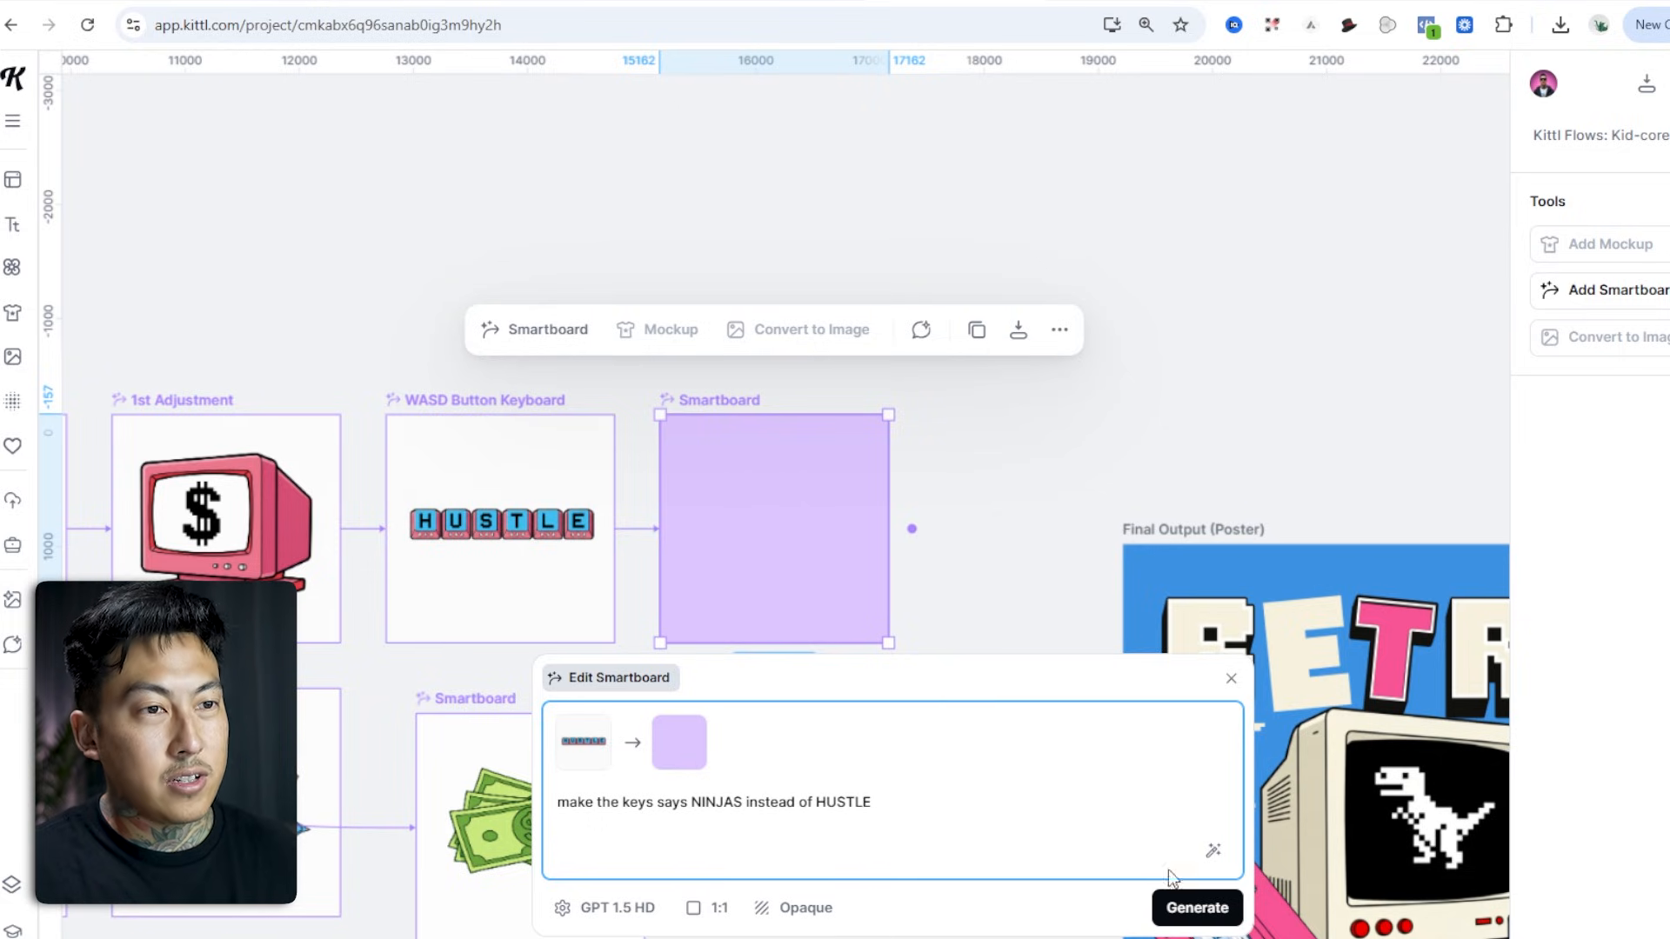
click(1196, 907)
Examine the green dollars smartboard and the wording of the Pixelated Cursor smartboard's prompt.
scroll(939, 782, down, 3)
scroll(939, 783, left, 5)
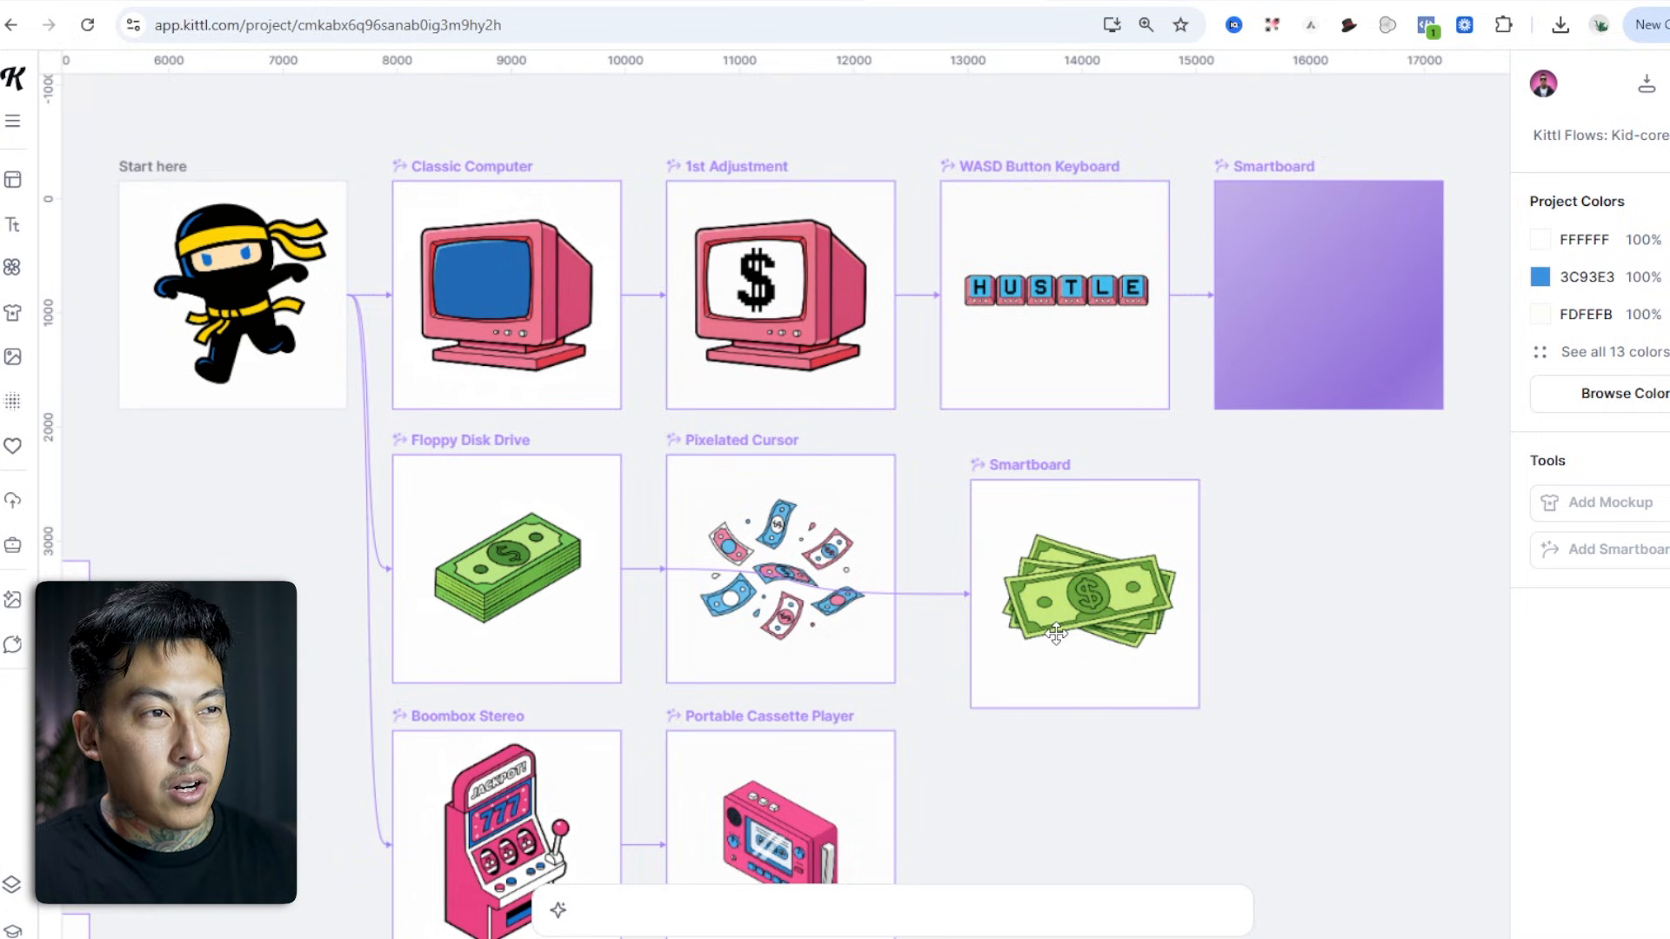
click(1040, 470)
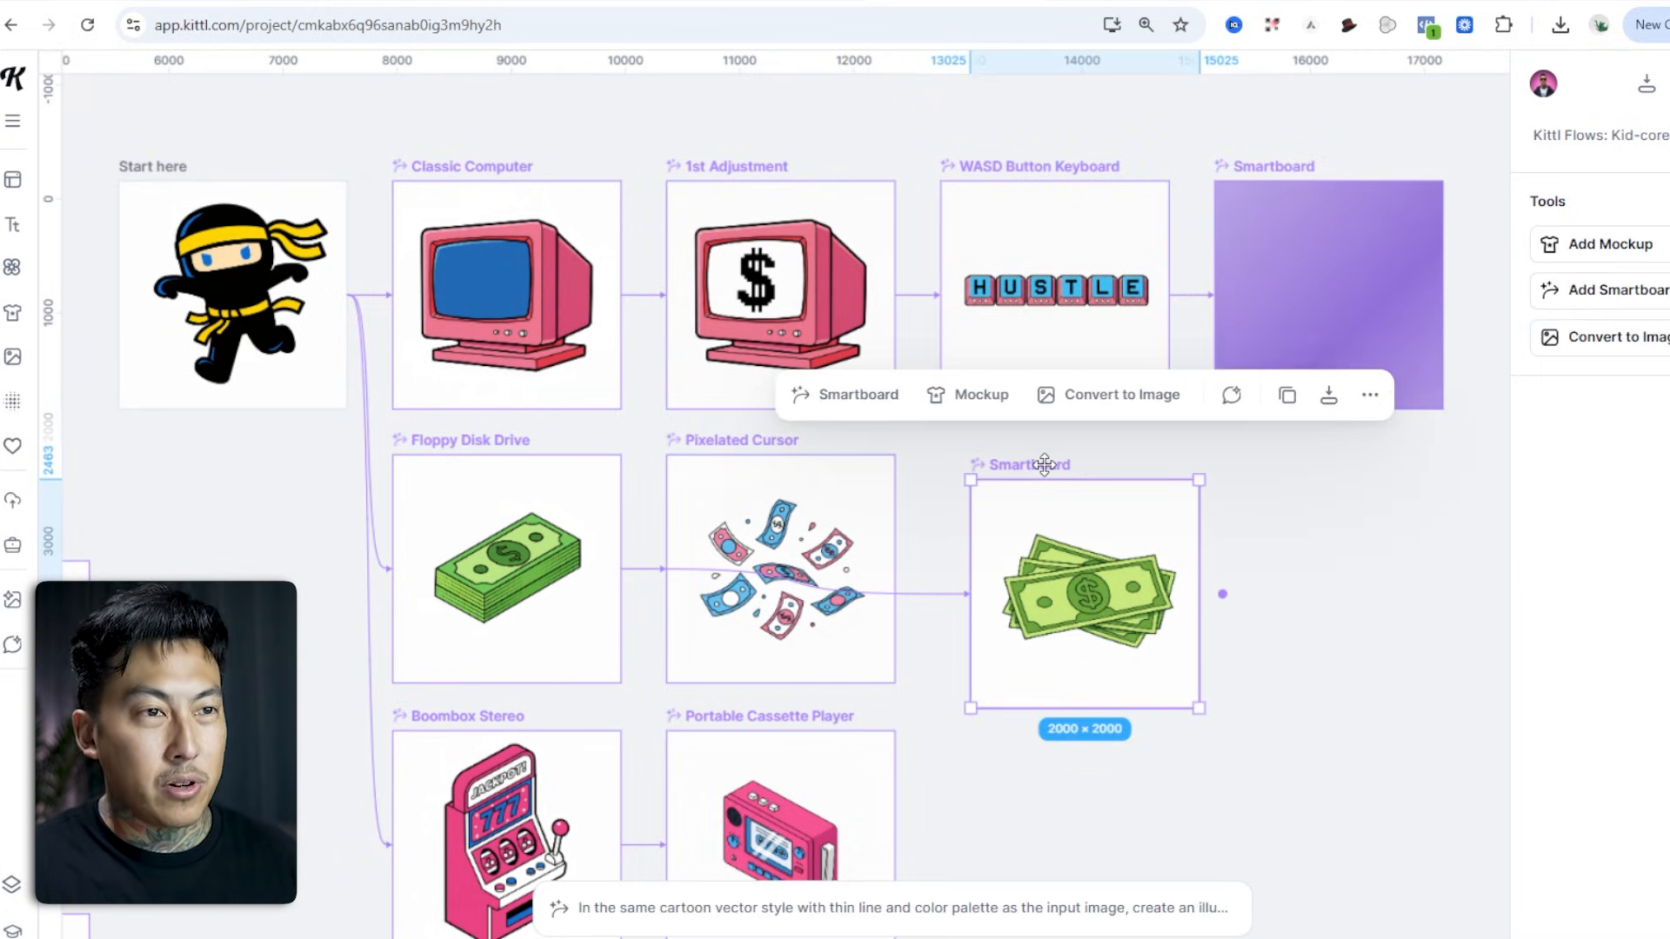
click(767, 448)
click(818, 904)
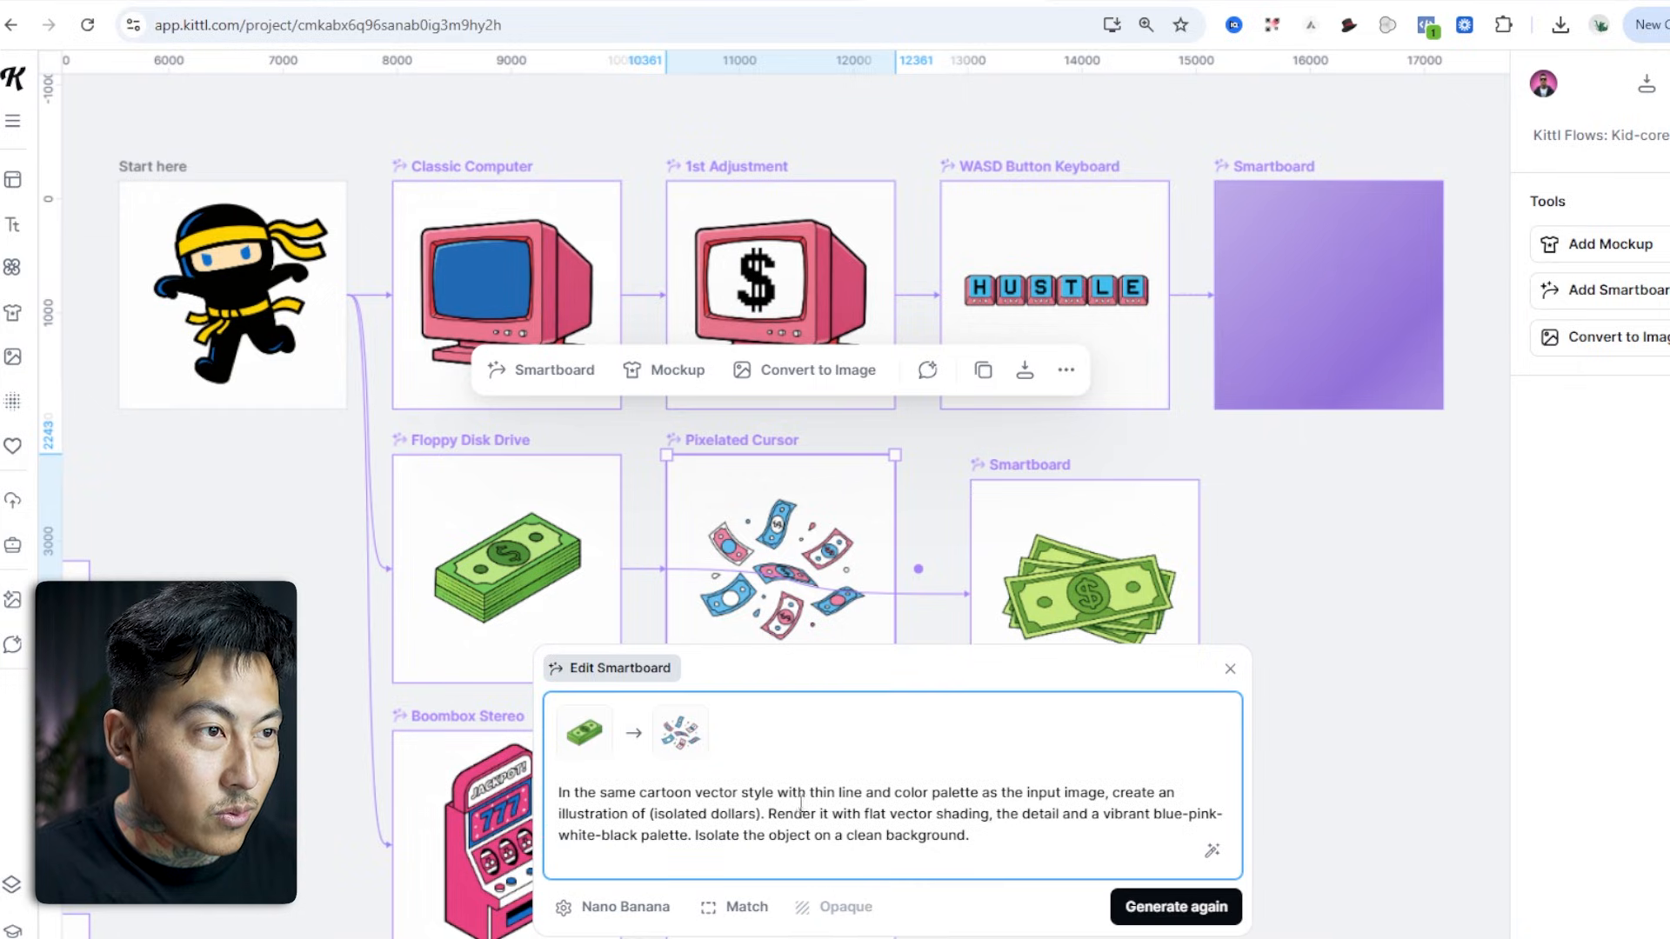
double_click(661, 814)
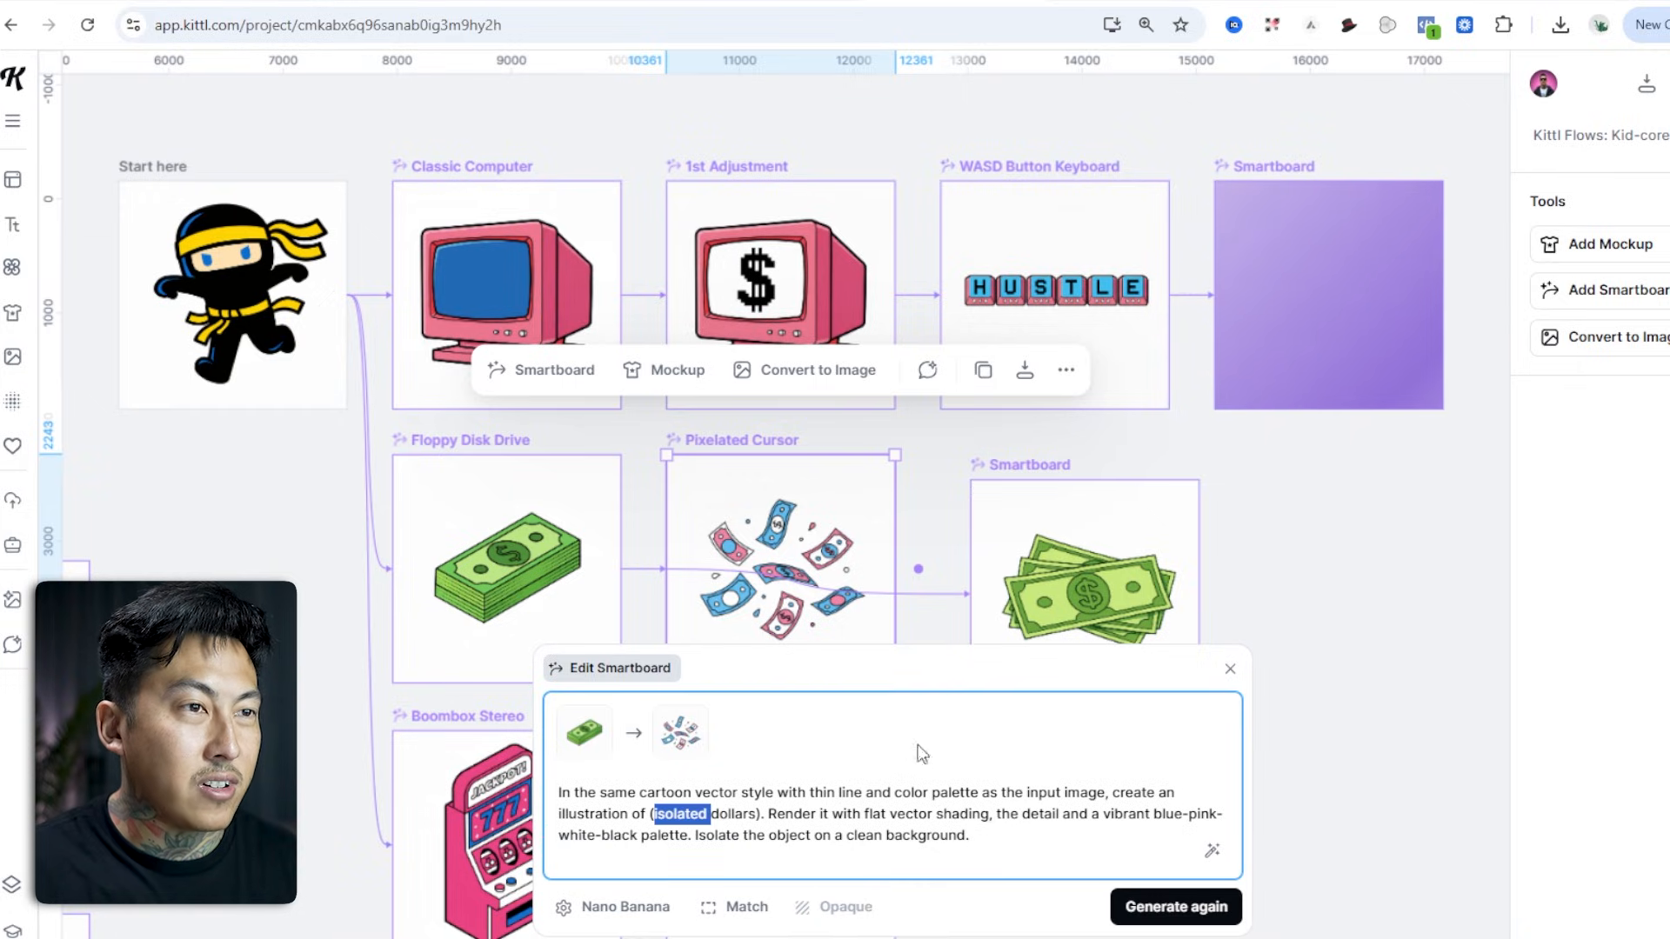
click(957, 532)
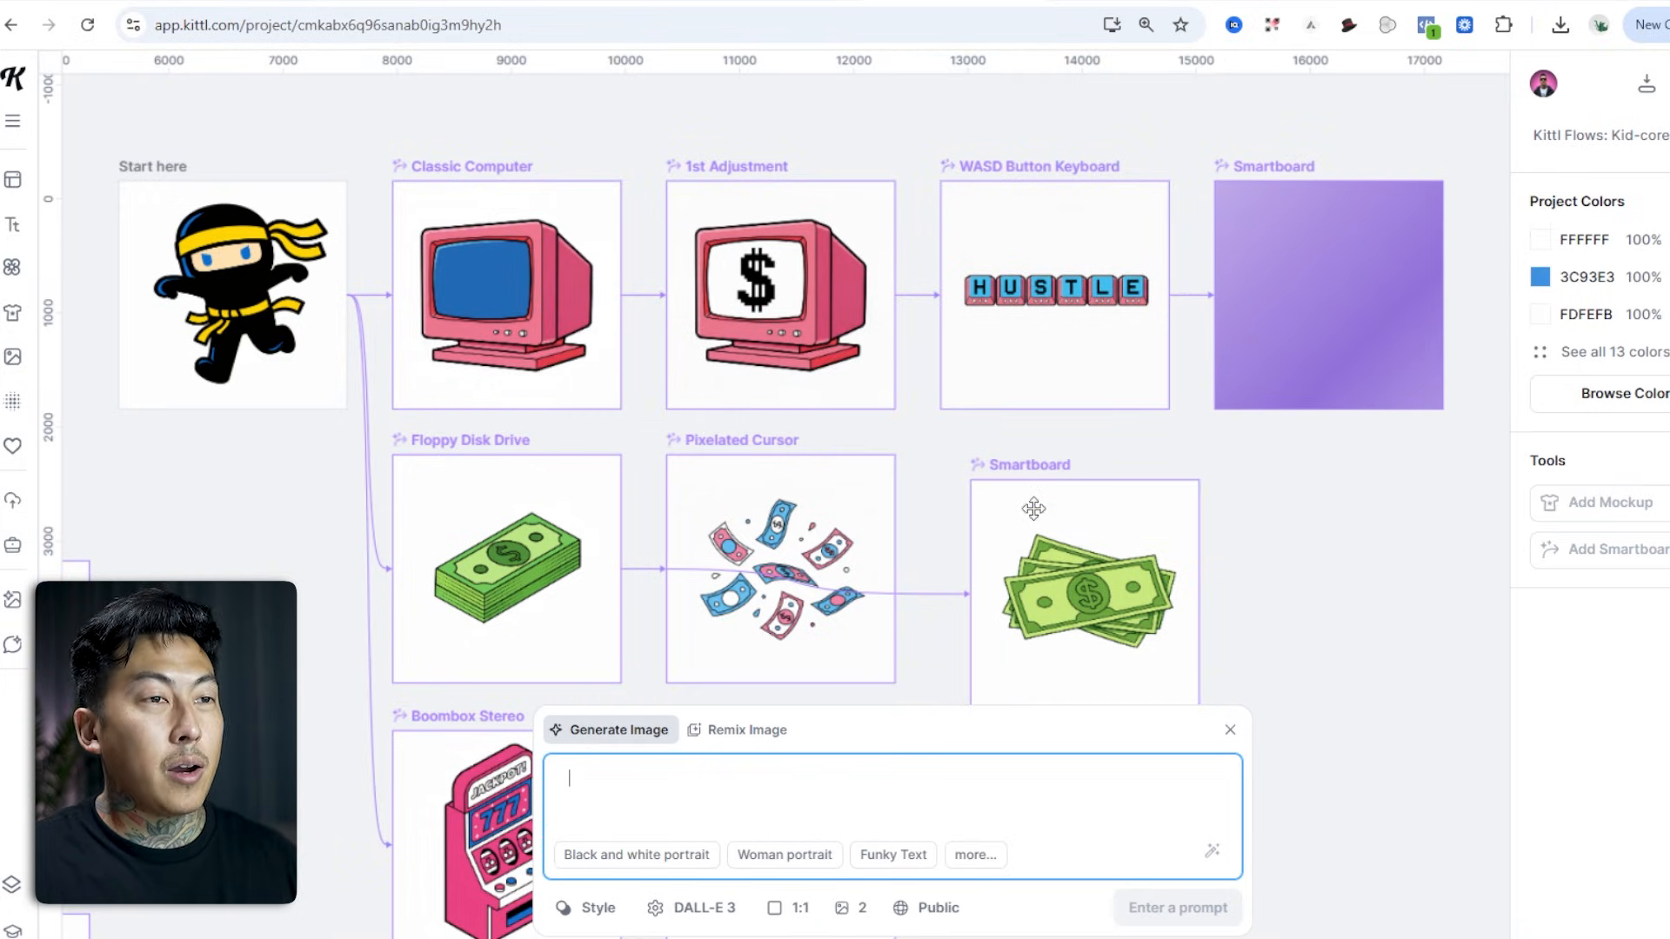
click(1054, 467)
click(1224, 600)
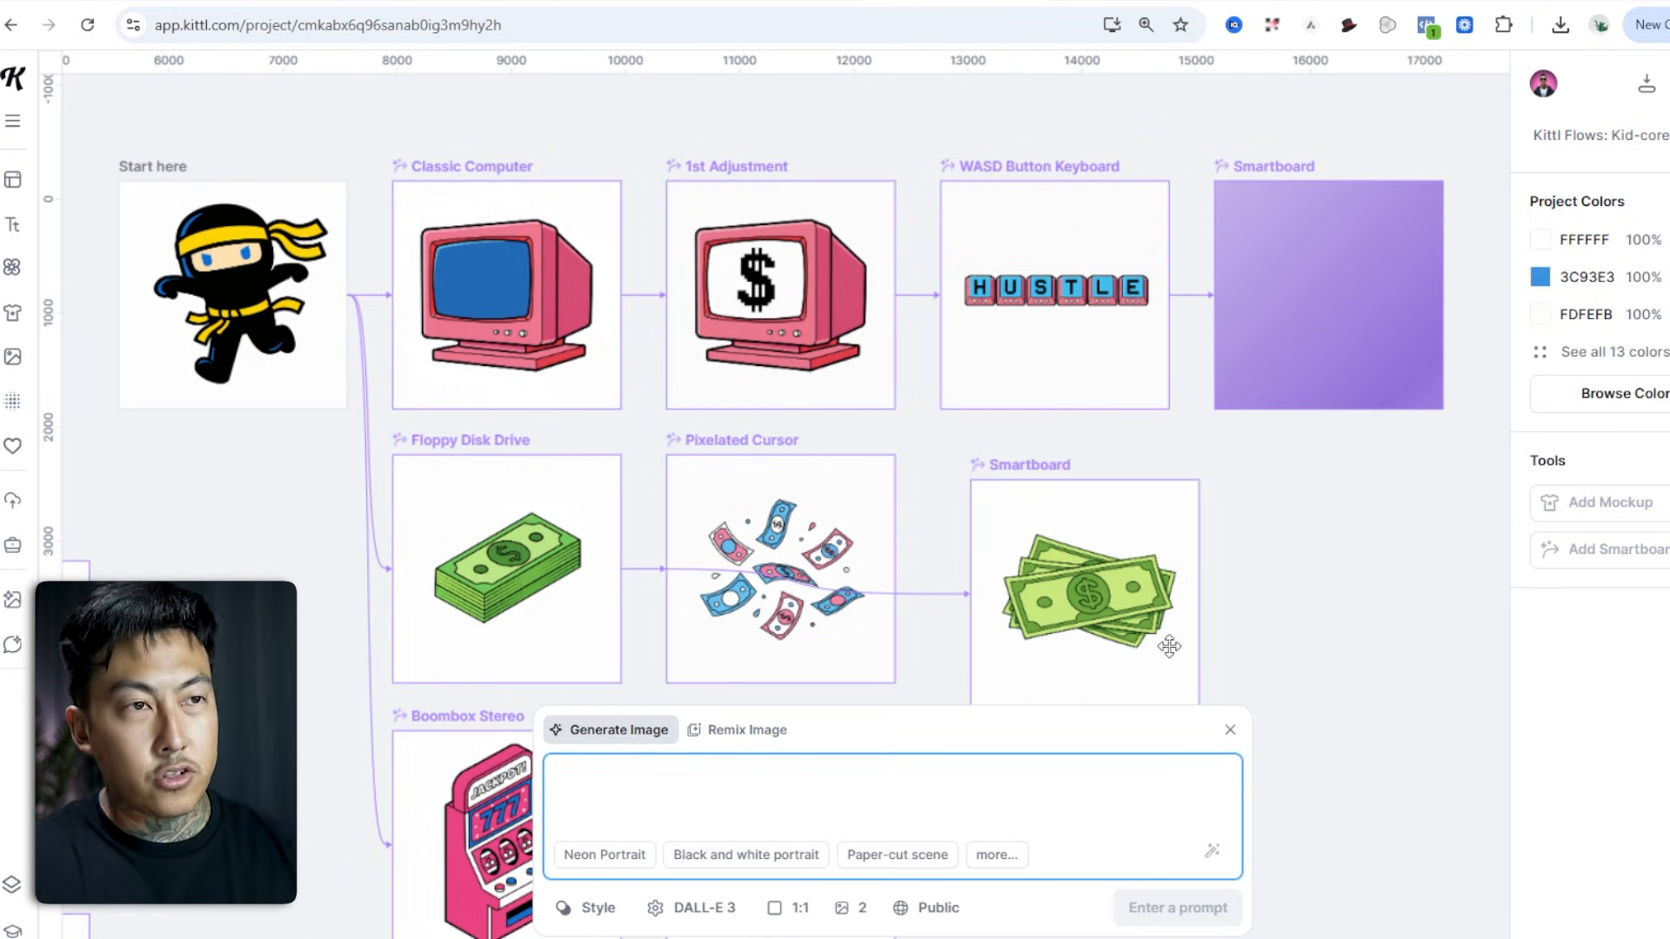
click(1231, 732)
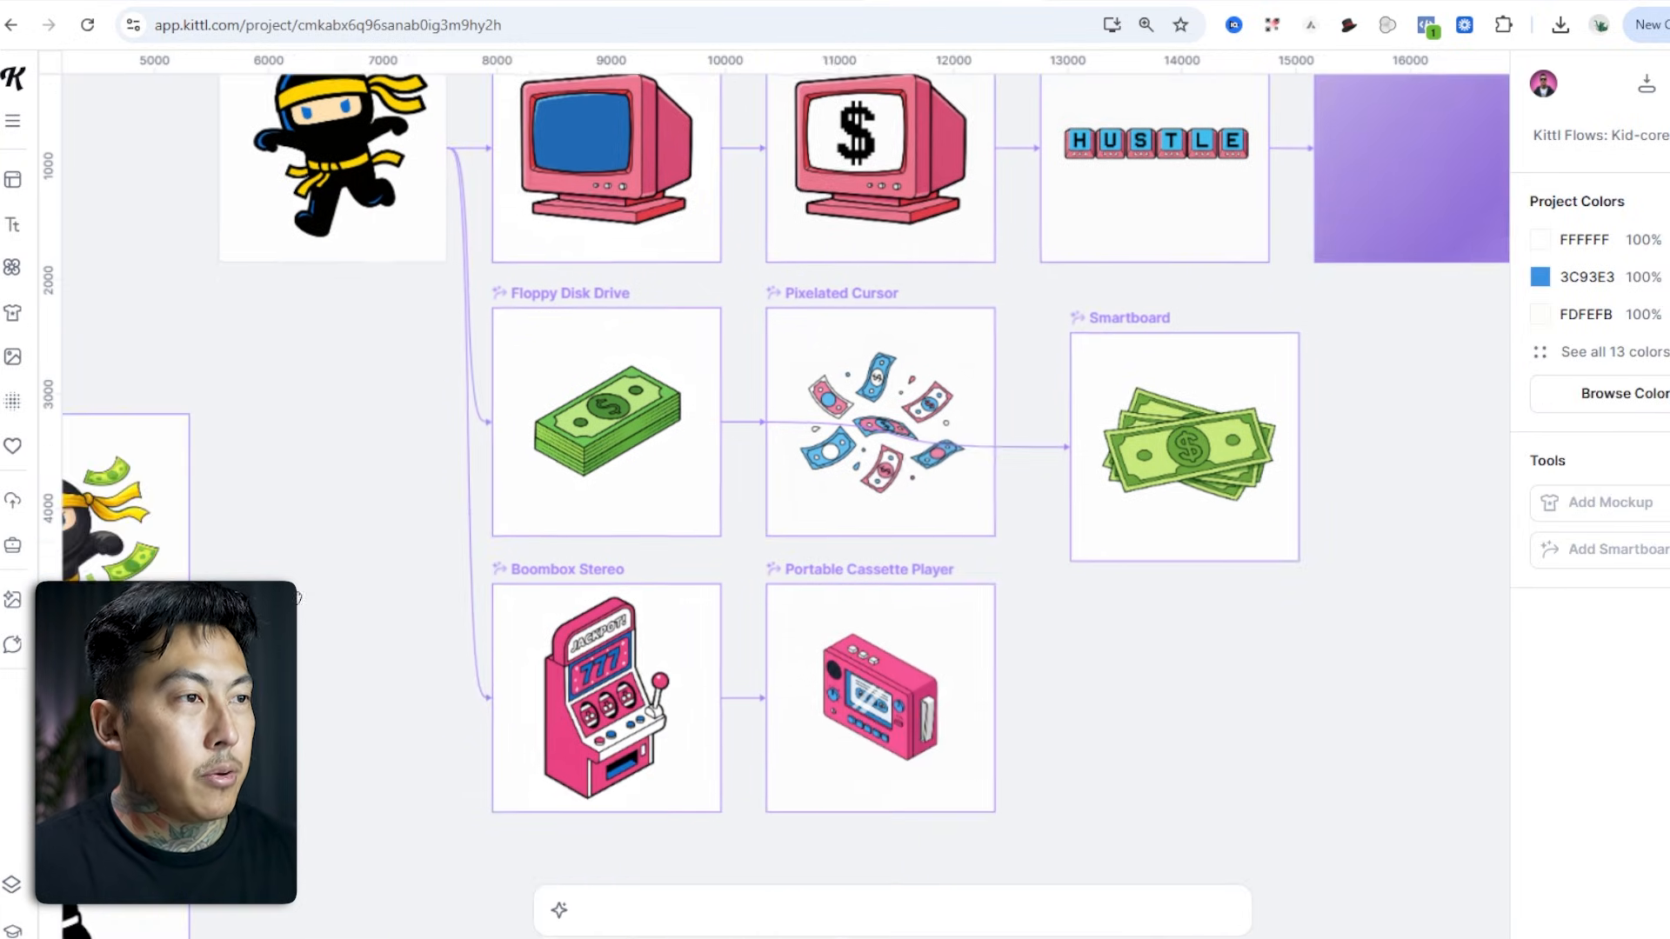
Delete the Portable Cassette Player smartboard.
scroll(722, 749, down, 3)
scroll(722, 750, left, 2)
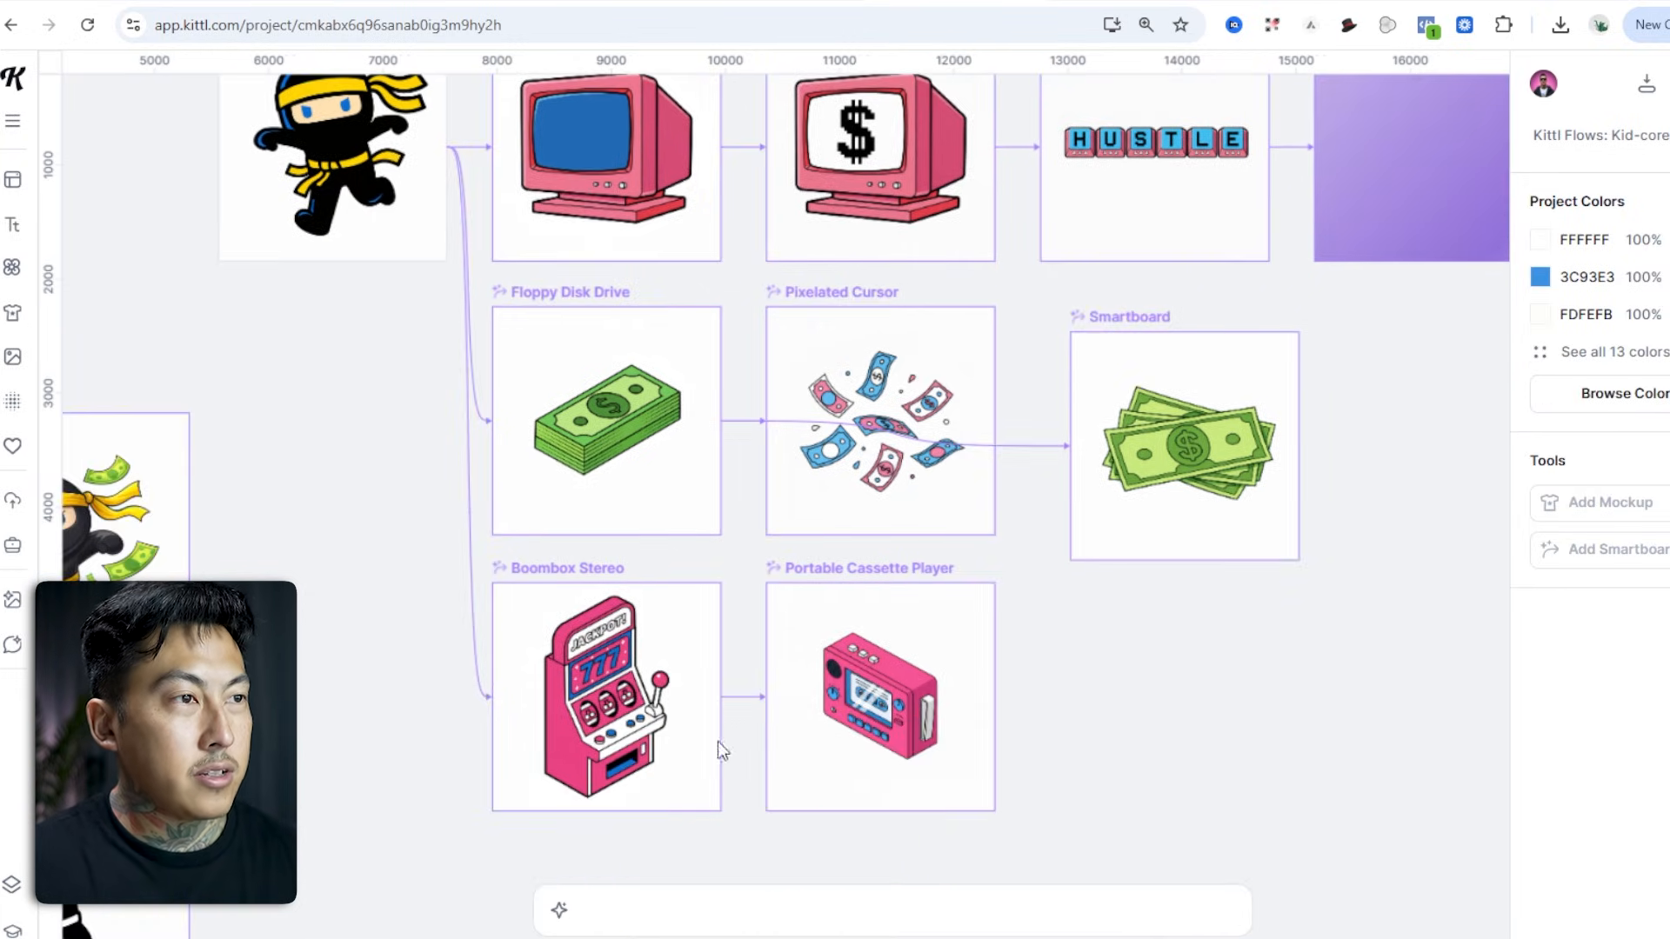
click(827, 569)
click(1208, 801)
click(843, 564)
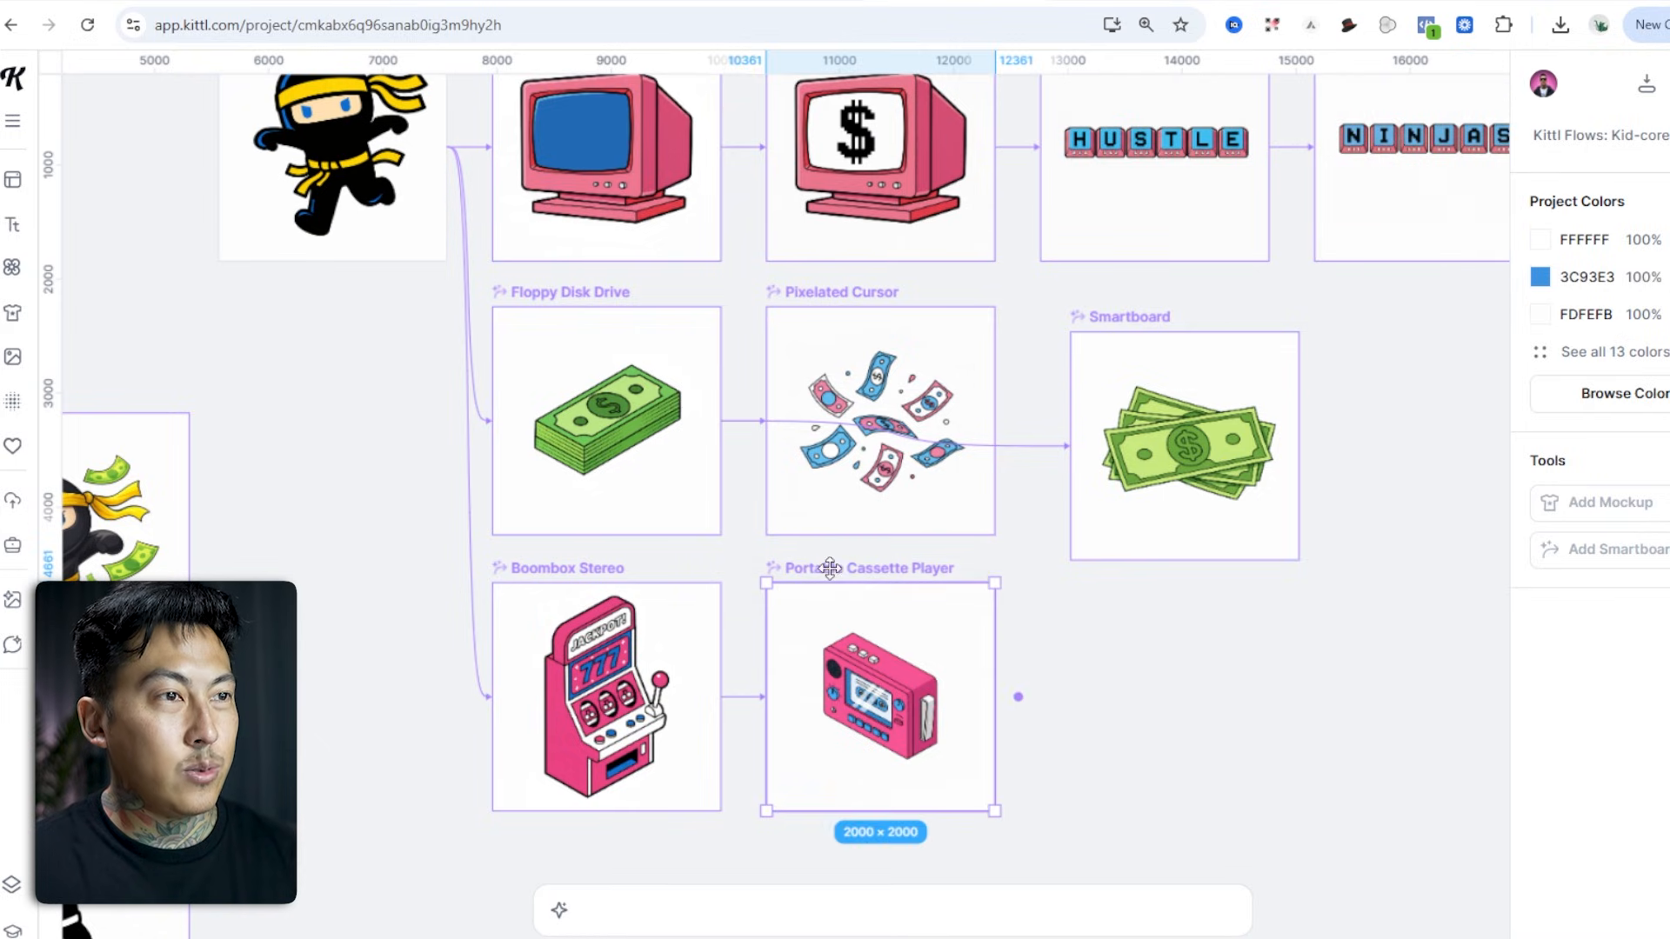
key(Delete)
Move the Final Output (Poster) artboard closer to the smartboards.
scroll(978, 612, down, 5)
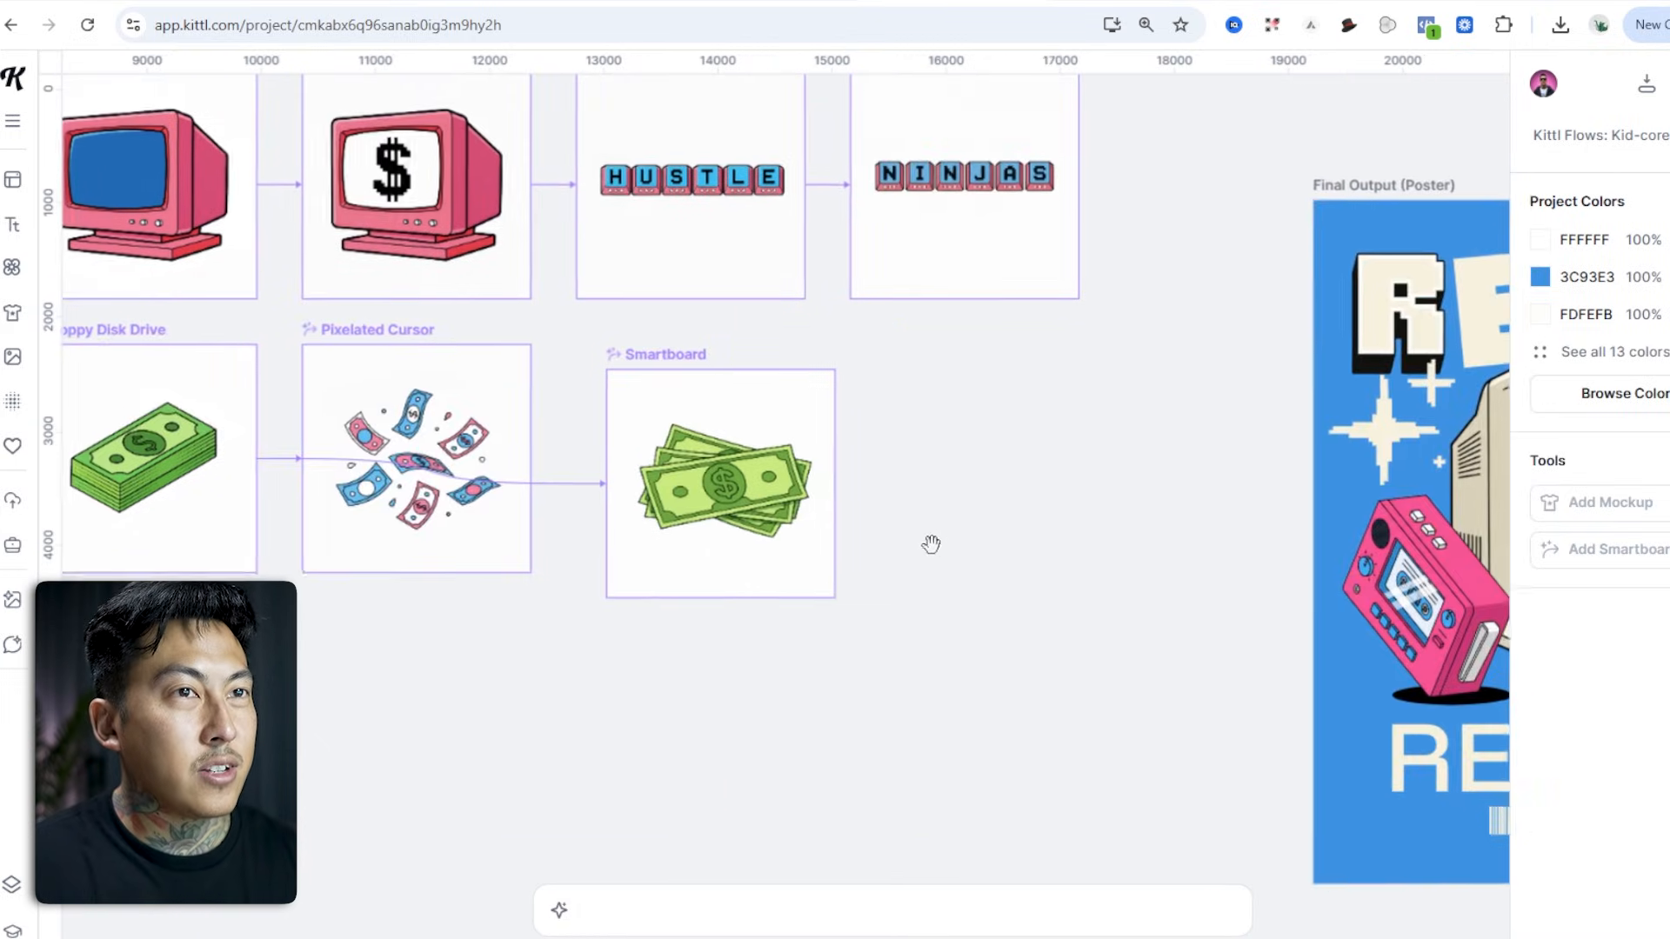
drag(1113, 457, 876, 503)
click(1094, 363)
drag(1094, 364, 1024, 270)
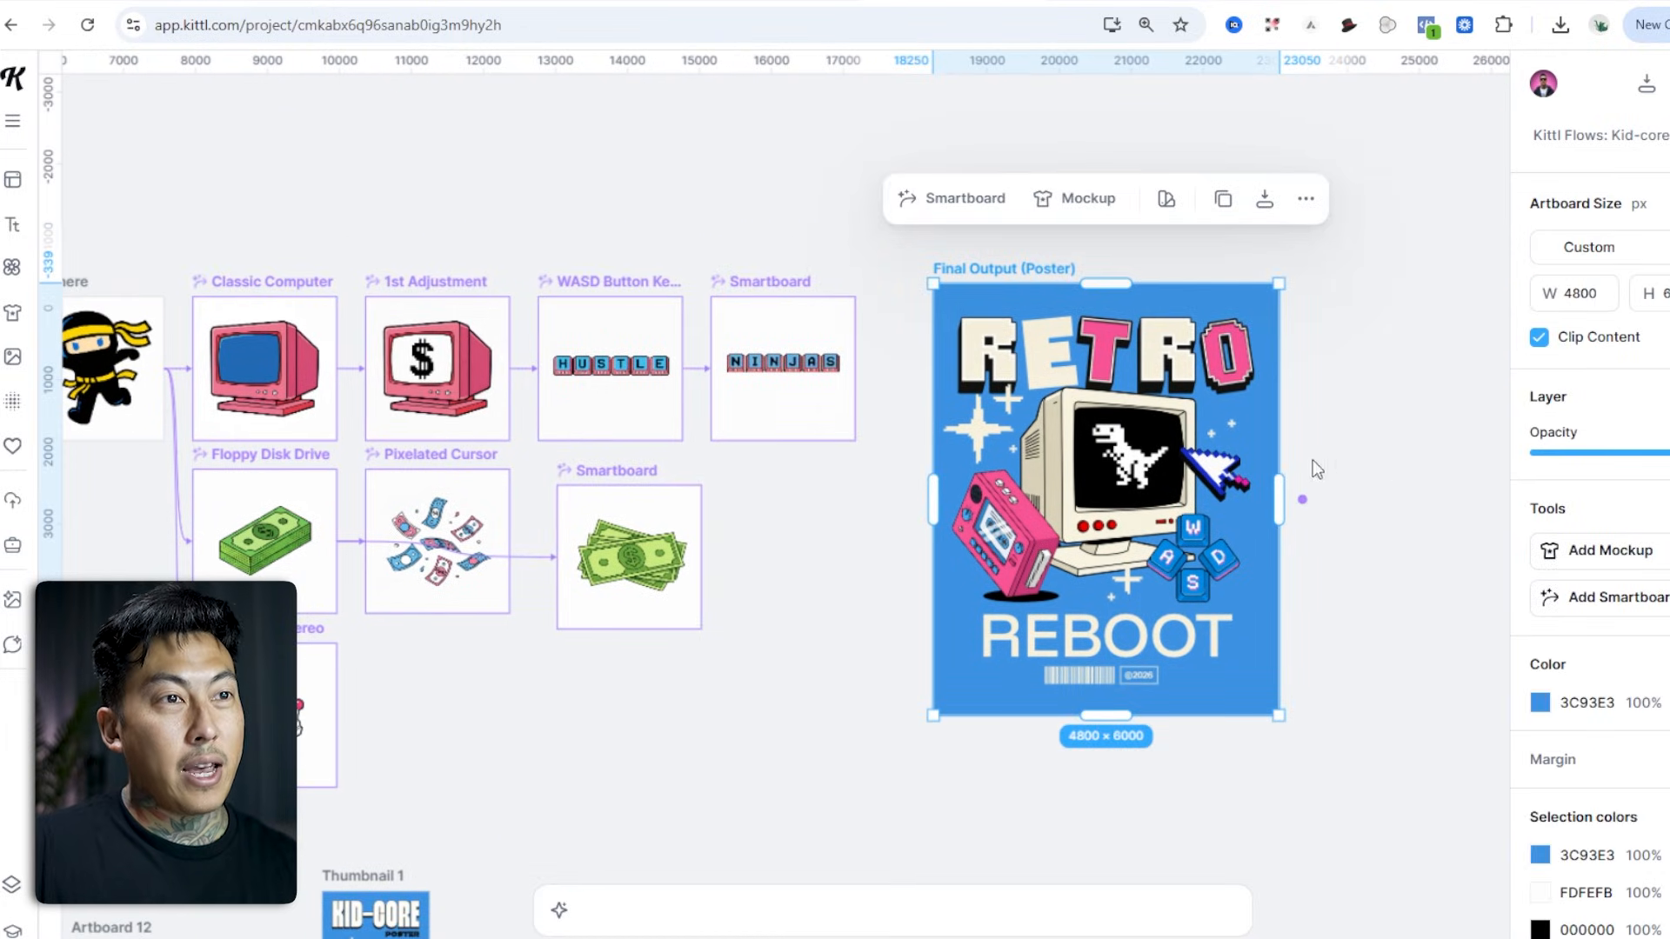
Move the computer, cassette player, keys and sparkle graphics off the poster, leaving only the text on it.
click(1087, 472)
mouse_move(1087, 472)
mouse_down()
mouse_move(1107, 499)
mouse_move(1087, 438)
mouse_up()
drag(1044, 610, 1413, 397)
Change the letters of the poster's RETRO title one by one to H, U, S, T, L.
click(999, 345)
double_click(996, 349)
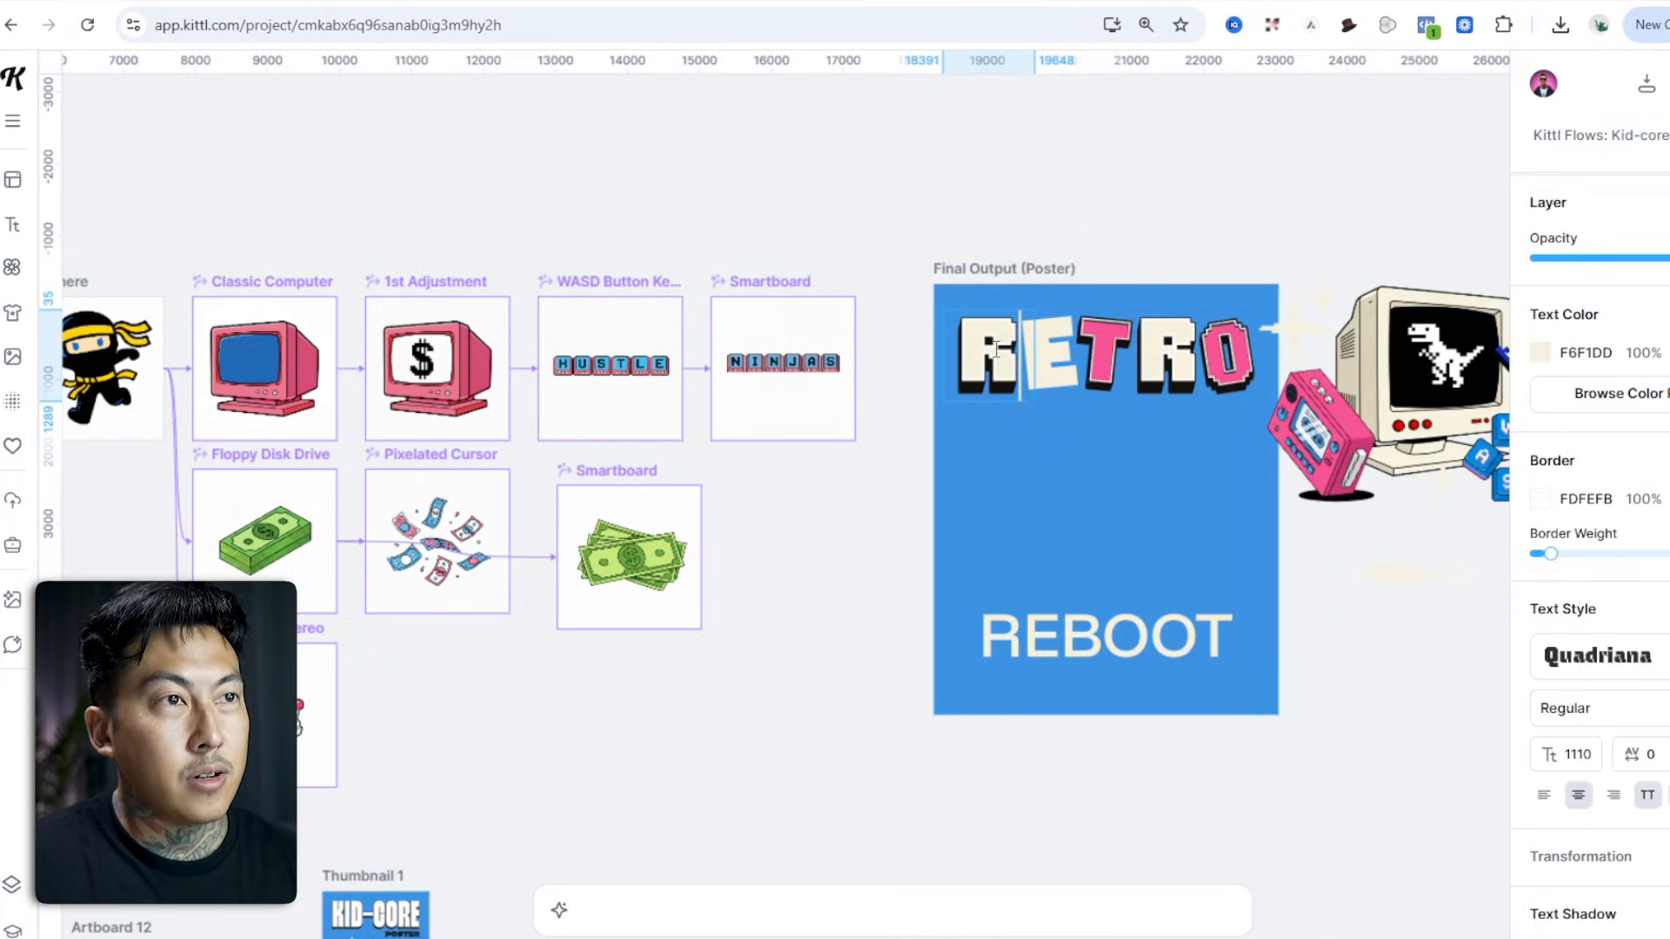
double_click(990, 346)
text(H)
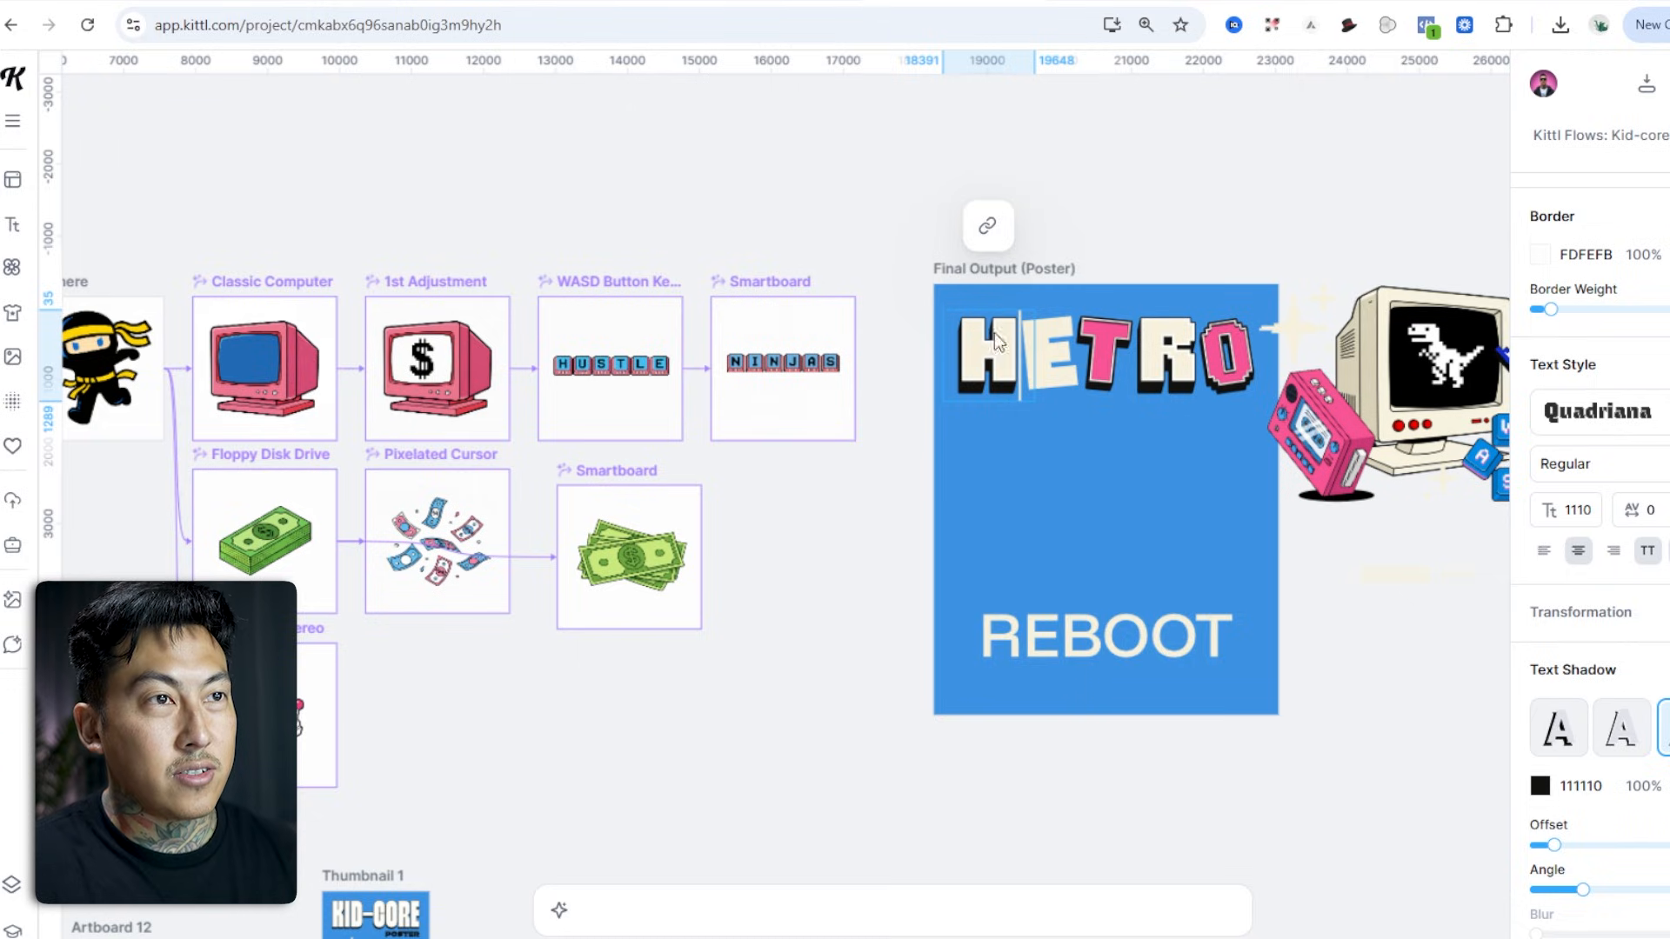
key(Escape)
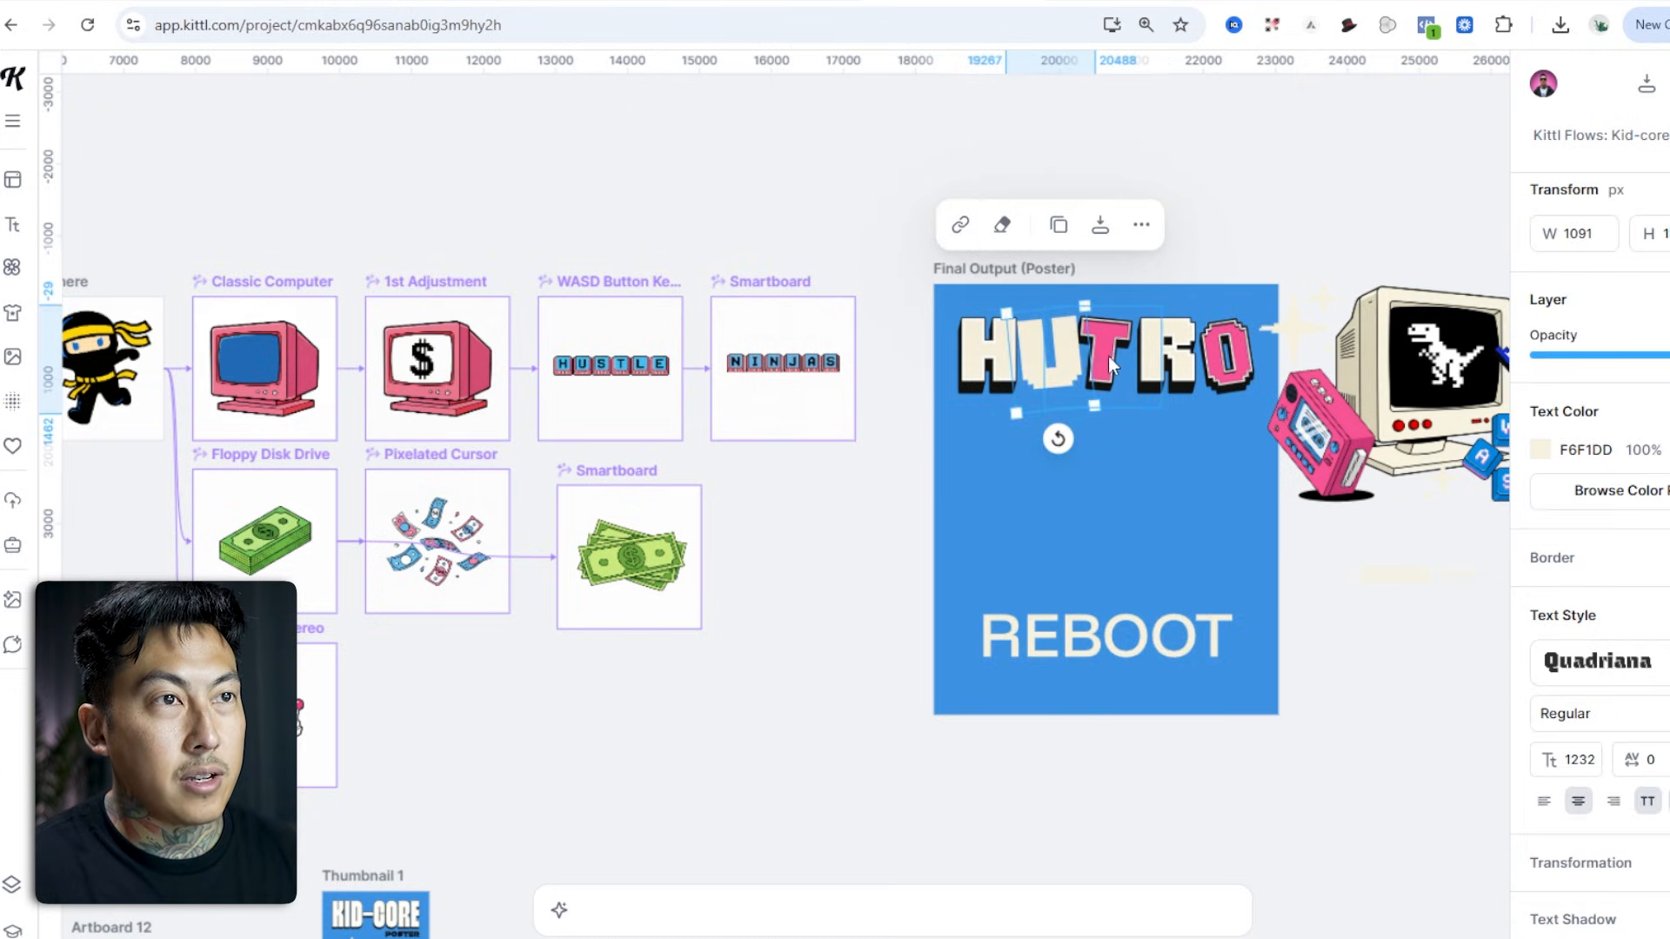
click(1115, 346)
double_click(1115, 346)
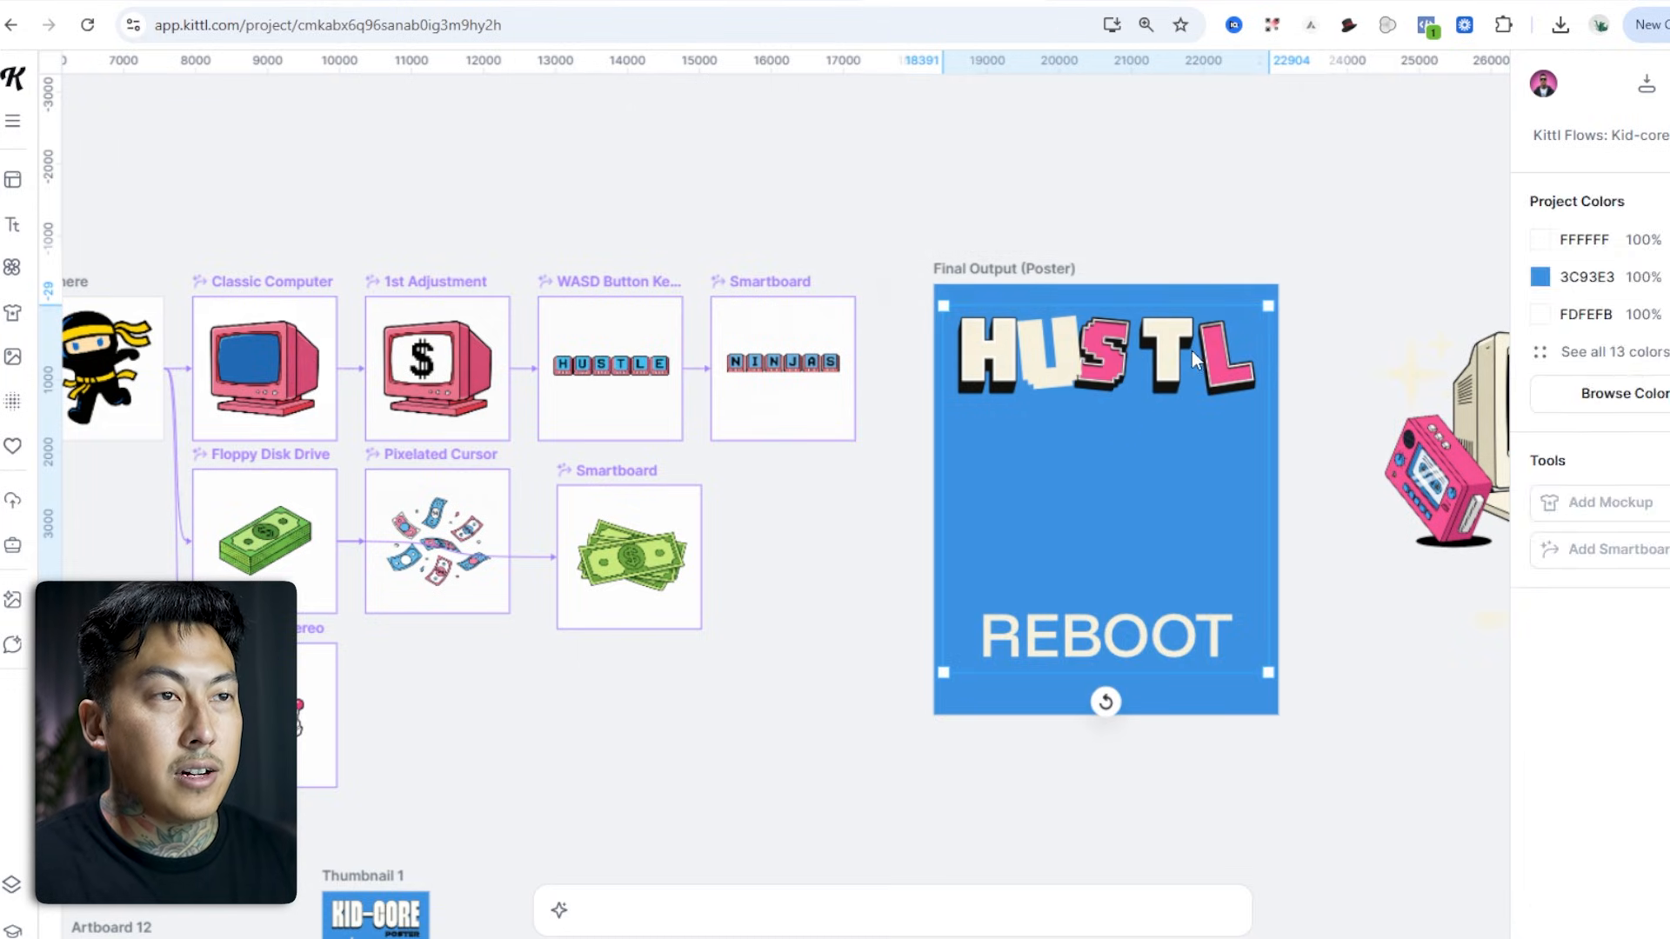
Ungroup the title from the REBOOT text and scale the HUSTL letters down to about 3244 px wide.
right_click(1131, 341)
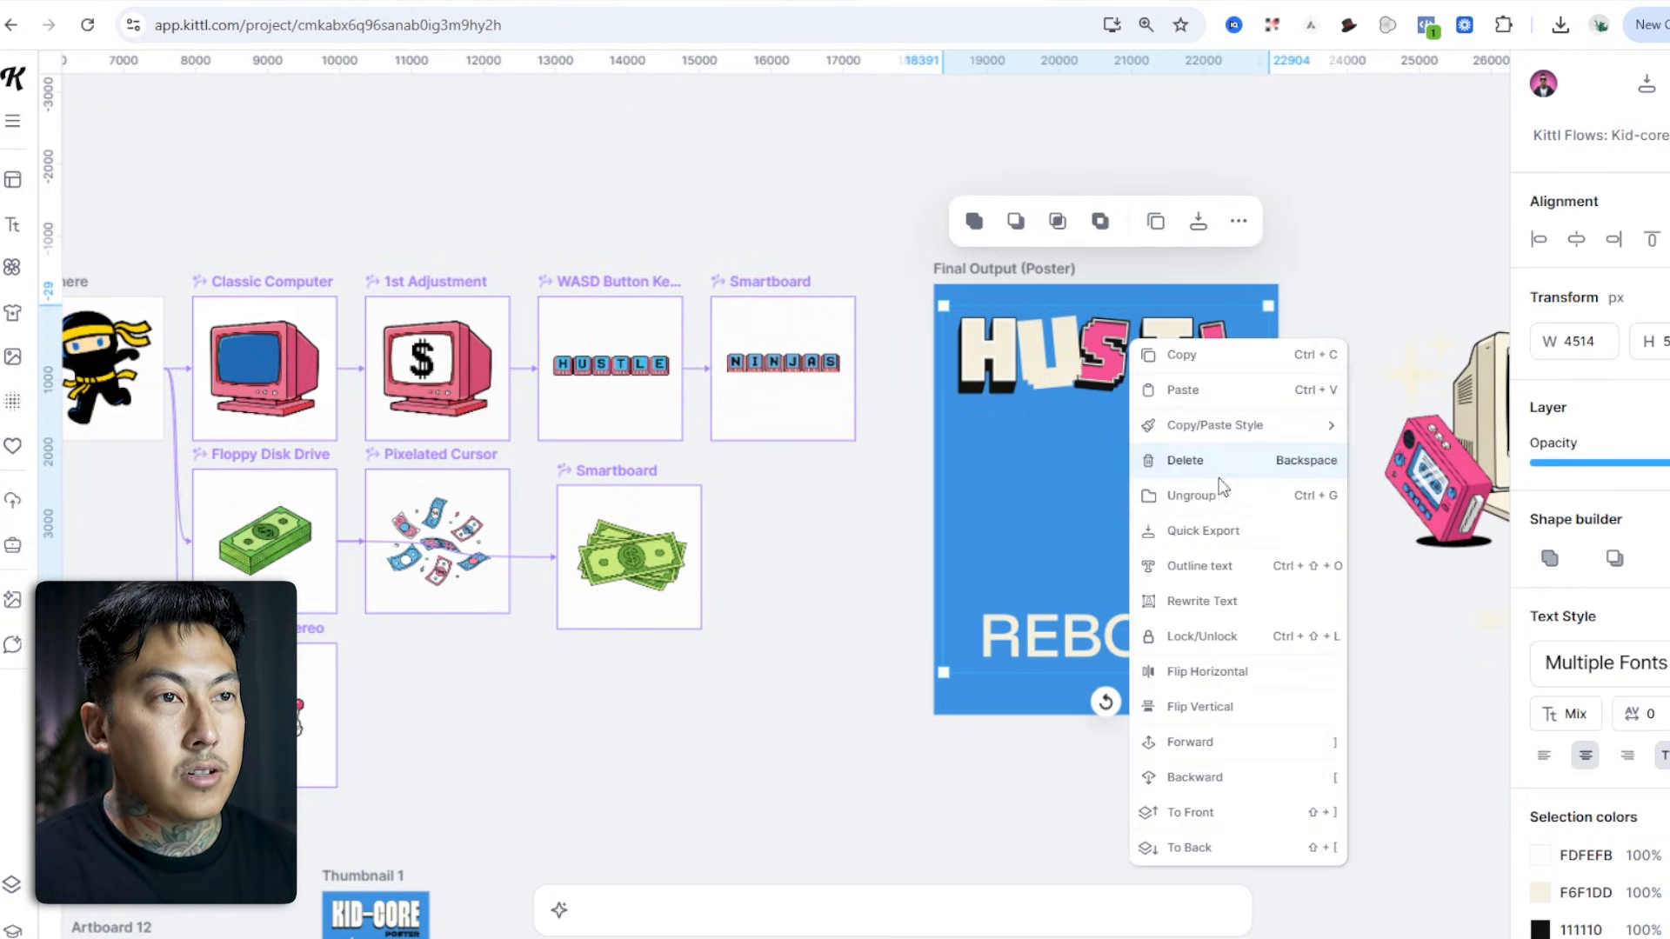
click(1209, 494)
click(1168, 357)
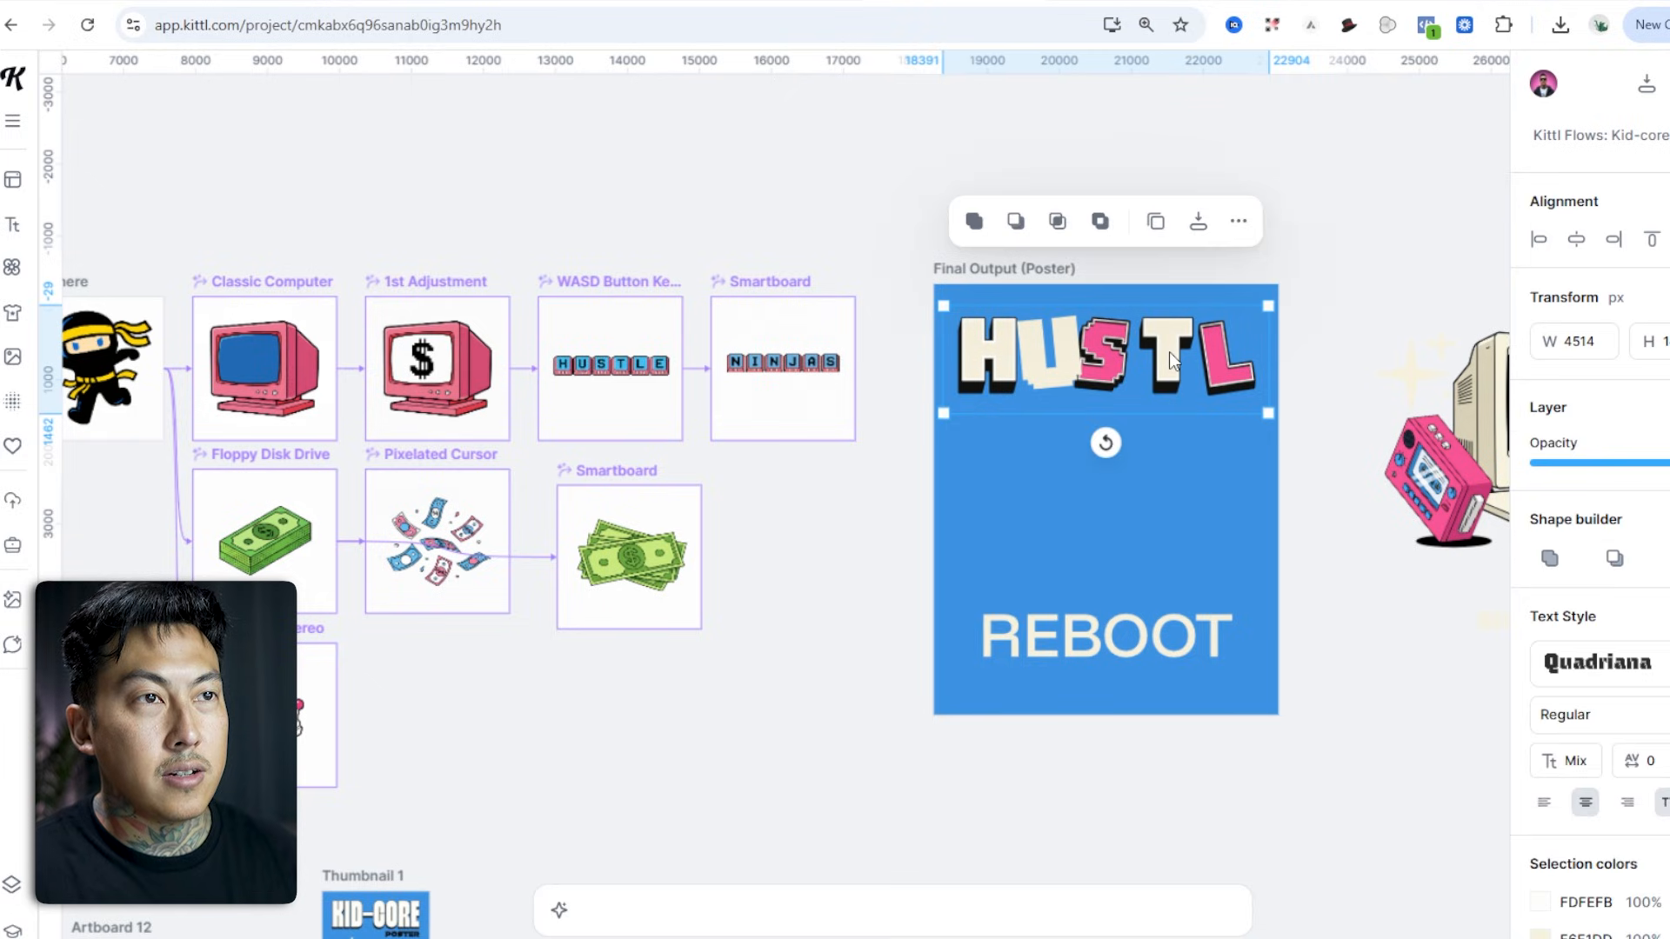
drag(1261, 415, 1173, 380)
click(1140, 330)
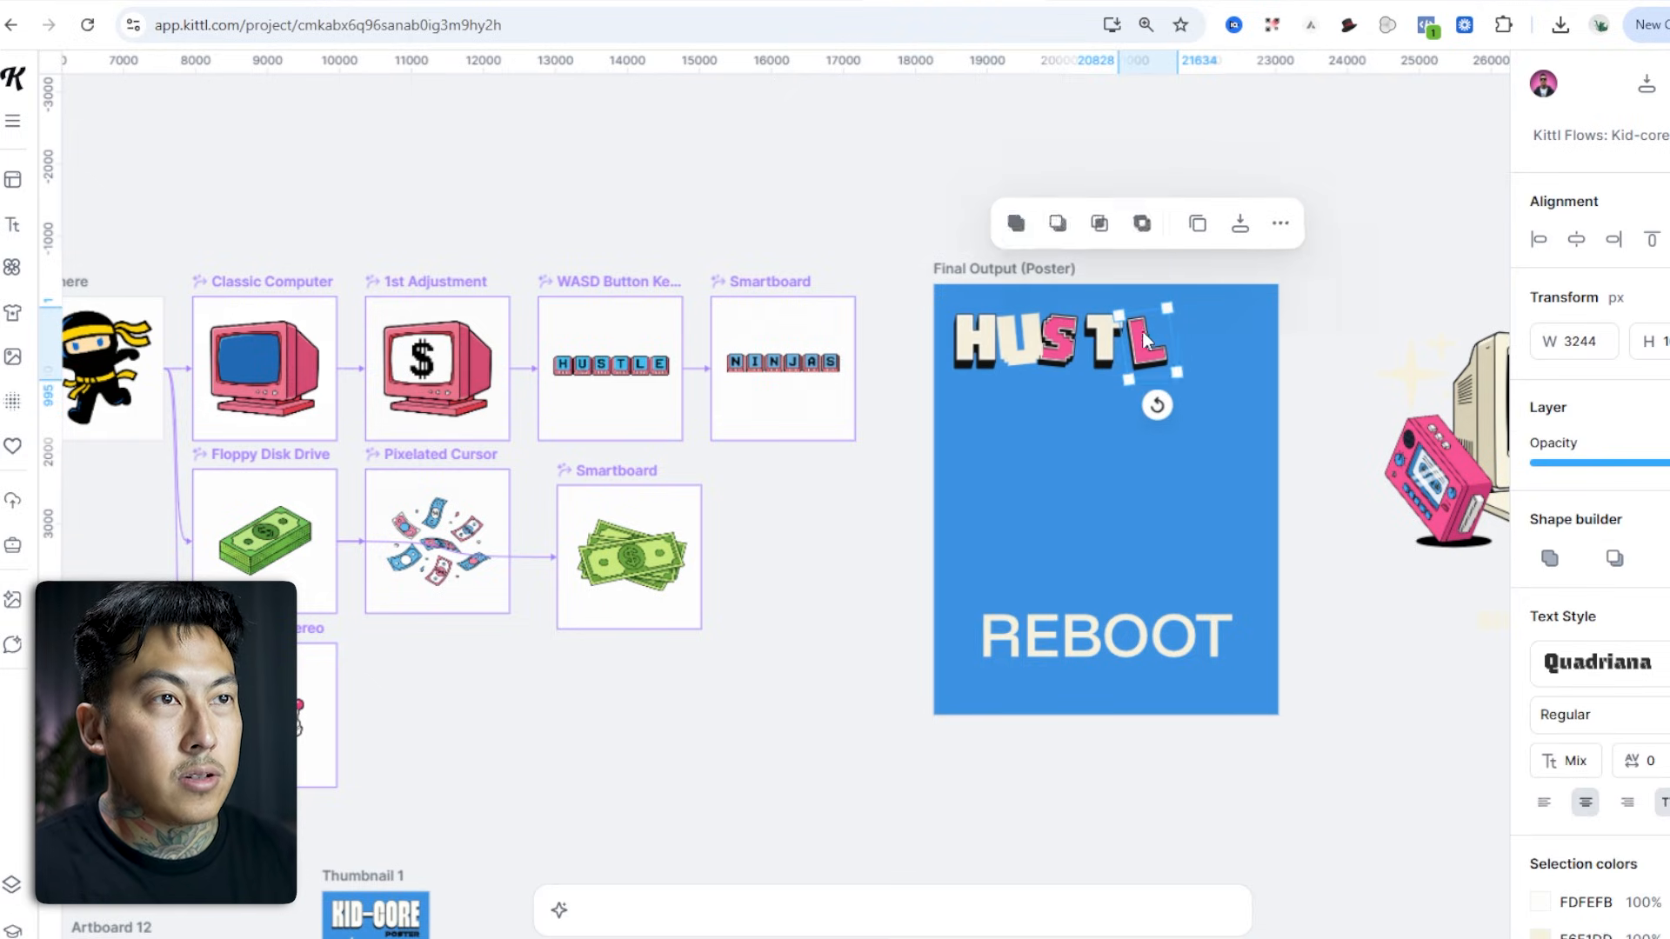
Ungroup the HUSTL title on the poster into separate letters.
key(ctrl+v)
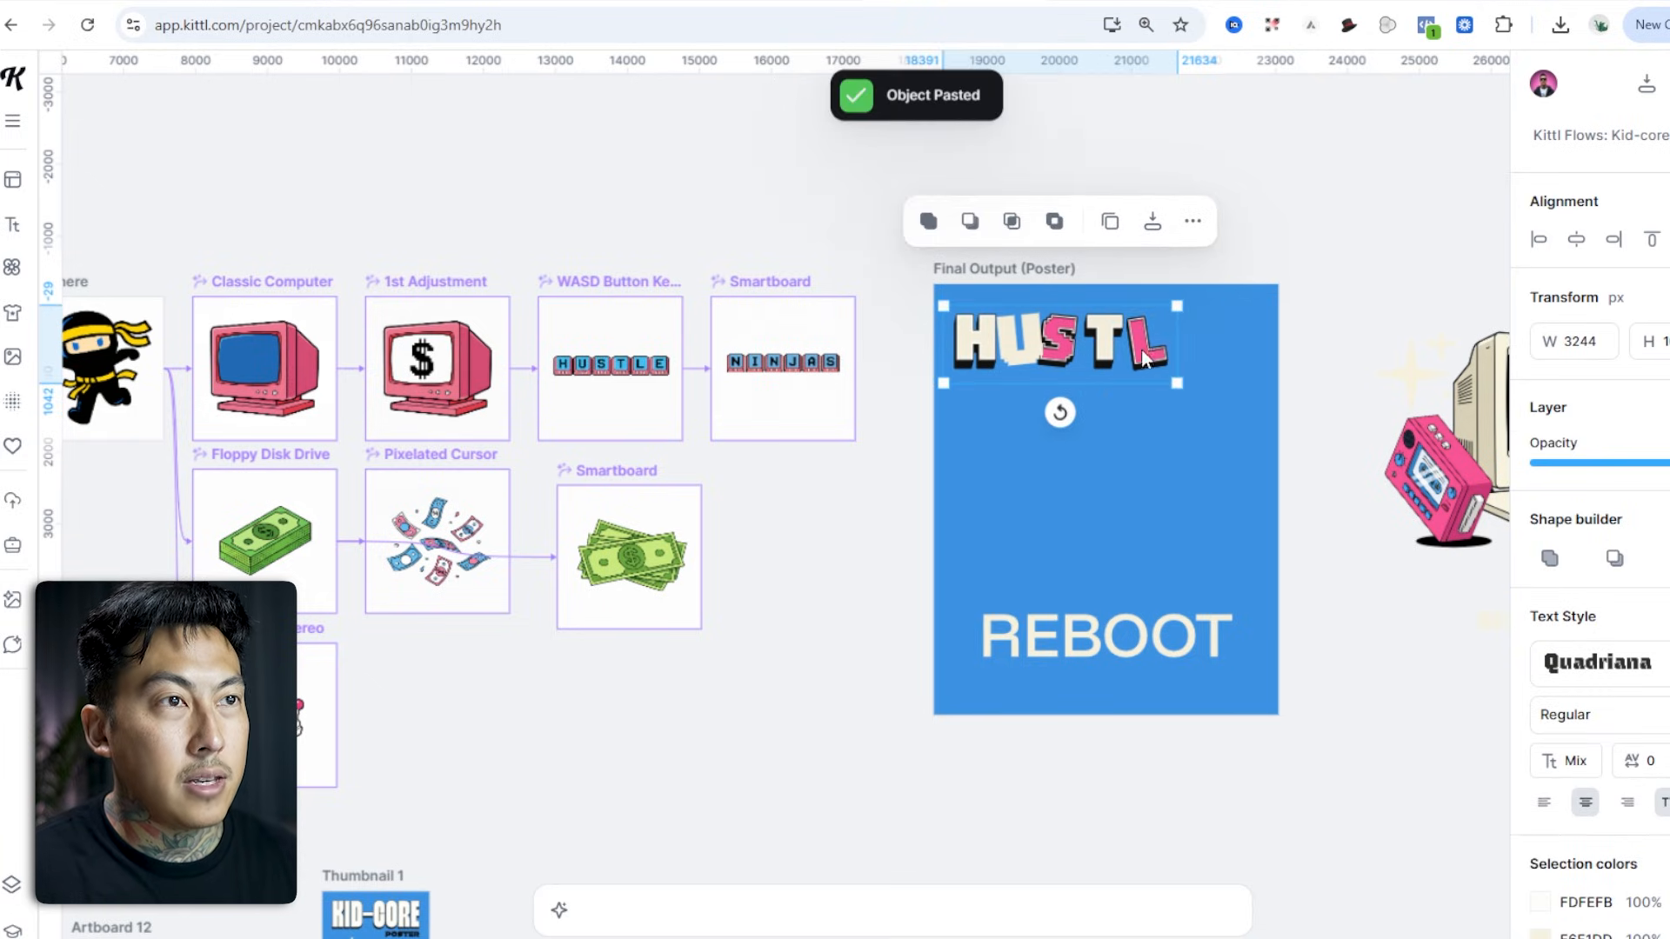
mouse_move(1119, 334)
mouse_down()
mouse_move(1138, 356)
mouse_move(1114, 340)
mouse_up()
right_click(1114, 340)
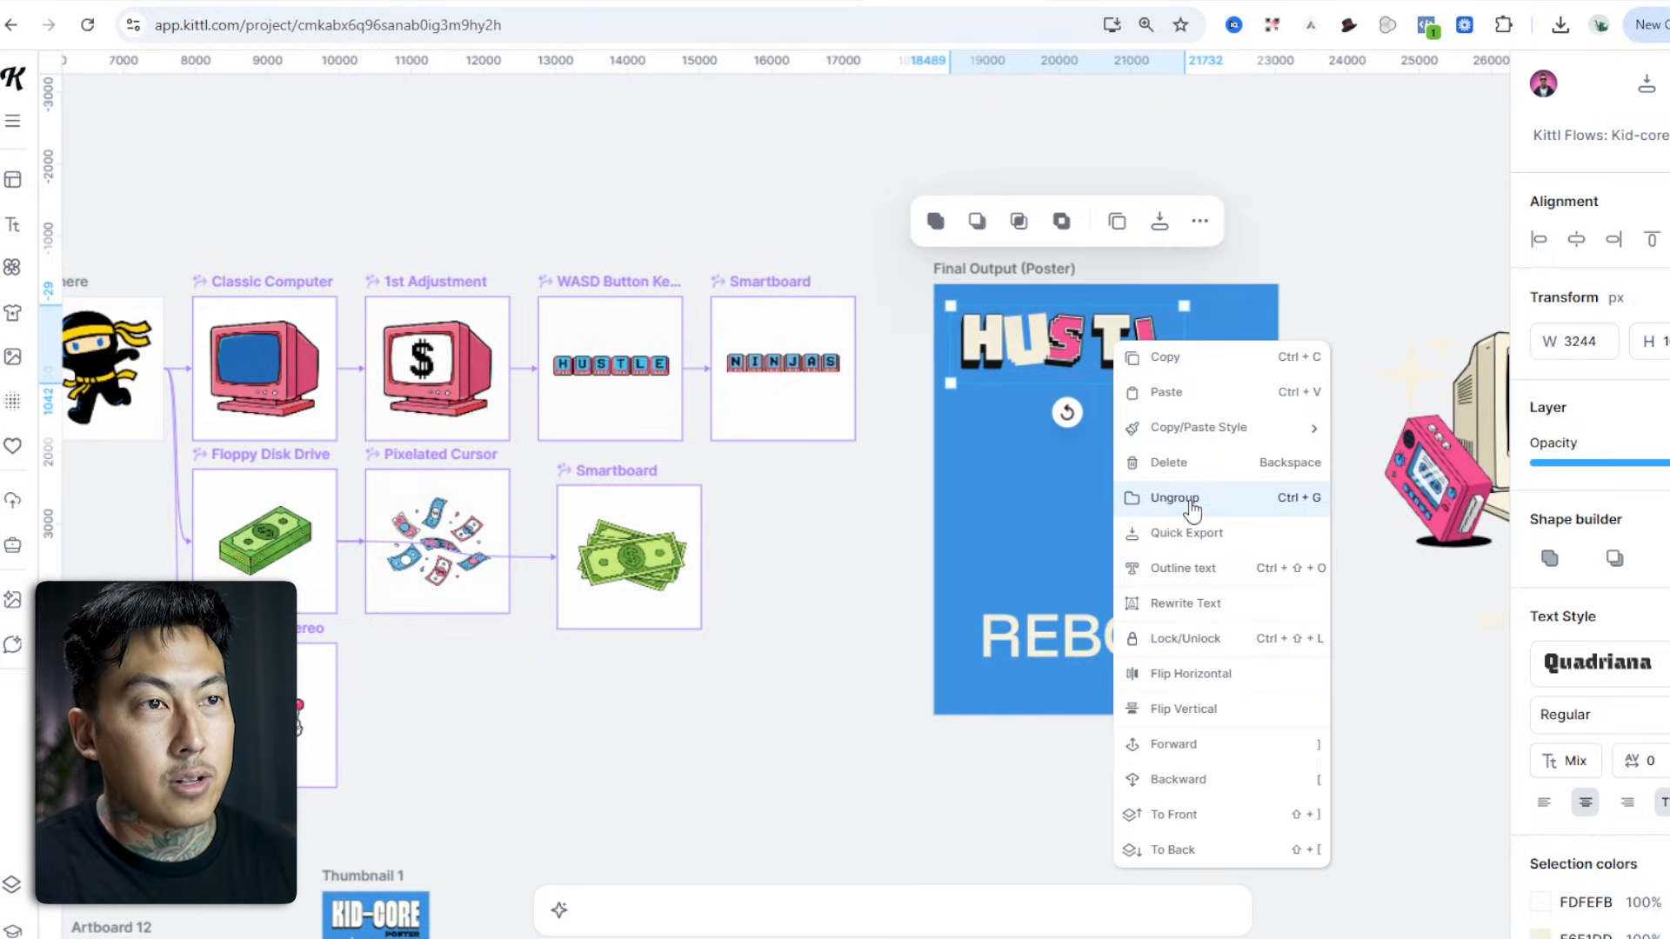
click(1156, 424)
scroll(1121, 349, up, 3)
Duplicate the letter U, place the copy after the L, and change it to E.
click(1124, 350)
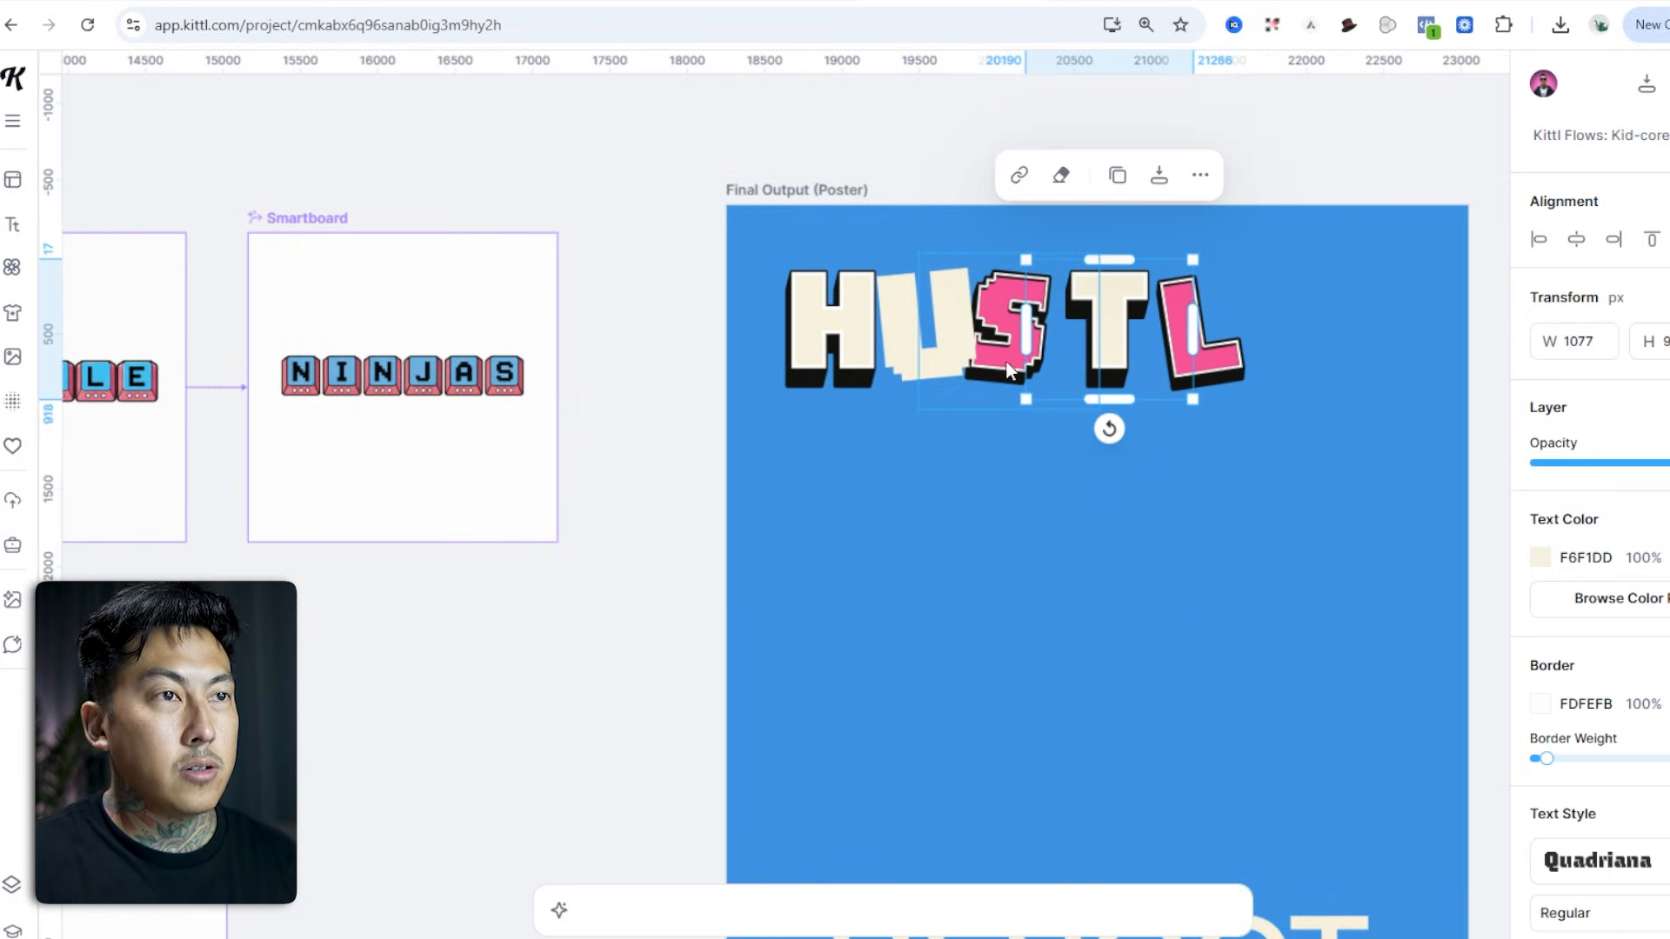
click(956, 369)
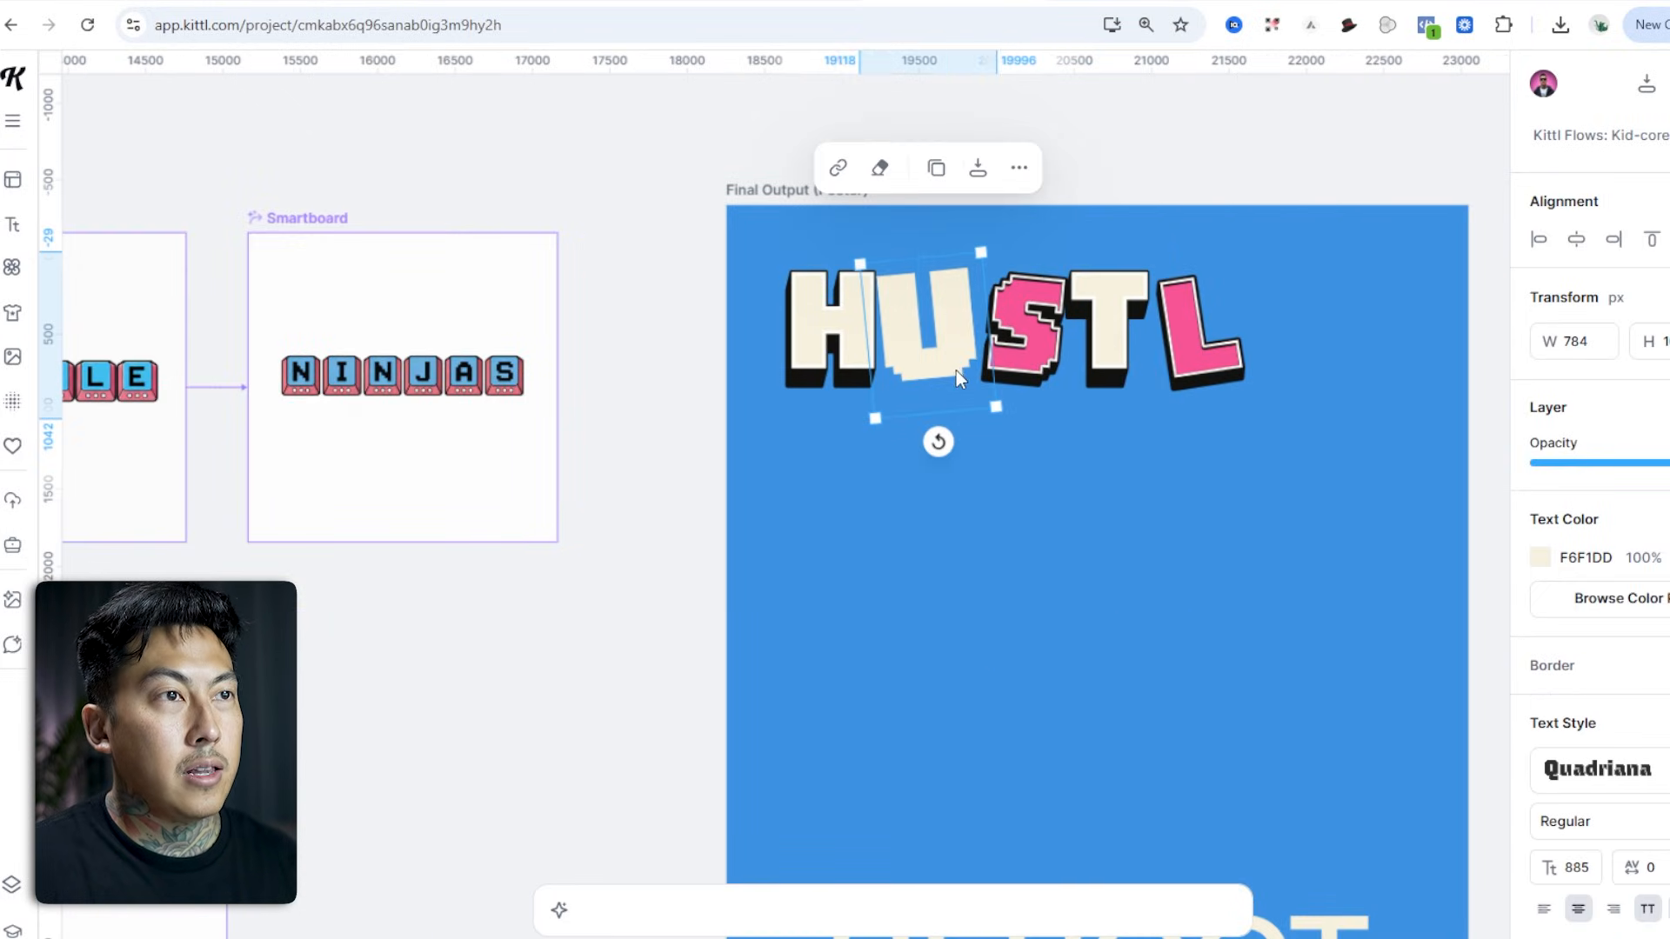
key(ctrl+v)
drag(908, 361, 1347, 358)
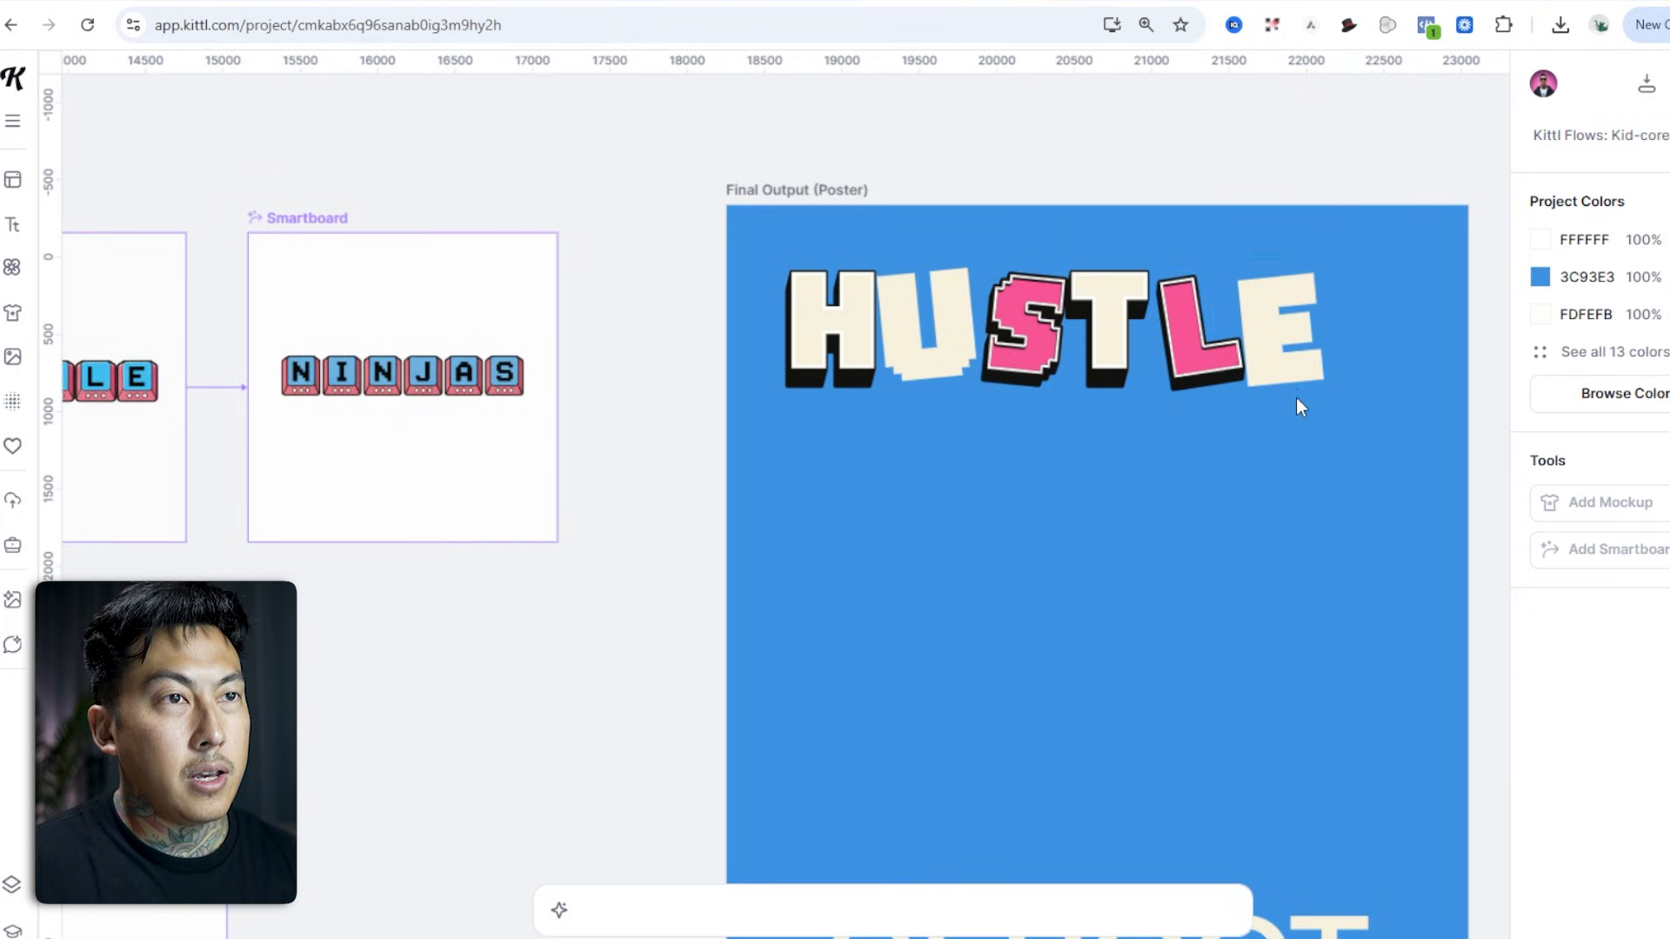
Scale the whole HUSTLE title to about 4521 px wide and change the poster's REBOOT text to NINJAS.
drag(1383, 520, 749, 222)
drag(1347, 421, 1462, 455)
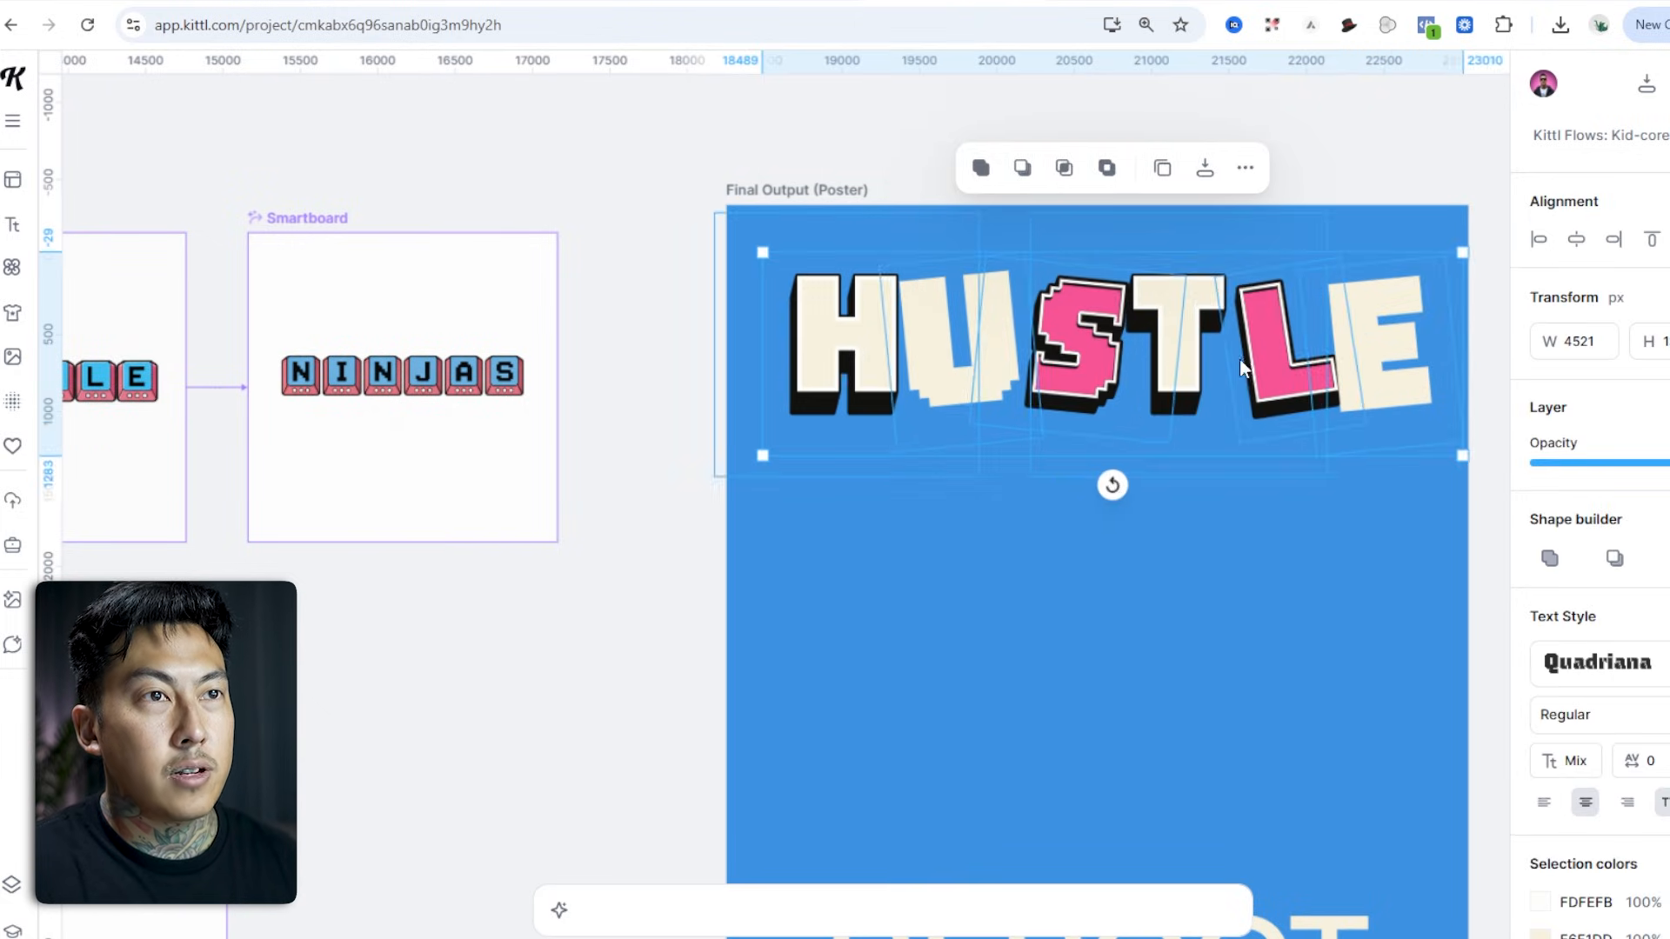
key(Escape)
click(1230, 336)
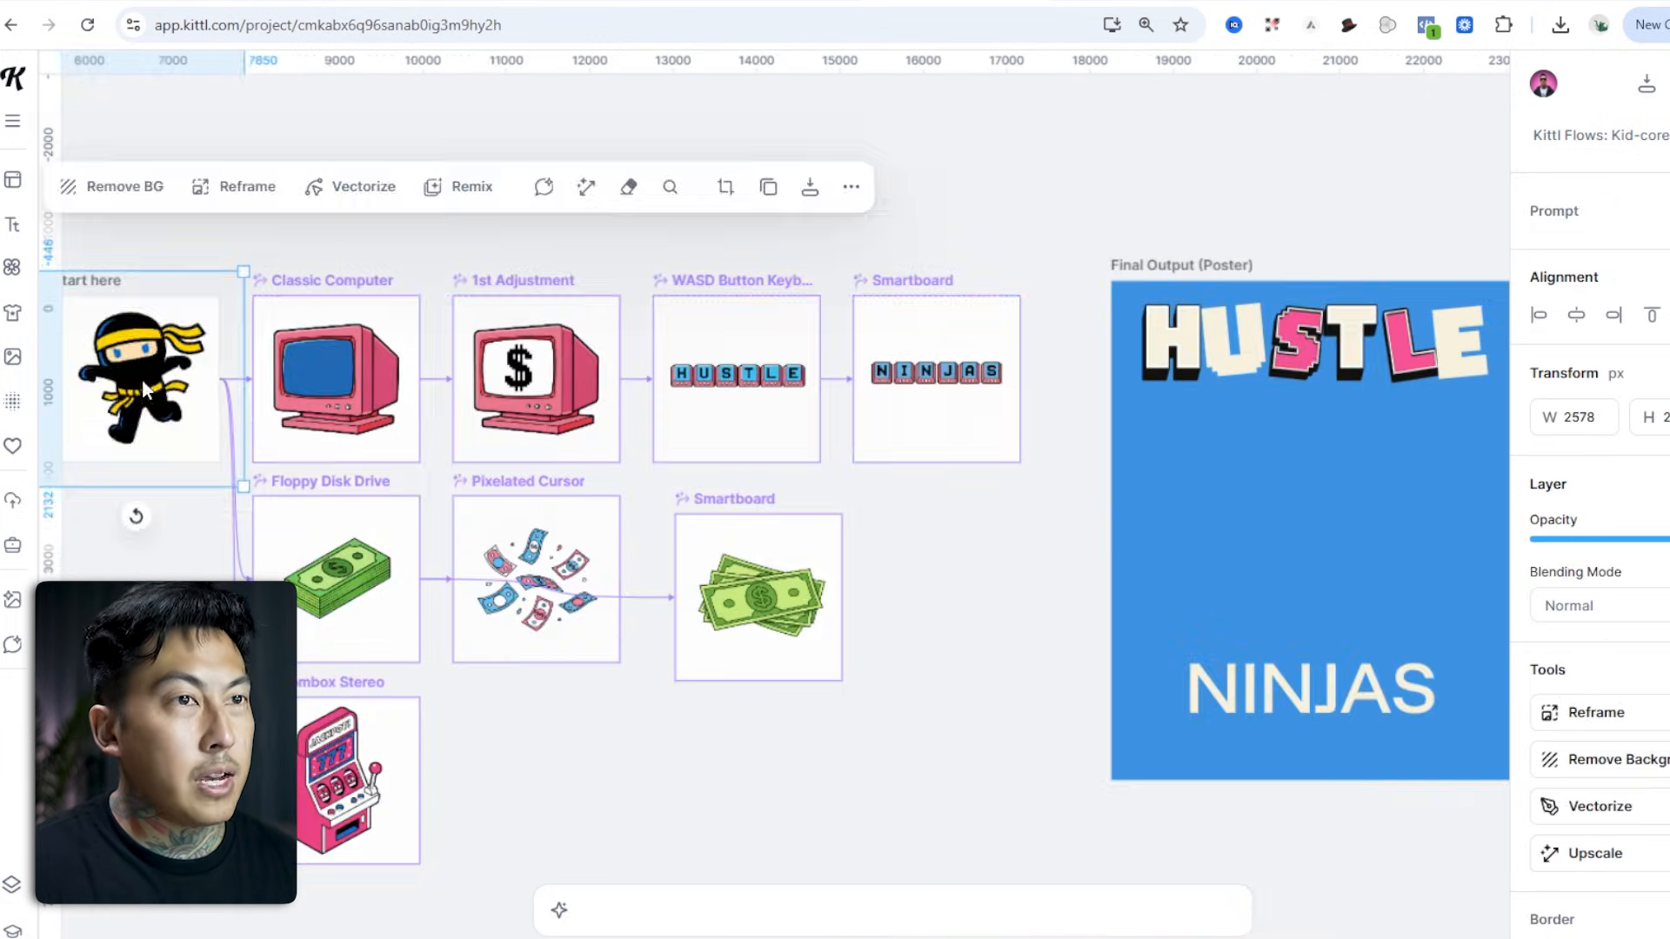
Place the ninja illustration on the poster, remove its background, and enlarge it between the HUSTLE title and the NINJAS text.
drag(144, 389, 1258, 572)
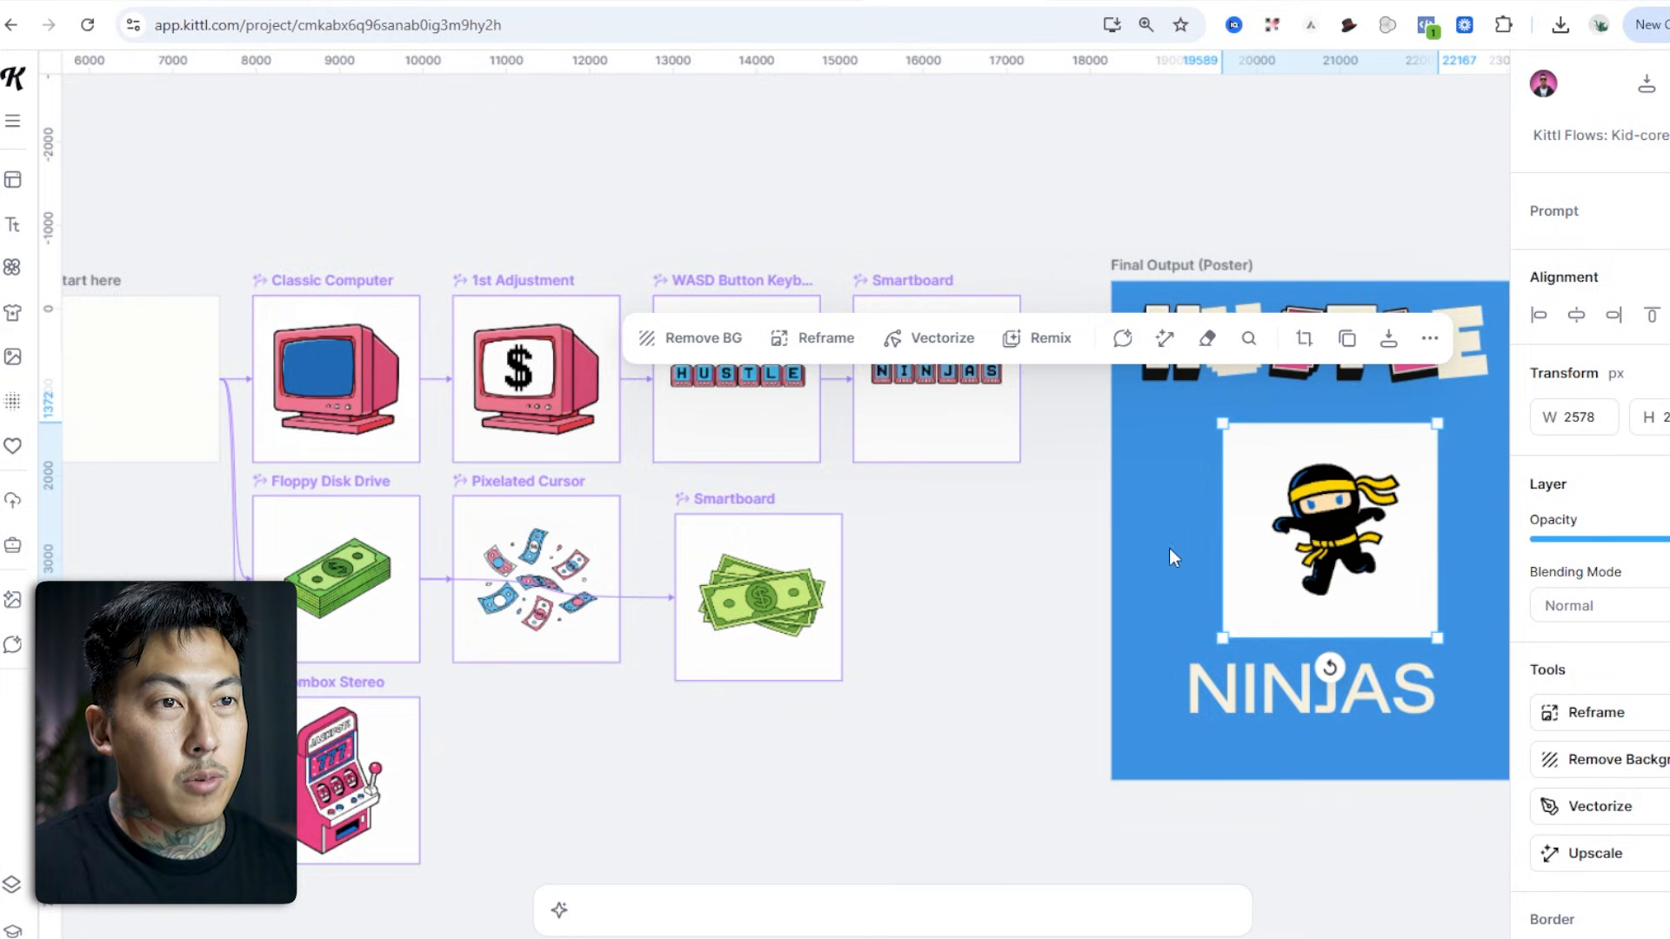
click(1558, 755)
scroll(1000, 521, down, 5)
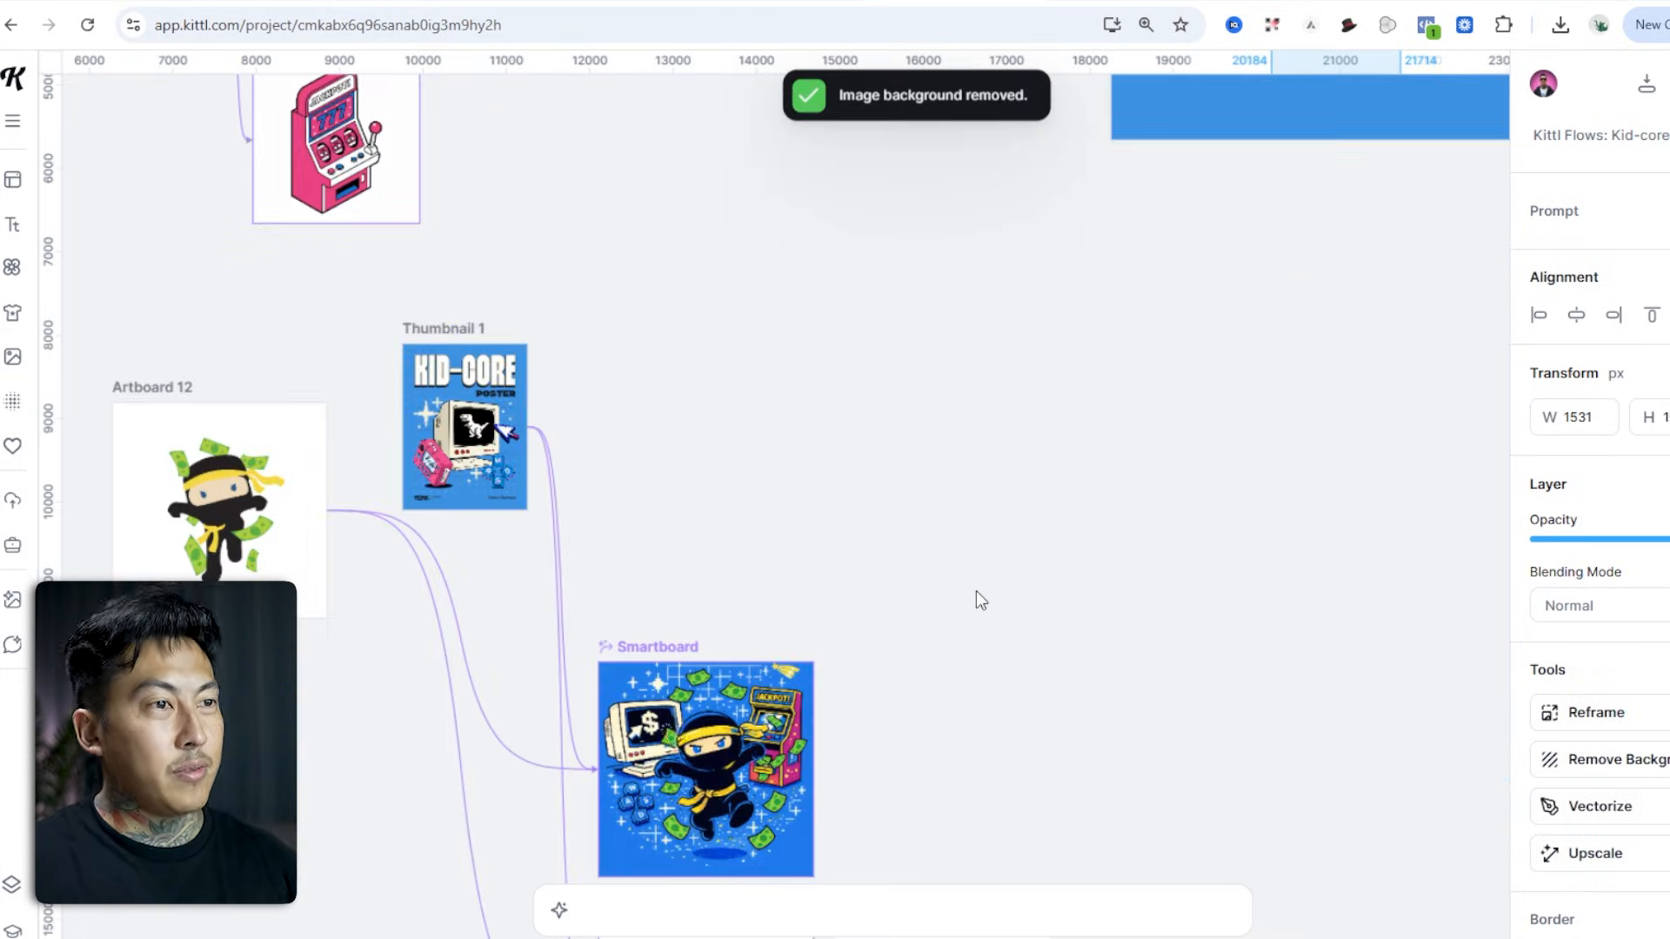
scroll(795, 692, up, 7)
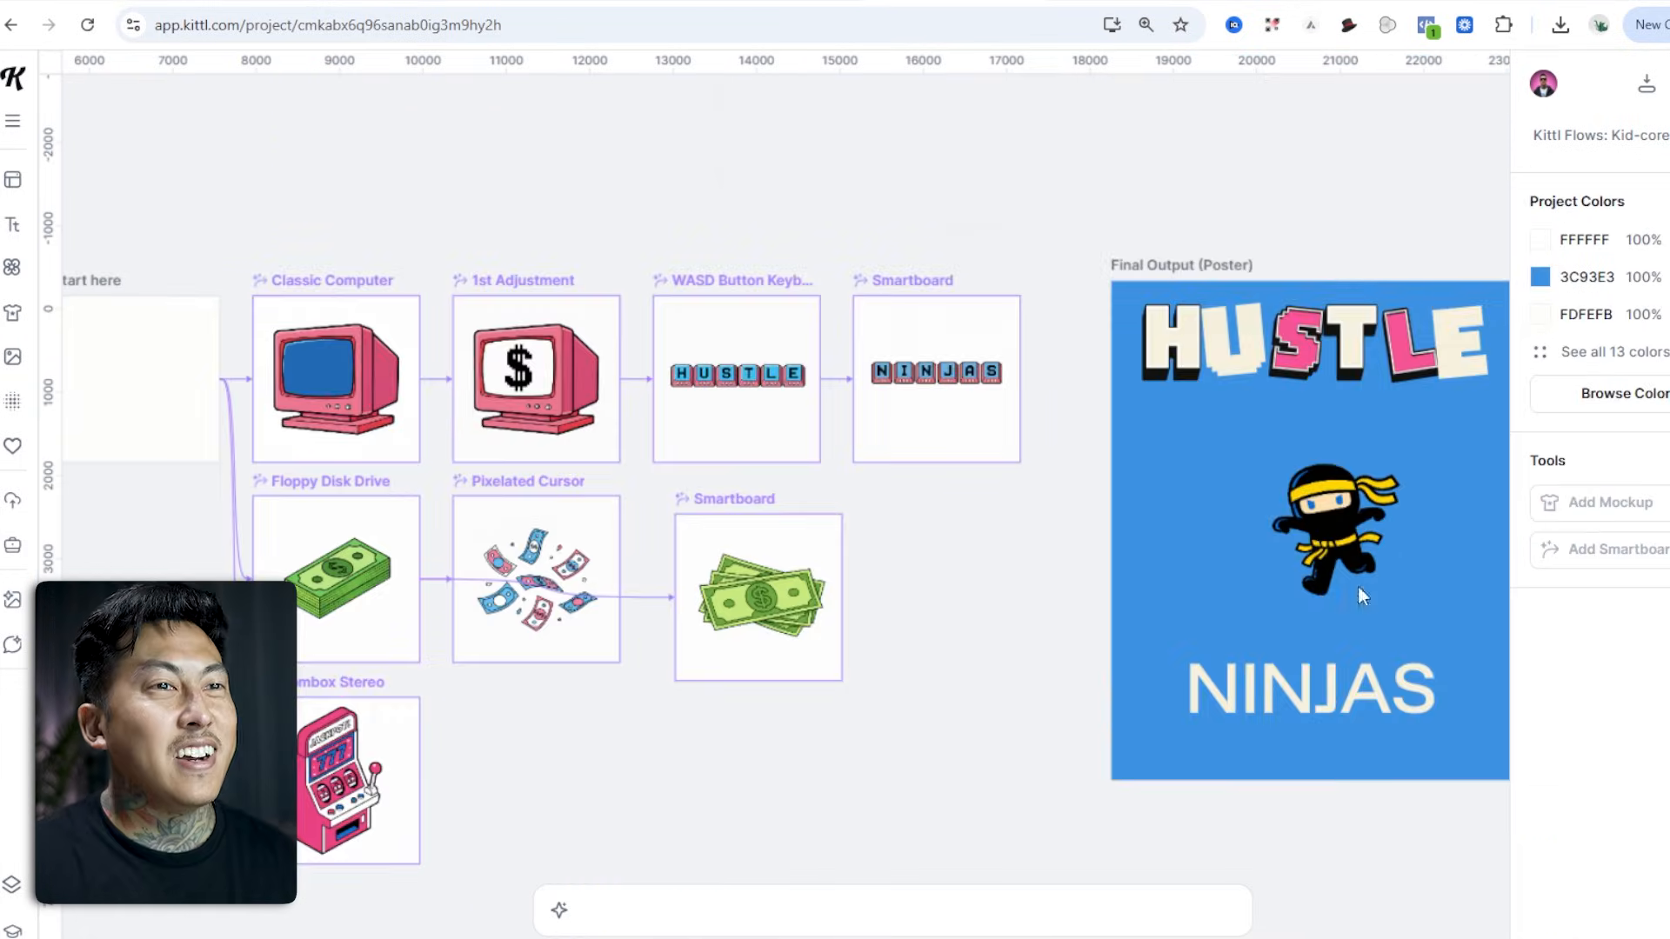
click(1293, 506)
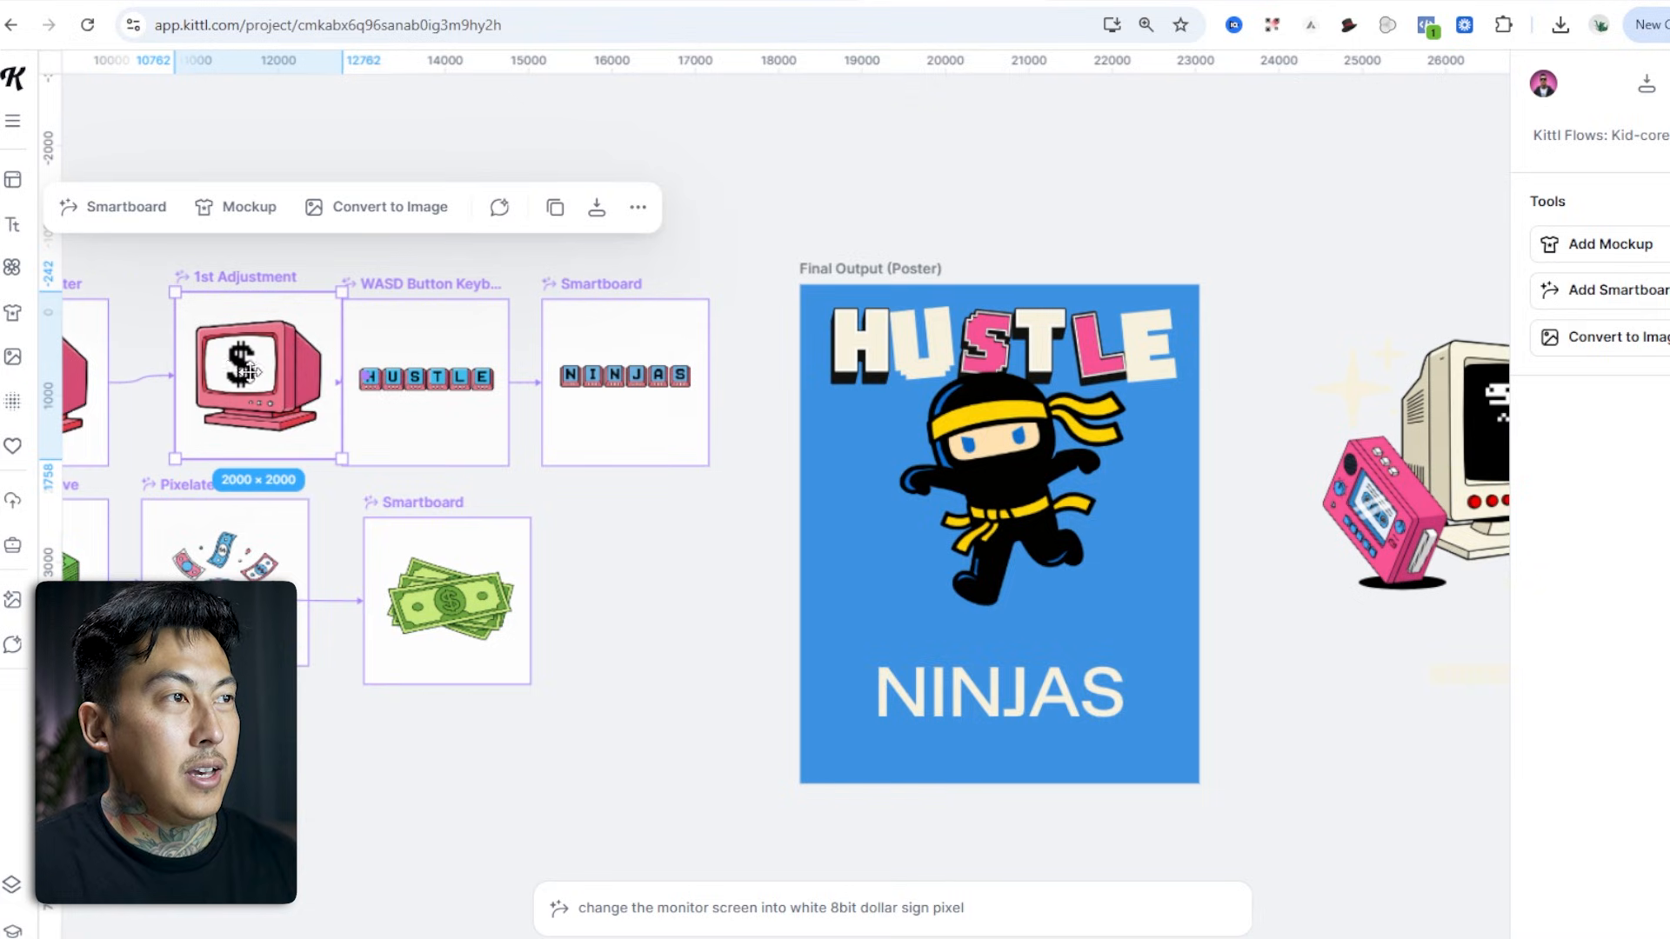
Convert the dollar-sign computer and flying banknotes smartboards to images, remove their backgrounds, and arrange them on the poster around the ninja.
drag(219, 374, 231, 373)
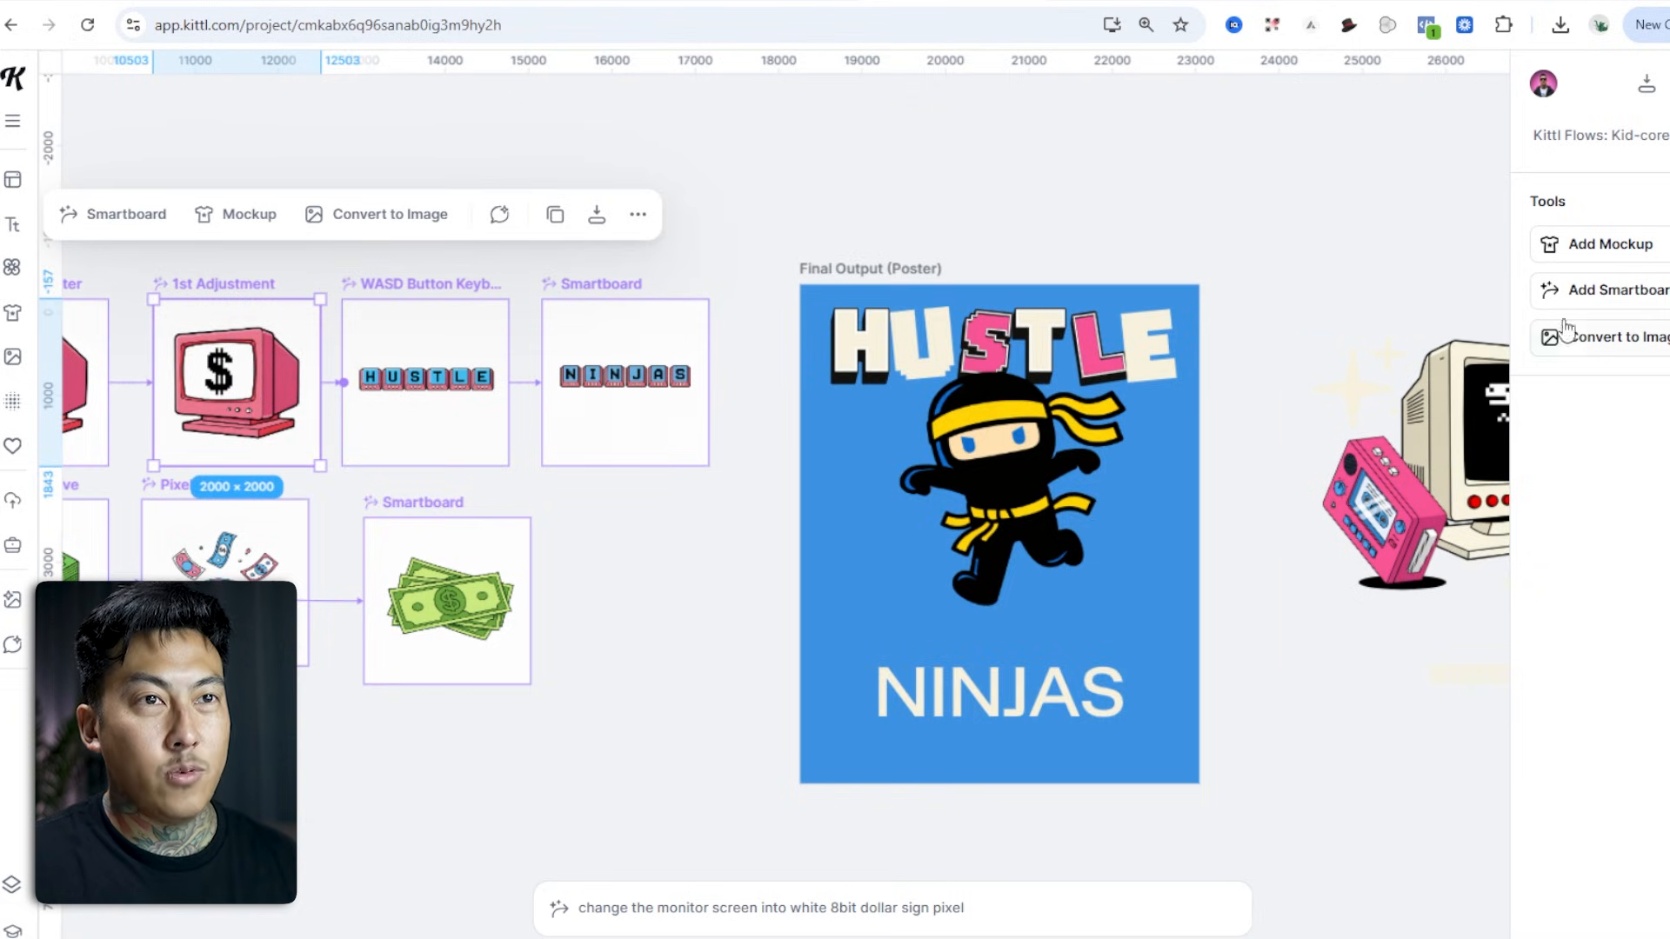
click(1661, 348)
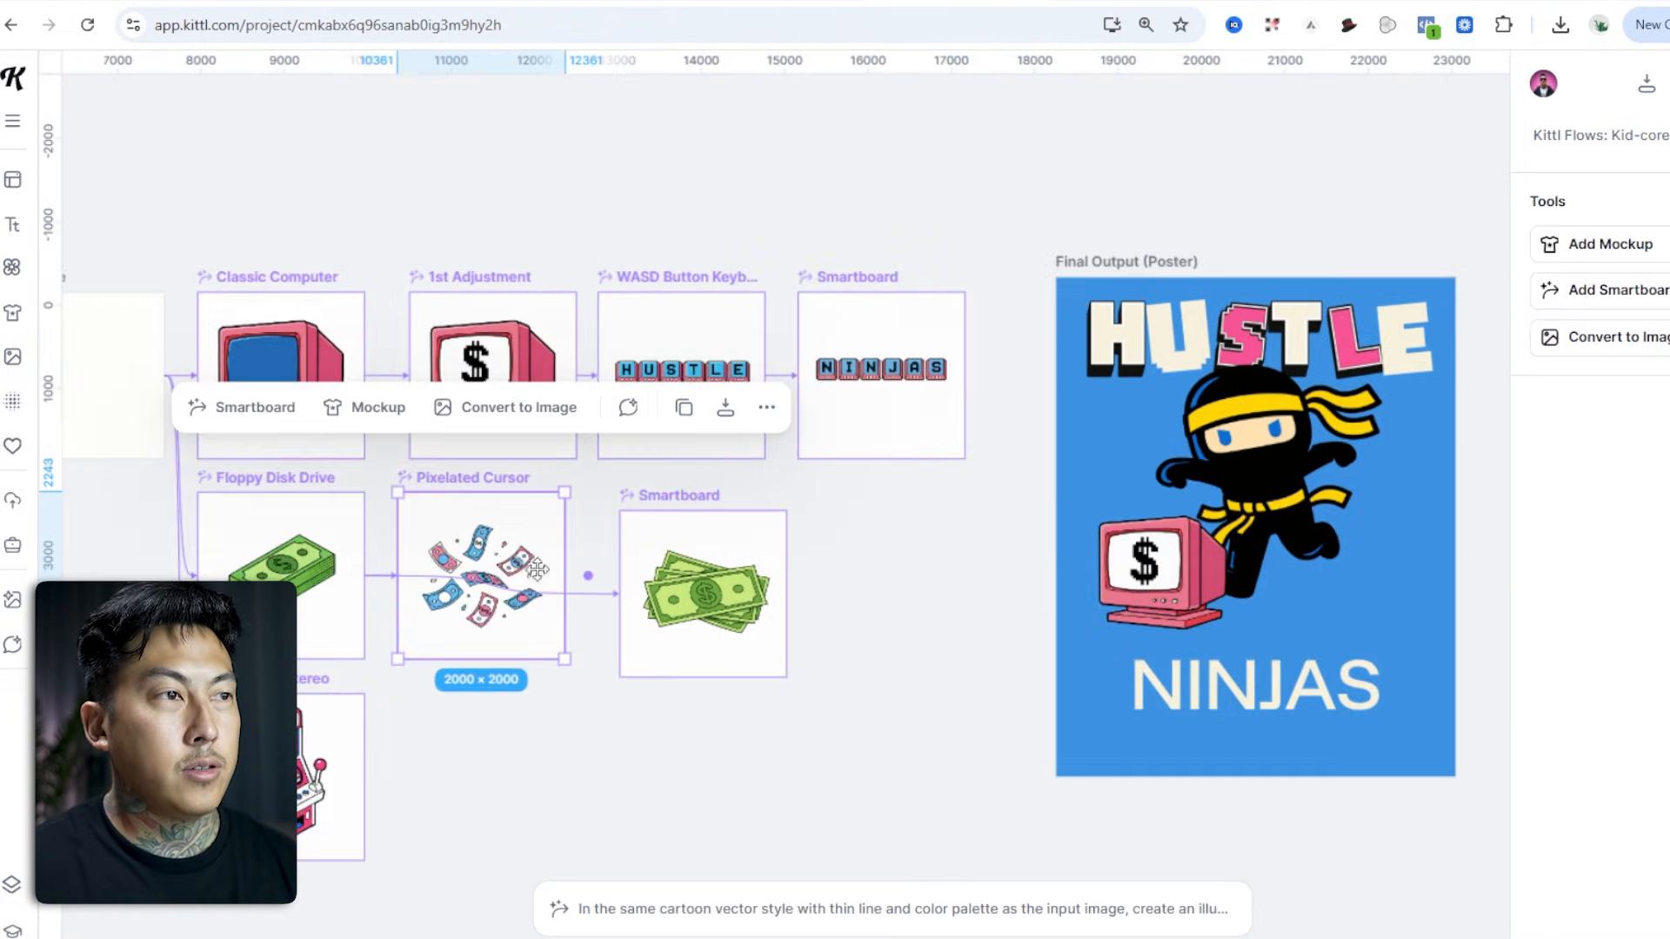
click(1602, 339)
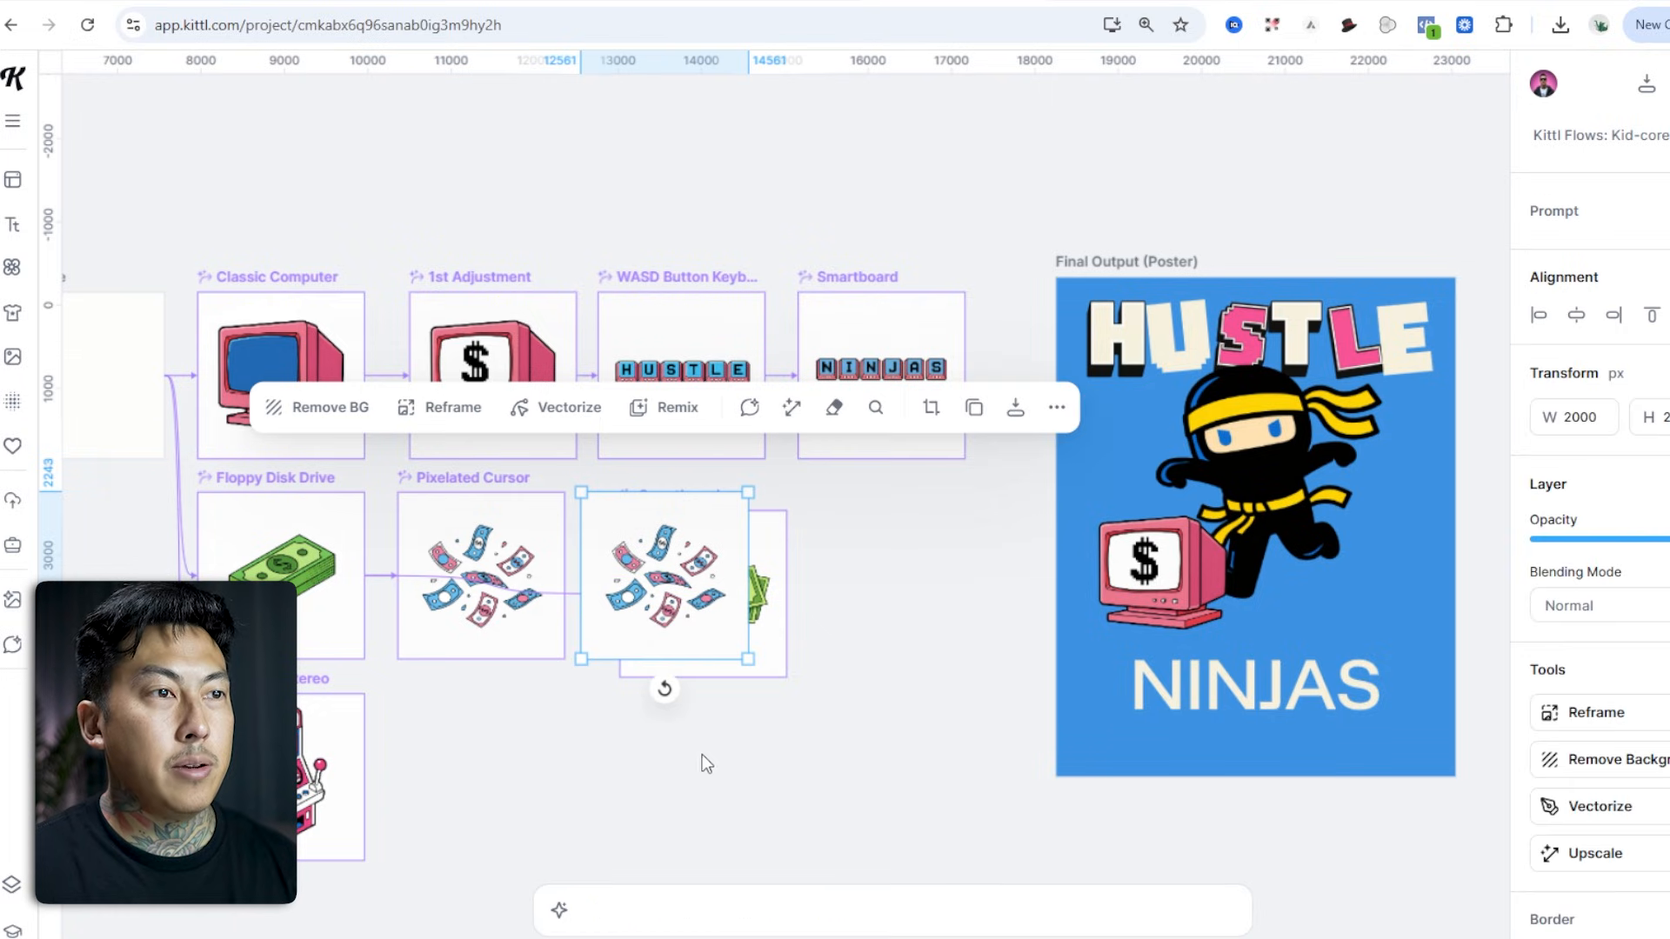
click(1626, 770)
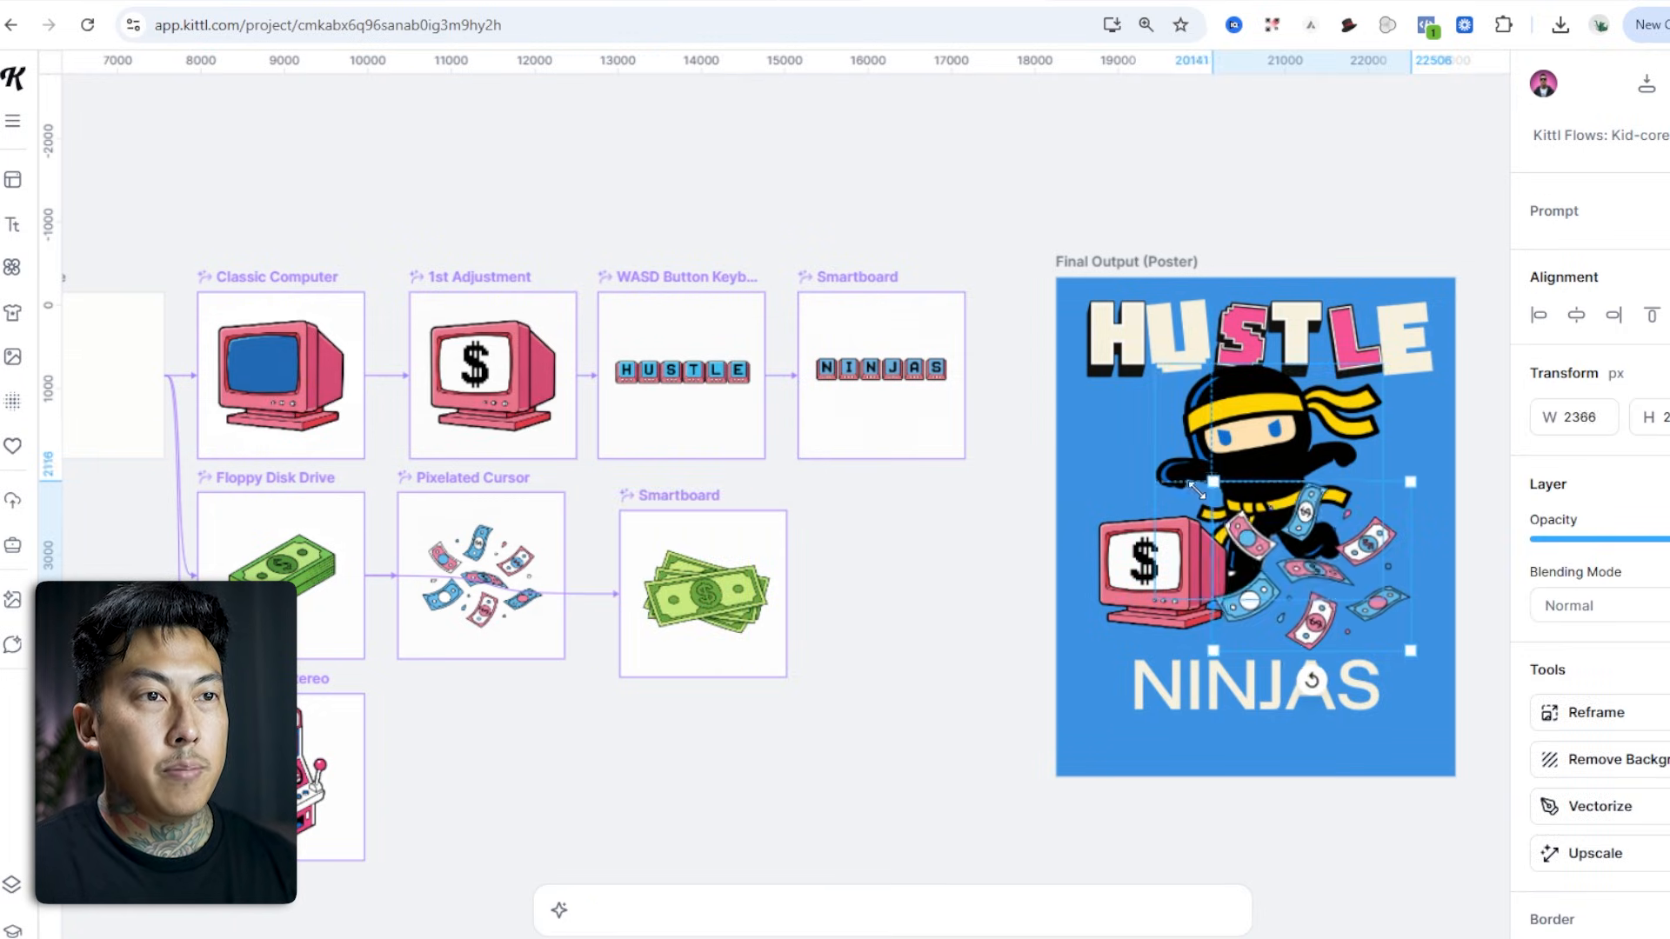
drag(1214, 483, 1203, 474)
drag(1343, 566, 1387, 561)
scroll(887, 753, right, 5)
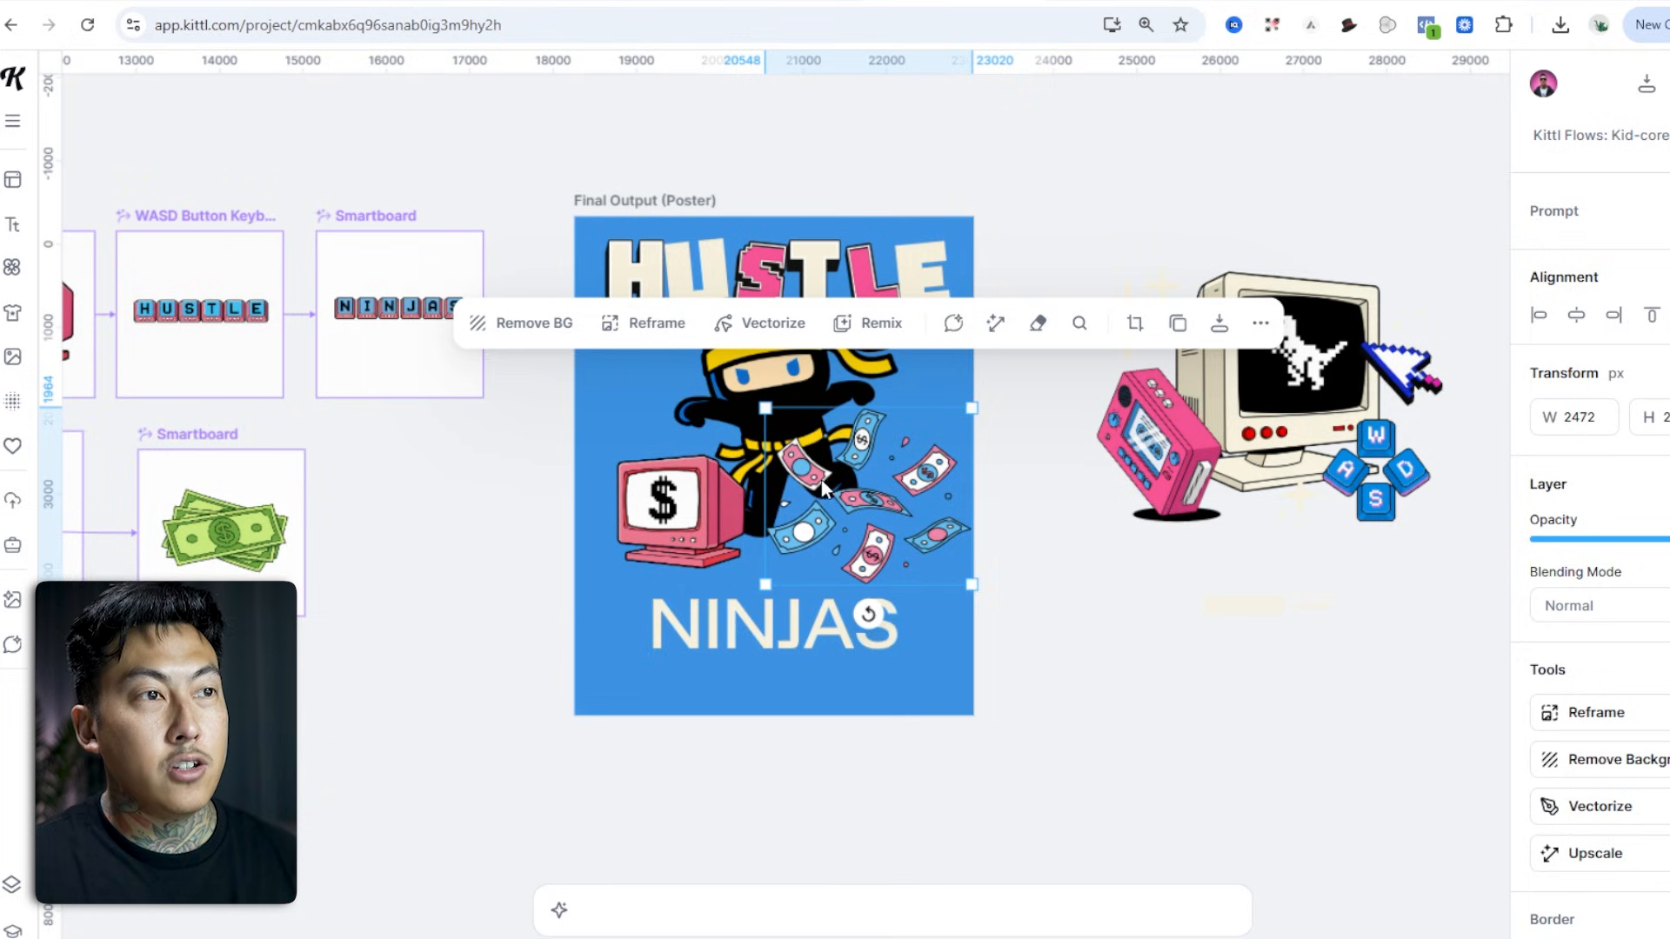
drag(823, 487, 795, 461)
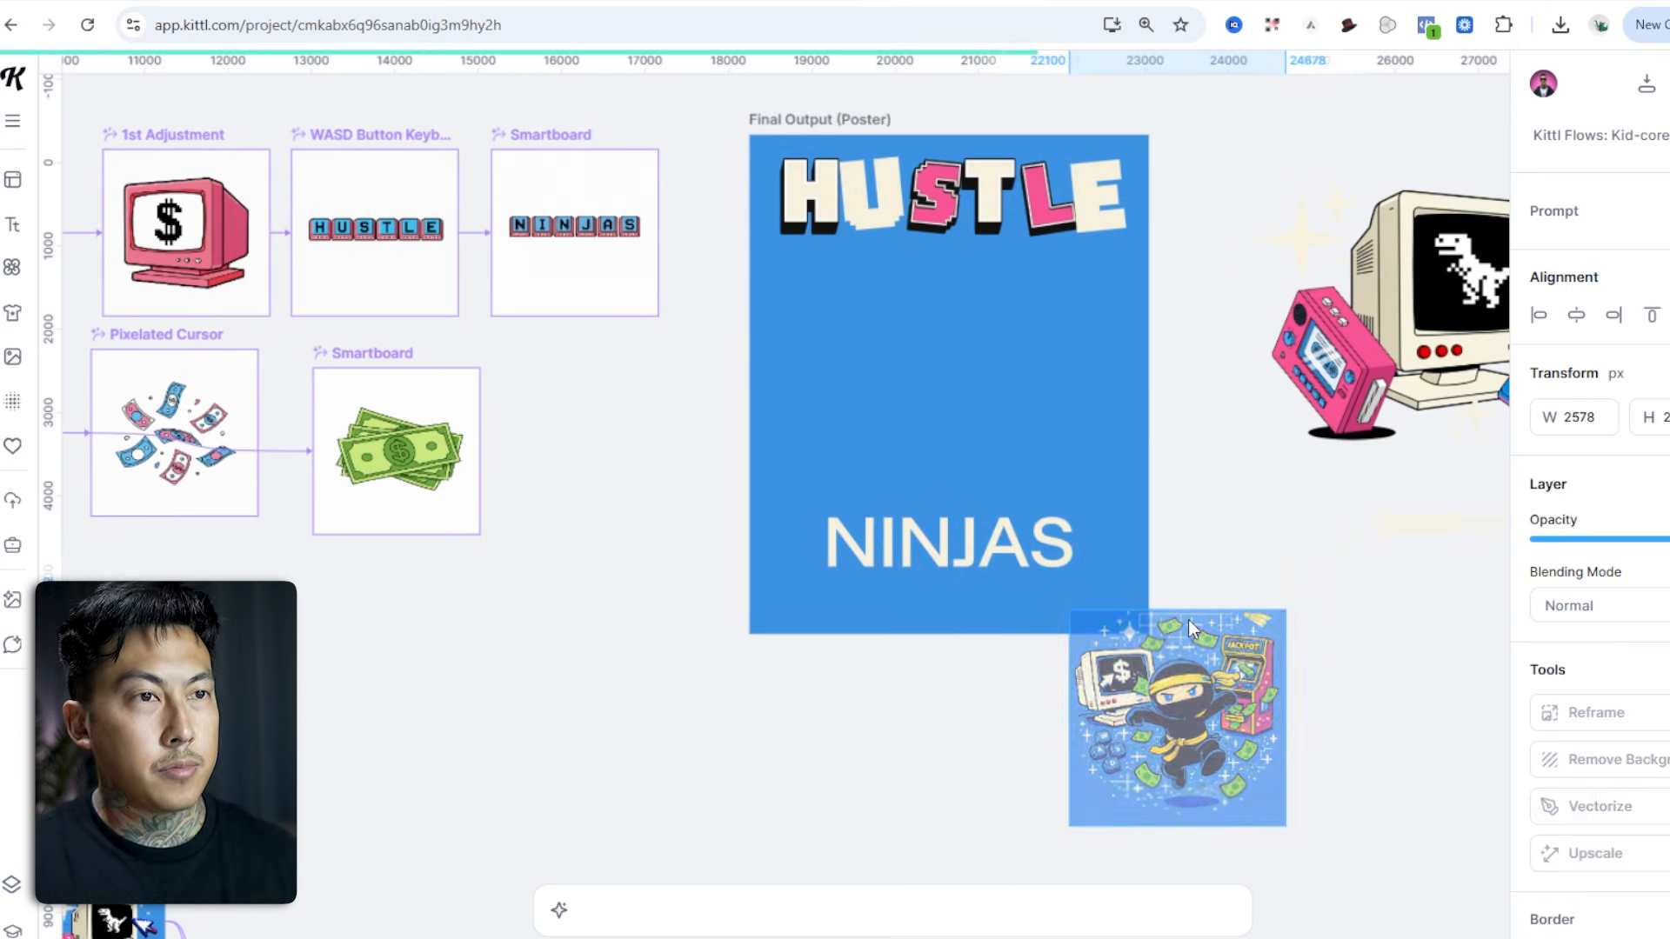
Place the combined ninja, computer and jackpot machine image on the poster, vectorize it, and remove its blue background.
drag(1188, 619, 1011, 372)
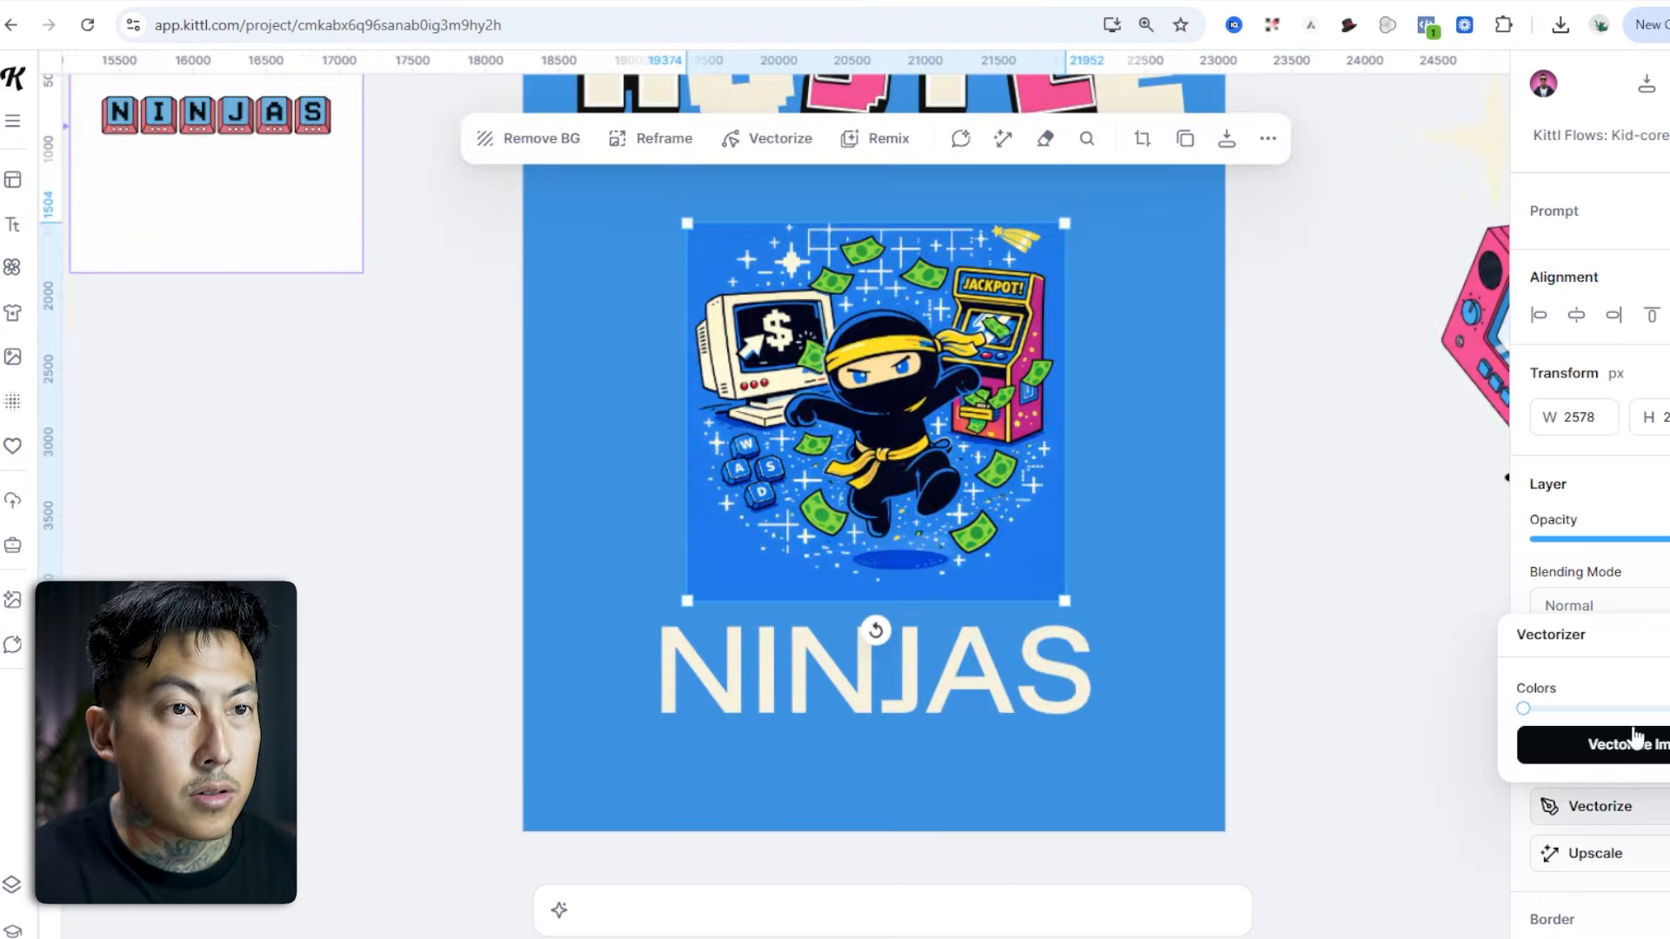
click(1618, 743)
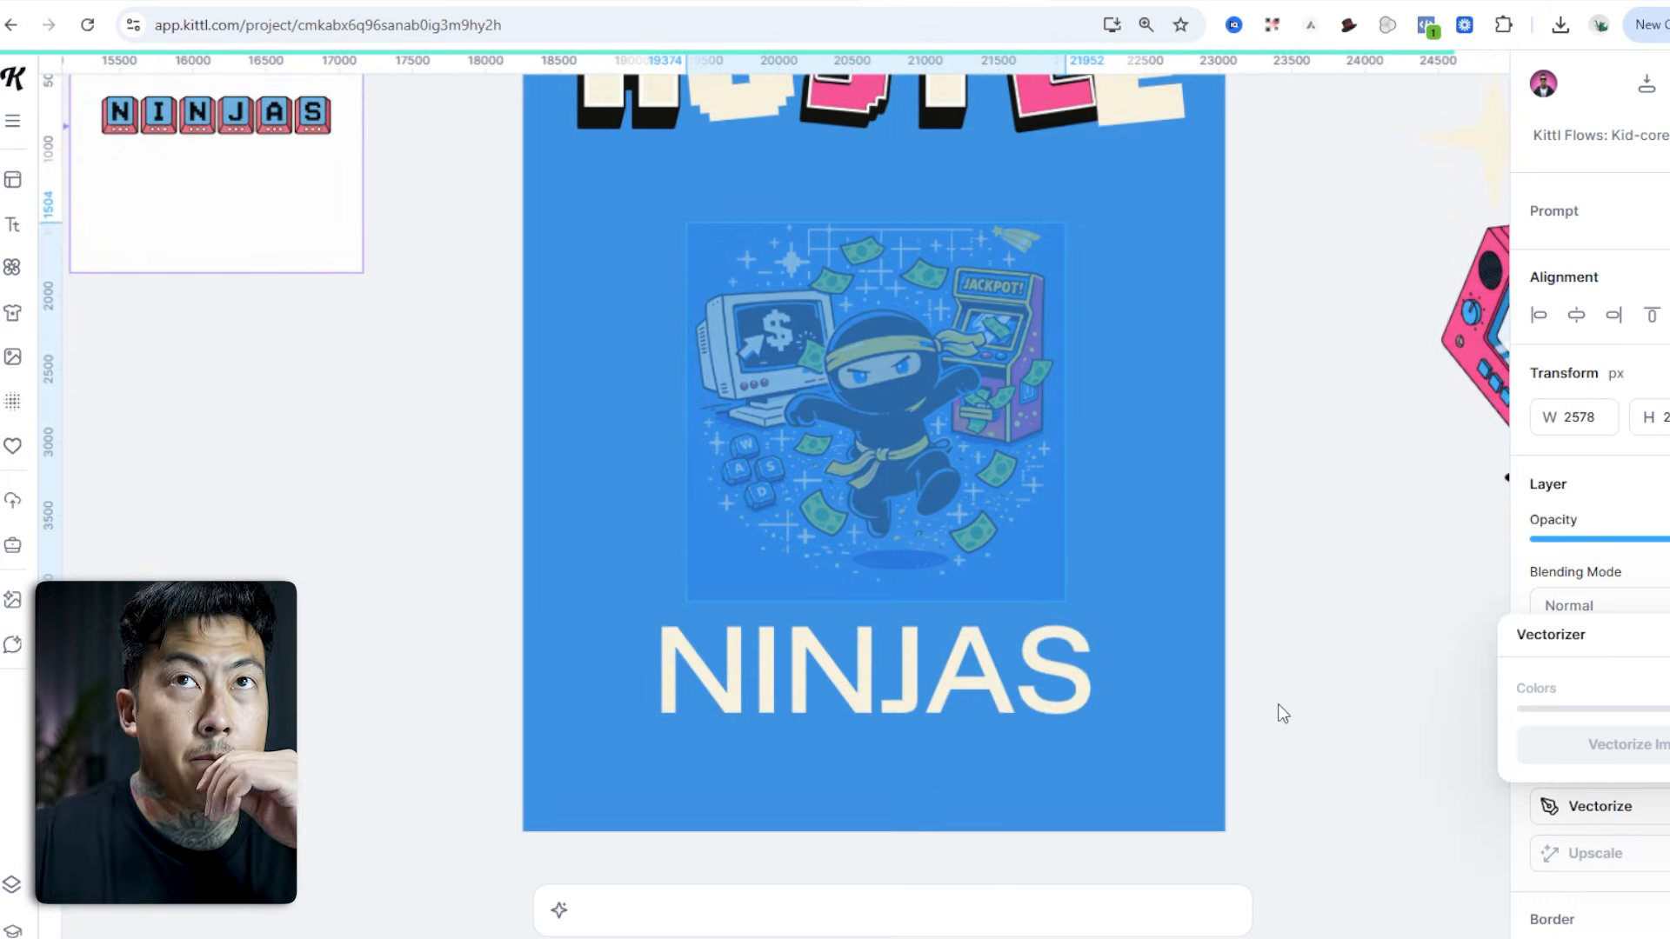
click(654, 276)
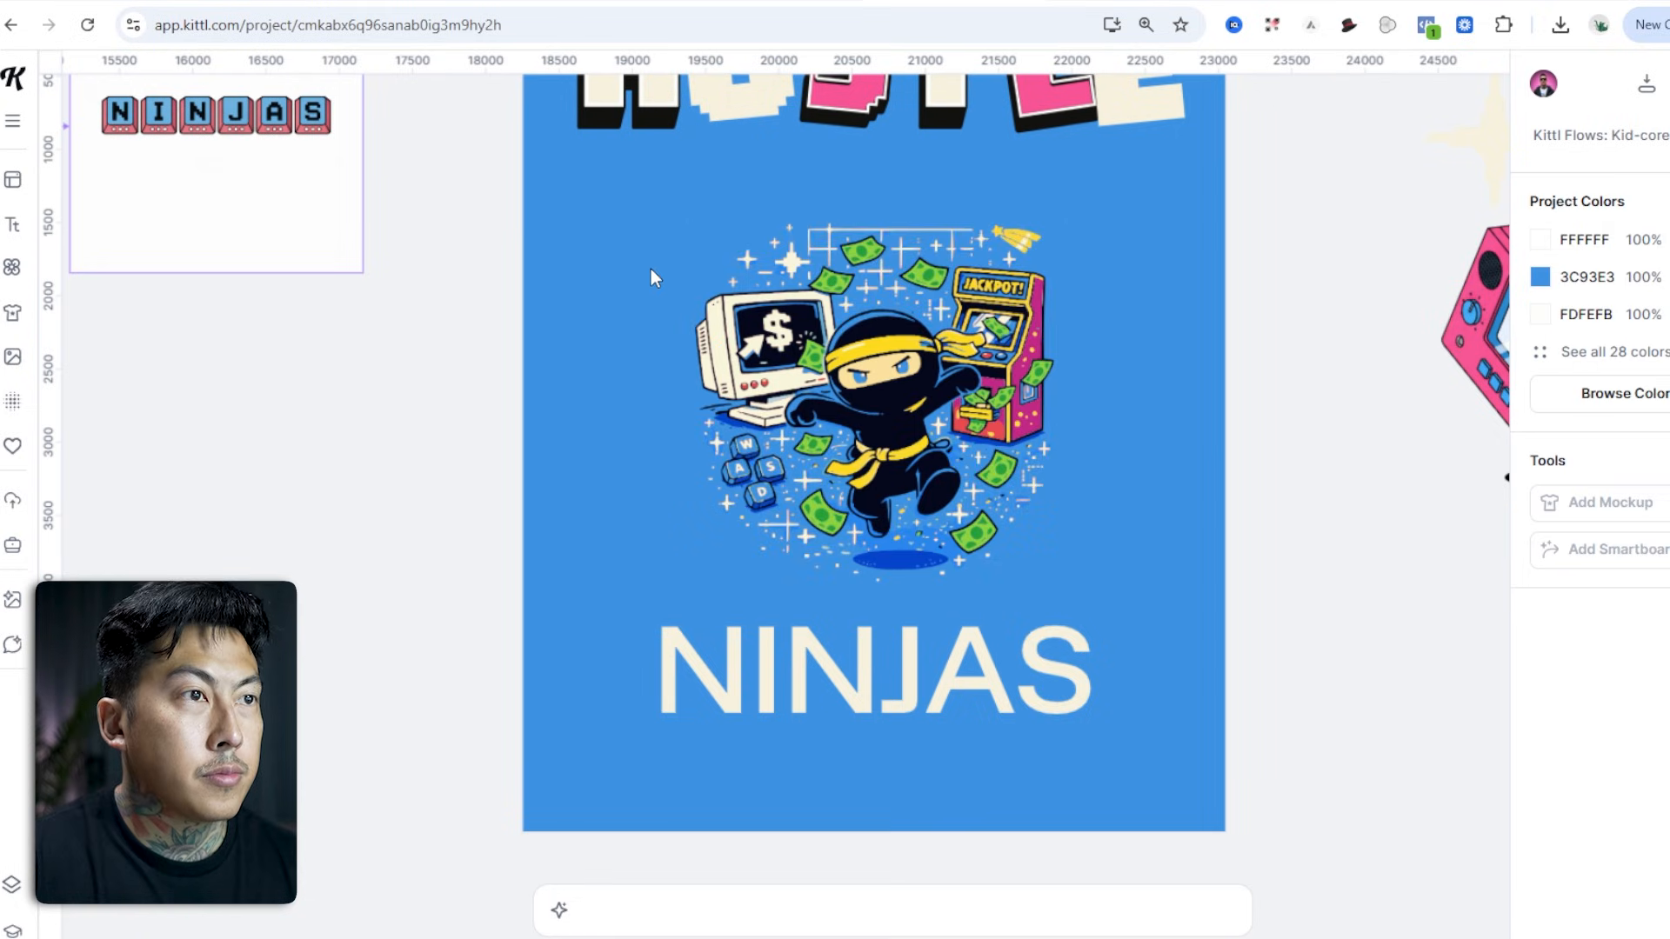
Enlarge the combined illustration to nearly fill the poster's width, centre it, and move the NINJAS text down beneath it.
click(834, 409)
drag(1069, 598, 1335, 861)
drag(1072, 535, 944, 393)
drag(732, 682, 730, 762)
click(440, 650)
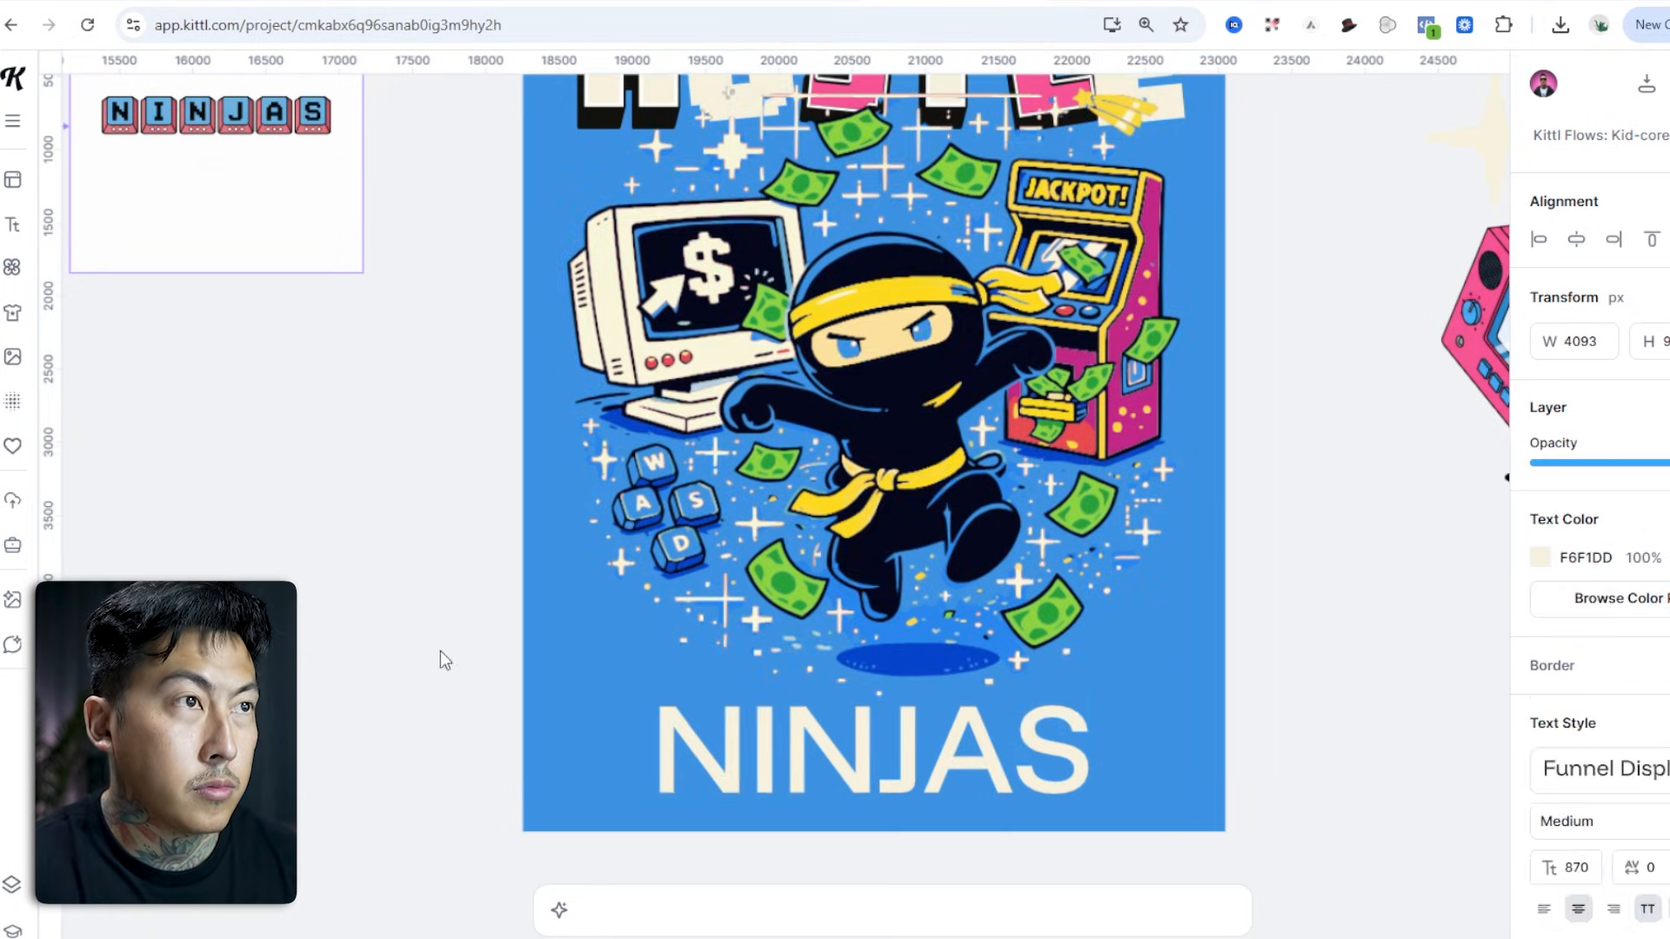
Bring the HUSTLE title to the front of the illustration.
scroll(440, 651, up, 3)
right_click(1136, 229)
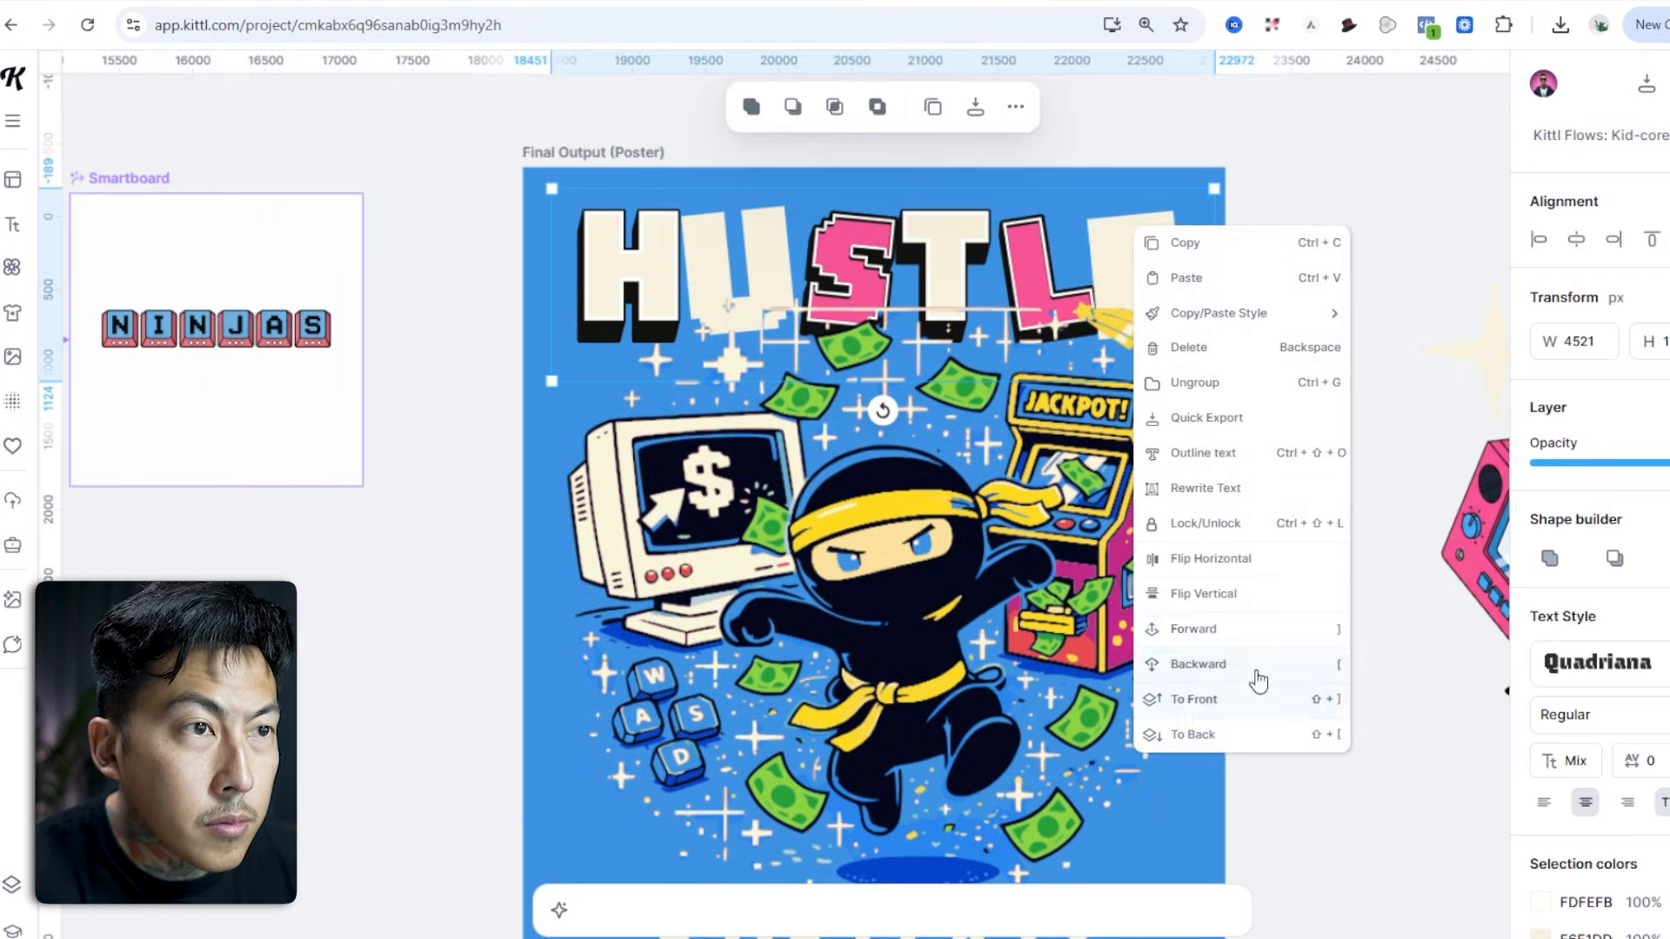
click(1255, 696)
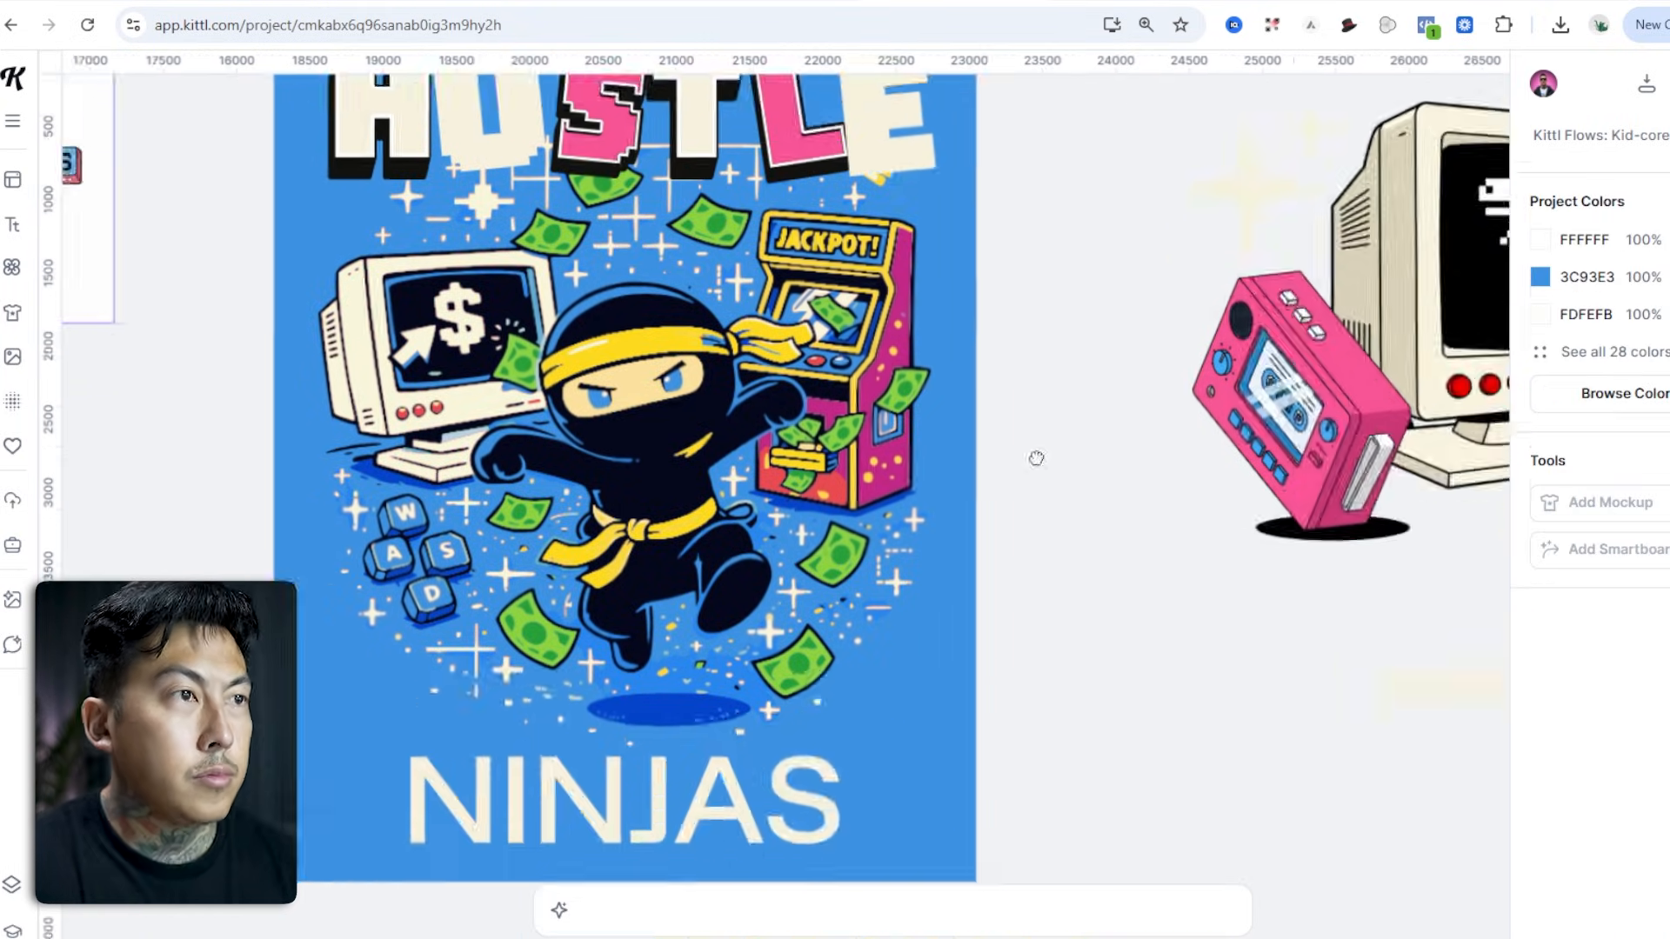
scroll(1124, 576, down, 2)
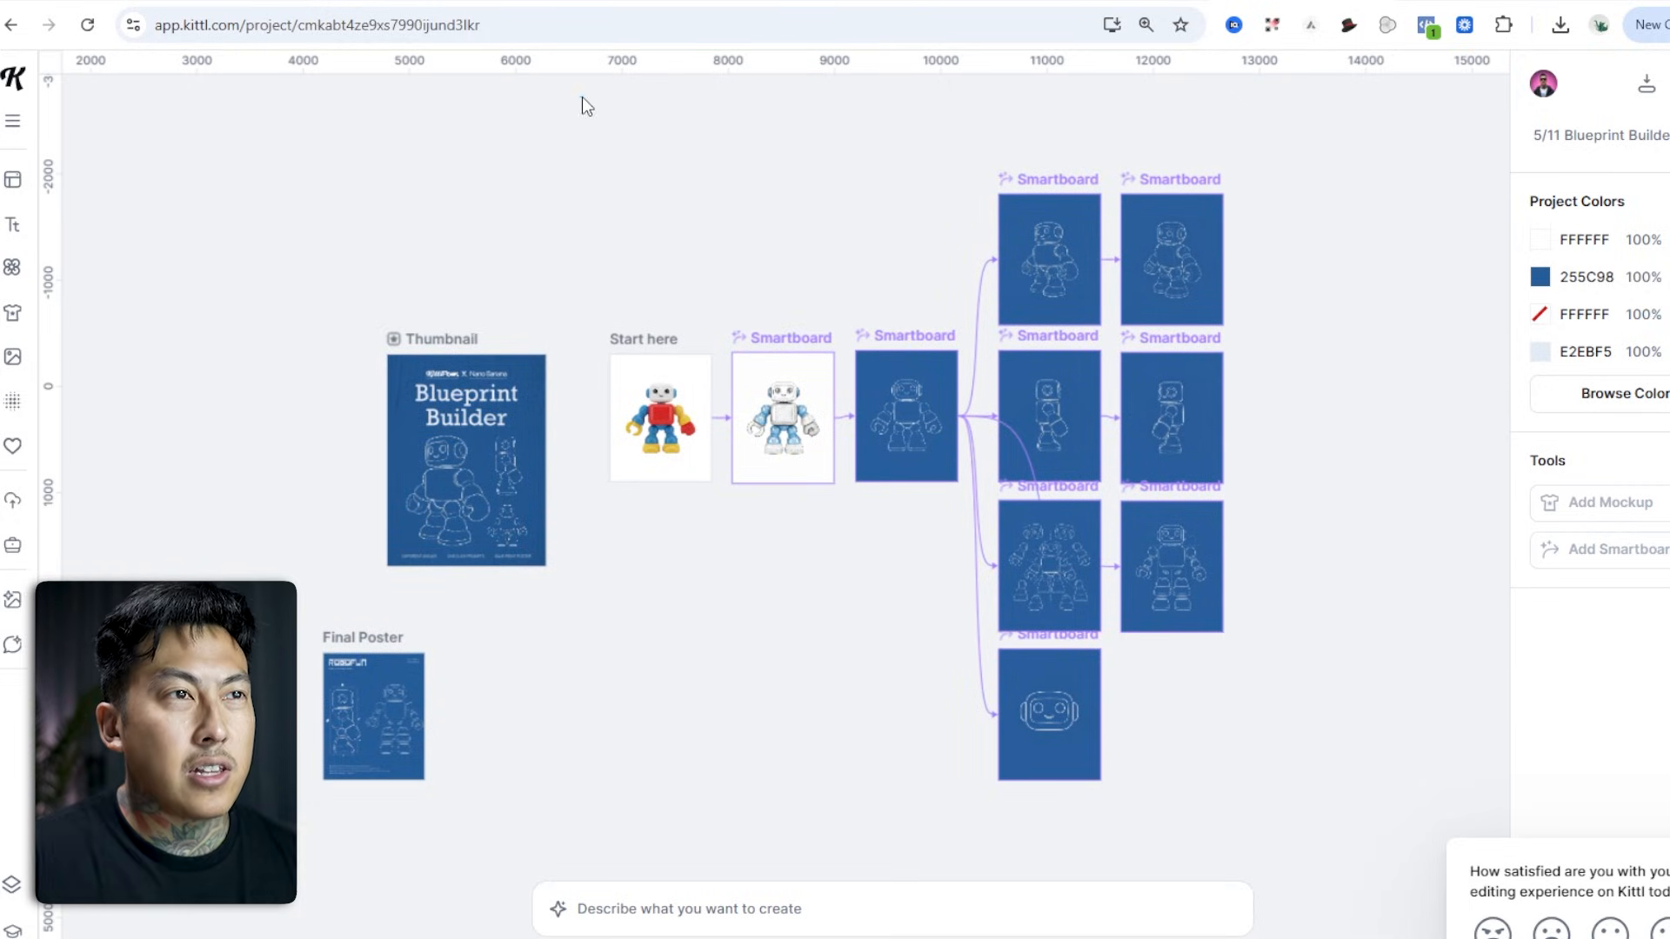
In the Blueprint Builder project, duplicate the Start here artboard with all its connected smartboards and place the copy in empty canvas space.
drag(582, 105, 1370, 774)
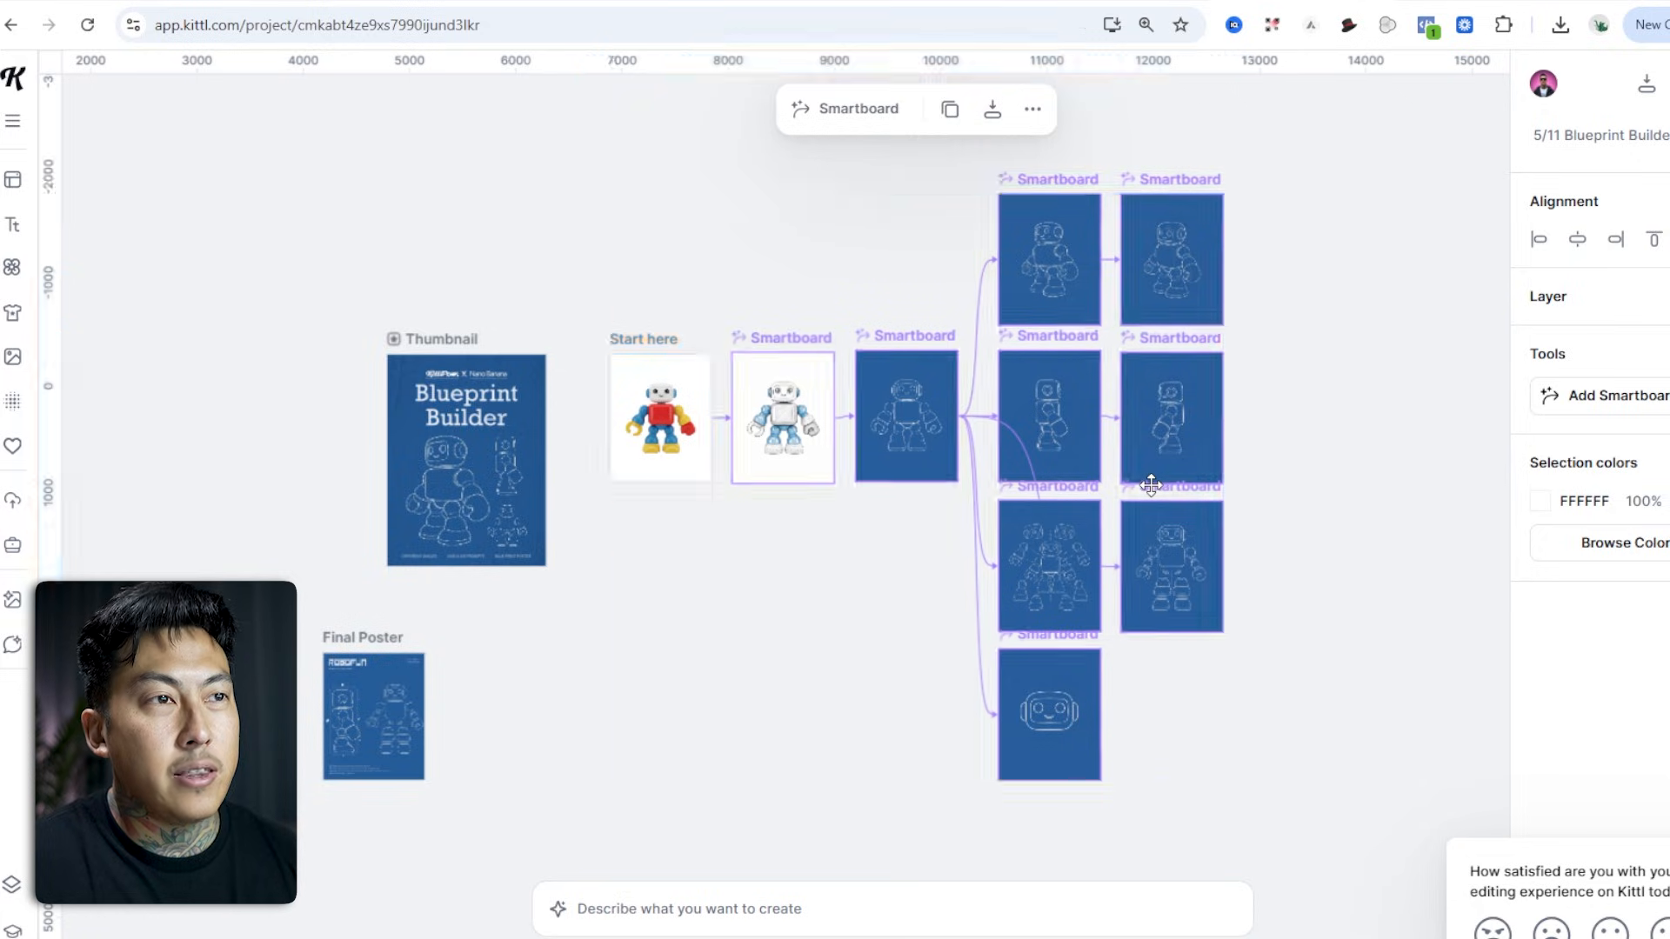
key(ctrl+d)
click(379, 436)
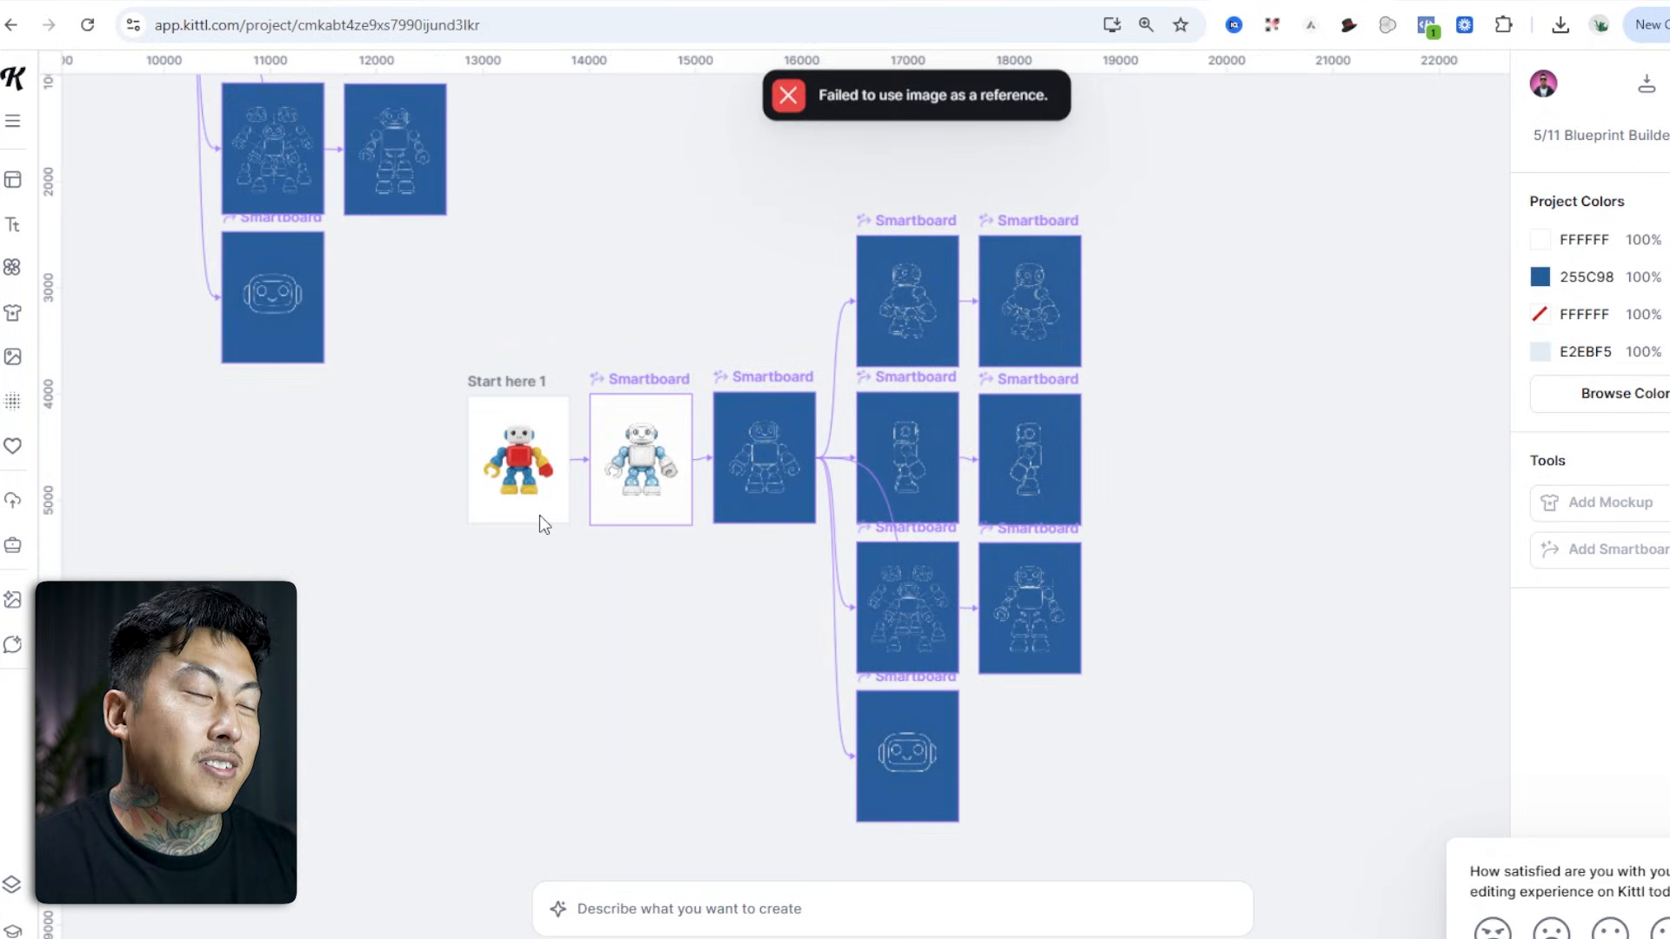
Replace the robot in the Start here 1 artboard with the pasted ninja-and-banknotes image, scaled to about 1086 px wide.
scroll(539, 515, up, 5)
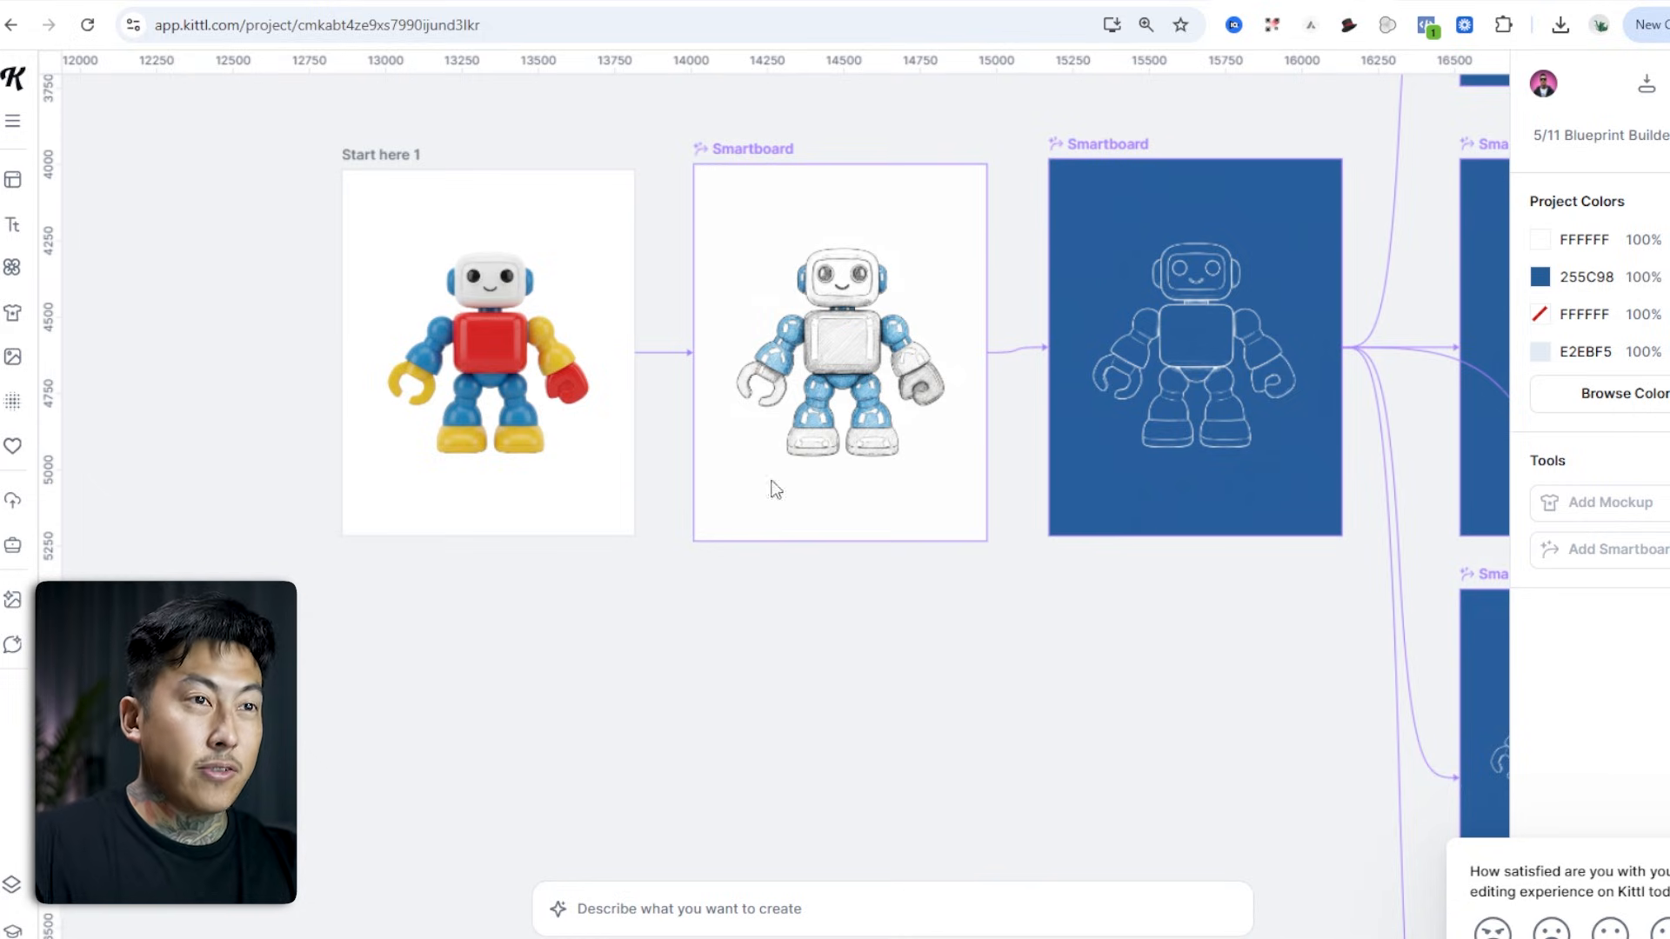
click(575, 383)
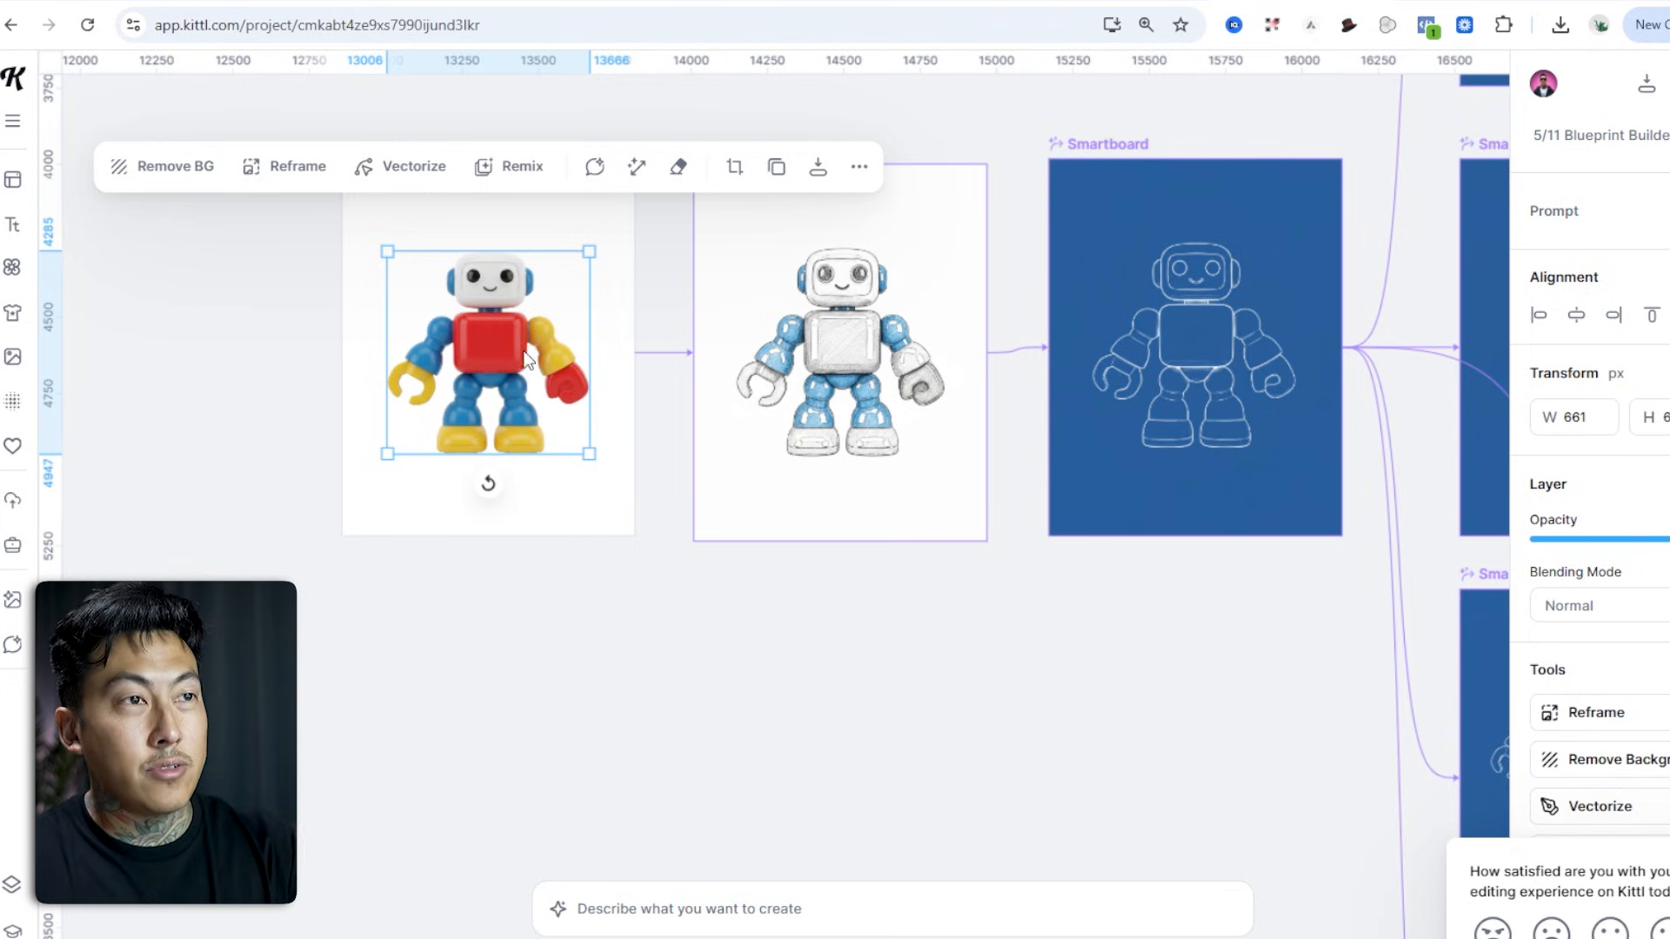
key(Delete)
key(ctrl+v)
scroll(965, 485, down, 3)
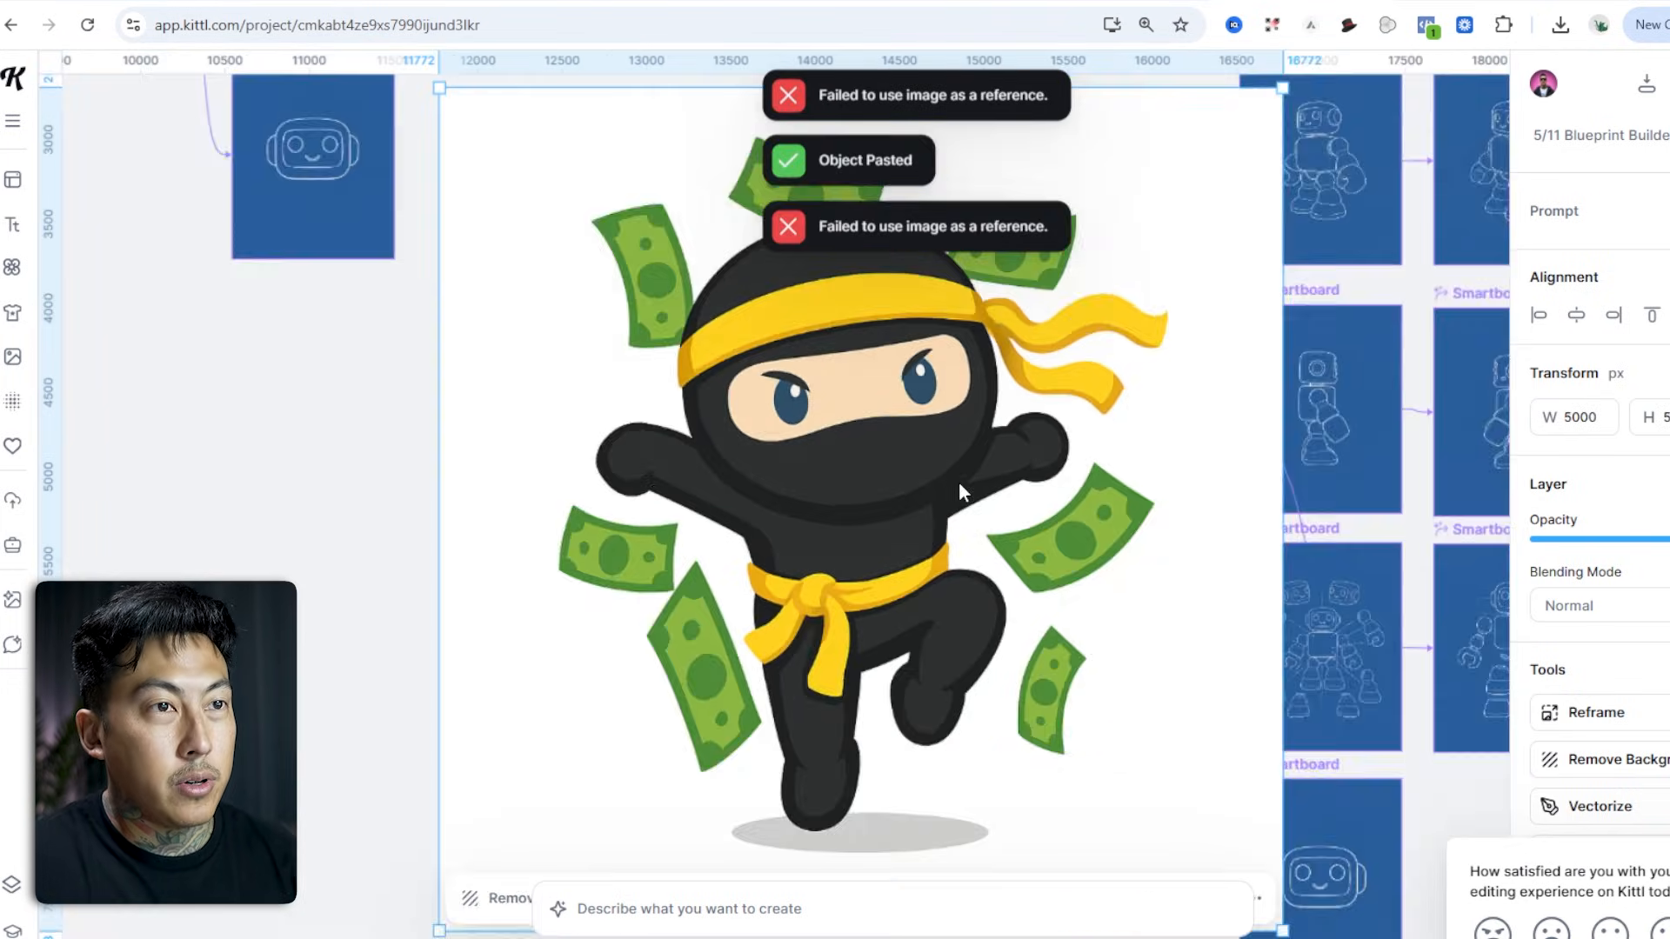
scroll(958, 482, down, 2)
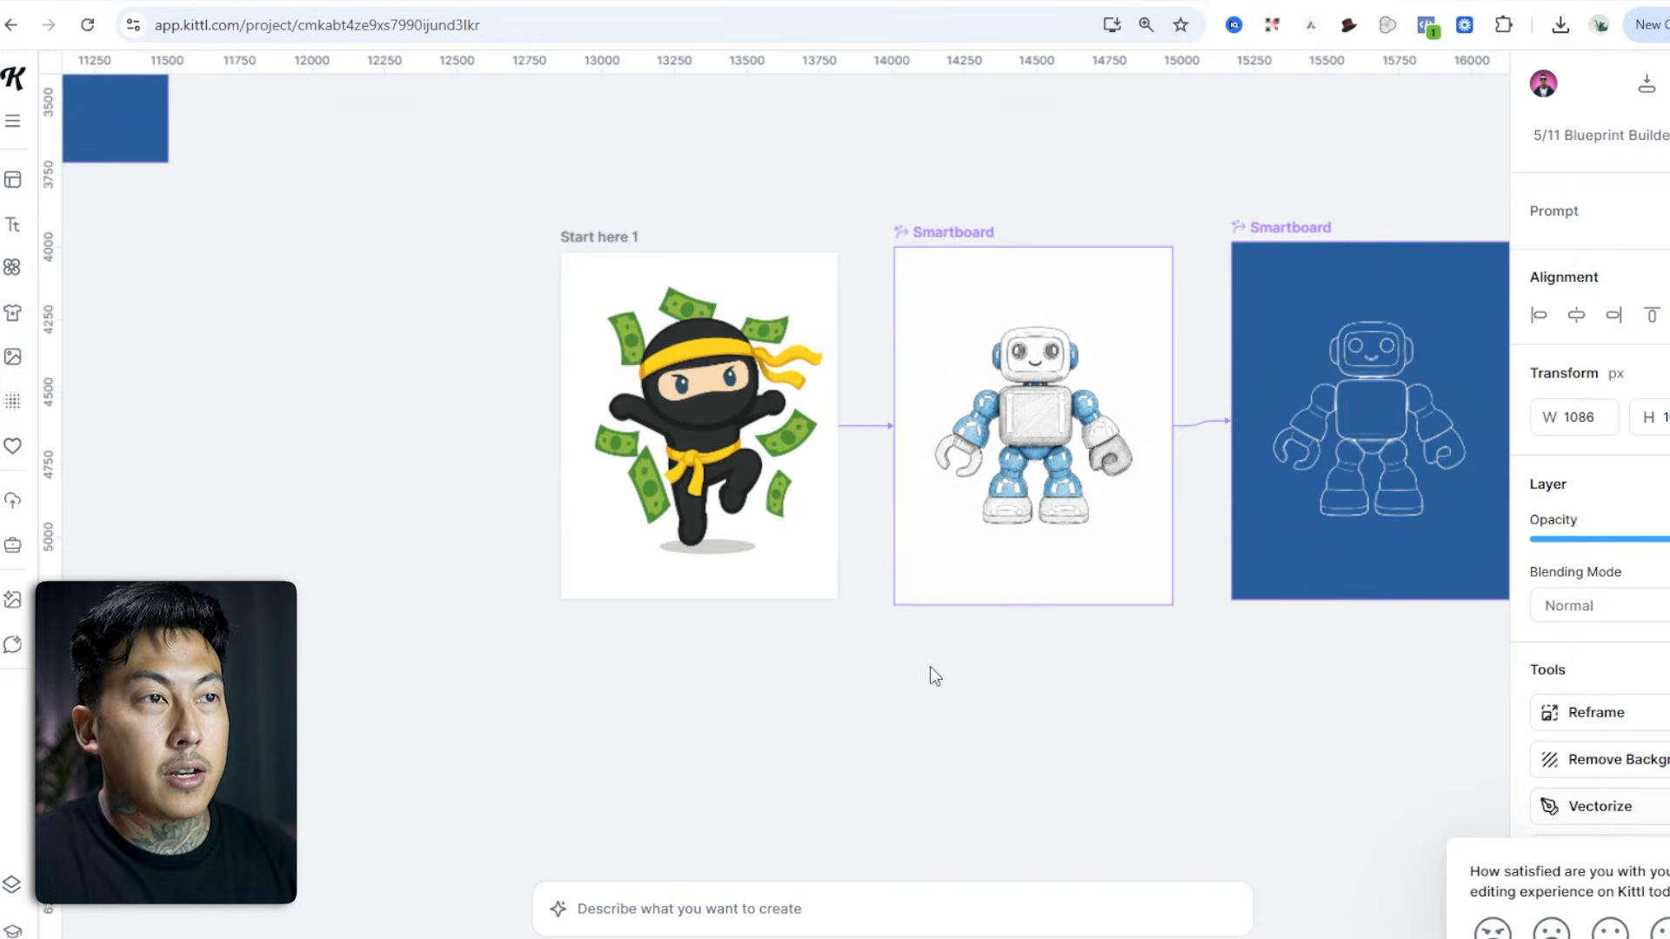
Regenerate the smartboard beside Start here 1 with its hand-drawn outlines prompt, and move it clear of the blueprint smartboard.
click(943, 251)
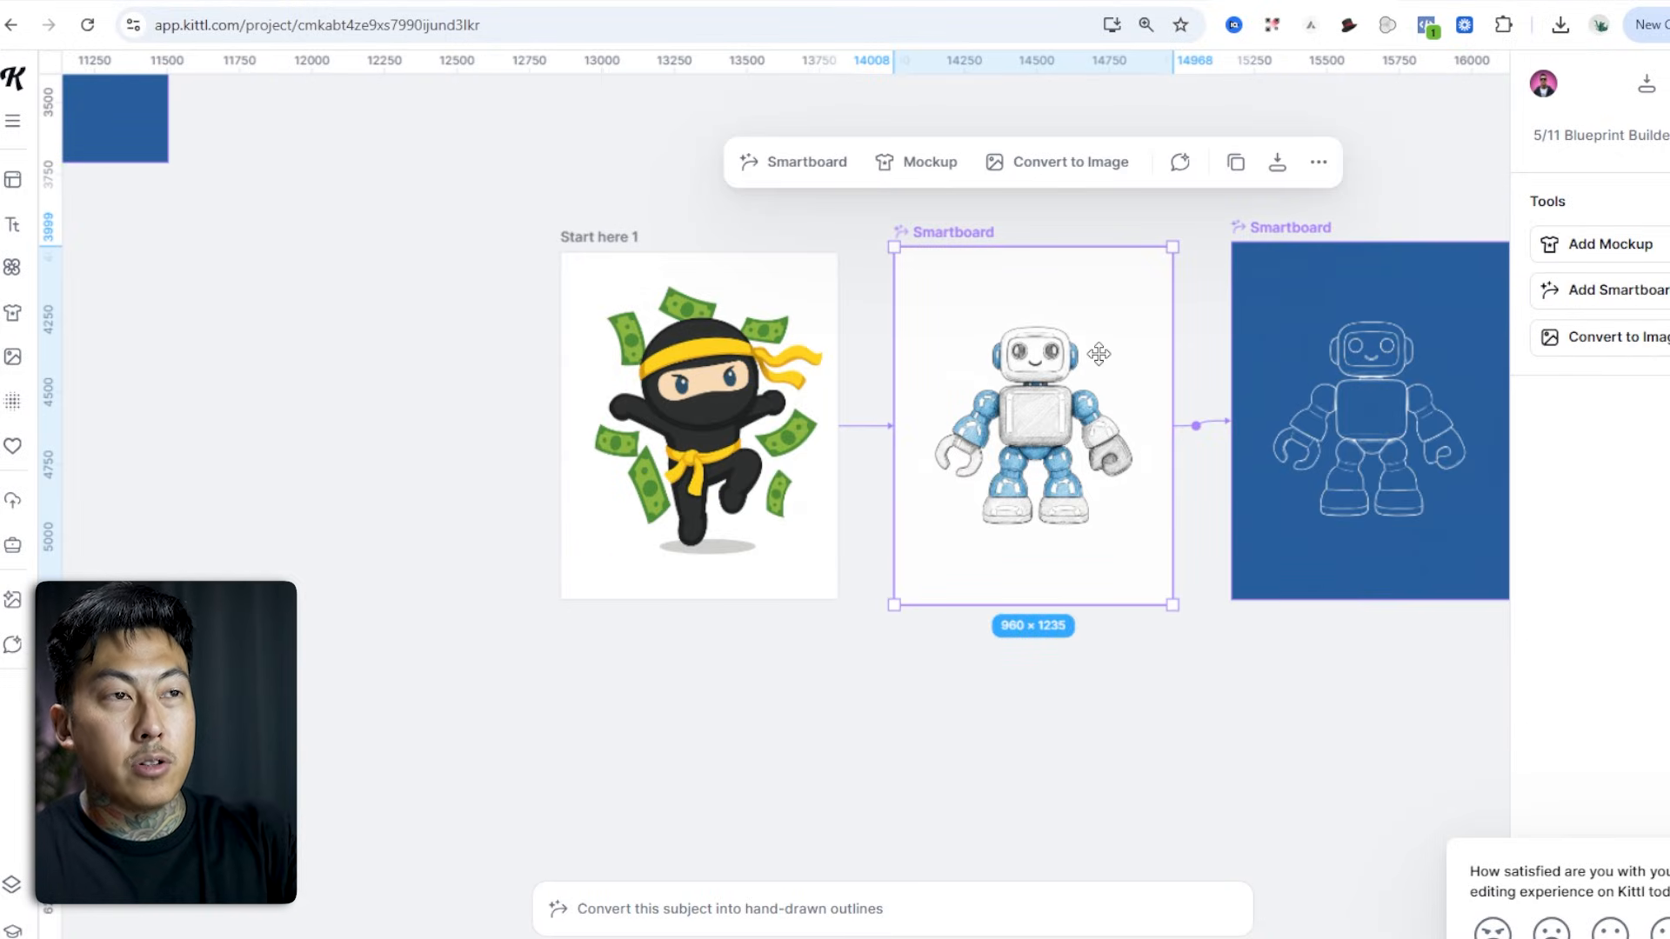
click(918, 905)
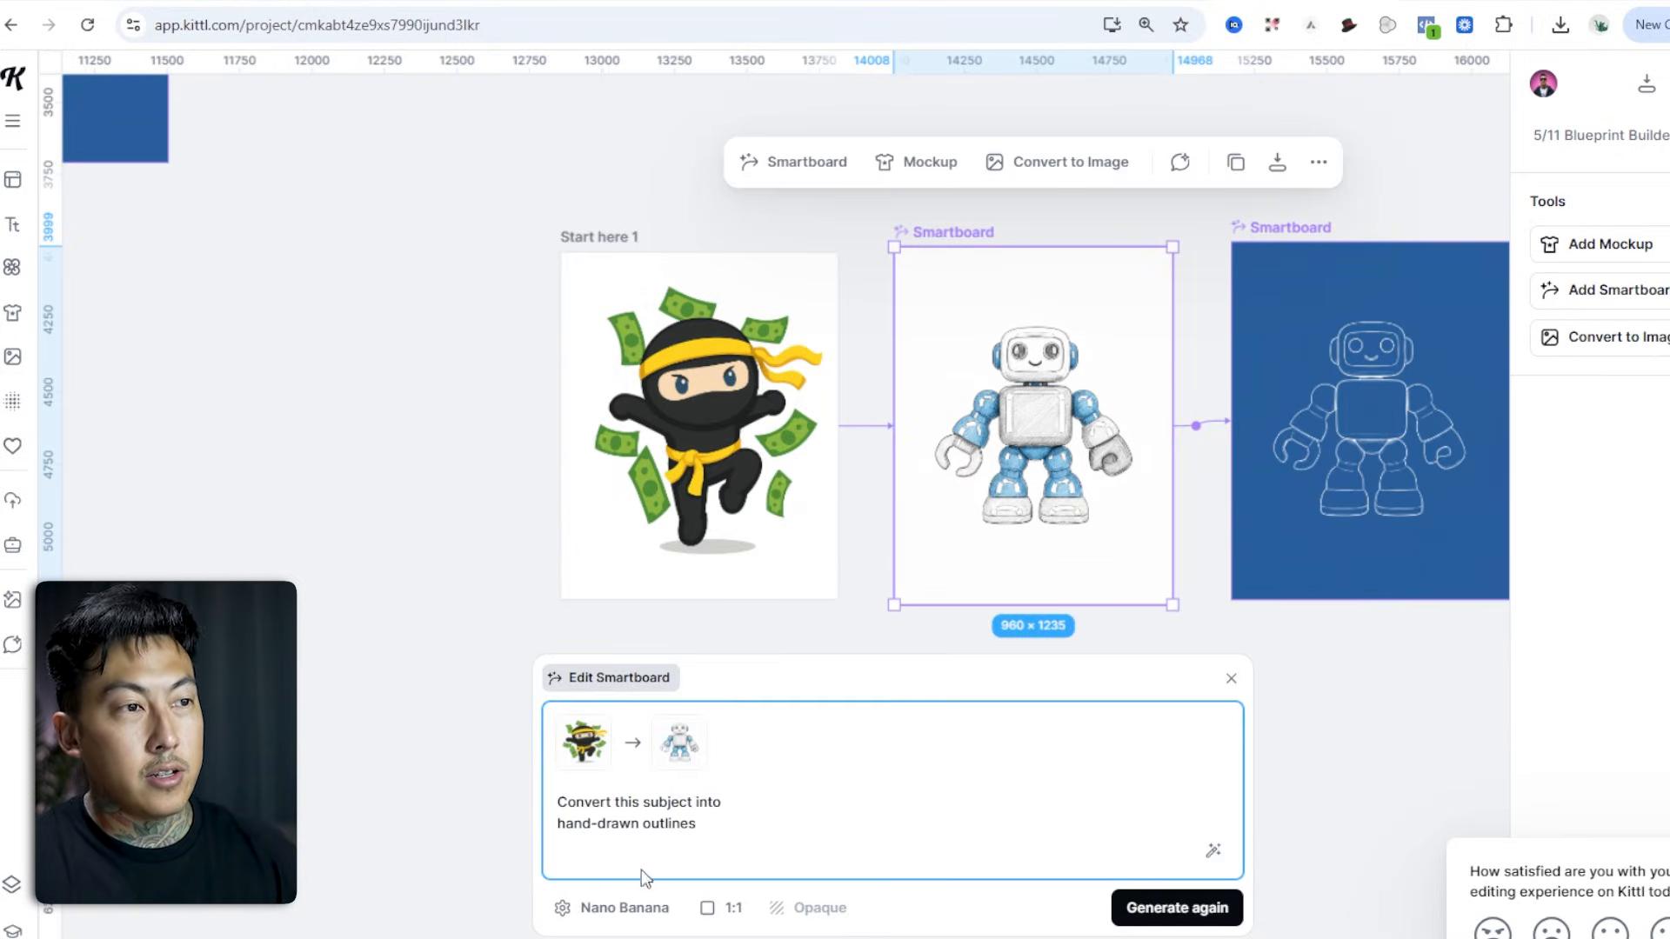
click(1176, 907)
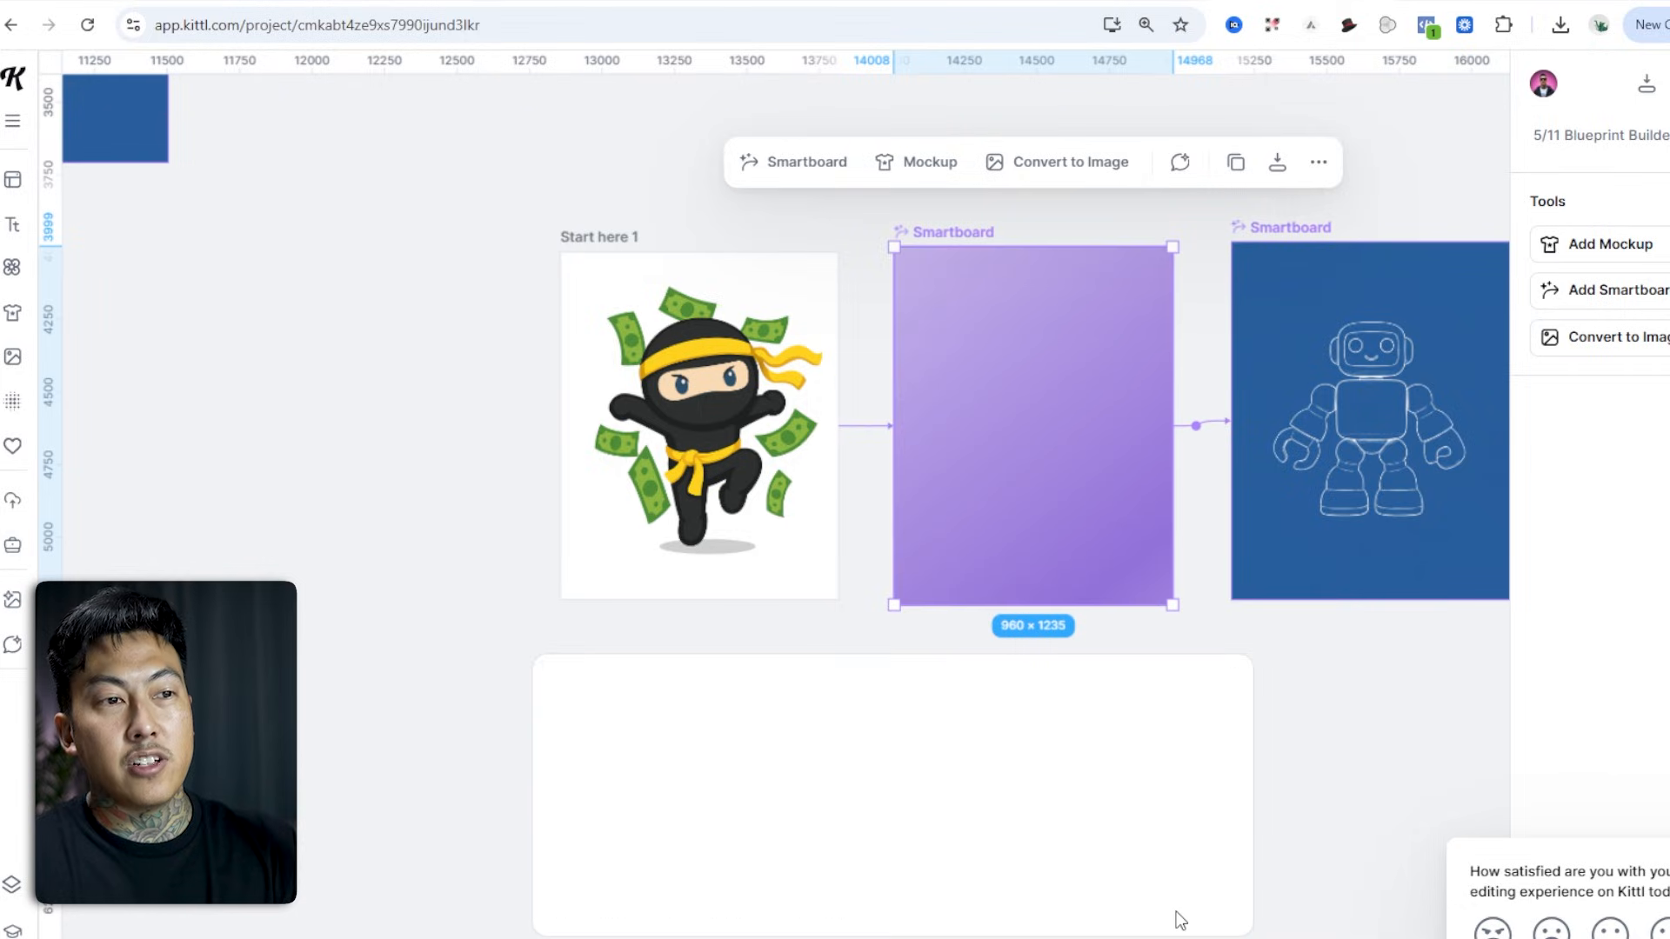
click(943, 417)
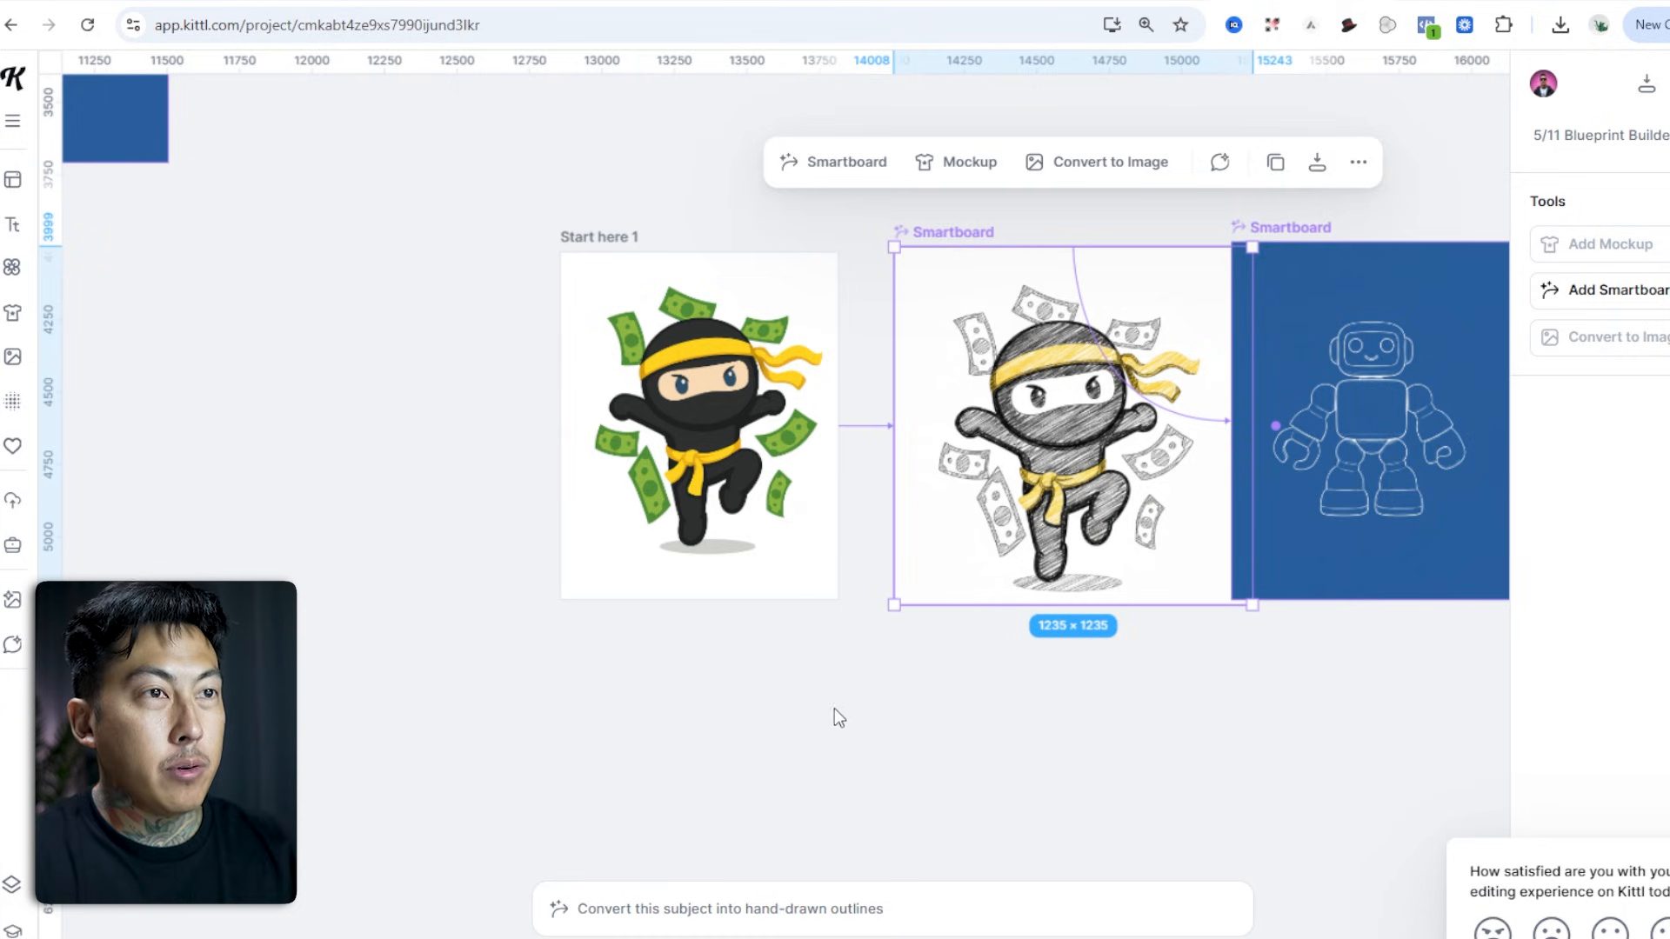
mouse_move(944, 237)
mouse_down()
mouse_move(905, 231)
mouse_move(917, 247)
mouse_up()
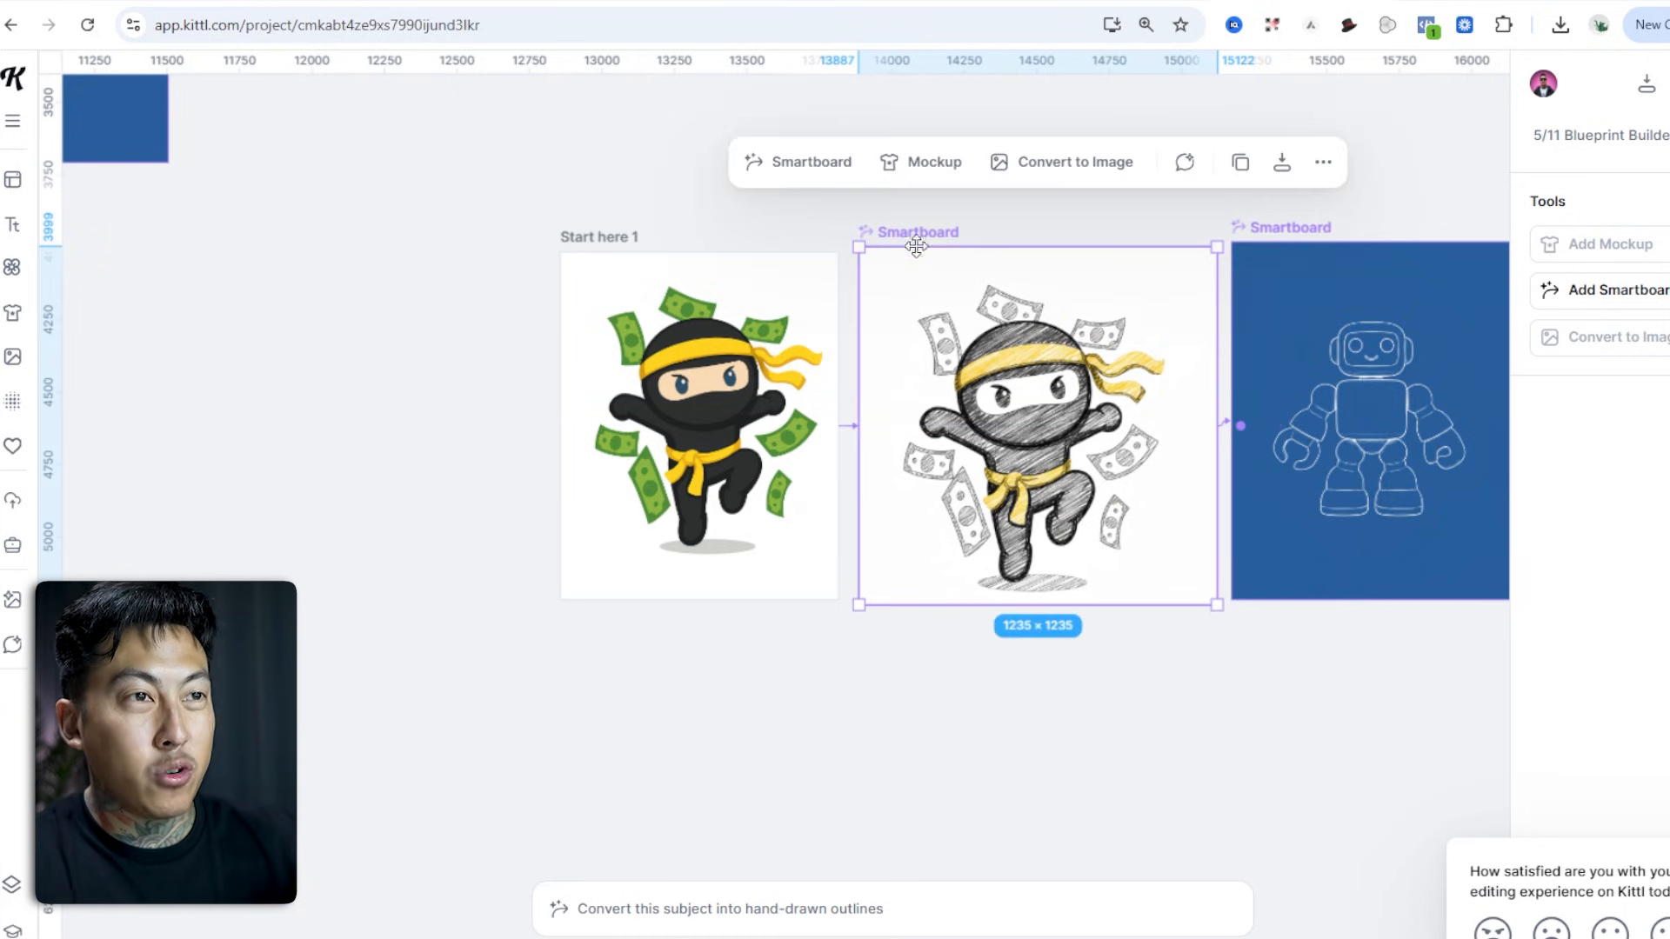
Regenerate the first robot blueprint smartboard with its white-outline, royal-blue-background prompt from the ninja sketch, and move it clear of the next smartboard.
click(1324, 738)
scroll(768, 682, right, 5)
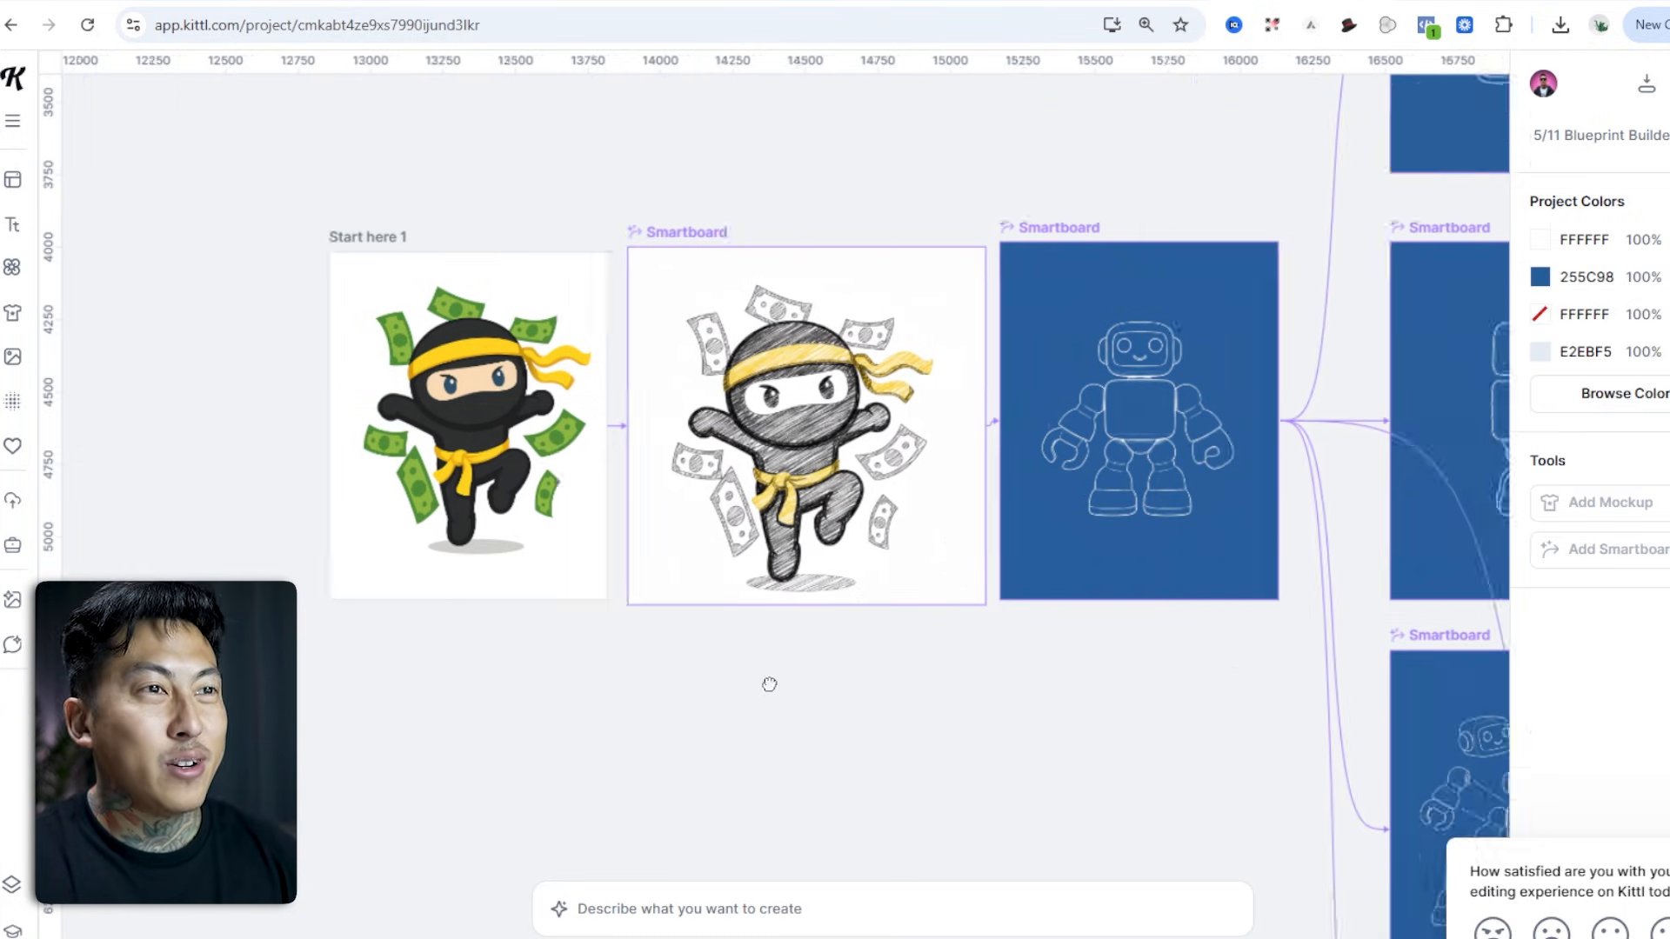
click(739, 233)
drag(746, 230, 786, 231)
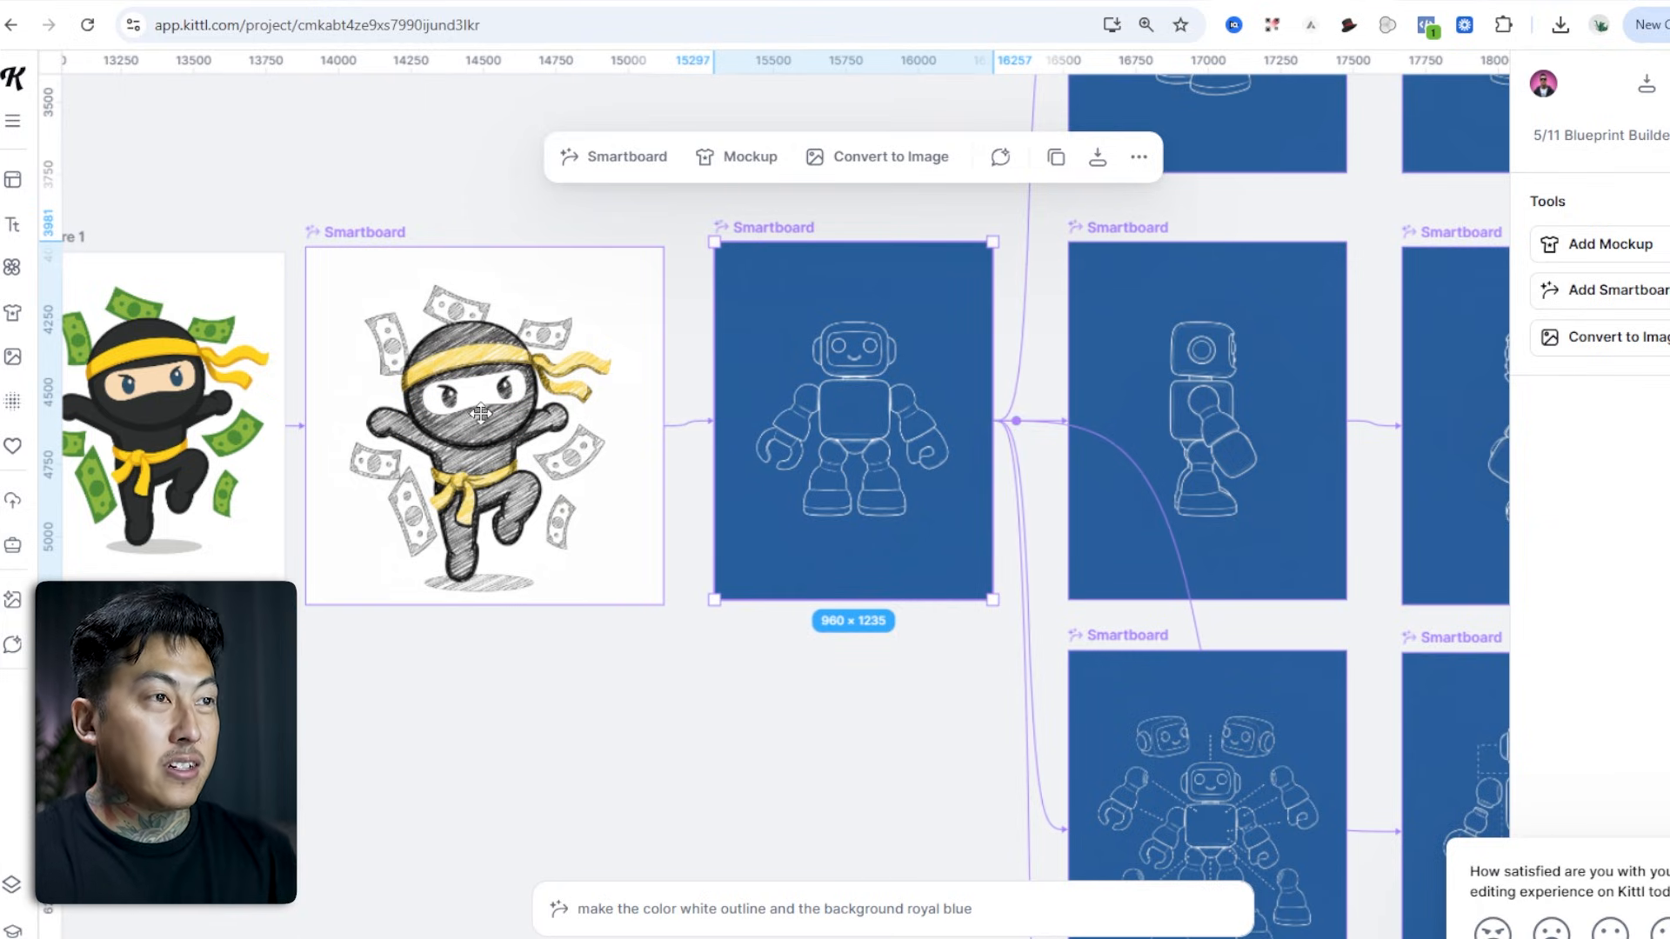
click(835, 918)
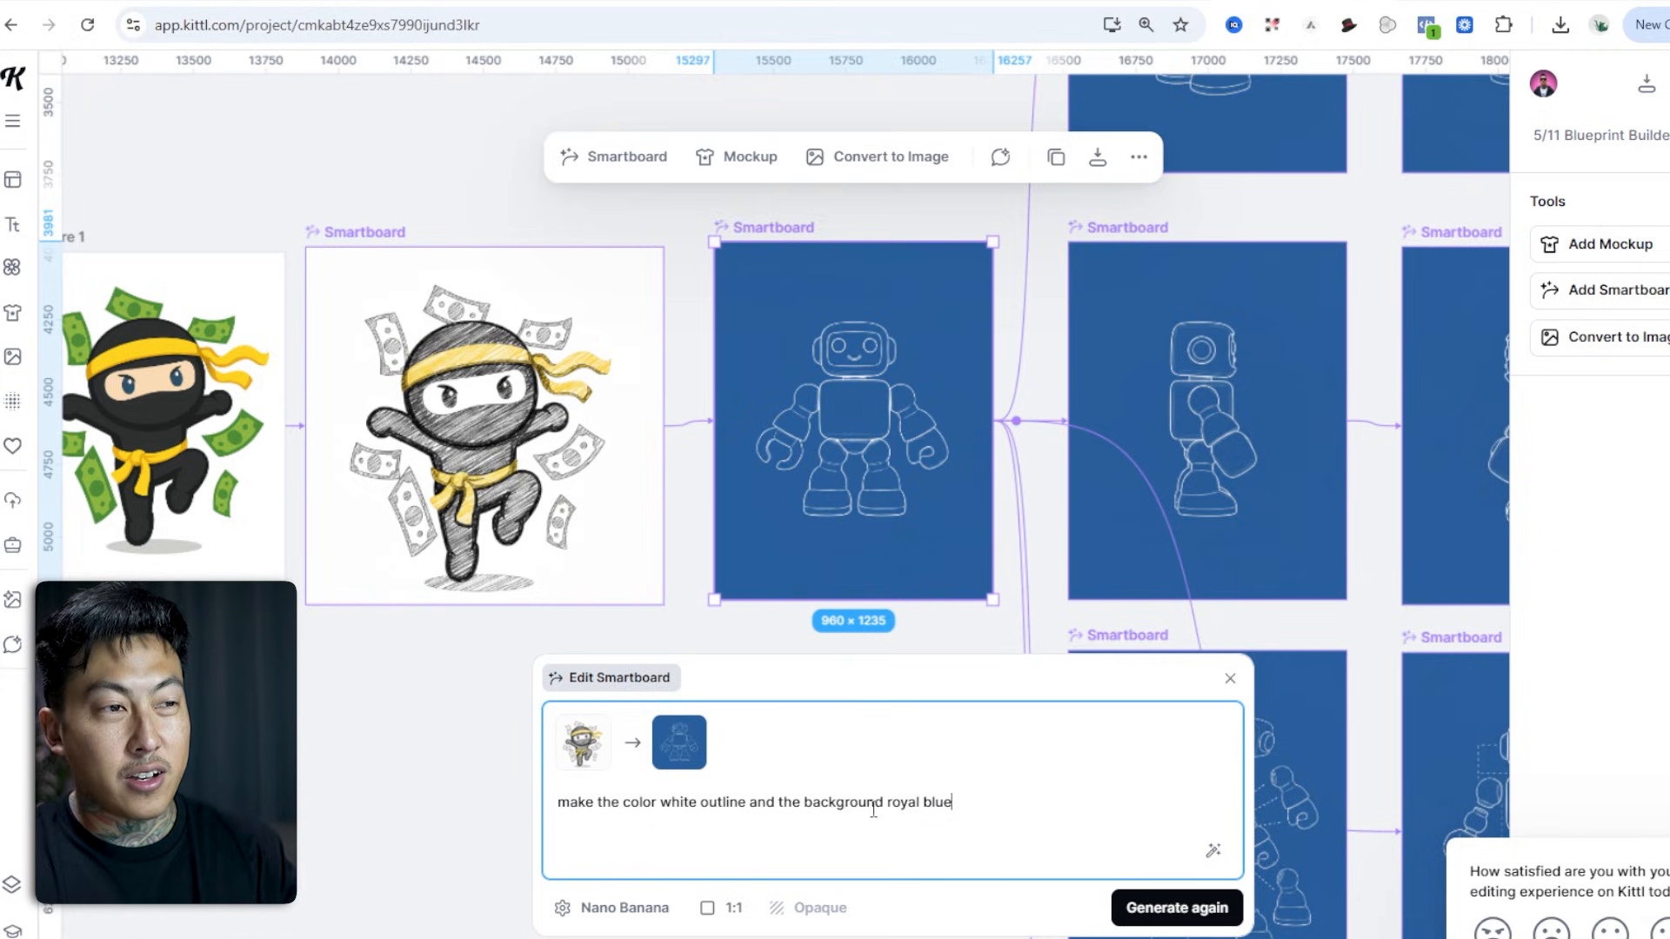
click(1165, 909)
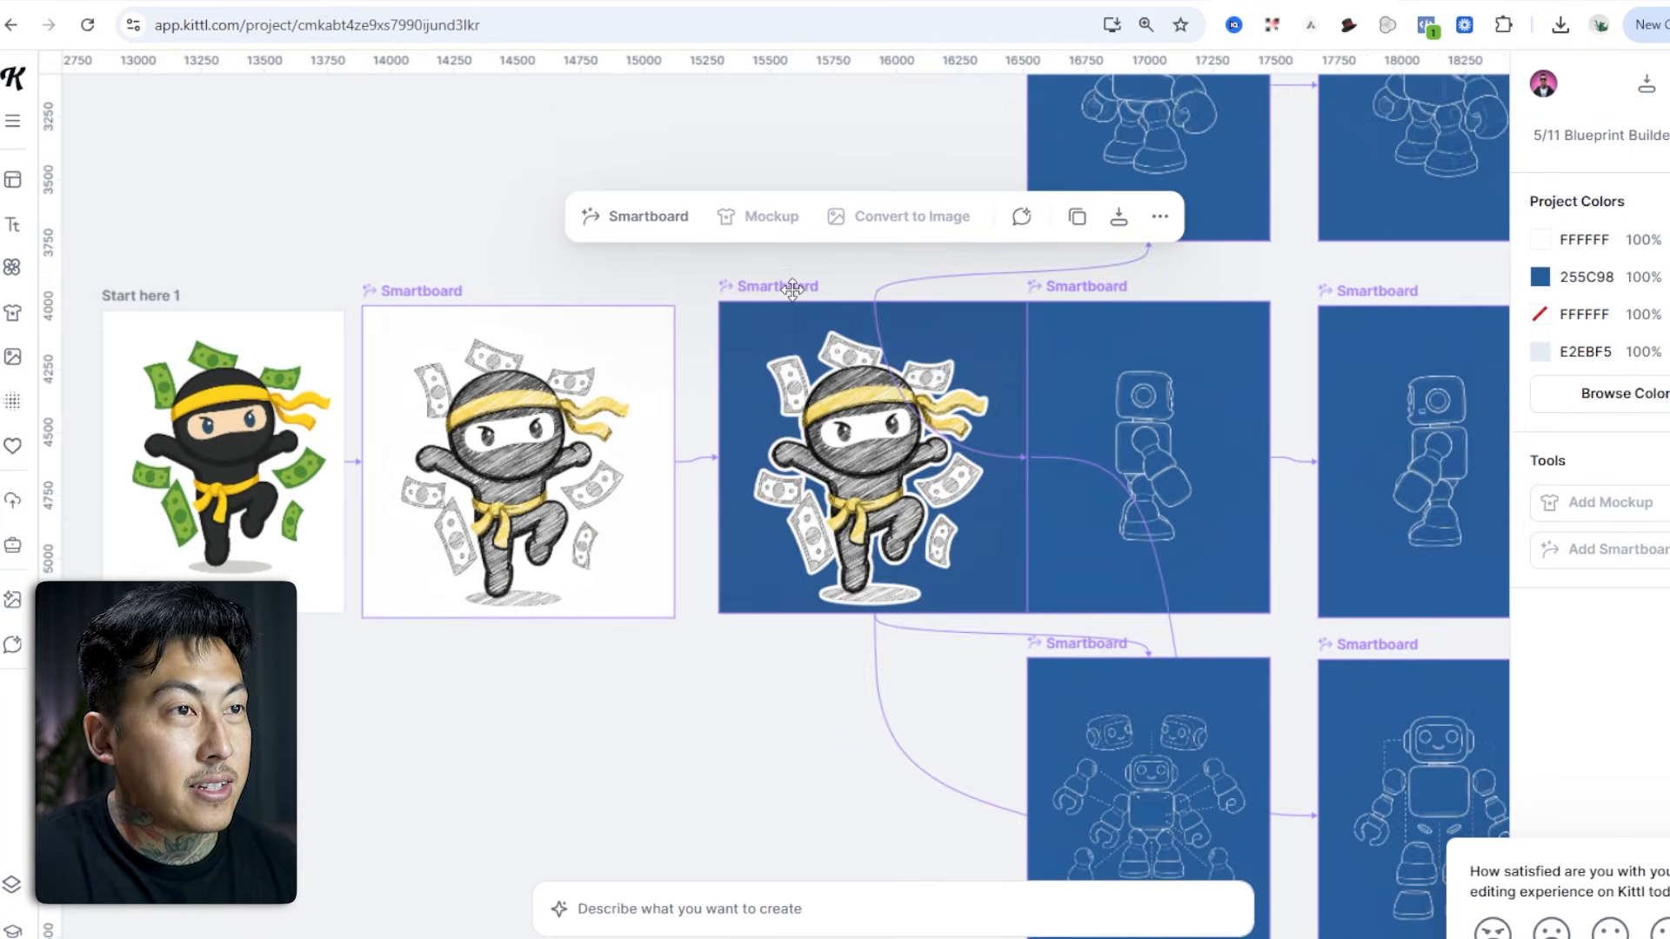
drag(792, 290, 766, 294)
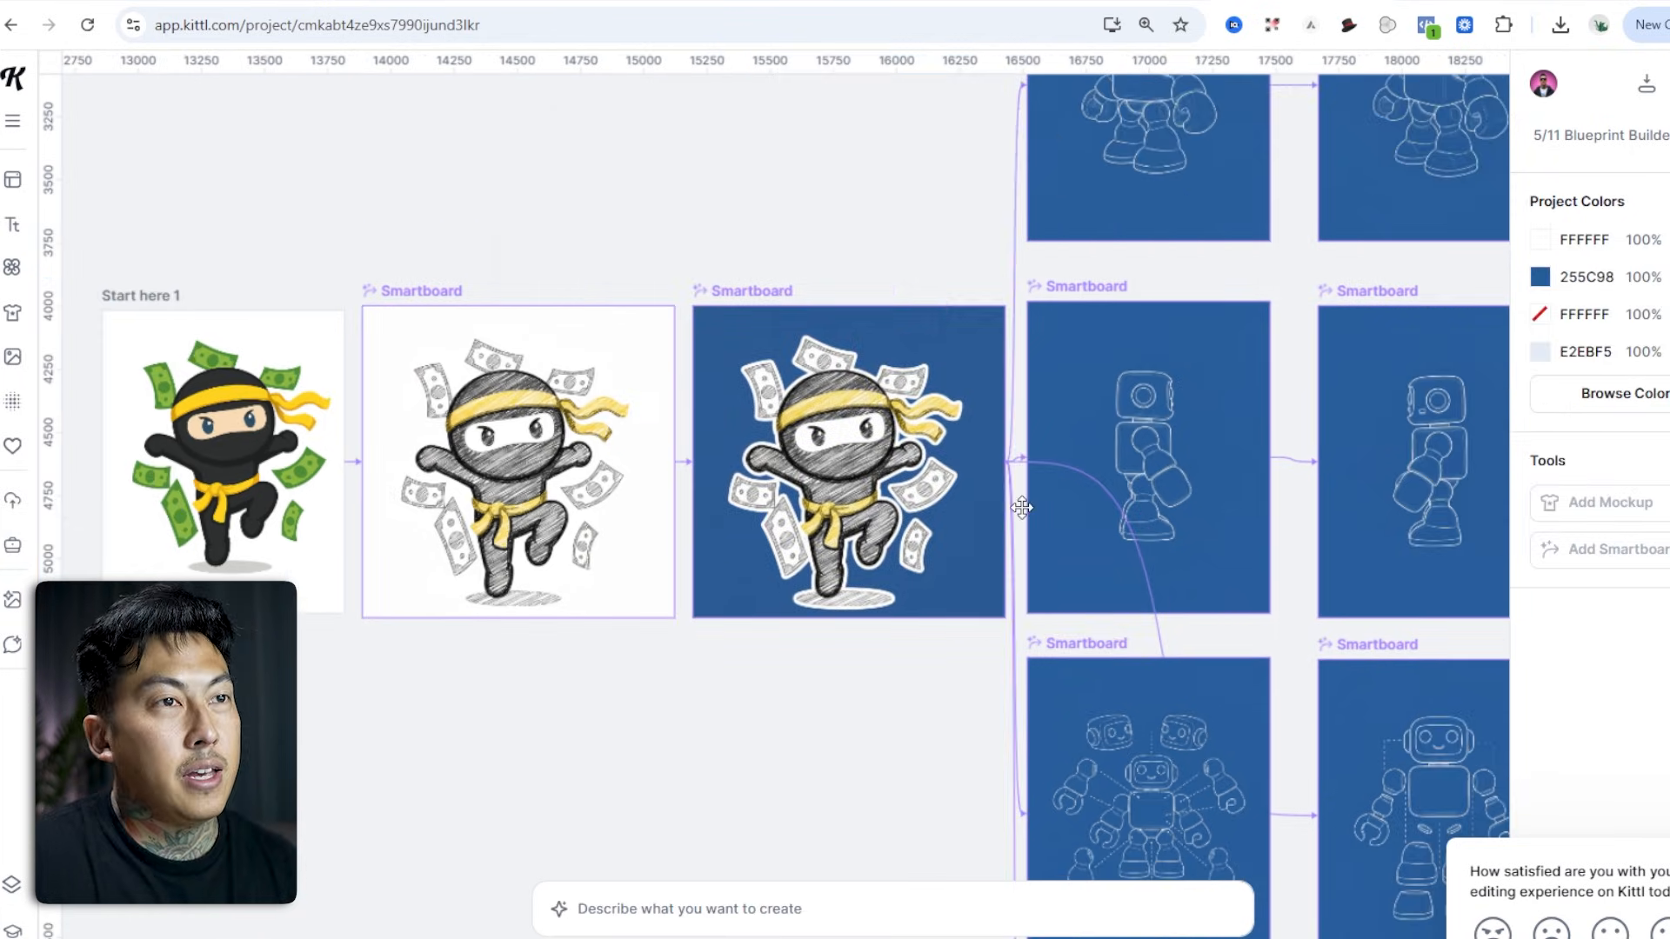
Regenerate the body-parts smartboard with its prompt "separate each body part like technical drawing. no text", and move it clear of the neighbouring smartboard.
scroll(1044, 392, right, 5)
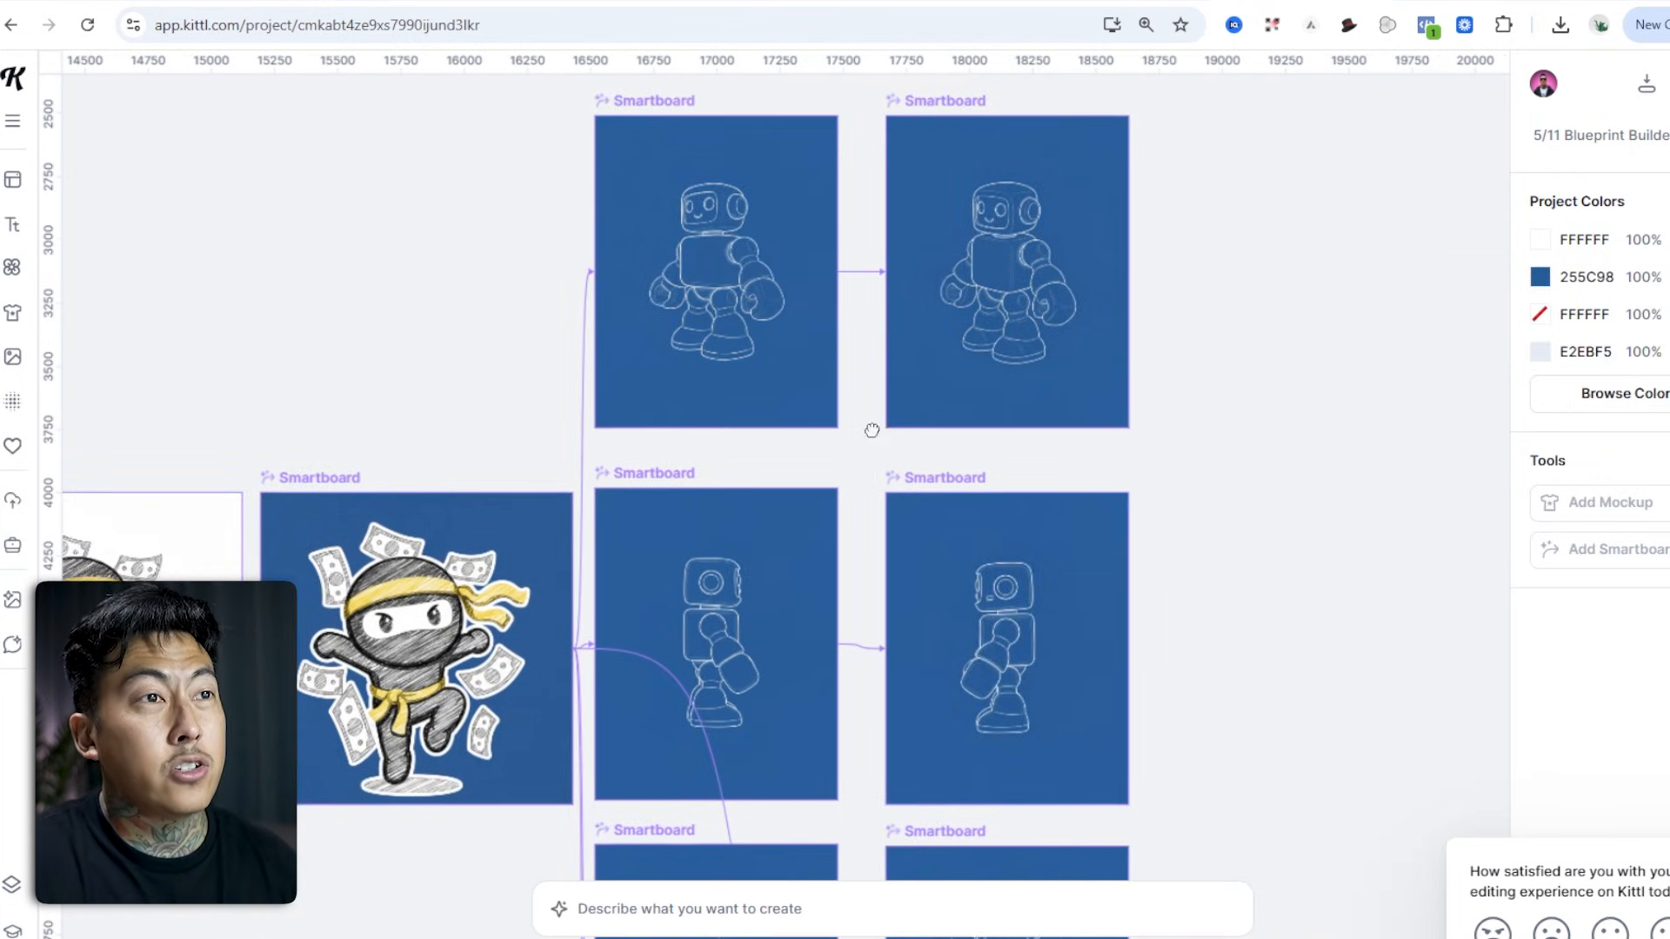
scroll(954, 615, down, 7)
scroll(688, 709, up, 5)
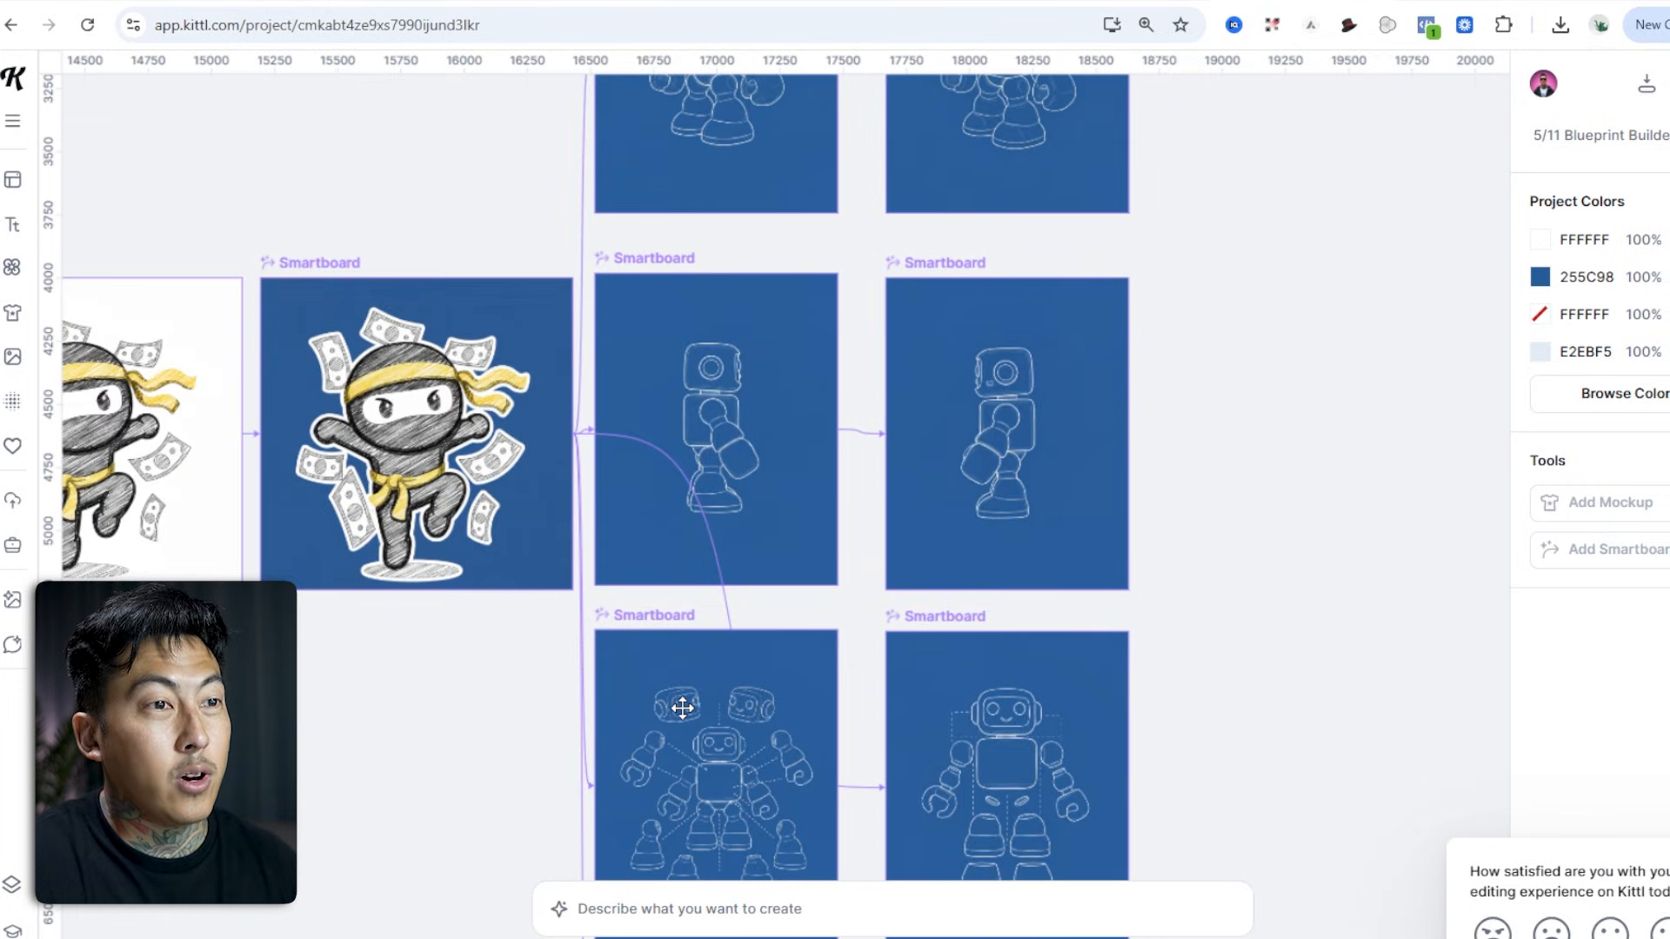
click(658, 616)
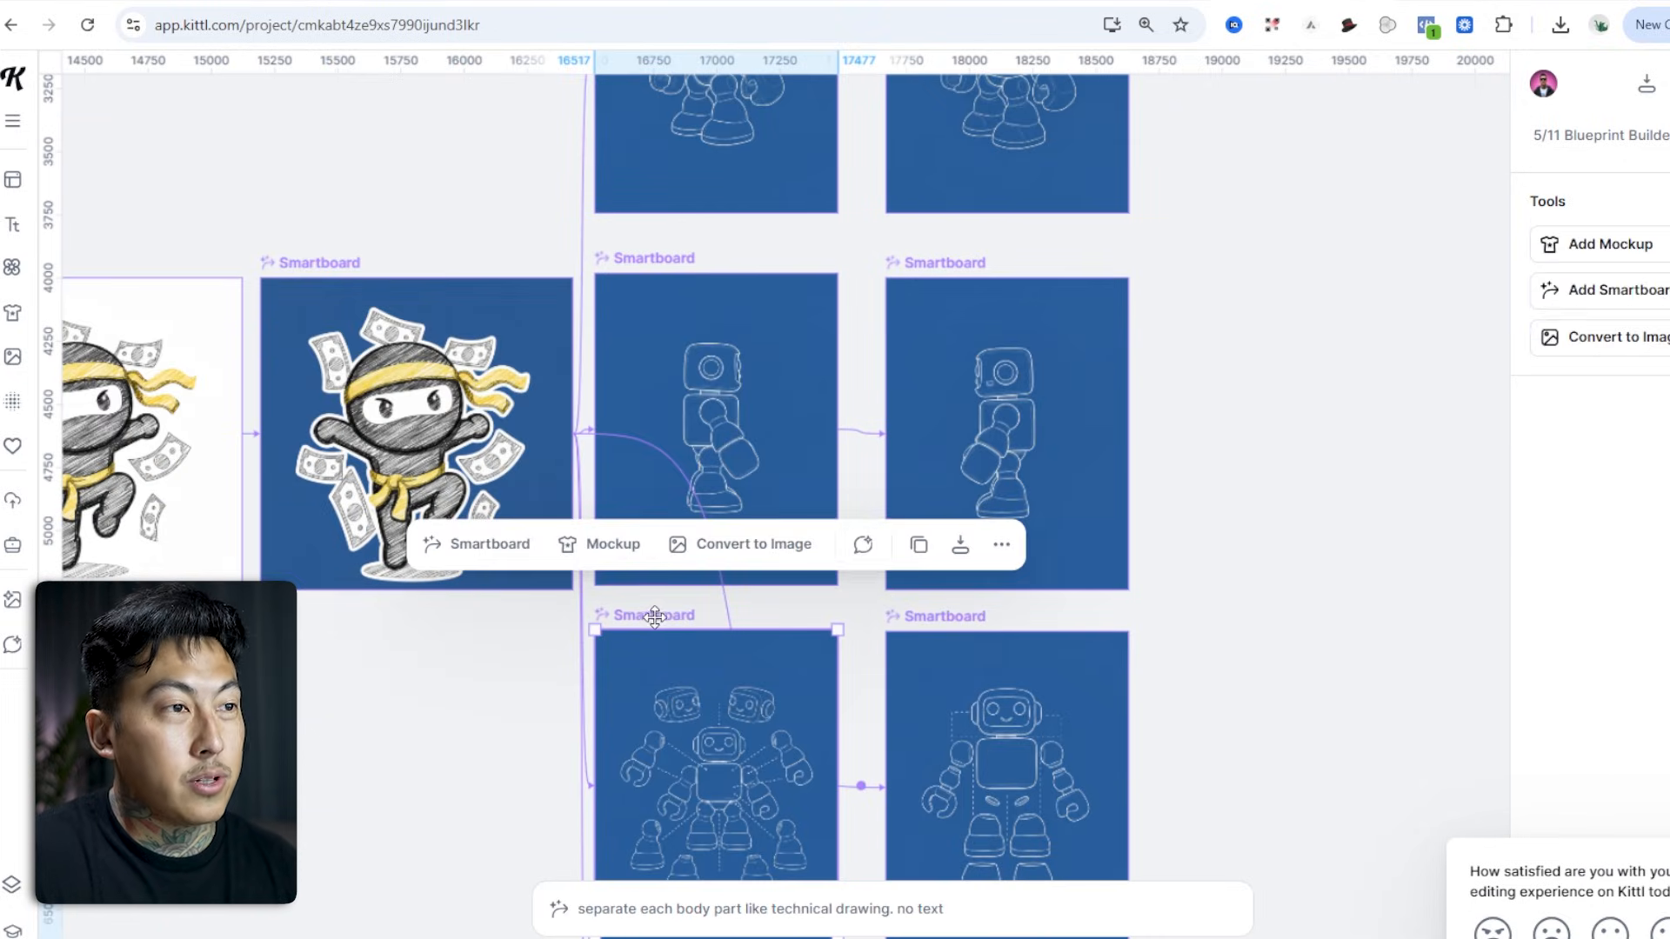
click(1088, 909)
click(1144, 907)
scroll(810, 546, down, 2)
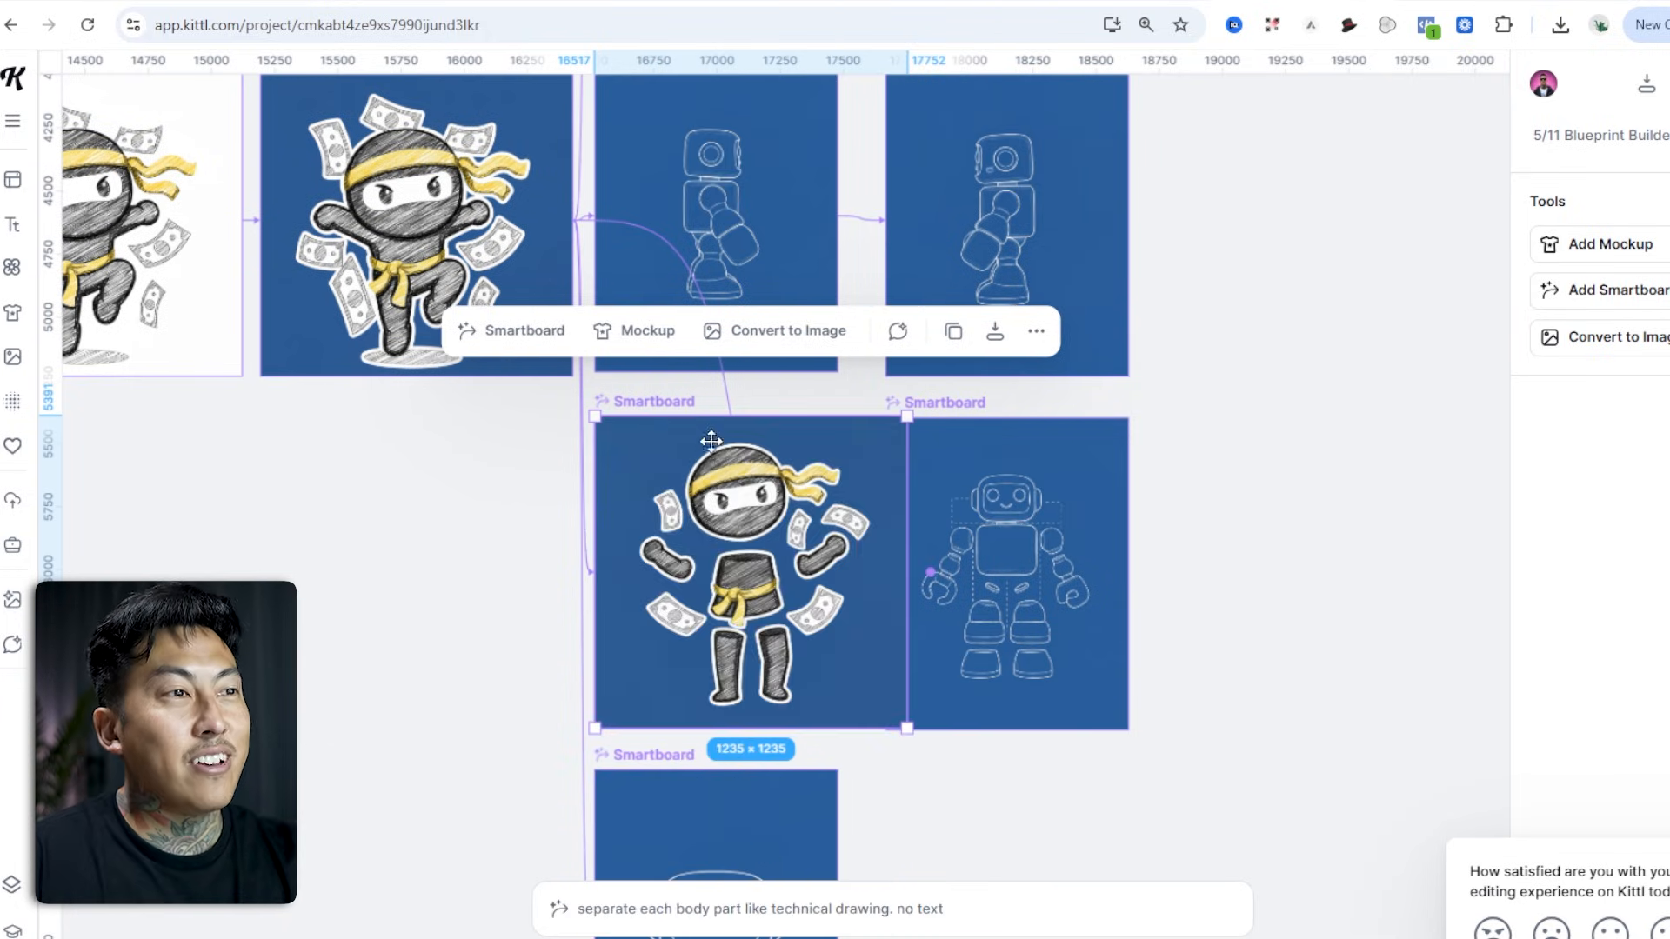
drag(712, 441, 665, 443)
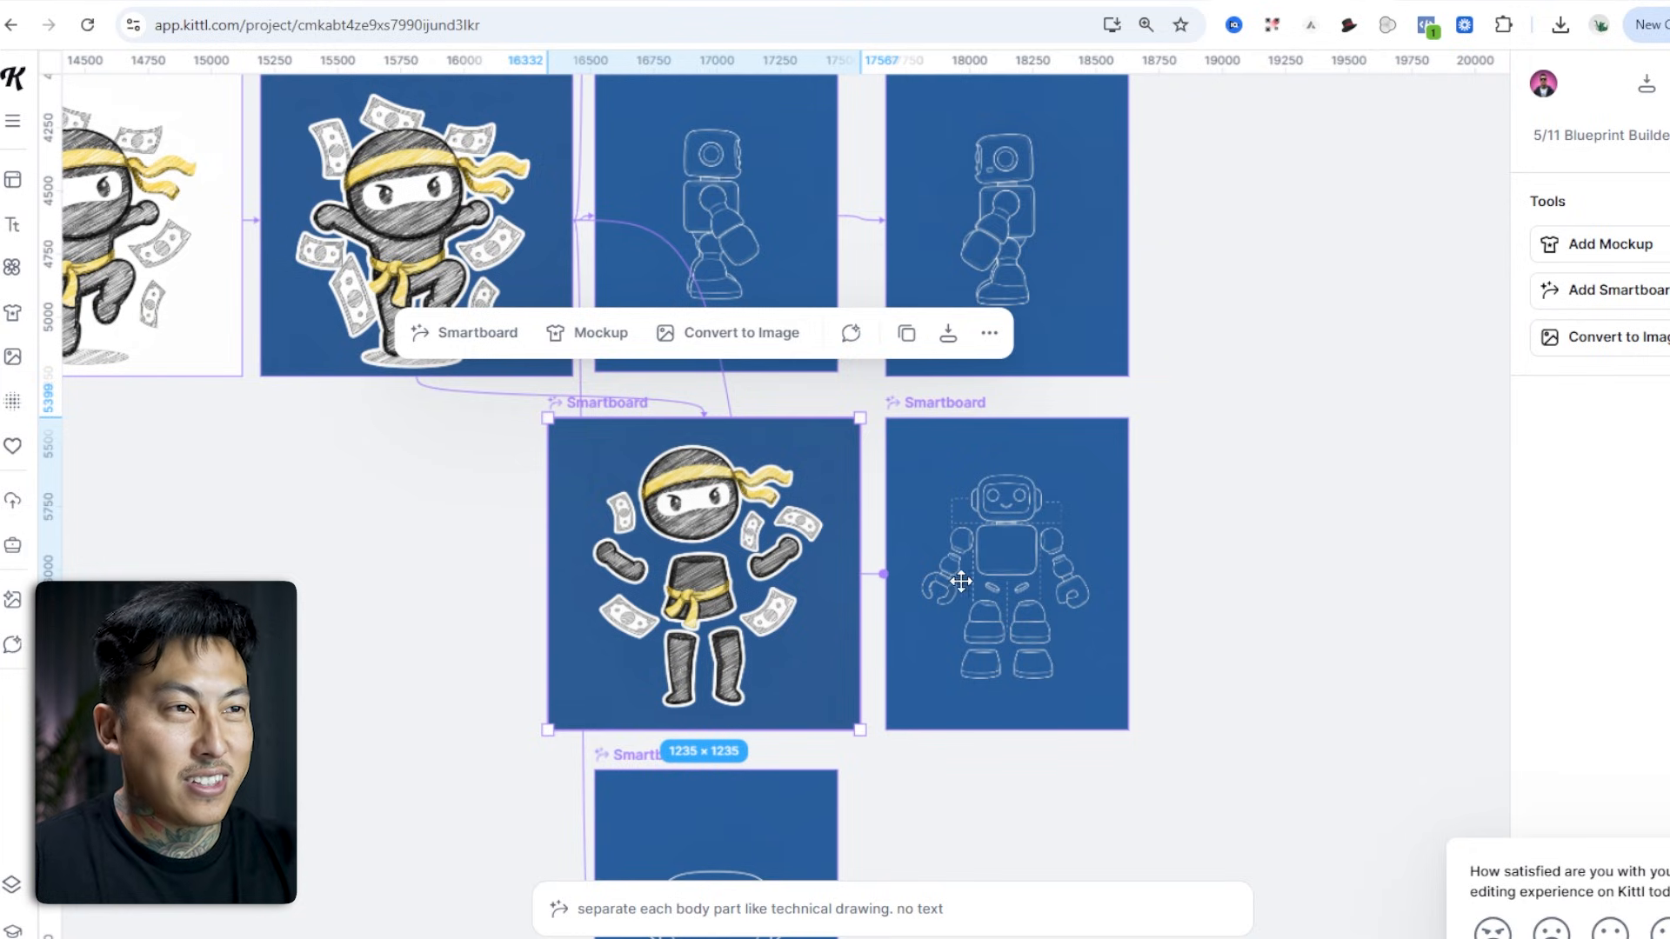
Review the prompts behind the ninja body-parts and hand-drawn outline smartboards, and look over the original Blueprint Builder and Brand Creator flows.
click(828, 905)
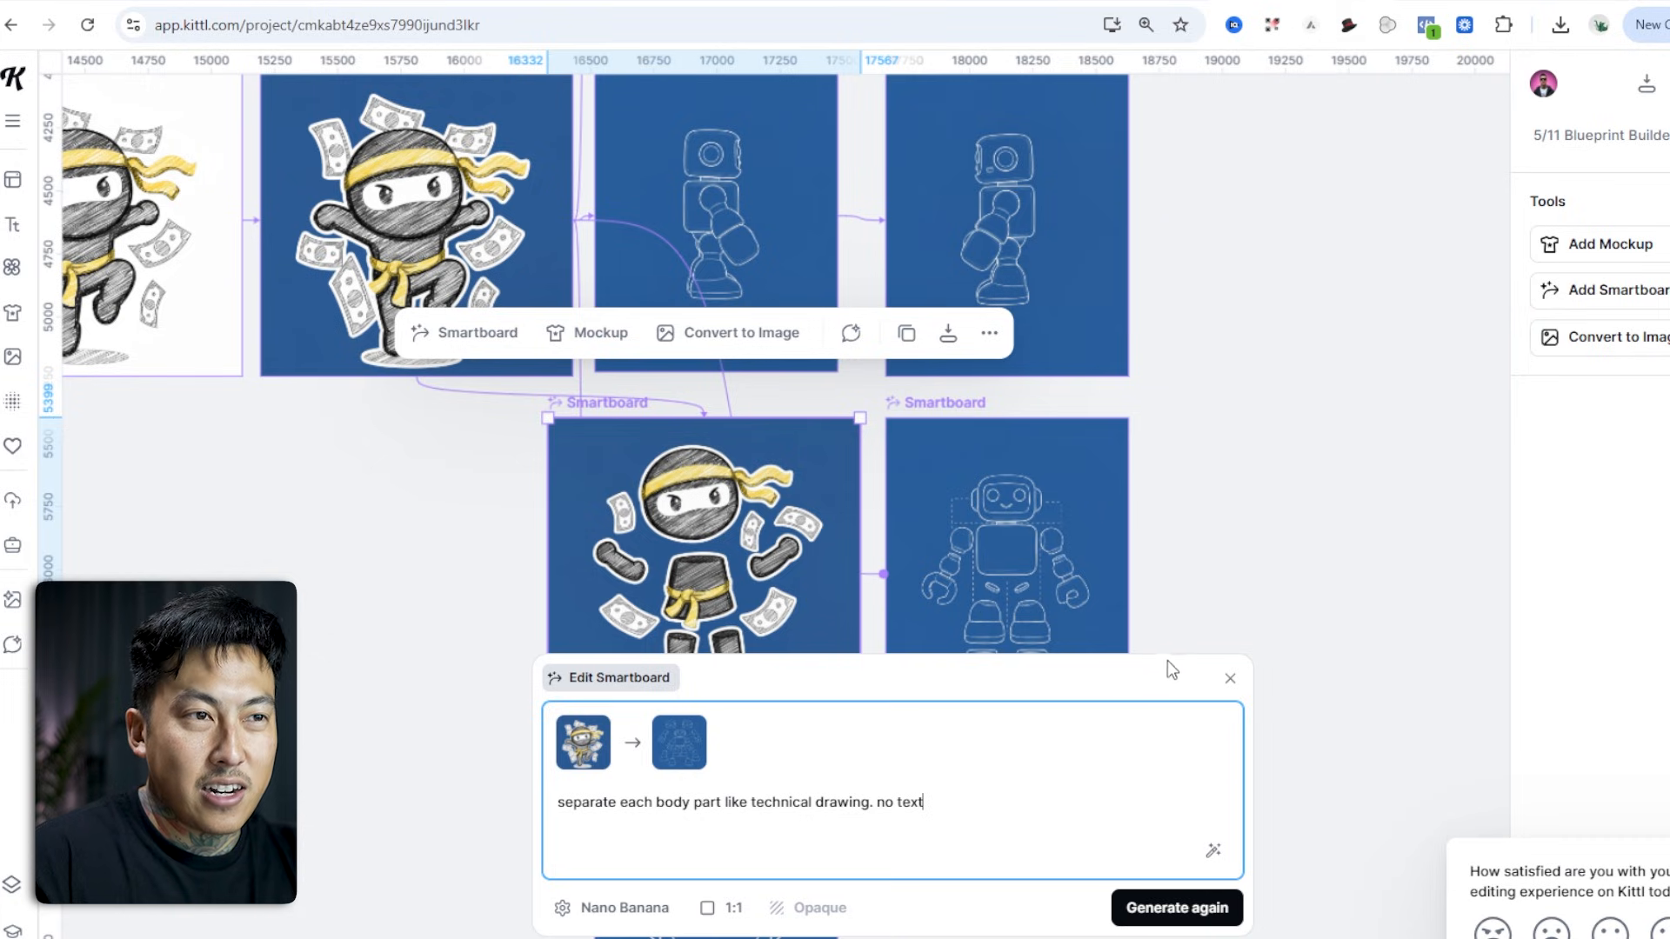
click(1211, 564)
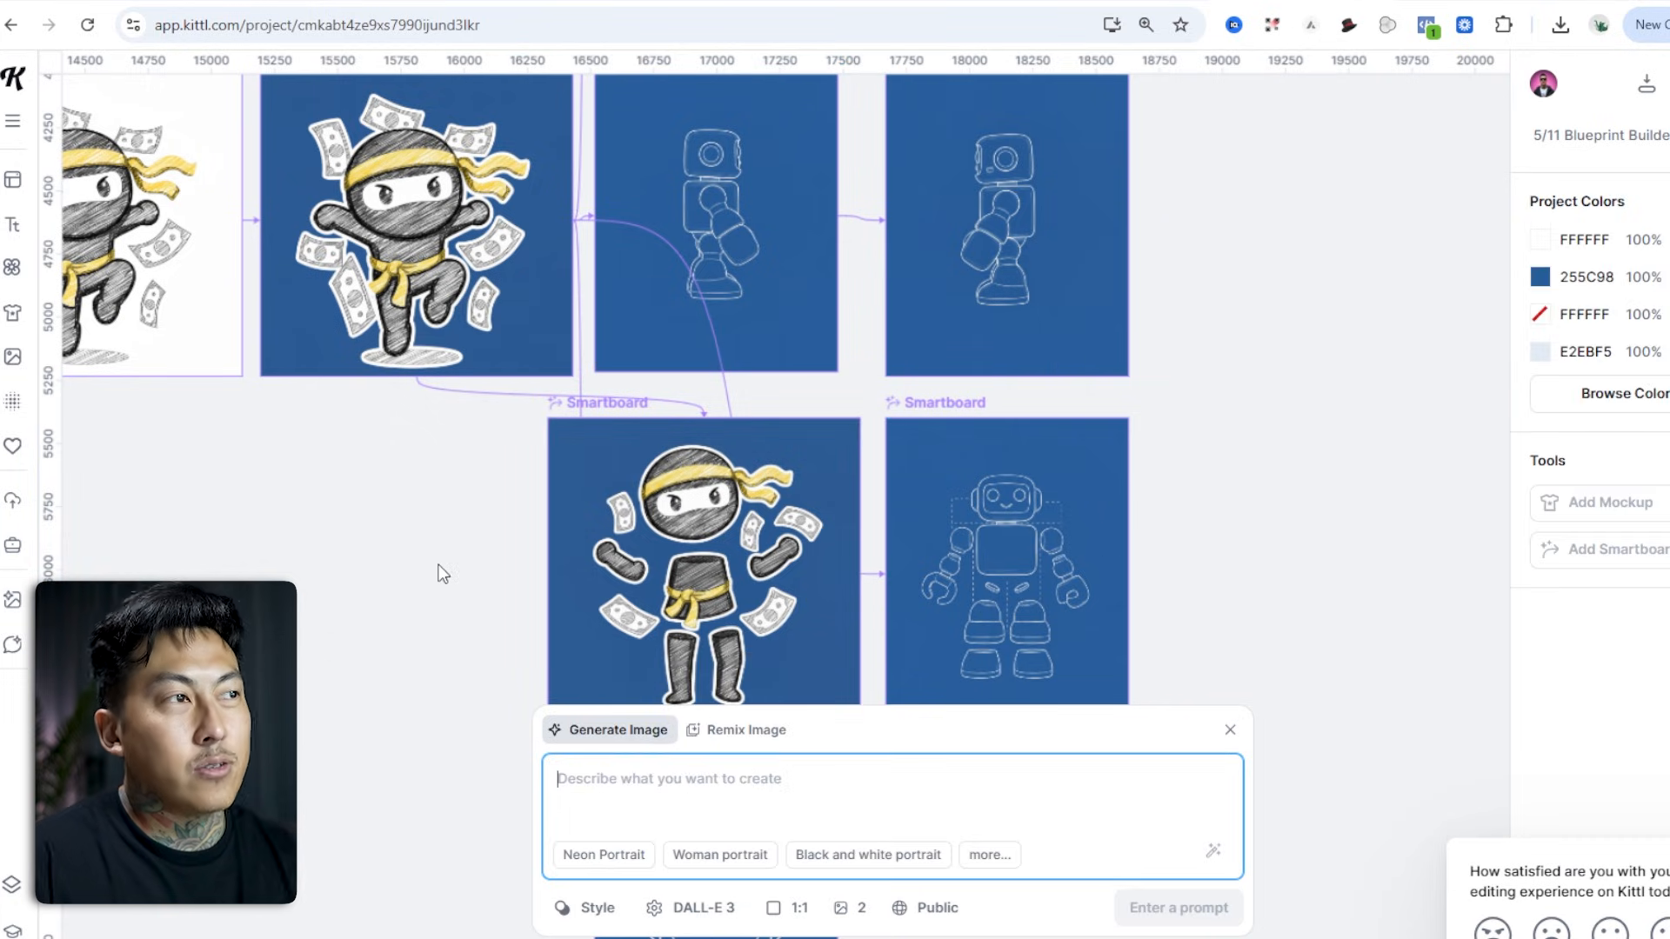
drag(353, 536, 1021, 609)
drag(254, 467, 793, 580)
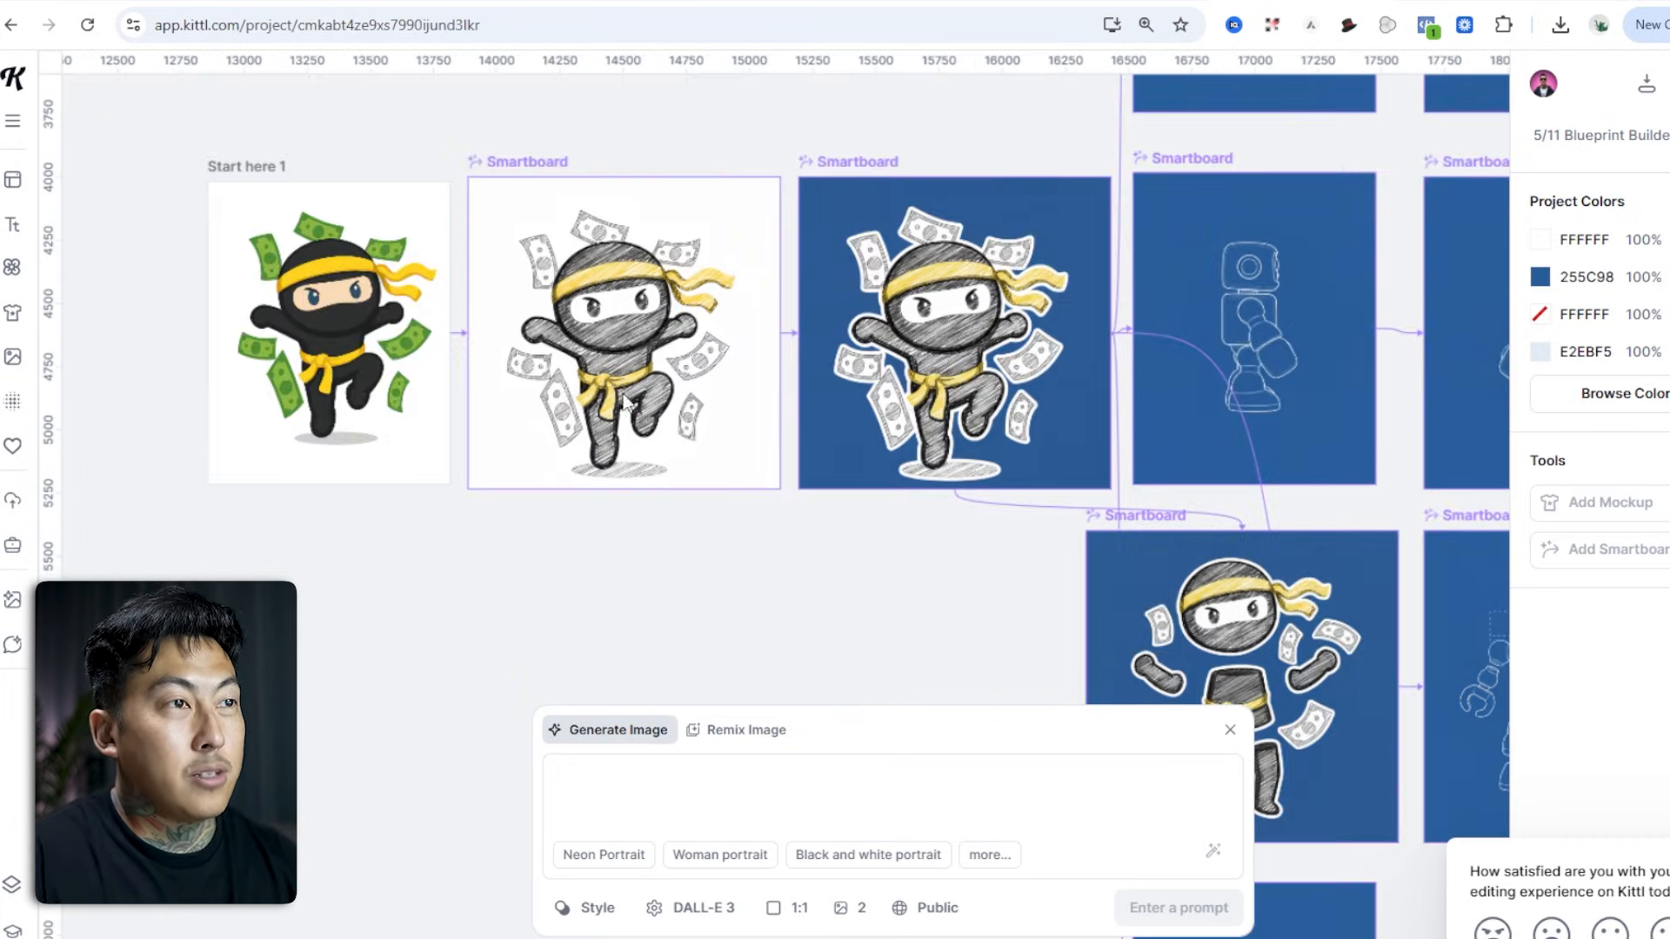
click(596, 346)
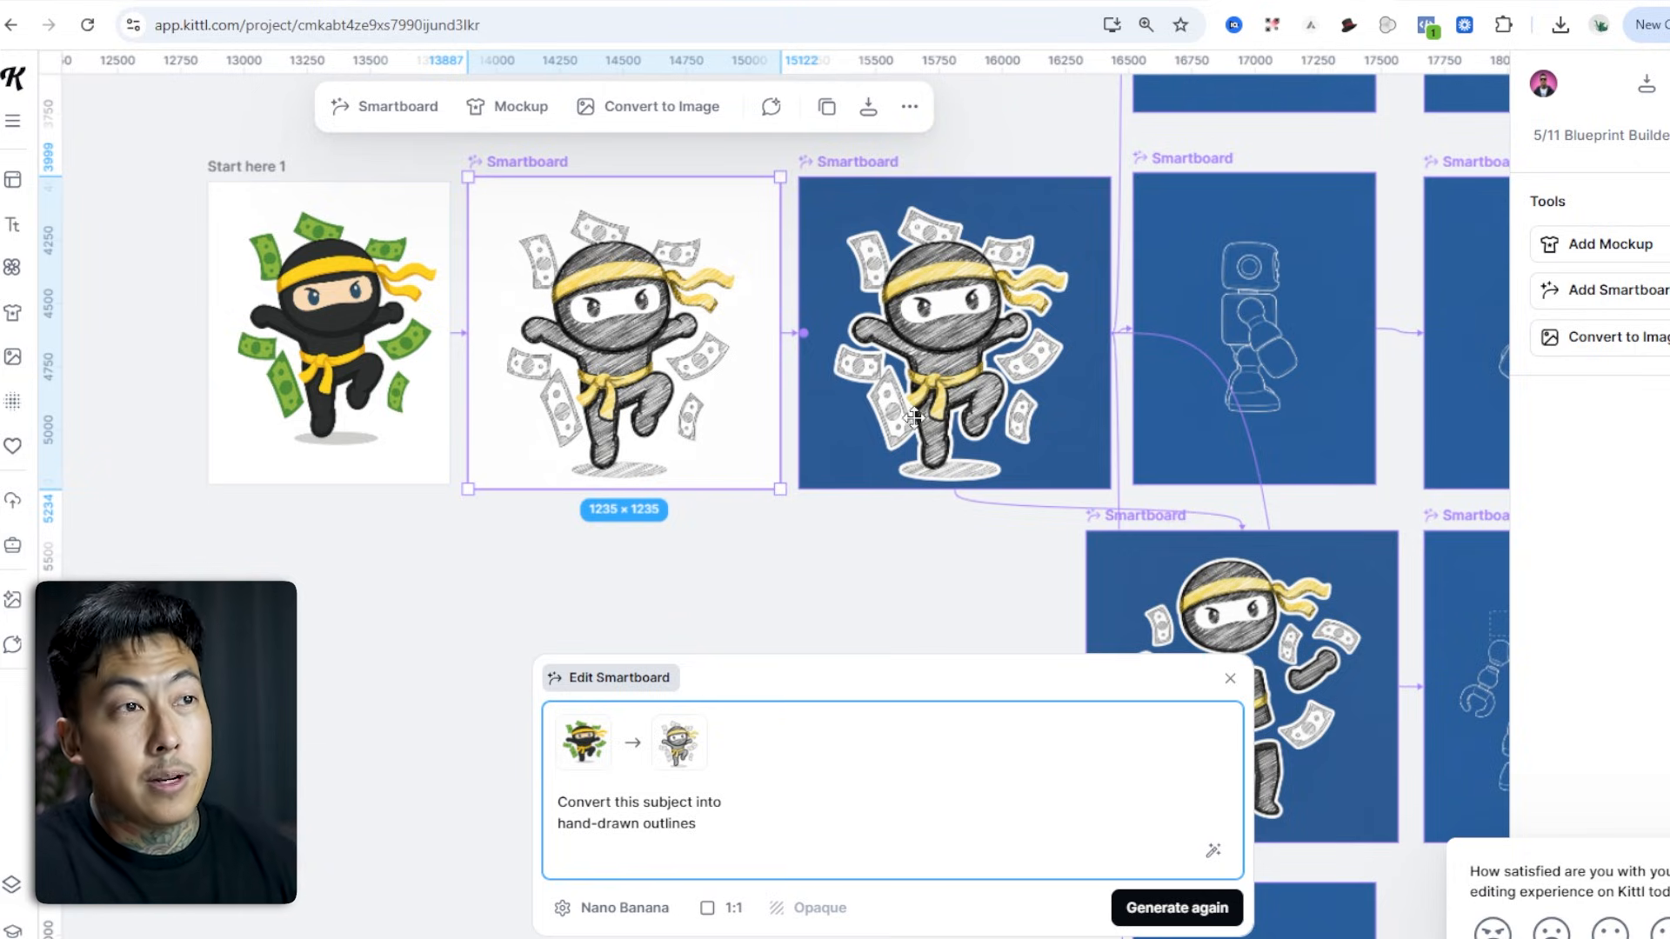
scroll(914, 418, down, 5)
drag(914, 418, 1089, 502)
scroll(680, 283, up, 6)
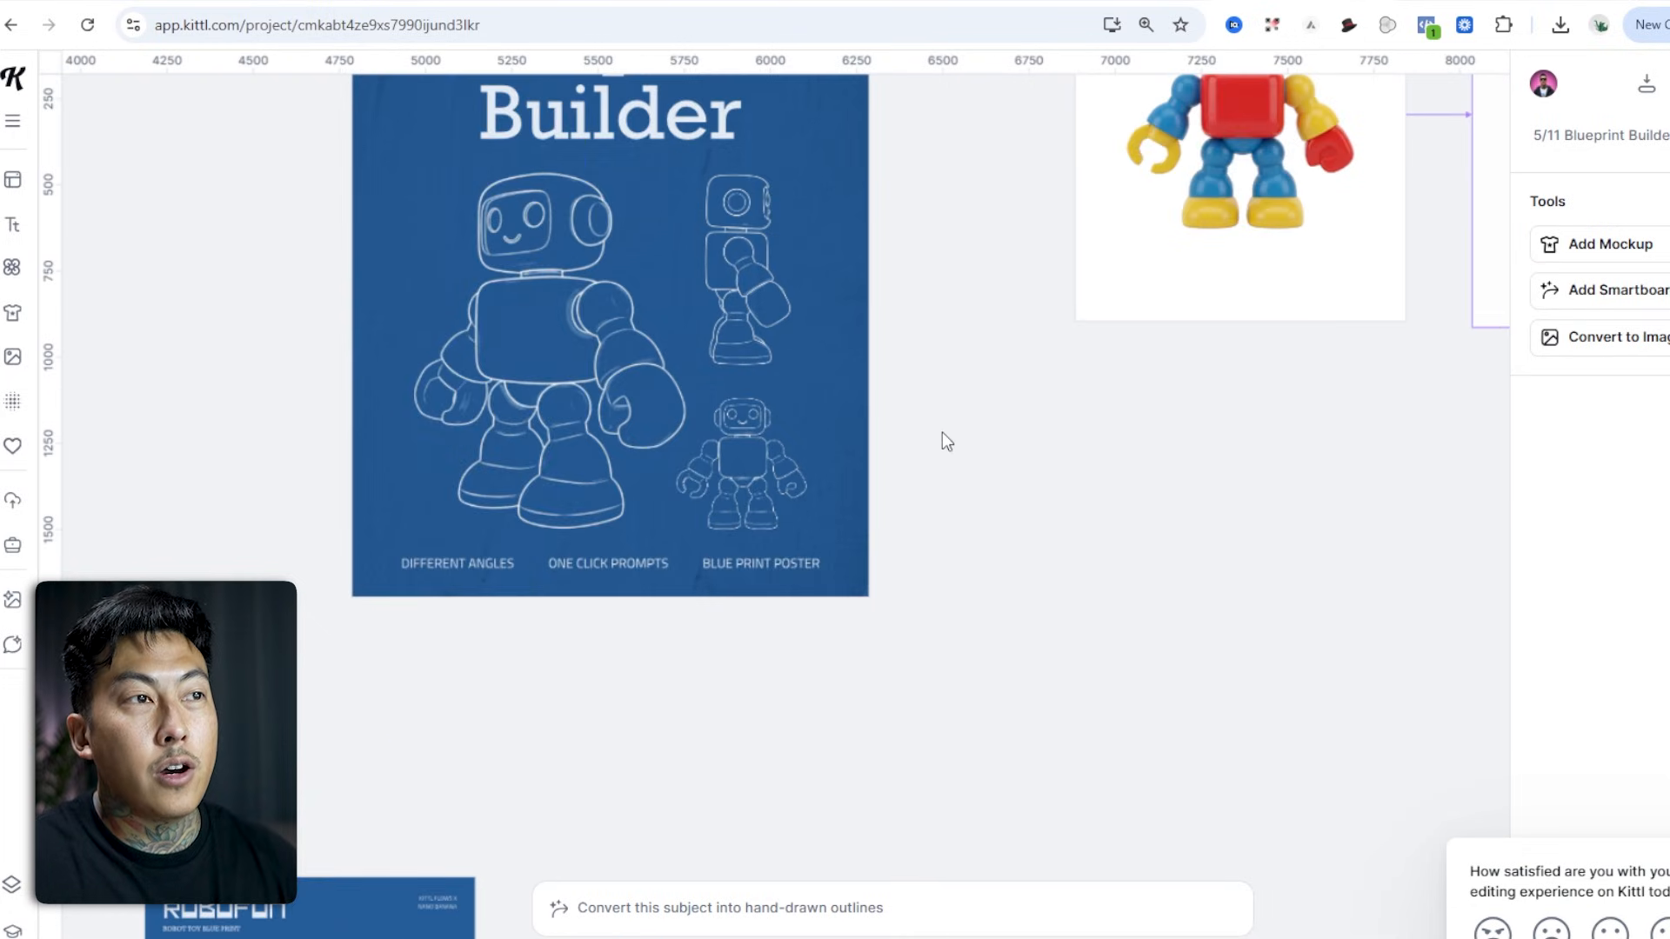
drag(995, 524, 1187, 578)
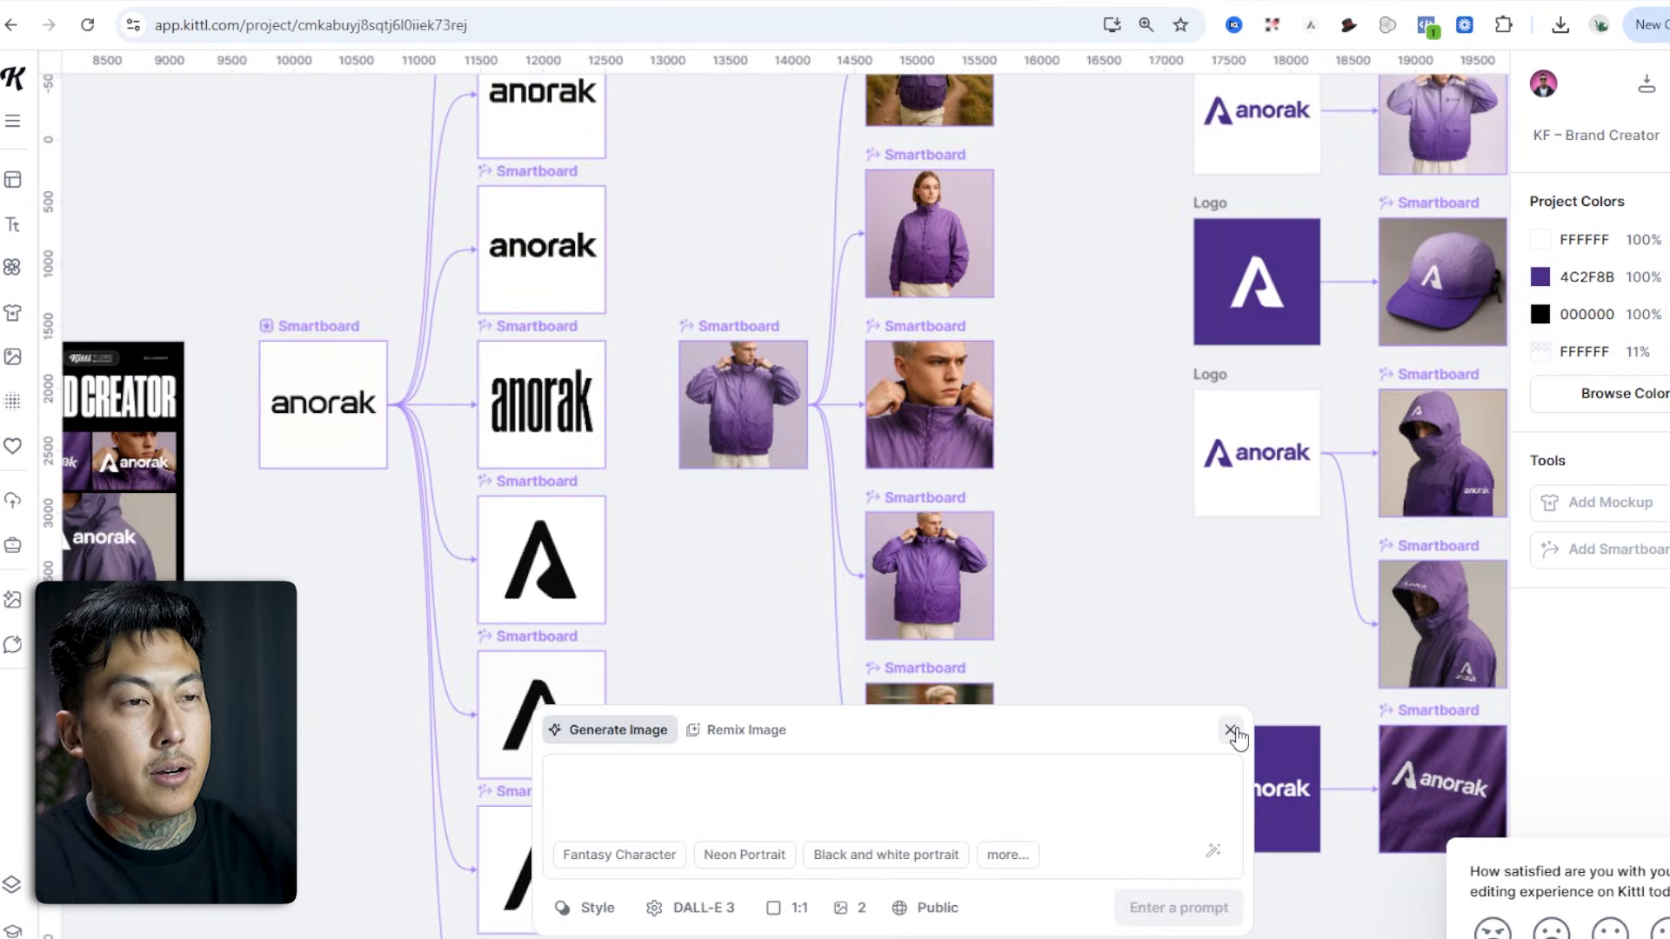
click(1231, 731)
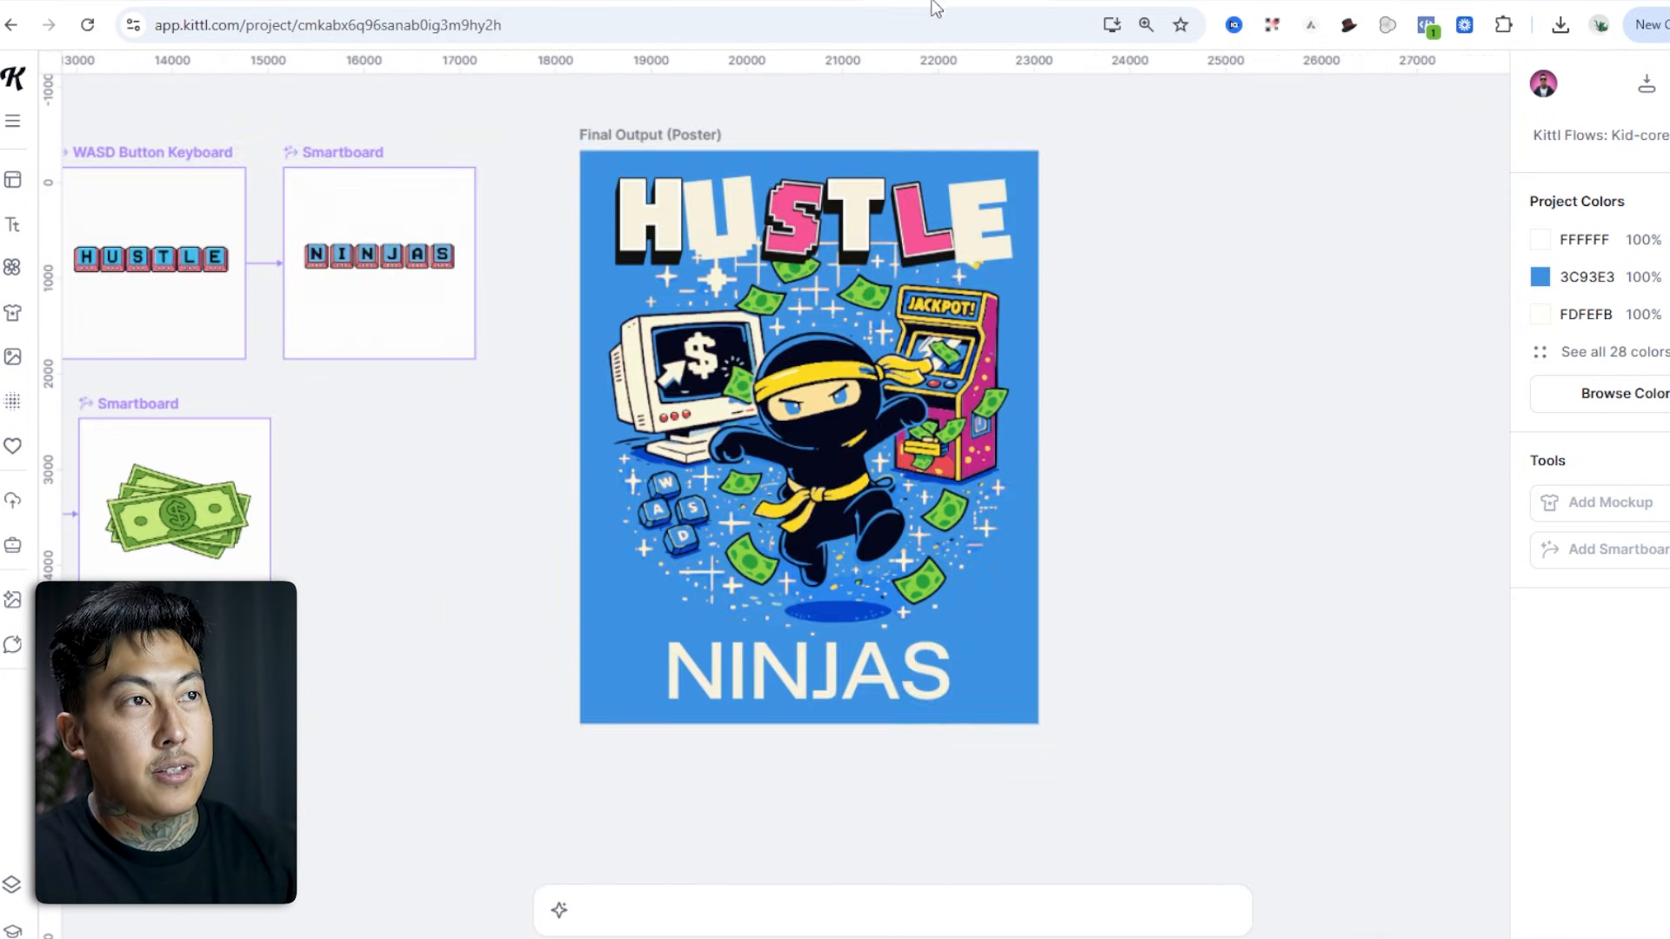
In the Kid-core project, replace the poster's plain NINJAS text with the keycap-style NINJAS image and enlarge it across the poster's lower part.
click(670, 133)
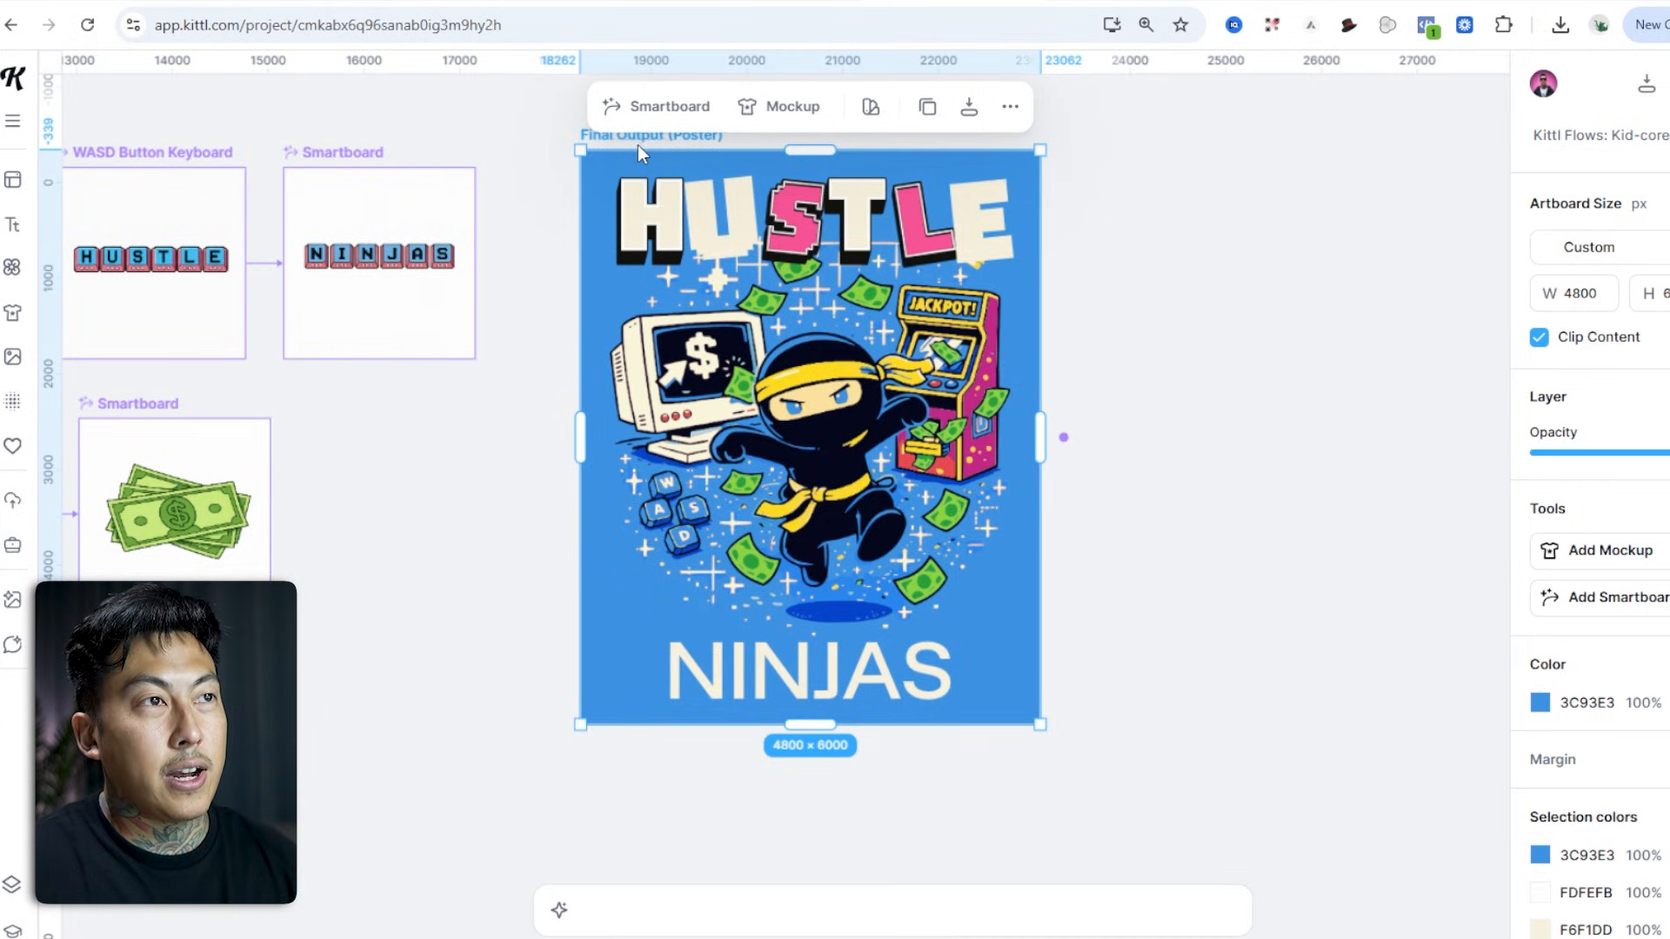
click(920, 666)
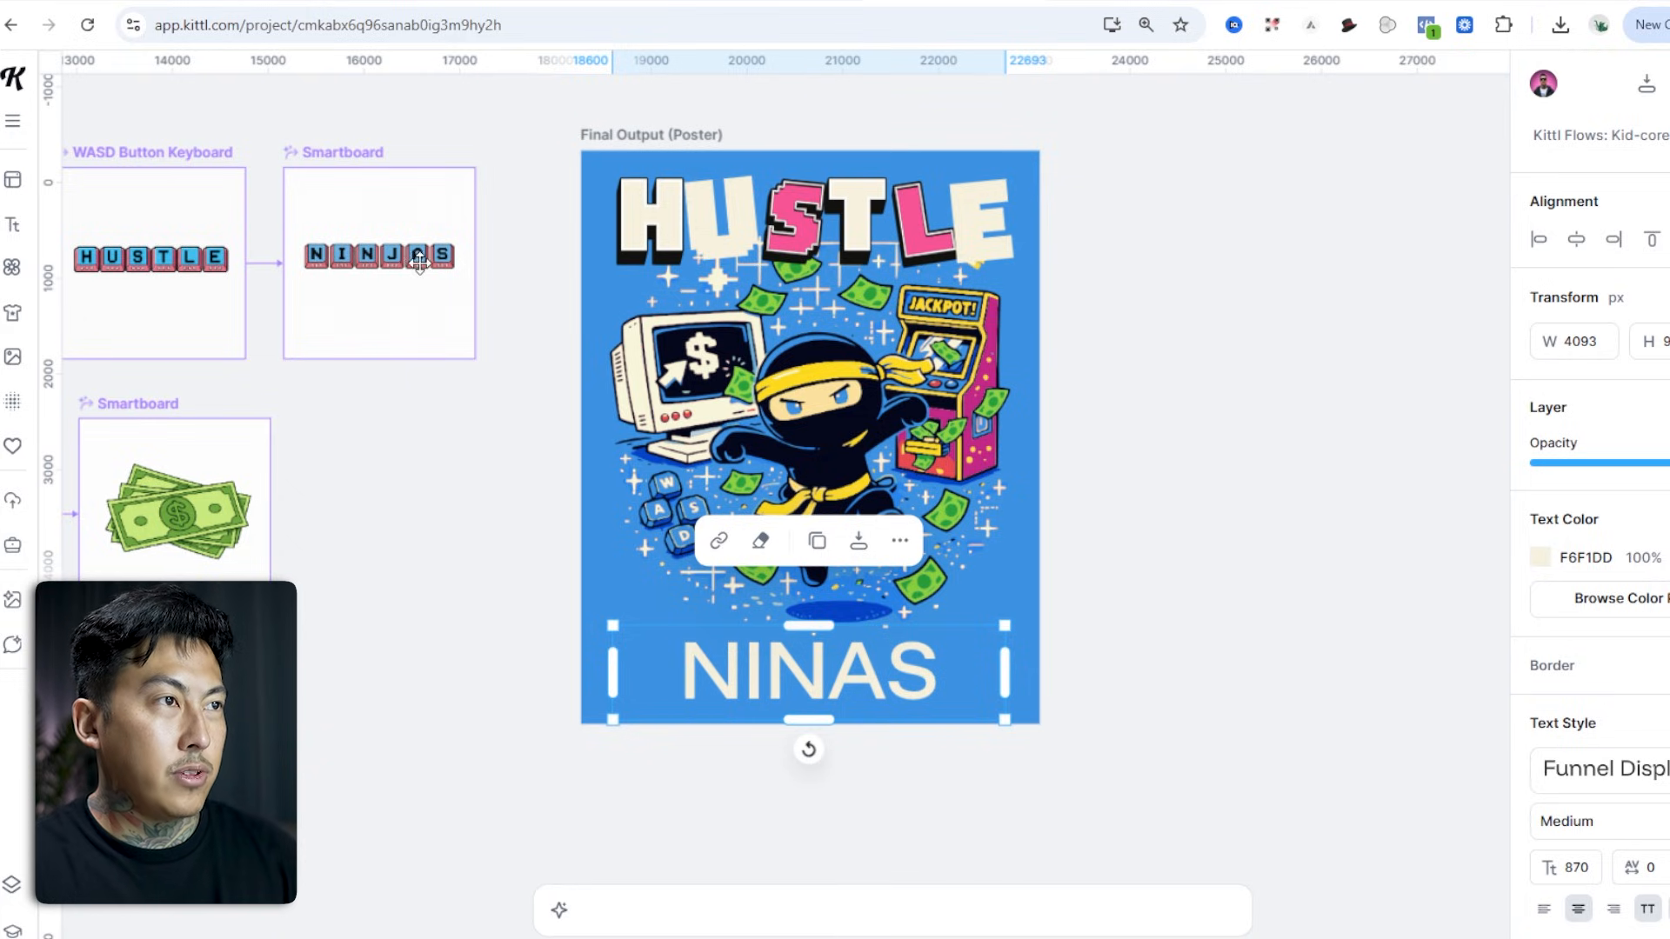
drag(379, 256, 1238, 574)
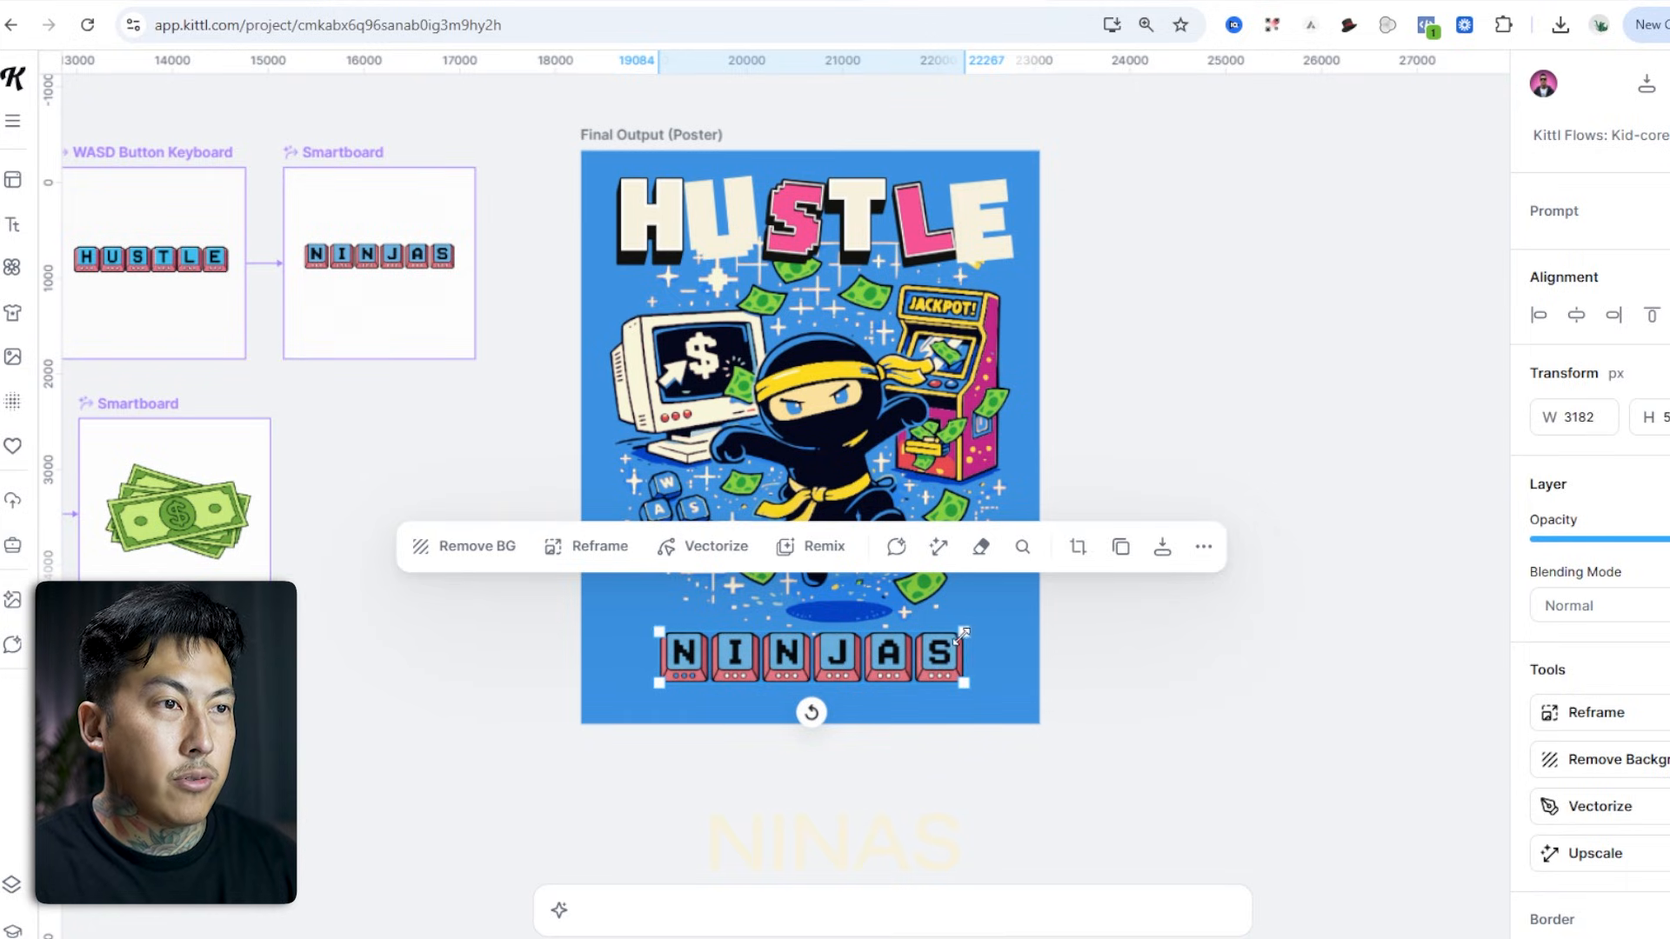
drag(960, 638, 1016, 622)
drag(656, 624, 634, 619)
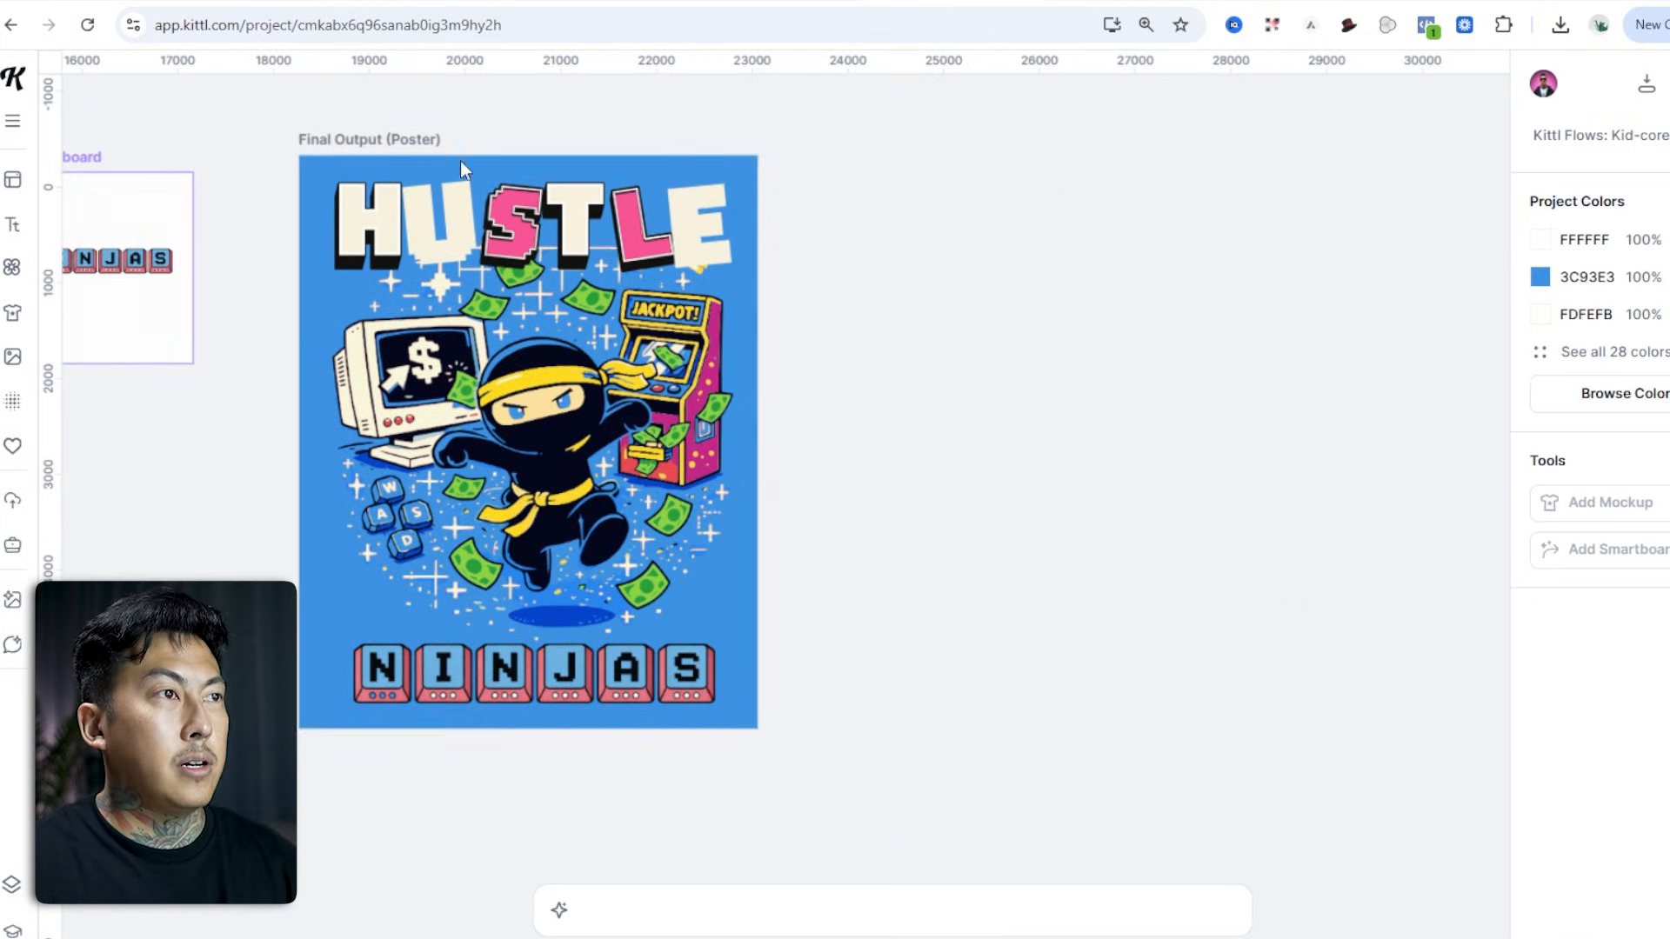
Add a T-shirt mockup linked to the Final Output (Poster) artboard and place it beside the poster.
click(329, 138)
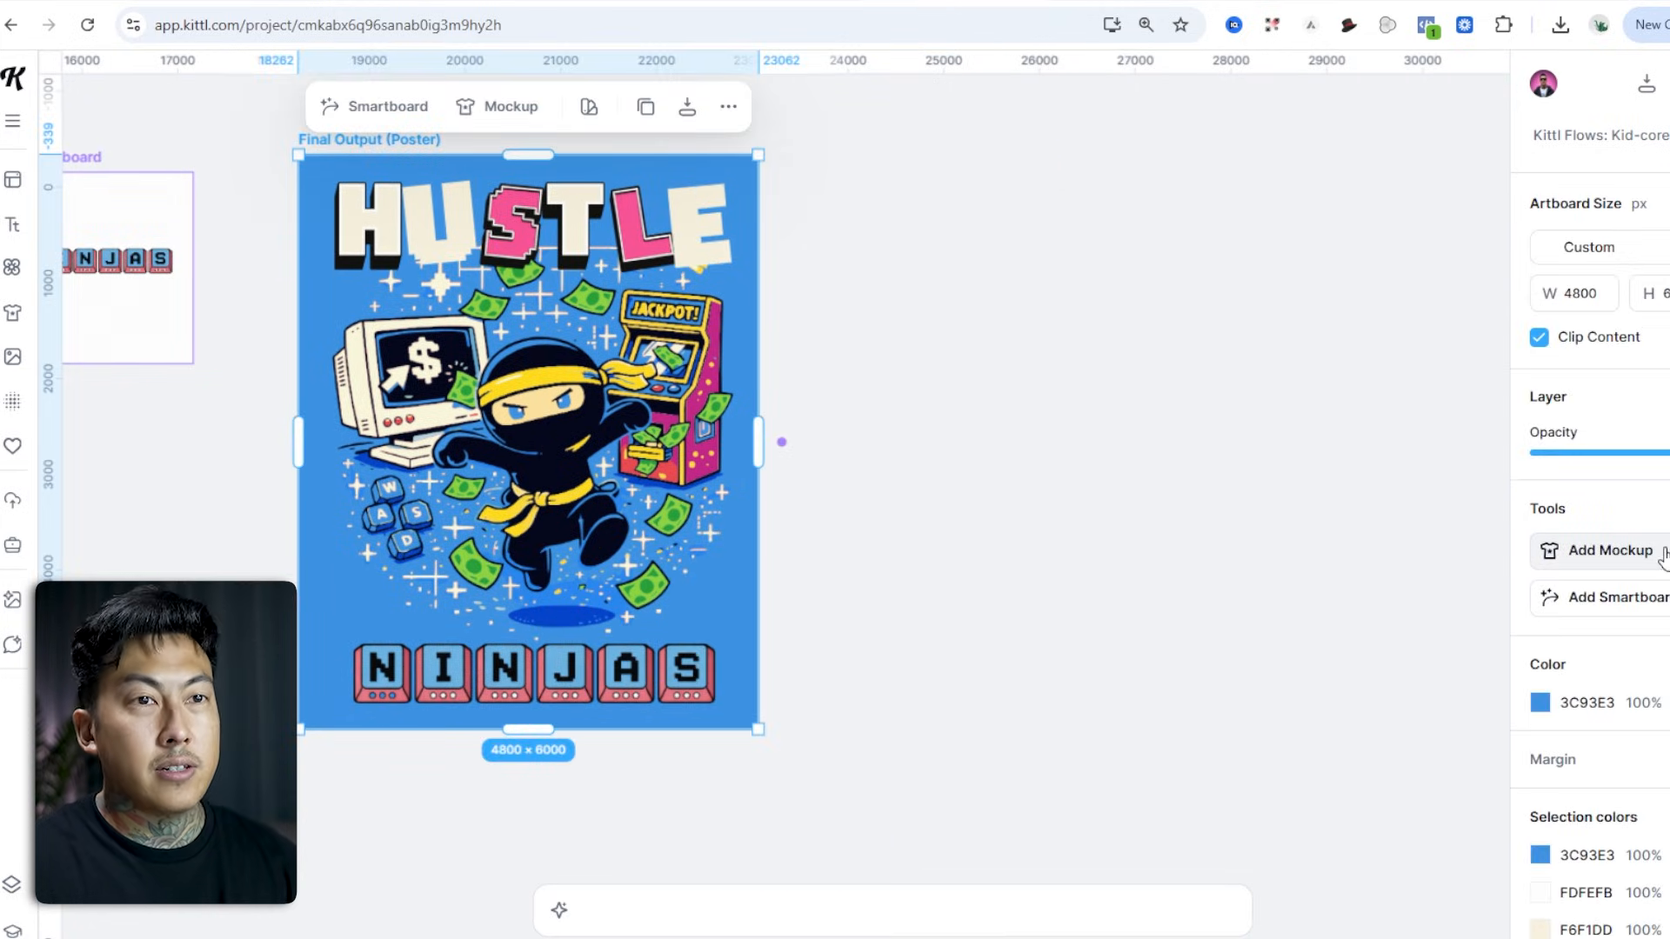
click(1599, 551)
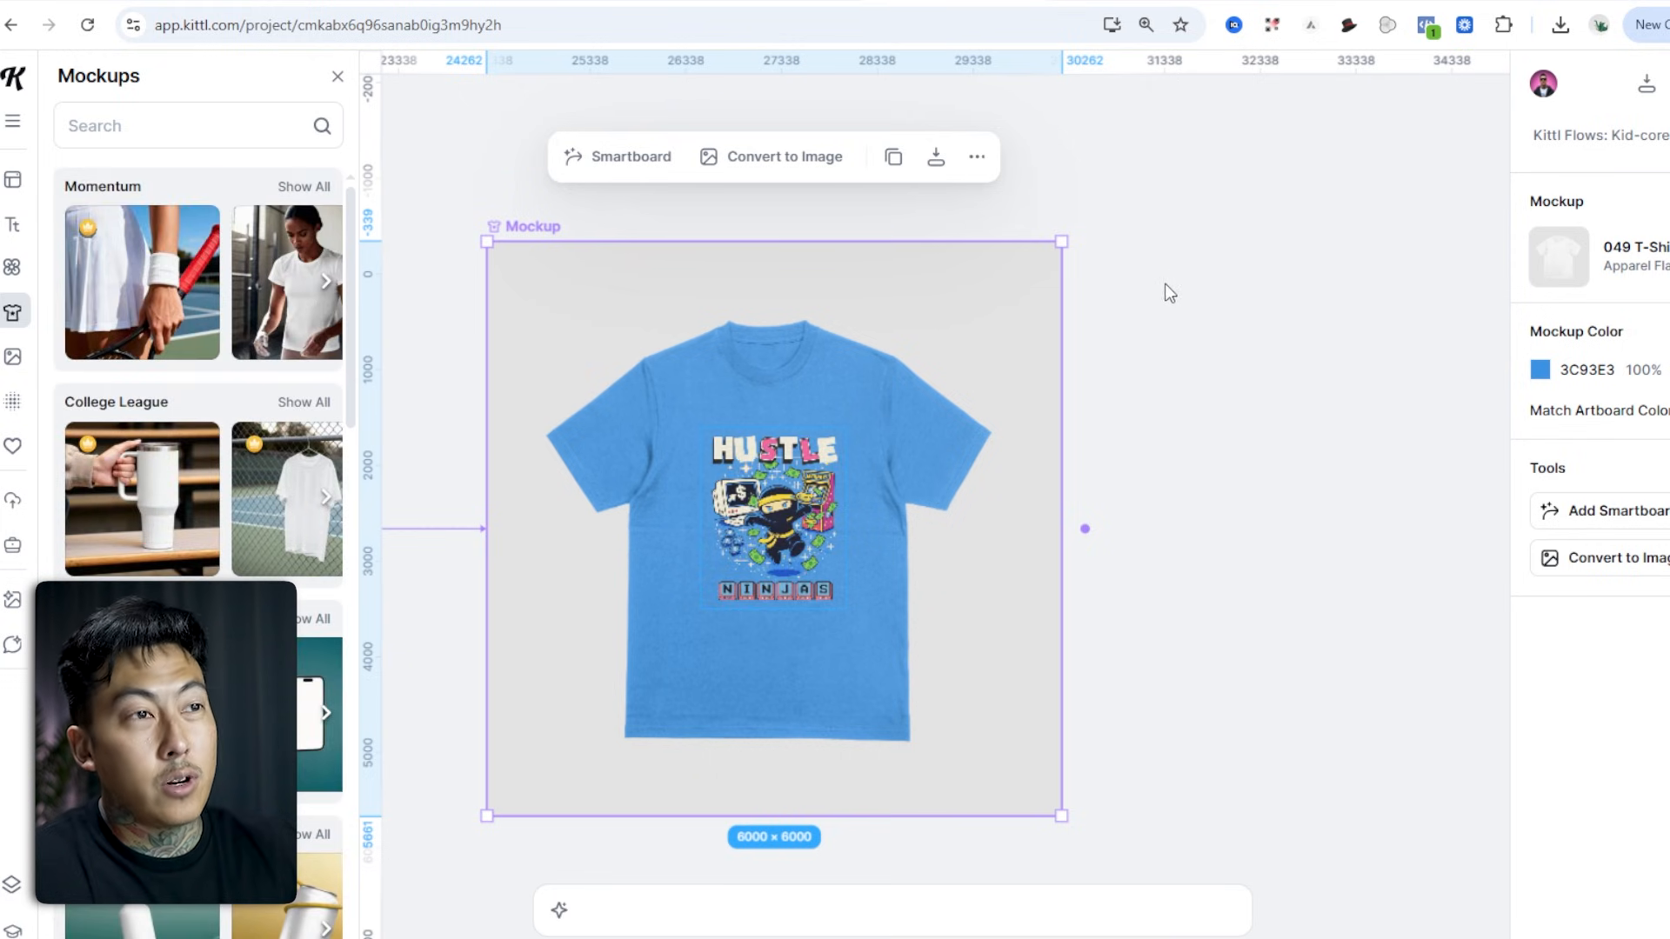
click(432, 604)
drag(414, 660, 1009, 608)
click(1136, 189)
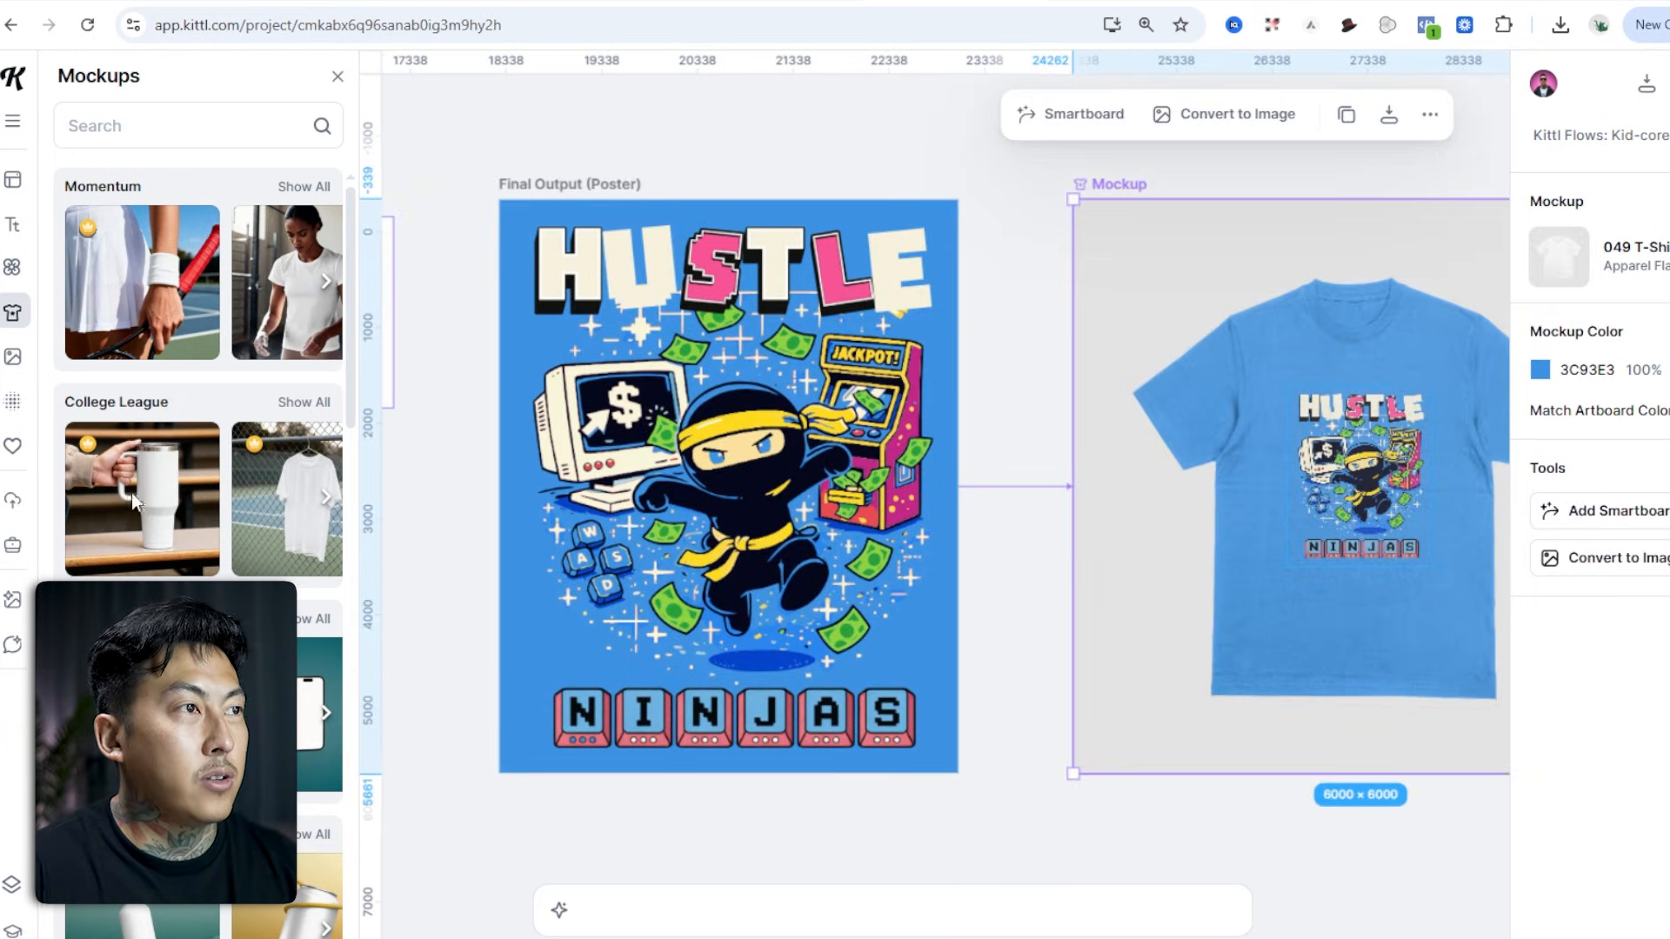
Browse the mockup collections, apply a Lowtide back-view T-shirt to the mockup, and set the shirt and poster color to 4F4F4F.
click(327, 289)
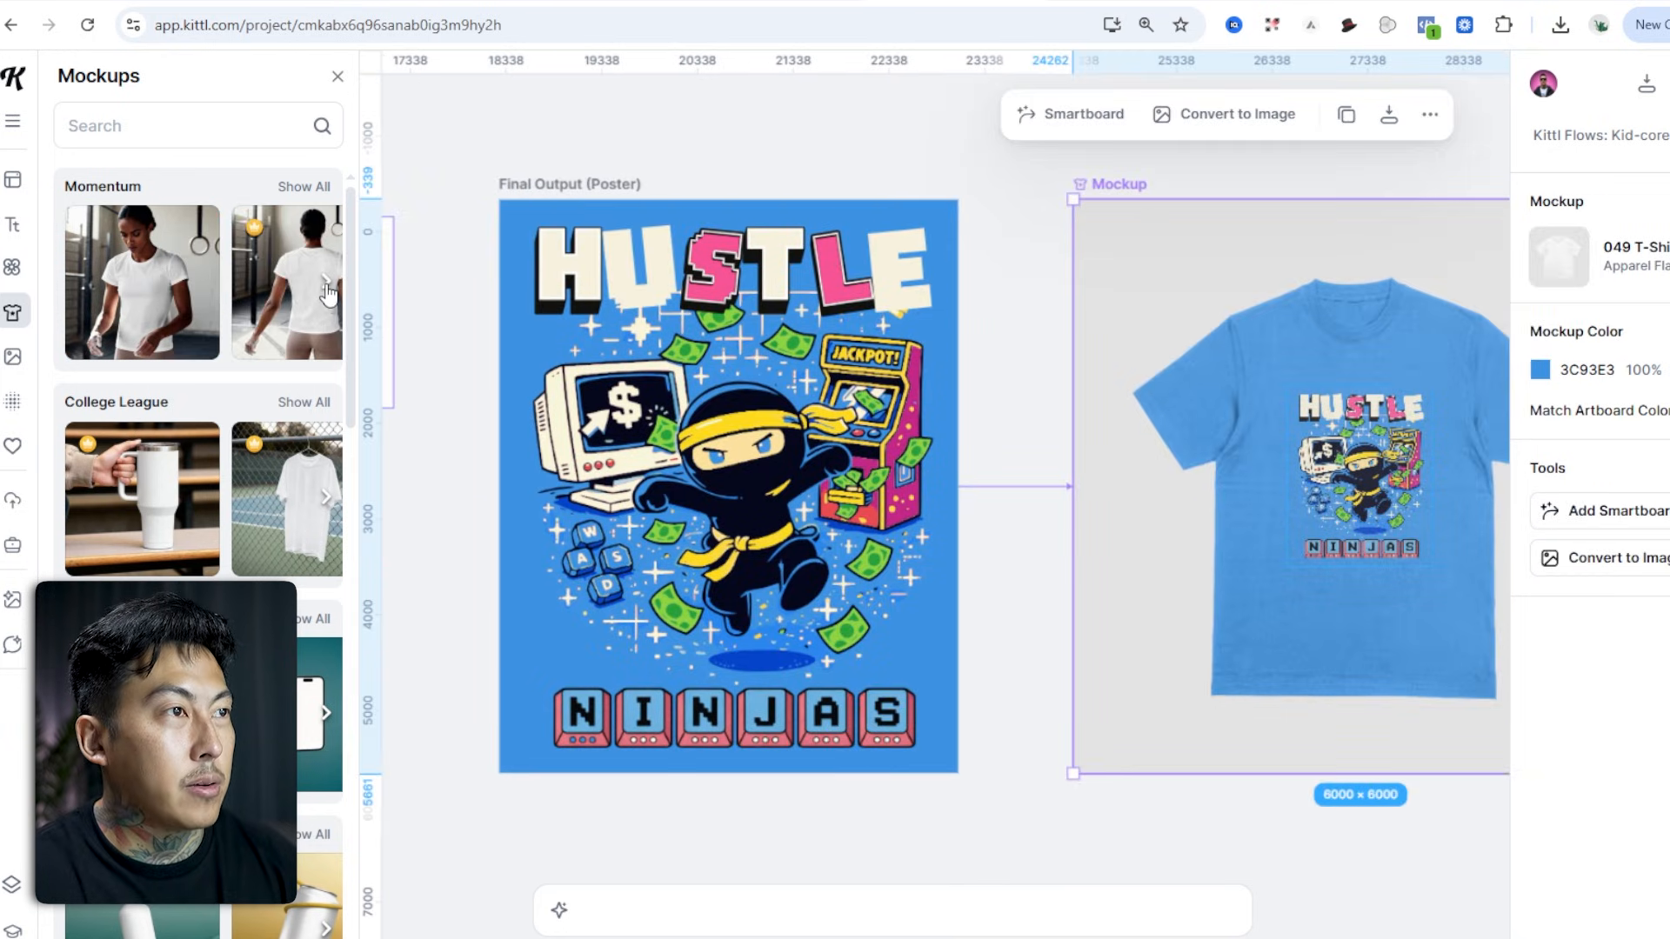
click(327, 289)
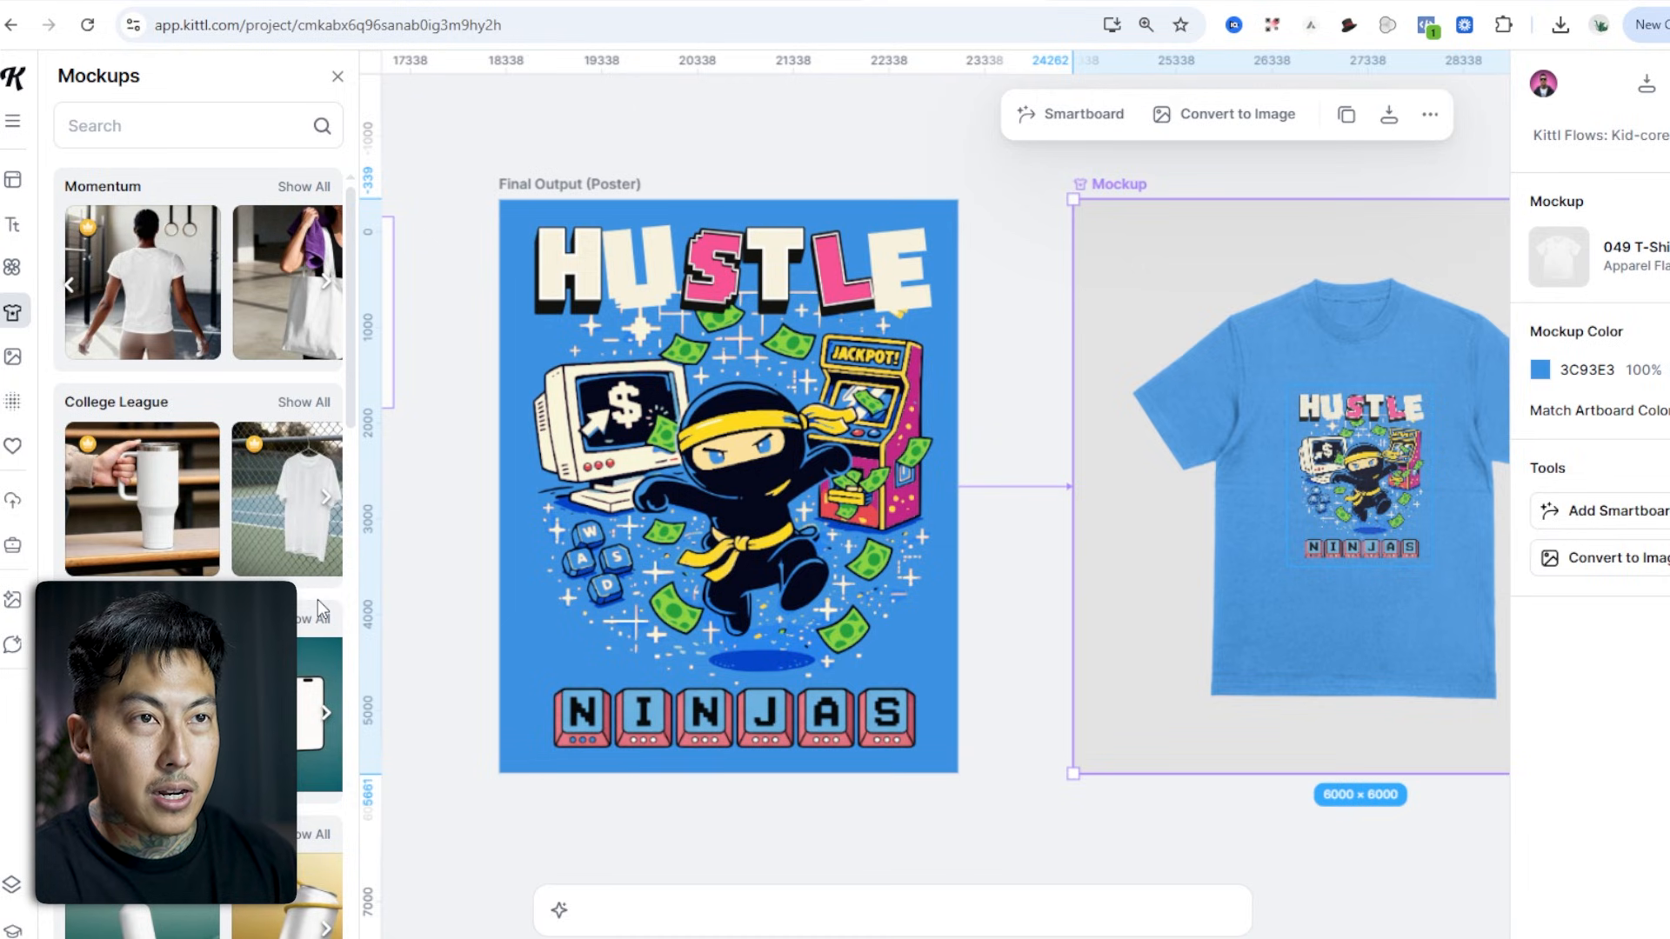
scroll(317, 599, down, 6)
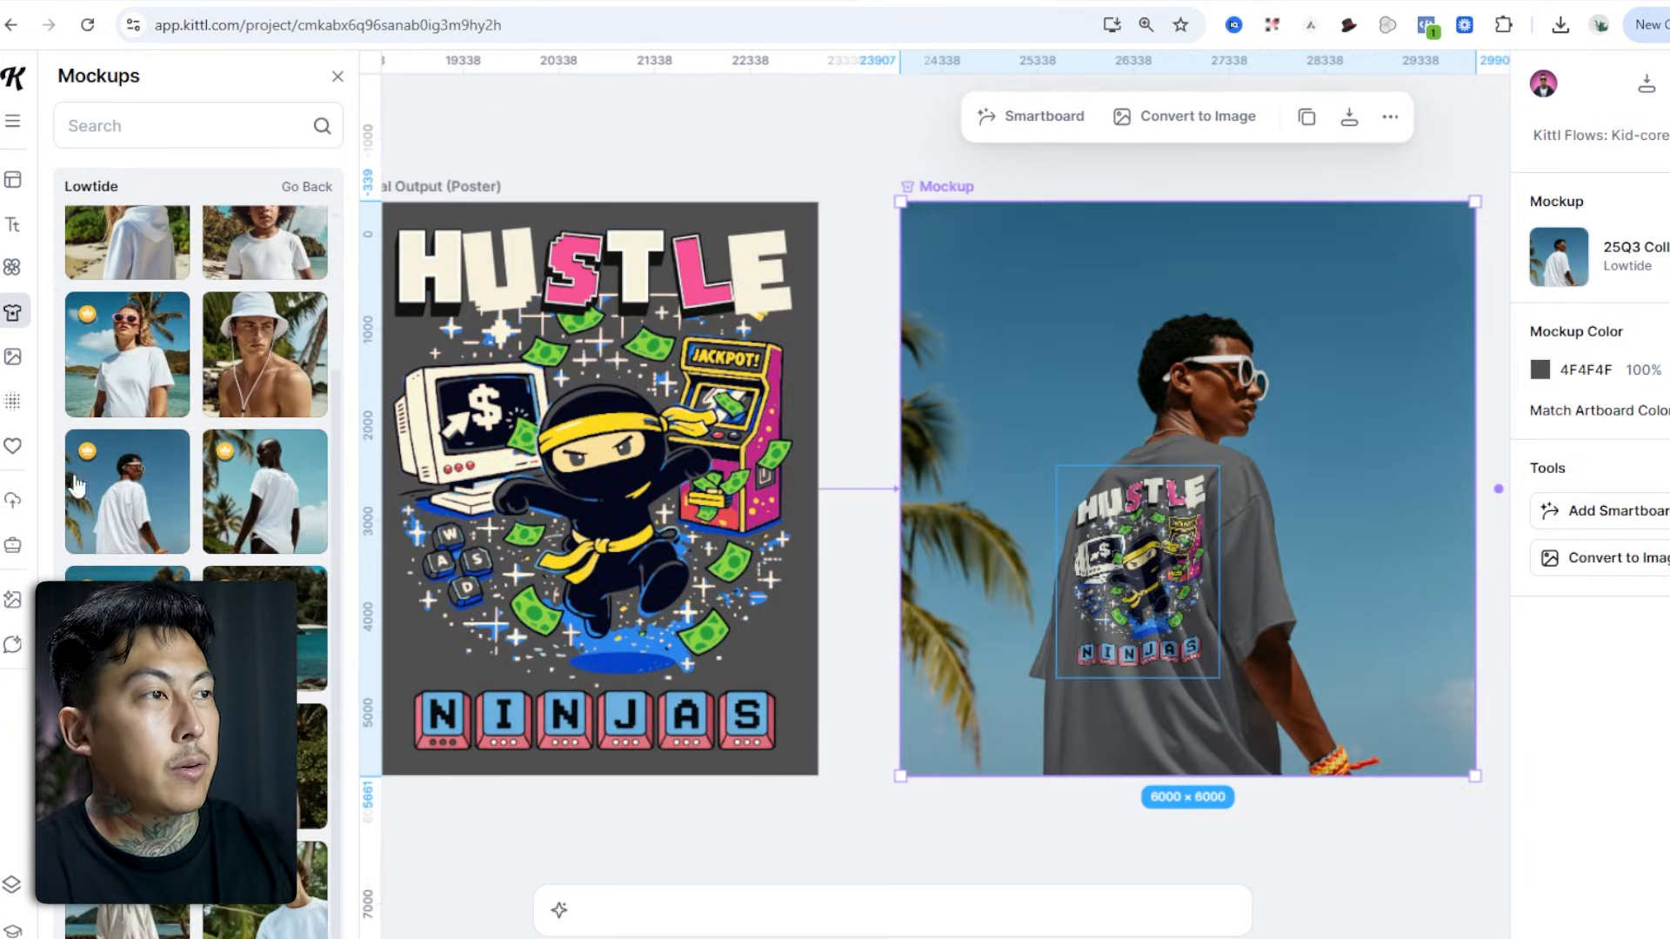
Try other Lowtide apparel mockups, starting with the beach sweatshirt, and enlarge the poster print on the garment.
scroll(198, 350, up, 3)
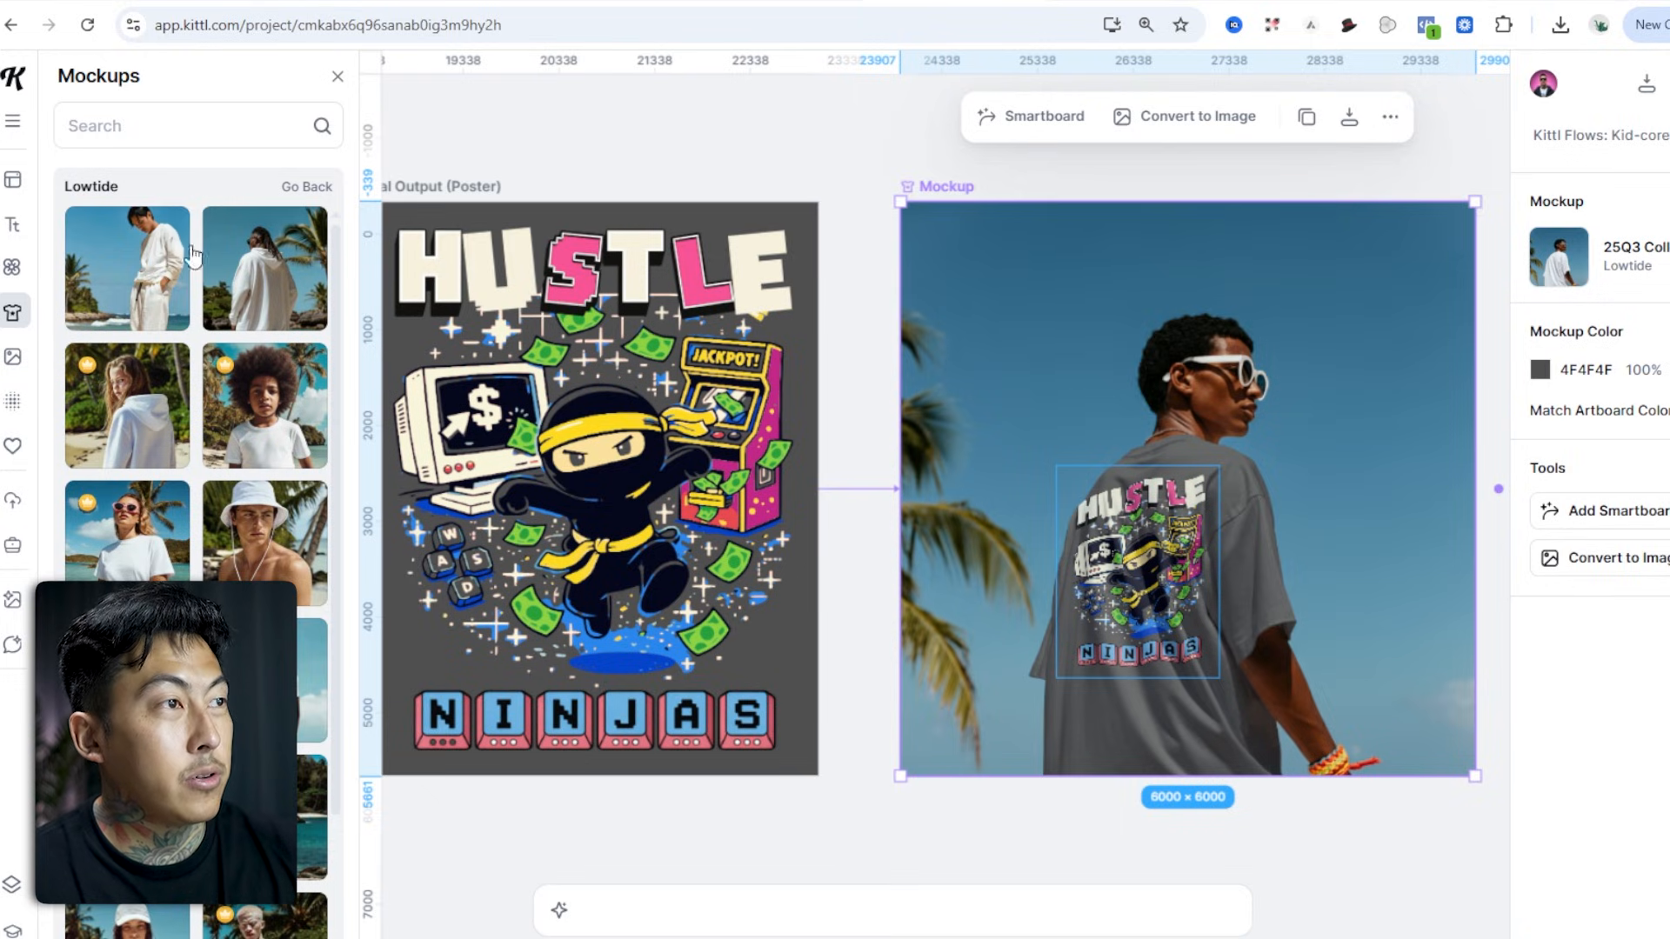
click(129, 266)
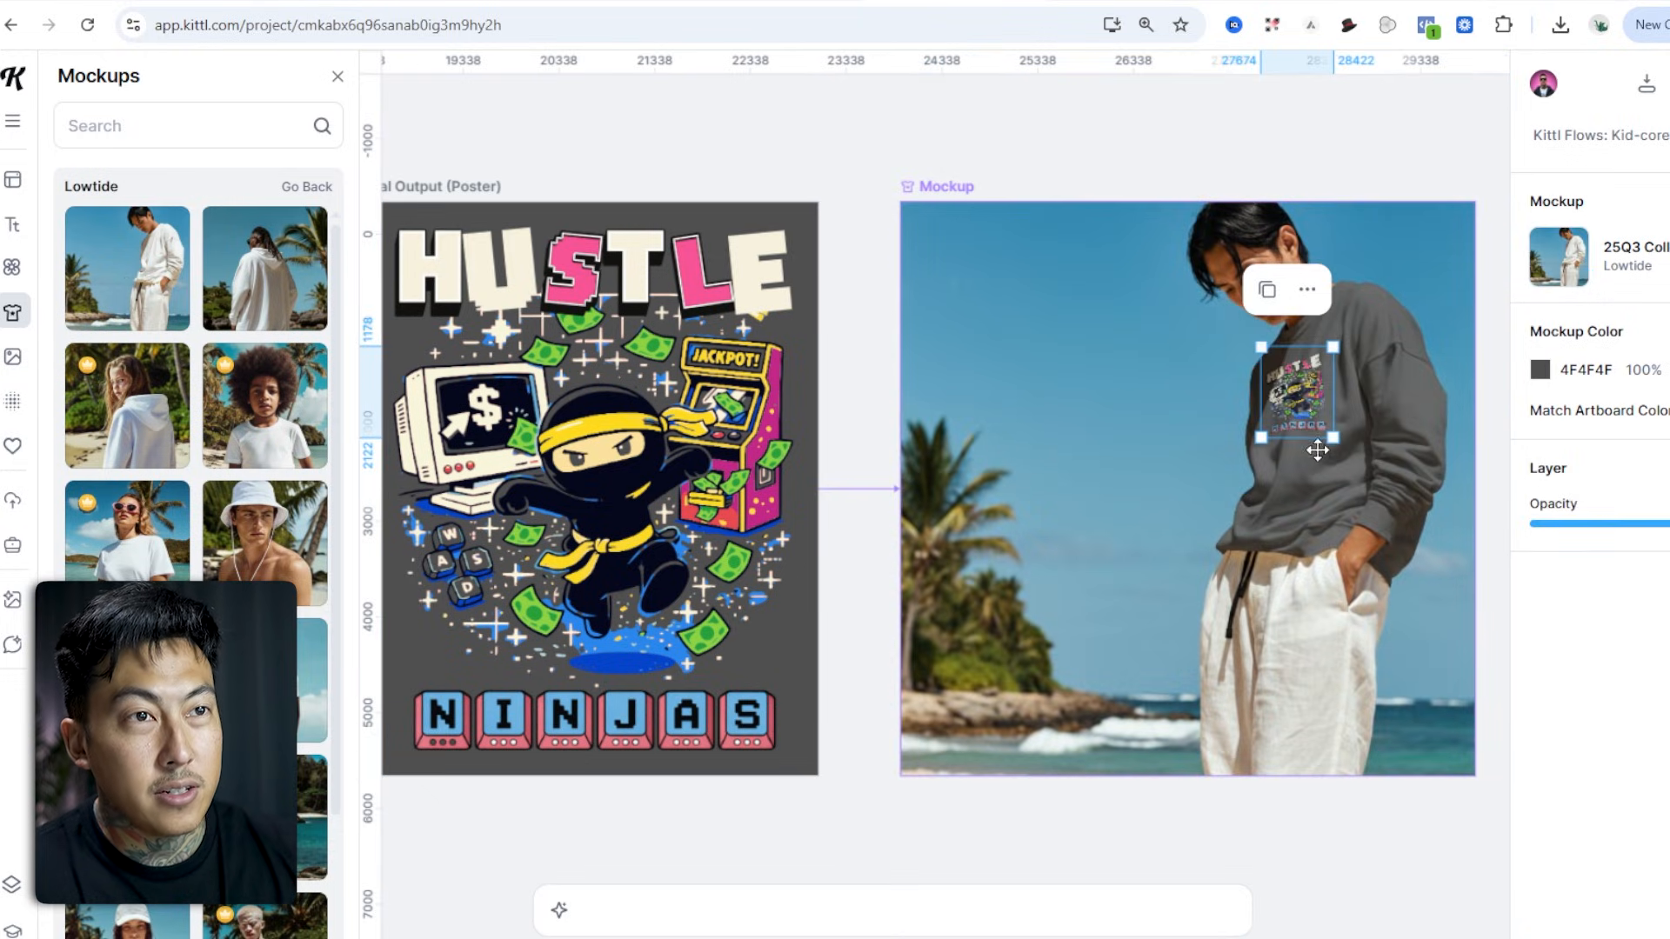
drag(1333, 443, 1383, 511)
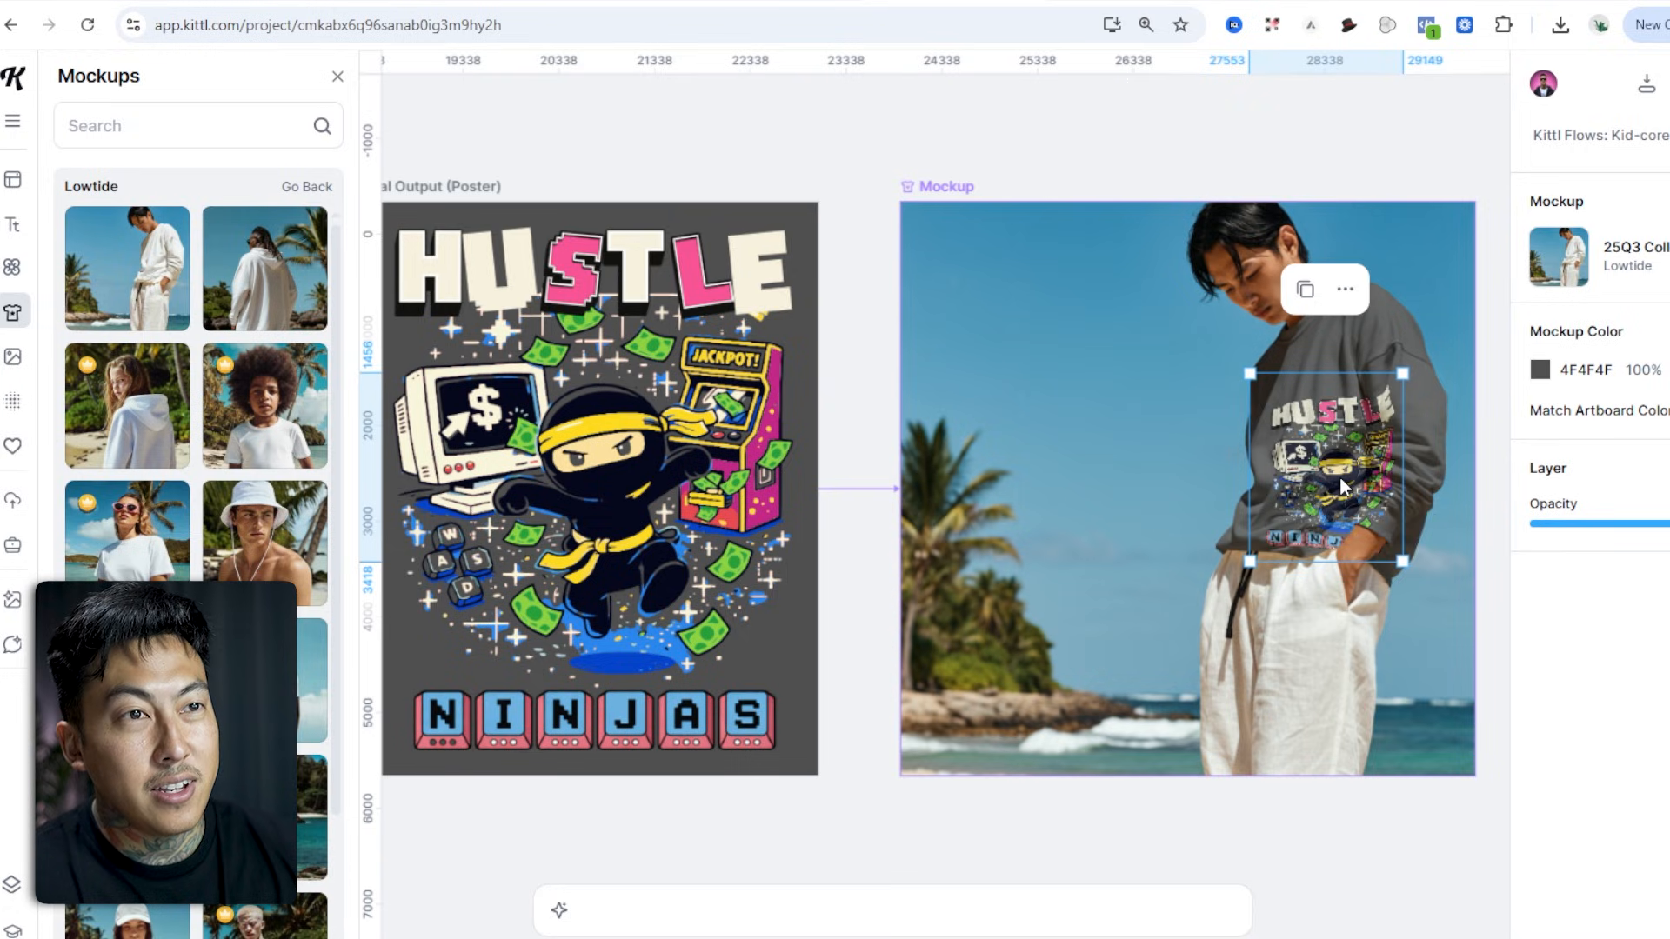
click(122, 513)
drag(1242, 689, 1247, 697)
Apply the Lowtide back-view T-shirt mockup of the man in sunglasses and scale the poster print to fit the shirt's back.
scroll(209, 574, down, 2)
click(258, 485)
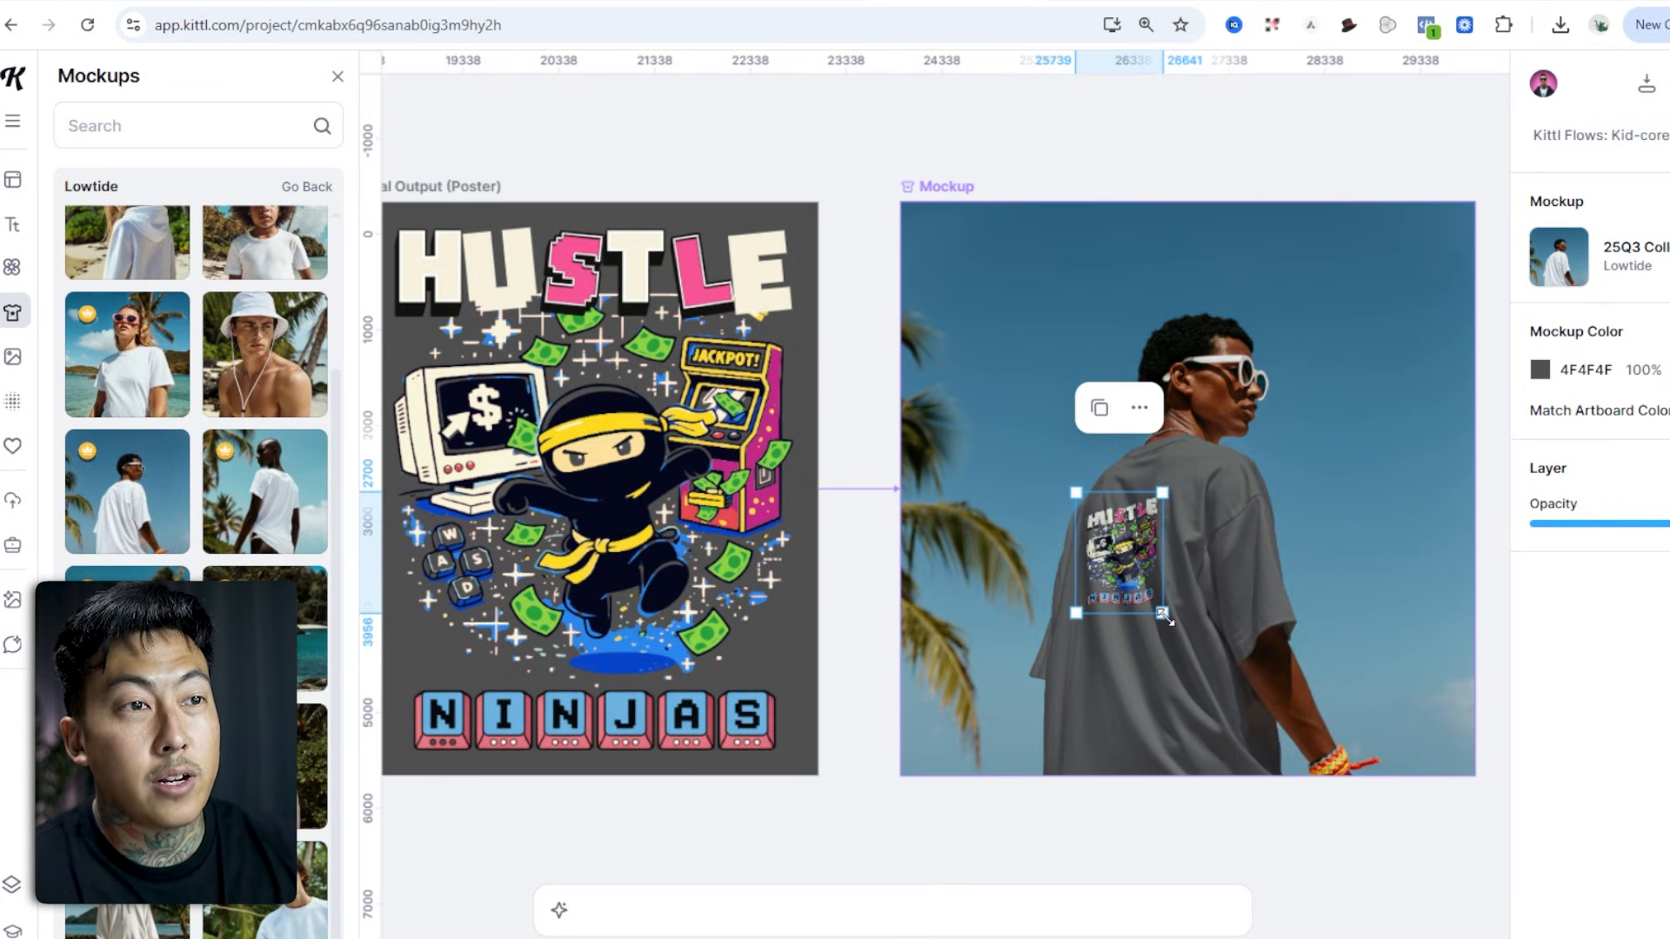
drag(1162, 614, 1239, 724)
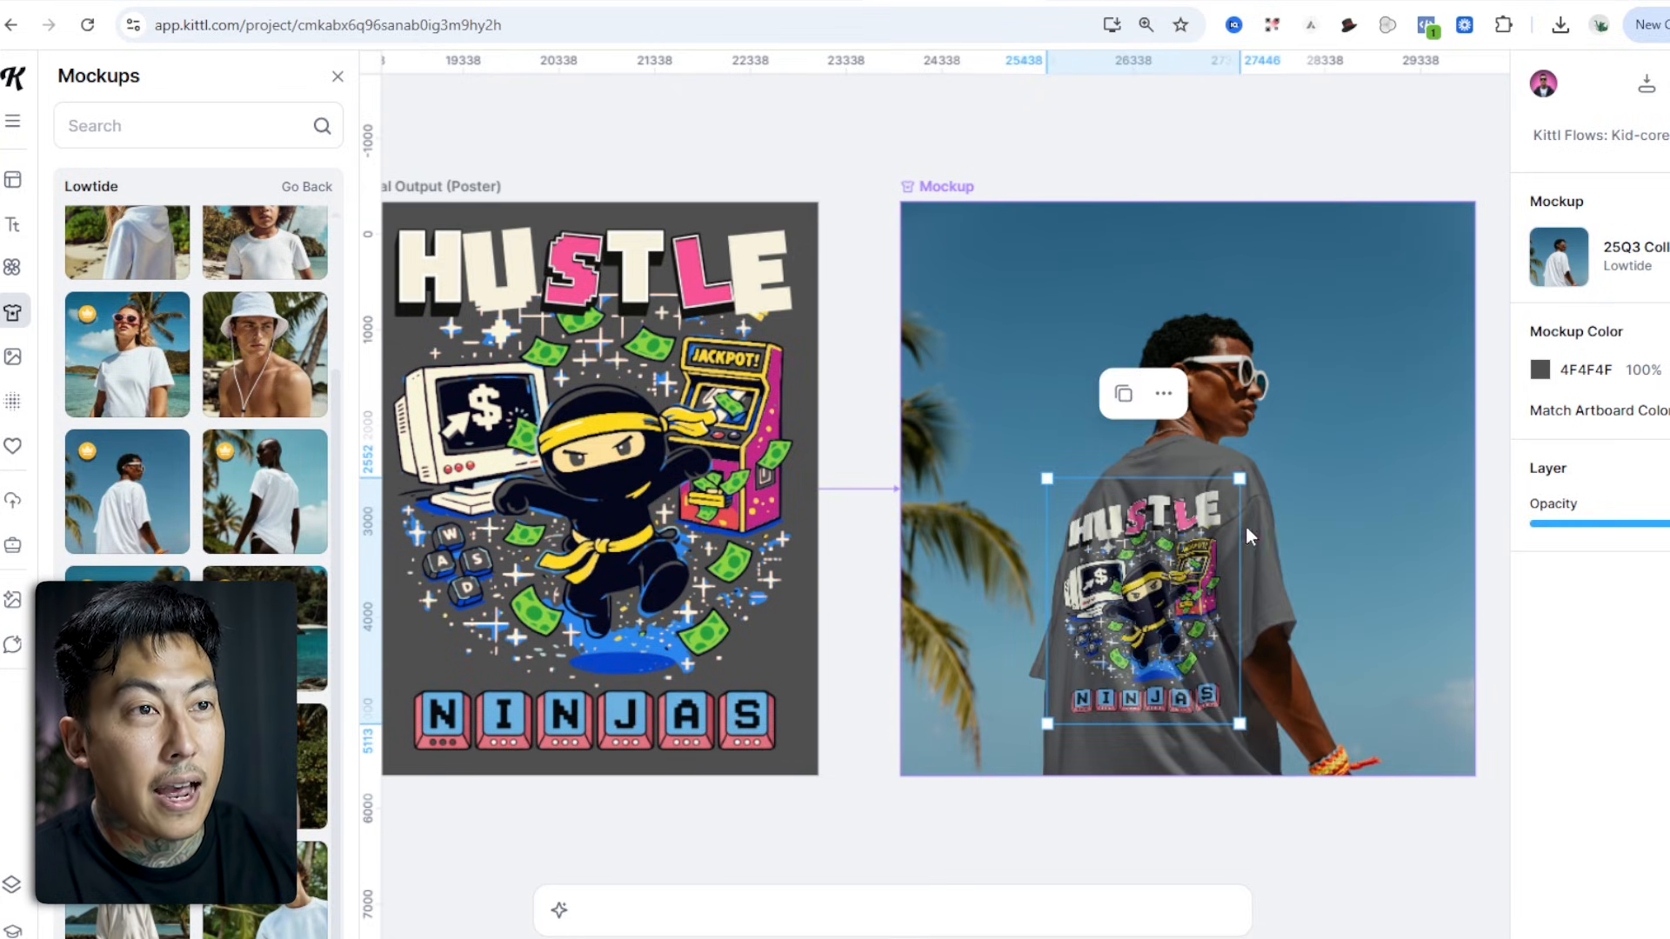
drag(1241, 481, 1167, 486)
Try moving the HUSTLE title down over the middle of the poster's ninja illustration, and undo the move.
click(647, 258)
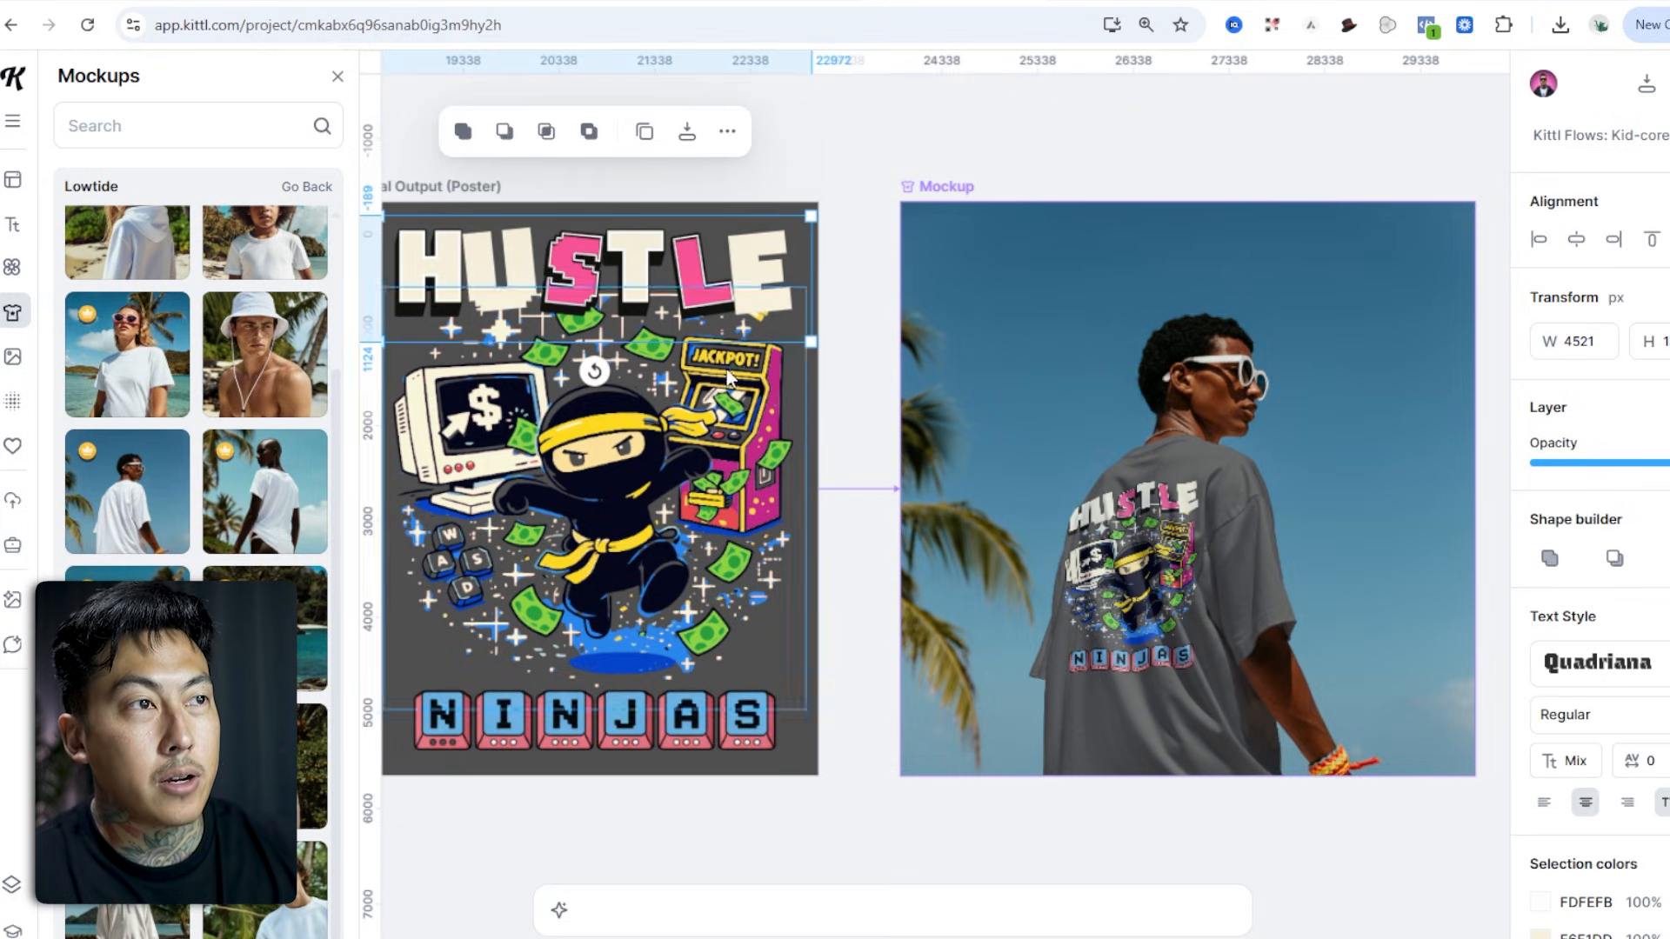
drag(632, 273, 639, 298)
drag(641, 501, 647, 503)
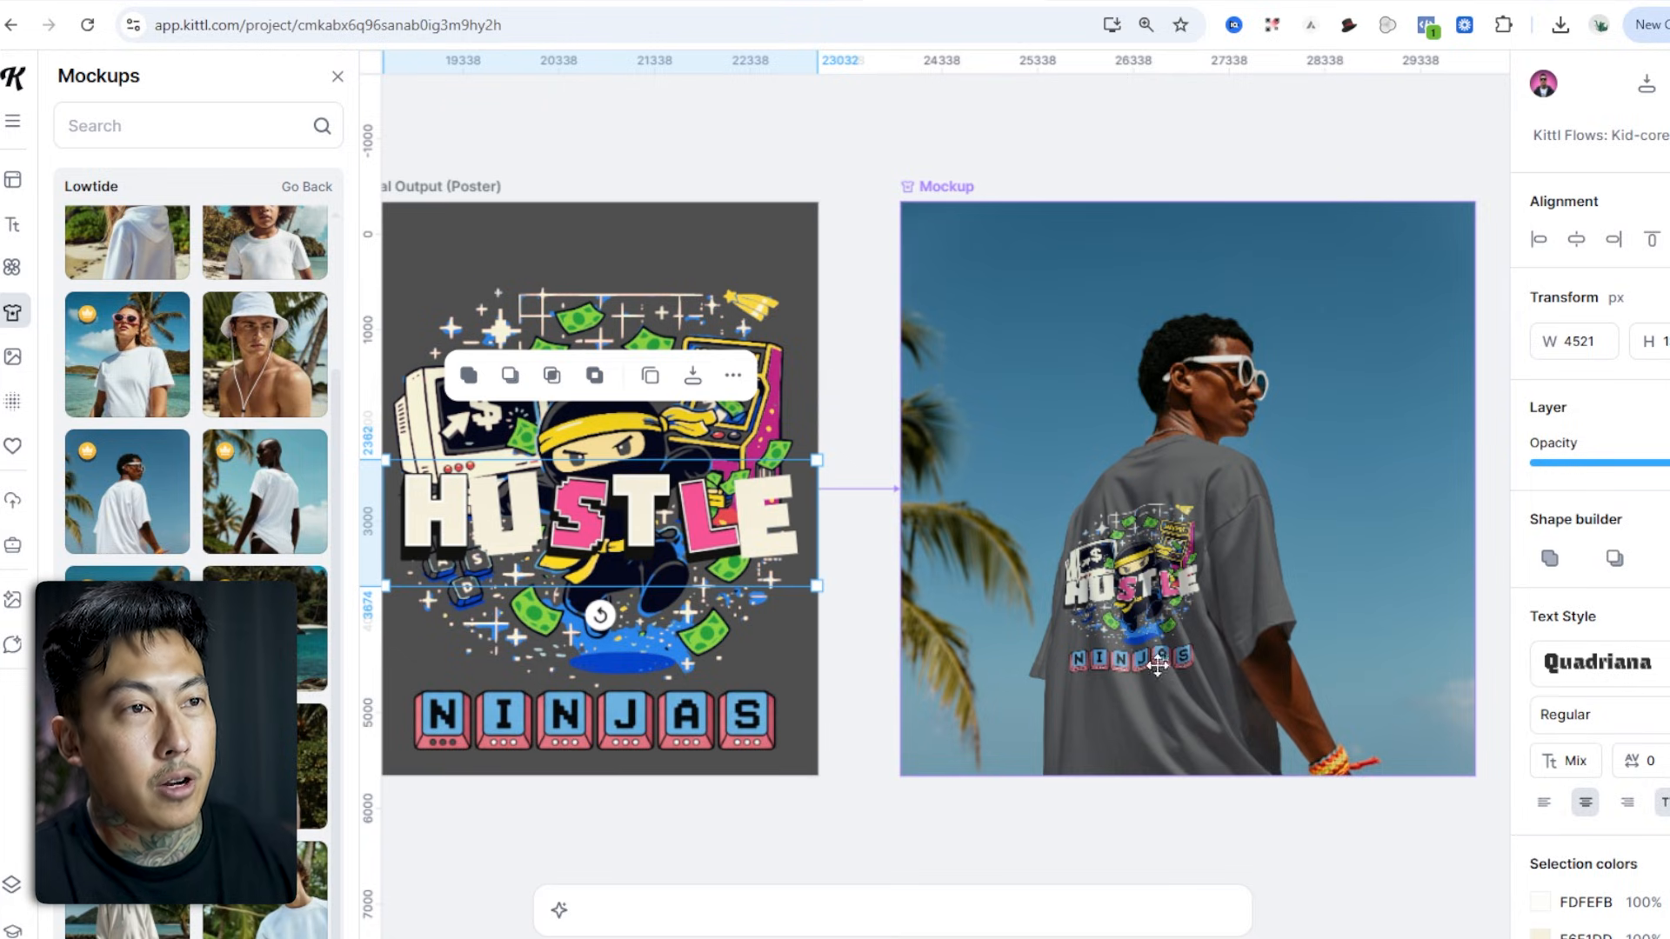
key(ctrl+z)
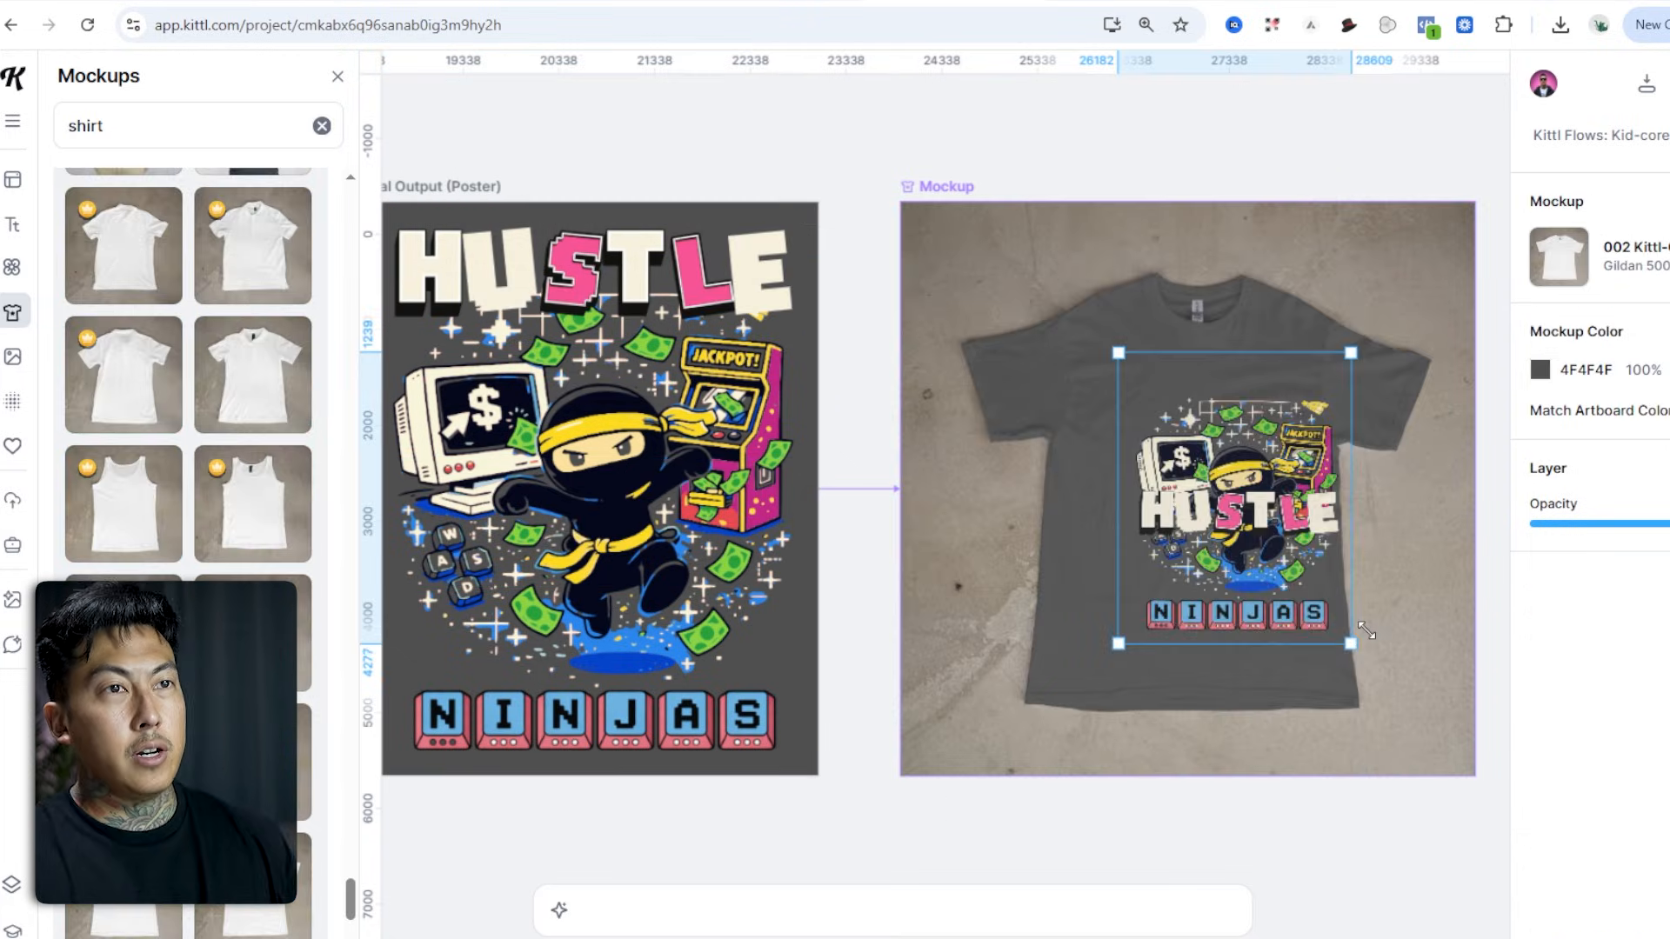
Shrink the poster print slightly and move it up onto the T-shirt's chest, then try mockup color FFFFFF and undo it.
drag(1366, 629, 1360, 624)
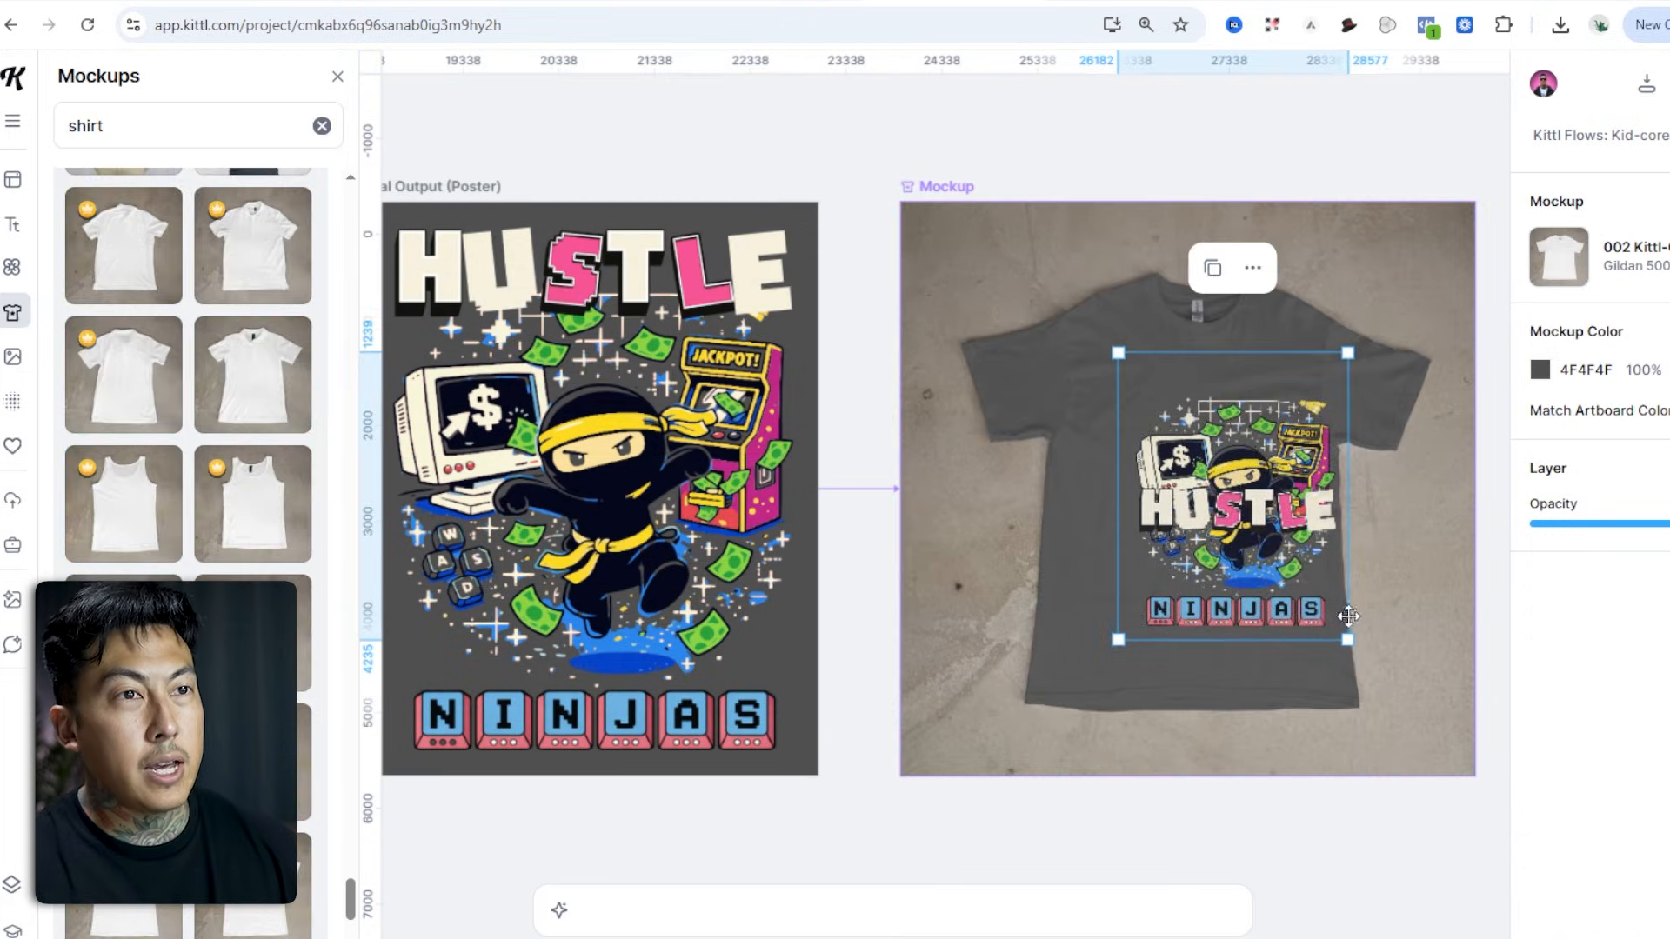
drag(1216, 481, 1172, 437)
click(1540, 370)
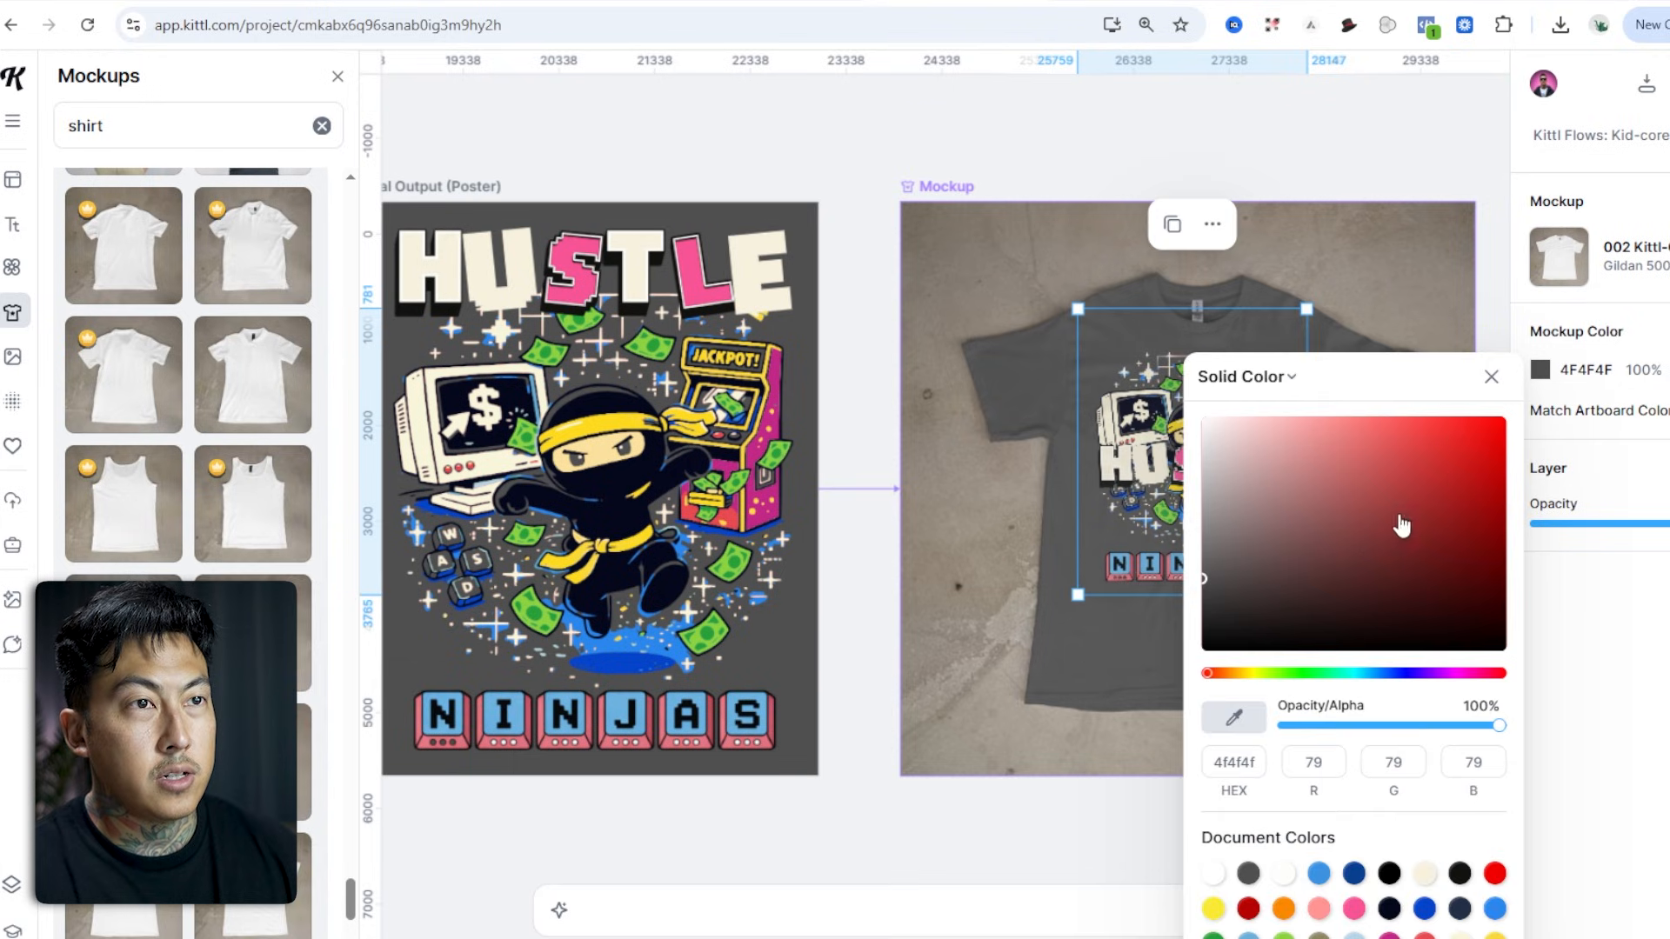
drag(1397, 522, 1053, 777)
key(ctrl+z)
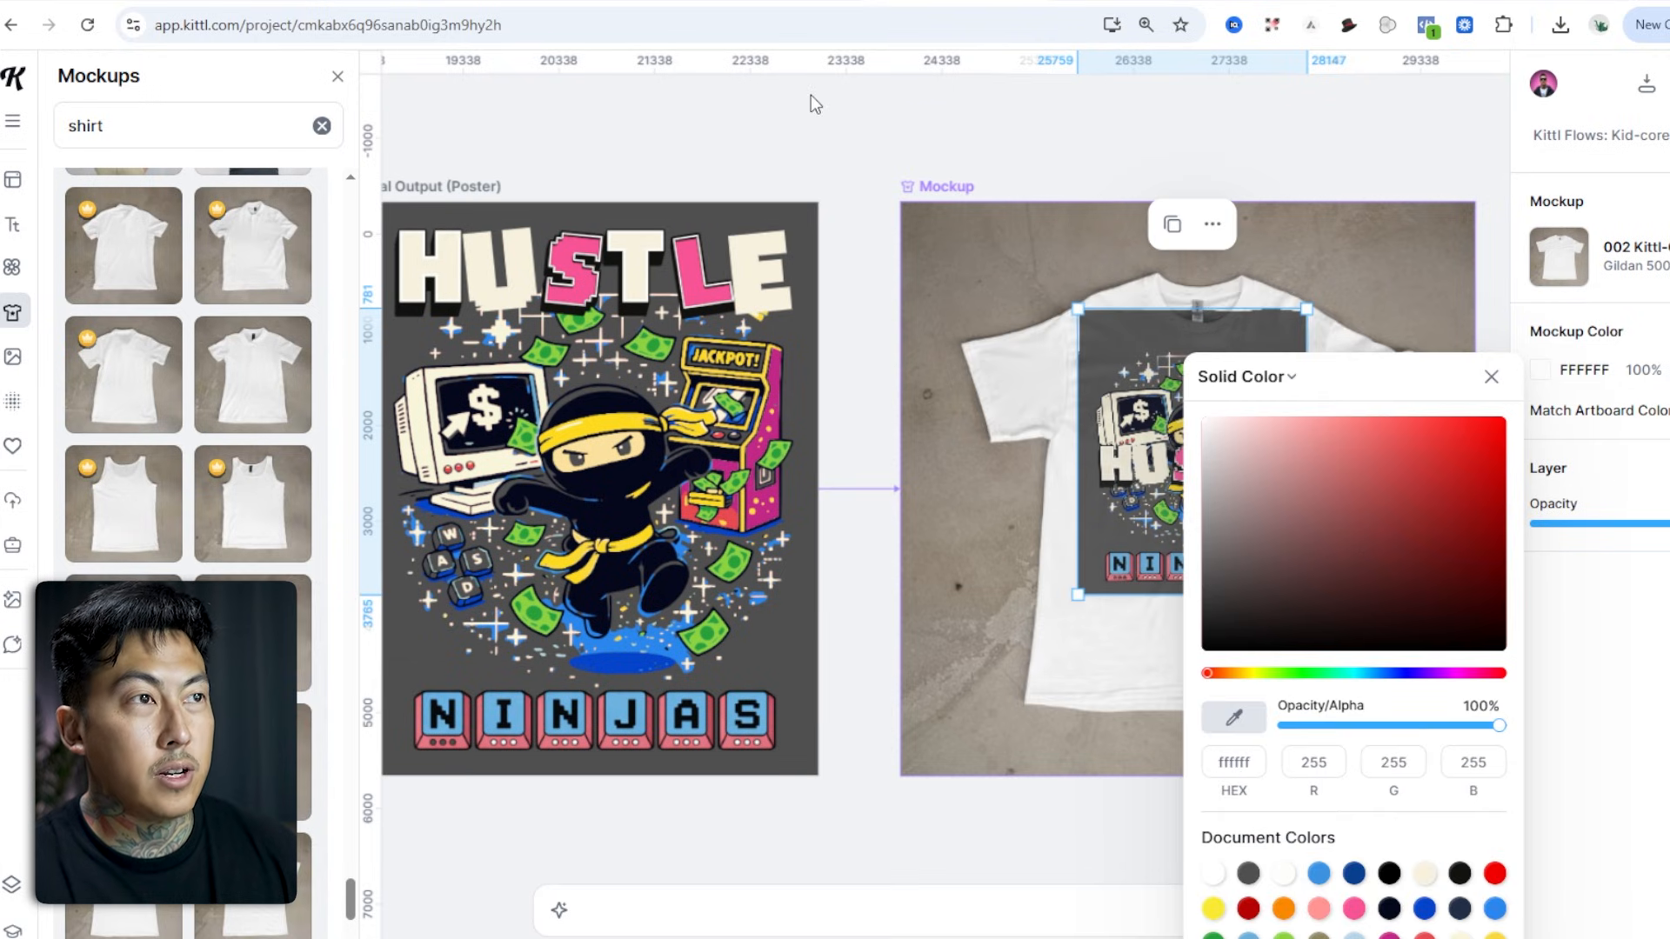
Recolor the Final Output (Poster) artboard, trying black 000000, and select the T-shirt mockup.
click(812, 101)
click(427, 186)
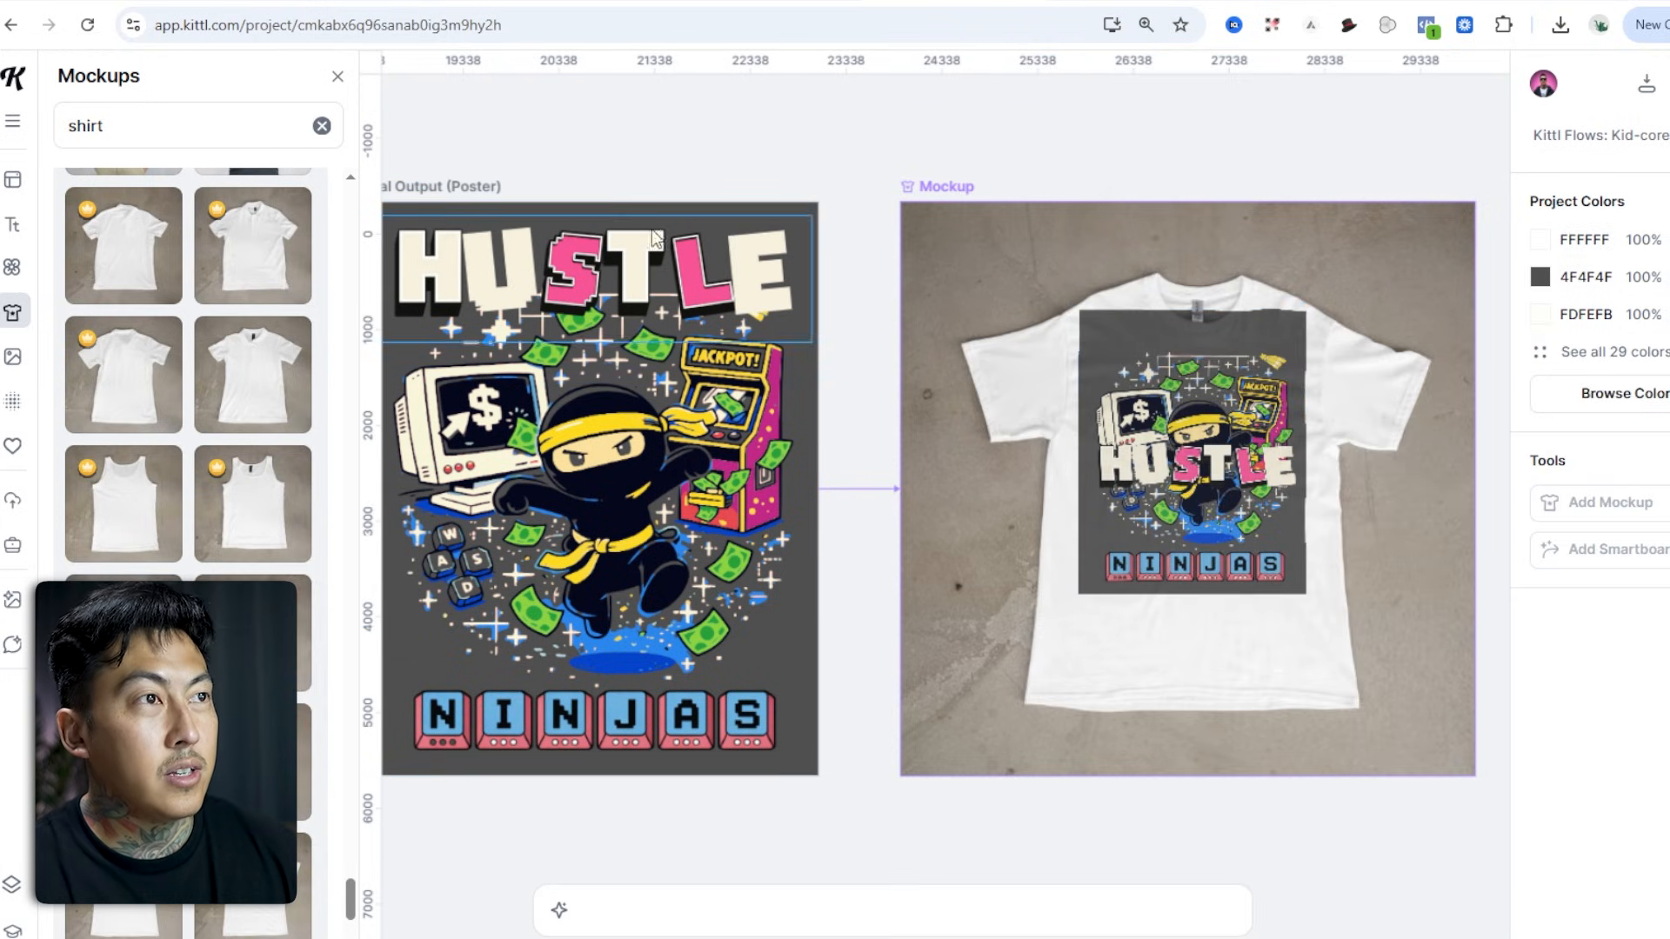
drag(442, 183, 443, 183)
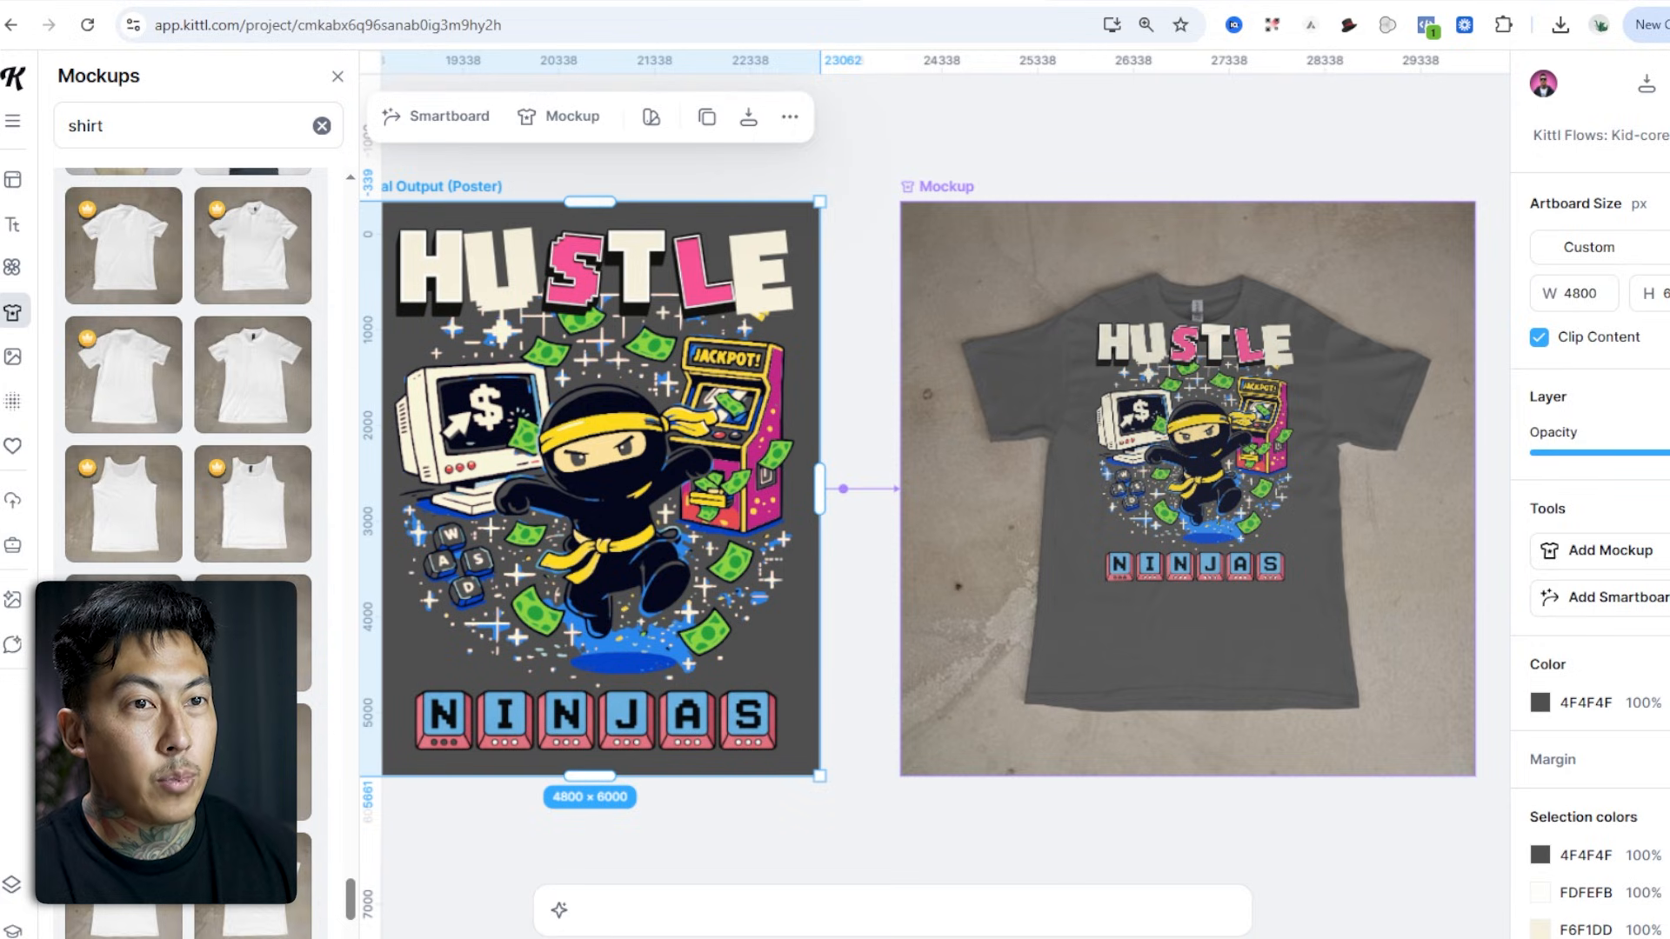
click(1540, 703)
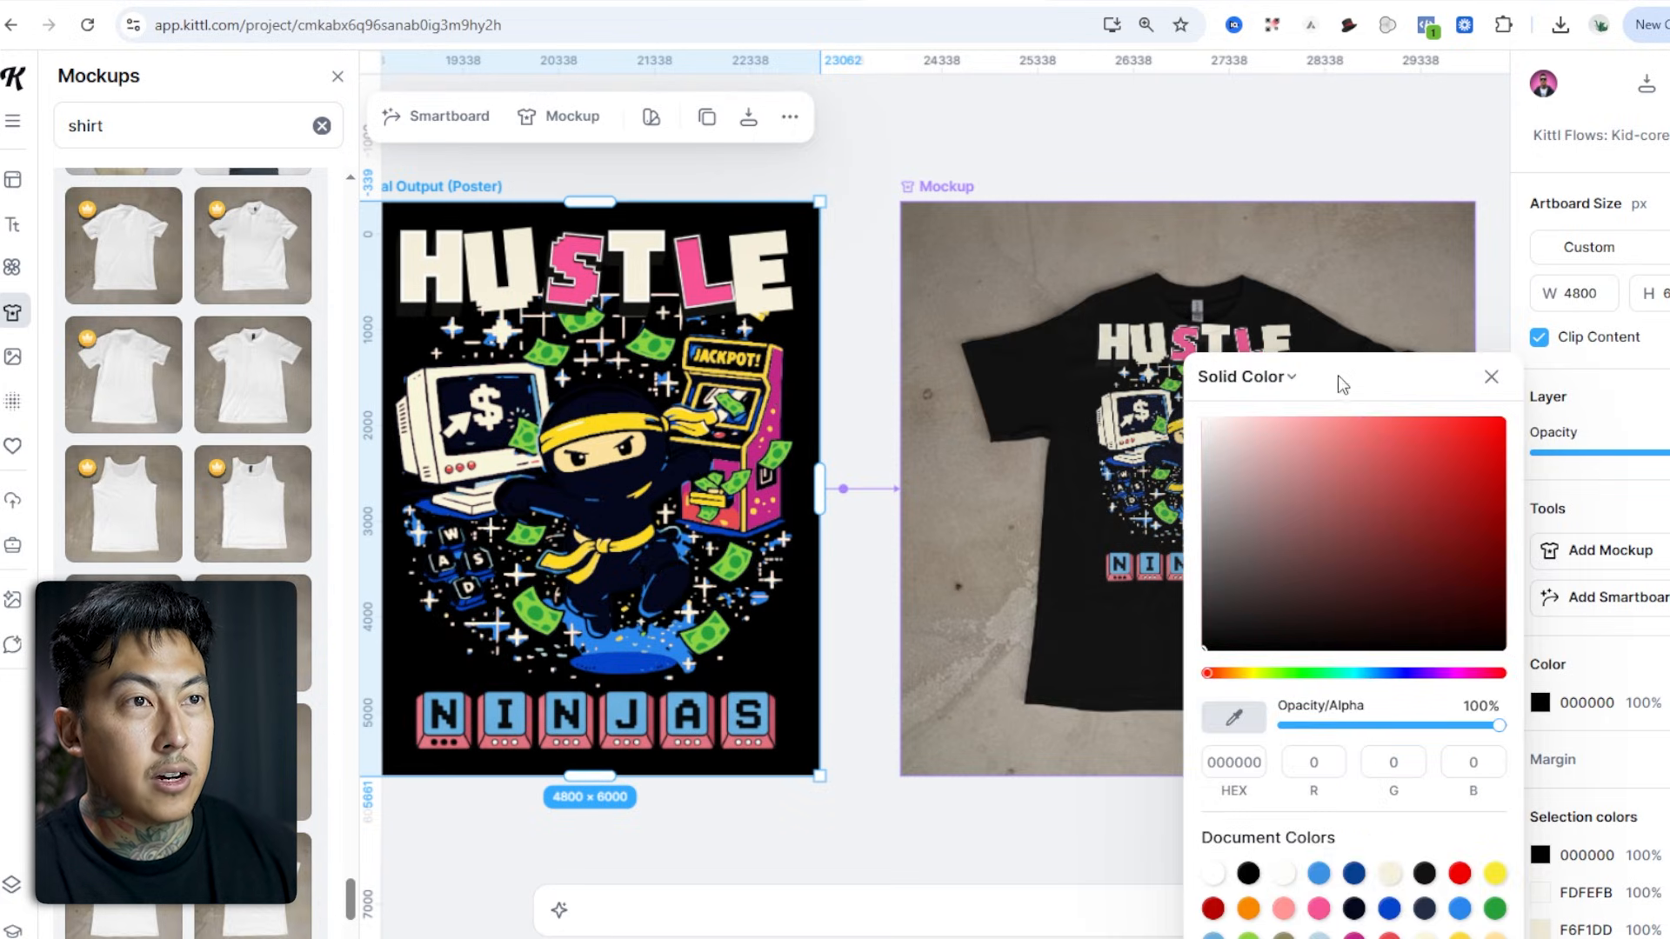
drag(1410, 440, 1010, 497)
click(939, 185)
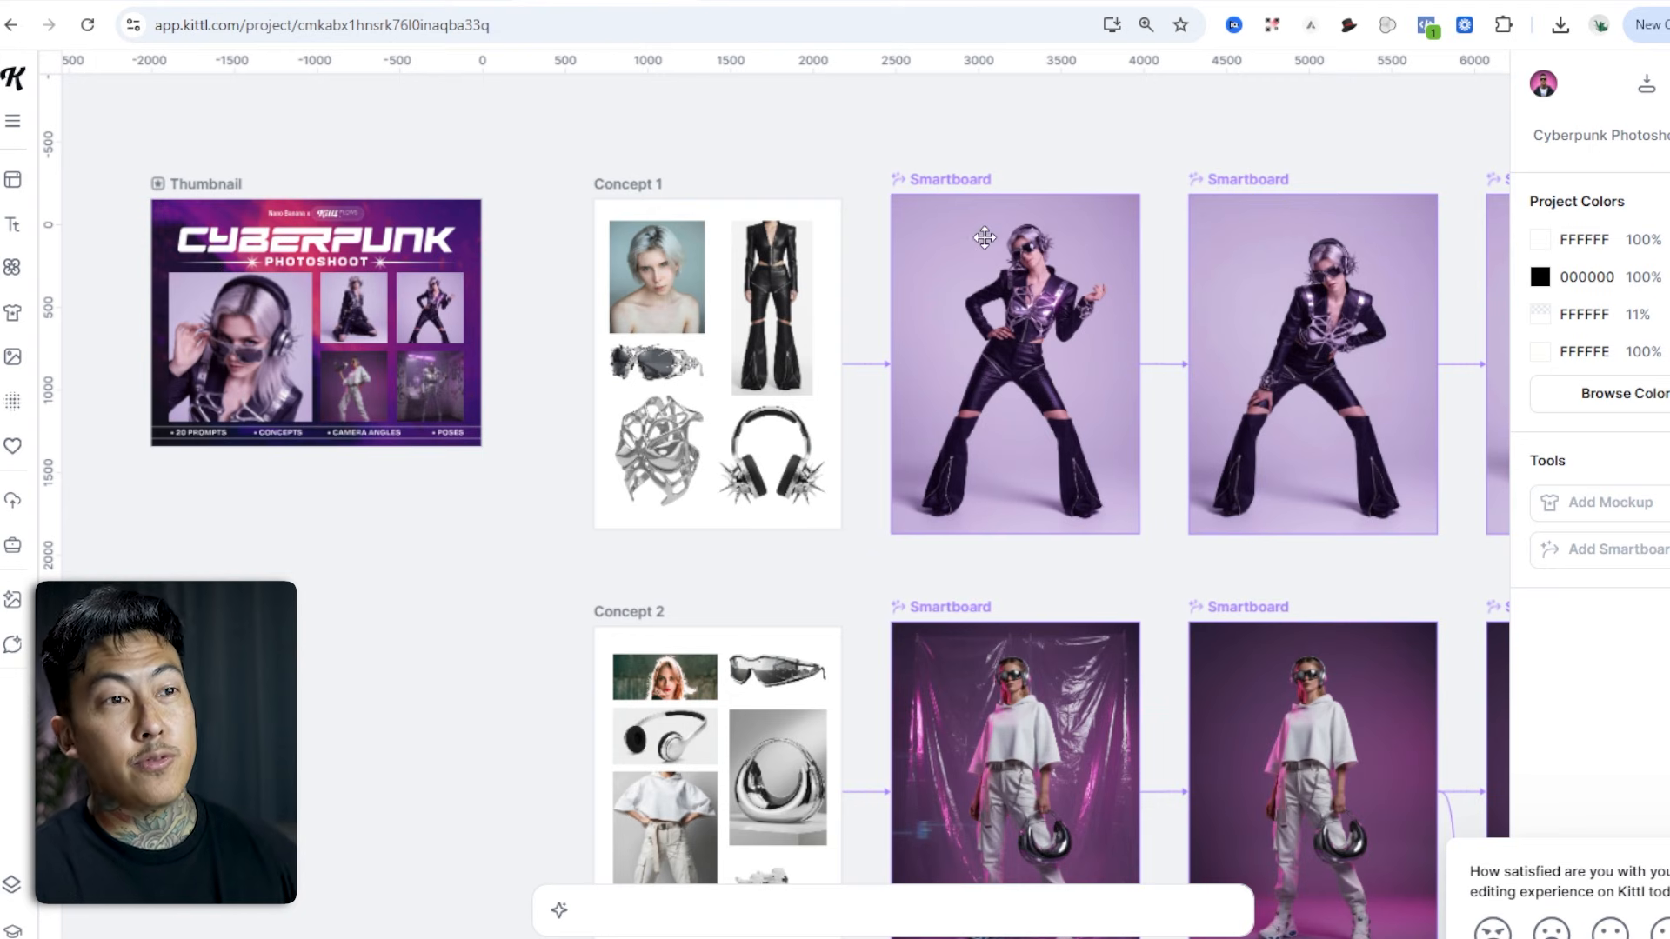
Switch to the Cyberpunk Photoshoot project and examine the Concept 2 smartboard chain and its reference board.
drag(1095, 551, 533, 336)
drag(1104, 428, 664, 354)
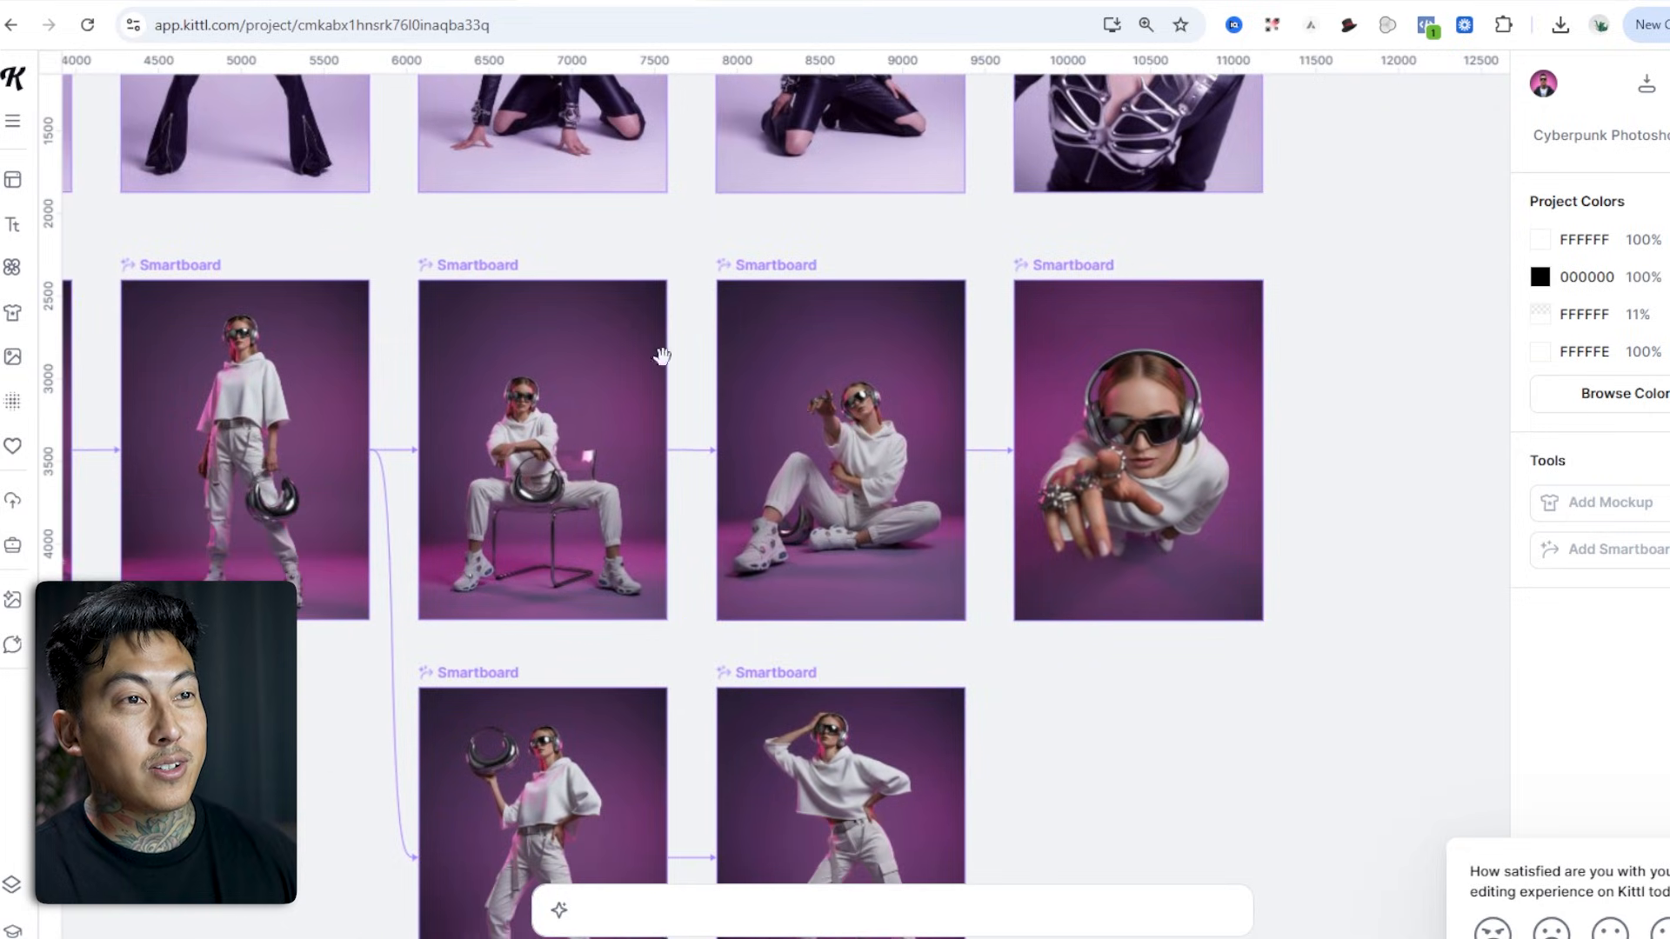
drag(882, 689, 976, 509)
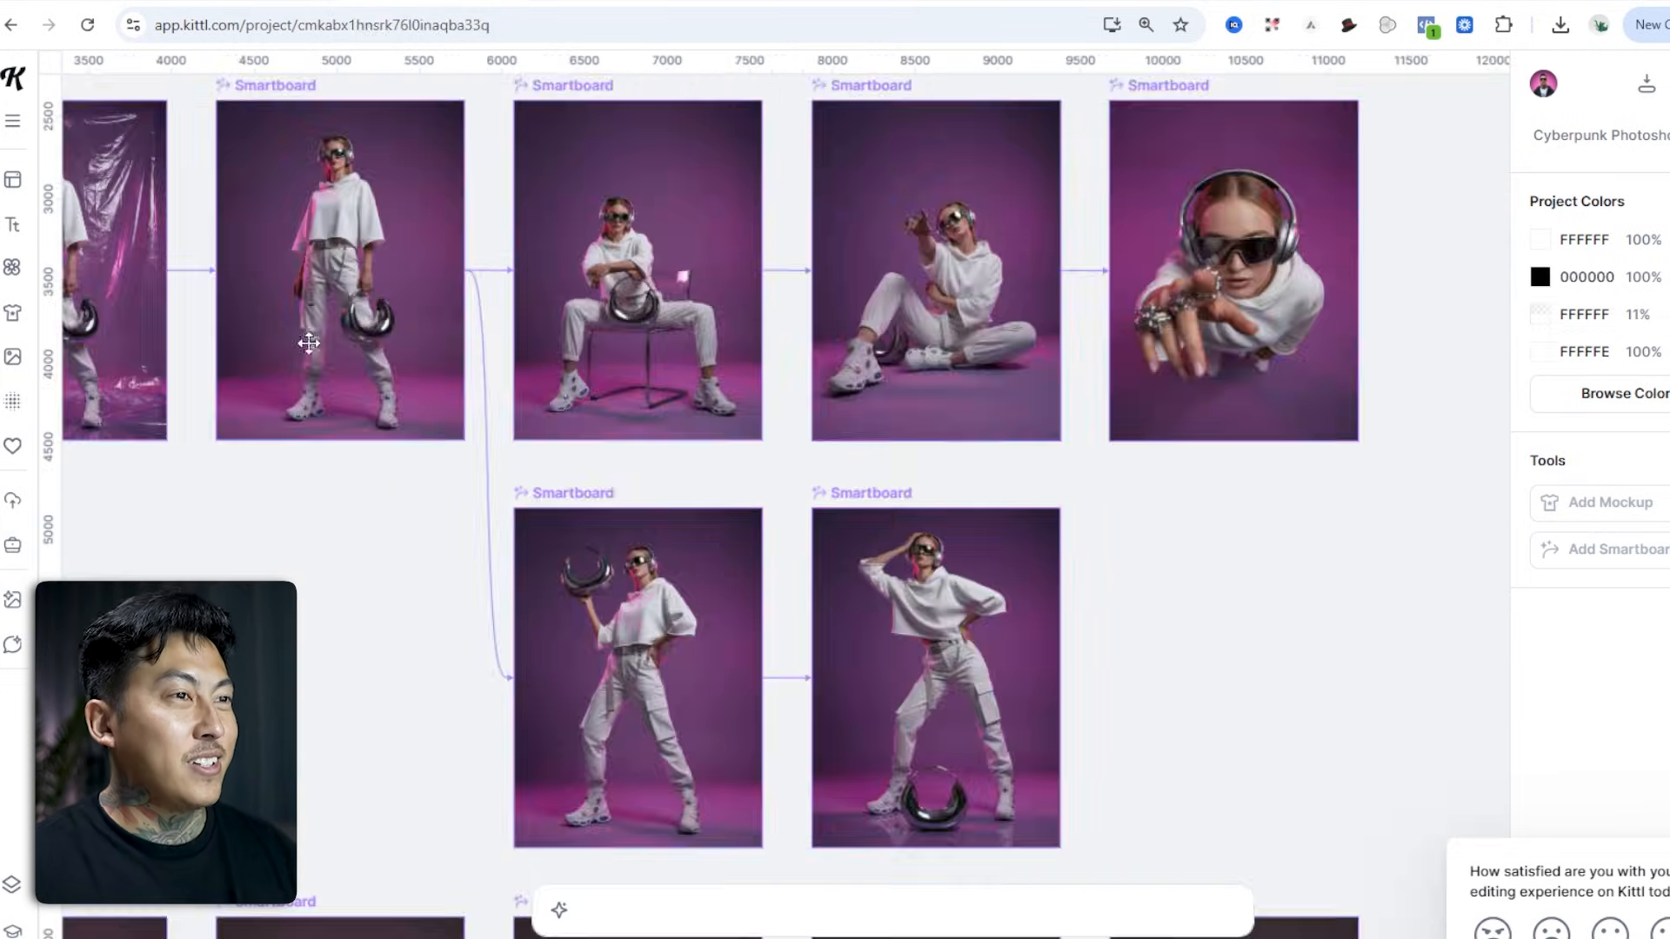
scroll(828, 683, left, 10)
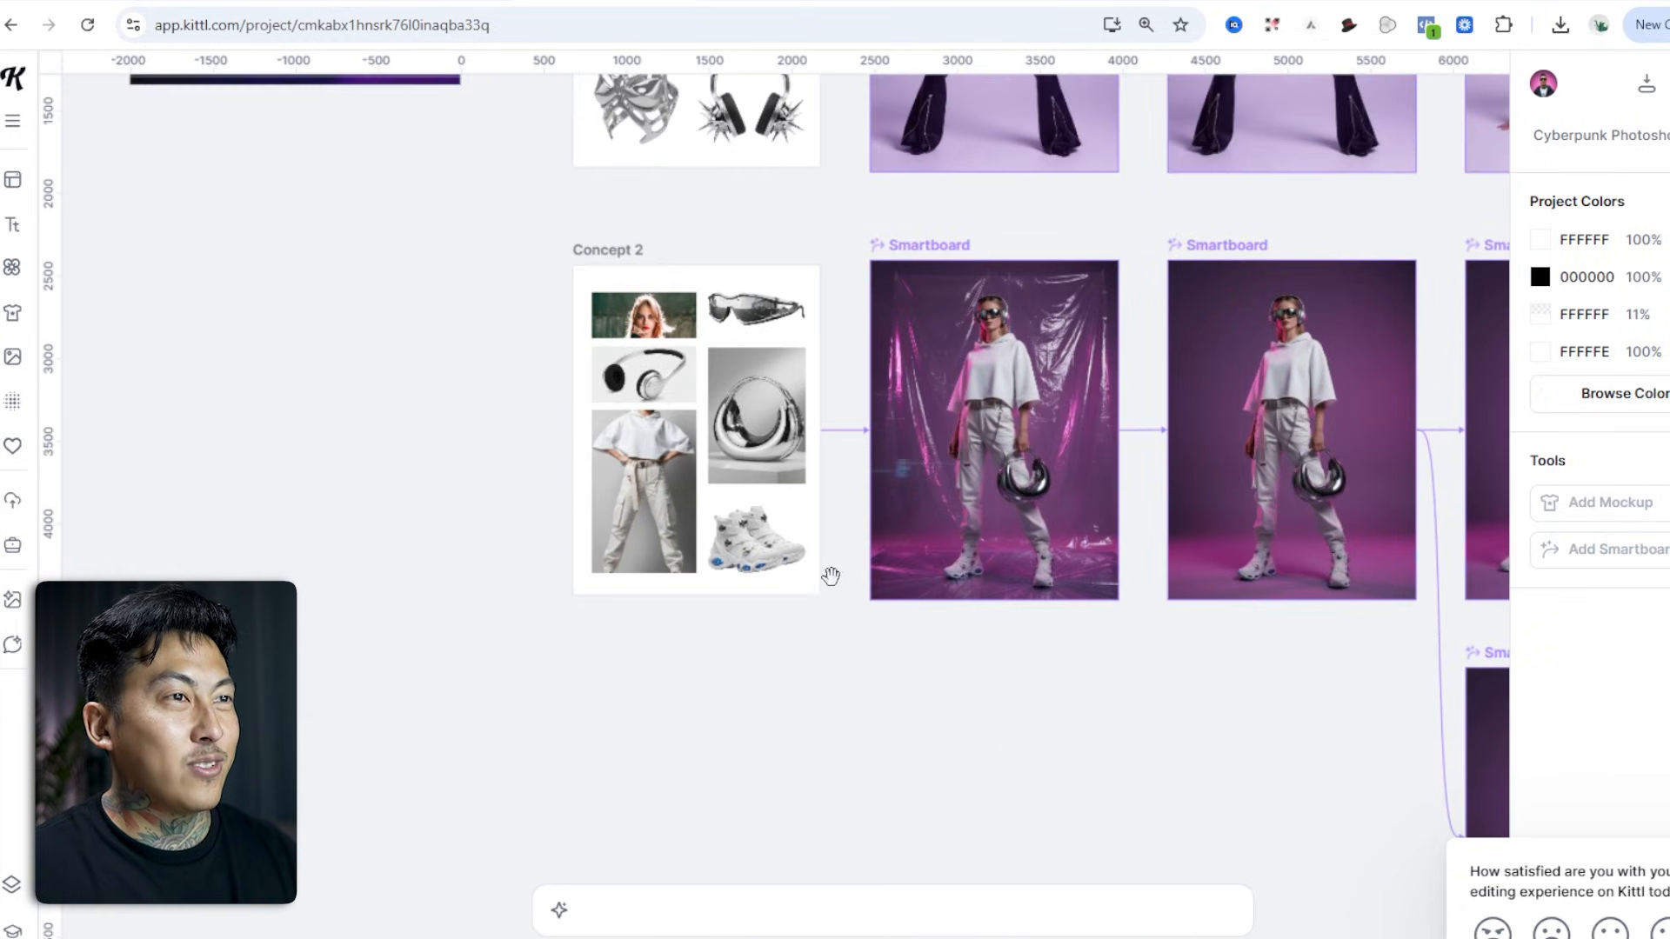
scroll(716, 390, up, 5)
click(614, 362)
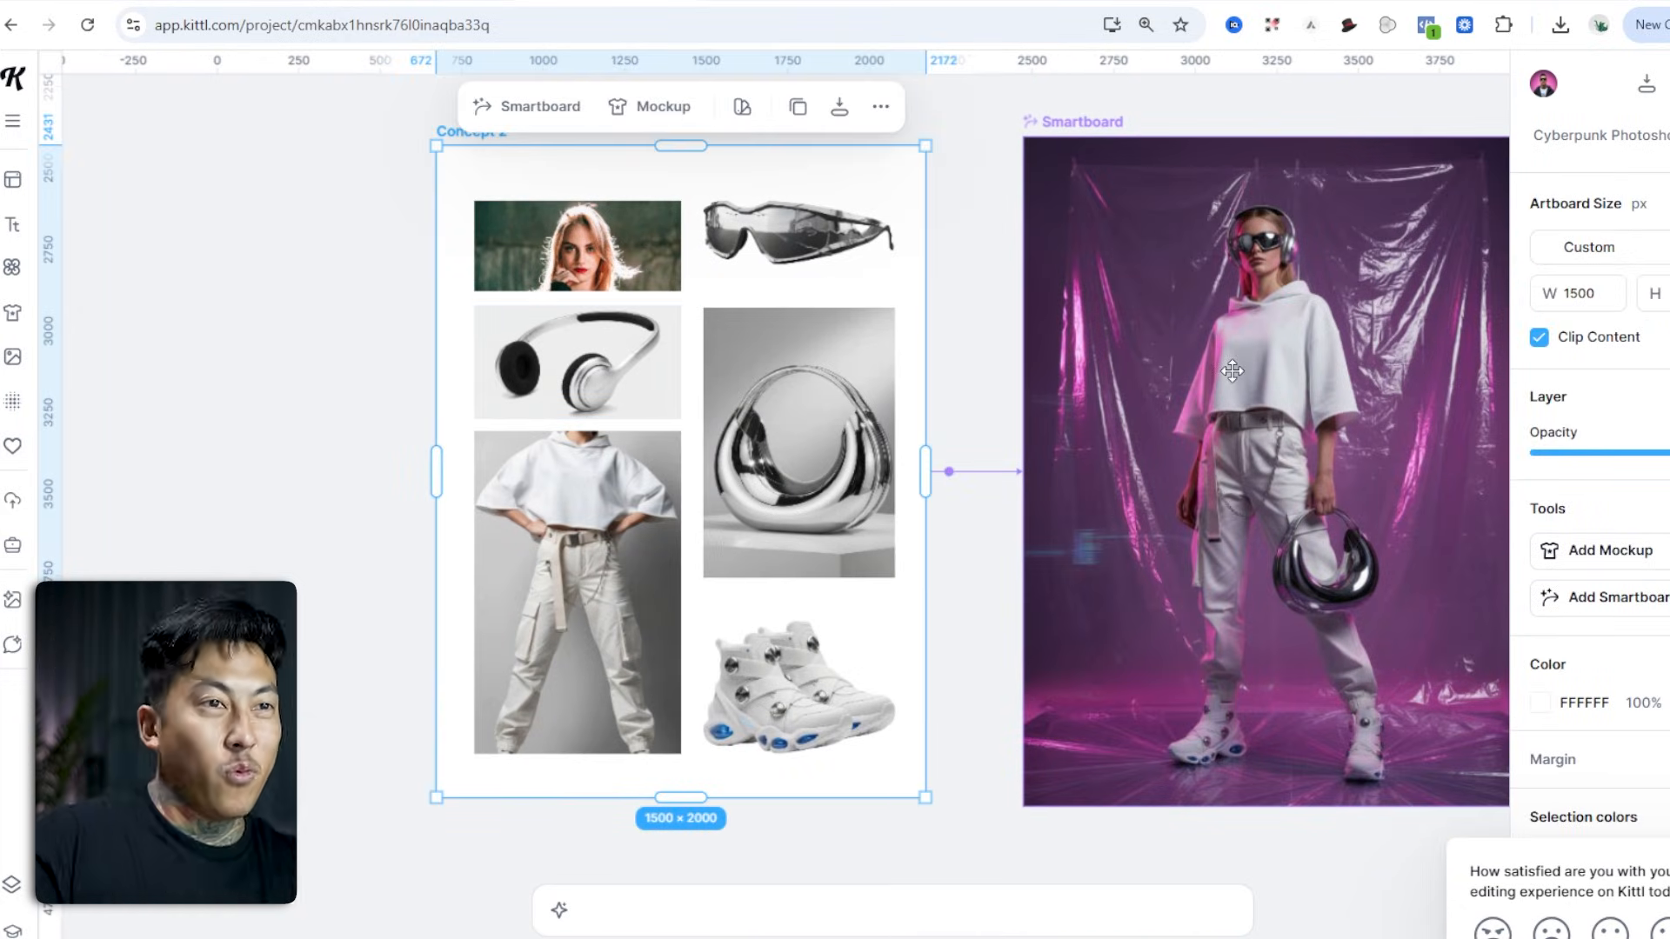
Crop the white outfit photo on the Concept 2 board down to the trousers.
click(597, 553)
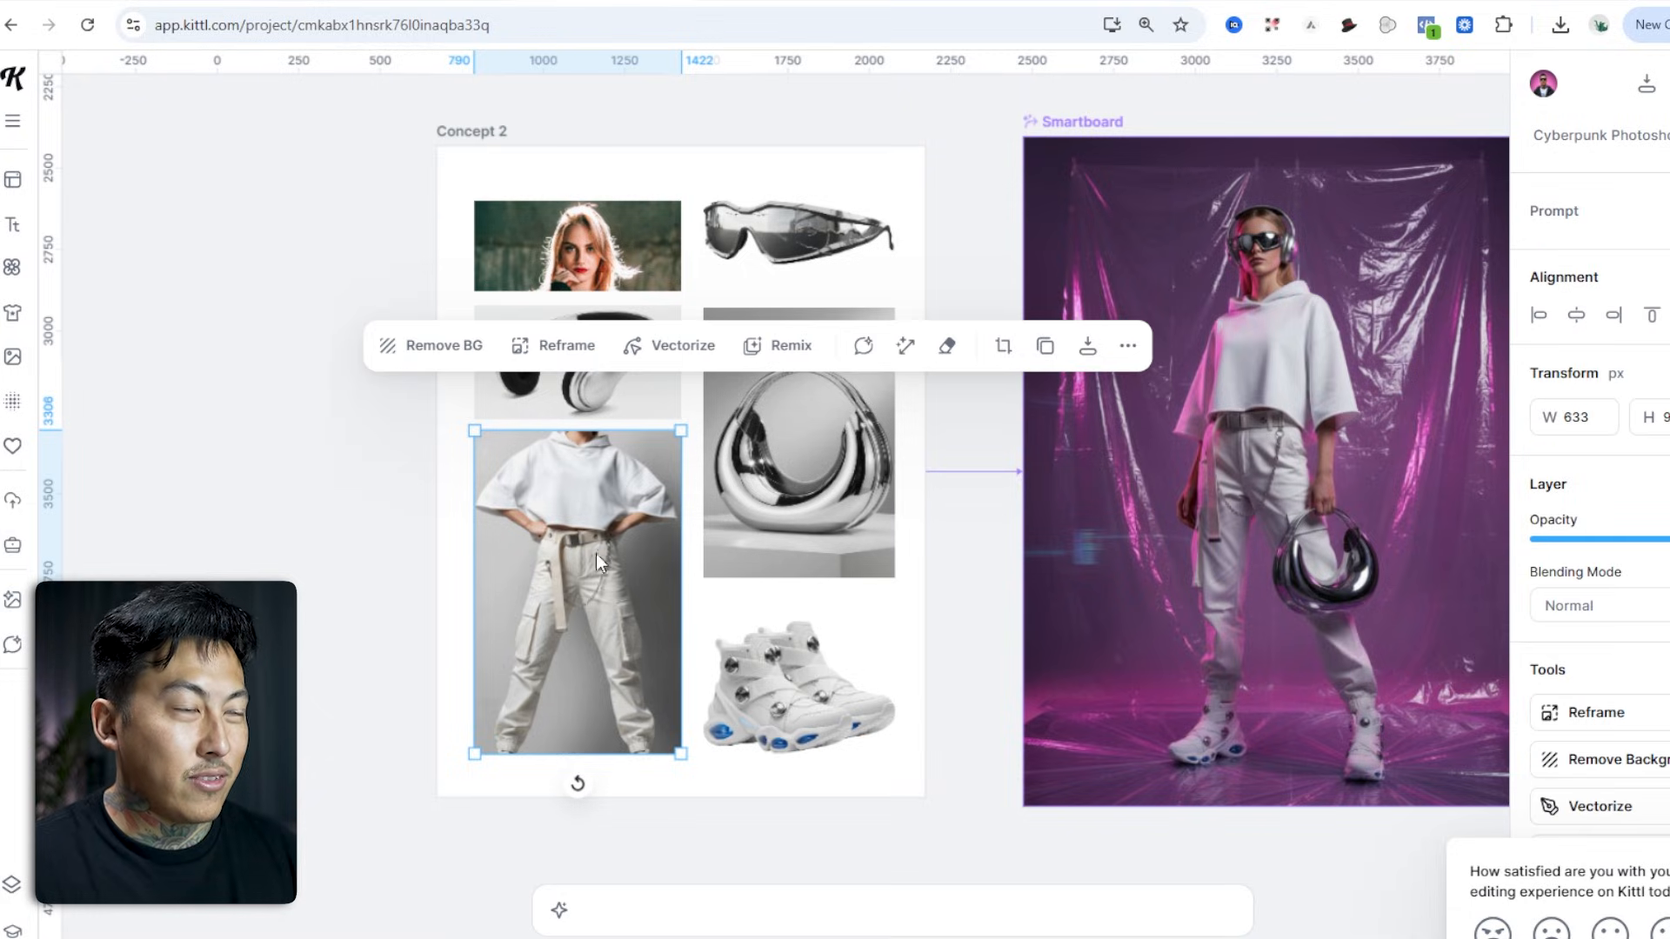
double_click(586, 474)
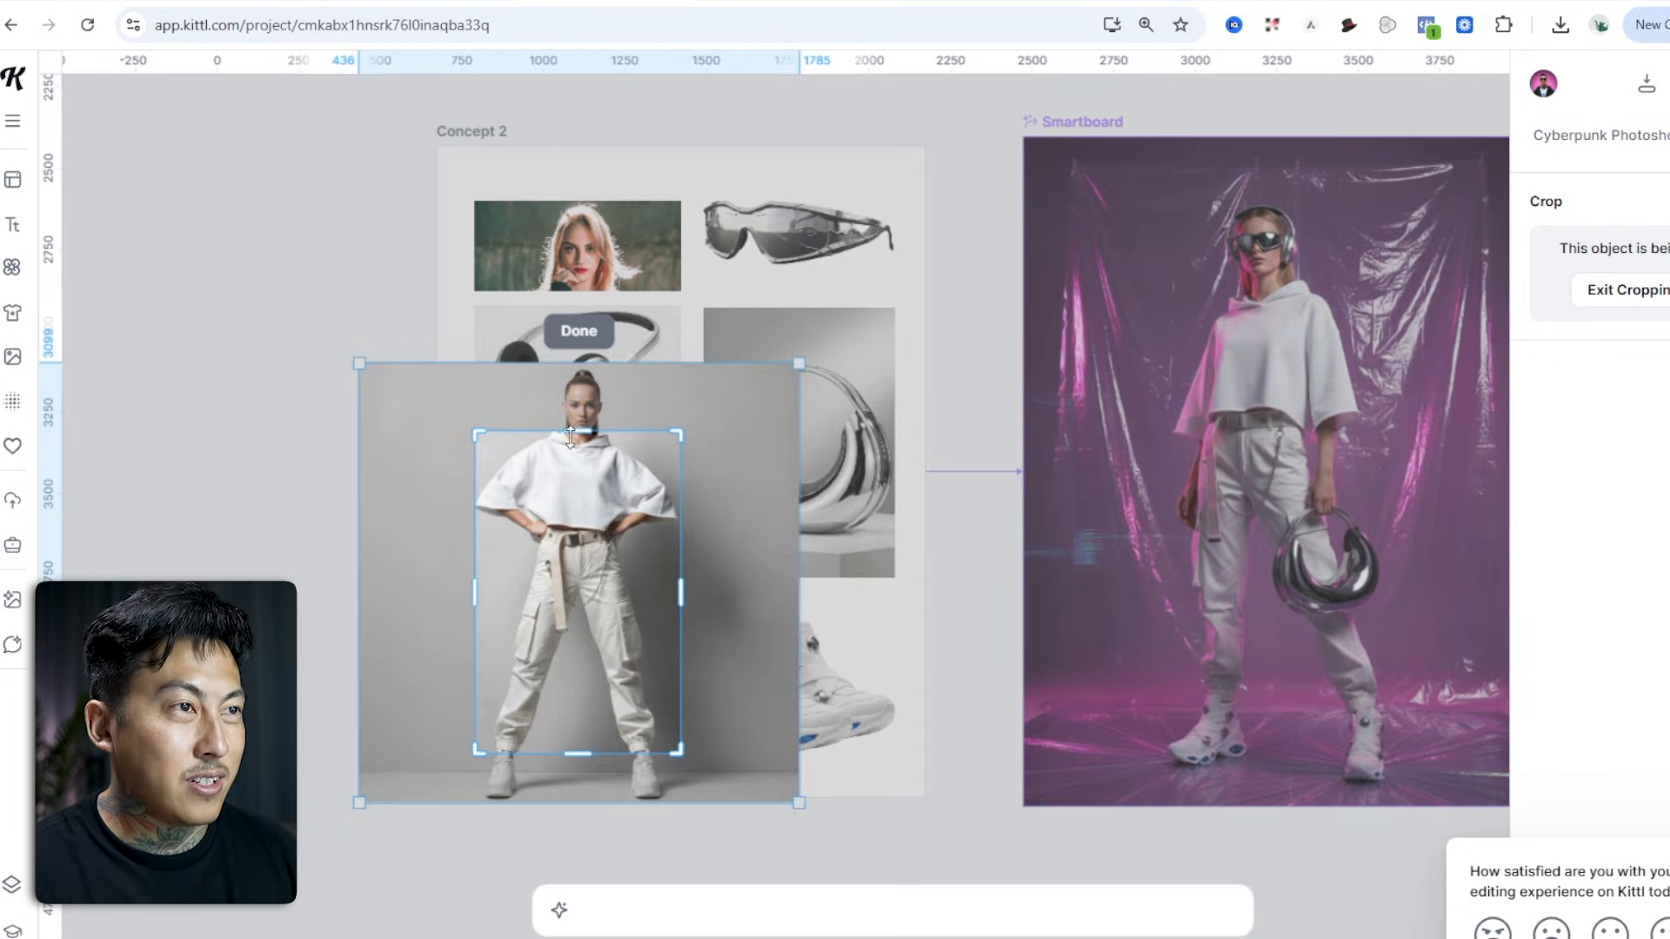
drag(579, 432, 592, 527)
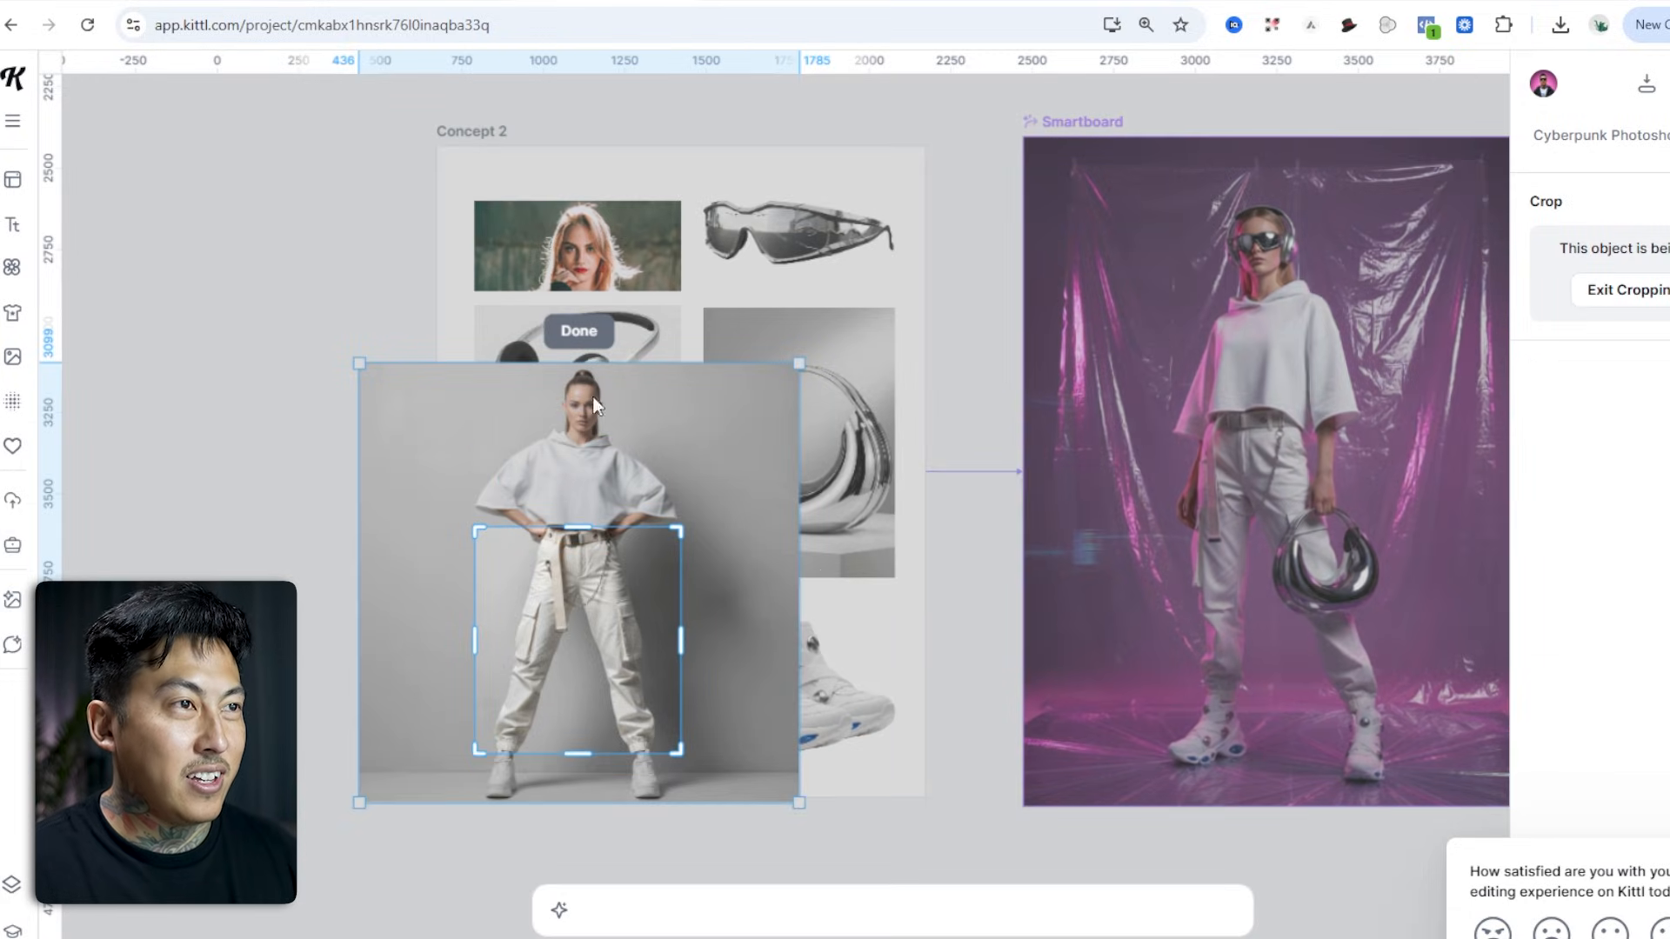
click(582, 331)
key(Escape)
Paste the Hustle Ninjas T-shirt image, scale it to 840 px wide and place it below the trousers on the Concept 2 board.
key(ctrl+v)
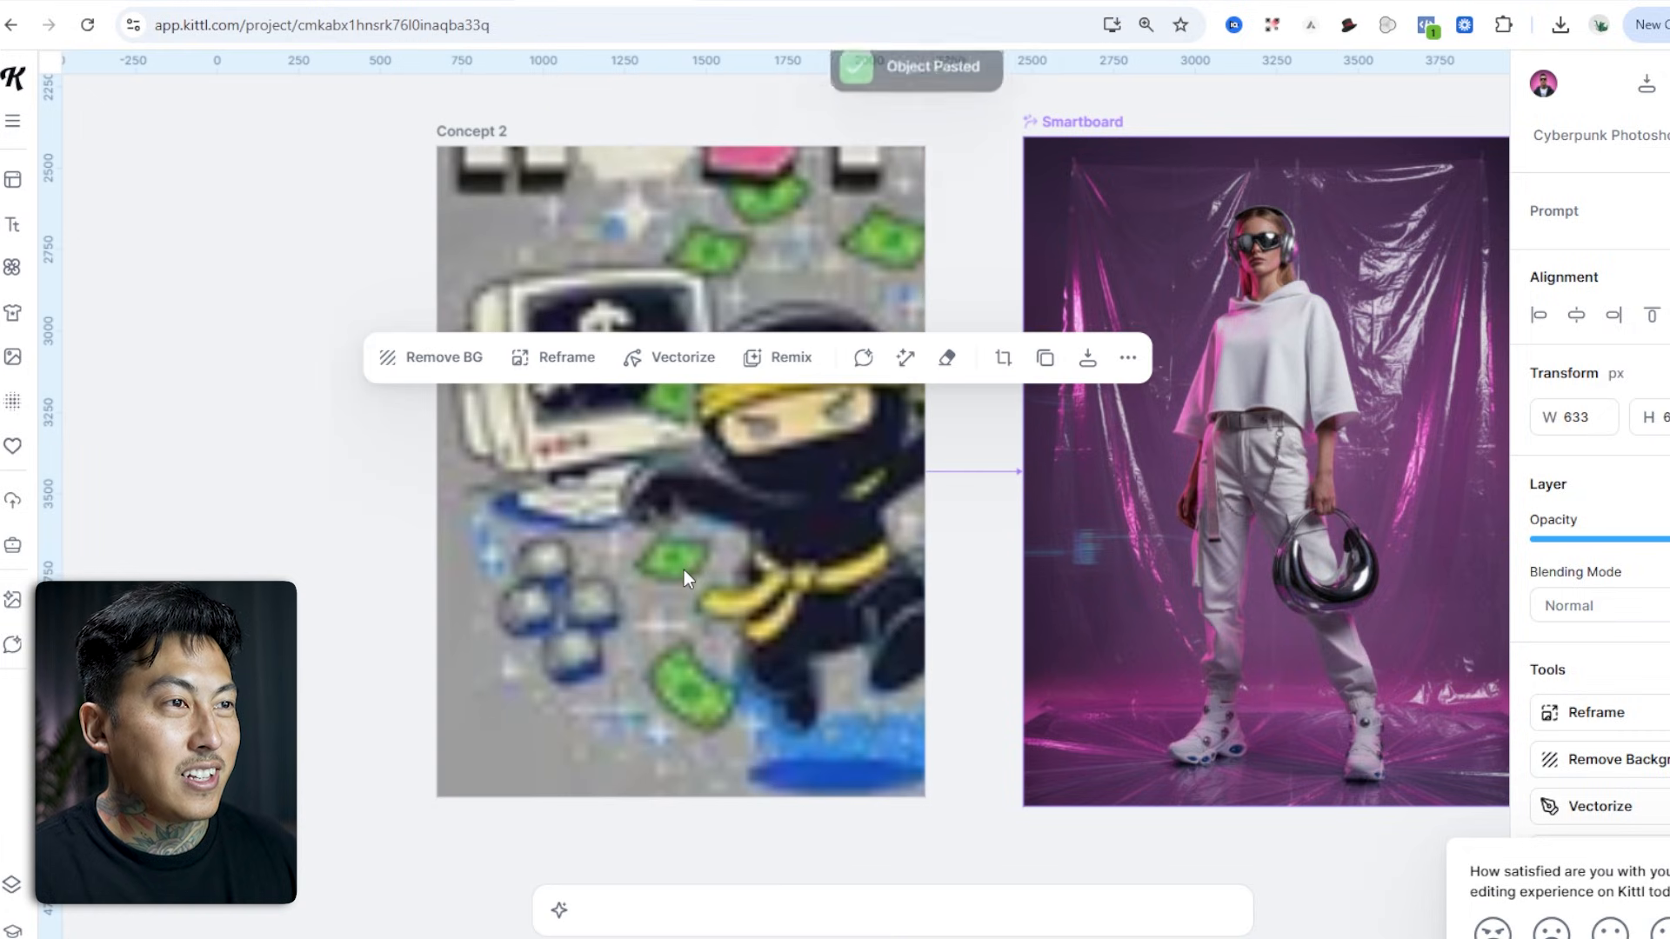
scroll(874, 557, down, 10)
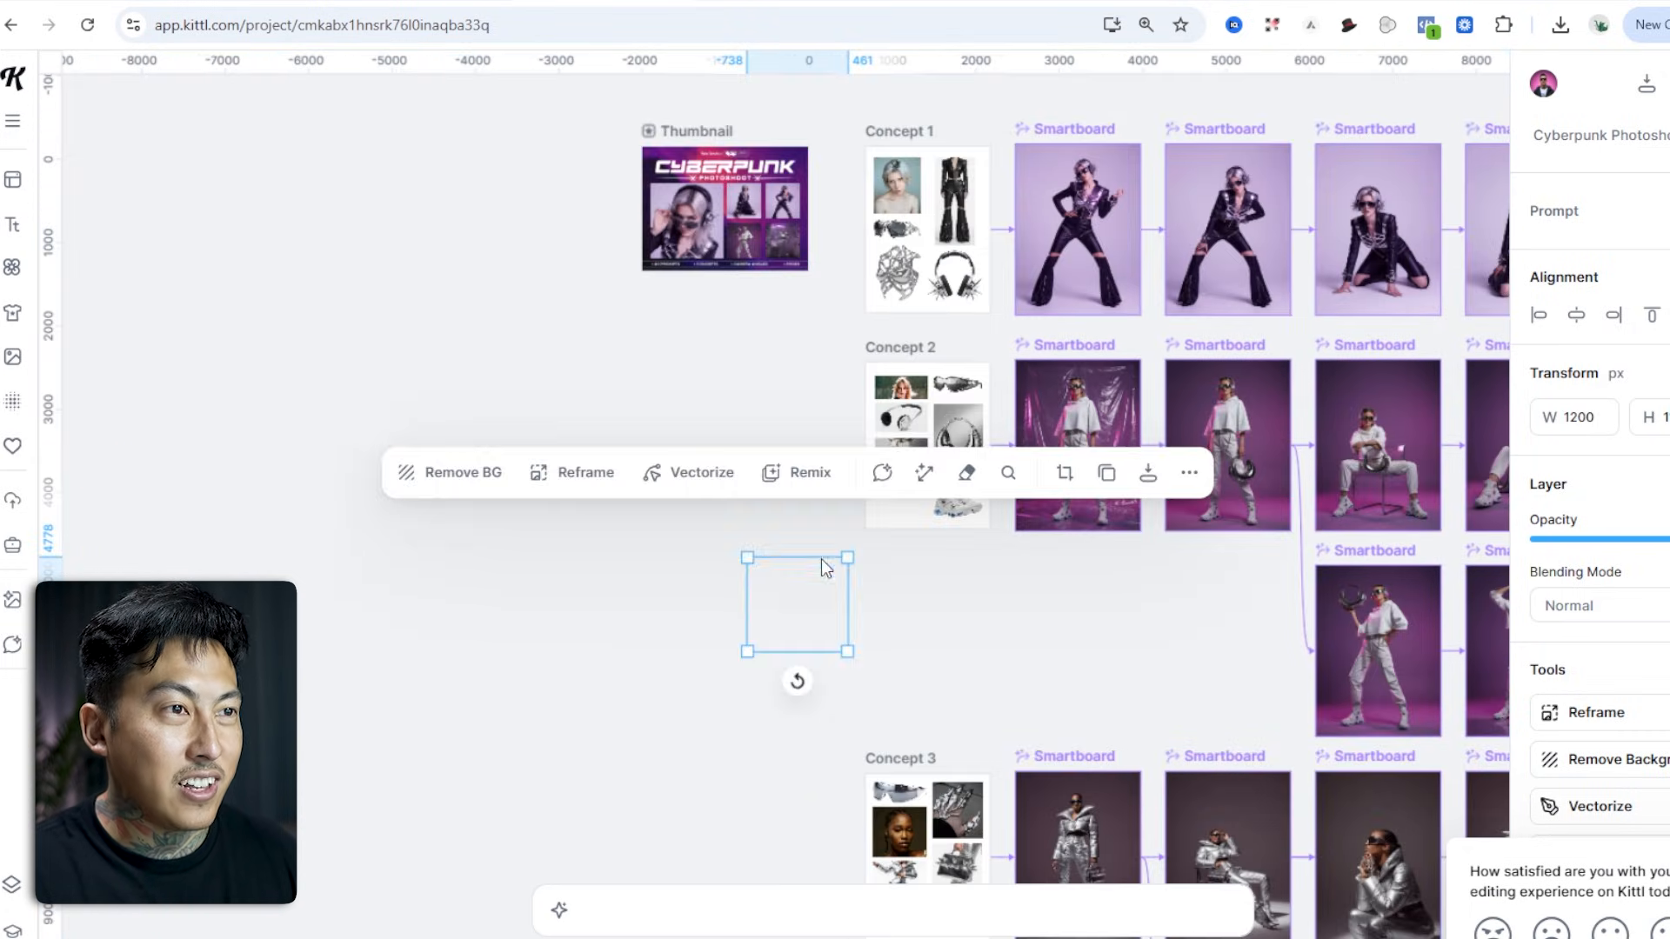
drag(821, 568, 925, 459)
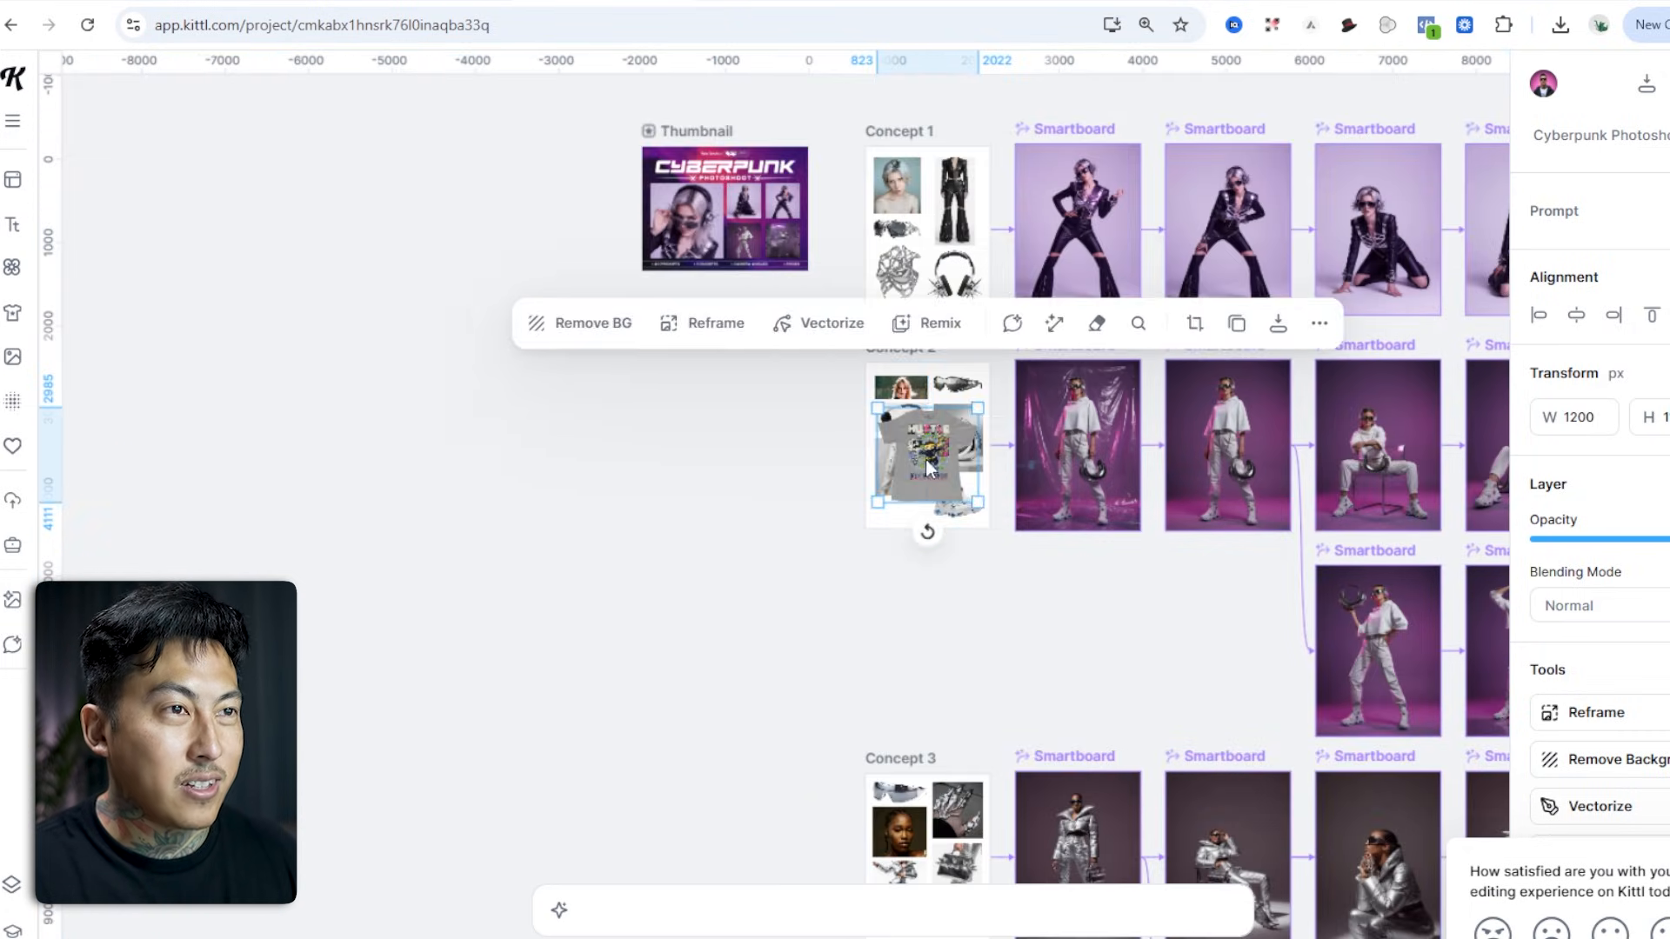
scroll(960, 444, up, 5)
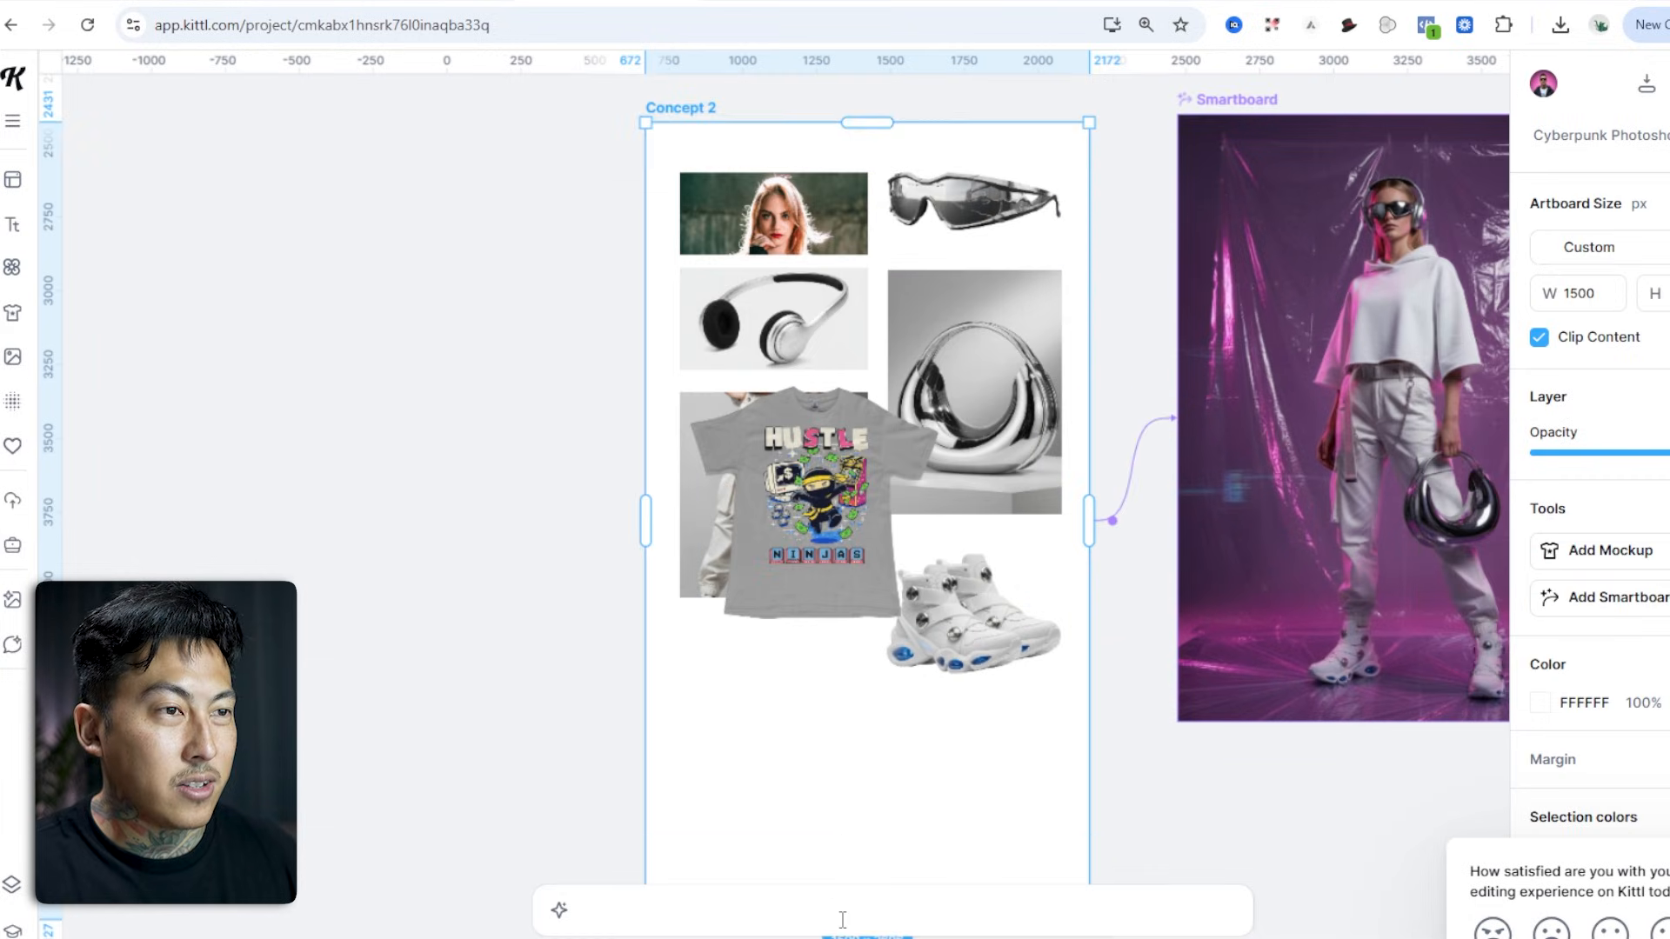
click(589, 649)
drag(835, 498, 809, 768)
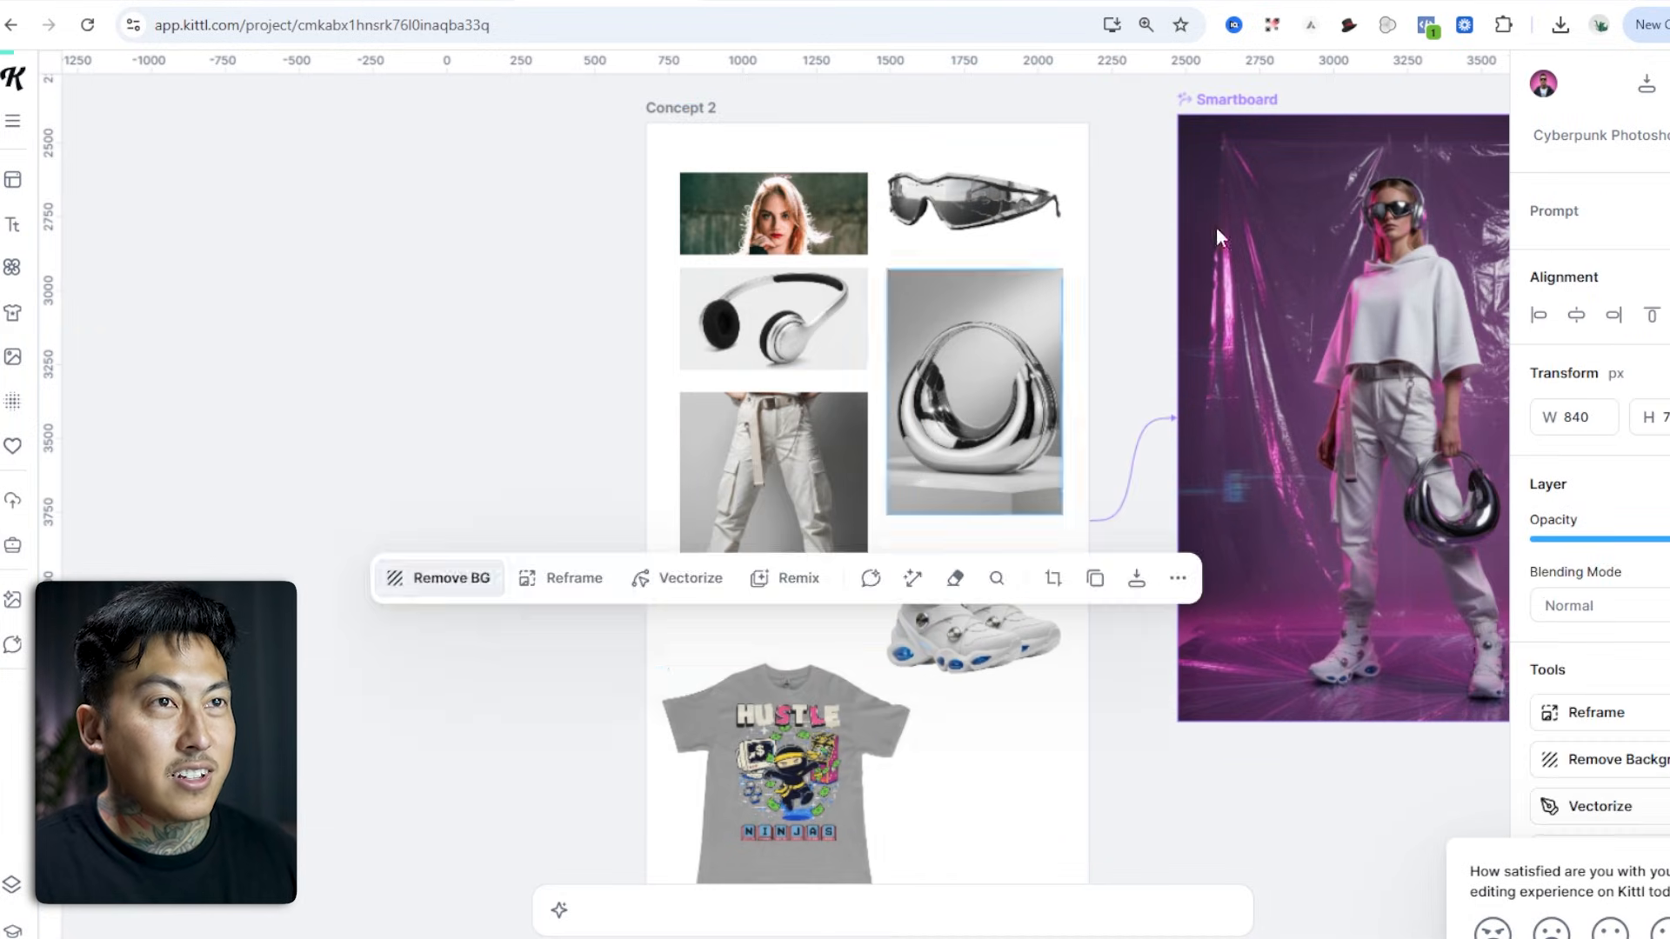
Rerun the first Concept 2 smartboard's cyberpunk editorial photoshoot prompt and inspect the T-shirt print on the generated model.
click(1203, 102)
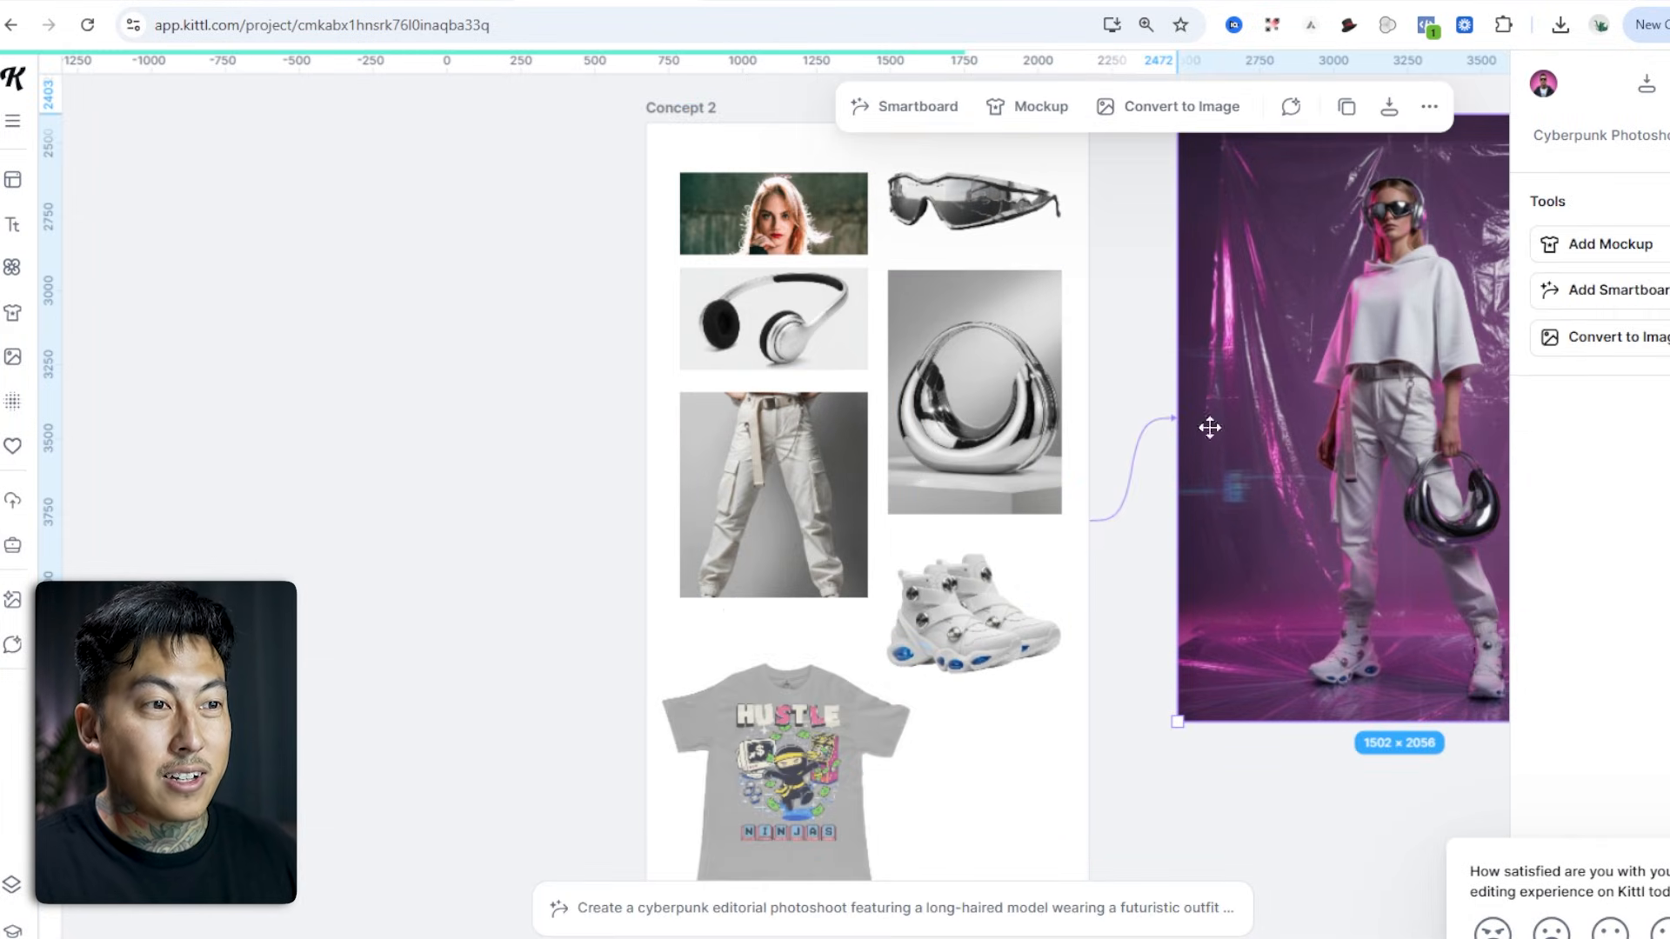
scroll(1279, 348, down, 1)
drag(1272, 347, 877, 384)
click(774, 907)
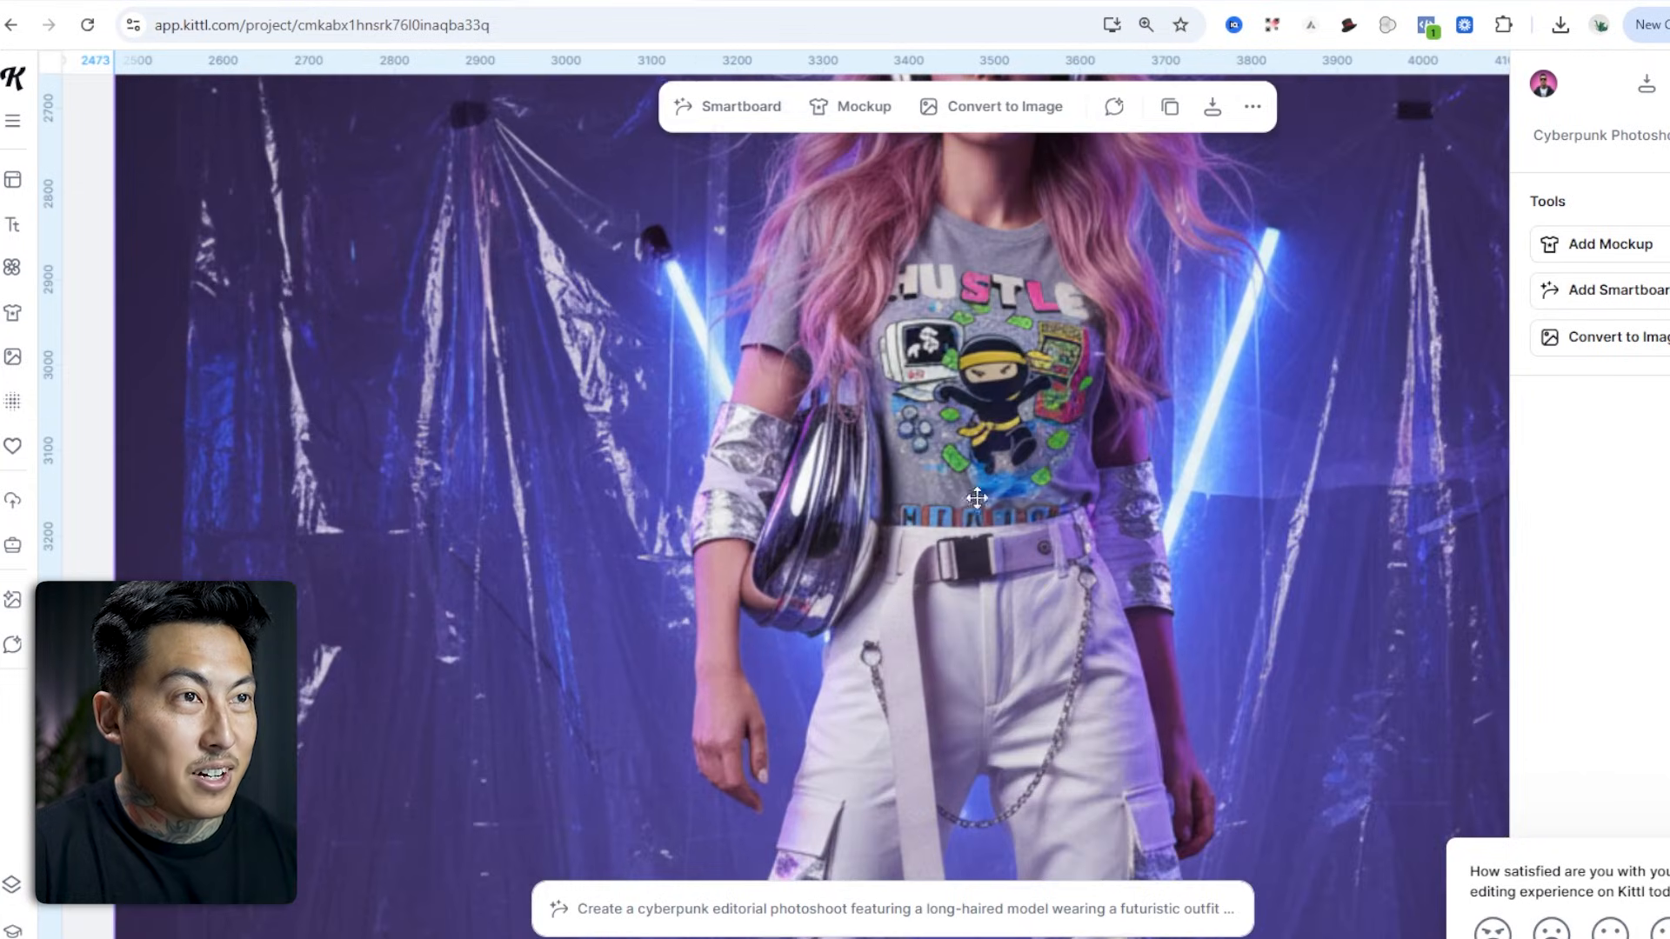
scroll(955, 461, up, 3)
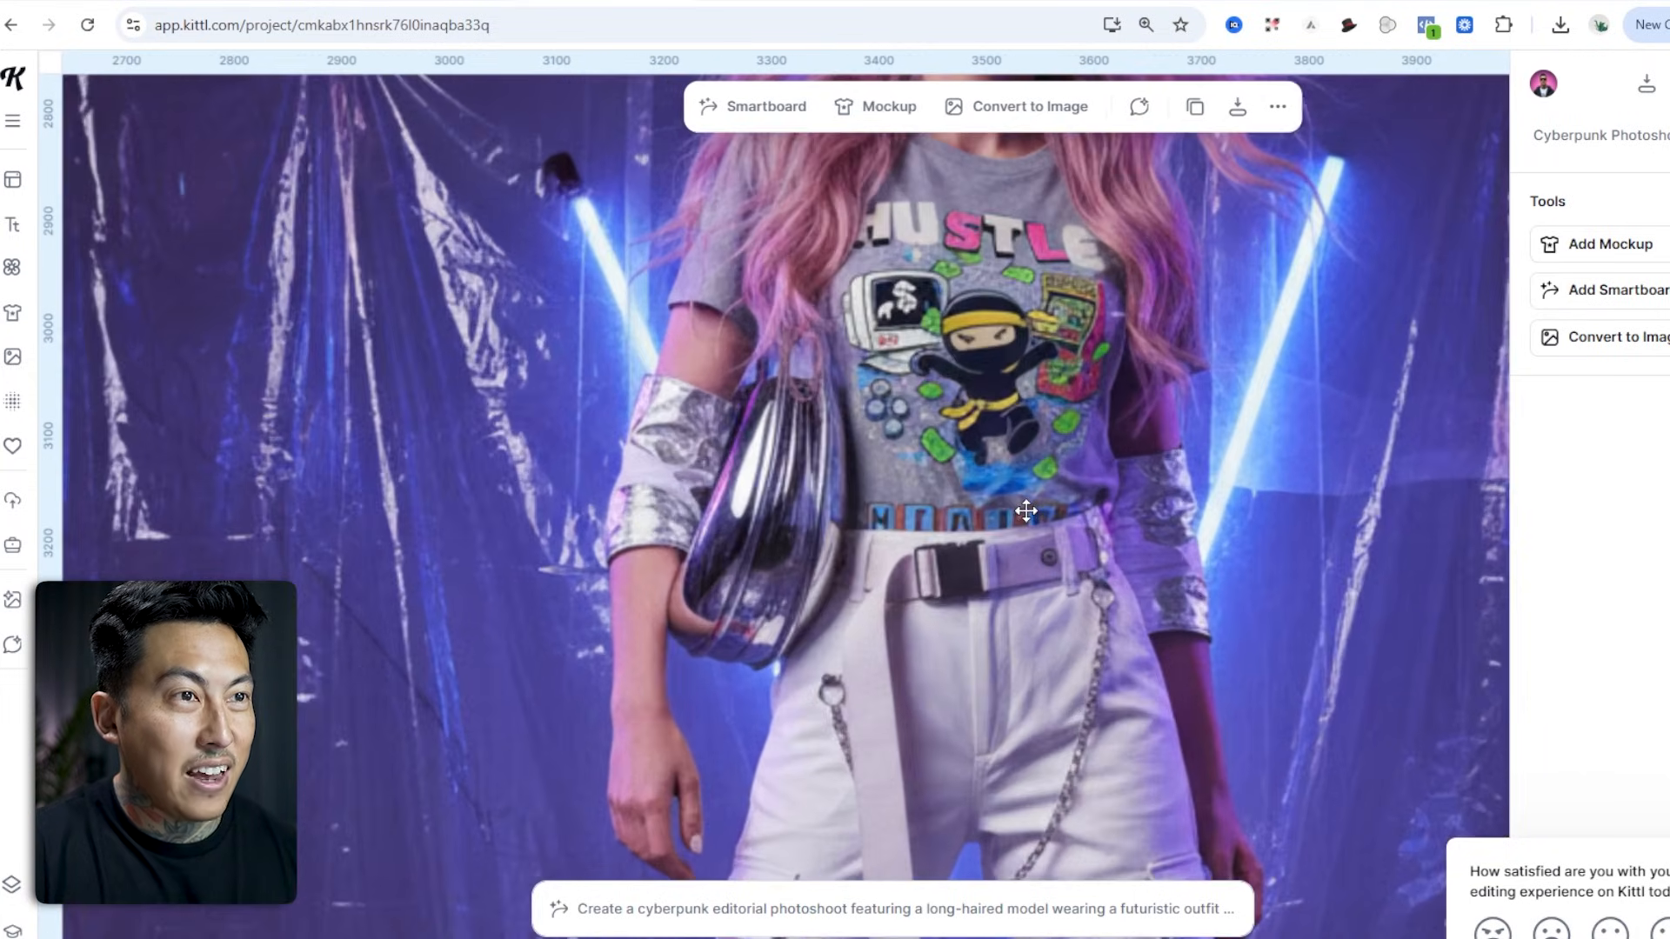
scroll(955, 461, down, 4)
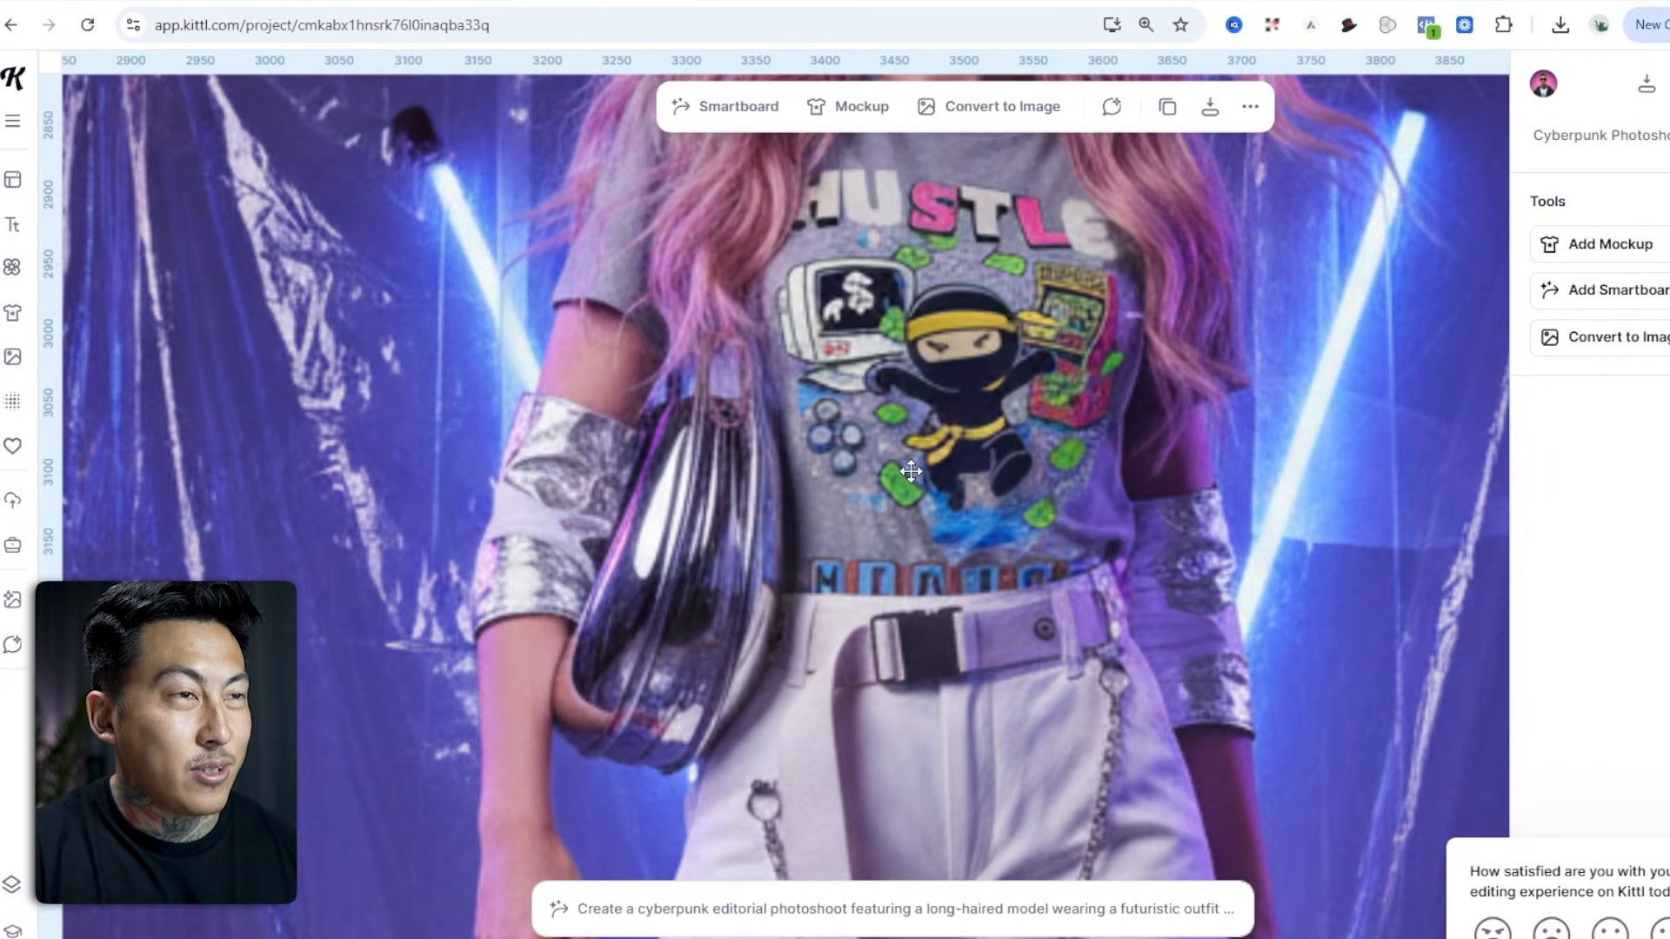
scroll(915, 464, down, 6)
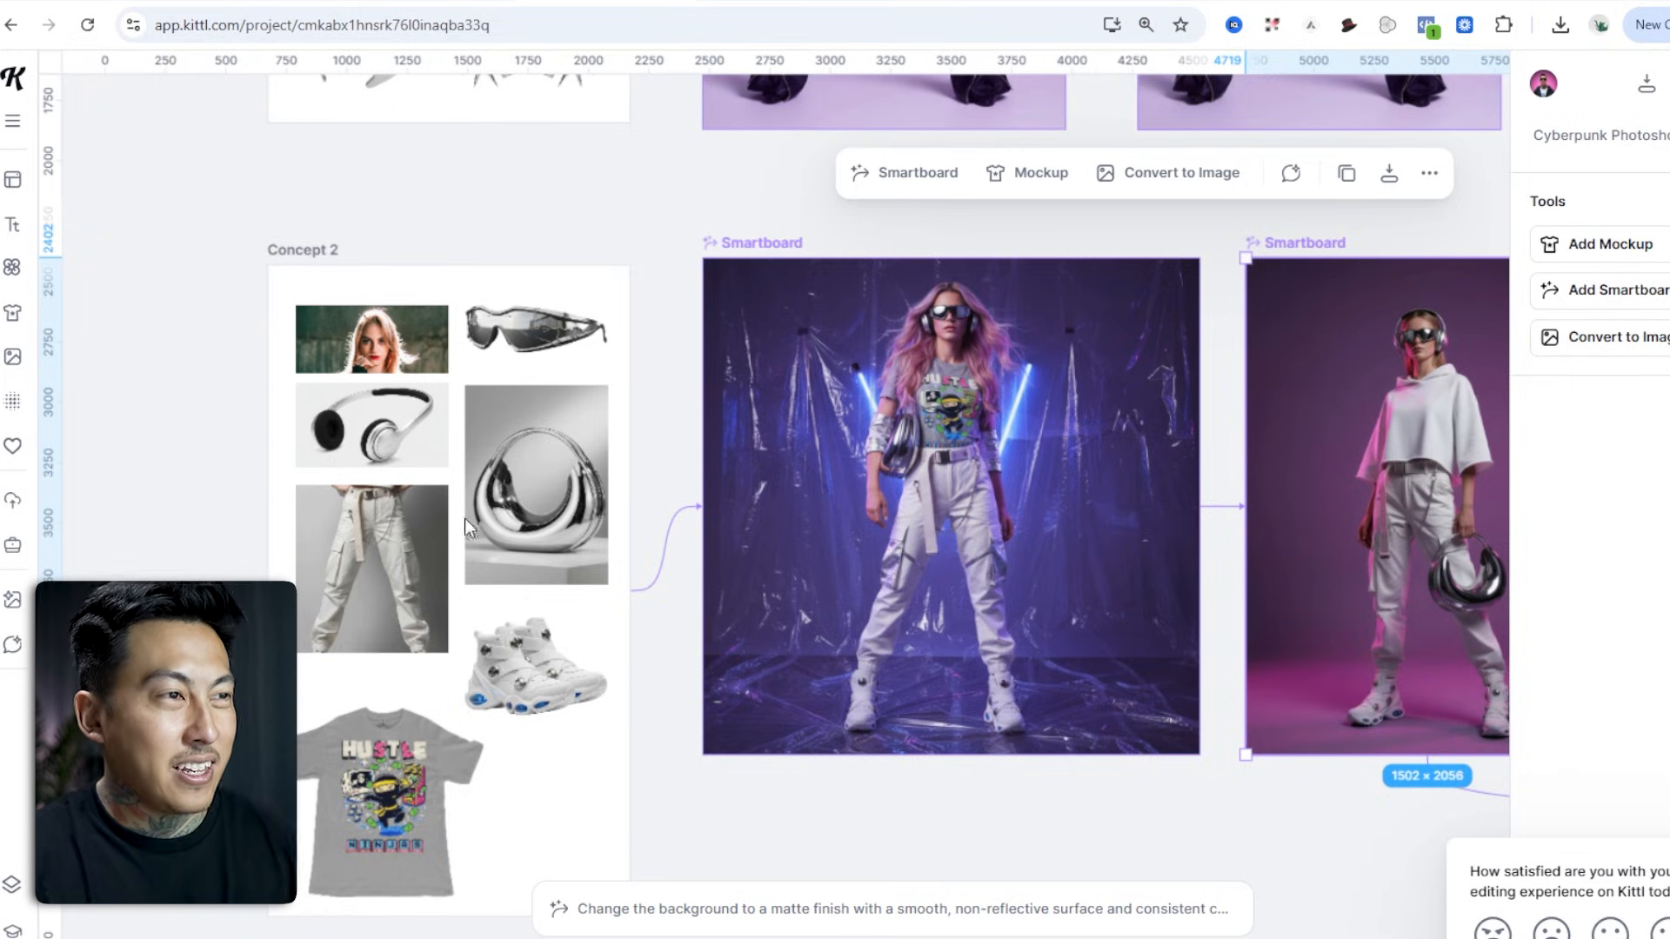
Rerun the second Concept 2 smartboard with its prompt that changes the background to a matte finish.
click(374, 617)
click(356, 805)
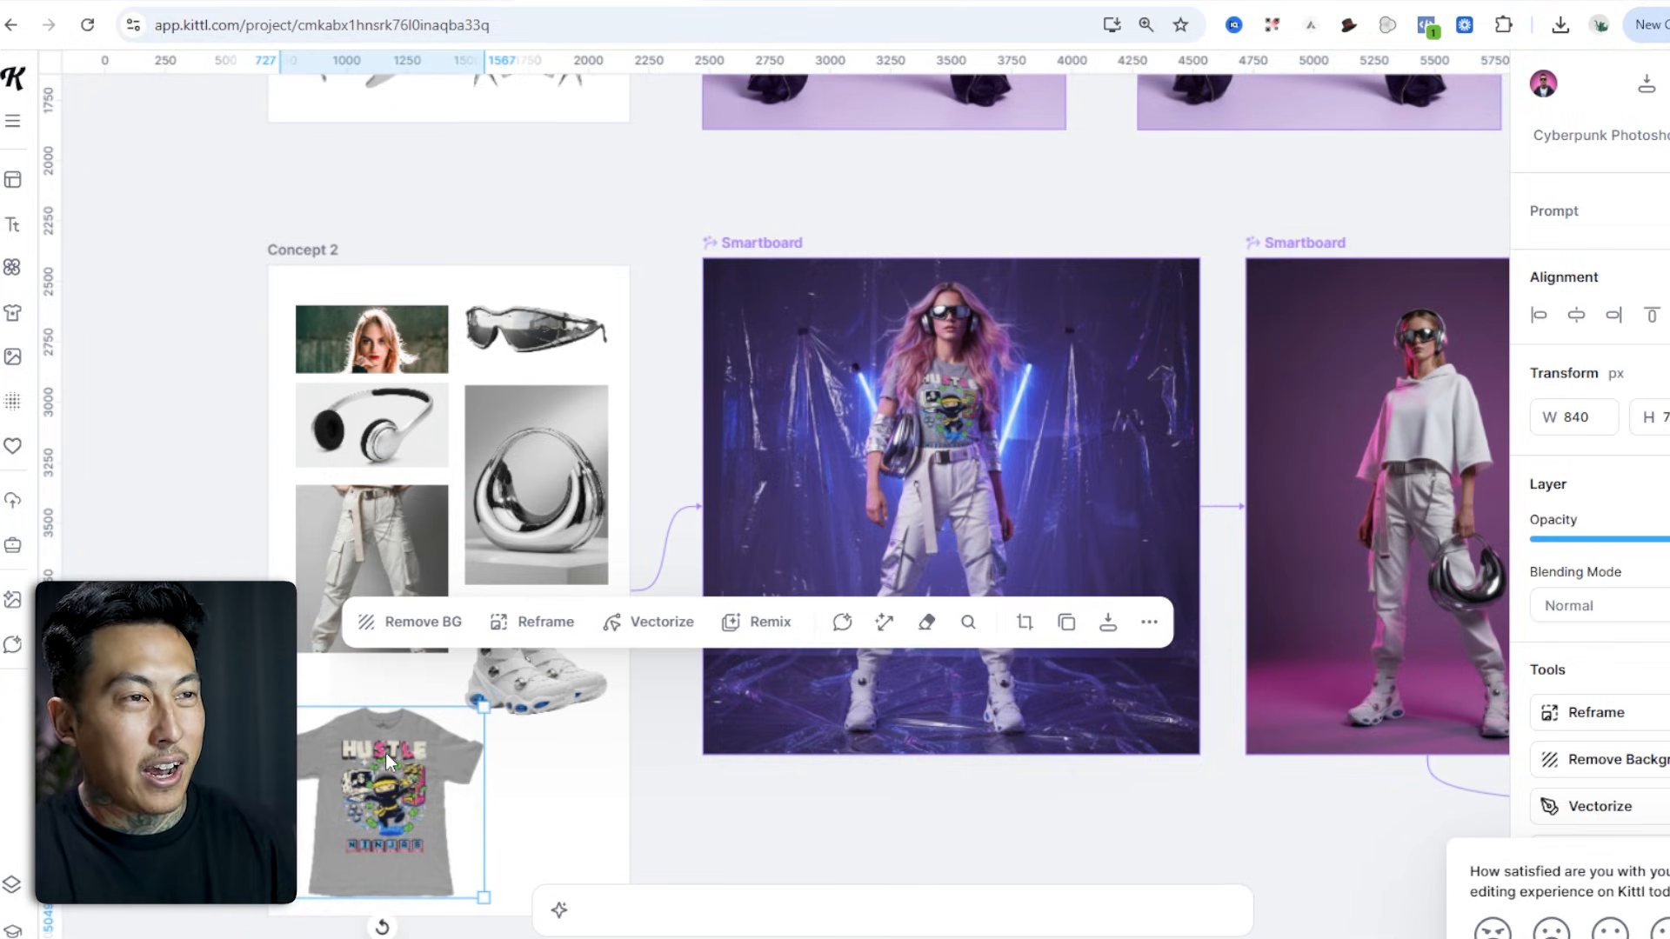
key(Escape)
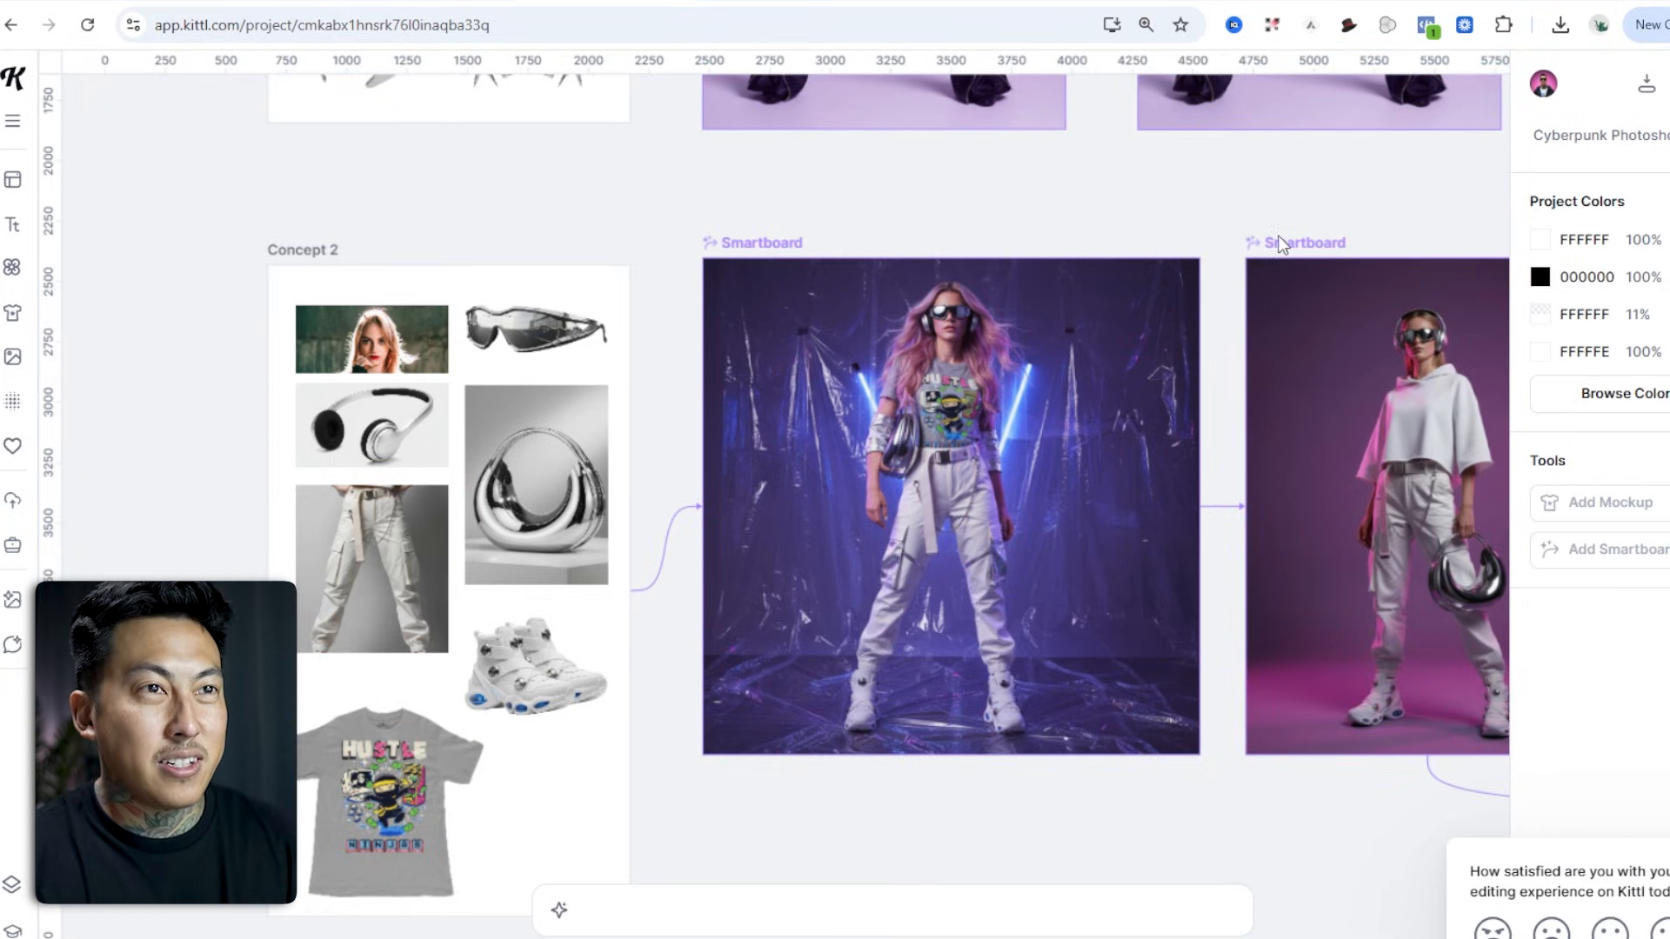
click(1286, 242)
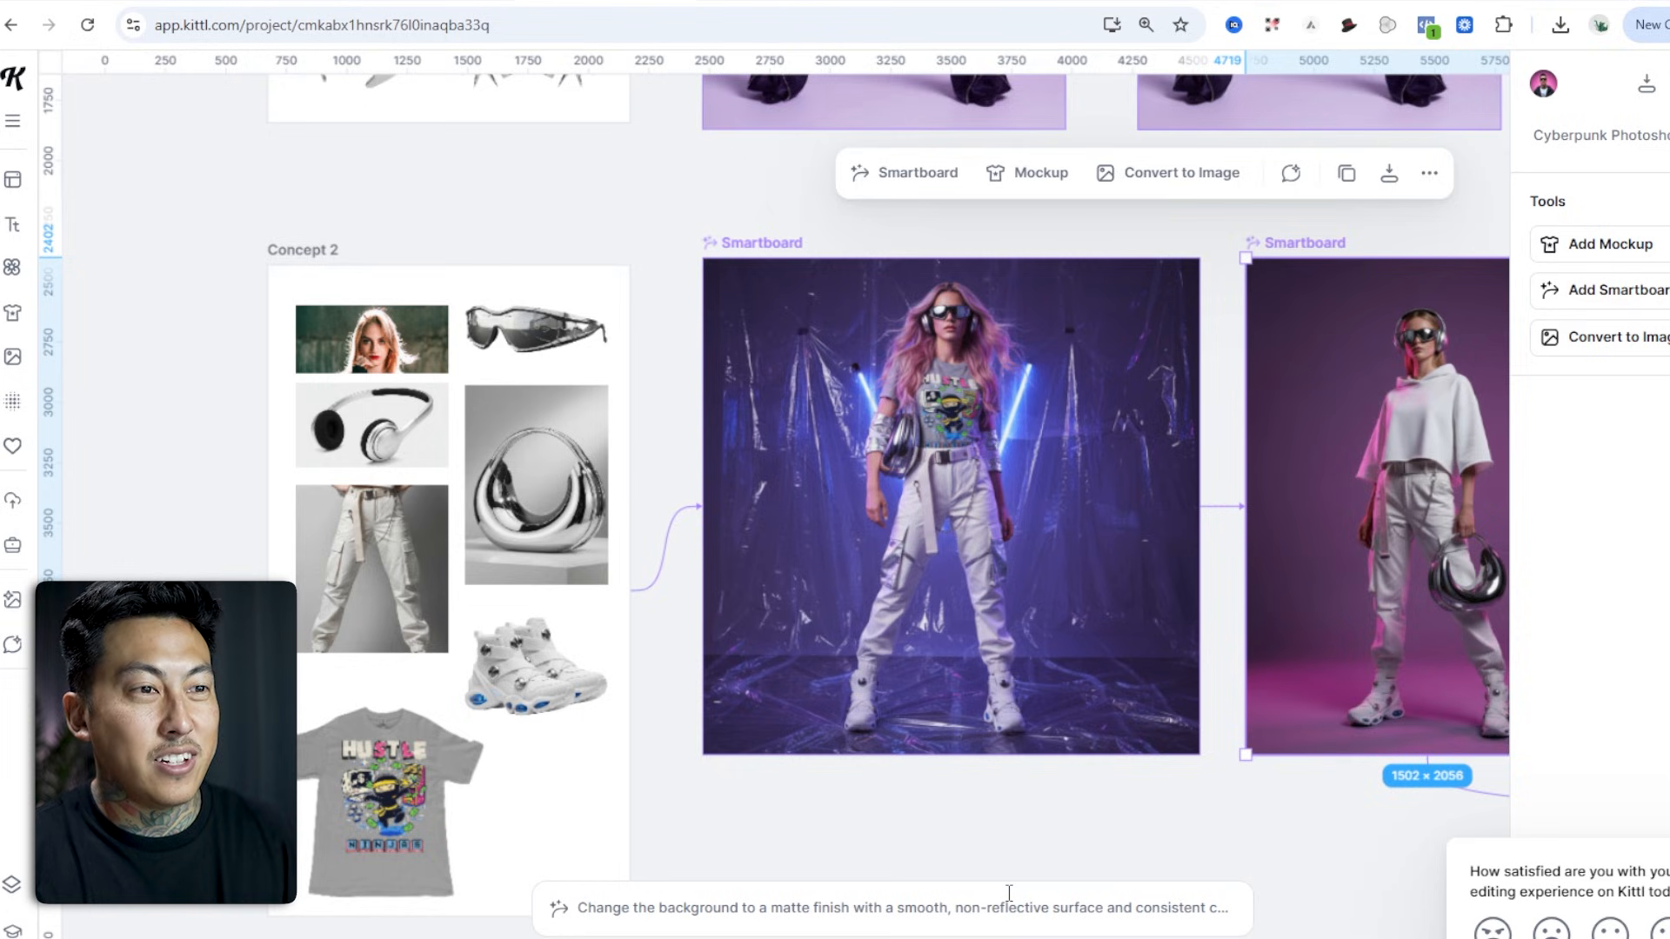
click(1007, 904)
click(1205, 904)
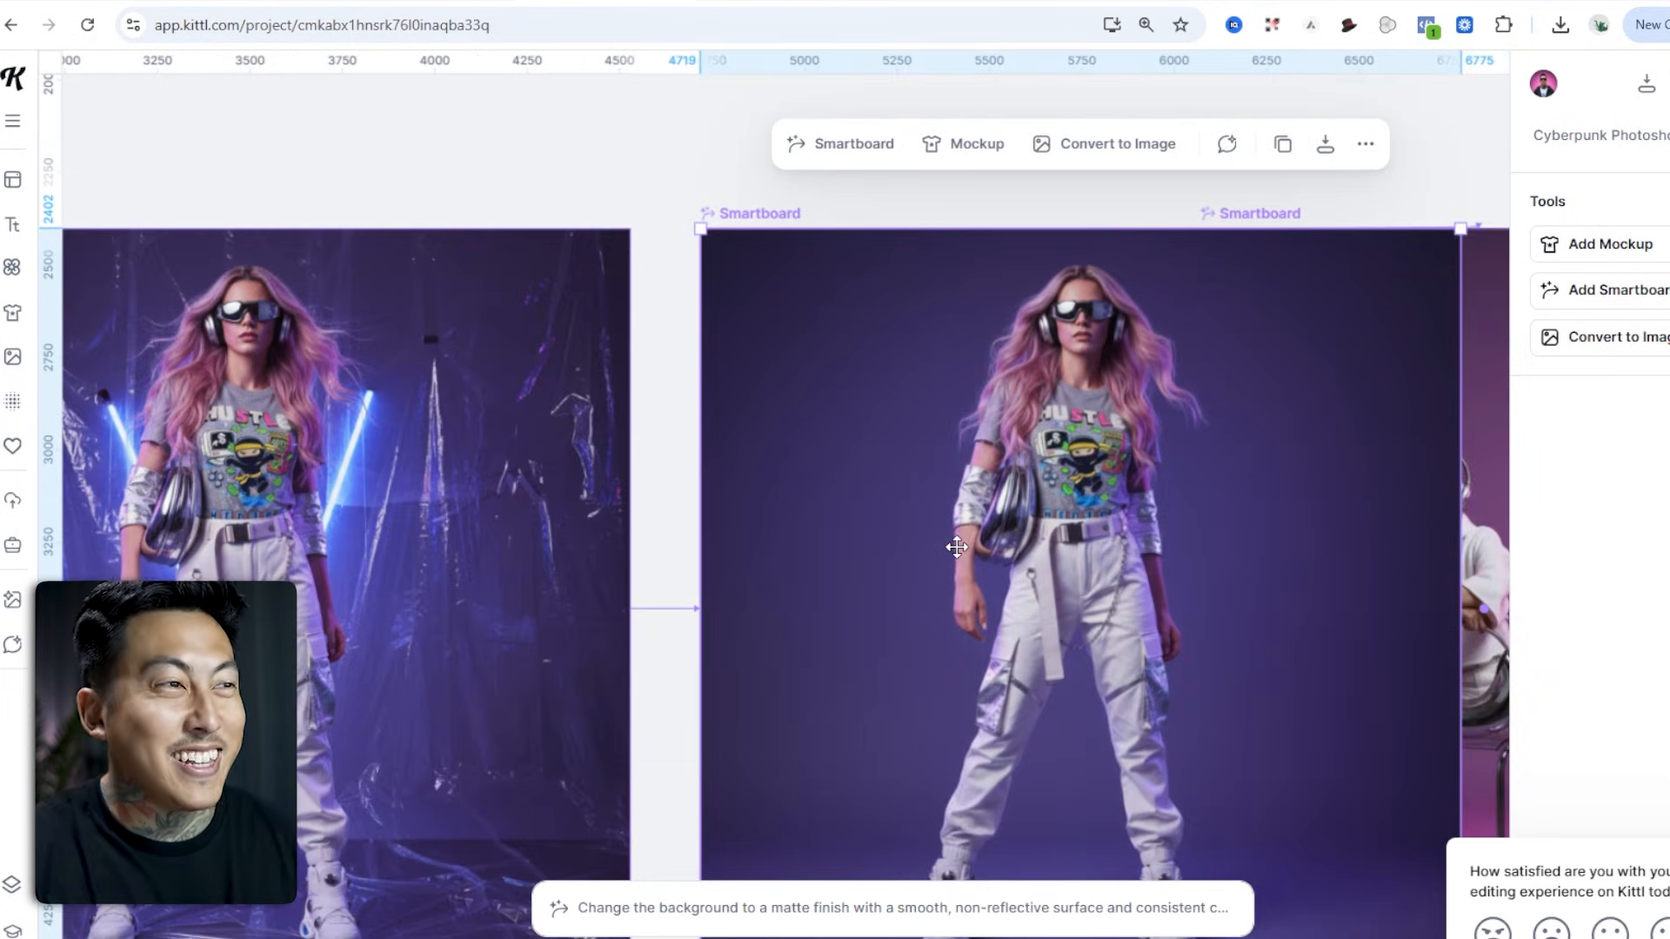
Copy the Hustle Ninjas T-shirt image from the Concept 2 board.
scroll(956, 546, down, 5)
drag(430, 313, 892, 377)
click(515, 874)
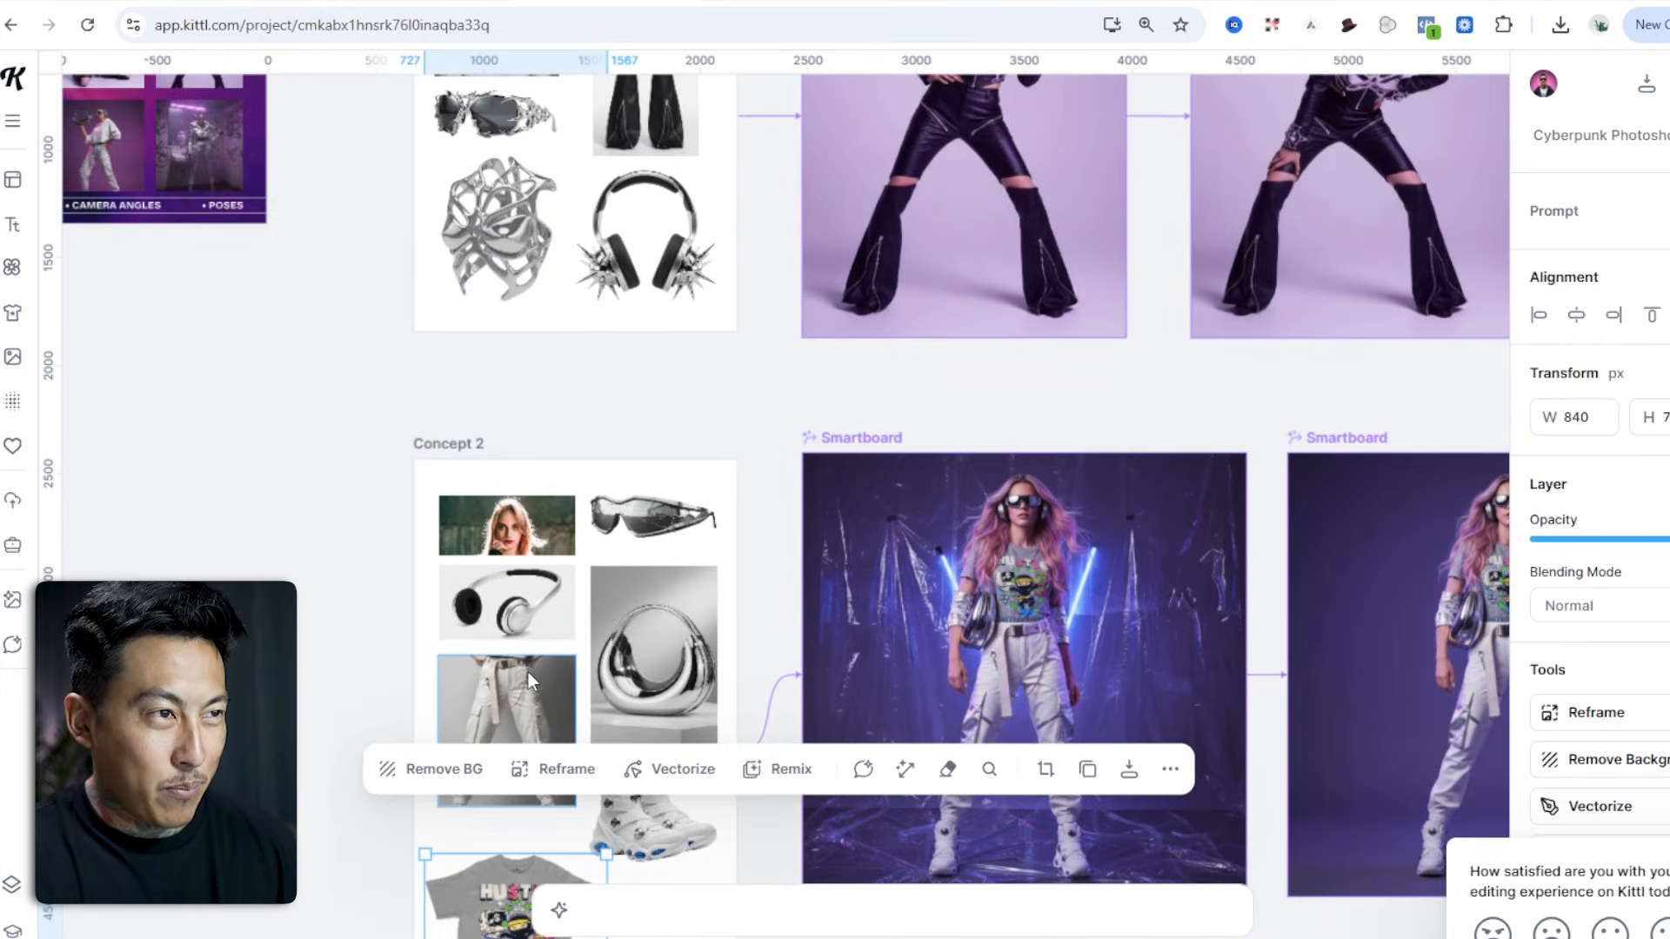
click(351, 451)
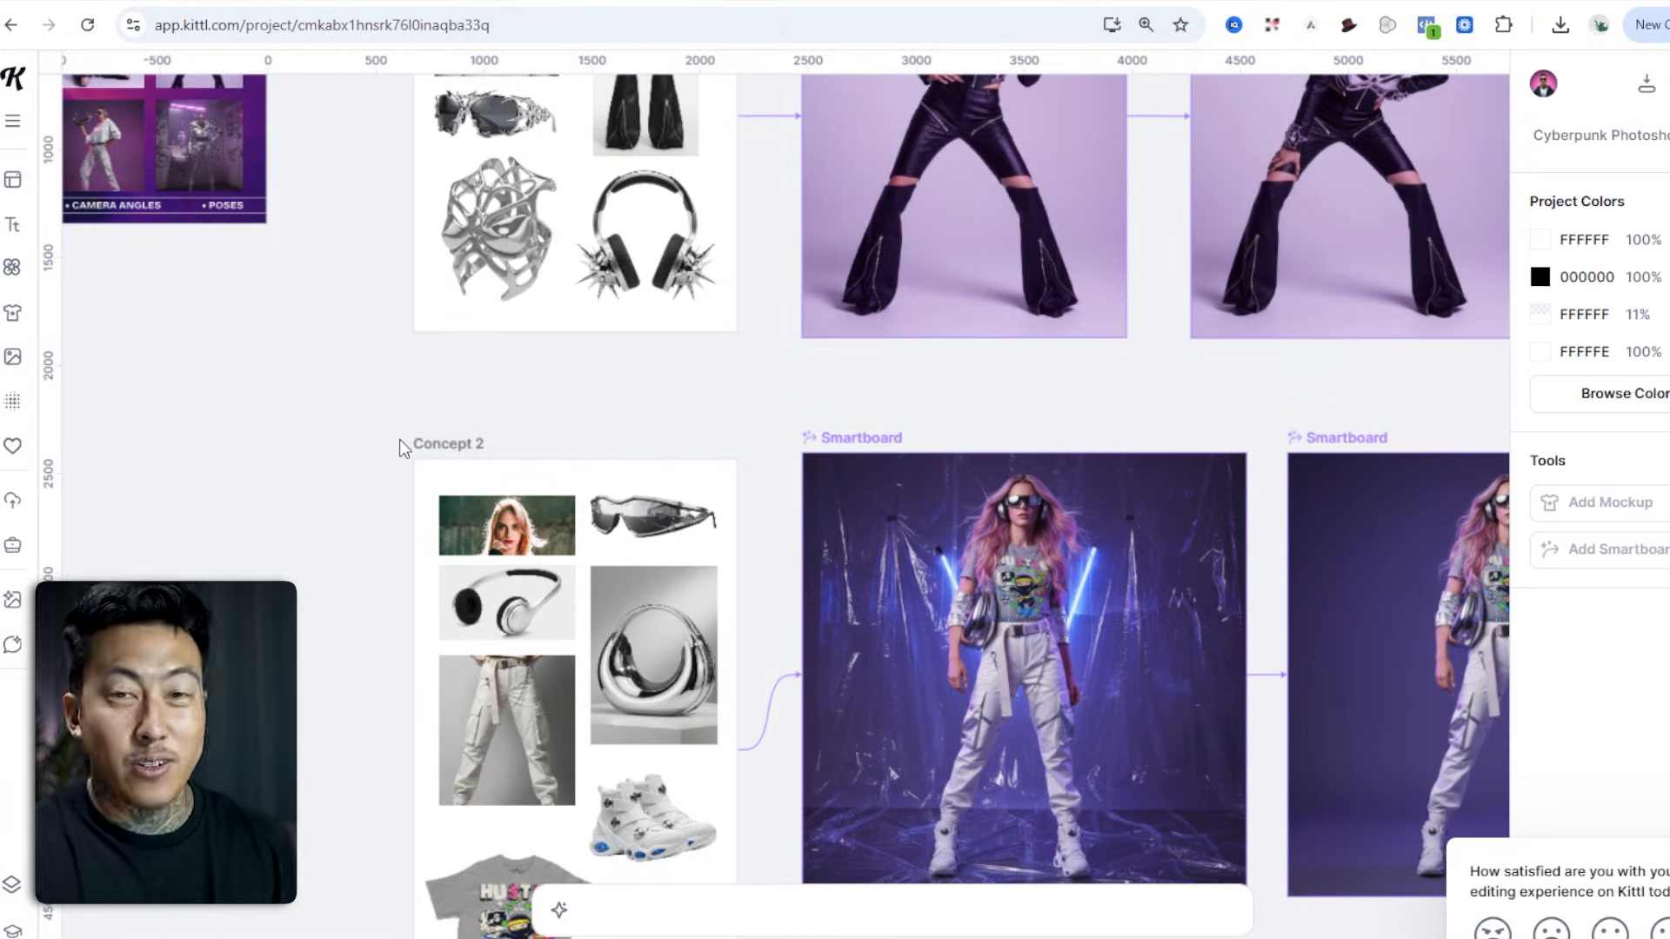
Crop the black leather outfit photo on the Concept 1 board down to the flared trousers.
scroll(557, 495, up, 7)
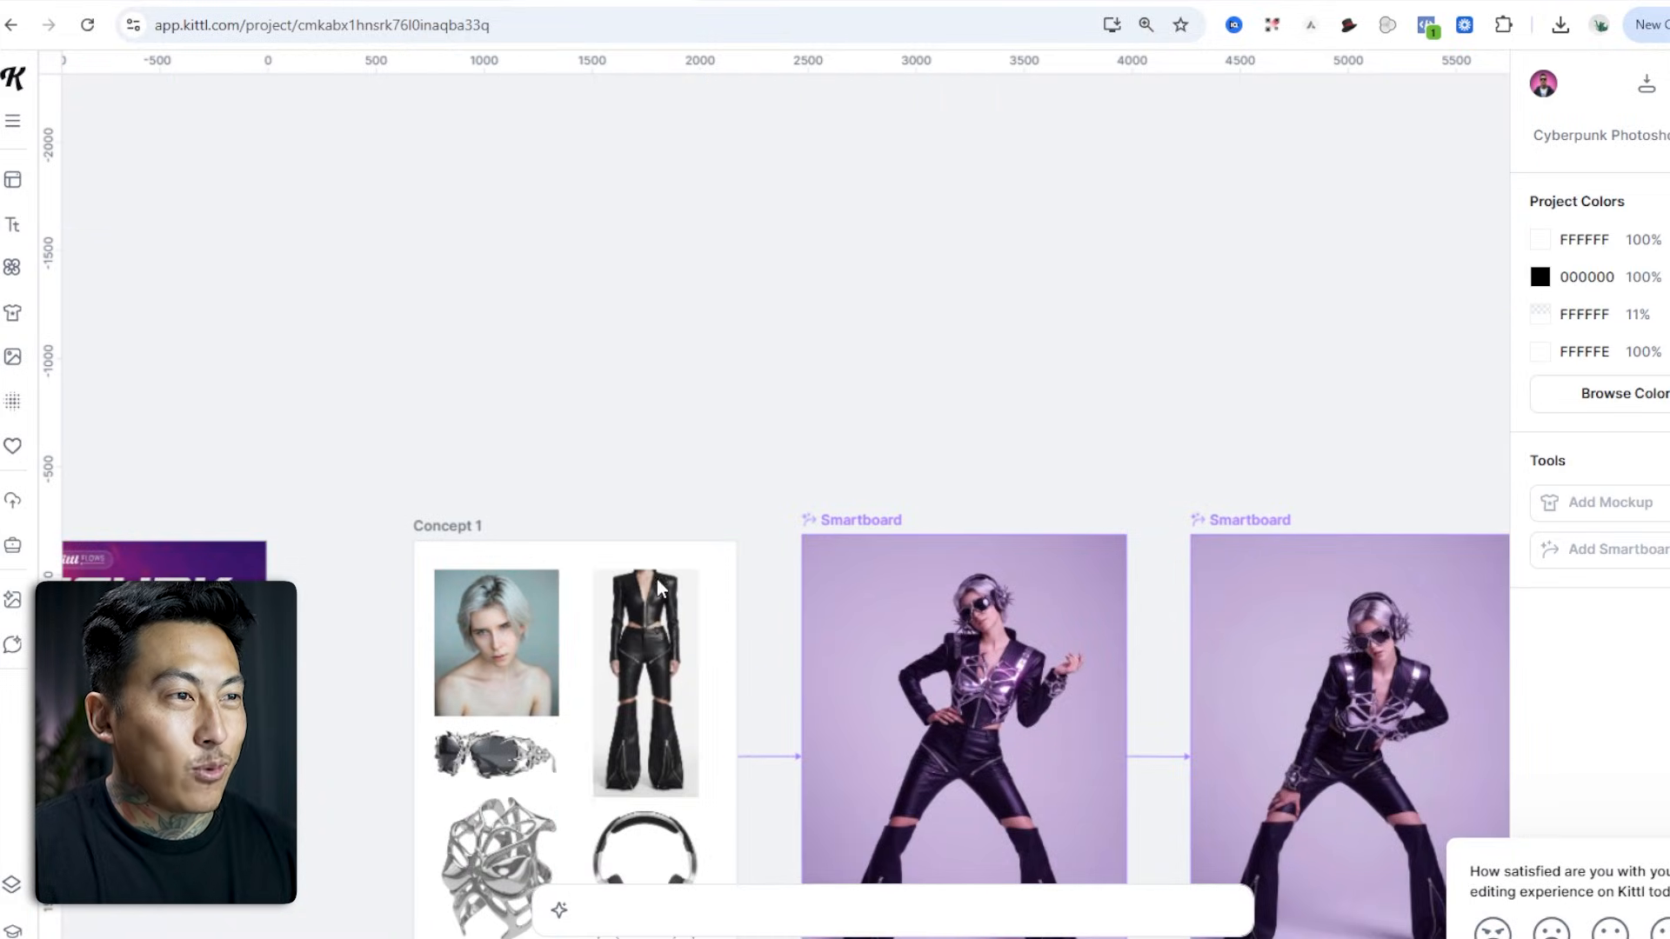
scroll(668, 536, down, 3)
ctrl+scroll(667, 534, up, 3)
double_click(652, 407)
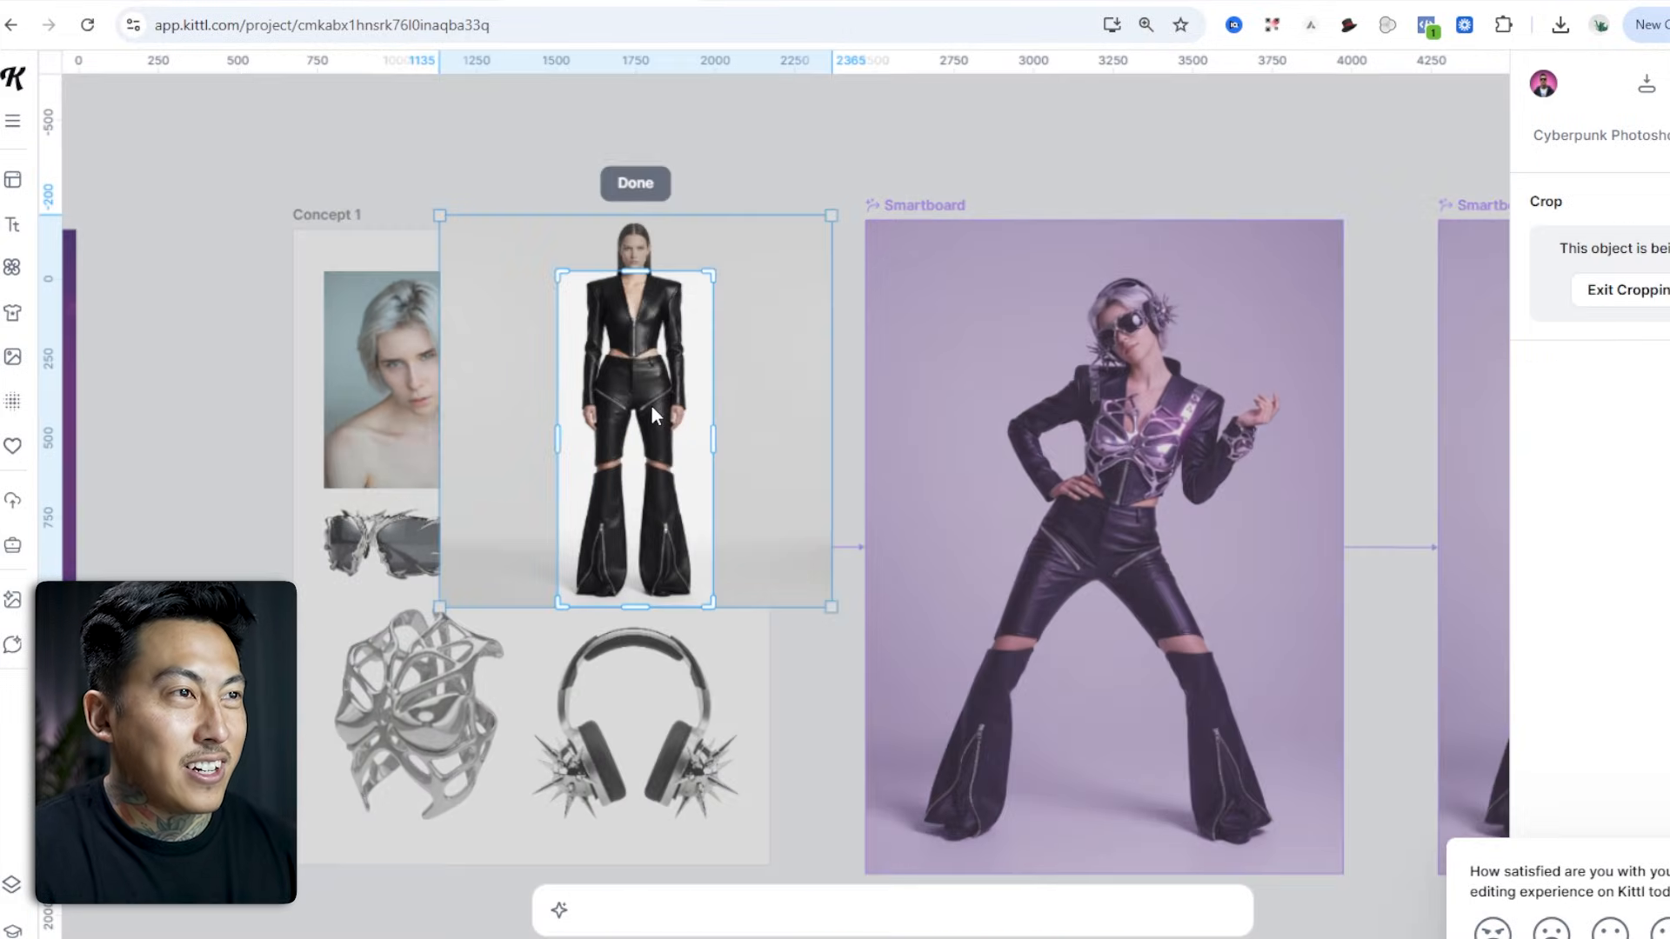
drag(636, 272, 640, 359)
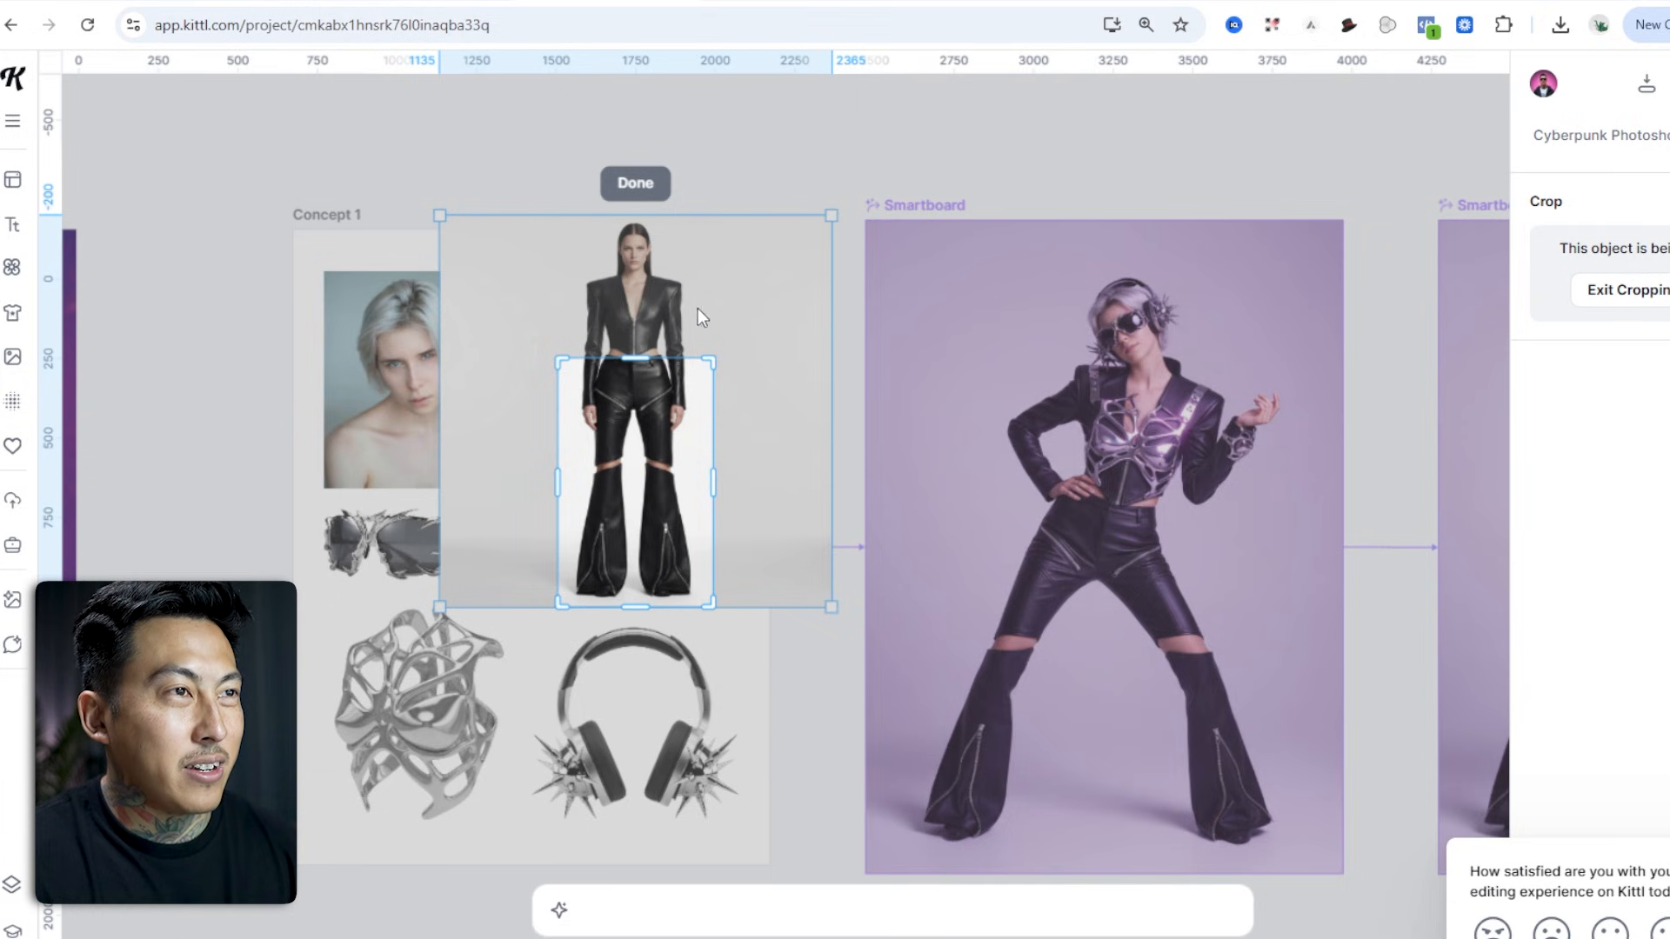
click(629, 189)
Paste the Hustle Ninjas T-shirt onto the Concept 1 board, scale it down and place it directly above the leather trousers.
key(ctrl+v)
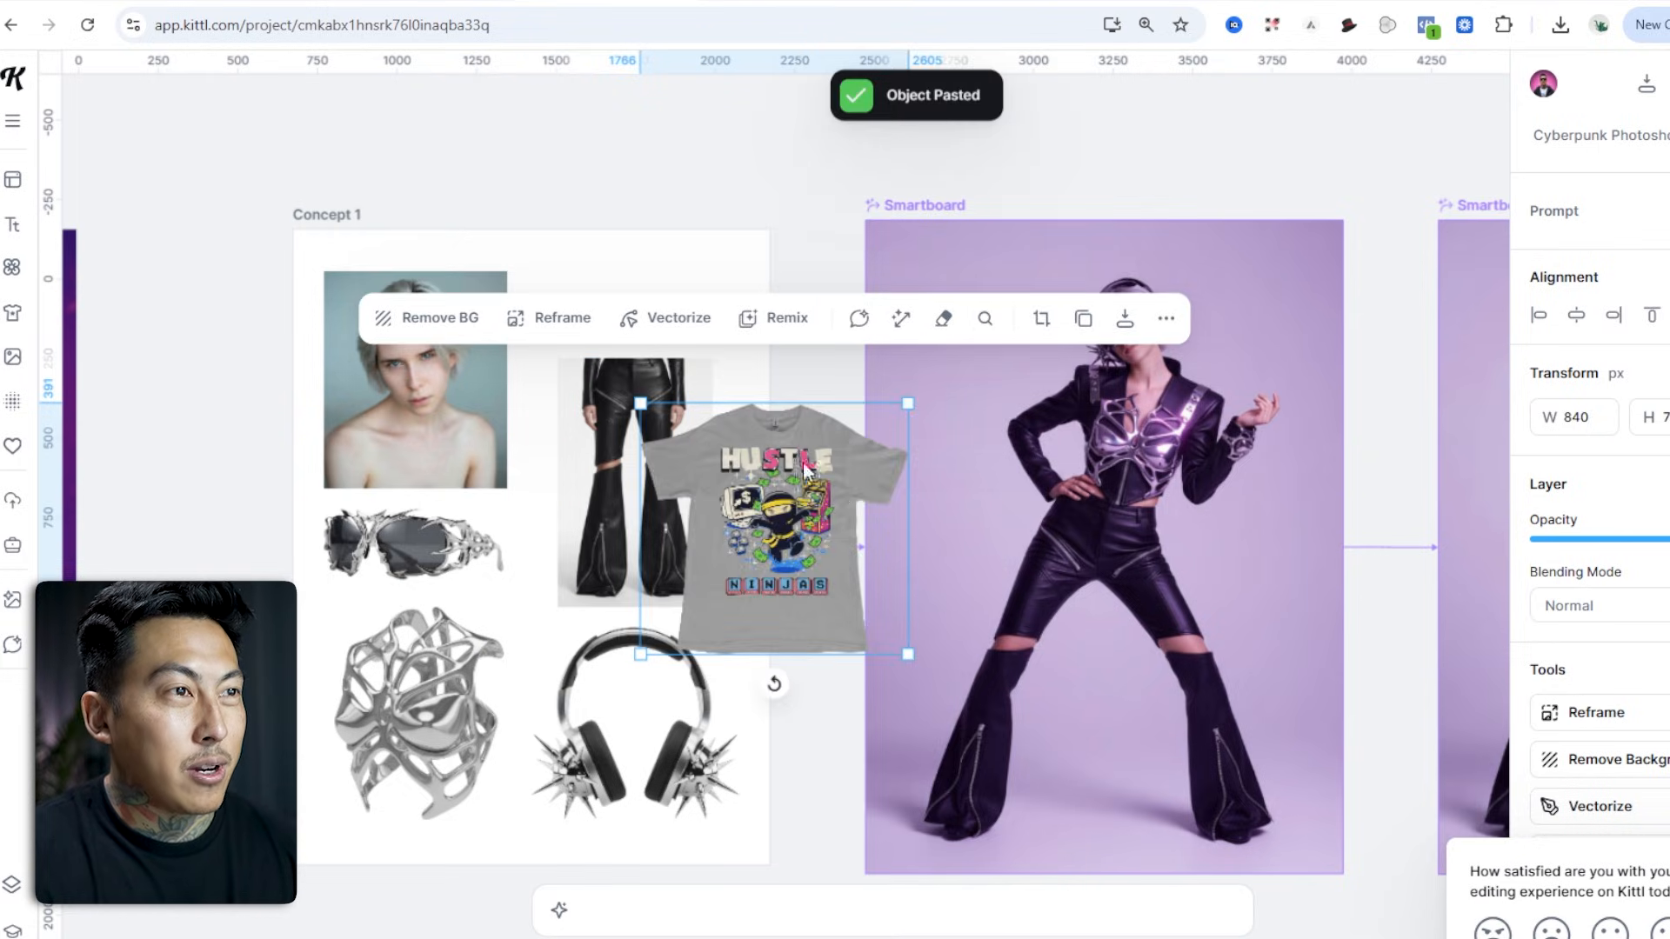
drag(800, 463, 793, 369)
drag(789, 506, 693, 414)
drag(626, 395, 651, 379)
key(Escape)
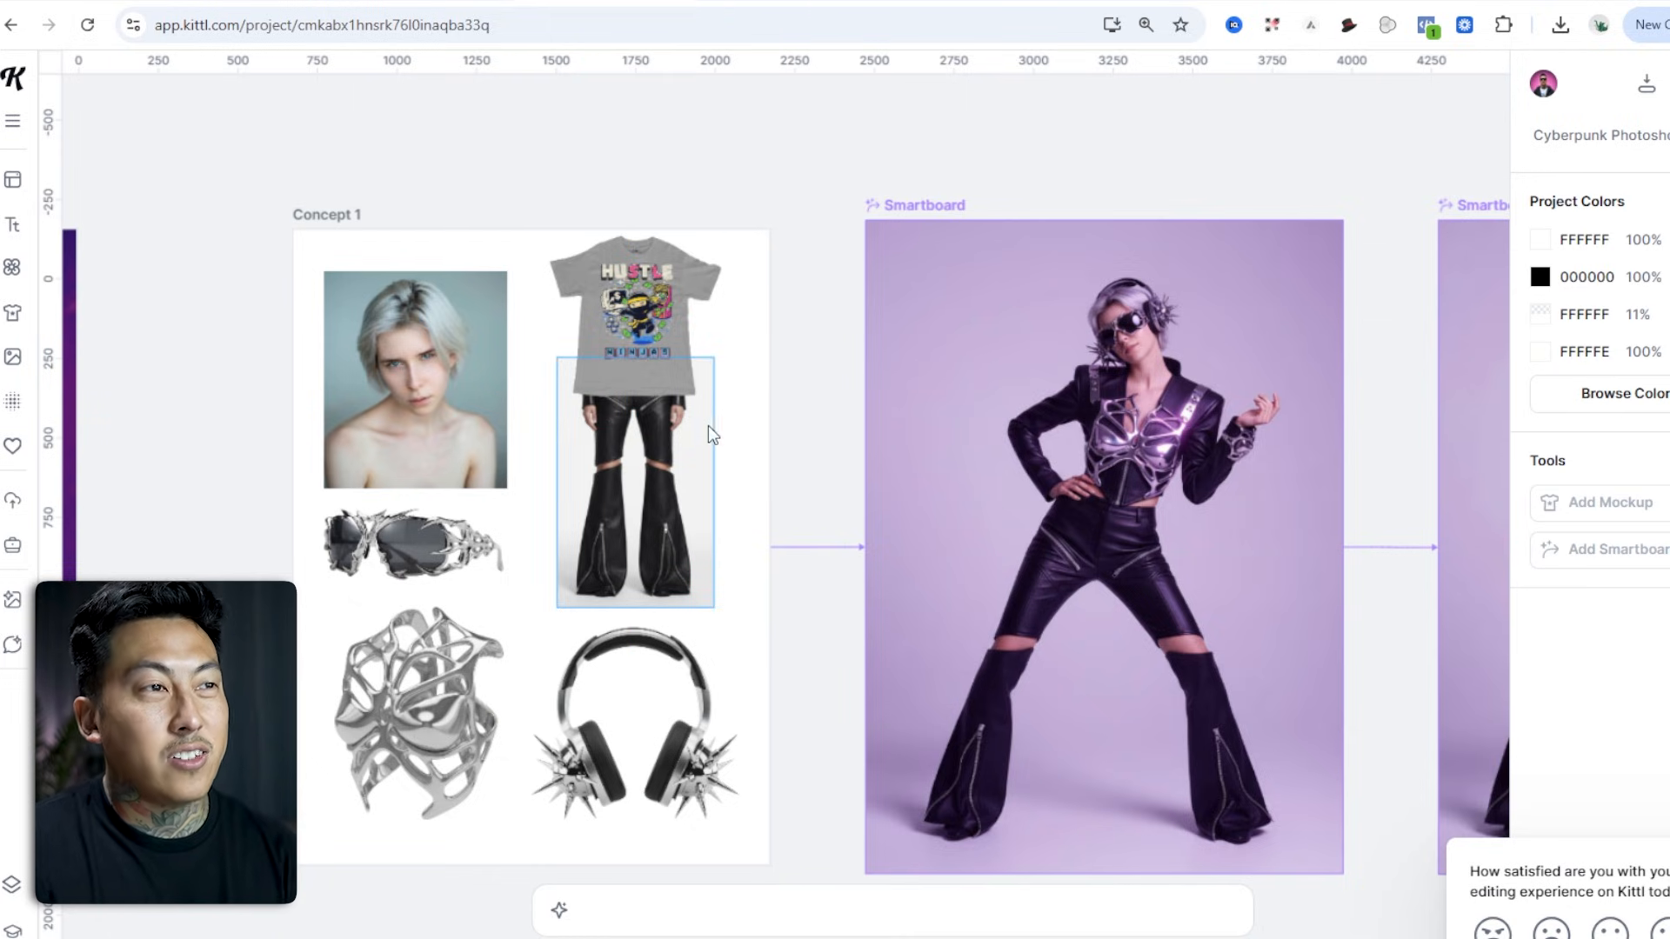
Rerun the first Concept 1 smartboard with its existing cyberpunk editorial prompt and inspect the generated image.
scroll(759, 495, down, 10)
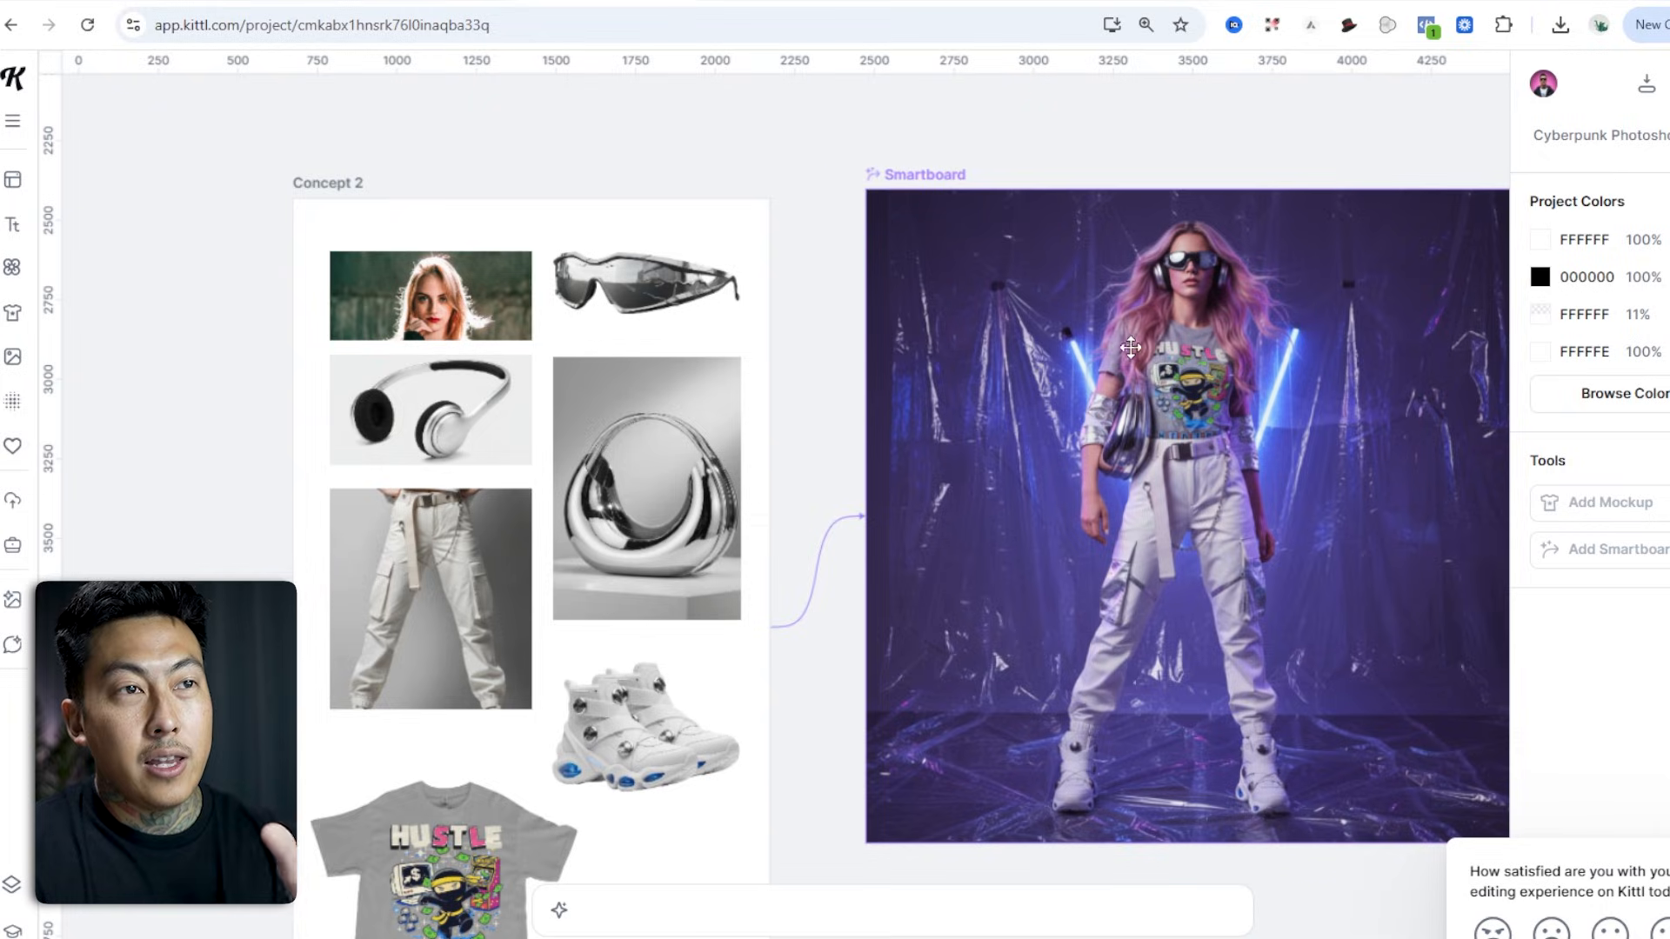
scroll(741, 496, up, 10)
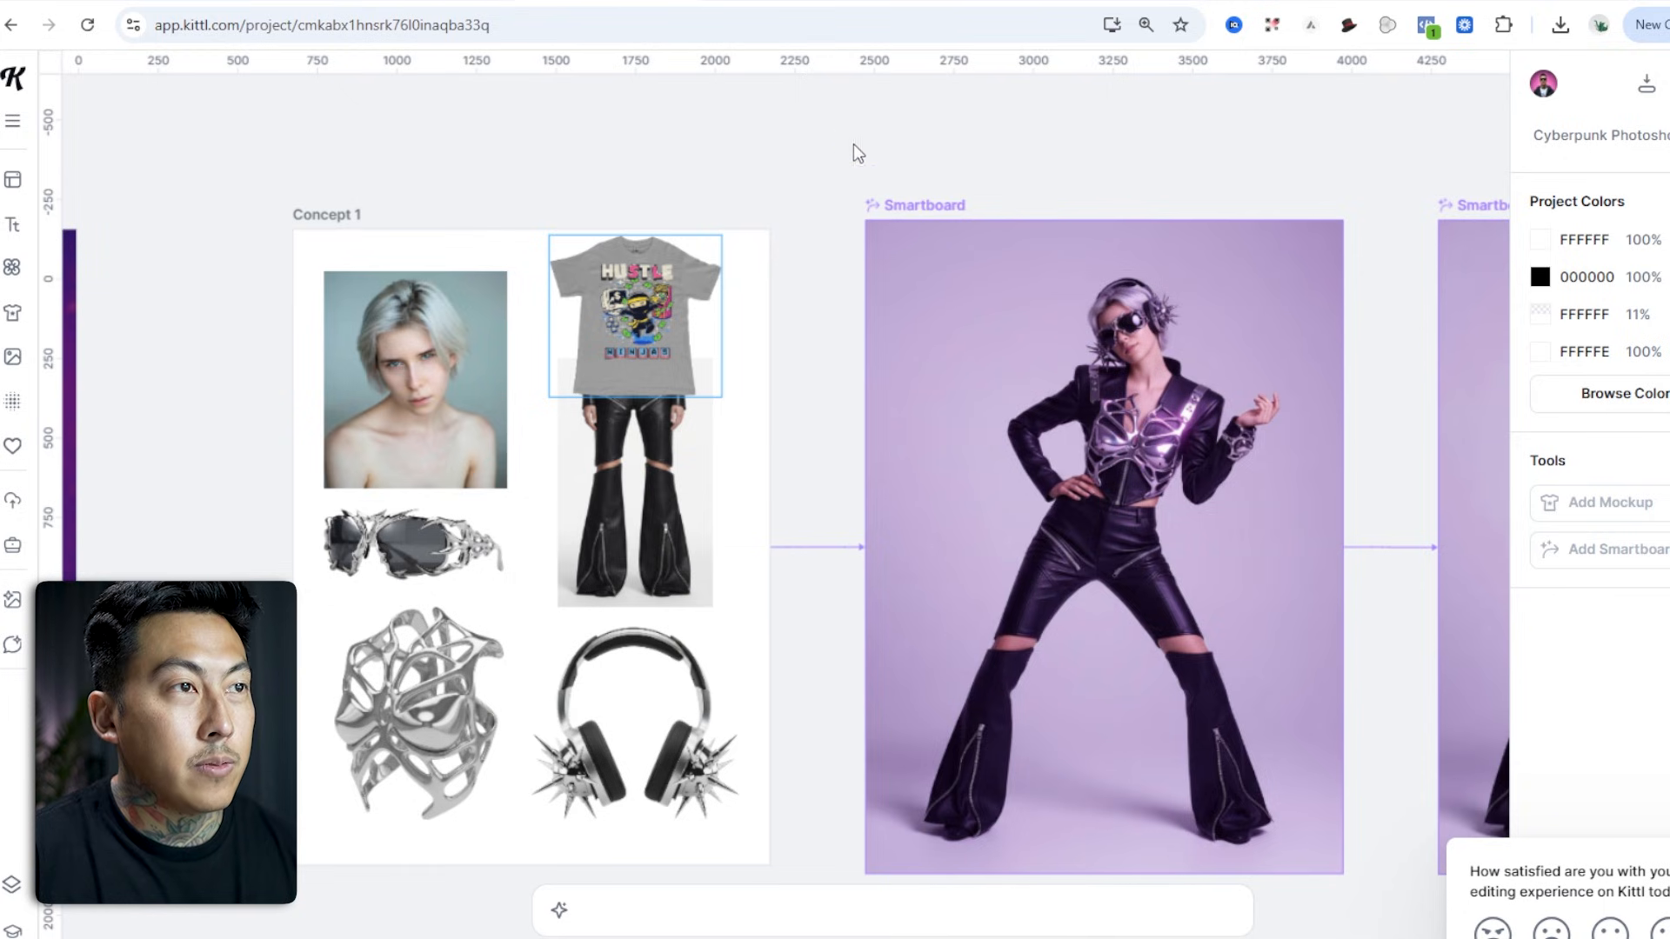
click(942, 209)
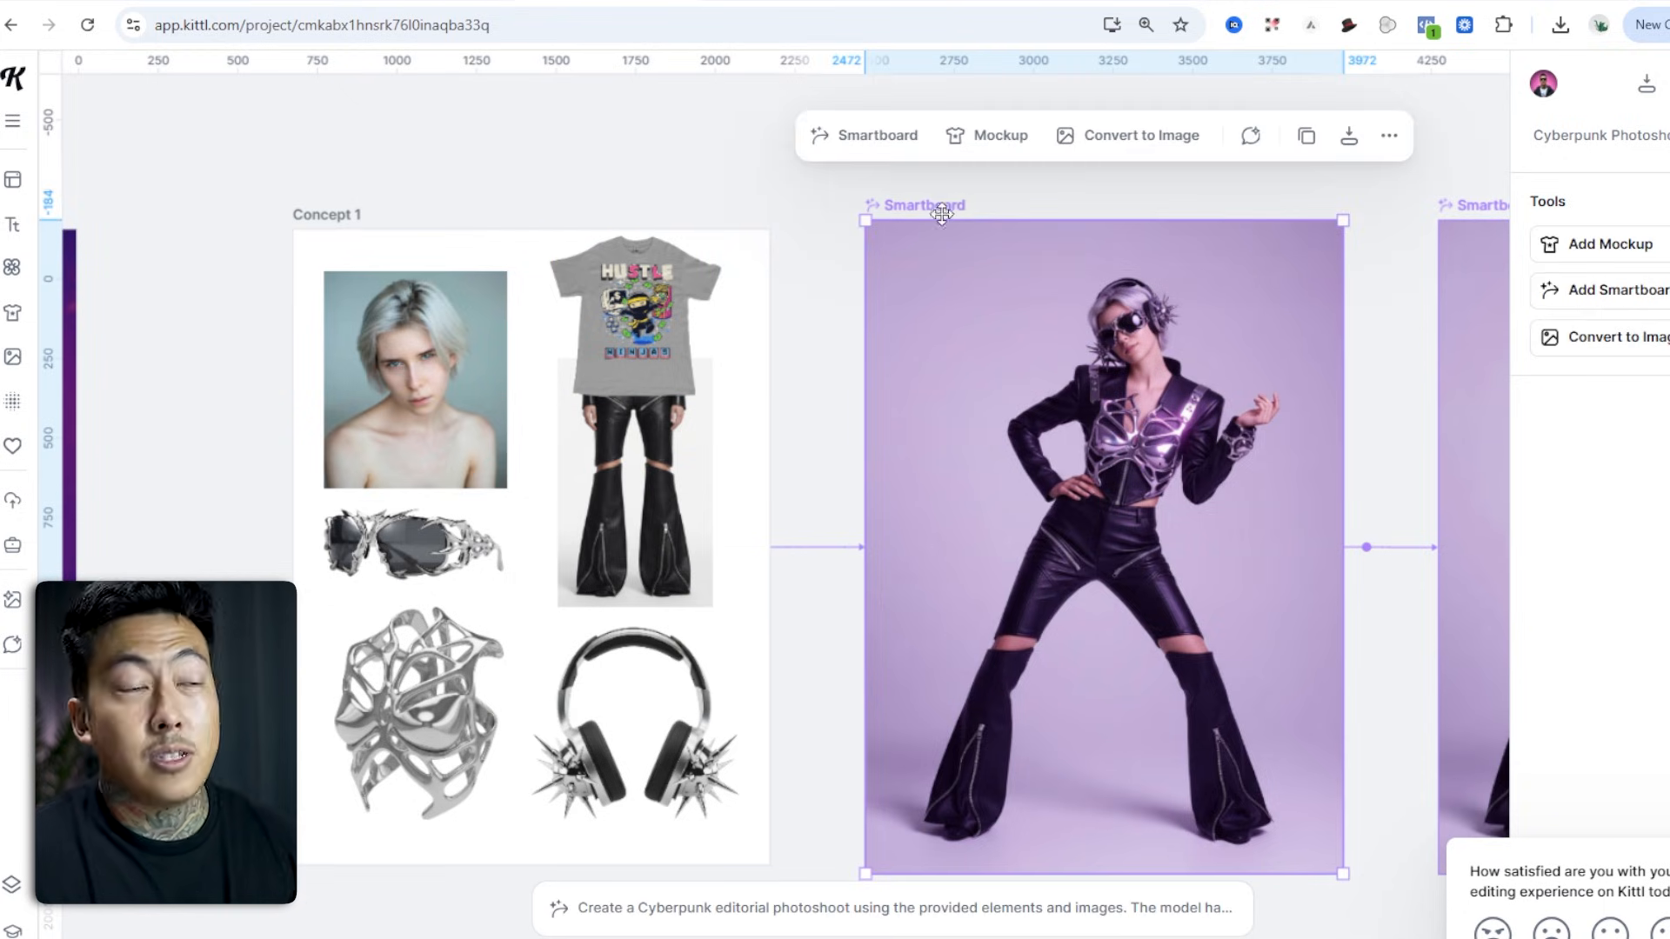
click(758, 915)
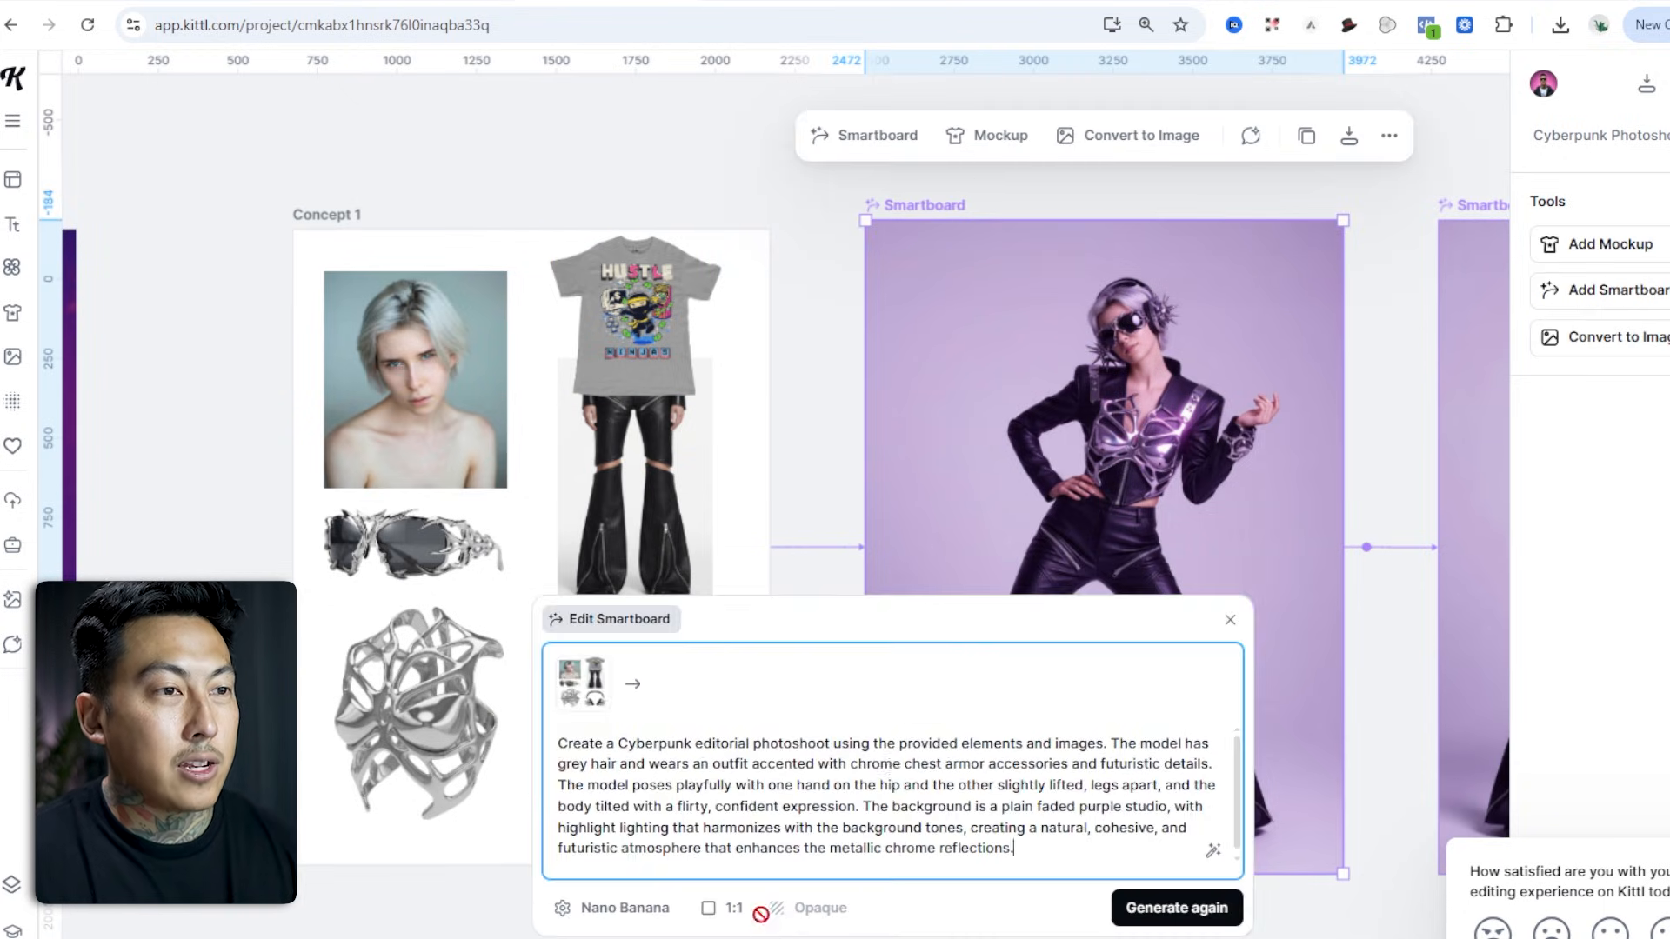
click(1176, 909)
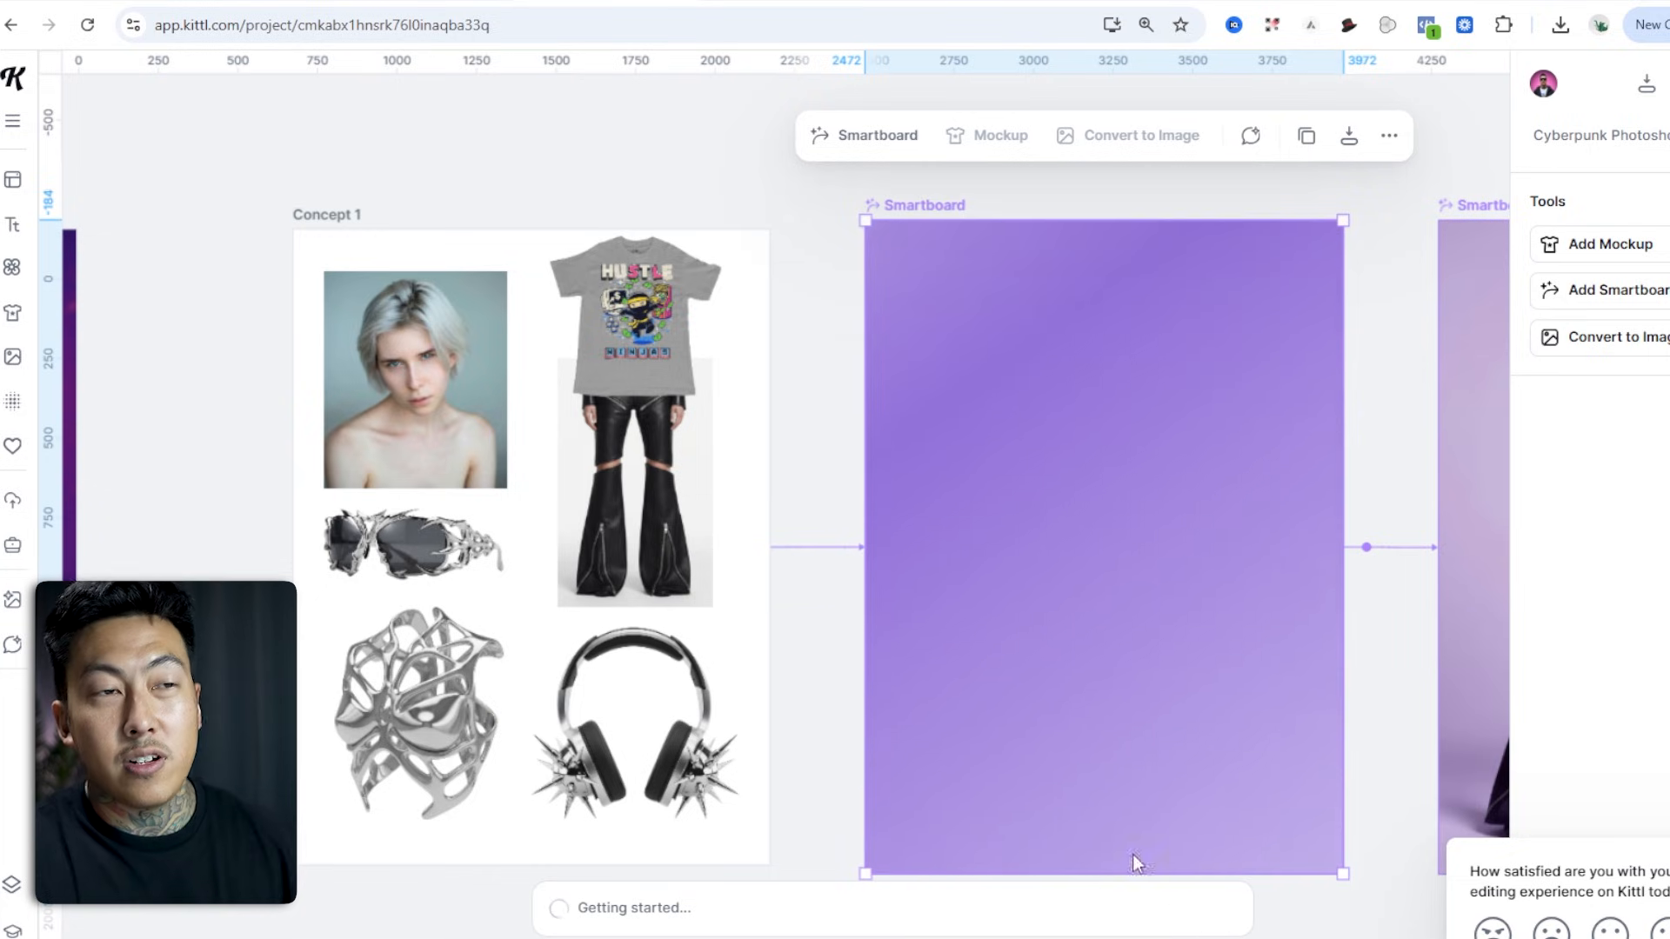
scroll(897, 660, down, 3)
scroll(853, 706, down, 12)
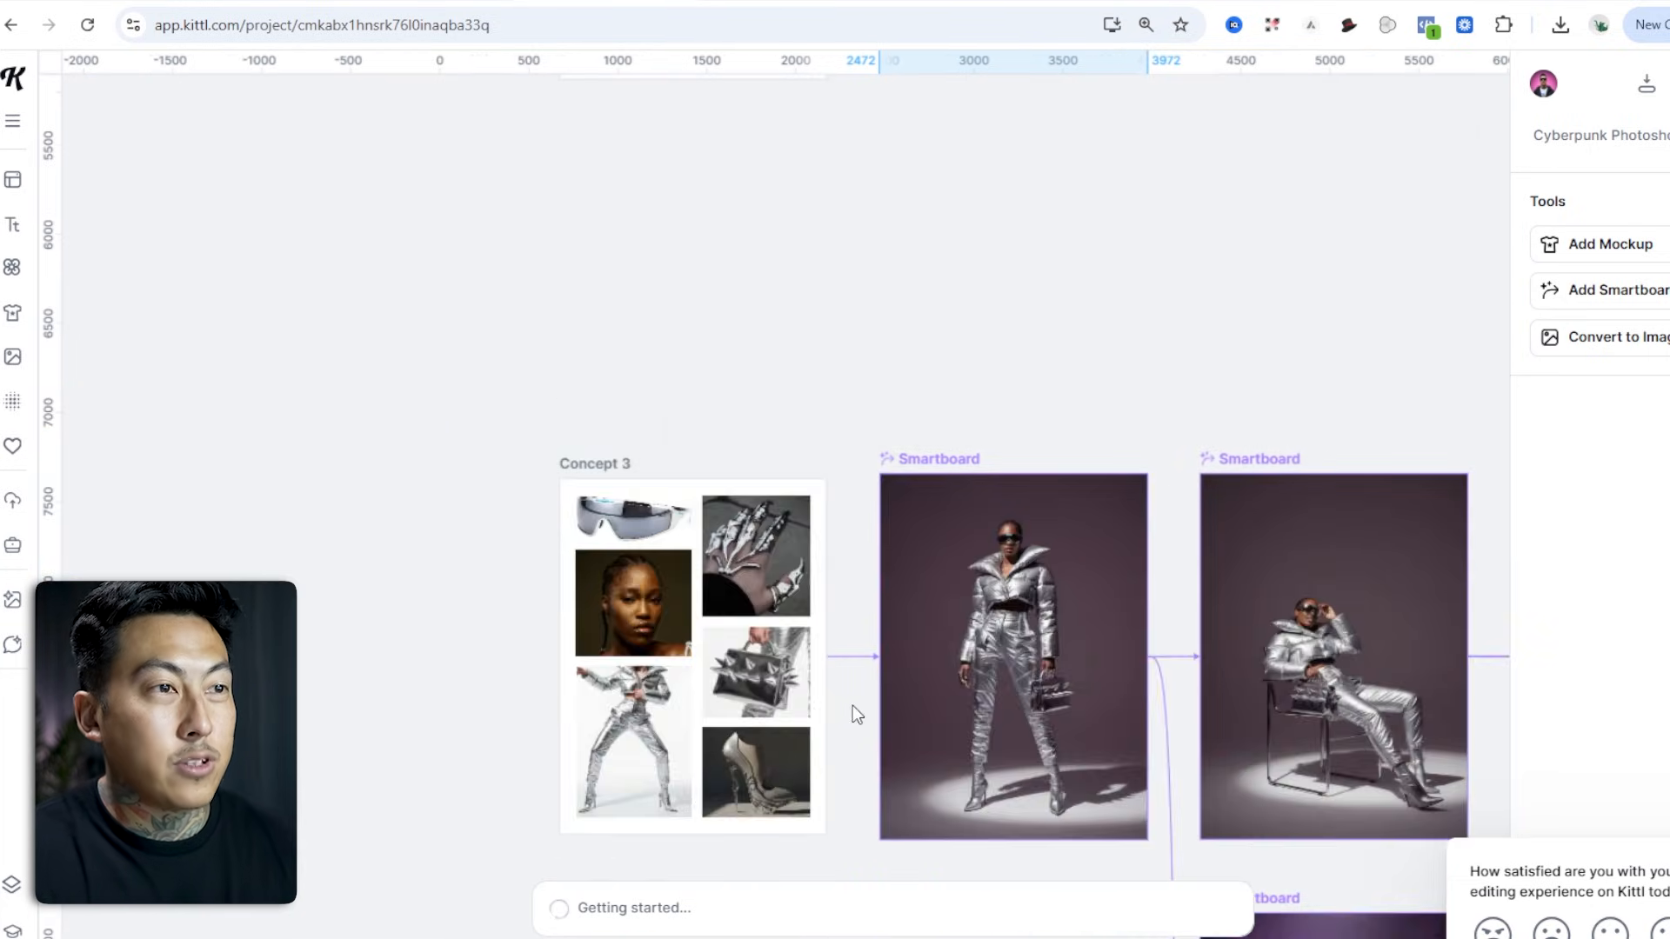
scroll(848, 702, down, 5)
scroll(858, 691, up, 5)
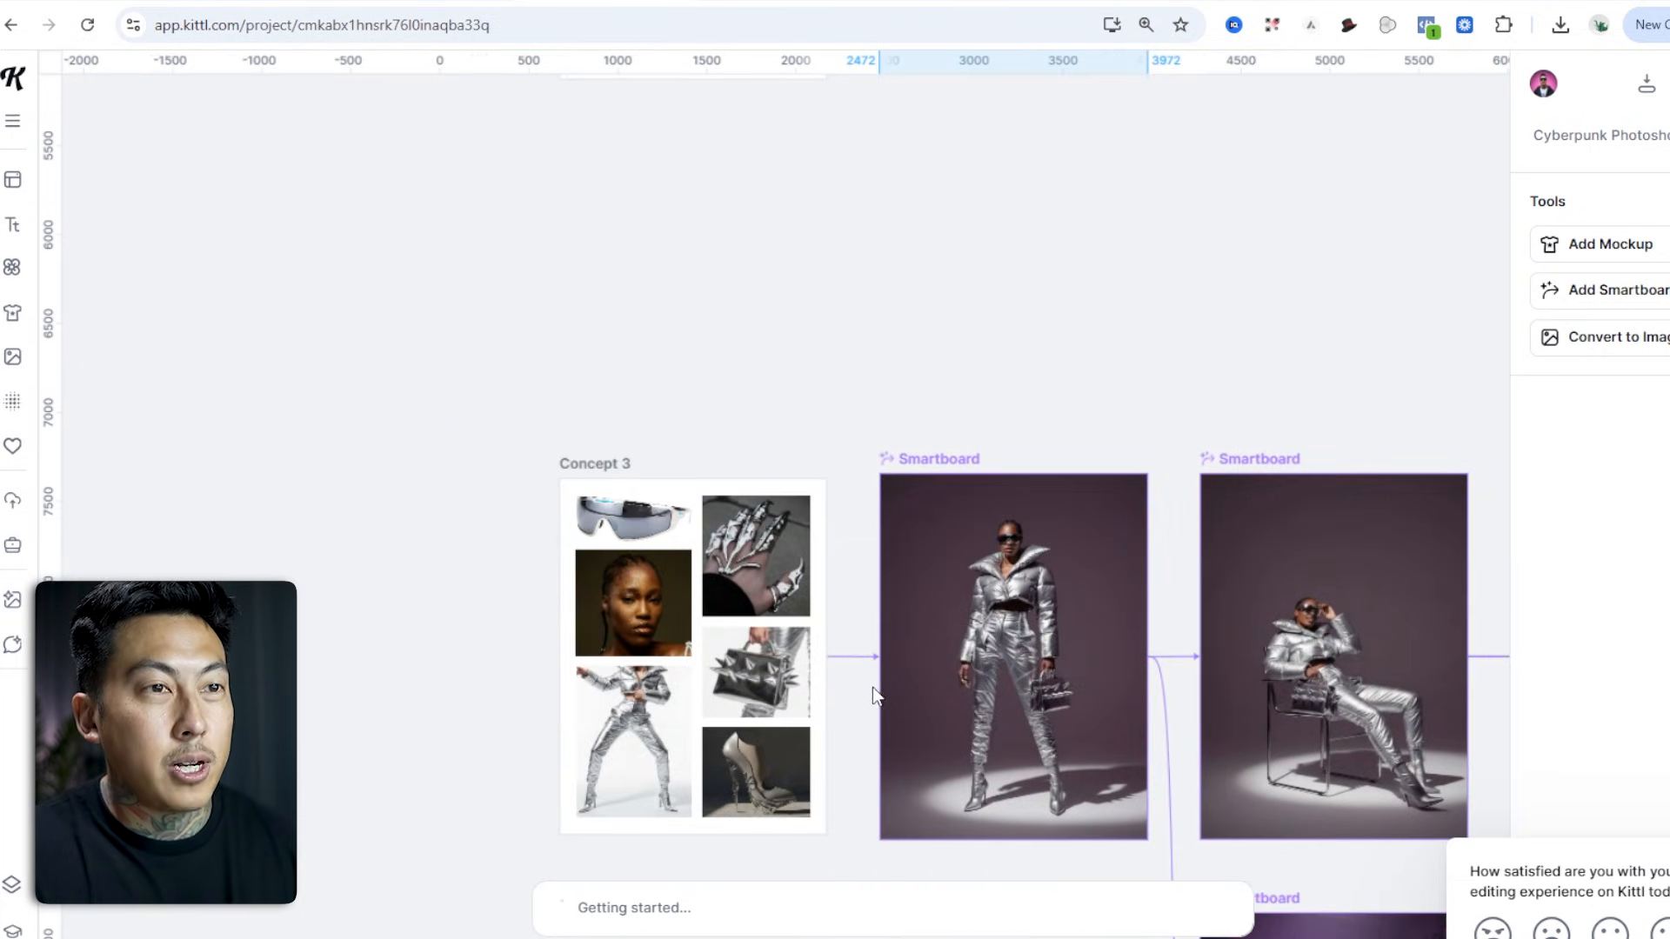
scroll(875, 696, up, 15)
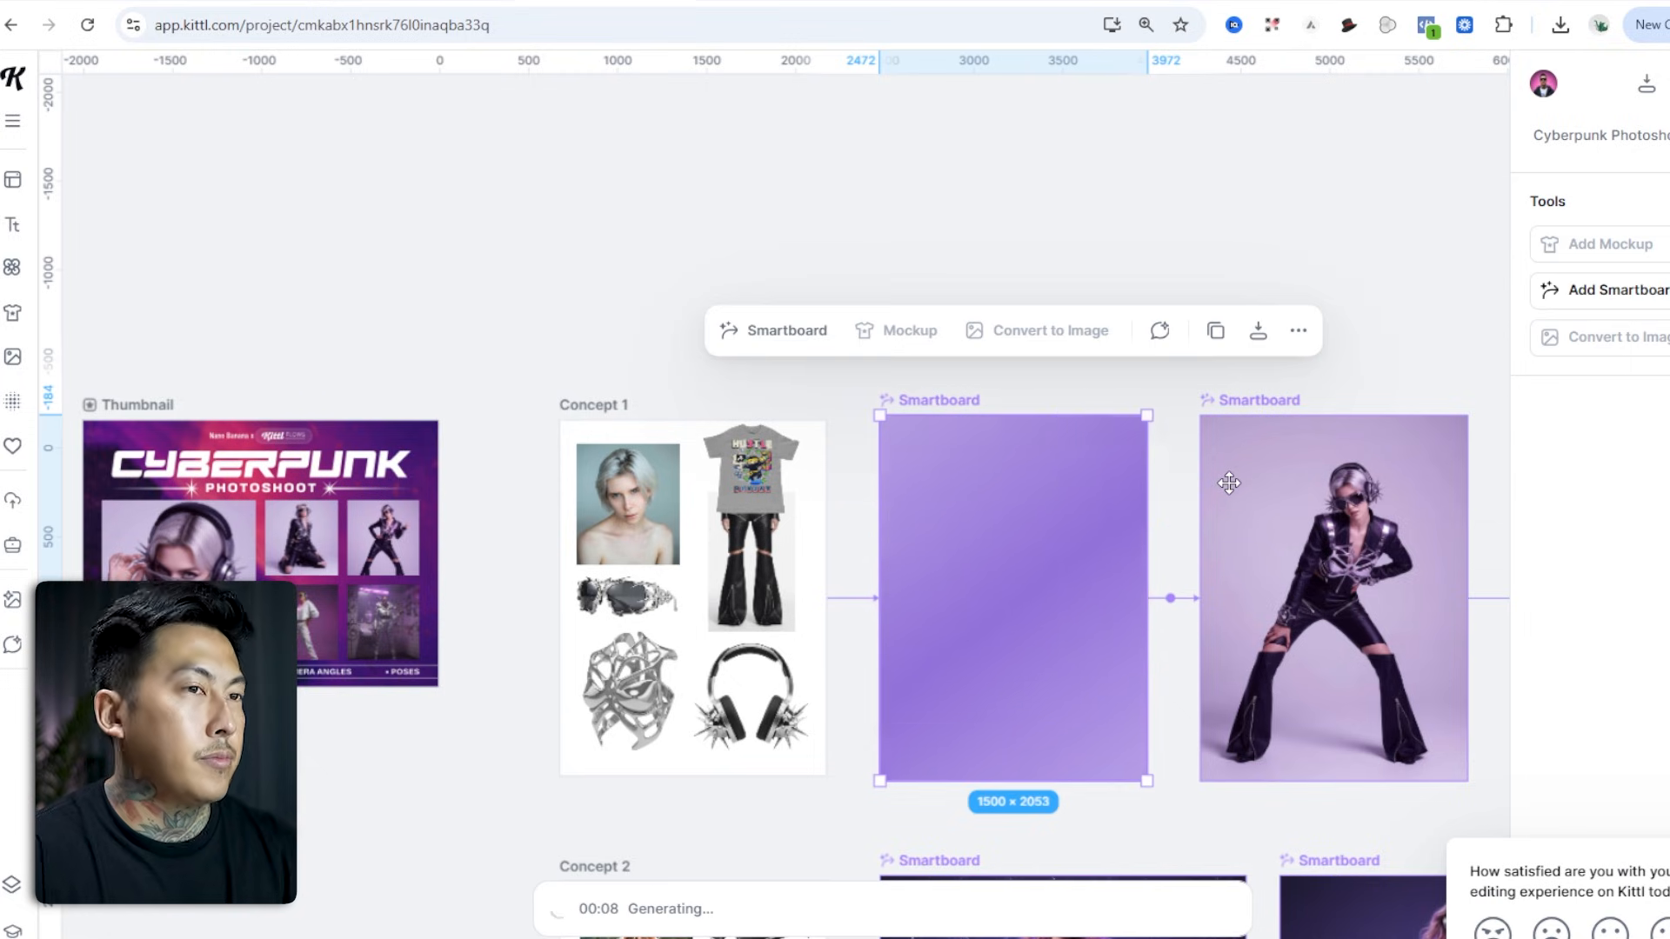
scroll(1007, 524, up, 5)
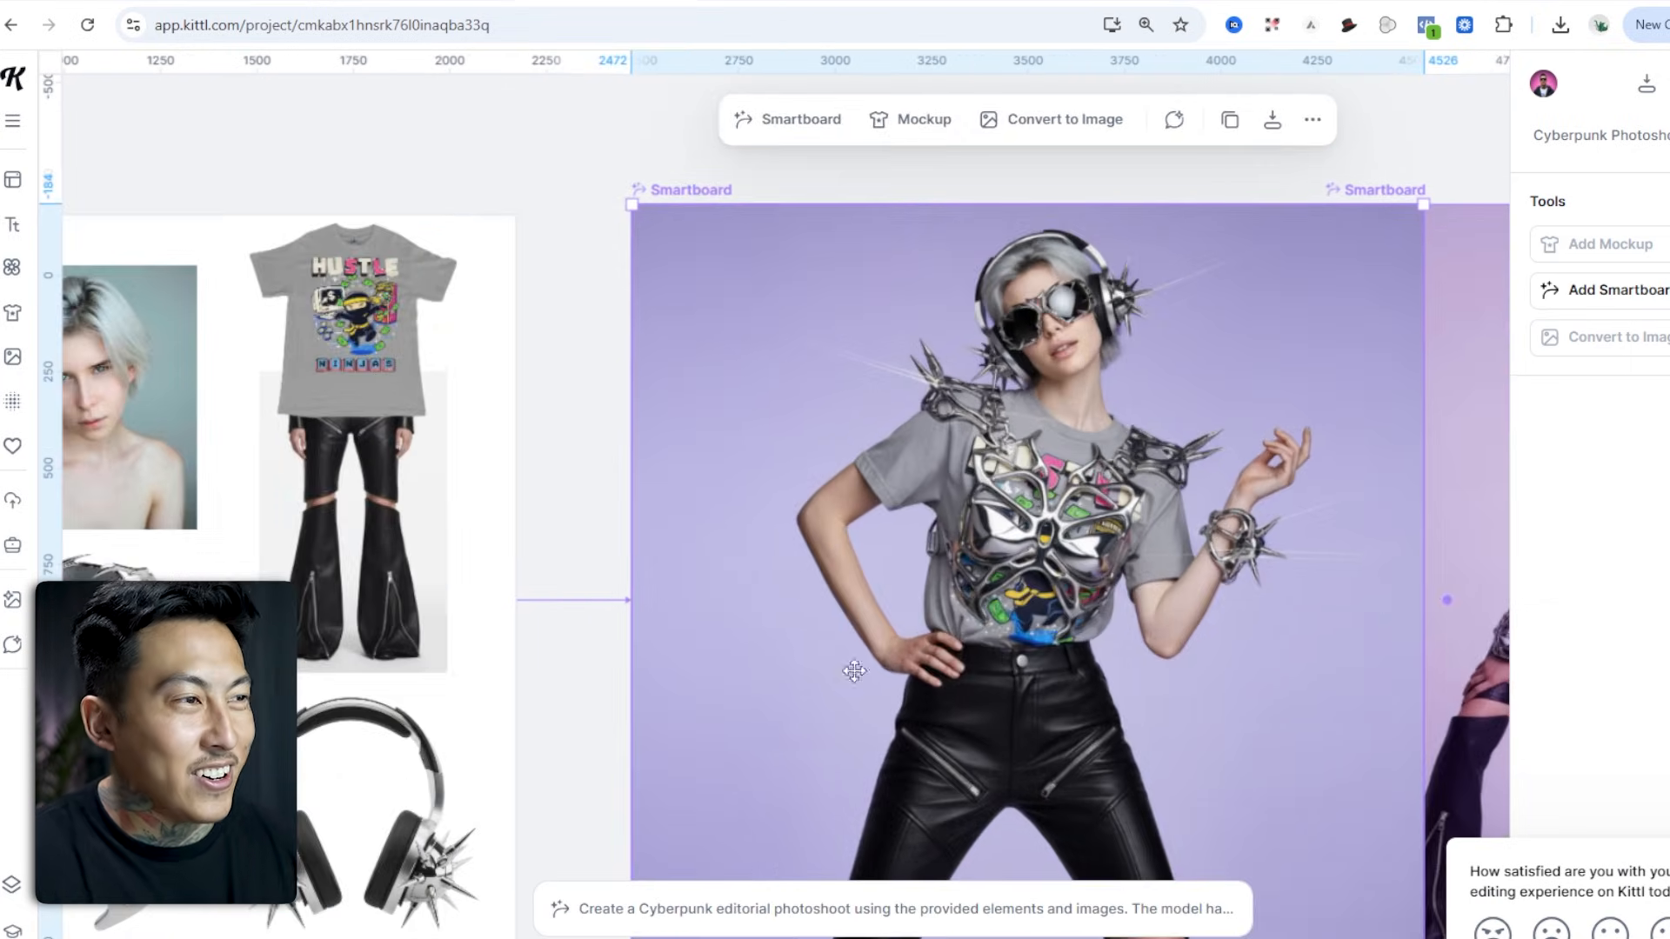
Delete the chrome chest armor image from the Concept 1 board.
drag(113, 805, 187, 827)
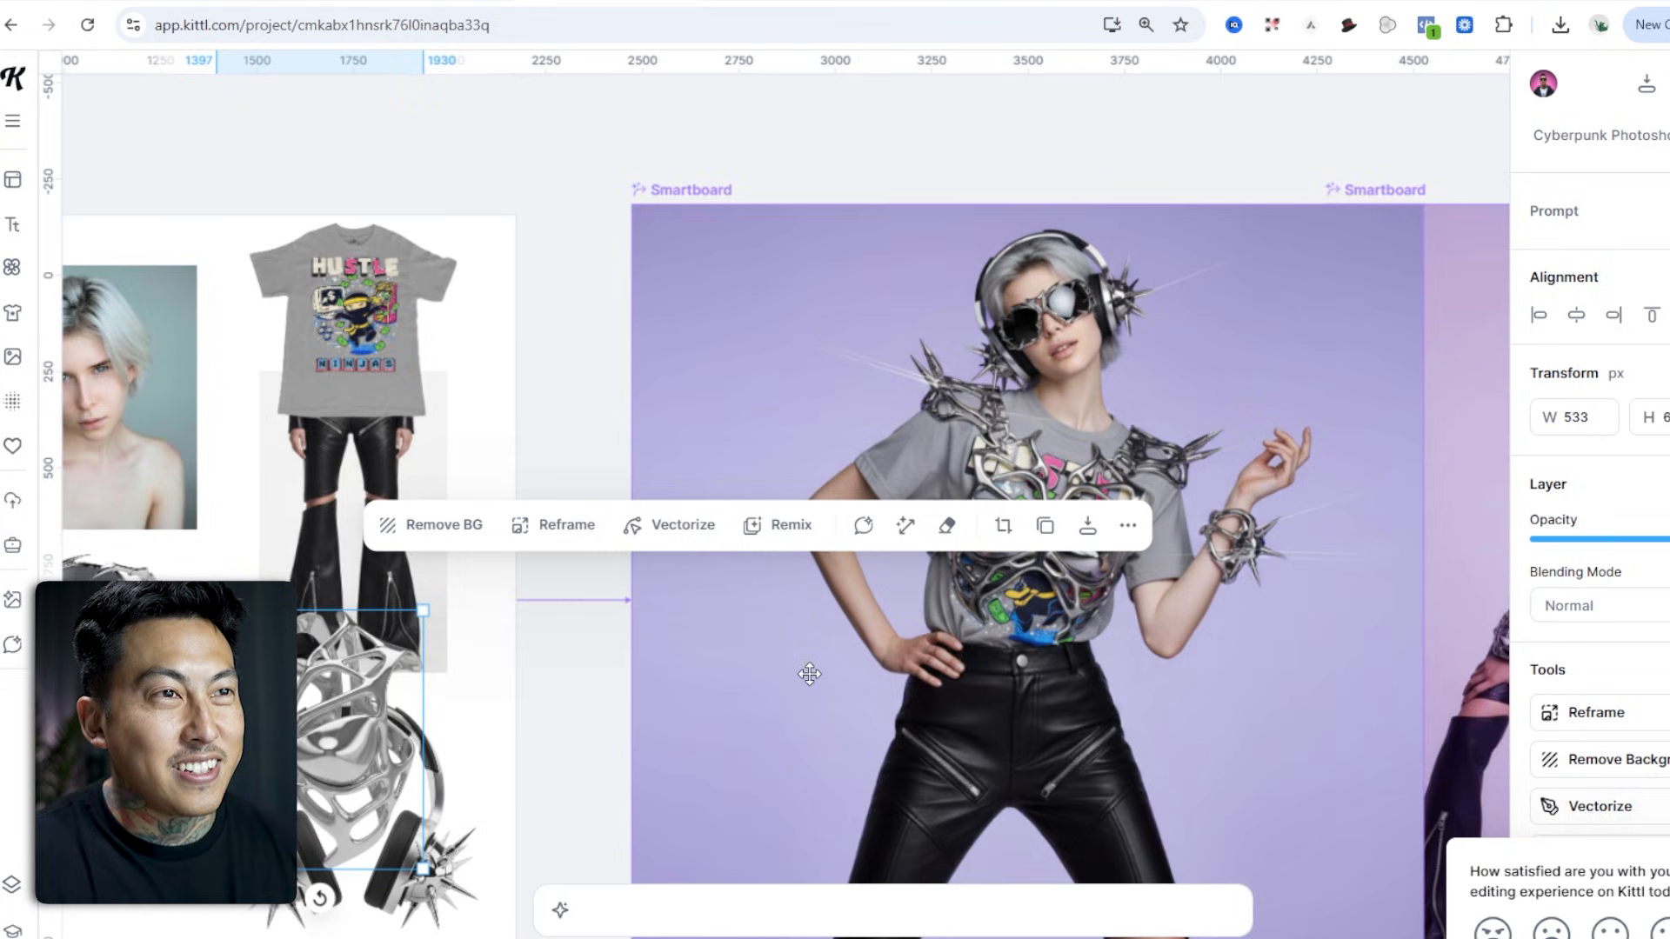
scroll(808, 674, down, 2)
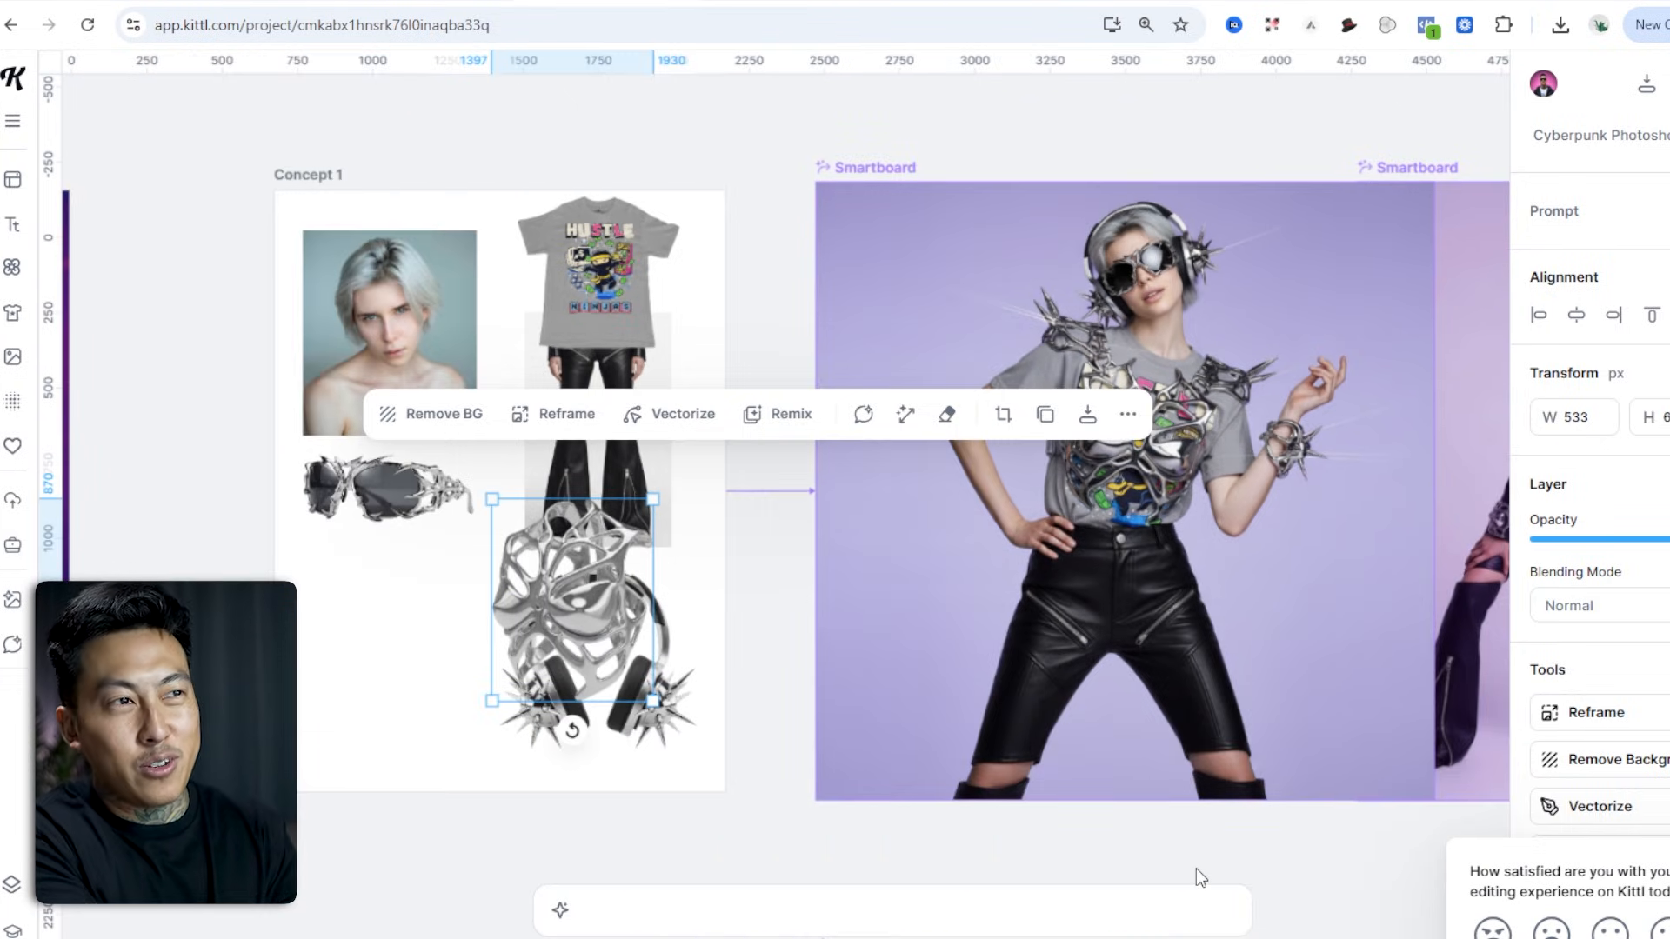
scroll(960, 615, down, 10)
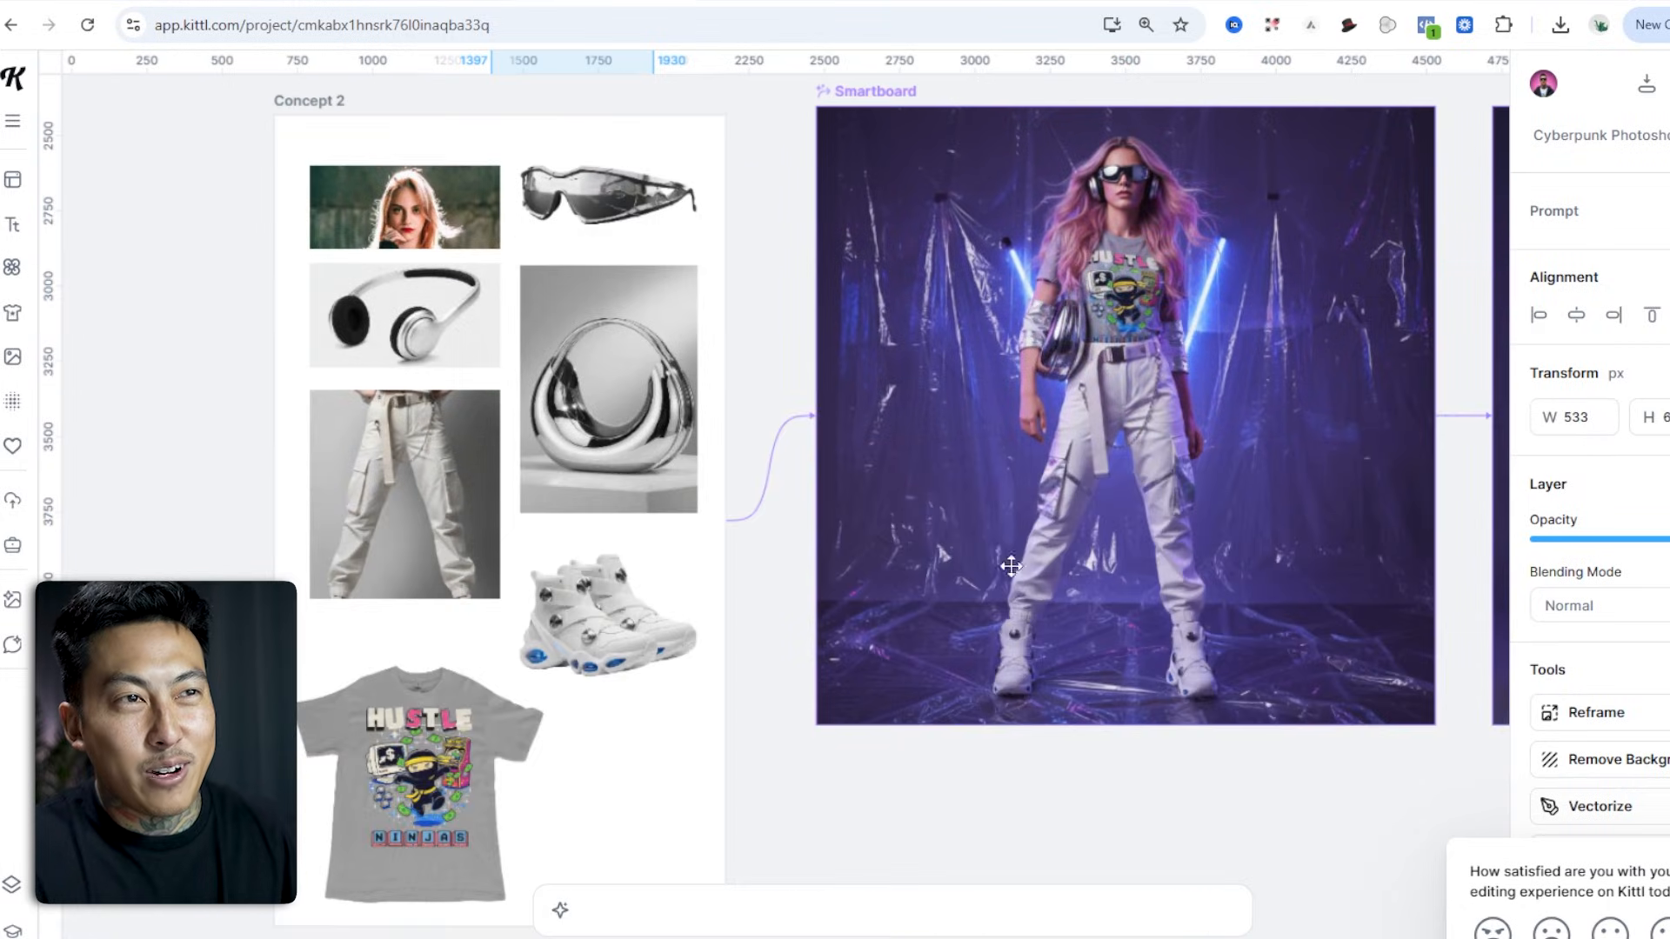
scroll(978, 435, up, 5)
scroll(1107, 664, down, 3)
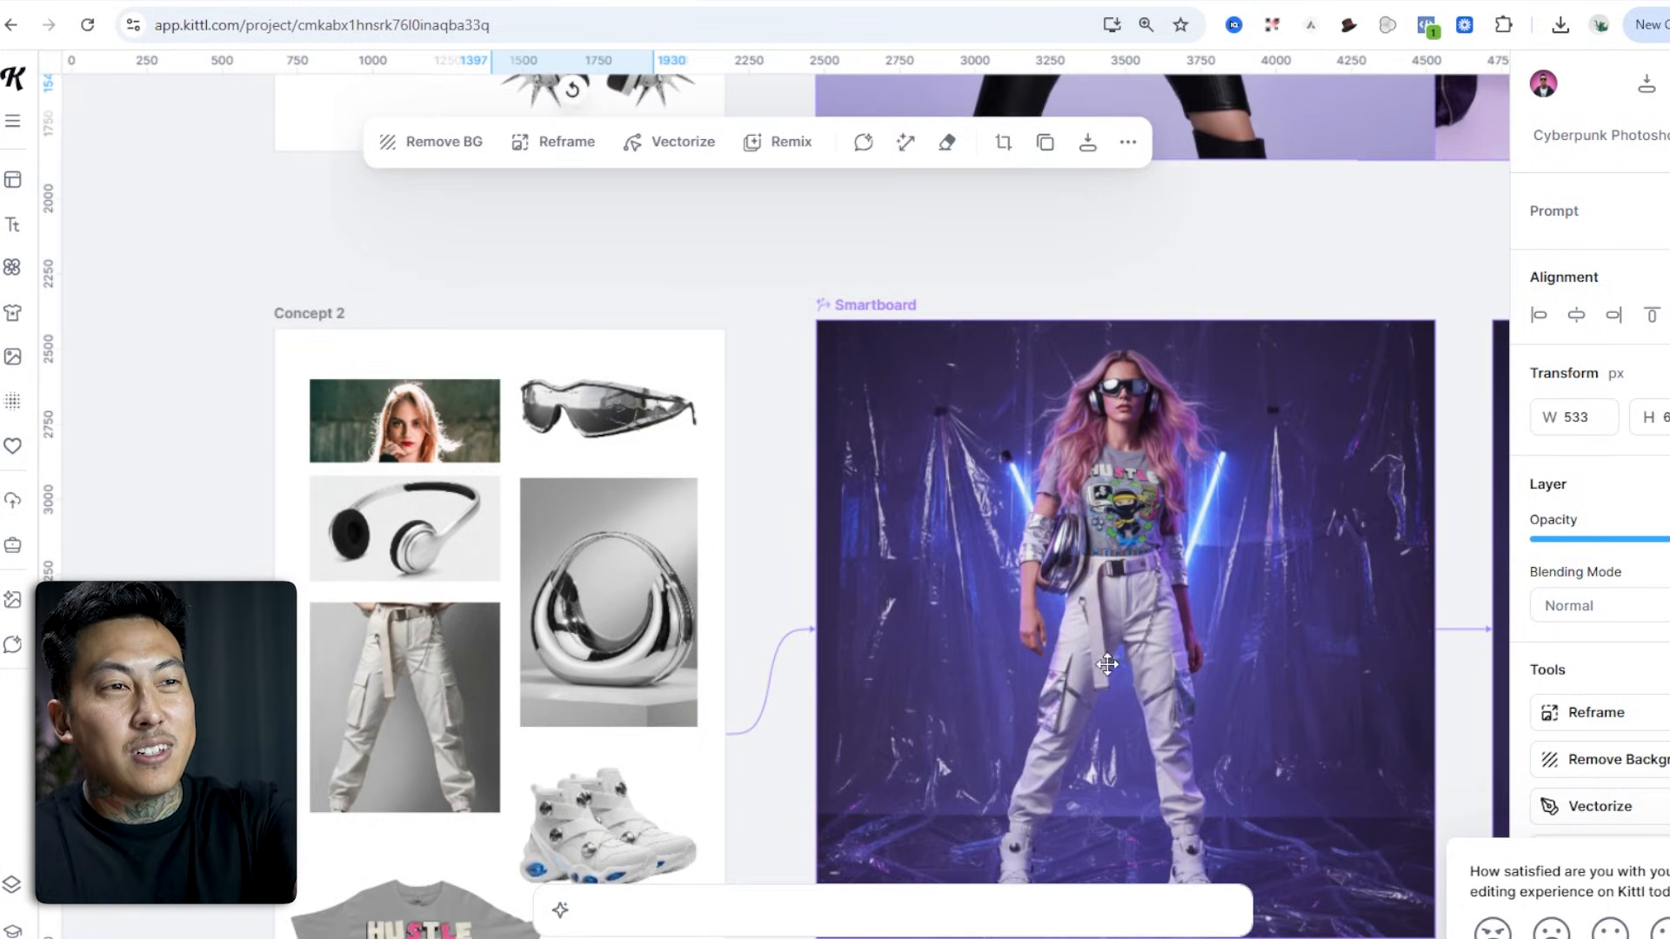
scroll(1050, 493, up, 8)
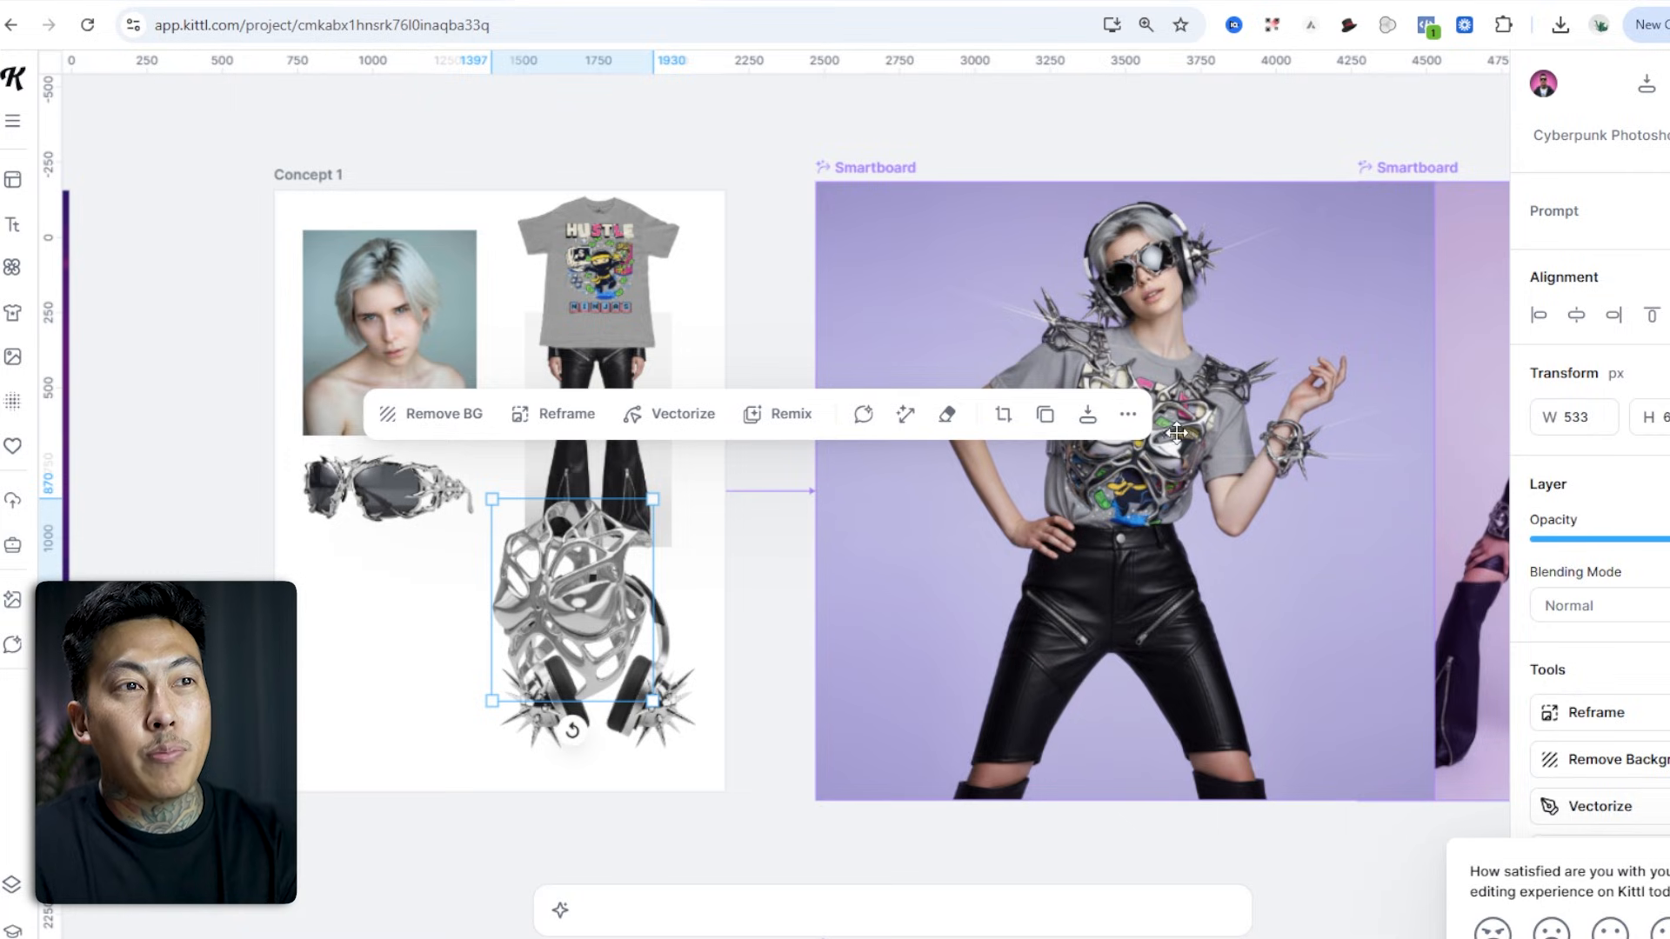
drag(573, 599, 385, 648)
right_click(386, 648)
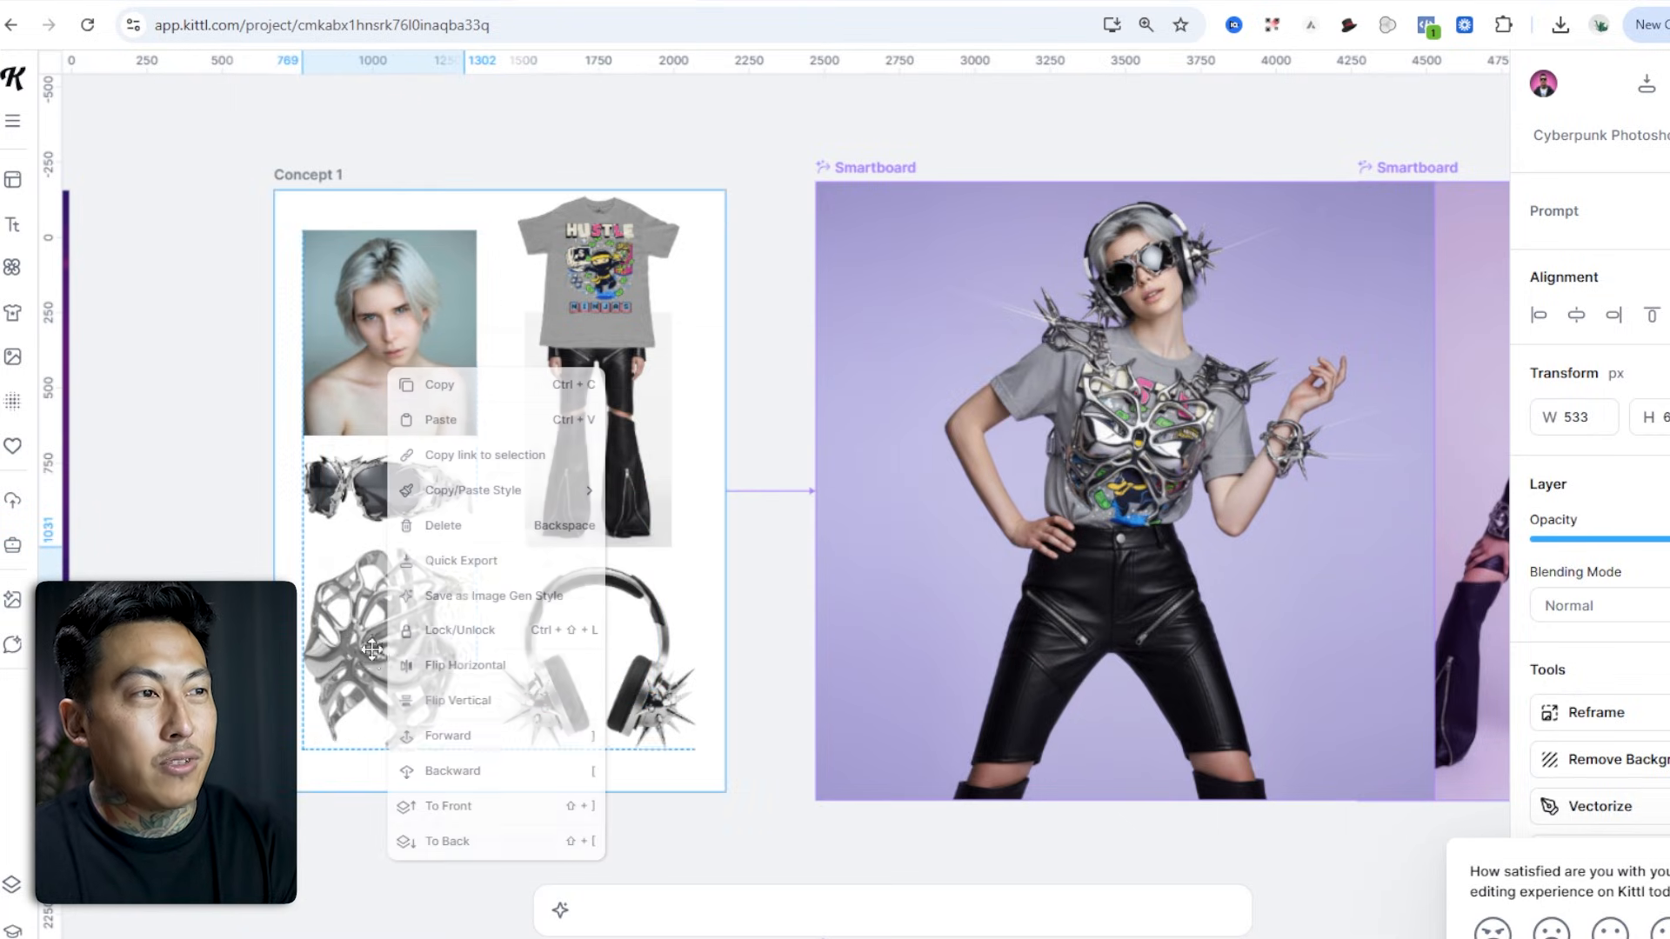
click(363, 645)
key(Delete)
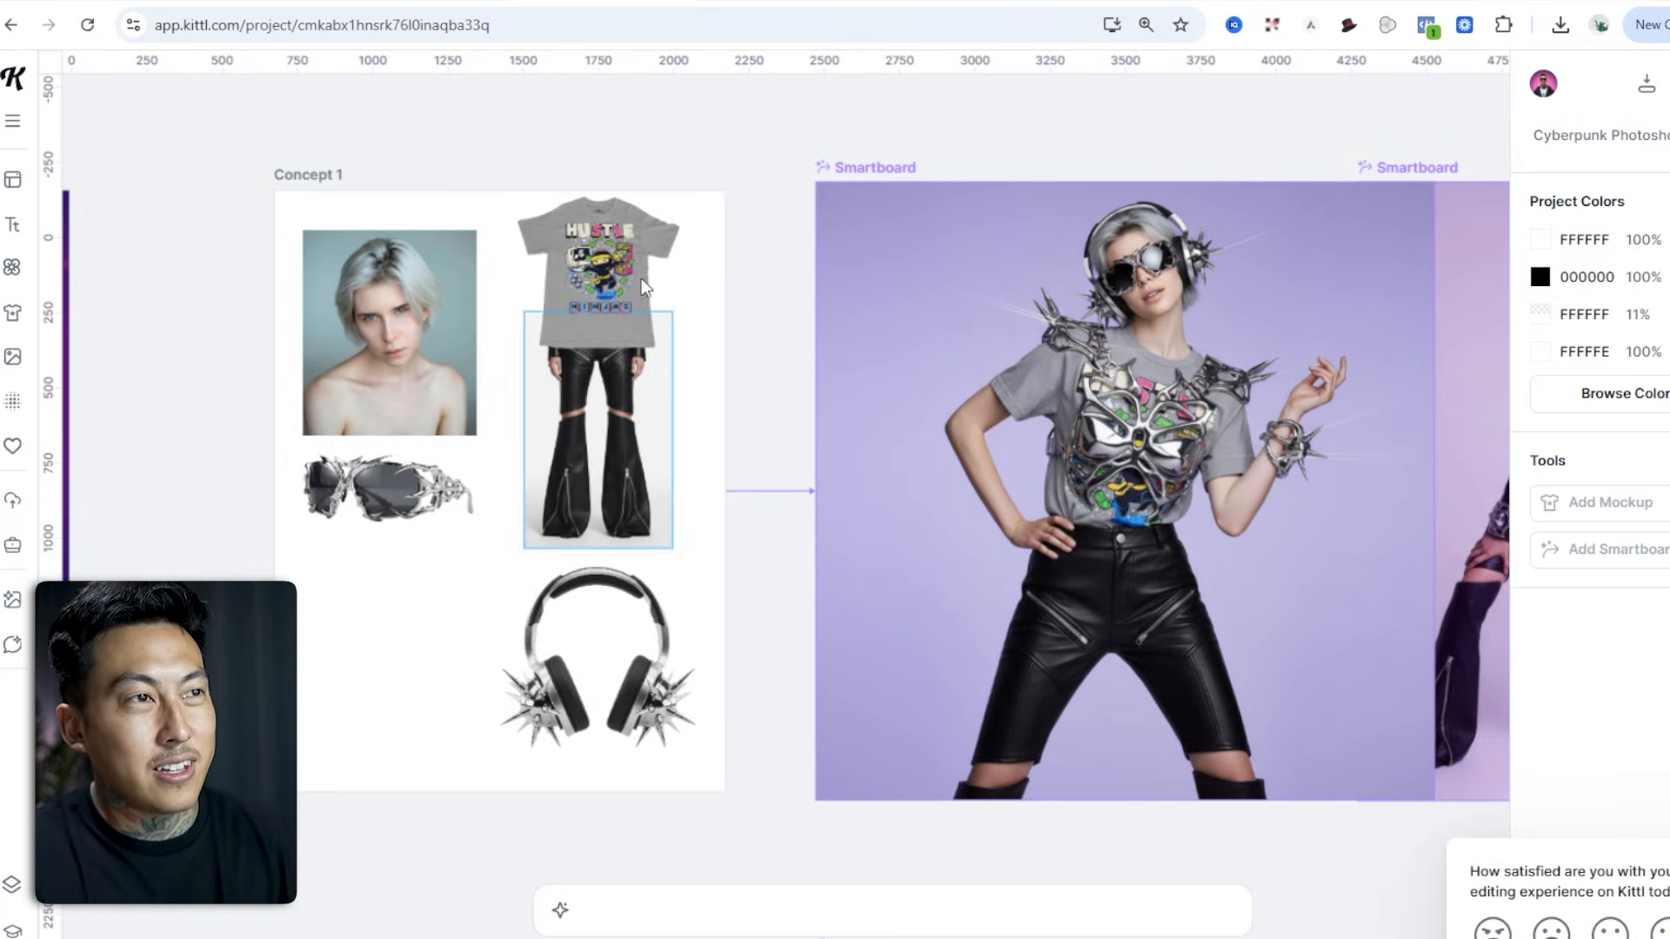
Rerun the first Concept 1 smartboard with the same prompt using the reduced set of reference images.
click(821, 261)
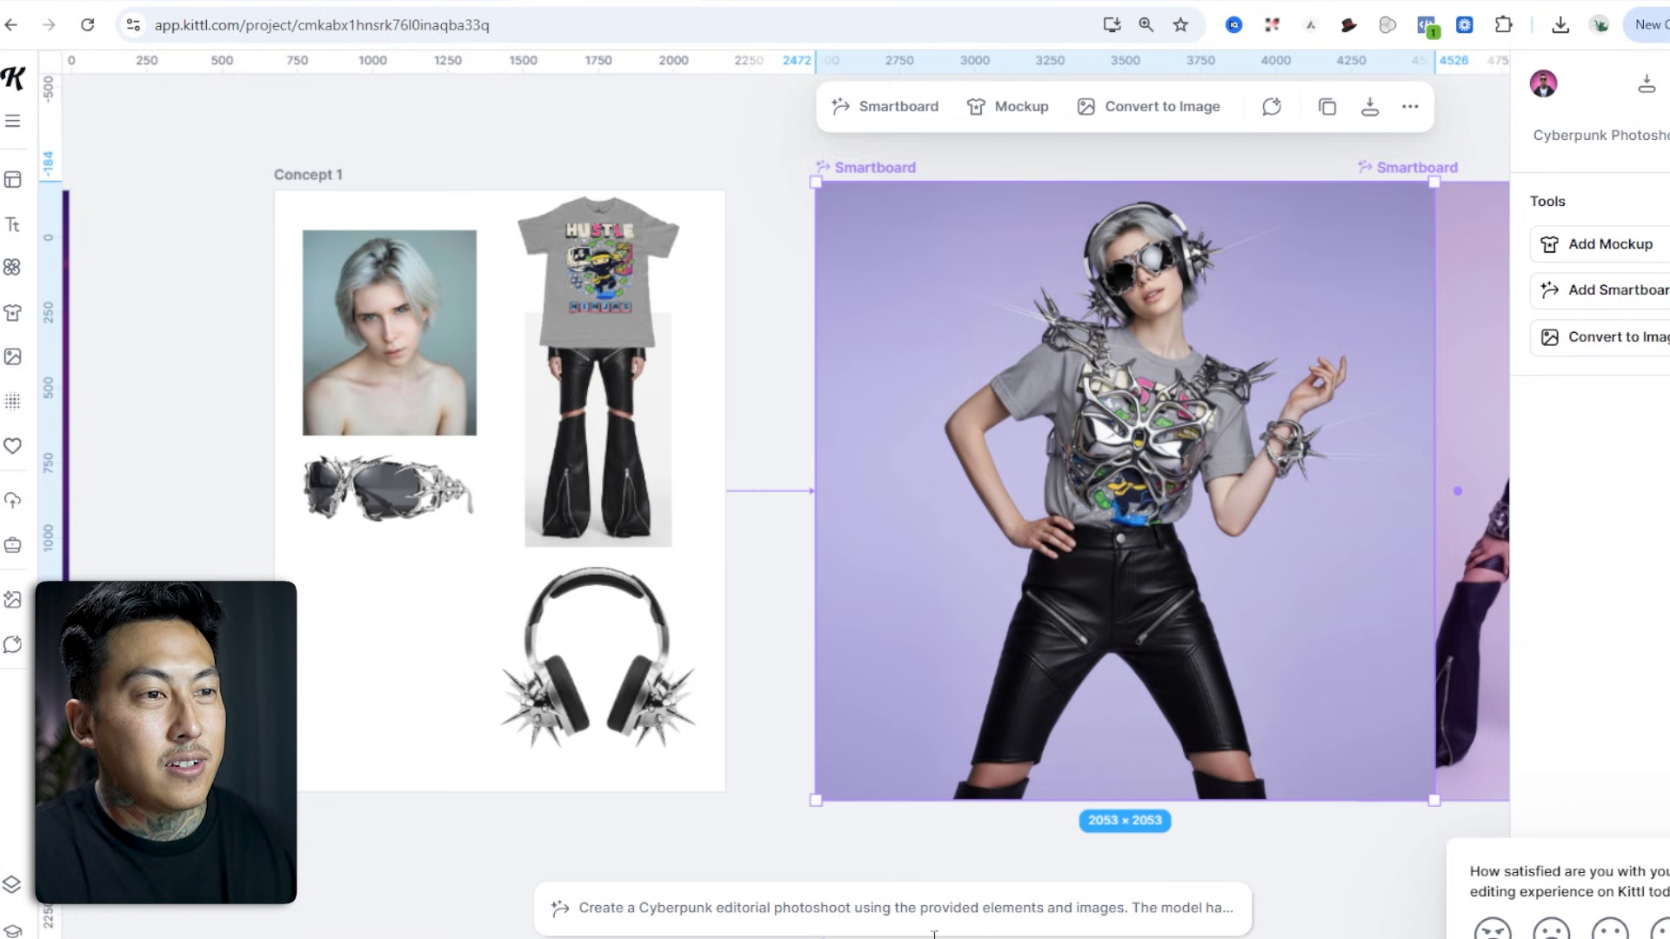
click(1217, 922)
click(1176, 907)
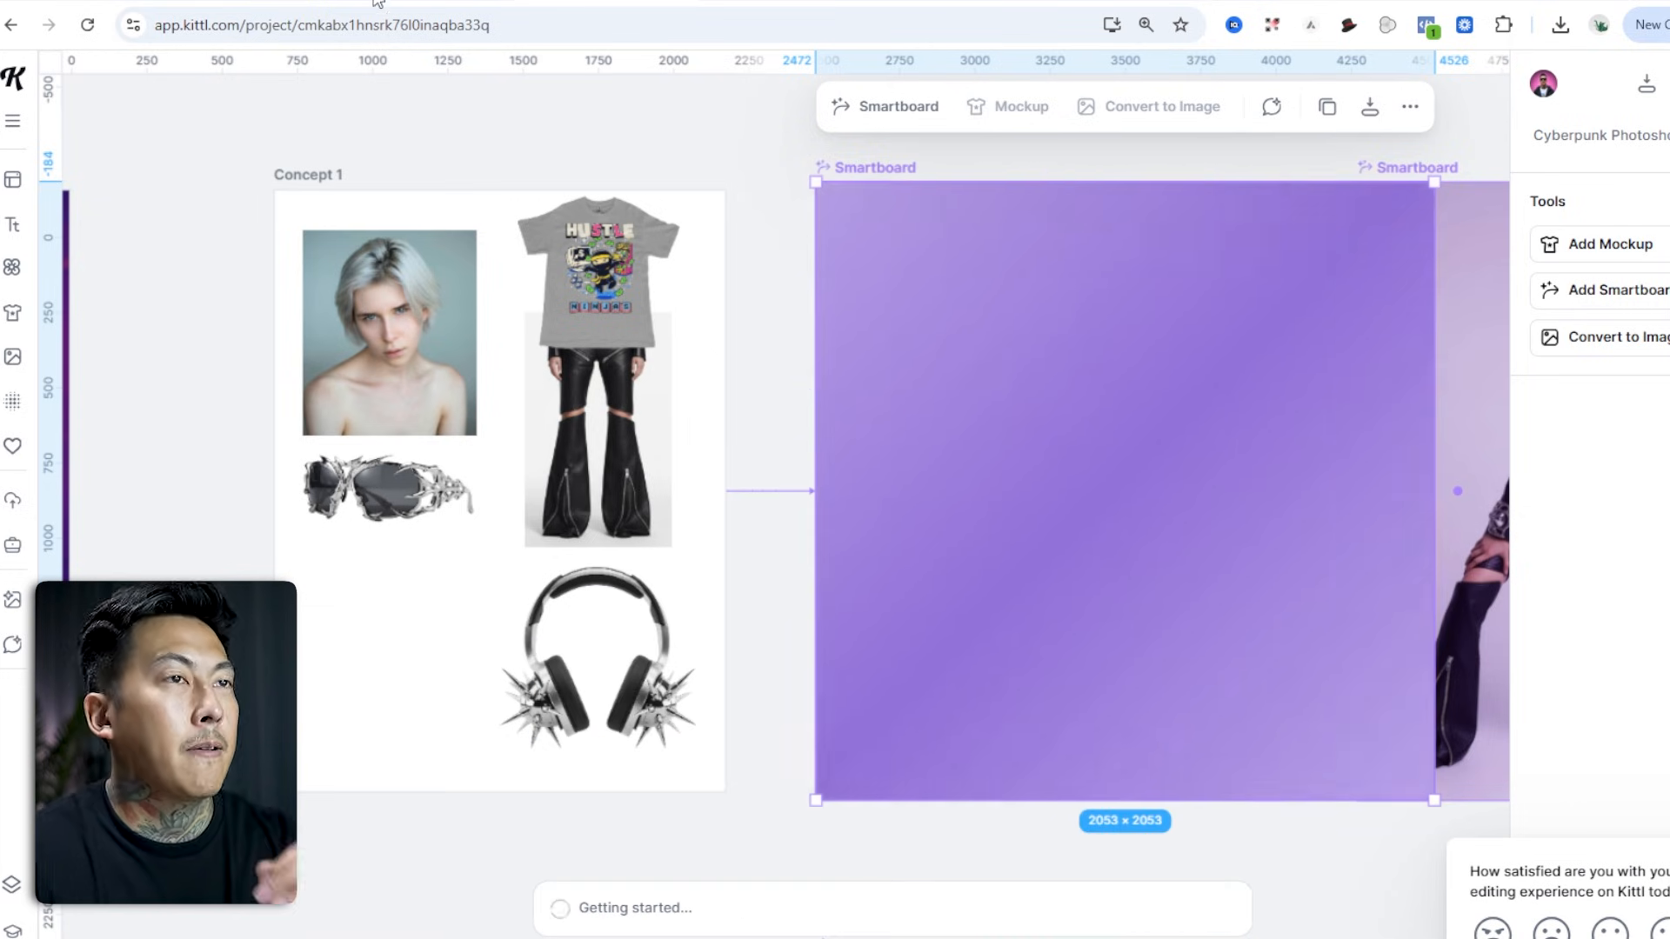
Move the first Concept 1 smartboard closer to its concept board and shift the overlapped third Concept 2 smartboard away from its neighbour.
drag(851, 176, 791, 176)
scroll(902, 298, down, 8)
click(1245, 693)
scroll(603, 767, down, 2)
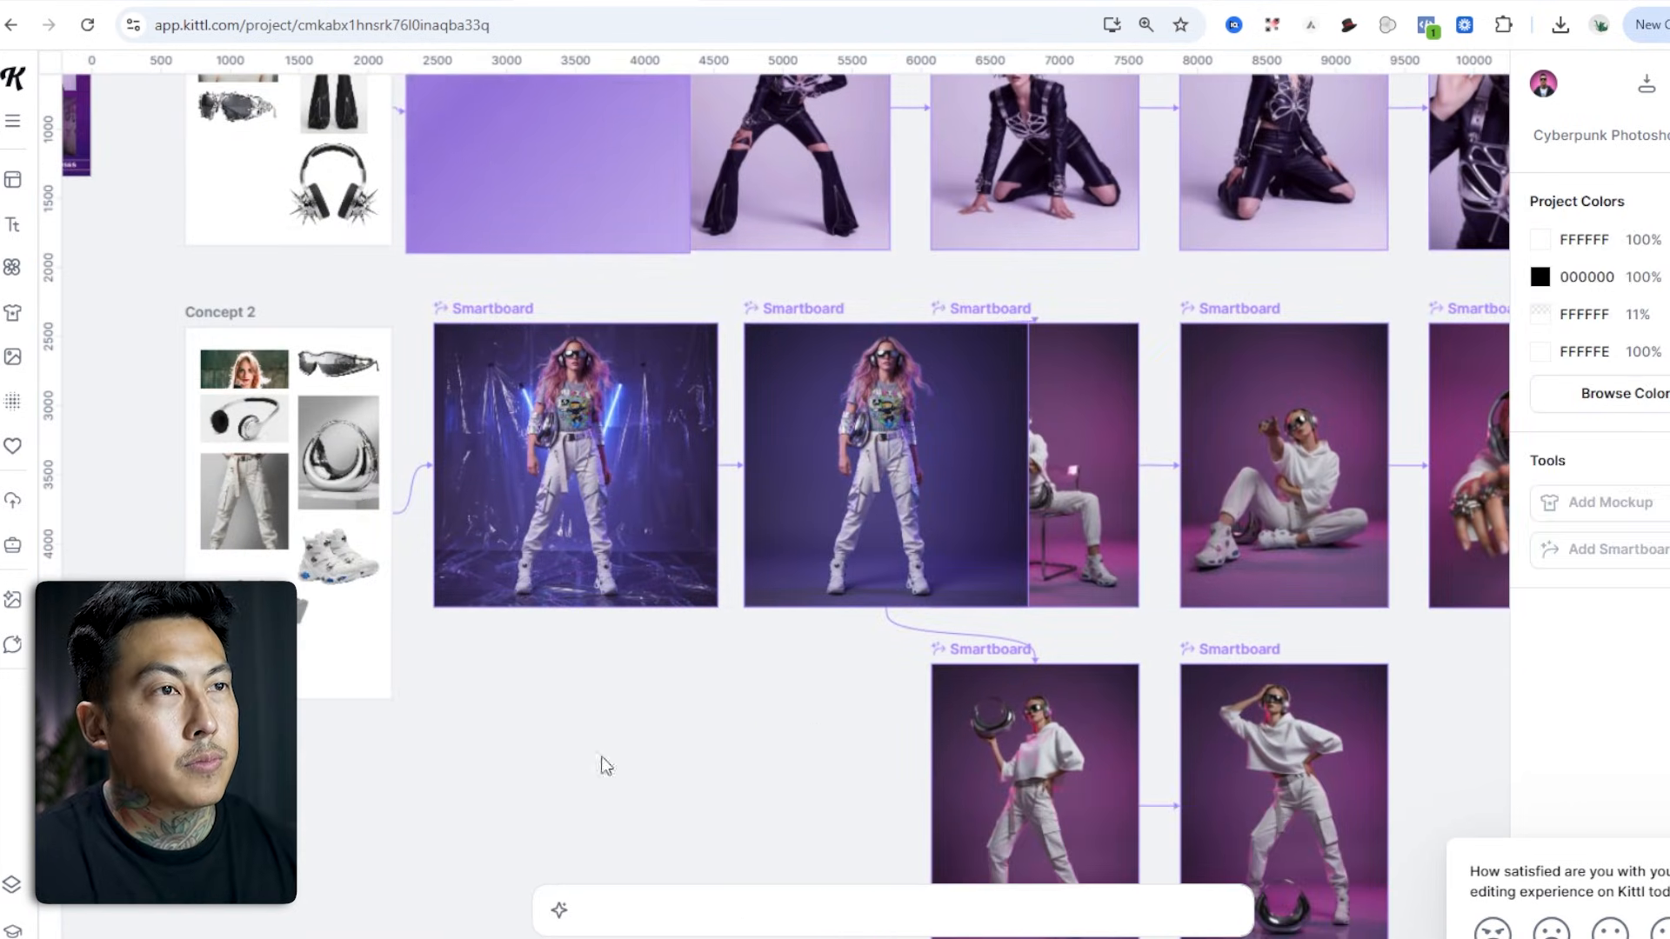
drag(1007, 304, 1132, 304)
scroll(1132, 304, right, 3)
click(1348, 469)
click(869, 469)
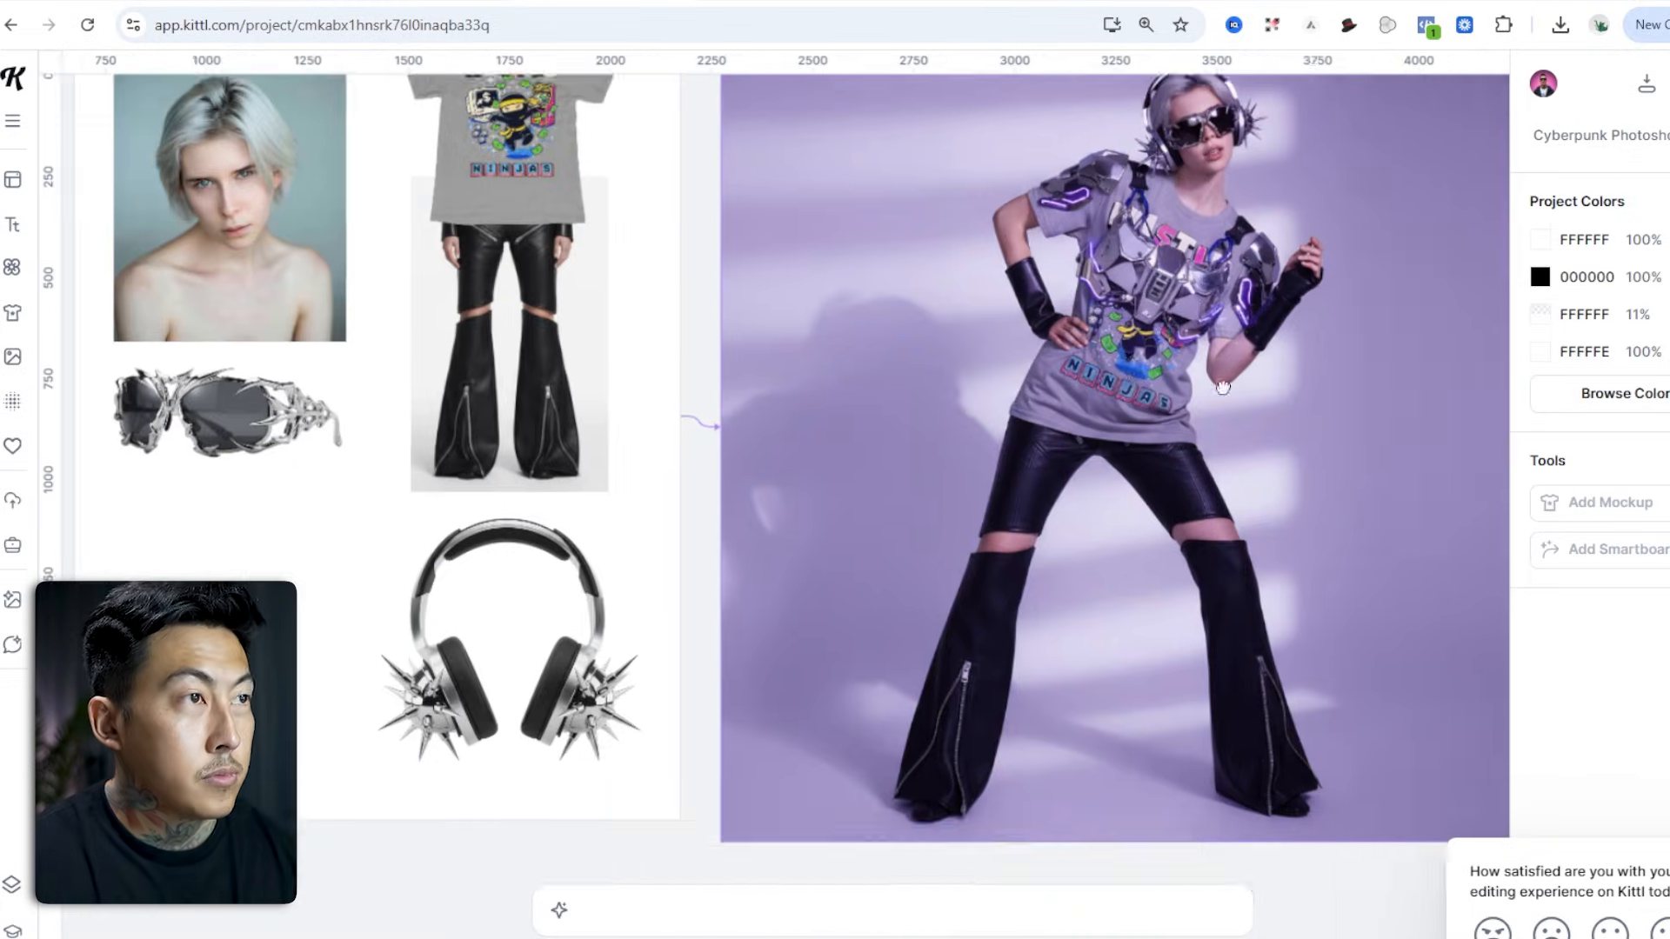
Replace the chrome armor wording in the first Concept 1 smartboard's prompt with "with that exact tshirt and design, make the t shrit a bit oversized and baggy" and regenerate.
drag(1222, 388, 1259, 446)
click(1233, 453)
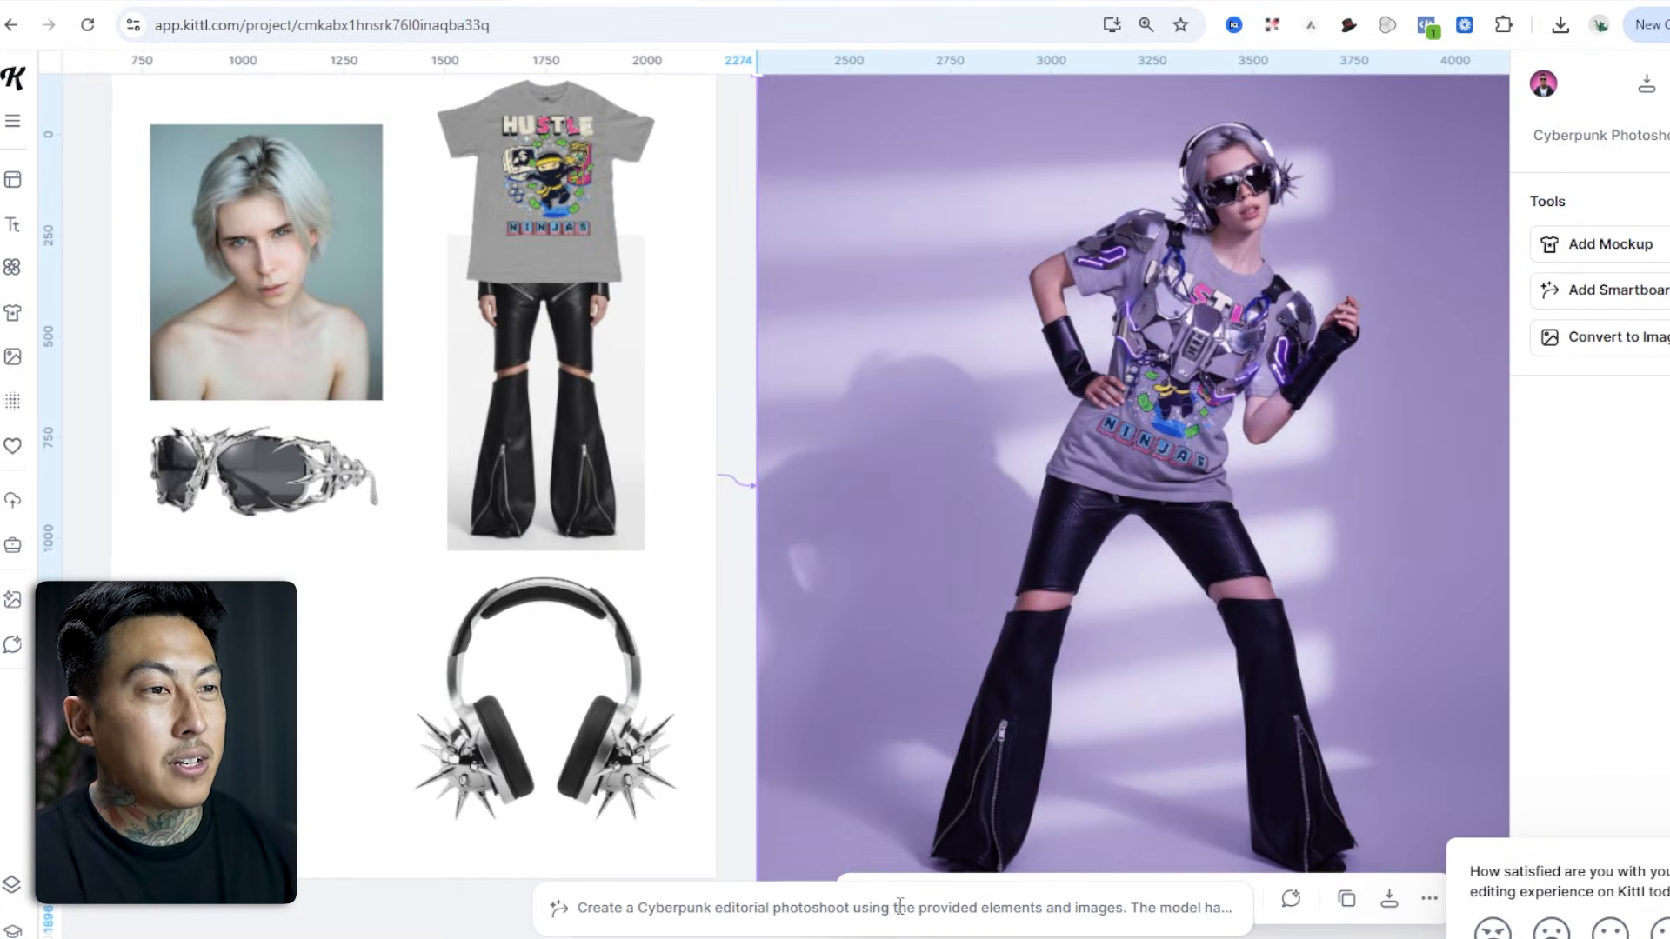
click(700, 913)
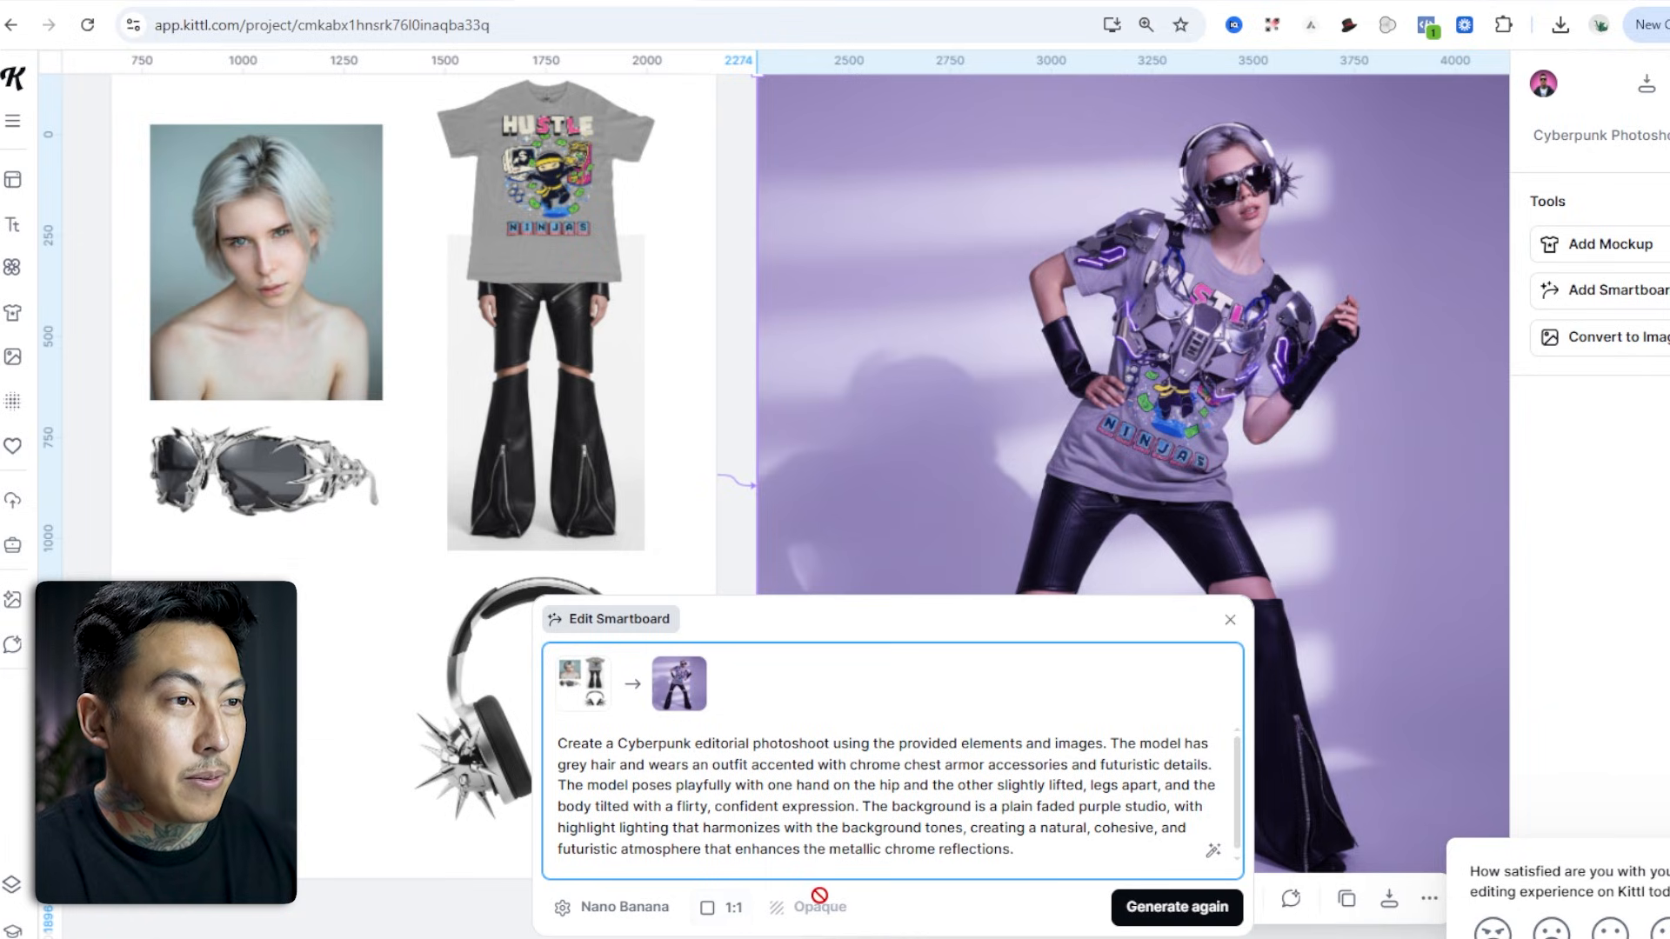
double_click(879, 767)
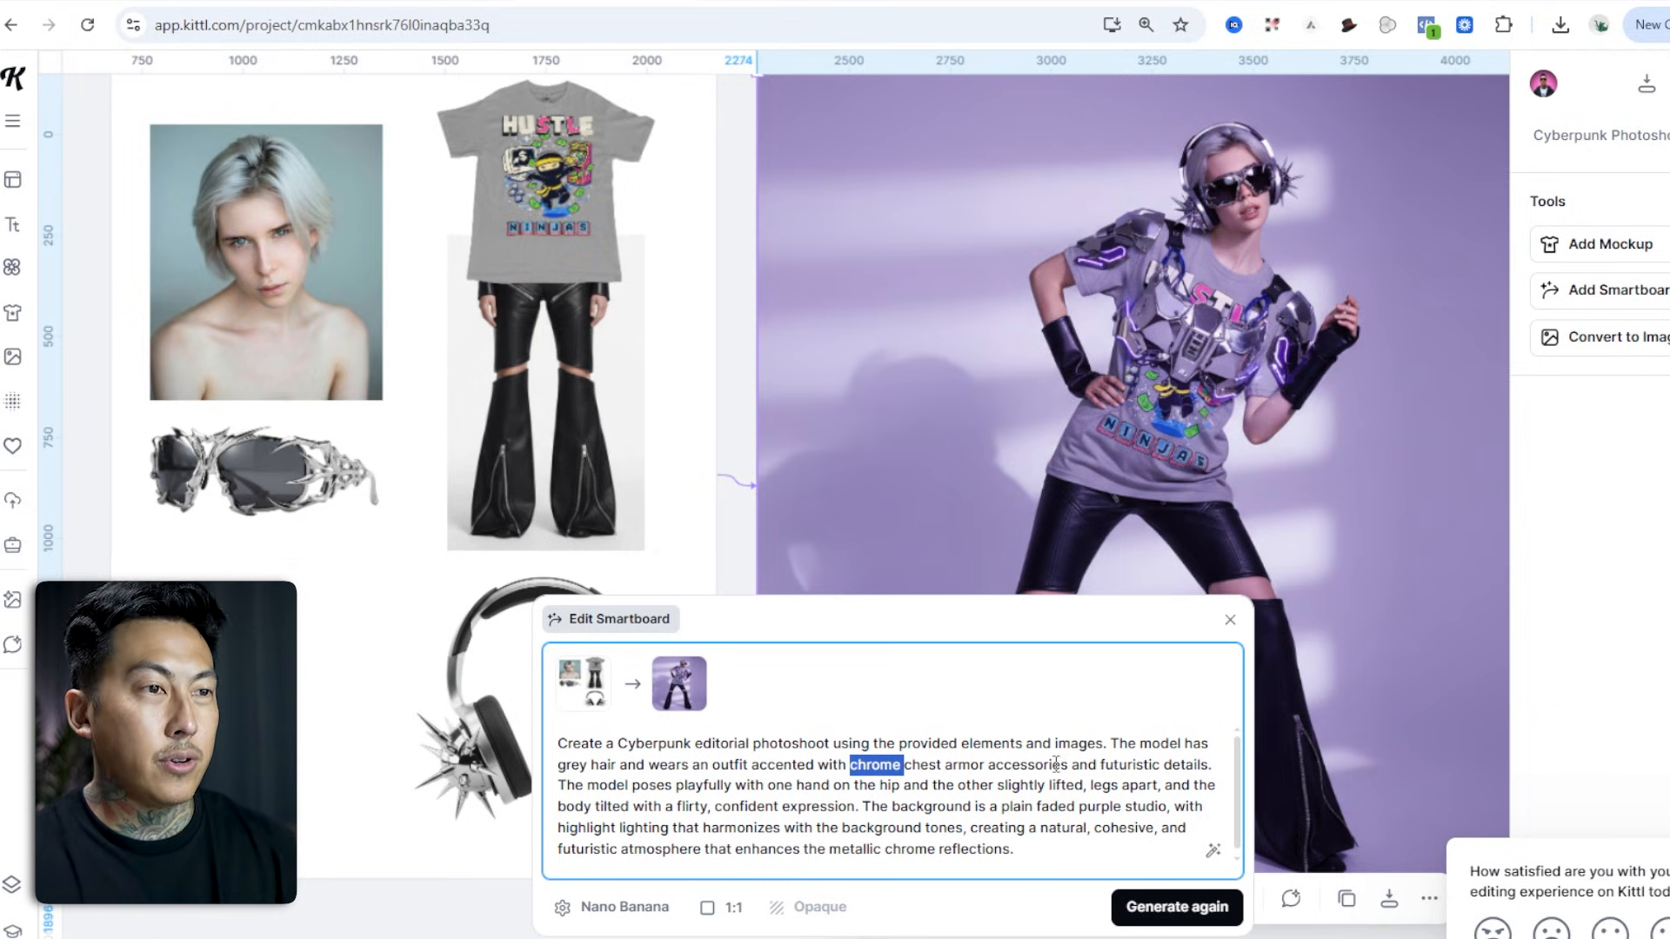
text(with that exact tshirt and design, make the t shrit a bit oversized and baggy)
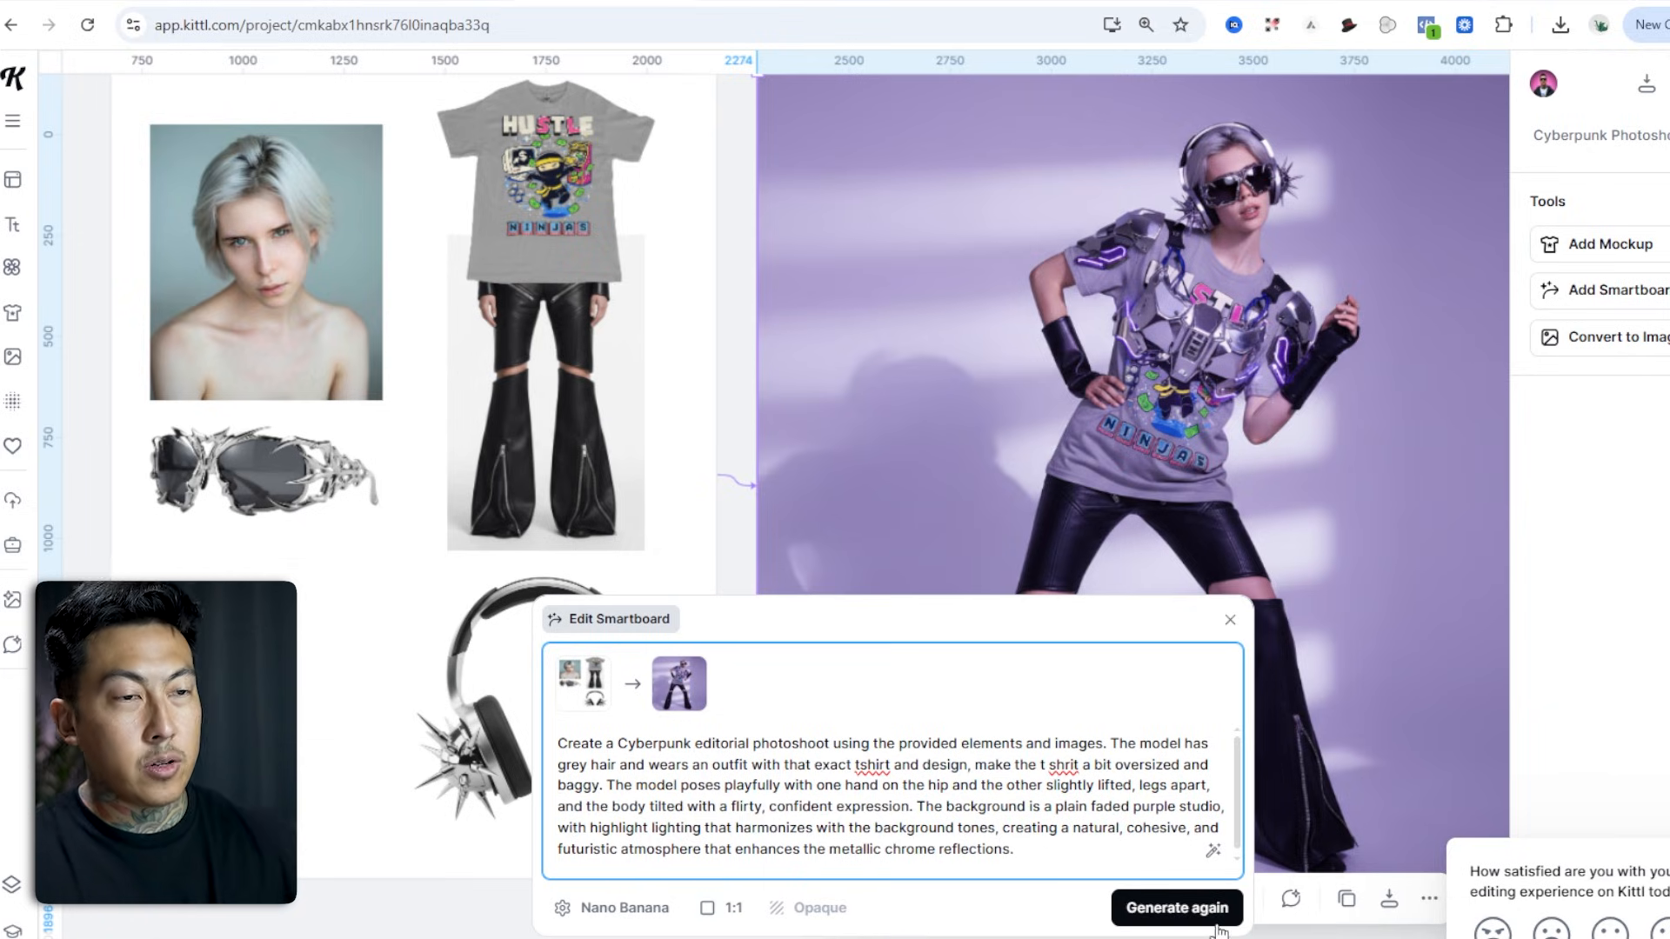
click(1215, 924)
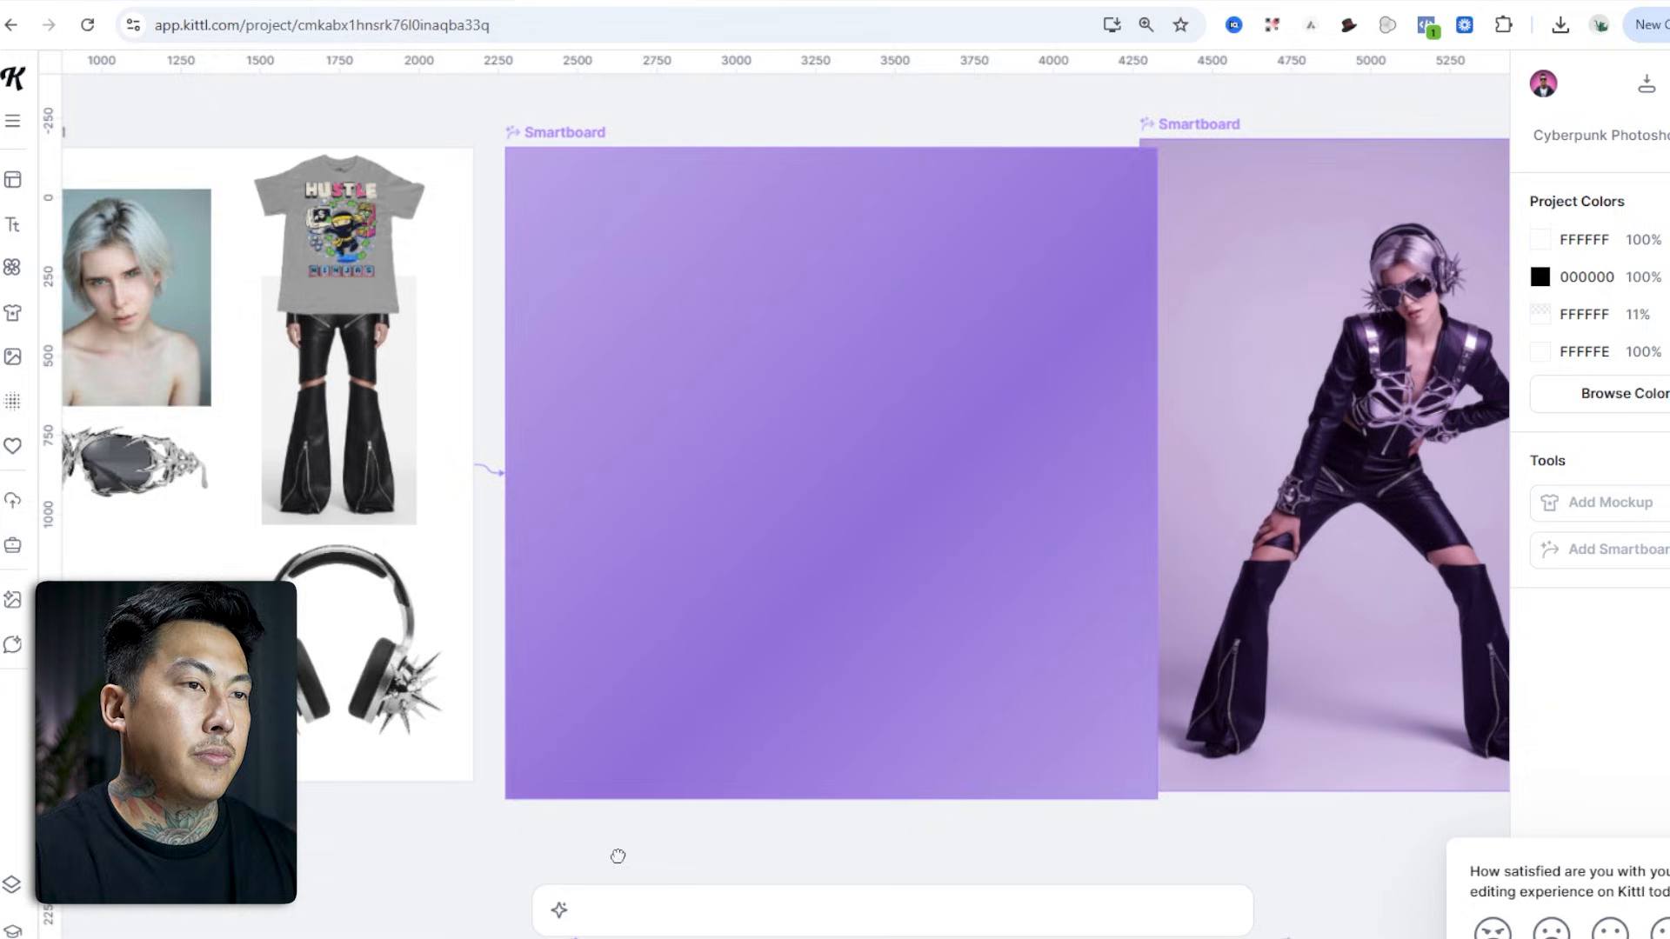
Move the second Concept 1 smartboard away from the first one to leave a gap between them.
drag(619, 857, 573, 860)
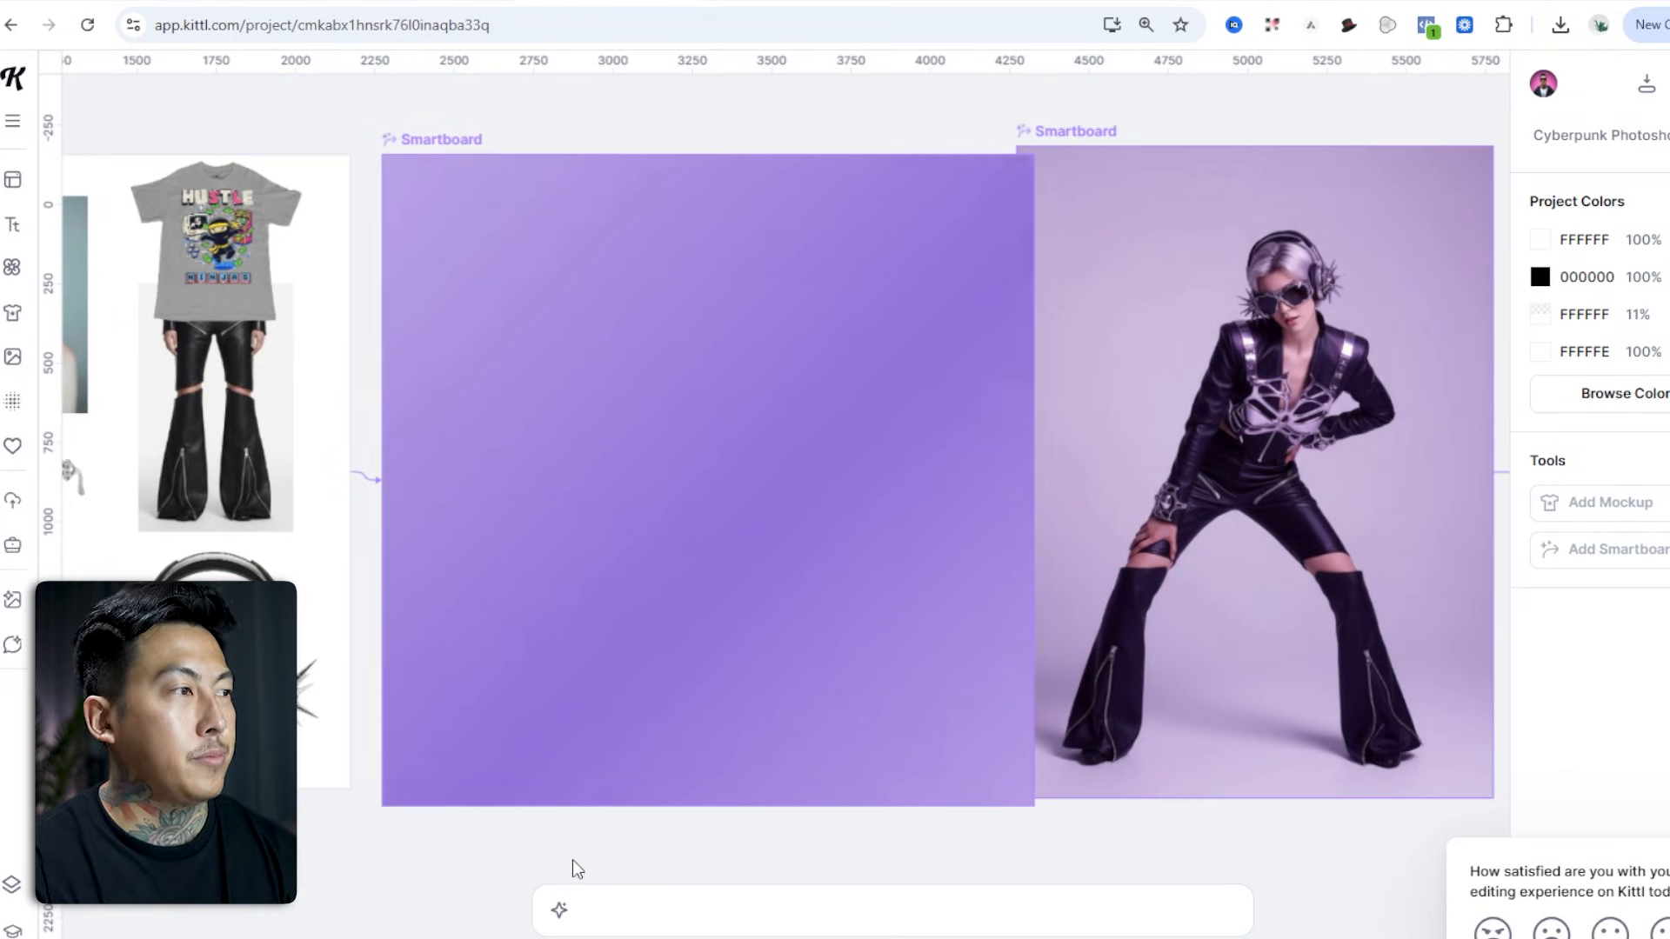
scroll(566, 487, up, 5)
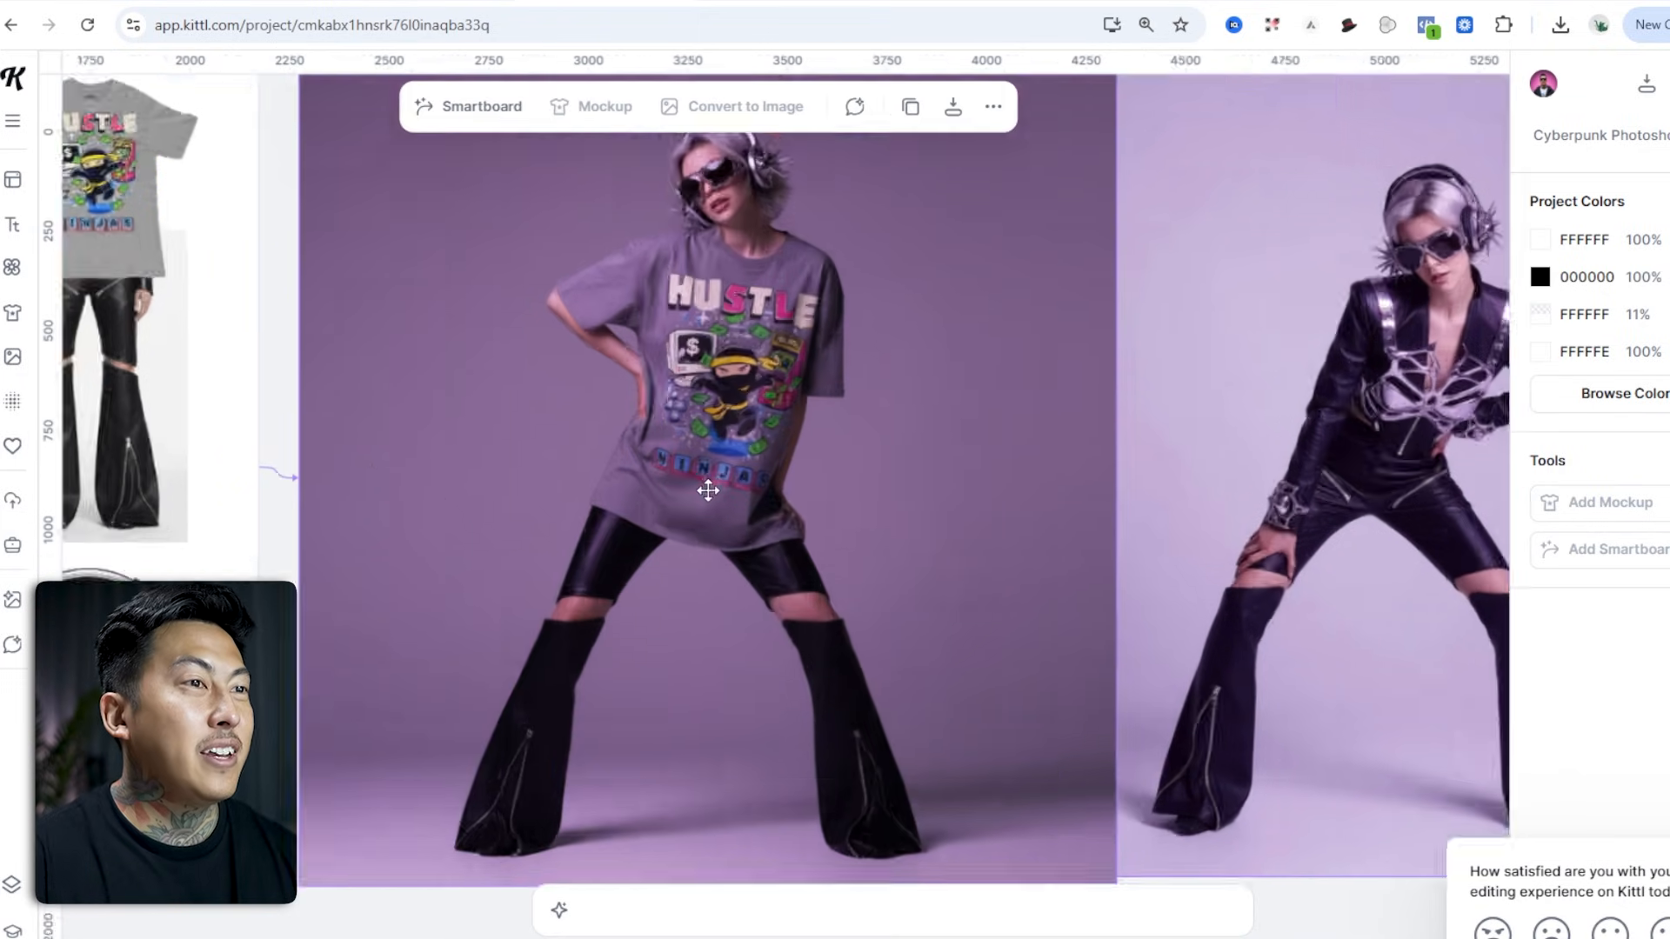
scroll(649, 474, down, 6)
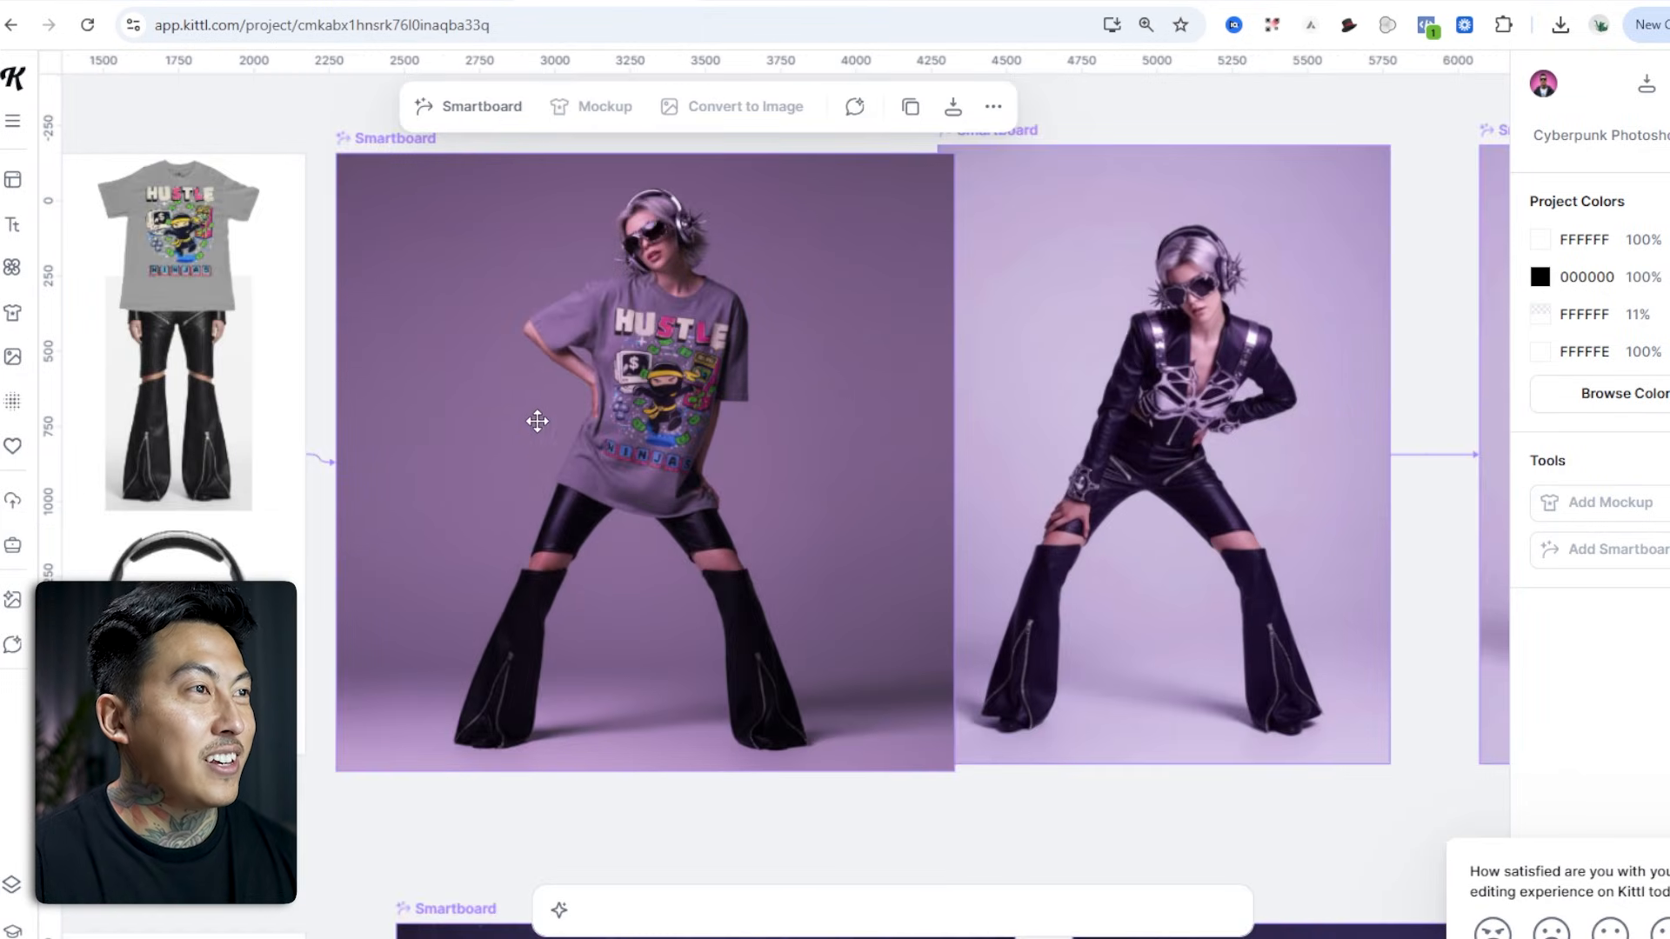
drag(537, 421, 668, 416)
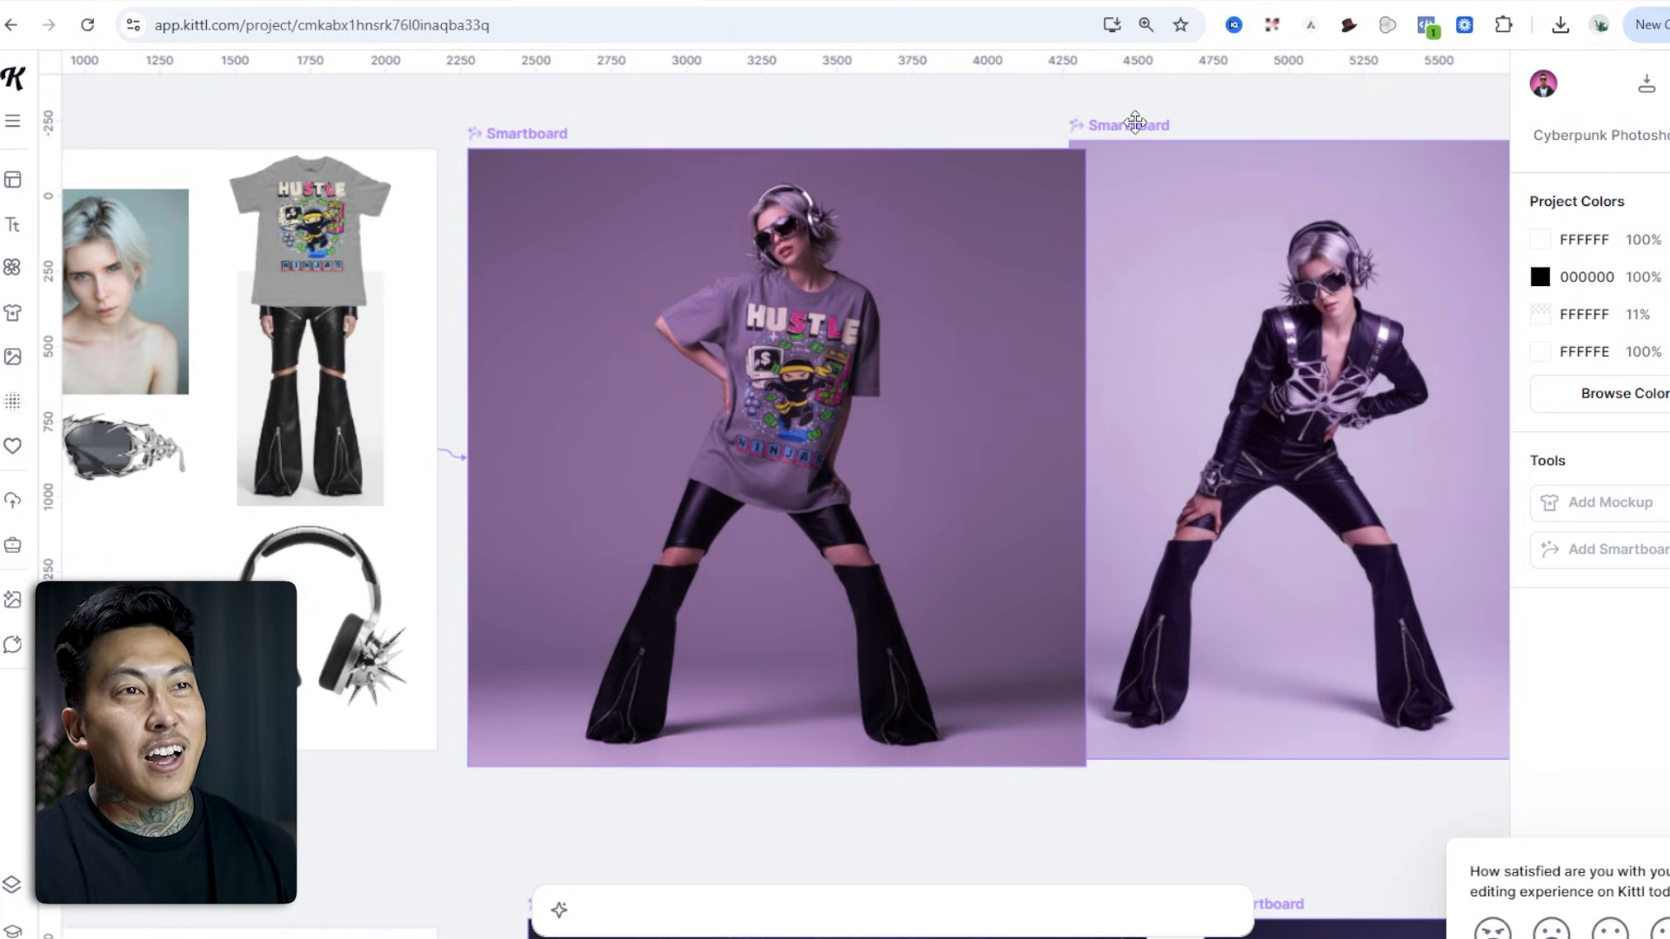
drag(1238, 133, 1249, 140)
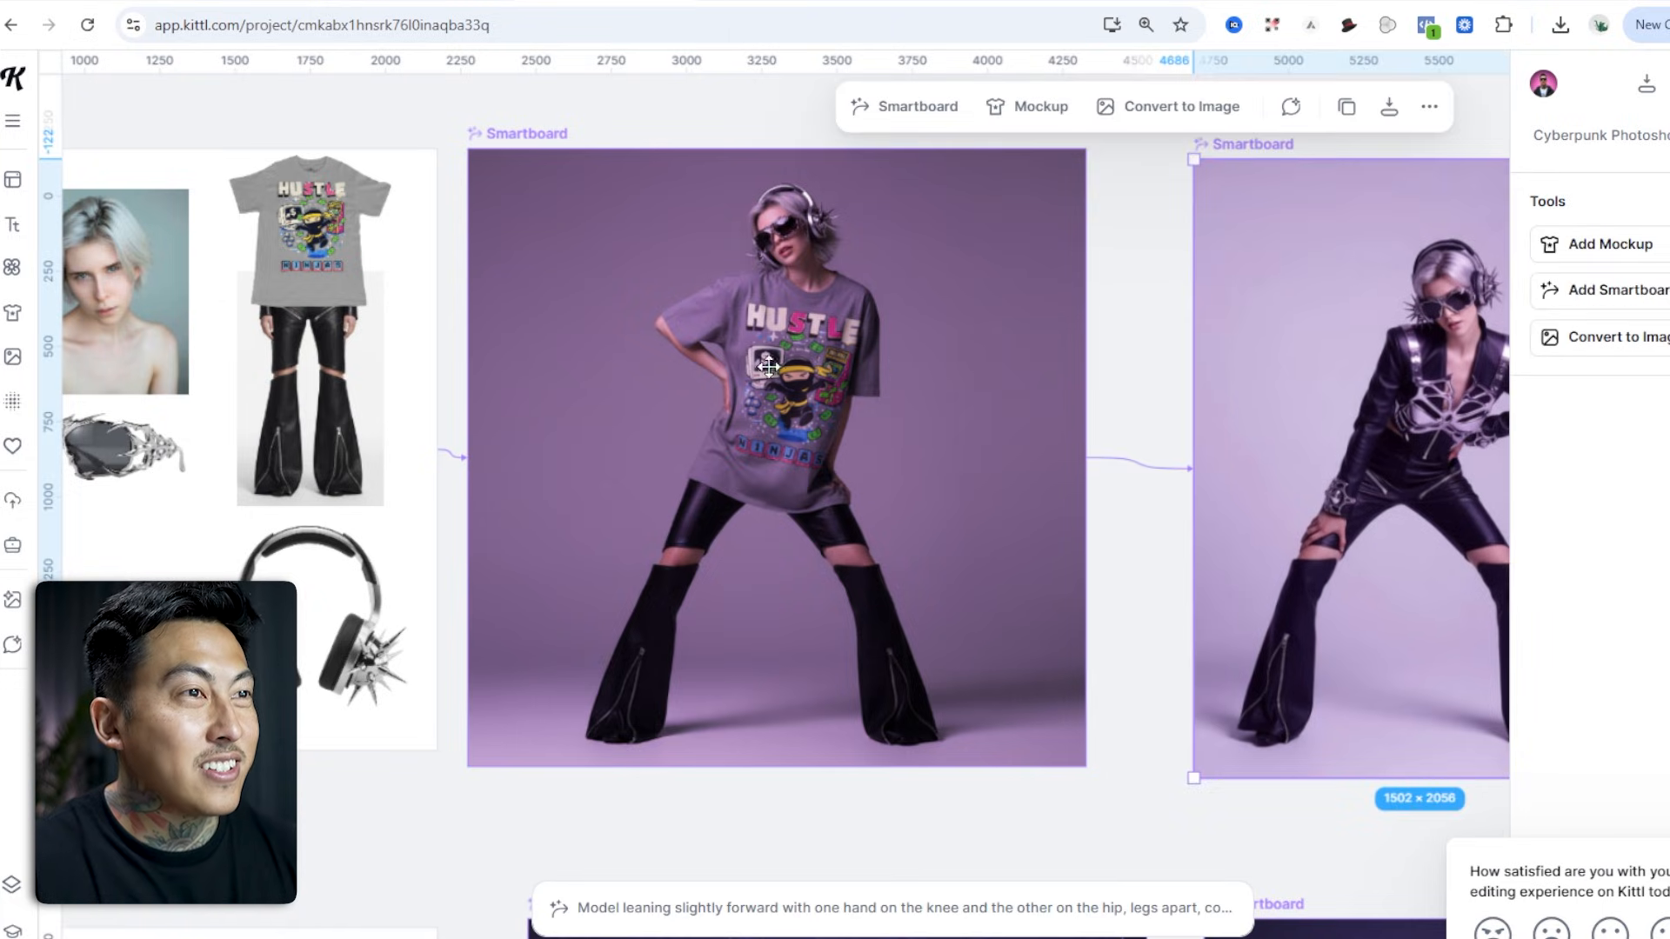
Compare the generated T-shirt images of the Concept 1 and Concept 2 smartboards.
scroll(755, 369, down, 2)
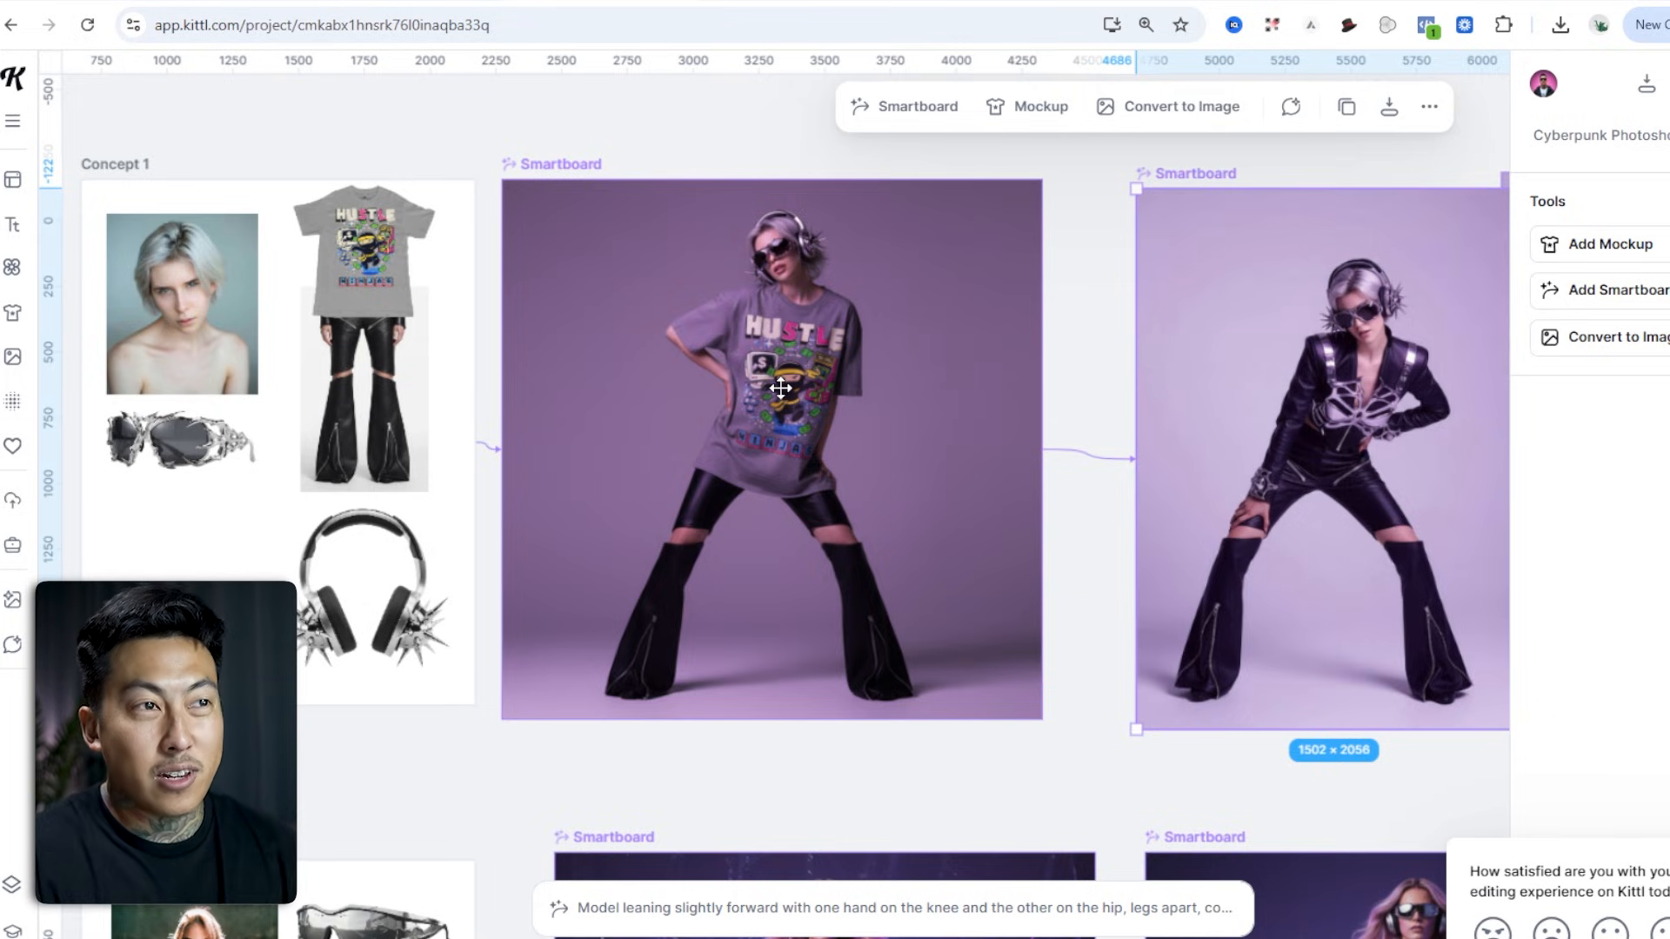
click(1078, 357)
scroll(1078, 356, down, 3)
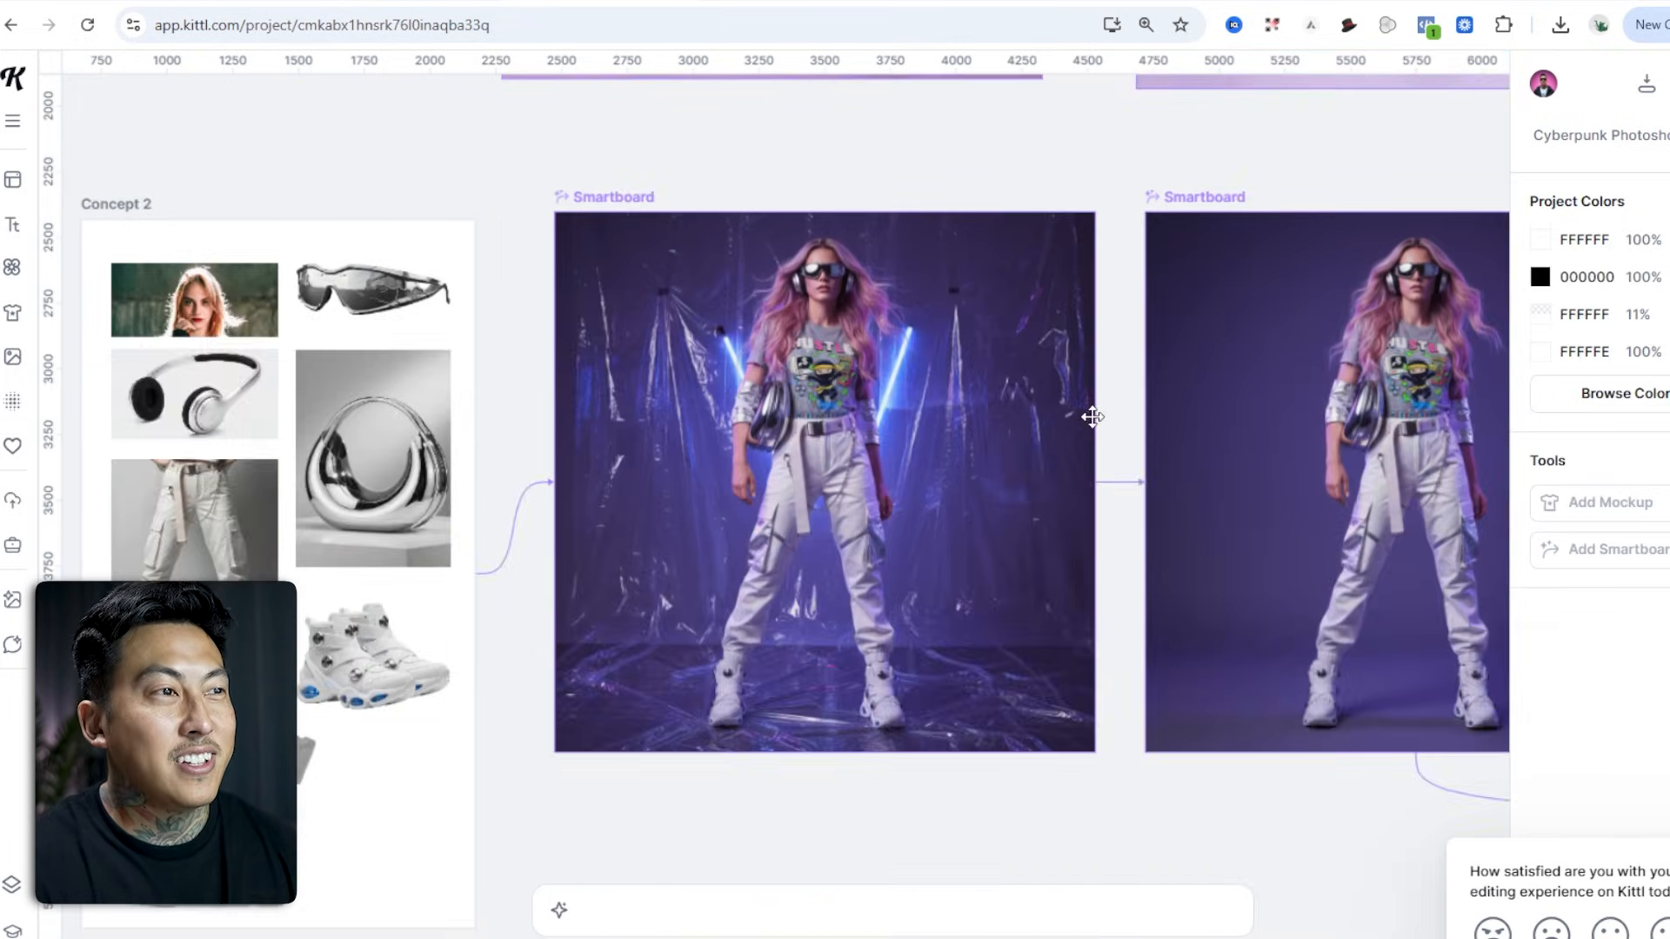
scroll(1093, 414, up, 6)
scroll(1075, 439, down, 3)
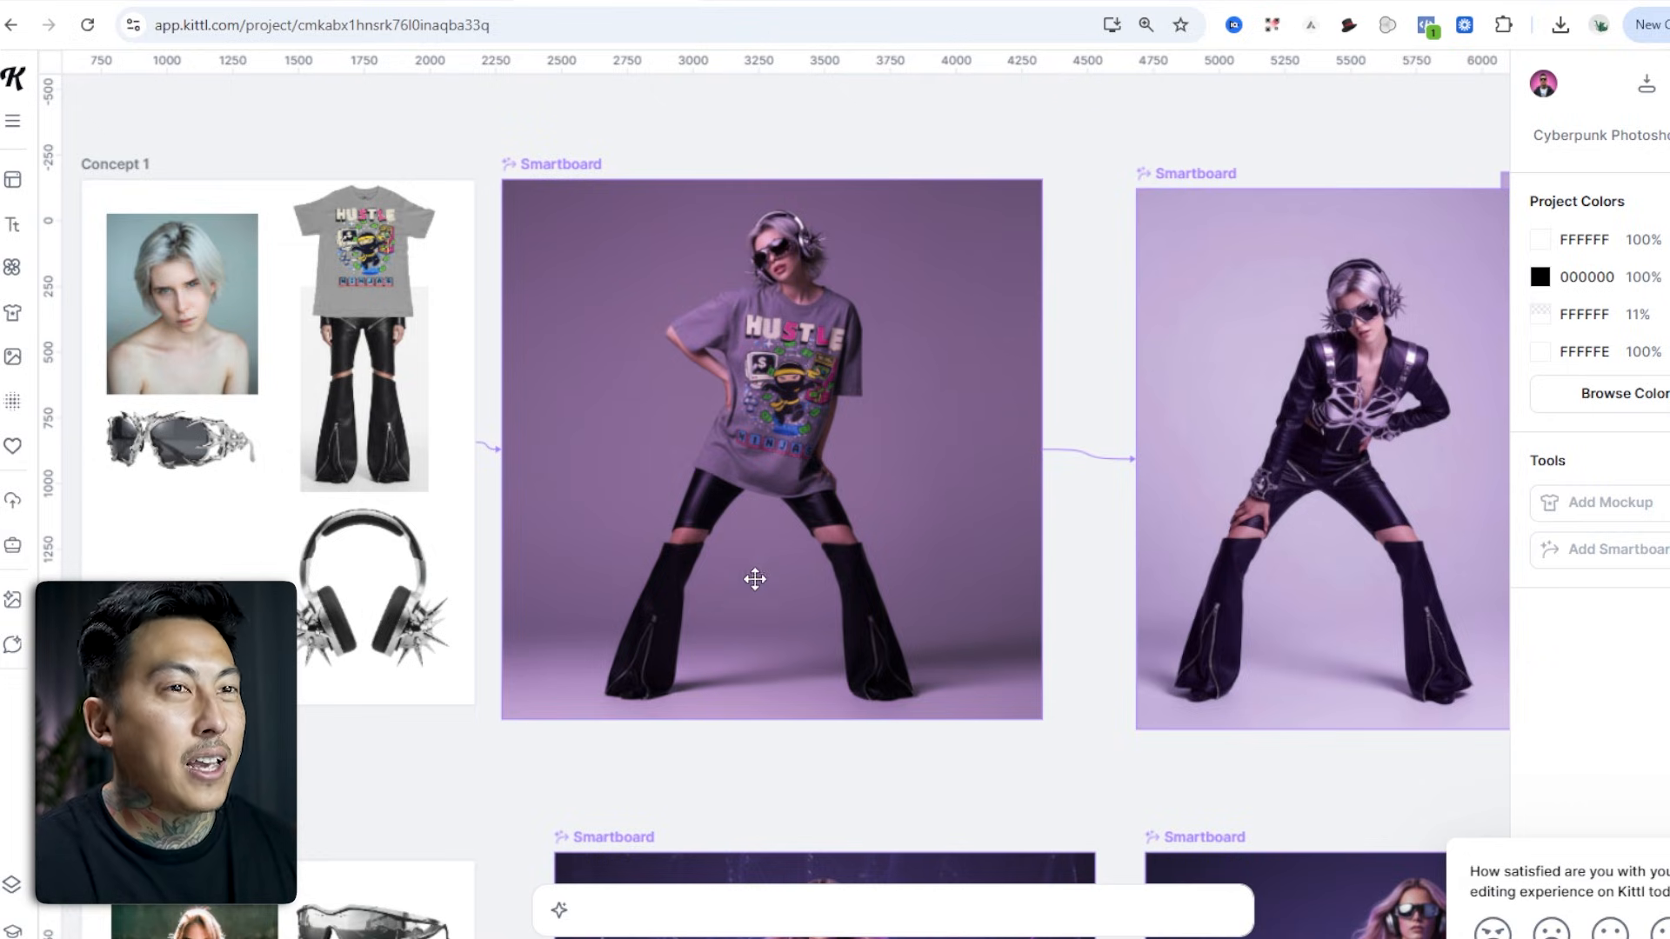
scroll(1195, 666, down, 3)
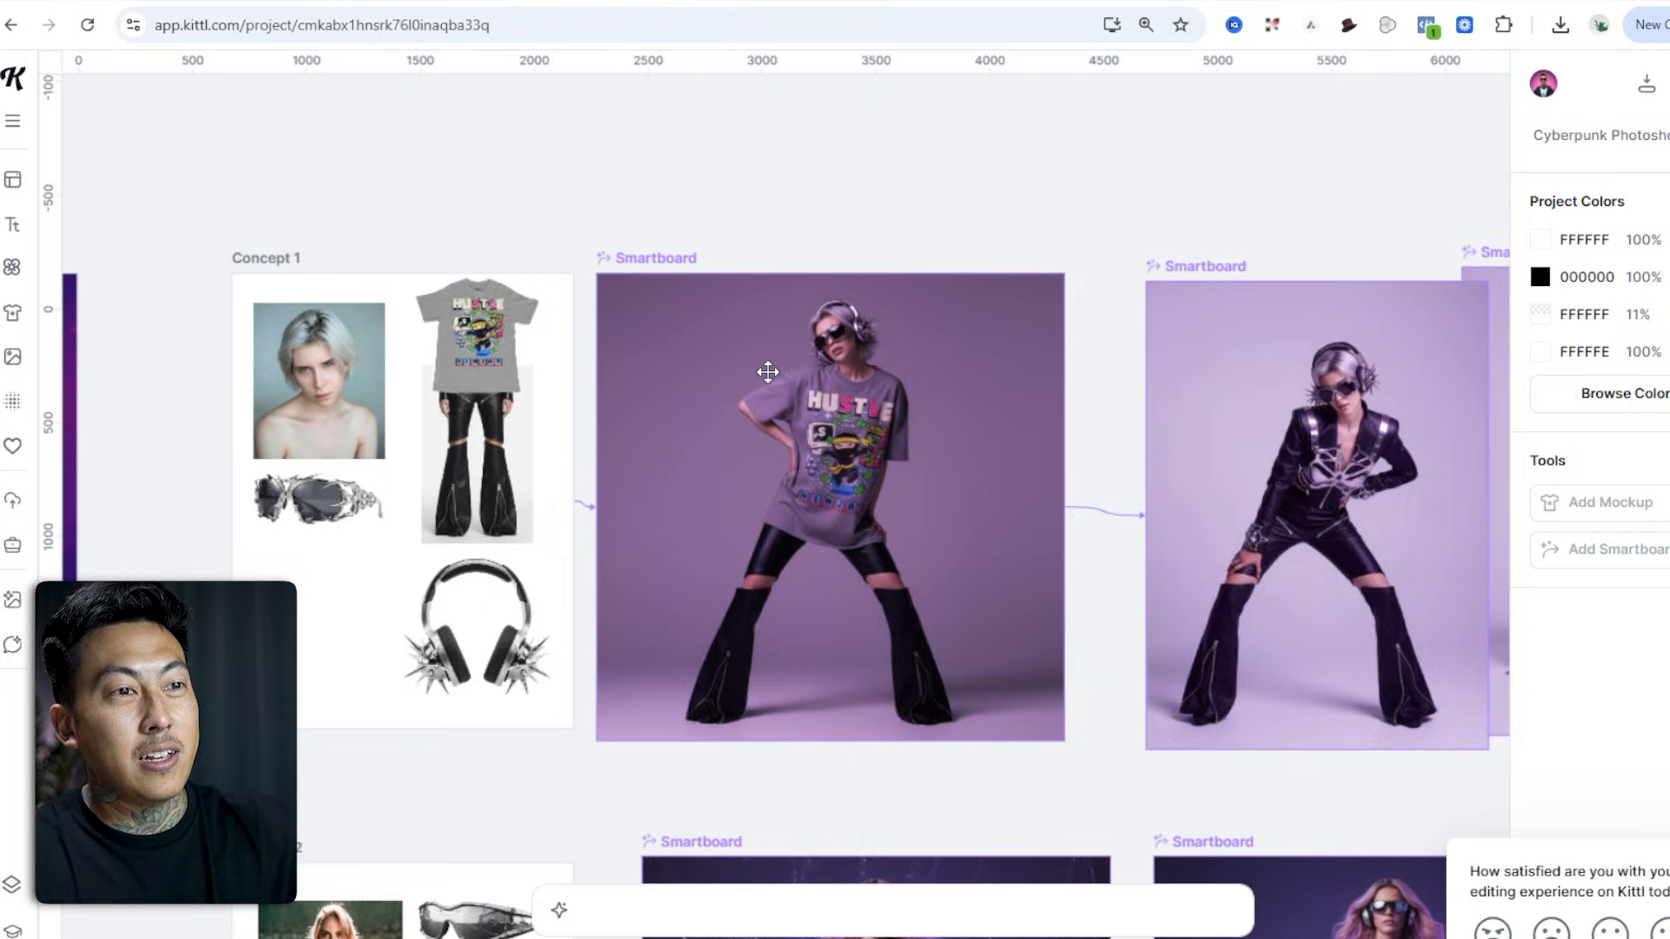
scroll(948, 487, down, 5)
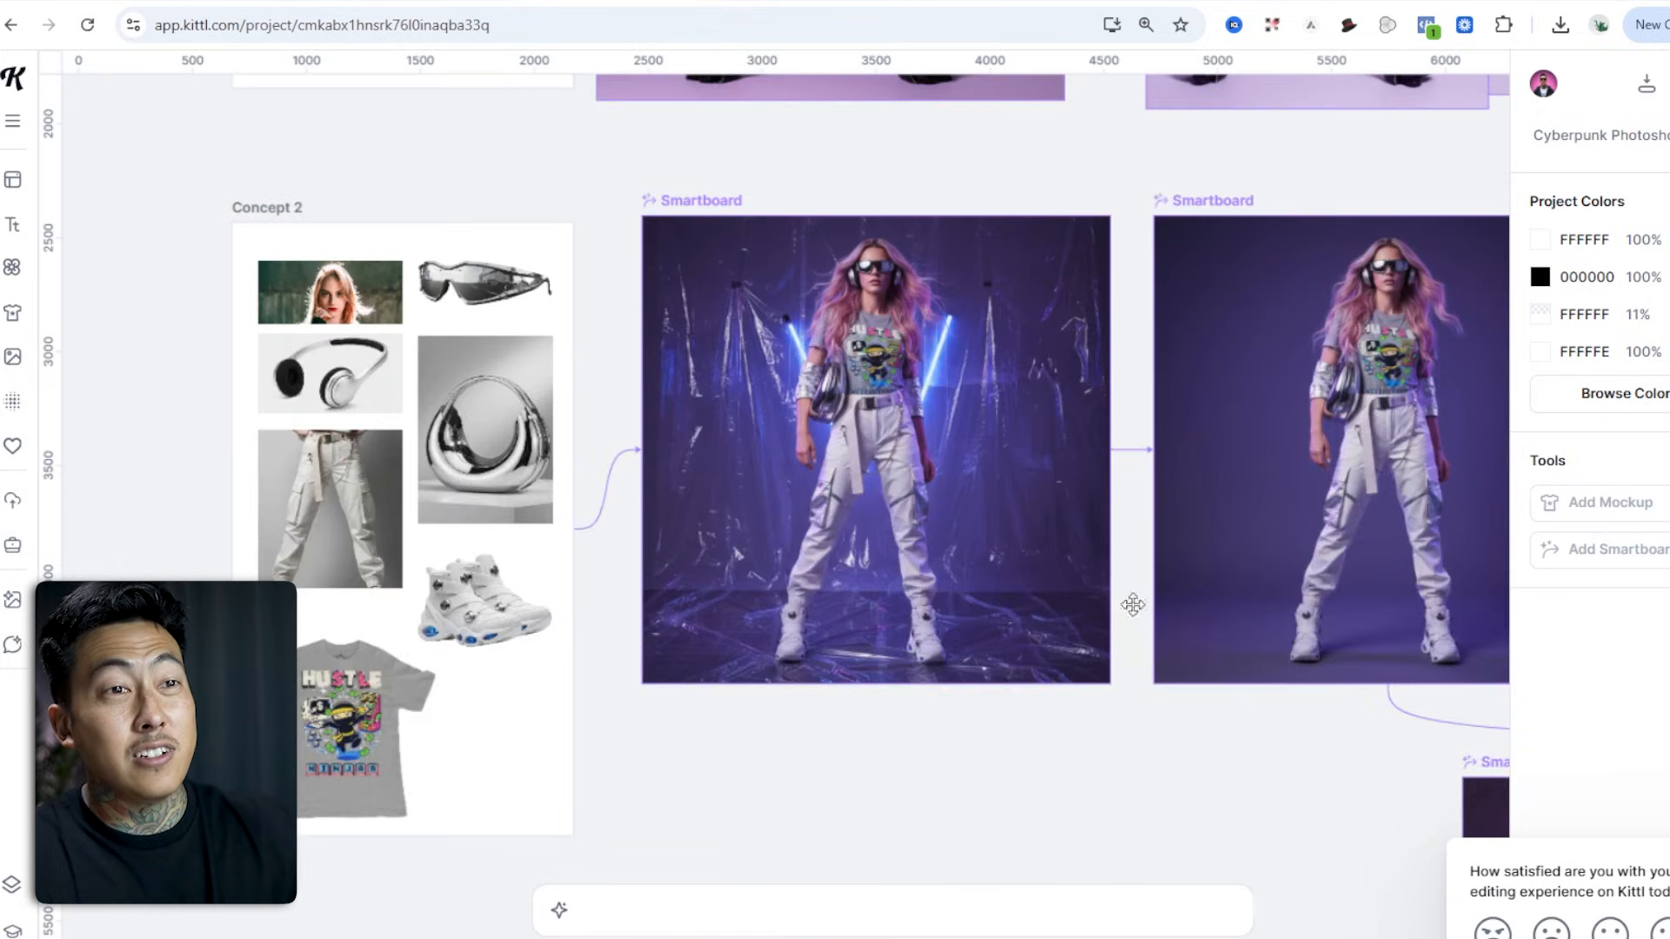
Regenerate the third Concept 2 smartboard, the seated chair pose, from its existing prompt and the updated T-shirt image.
drag(1301, 794, 562, 783)
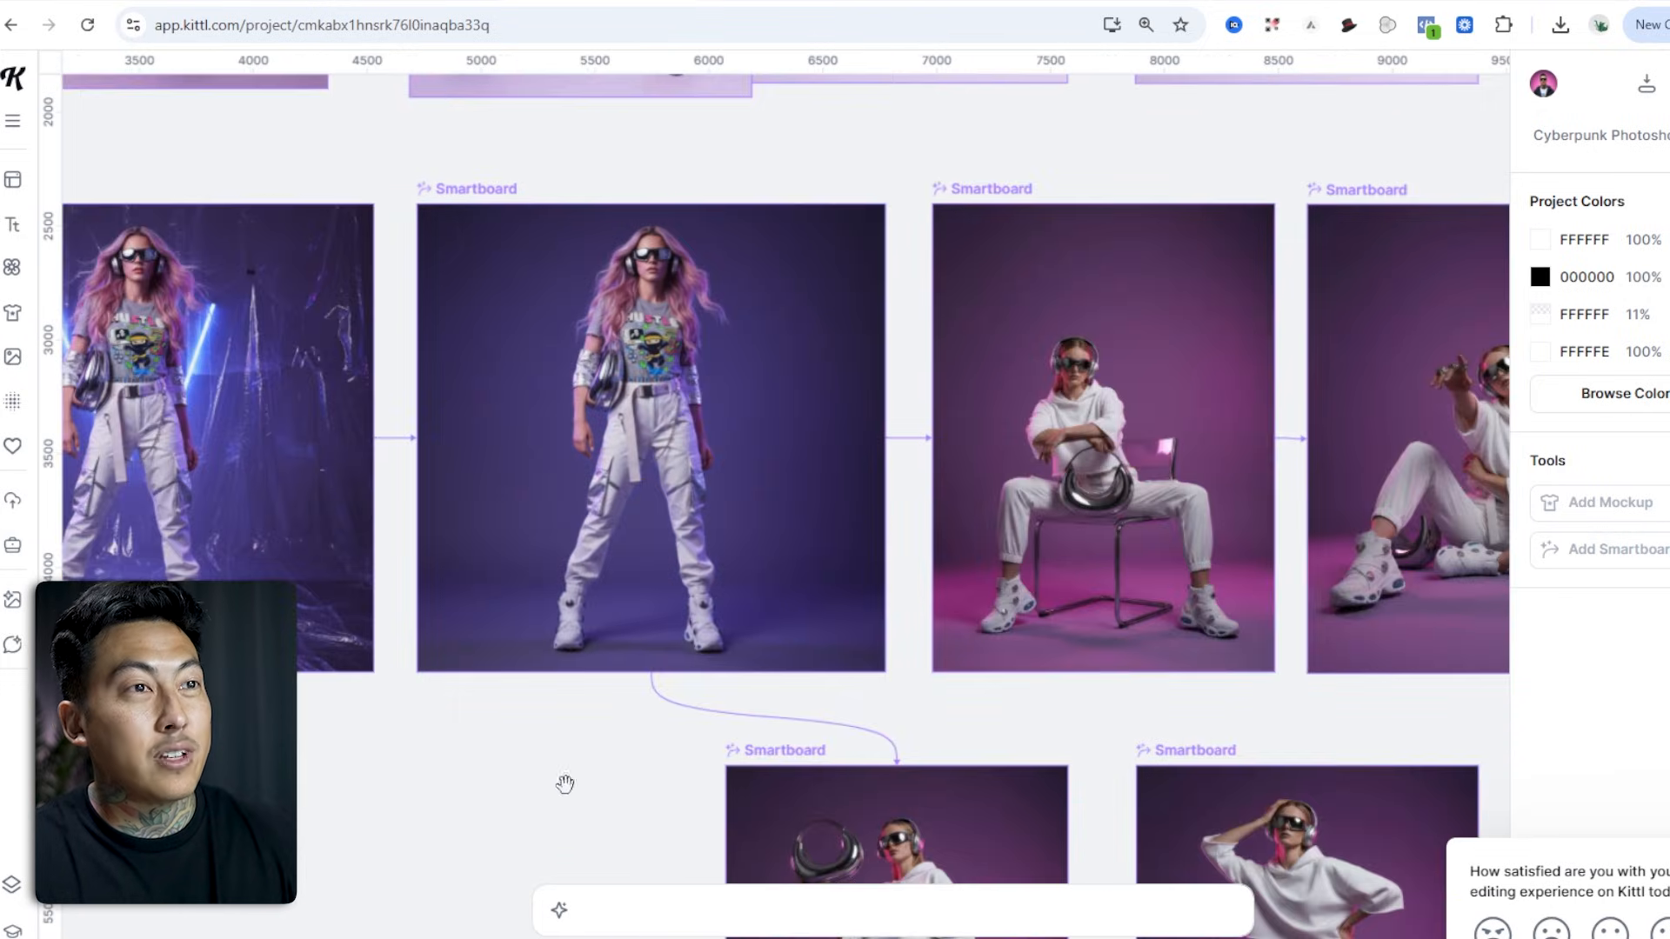
click(986, 186)
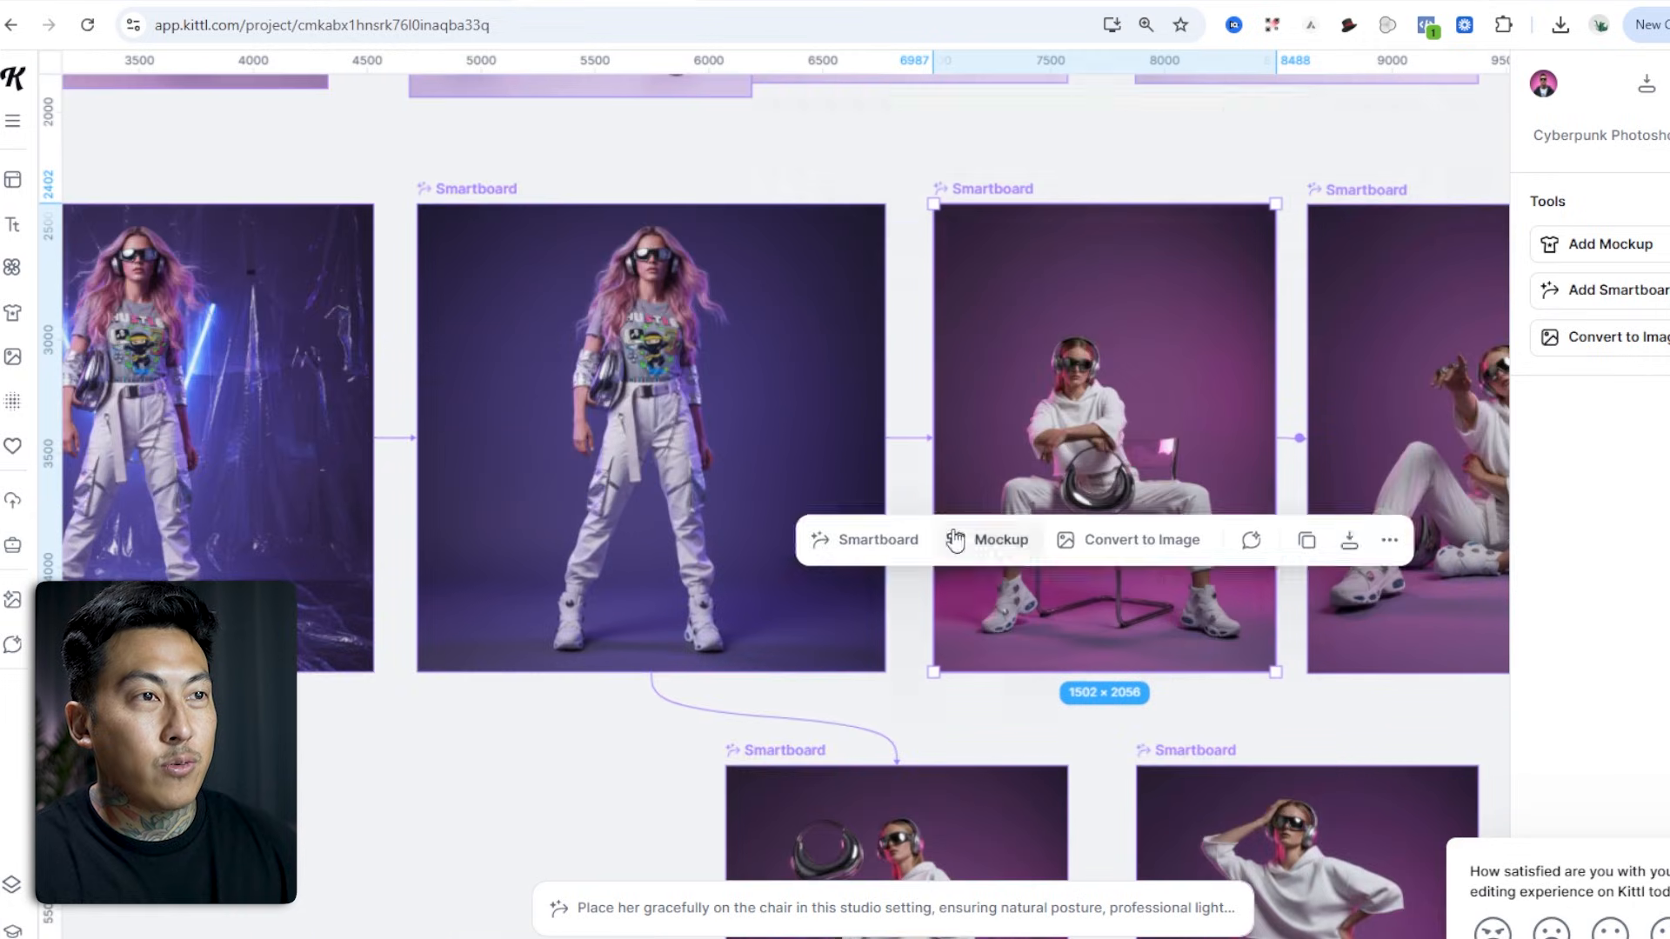
scroll(995, 361, up, 2)
key(Escape)
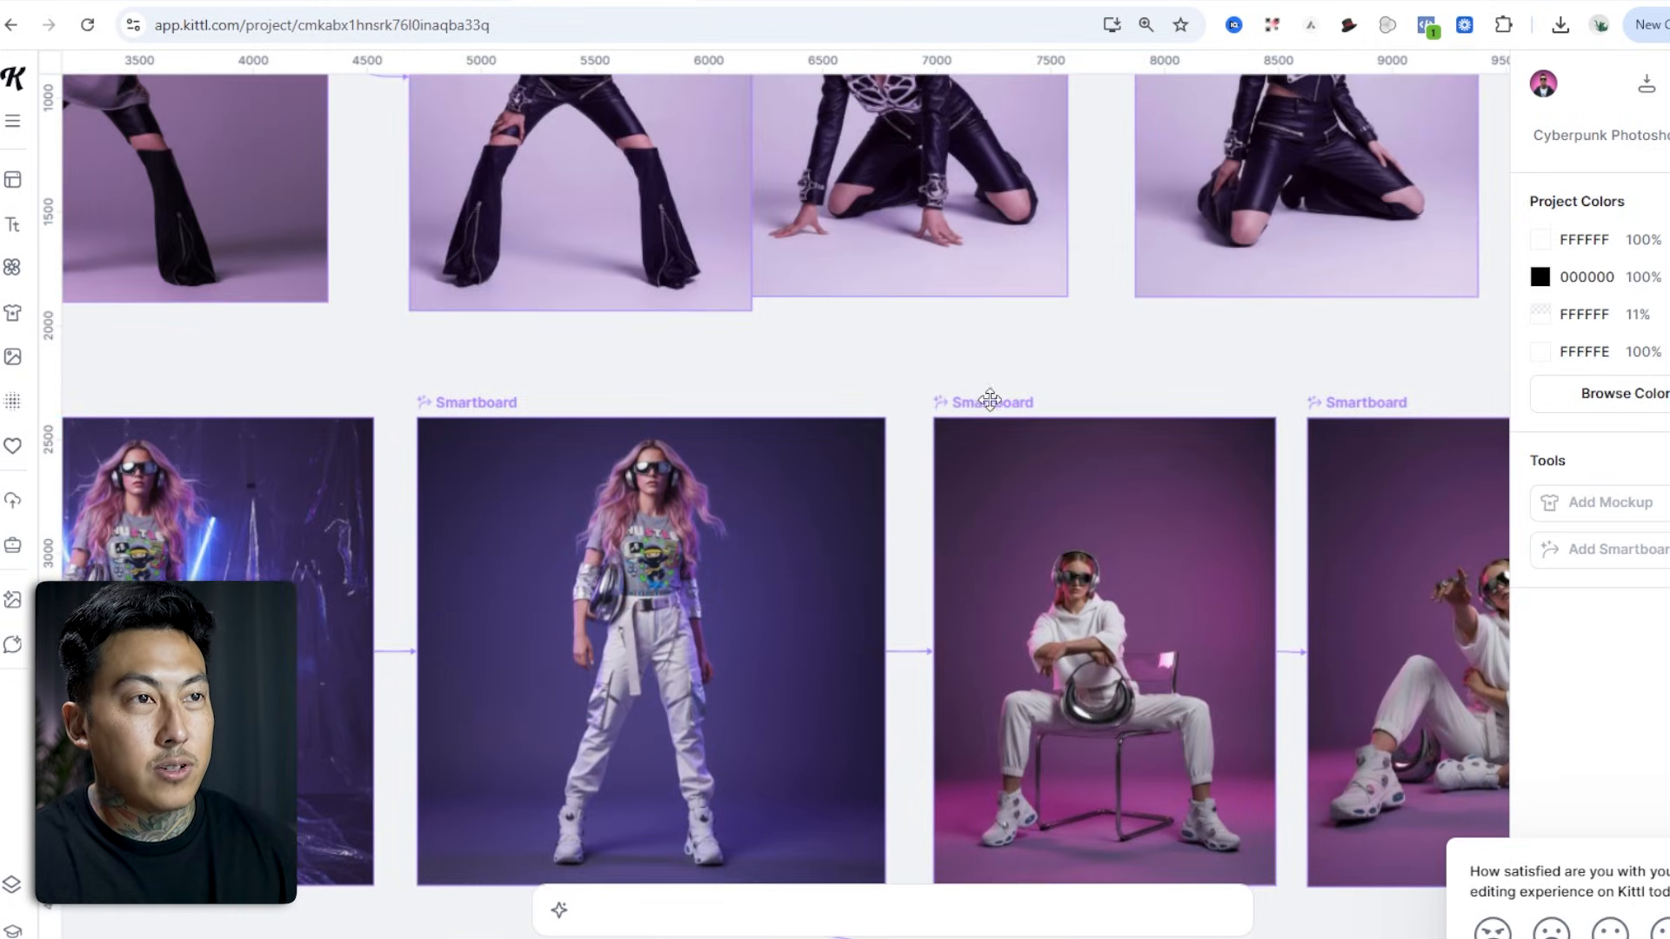
click(989, 400)
click(967, 911)
key(Return)
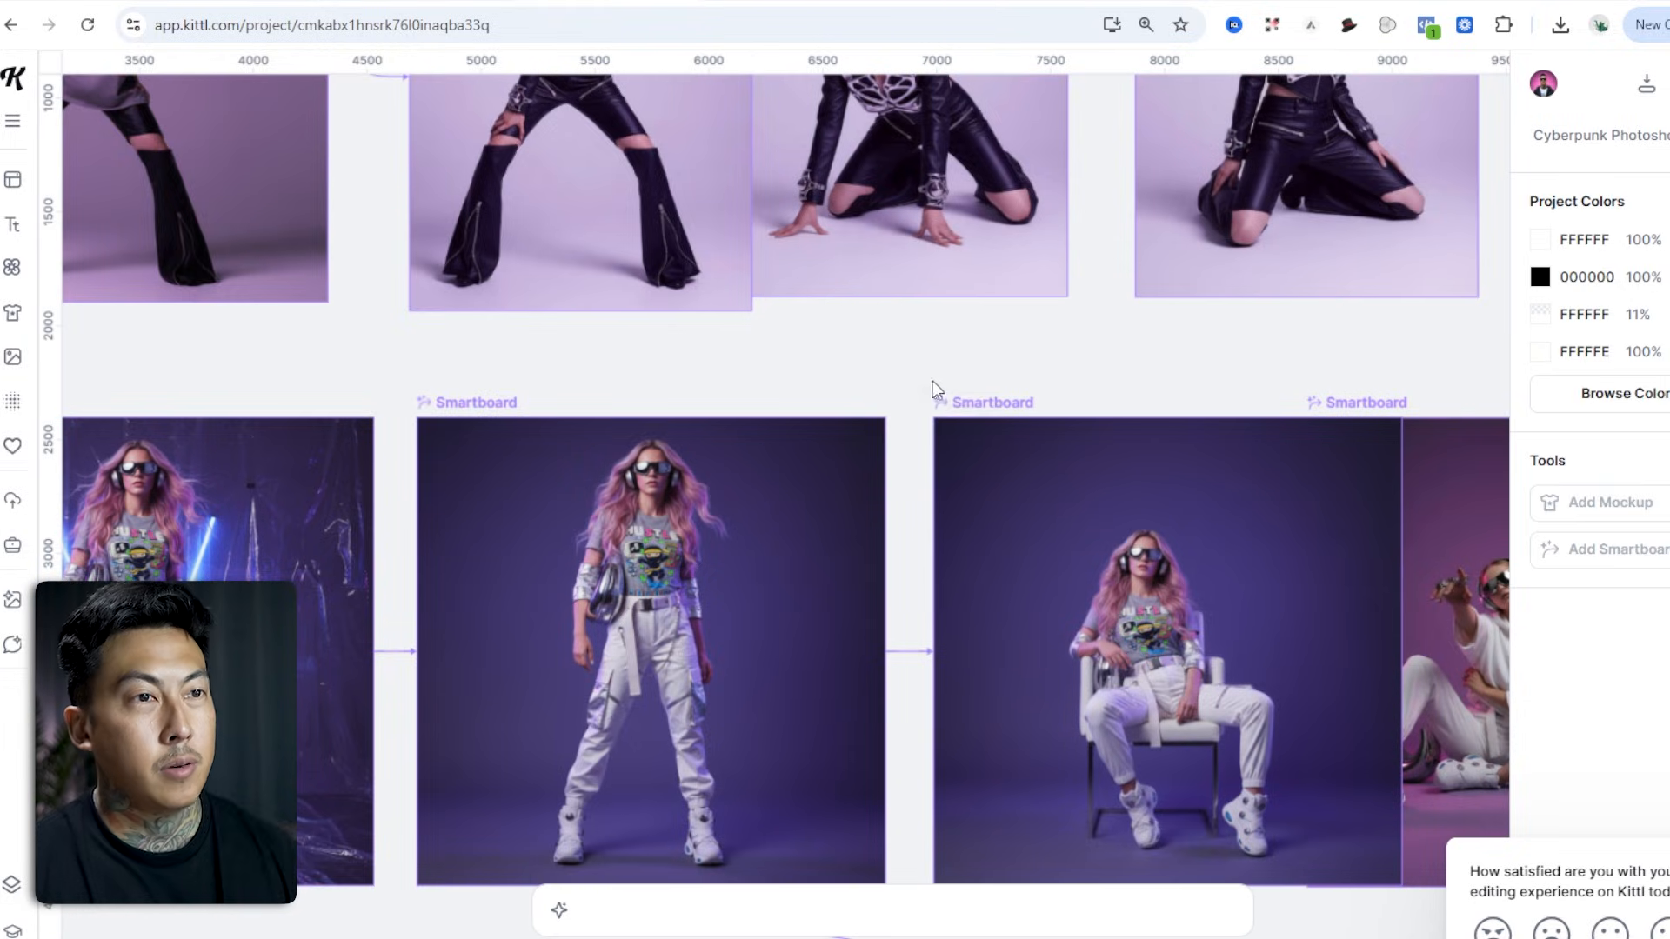
Look over the Concept 1 images and the ninja arcade artwork in the Kid-core Poster project.
scroll(1009, 416, down, 3)
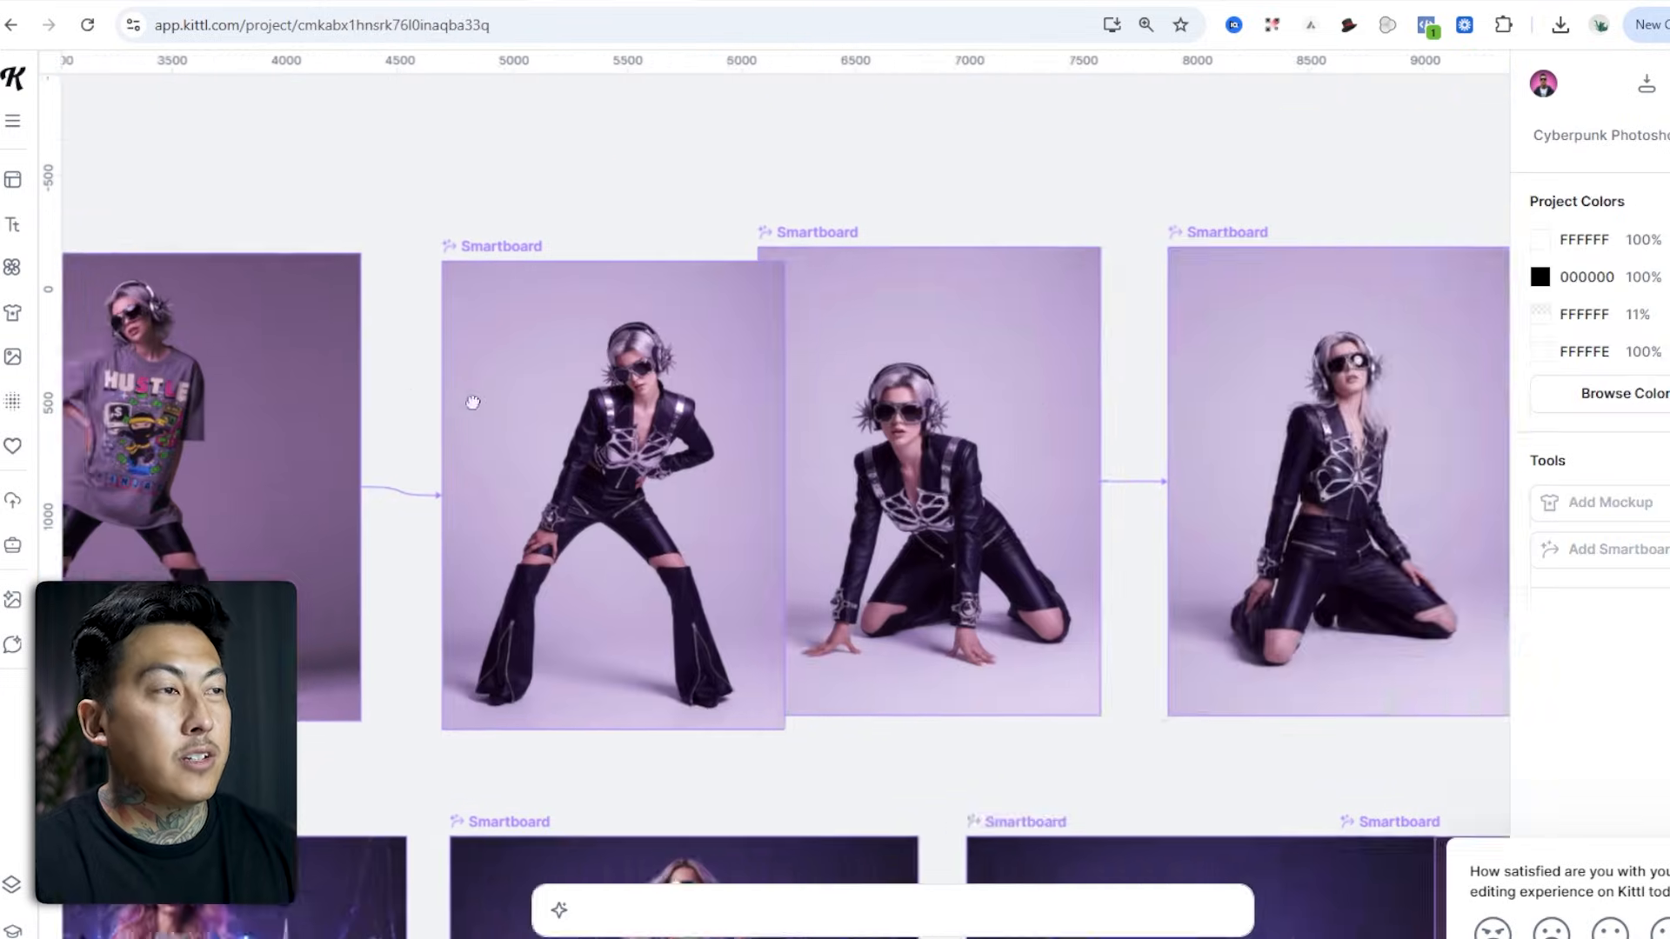
scroll(498, 574, up, 10)
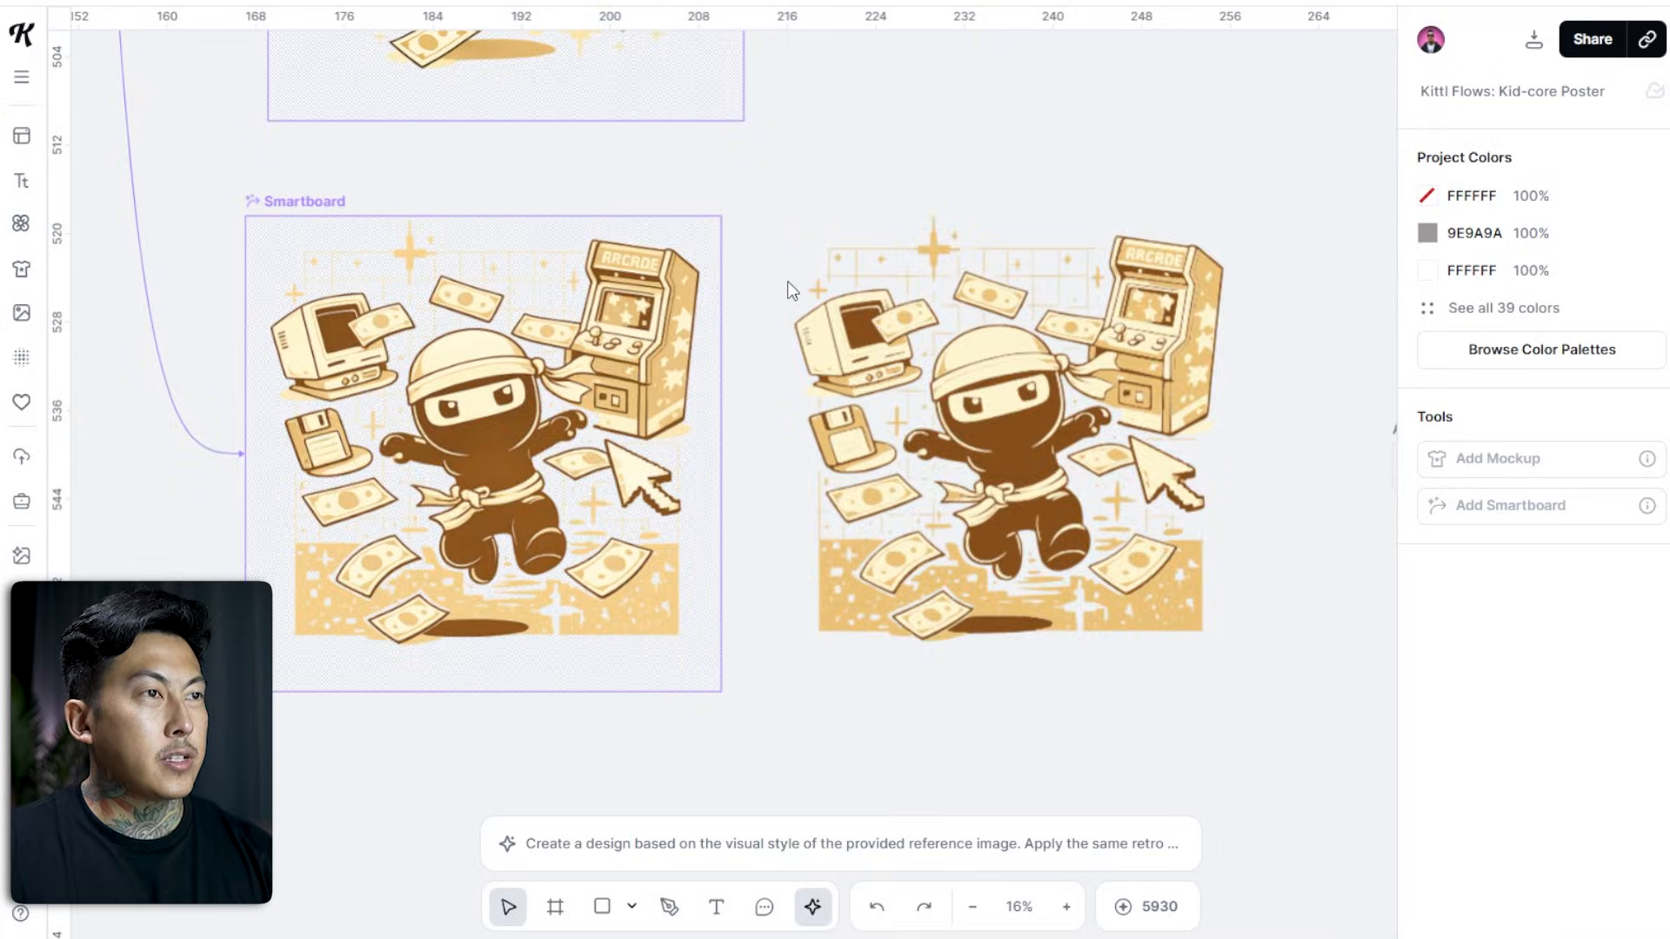
scroll(823, 291, down, 3)
scroll(812, 292, down, 3)
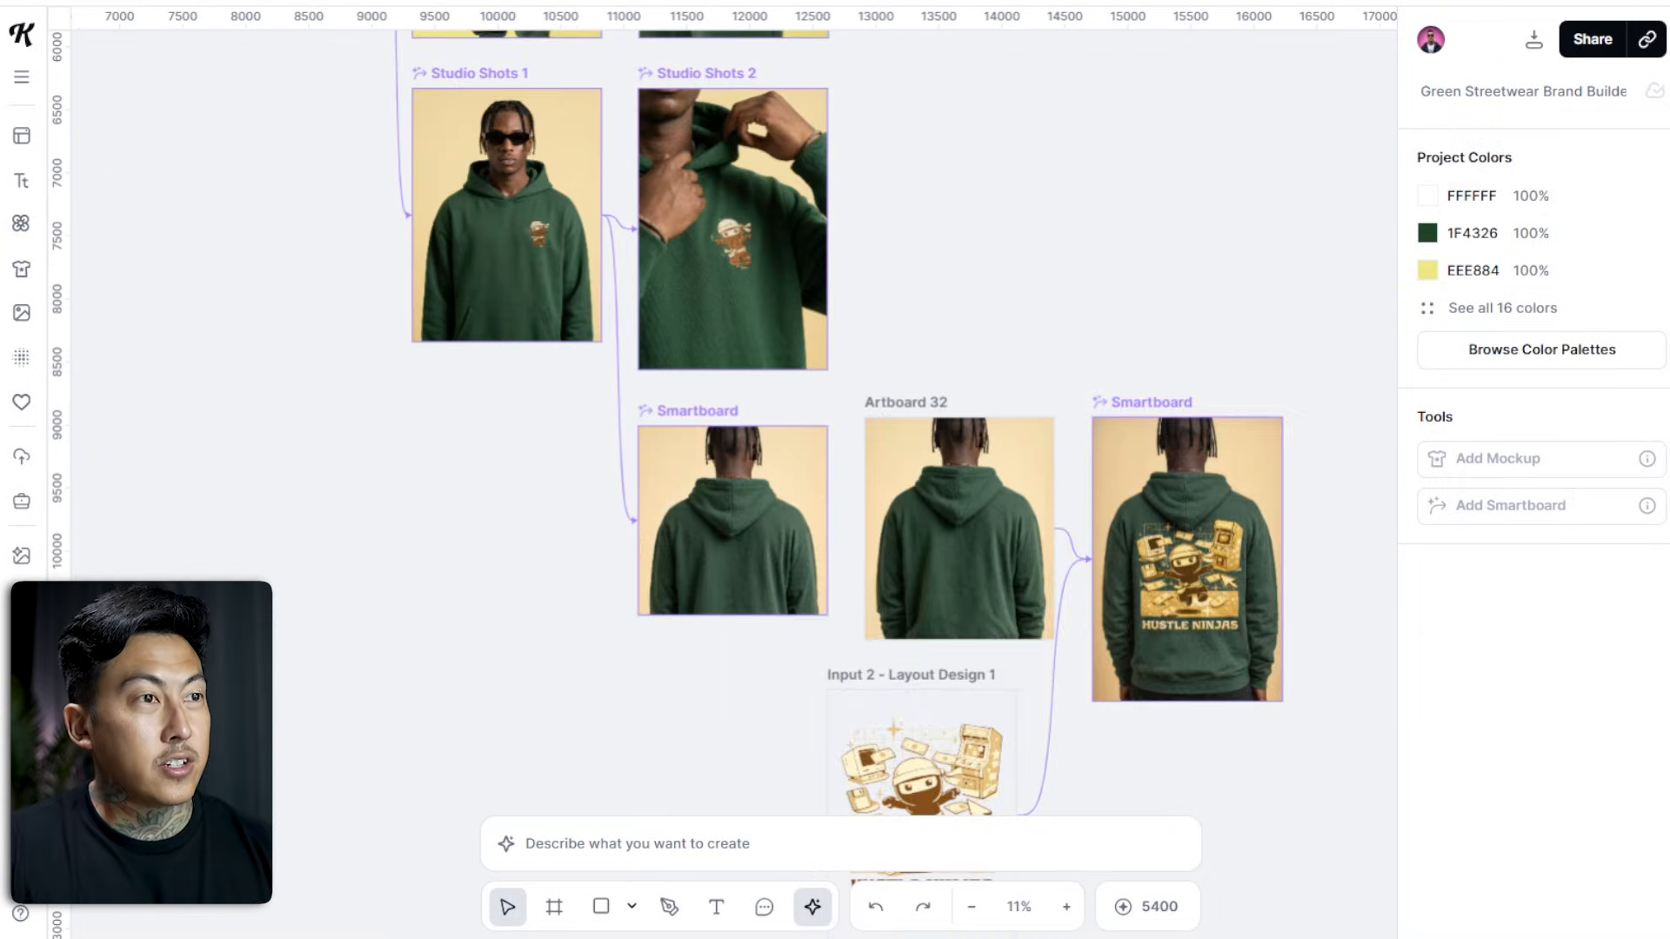
Examine the Green Streetwear Brand Builder's original logo flow and the prompt of its Studio Shots 1 smartboard.
scroll(481, 424, up, 10)
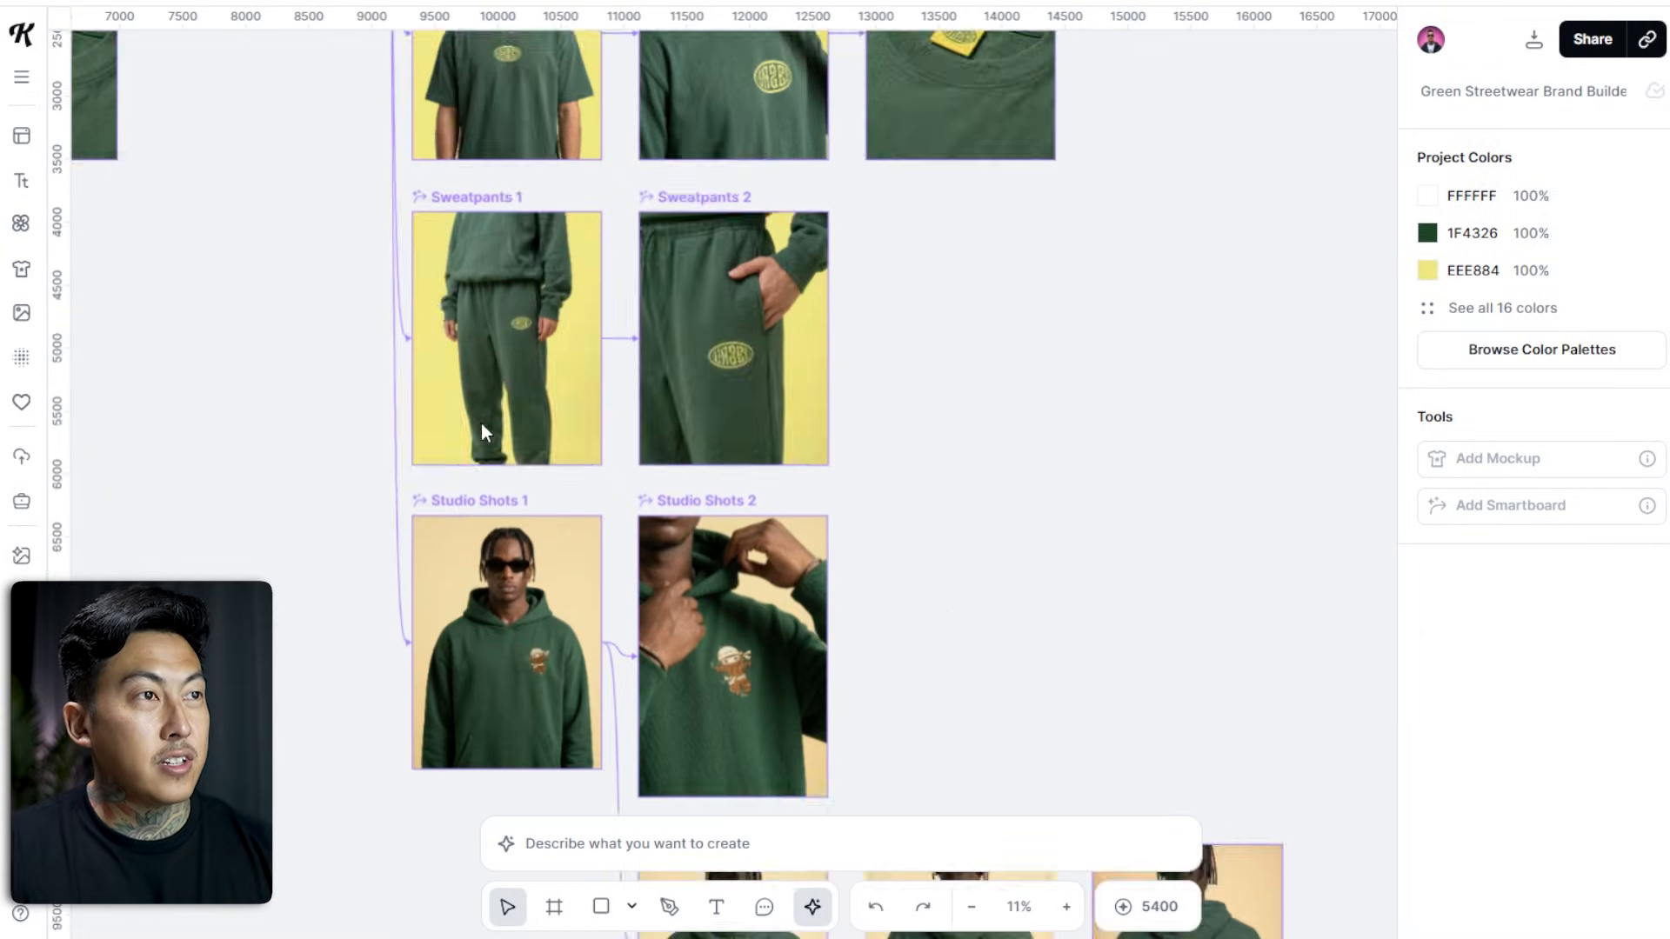
scroll(333, 567, left, 10)
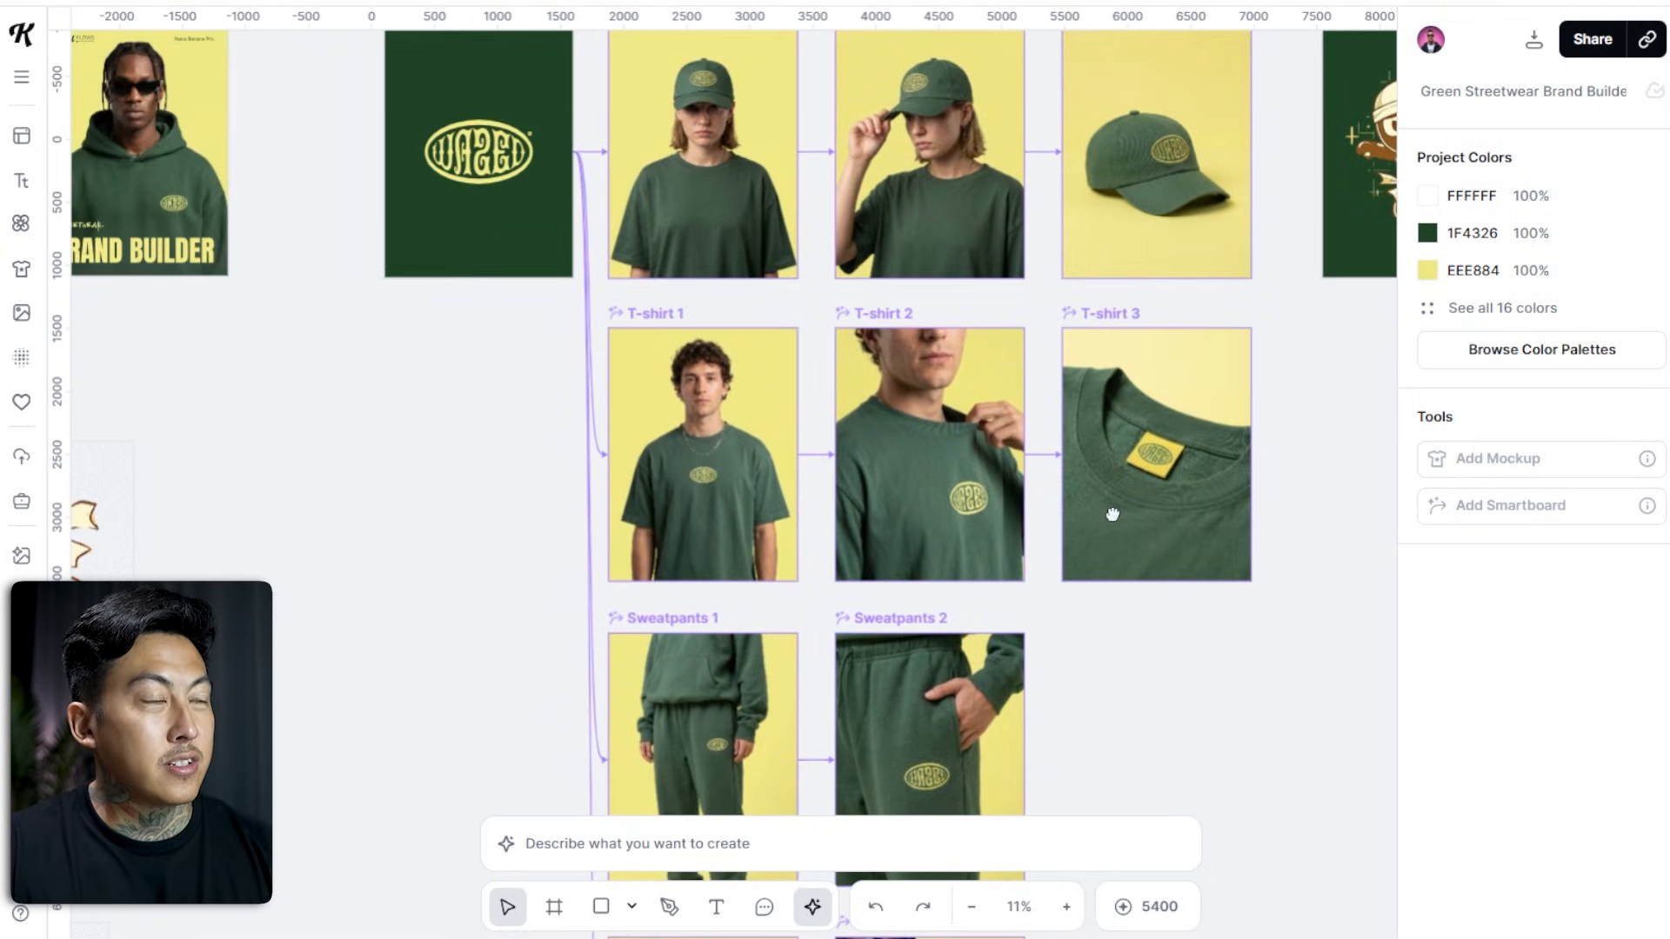
scroll(626, 387, down, 3)
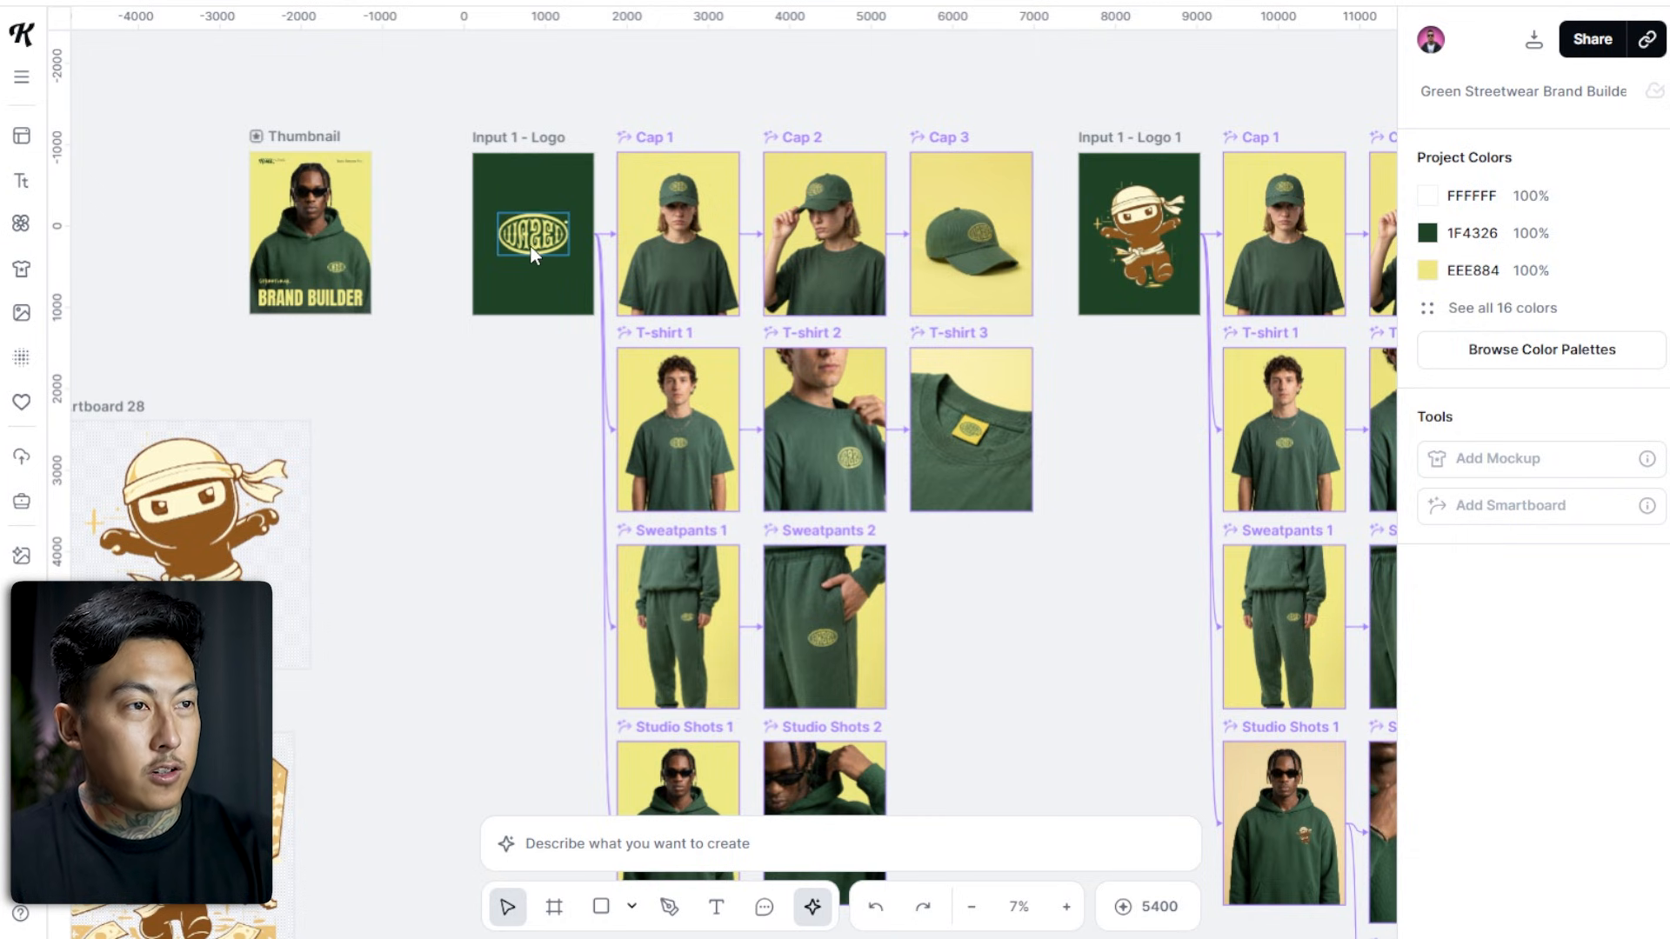
scroll(543, 261, down, 5)
click(678, 395)
click(857, 844)
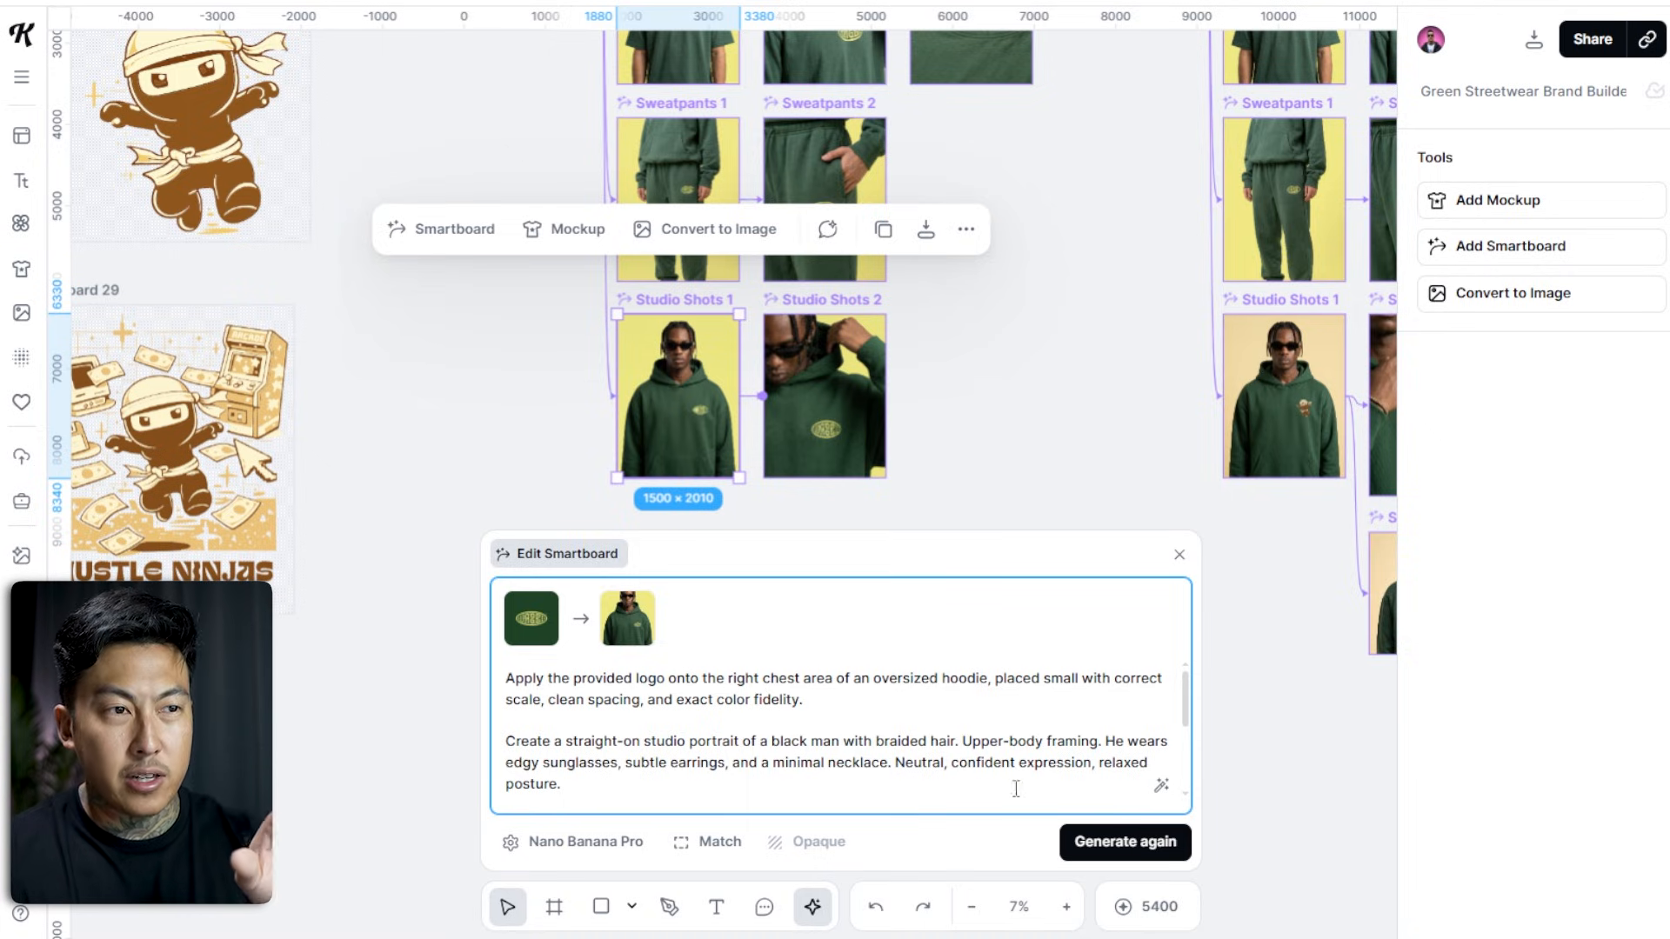
click(939, 432)
Examine the ninja-logo copy of the streetwear flow and the color wording in its Studio Shots 1 prompt.
scroll(878, 383, right, 5)
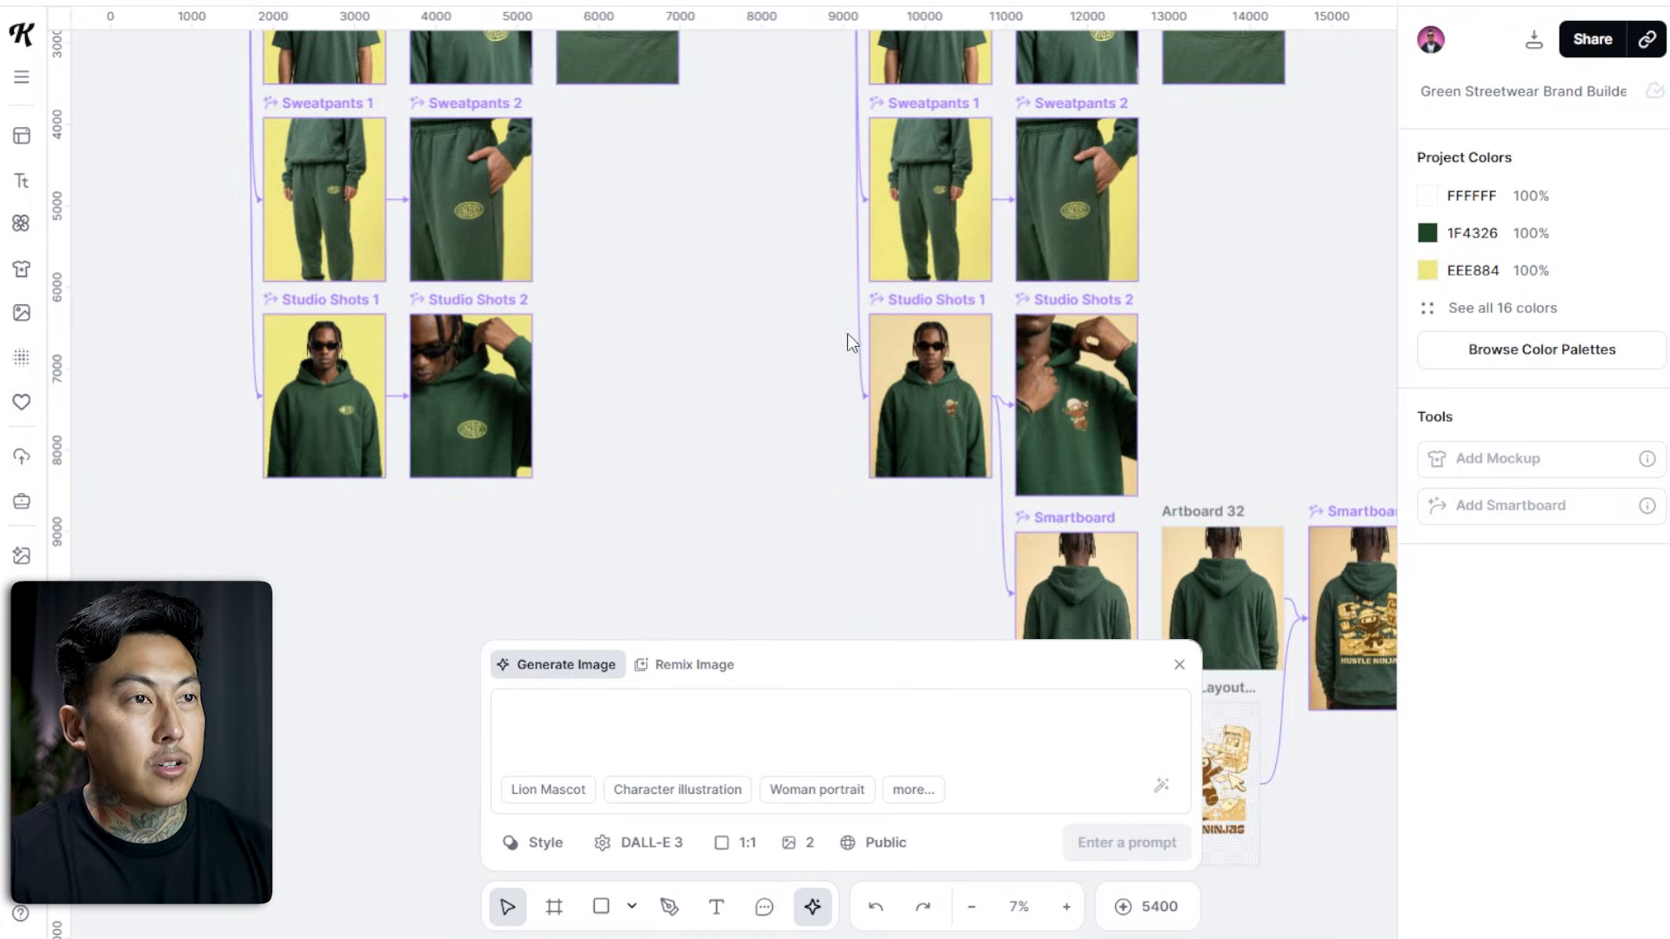
scroll(878, 382, up, 5)
scroll(878, 383, right, 5)
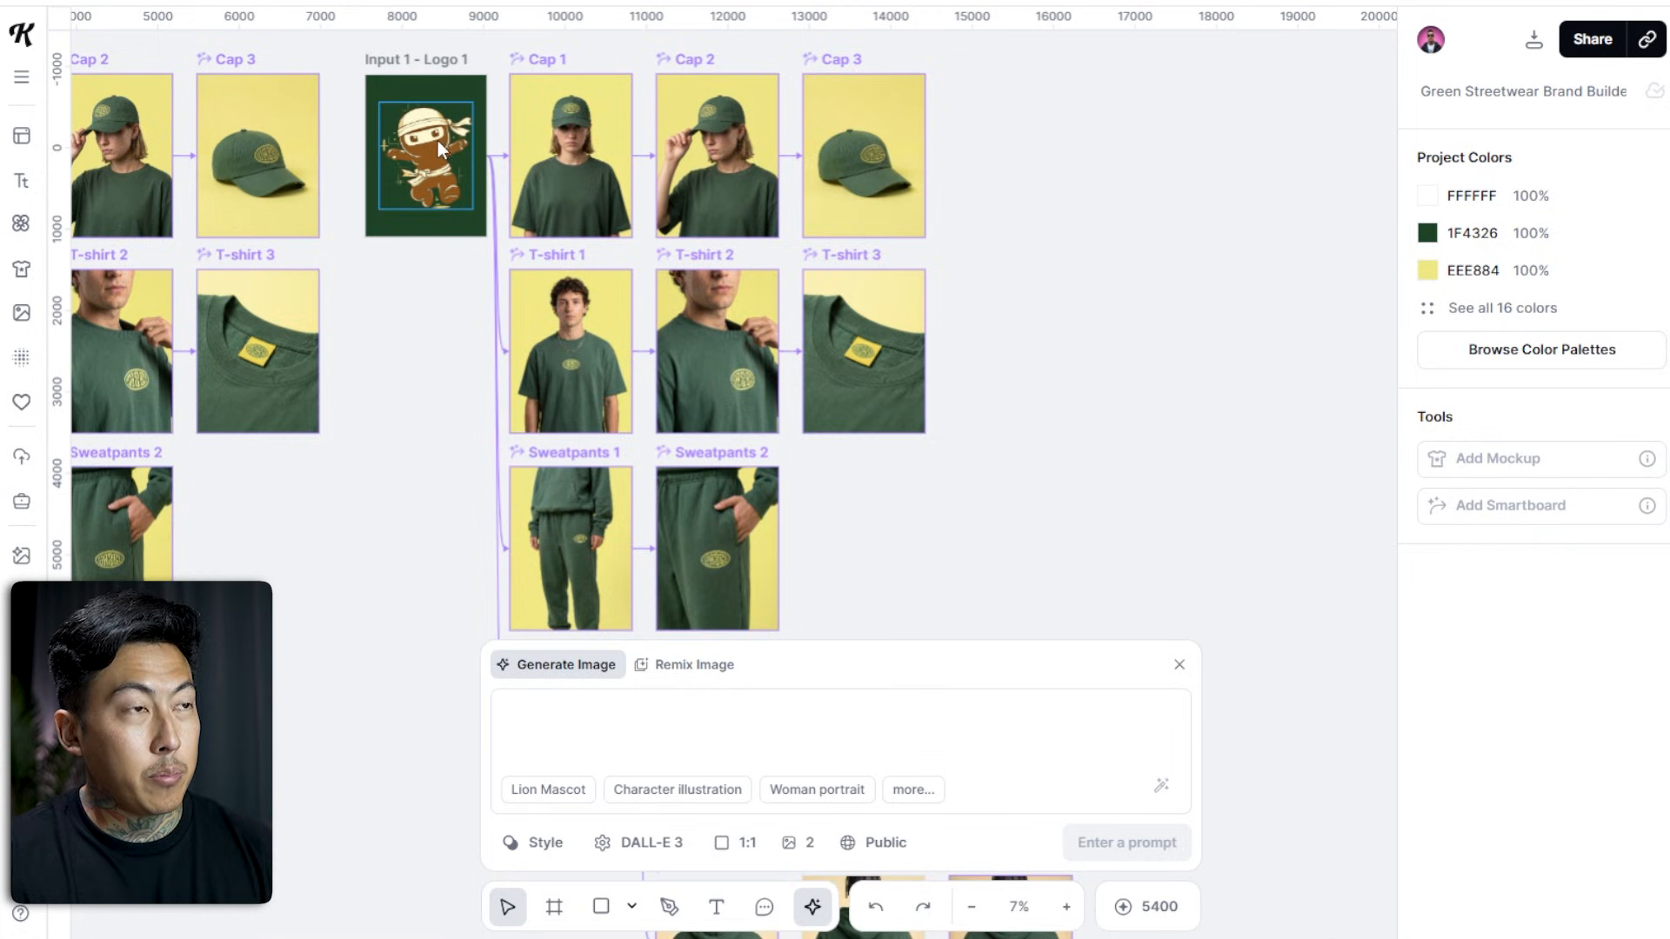
scroll(437, 174, down, 5)
click(576, 242)
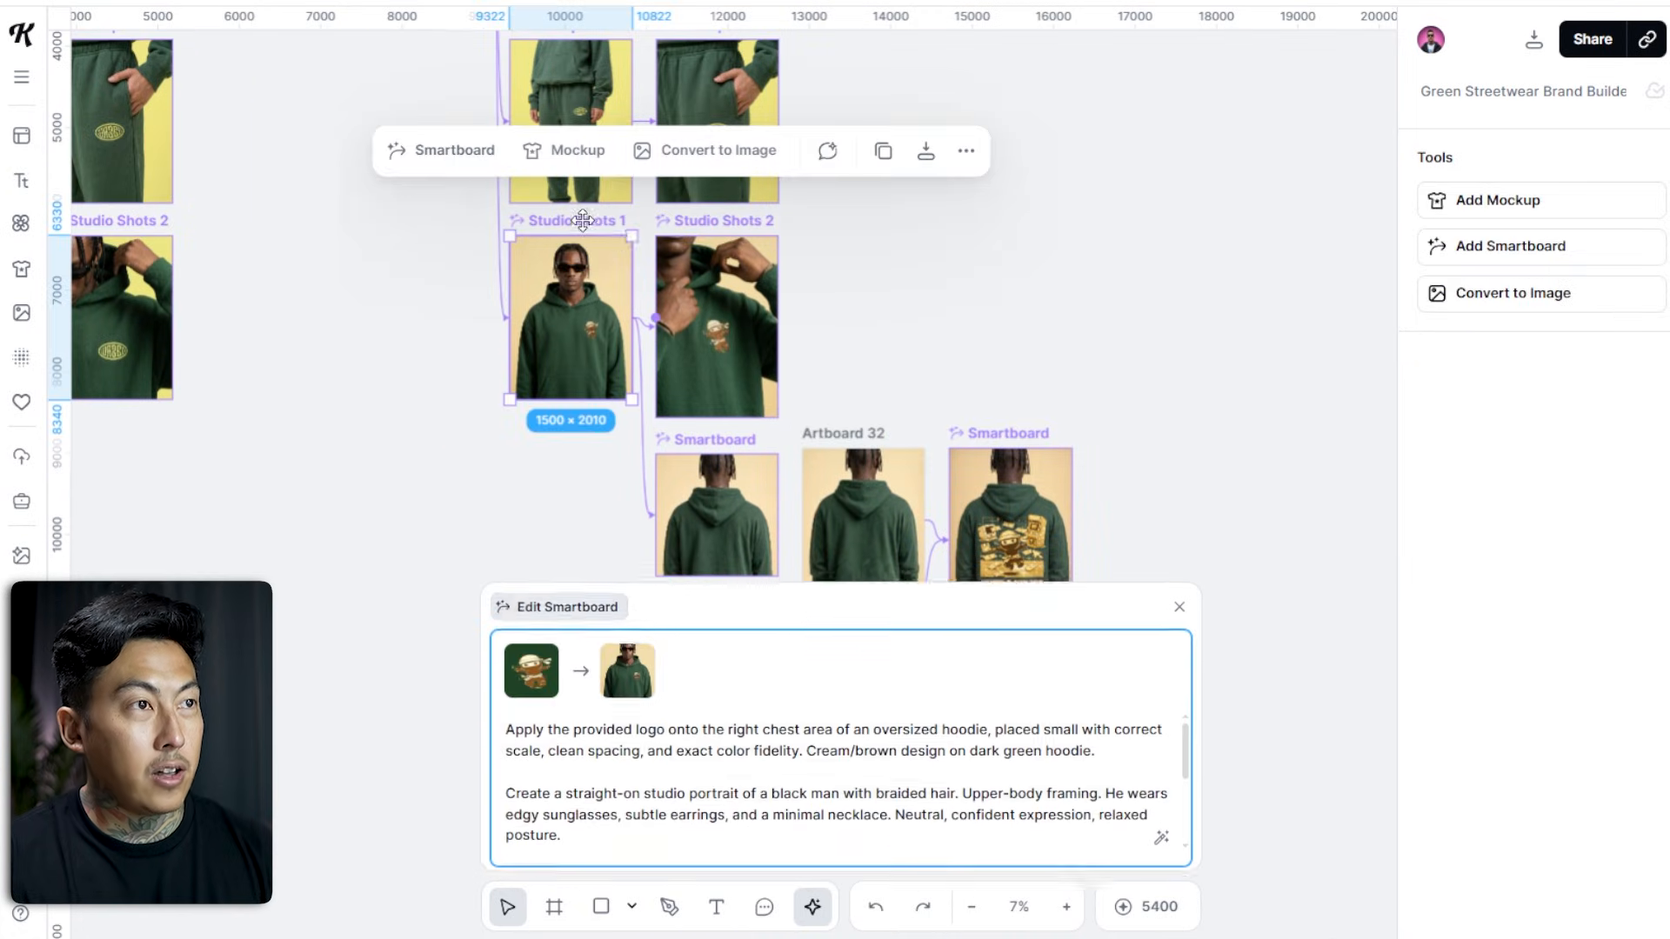
drag(817, 701, 1143, 693)
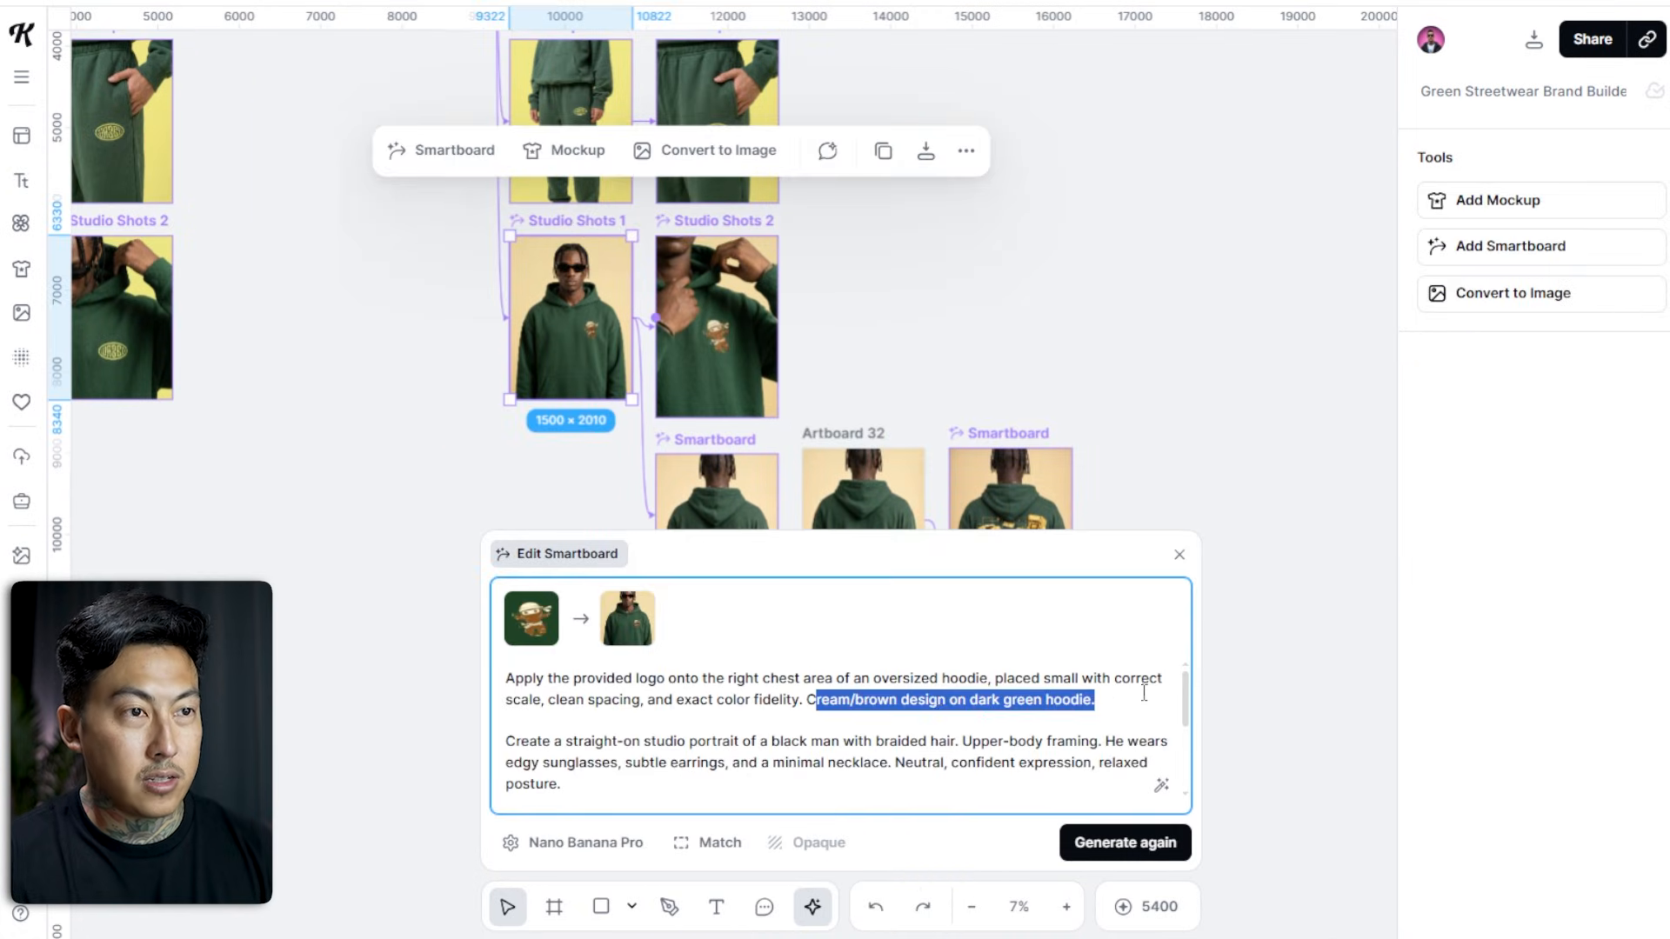
click(1019, 383)
Inspect the ninja hoodie images in Studio Shots 1 and 2 up close and read the Studio Shots 2 prompt.
scroll(551, 336, up, 3)
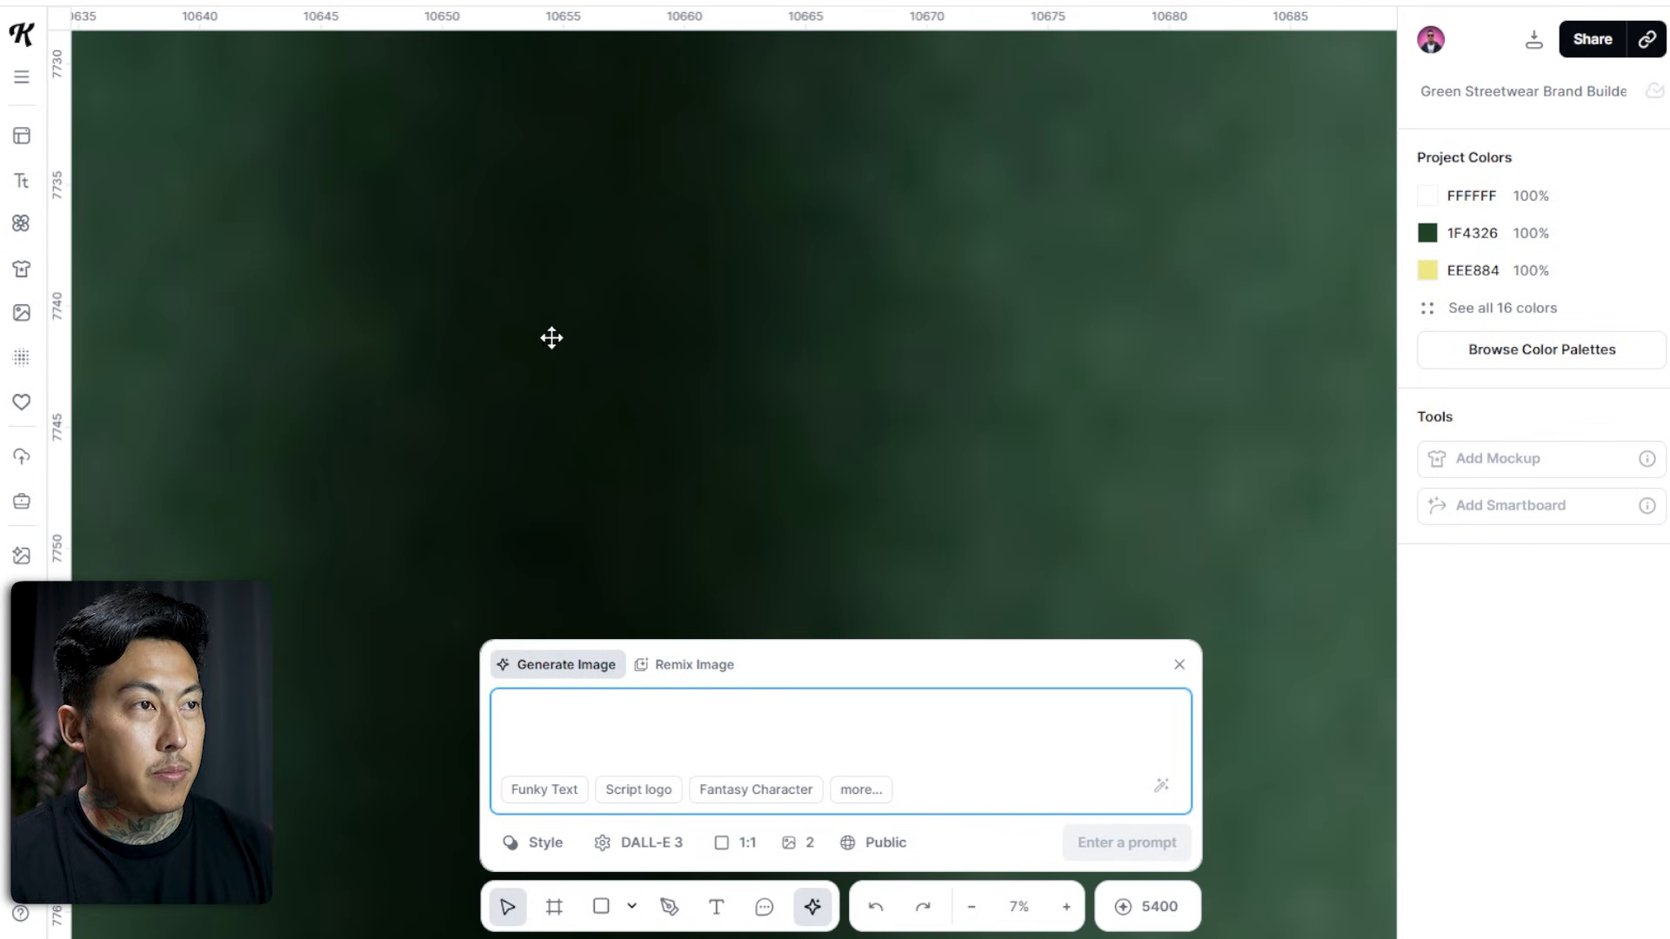
scroll(477, 427, up, 2)
scroll(503, 420, up, 5)
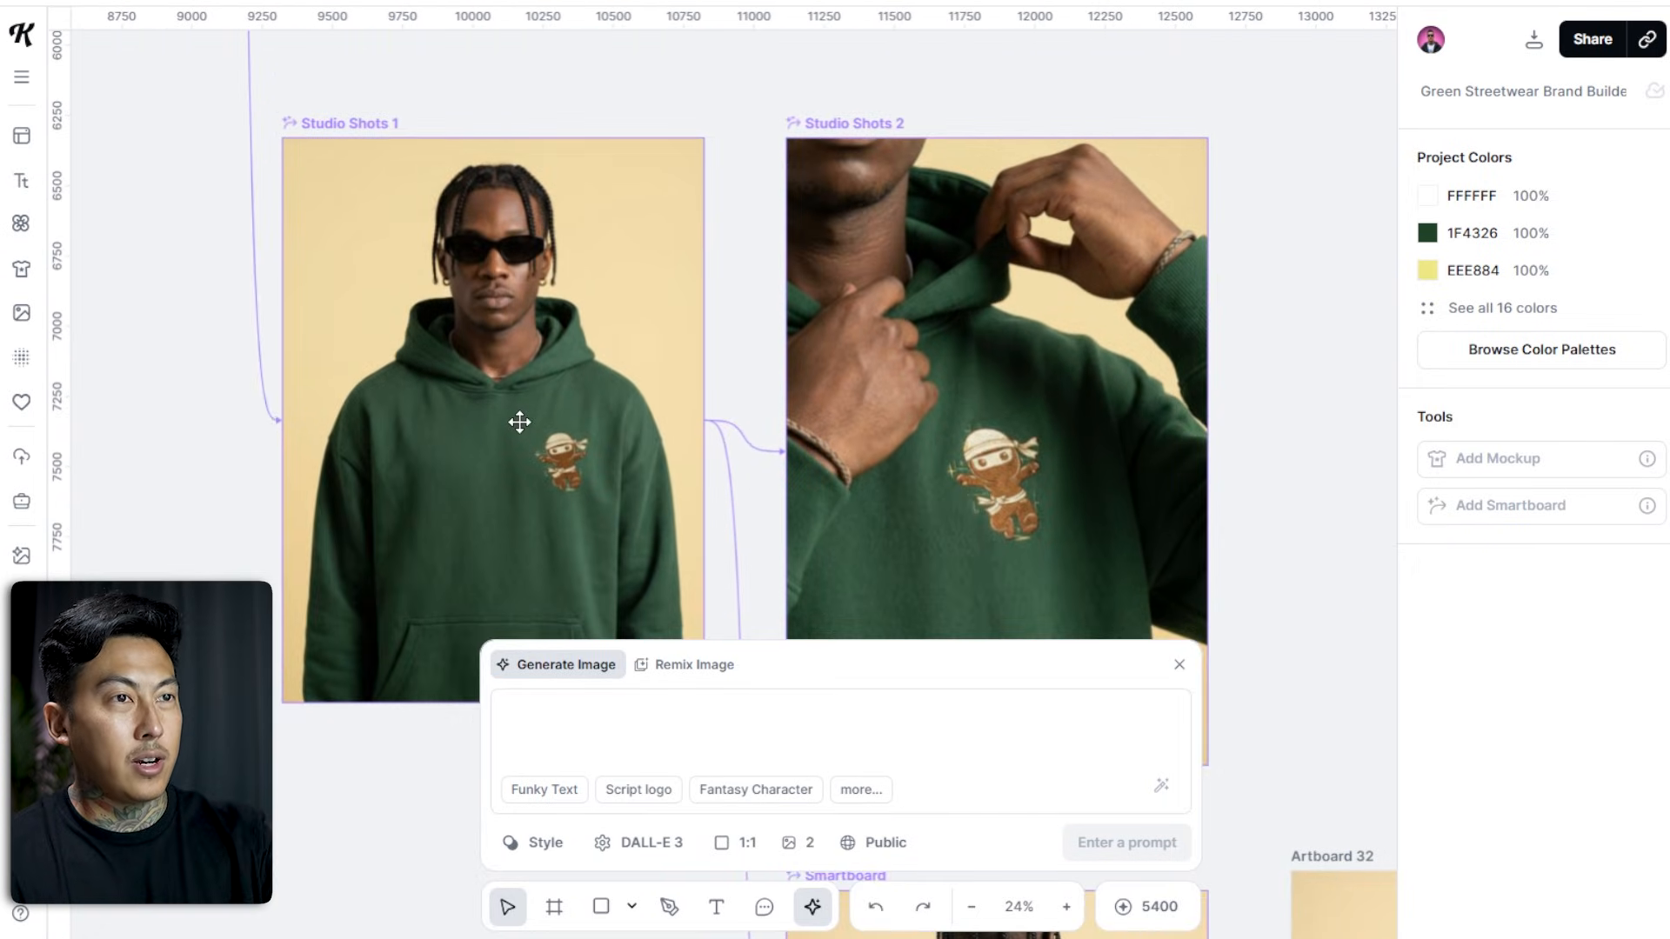
click(873, 126)
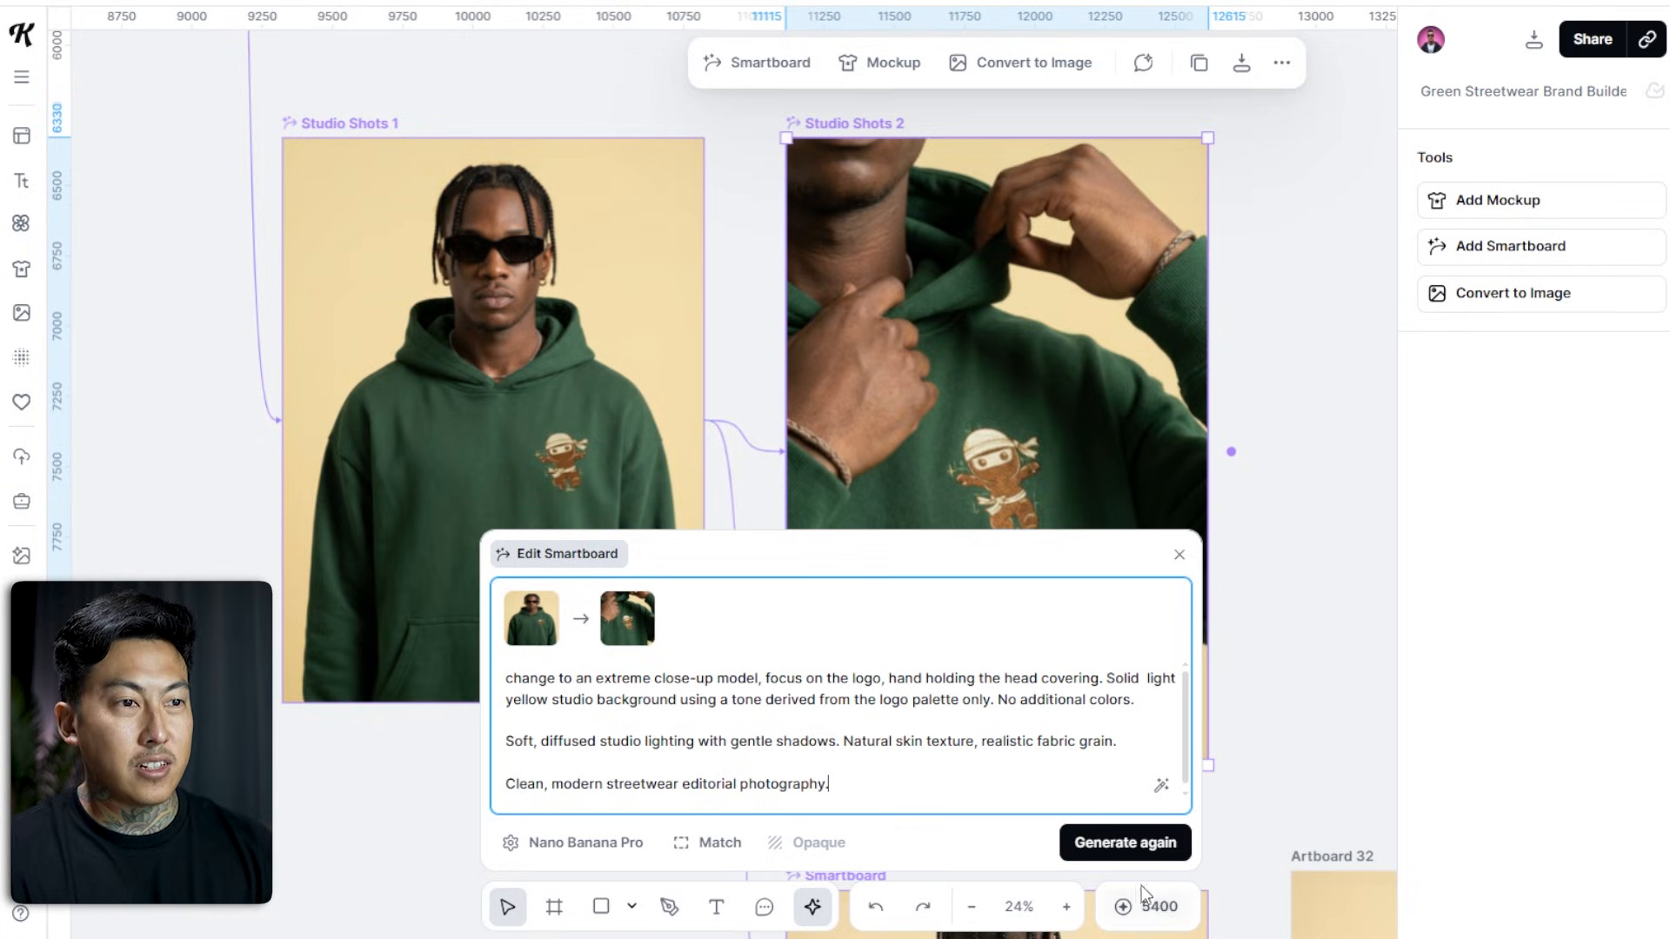
click(1294, 624)
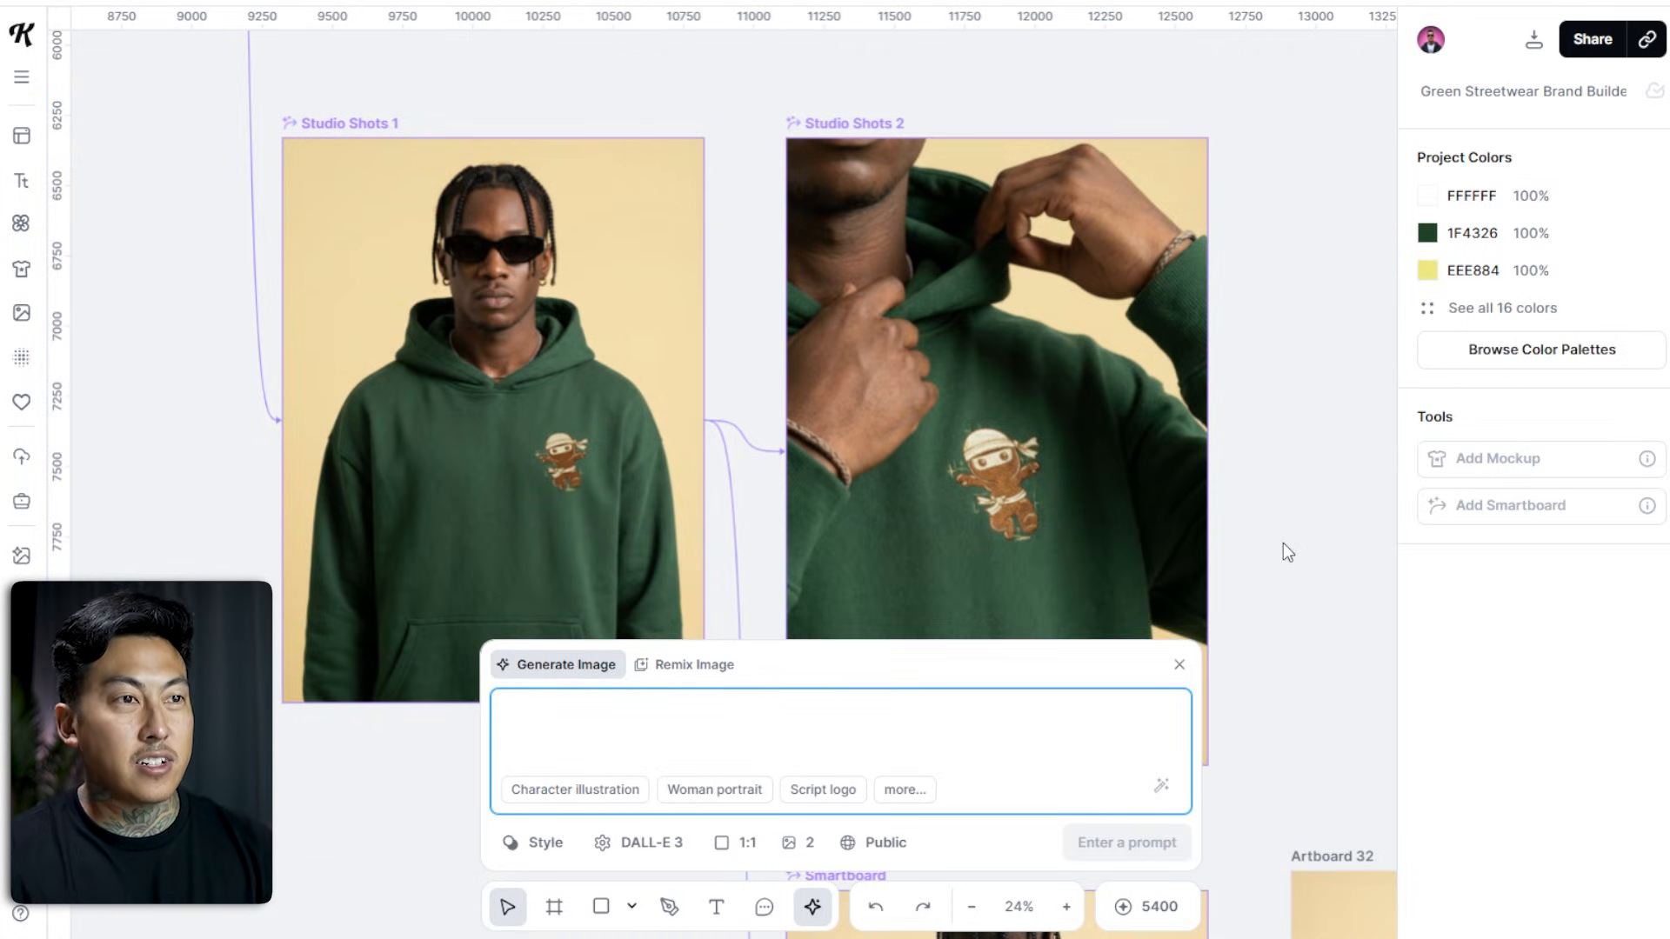
drag(1280, 541, 1074, 335)
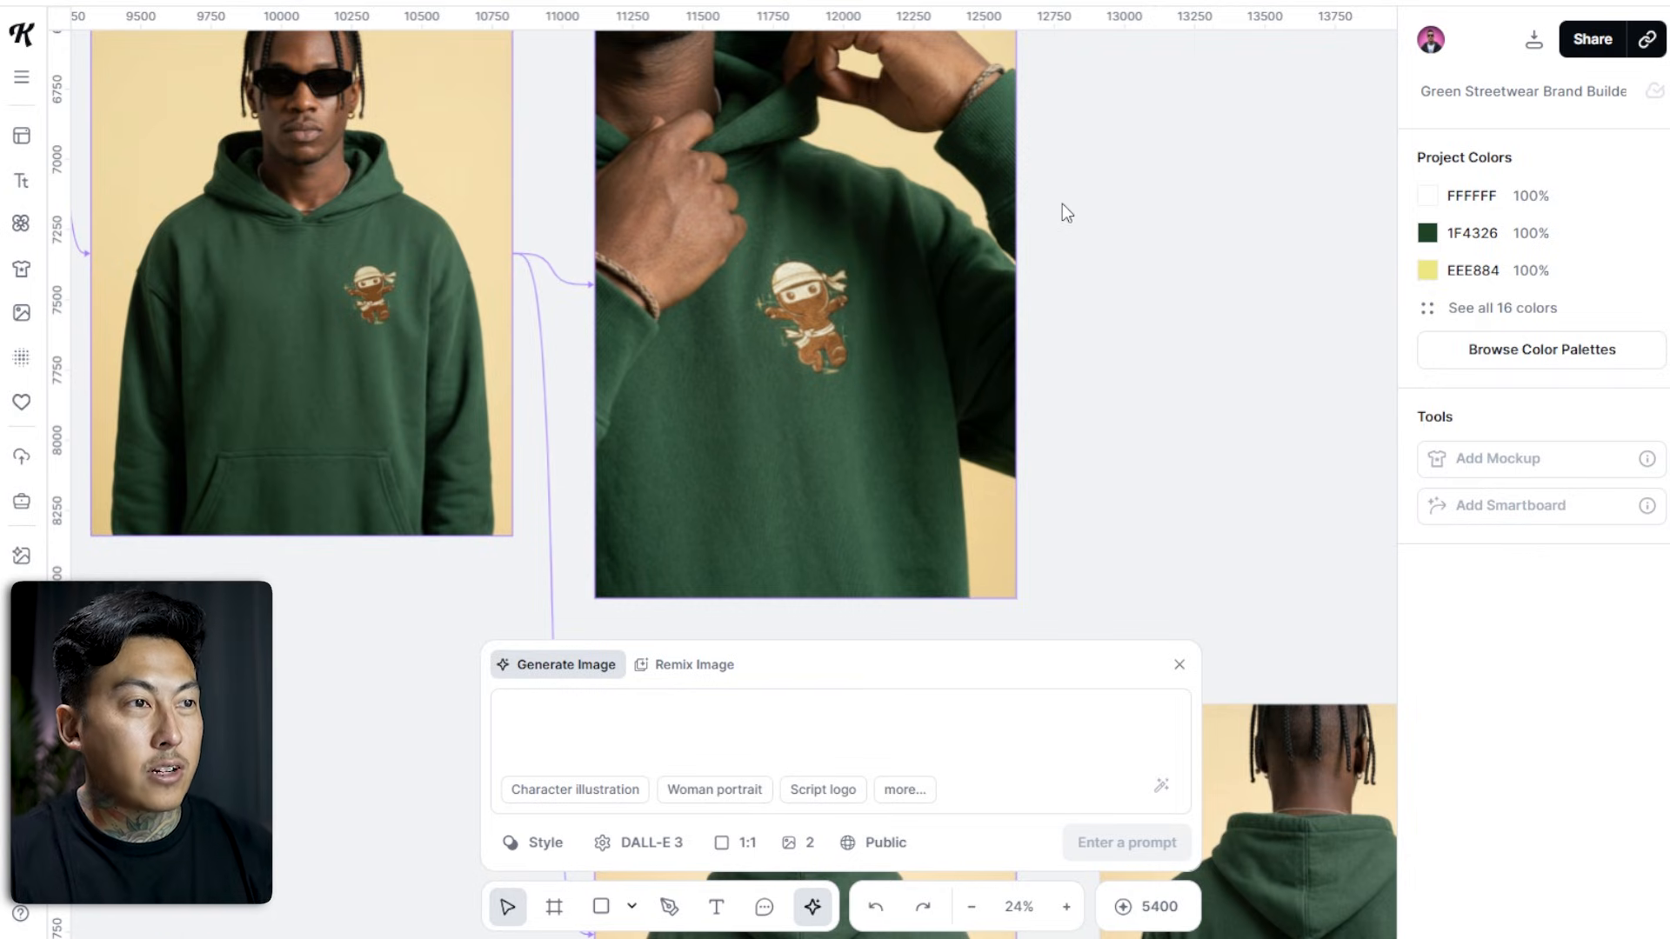
scroll(1043, 217, down, 10)
scroll(774, 218, up, 10)
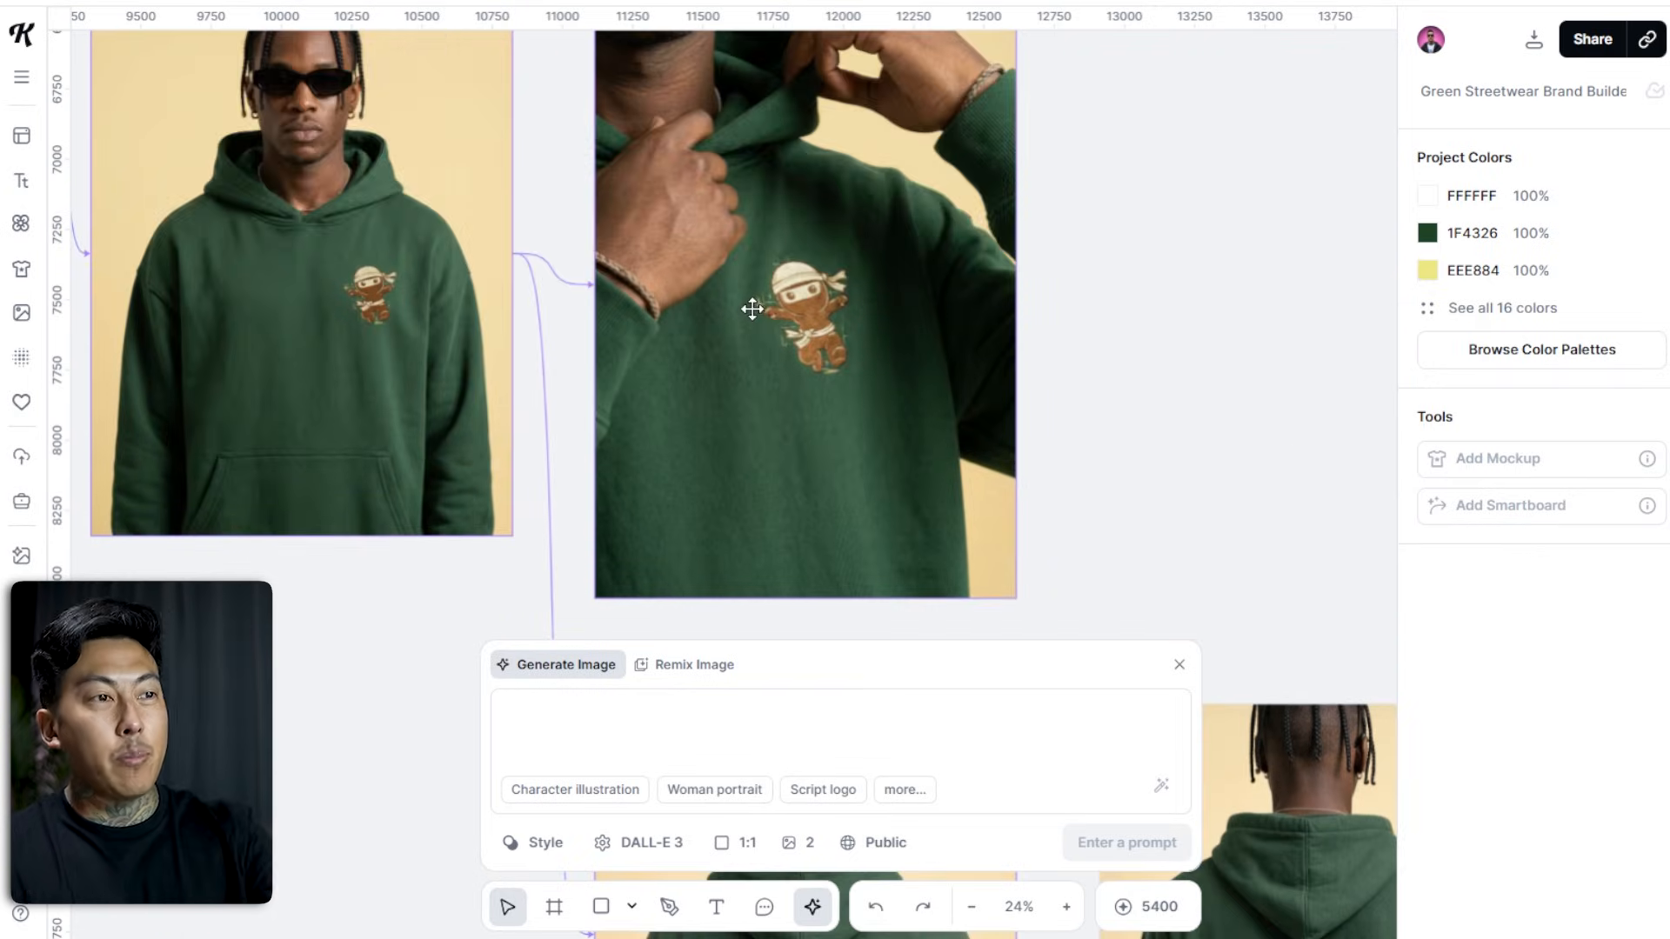
Review the back-view hoodie smartboard's prompt and follow its flow through Artboard 32 to the Hustle Ninjas back print.
scroll(752, 308, down, 3)
click(673, 492)
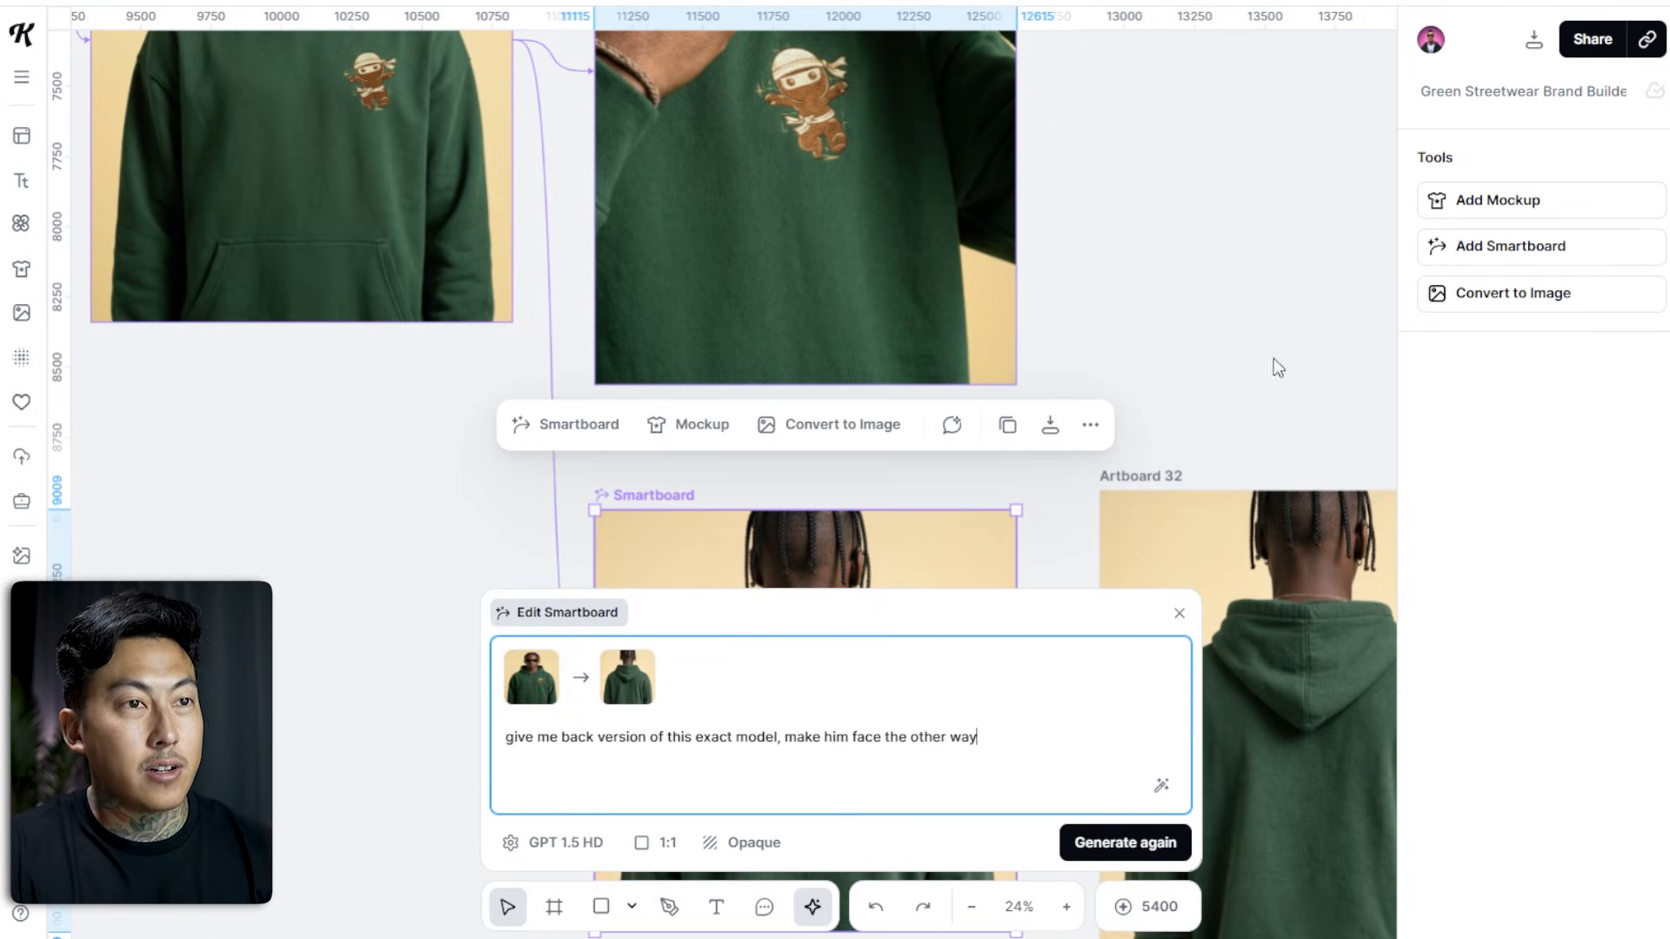
drag(1221, 397, 869, 180)
scroll(1185, 458, down, 4)
scroll(1185, 459, right, 3)
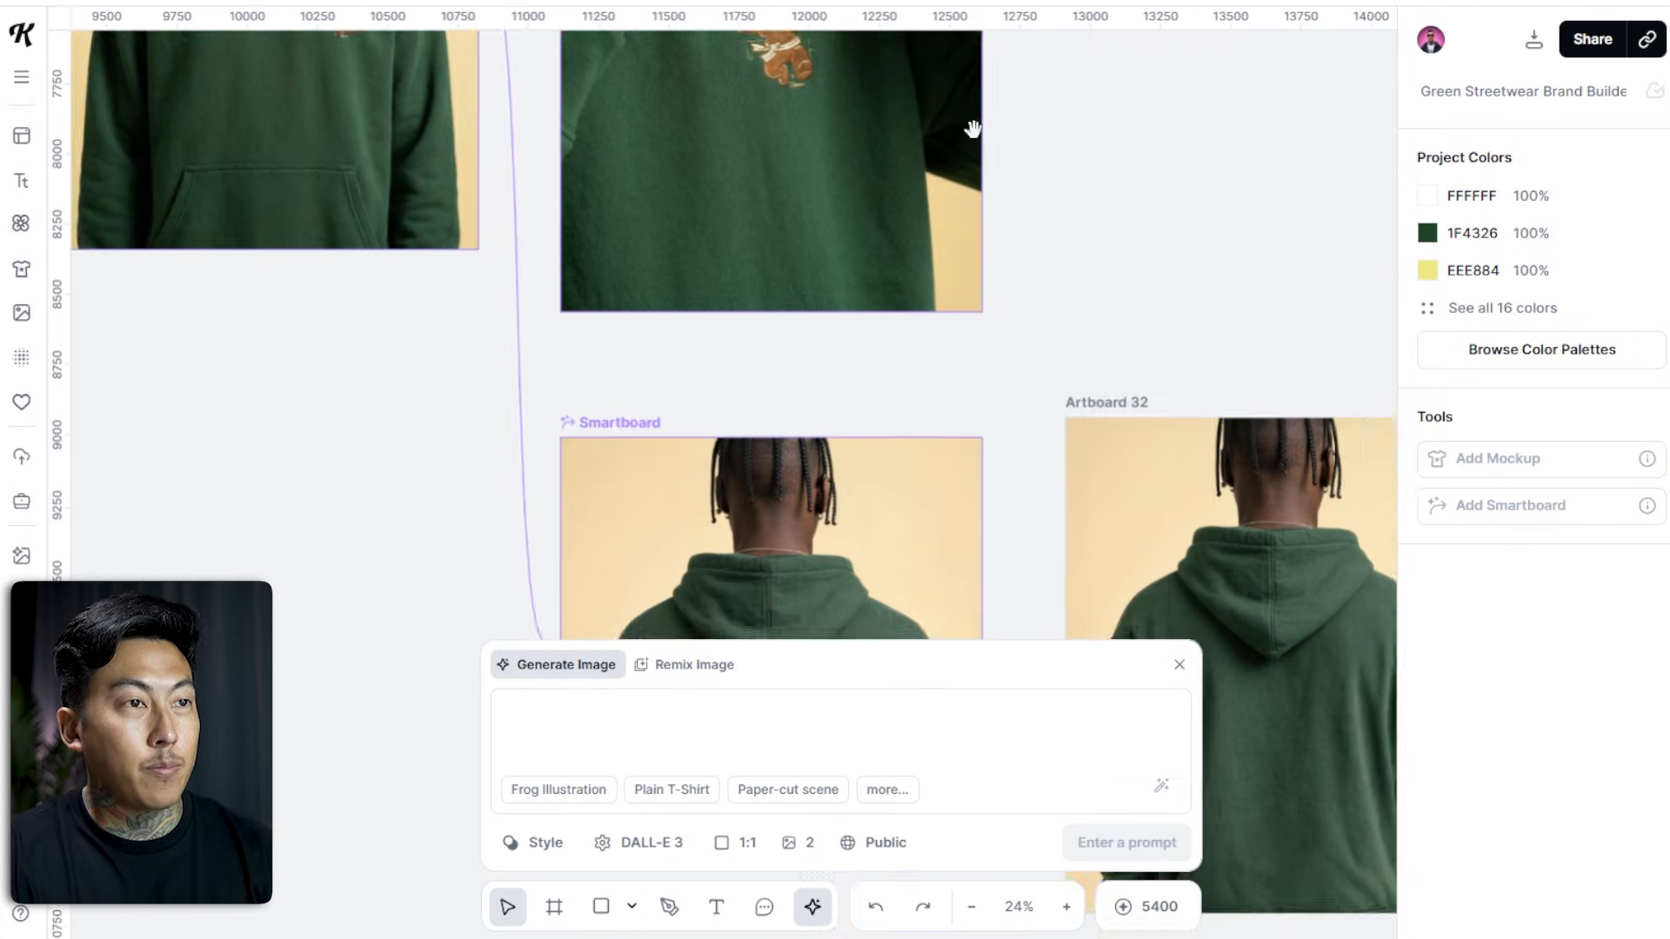
scroll(1189, 463, right, 8)
scroll(1189, 463, down, 2)
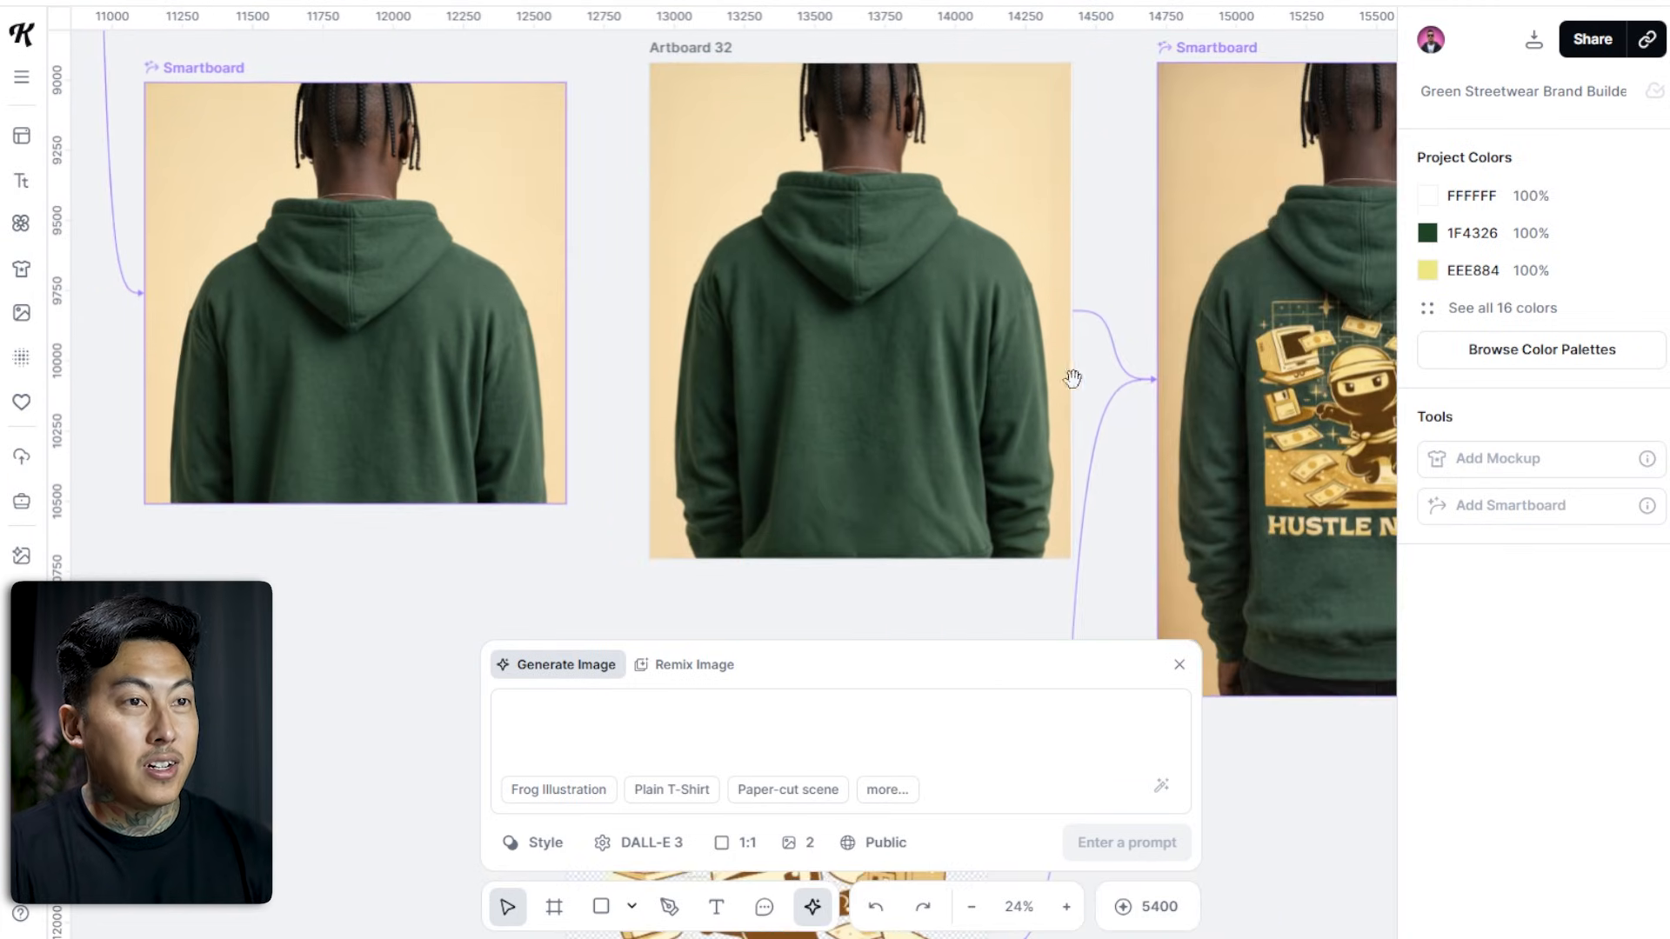
scroll(995, 383, down, 3)
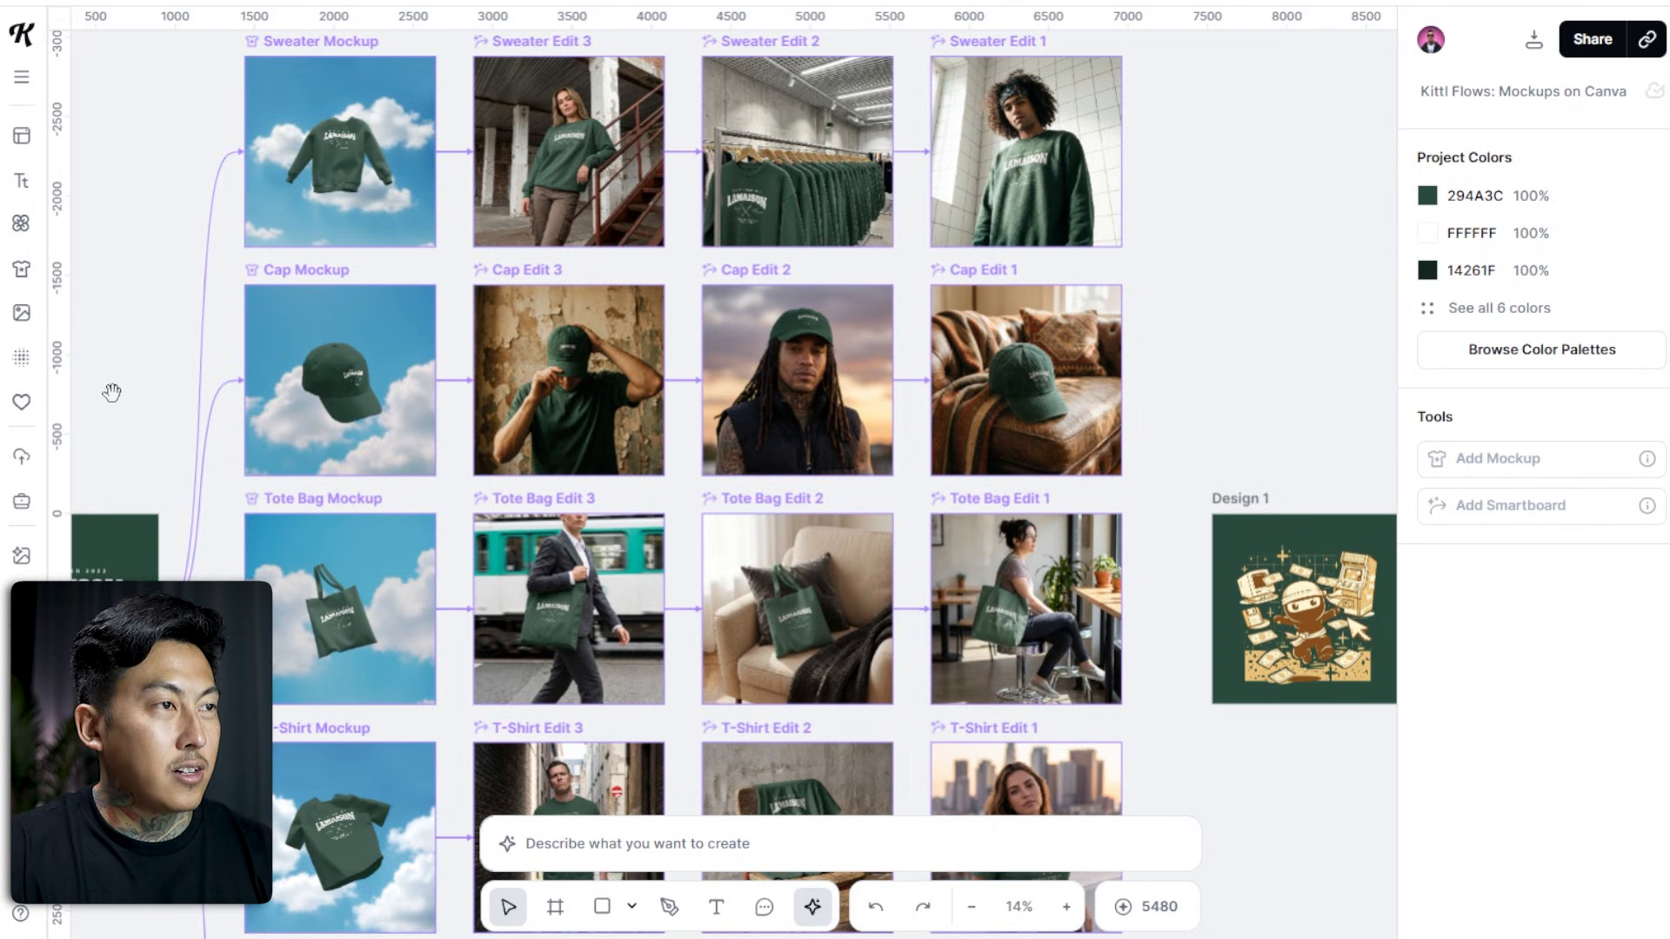
Compare the original Mockups on Canvas flow with its ninja-design copy across the sweater, cap, tote bag, T-shirt and hoodie mockups.
drag(112, 383, 664, 235)
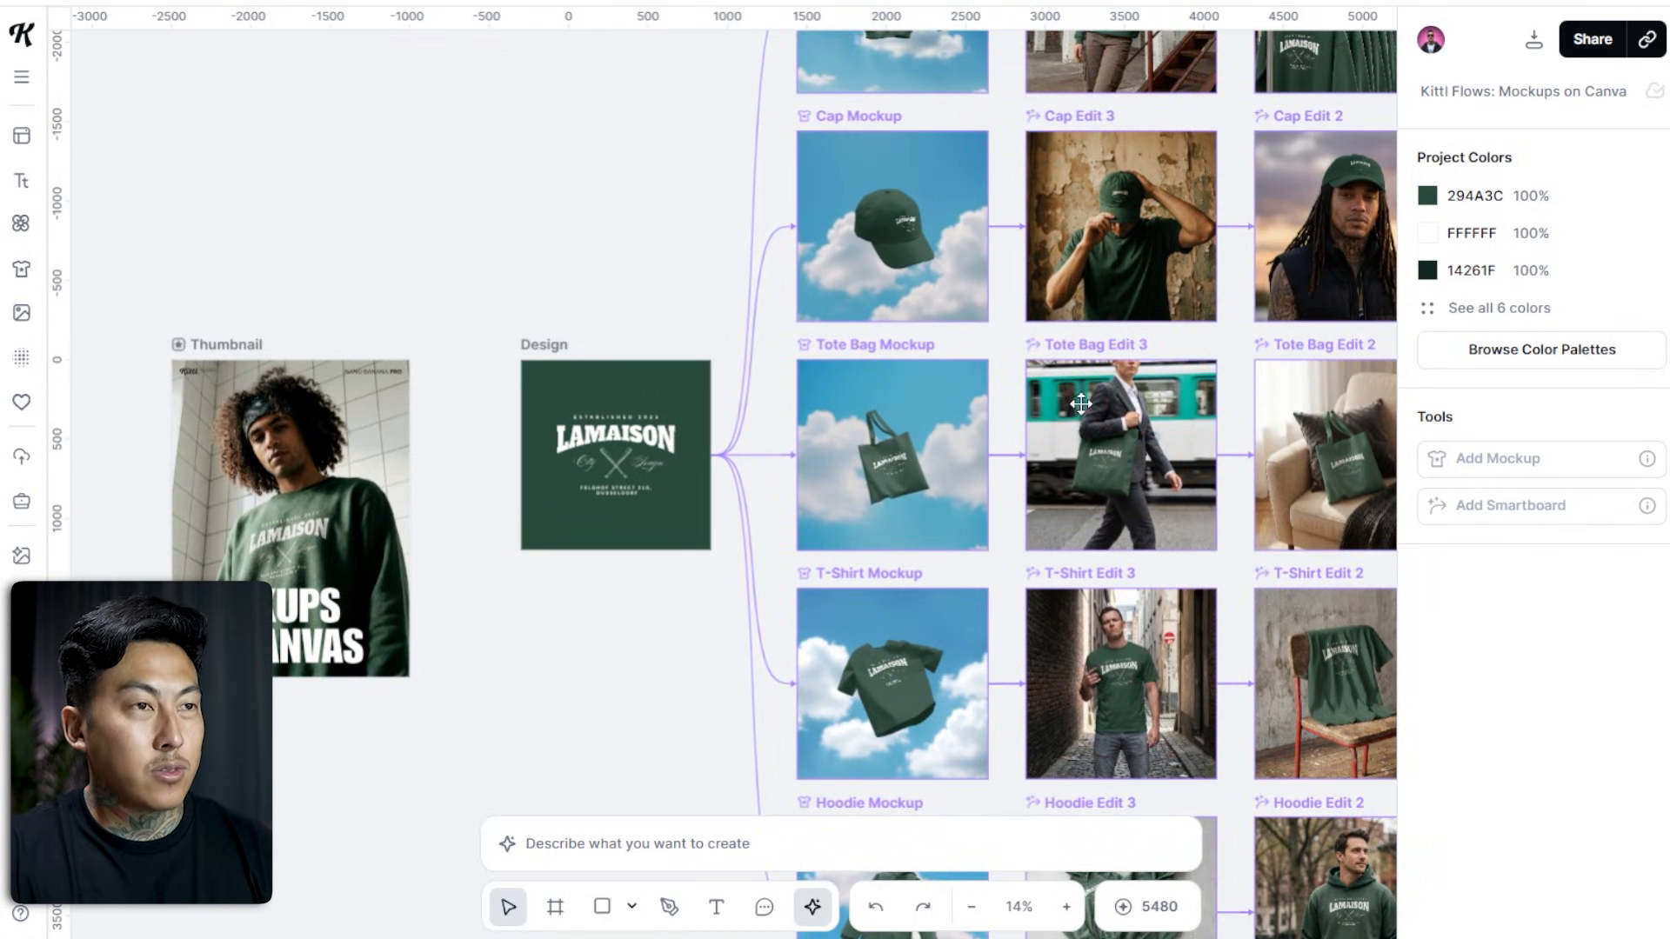
scroll(1104, 417, right, 15)
scroll(1035, 502, down, 3)
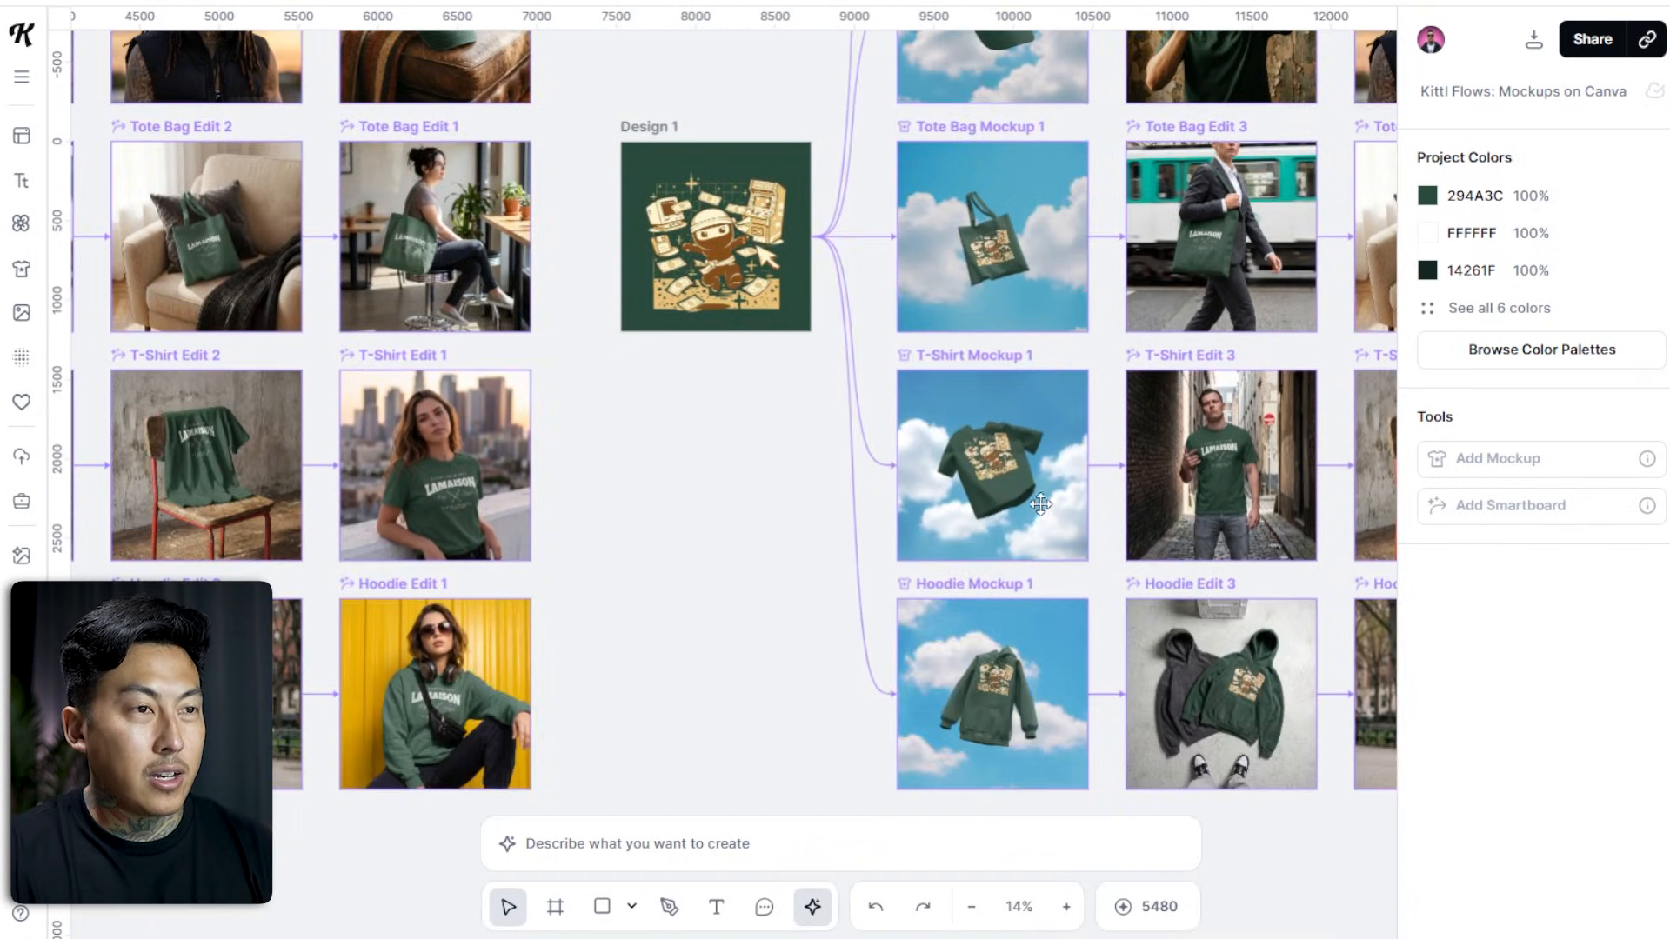
scroll(996, 608, up, 6)
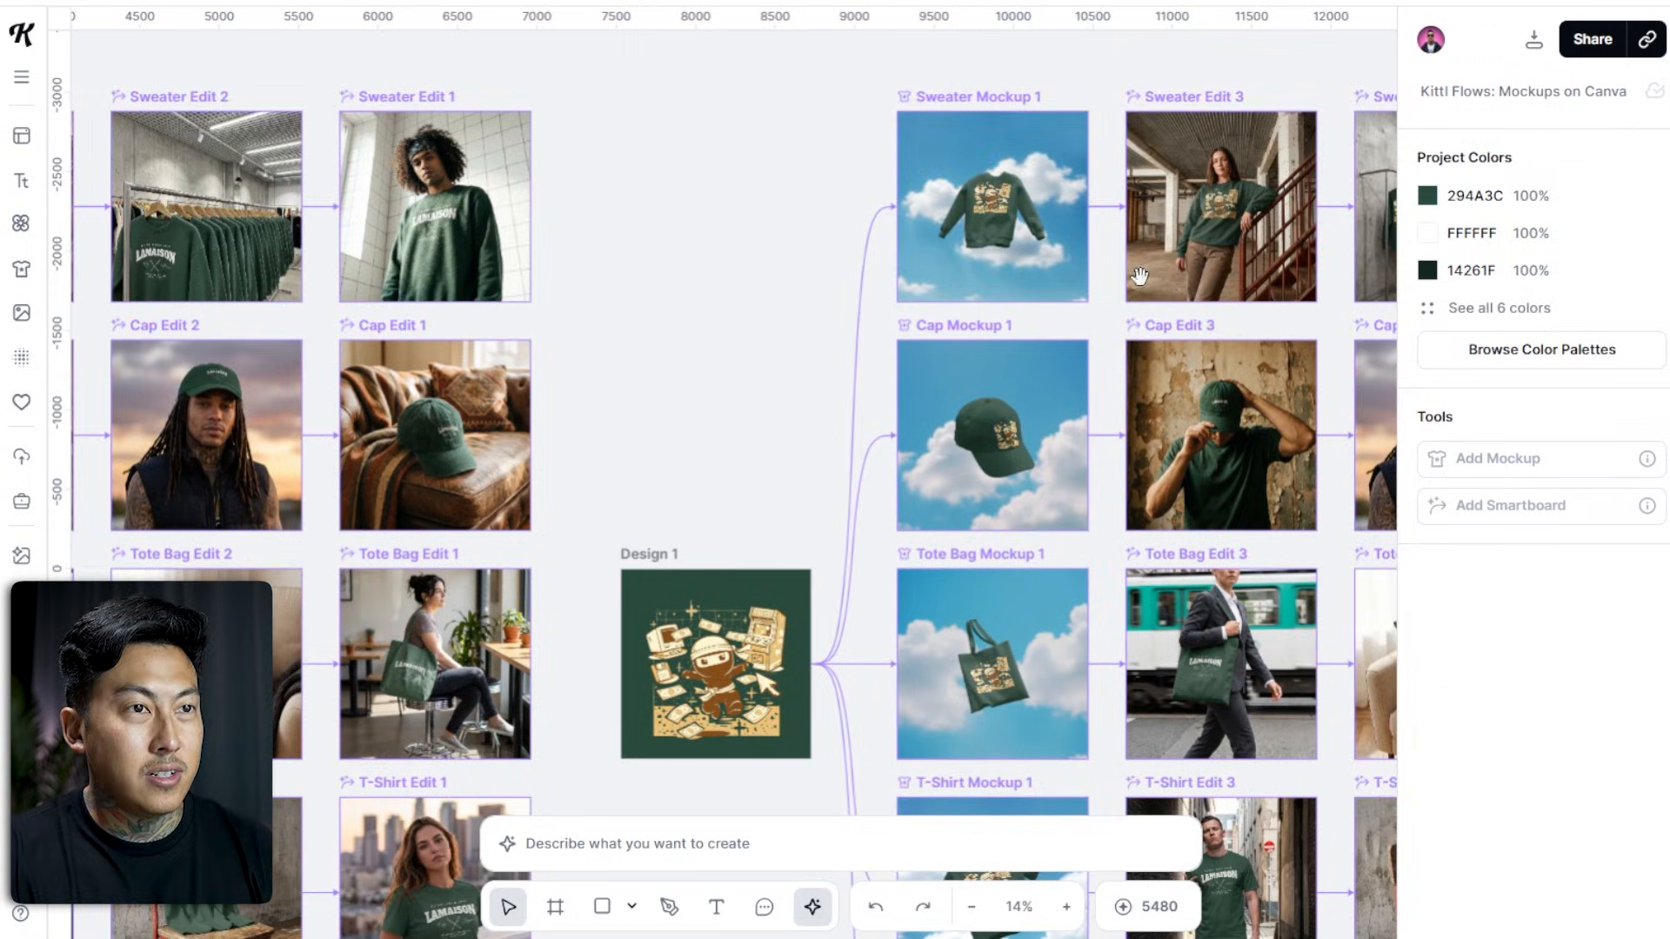
drag(1139, 277, 720, 464)
scroll(1145, 420, up, 3)
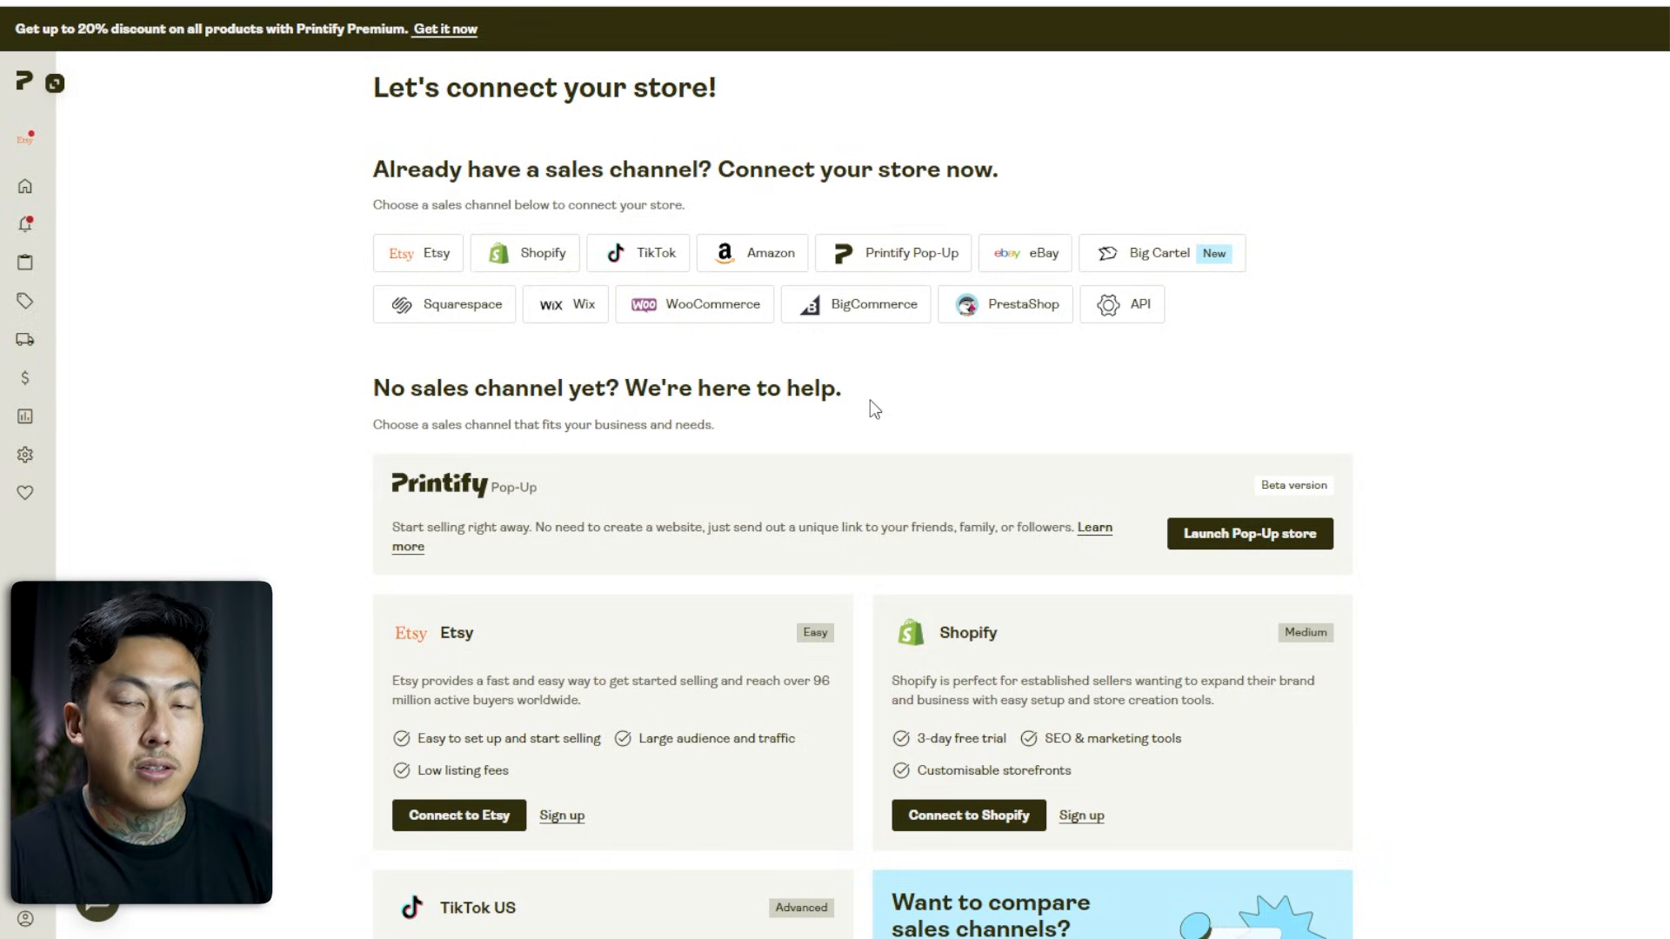
Start a Printify Pop-Up store and enter Hustle Ninjas as its name, removing the space between the words.
click(1257, 544)
click(598, 245)
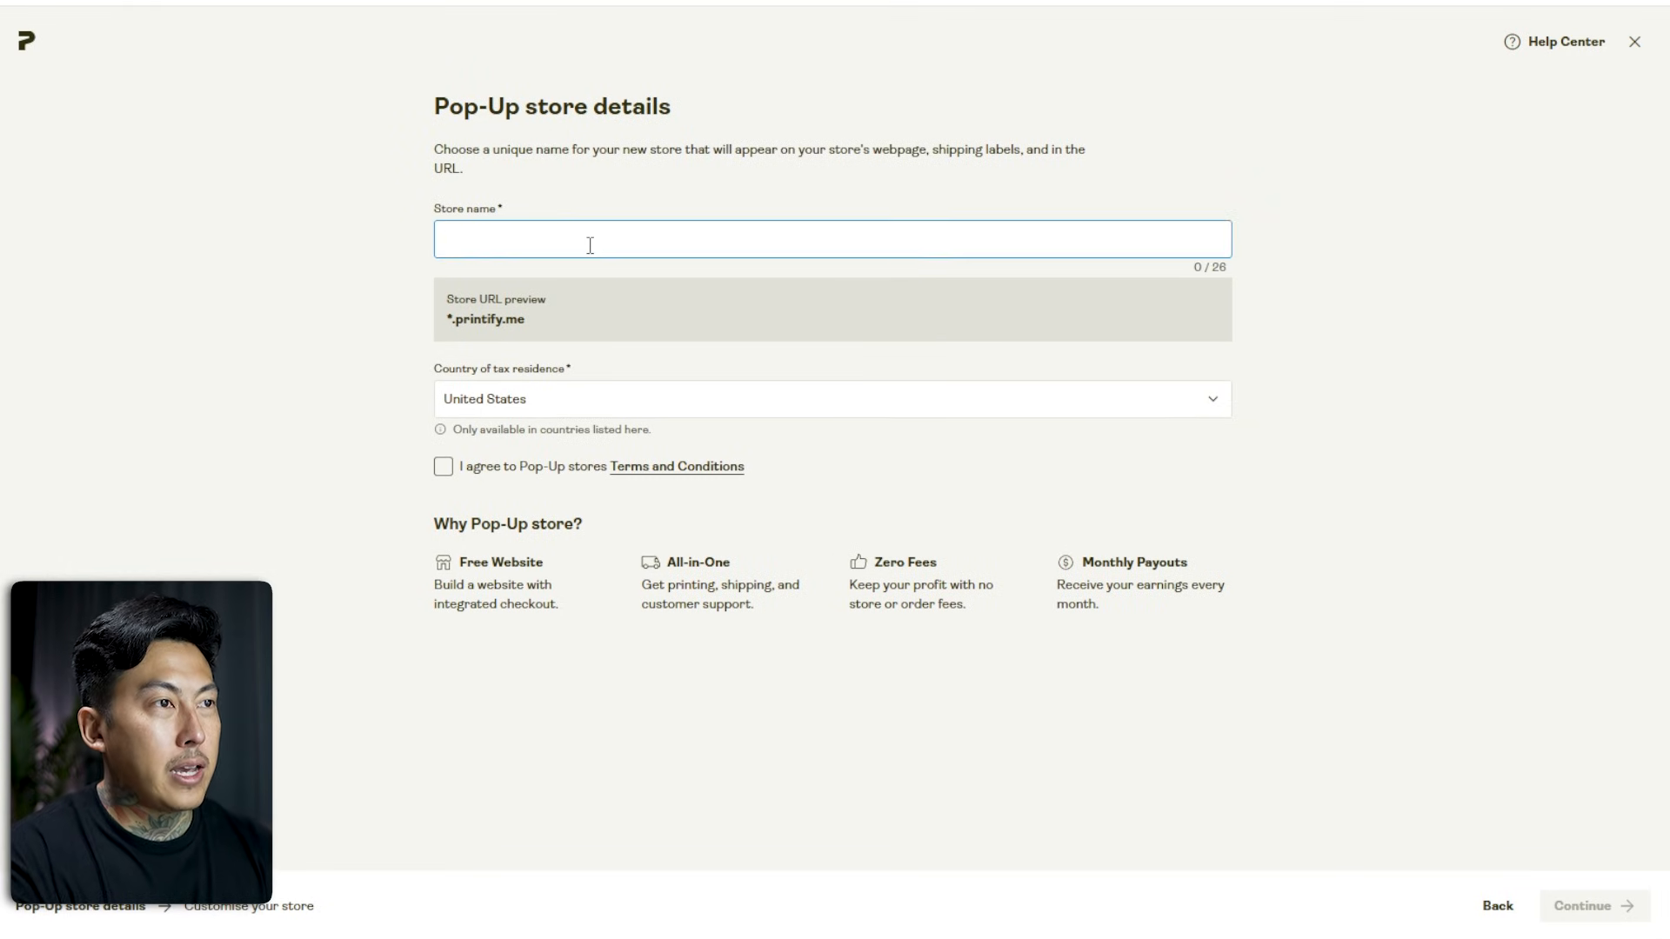
text(Hustle Ninjas)
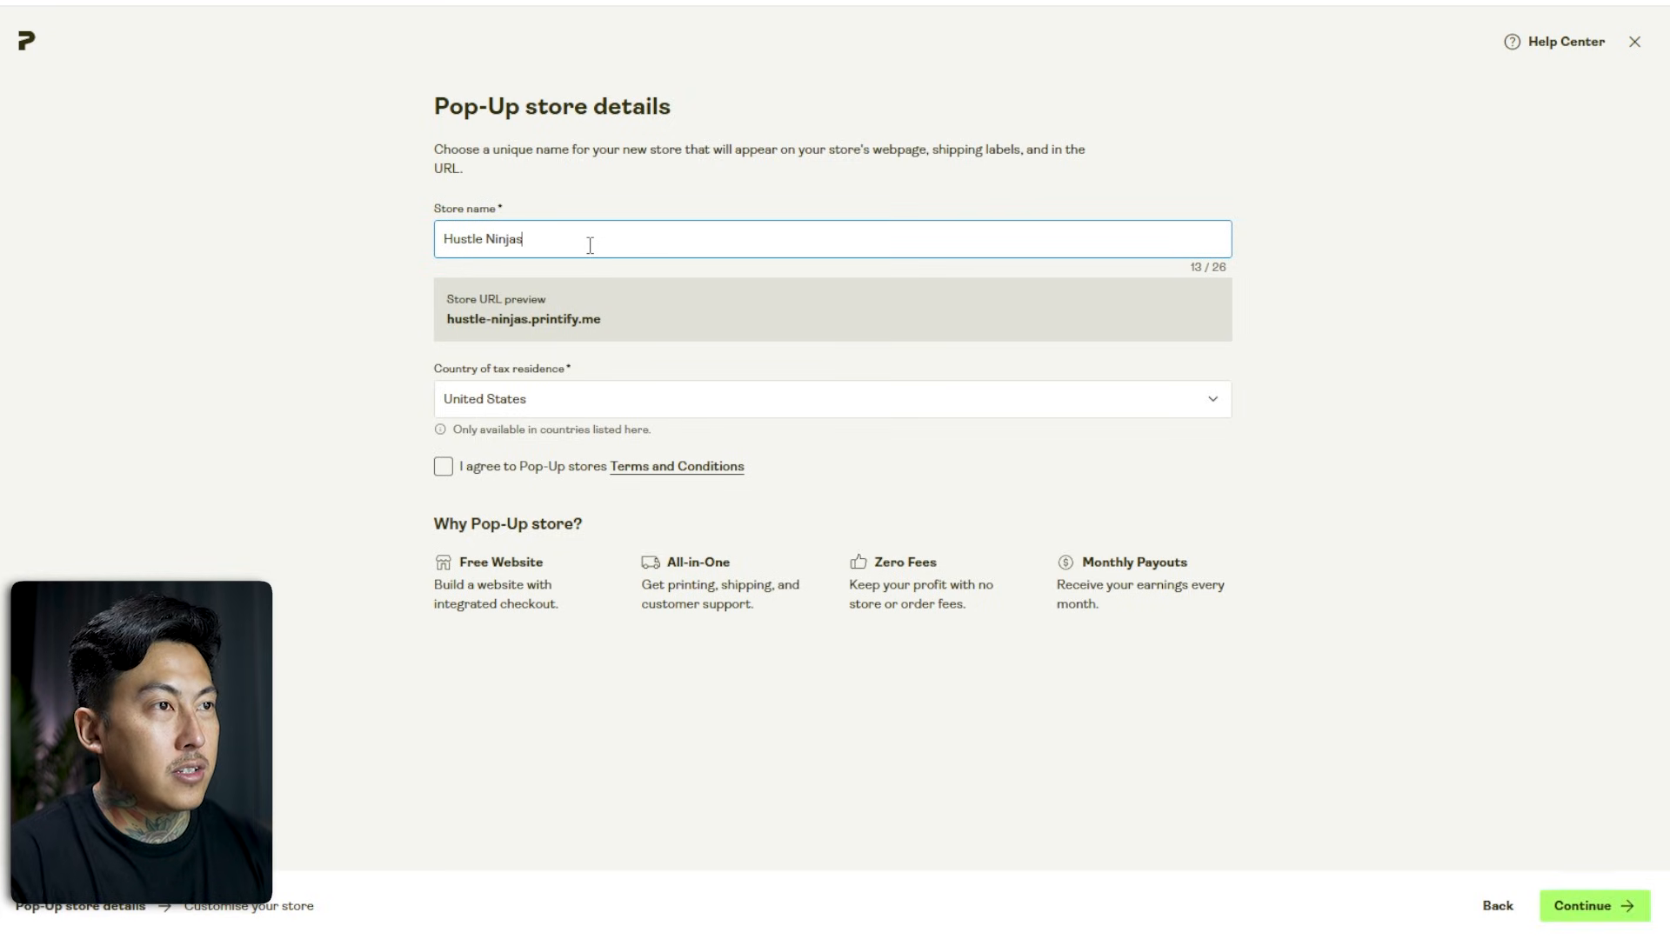
click(490, 246)
key(BackSpace)
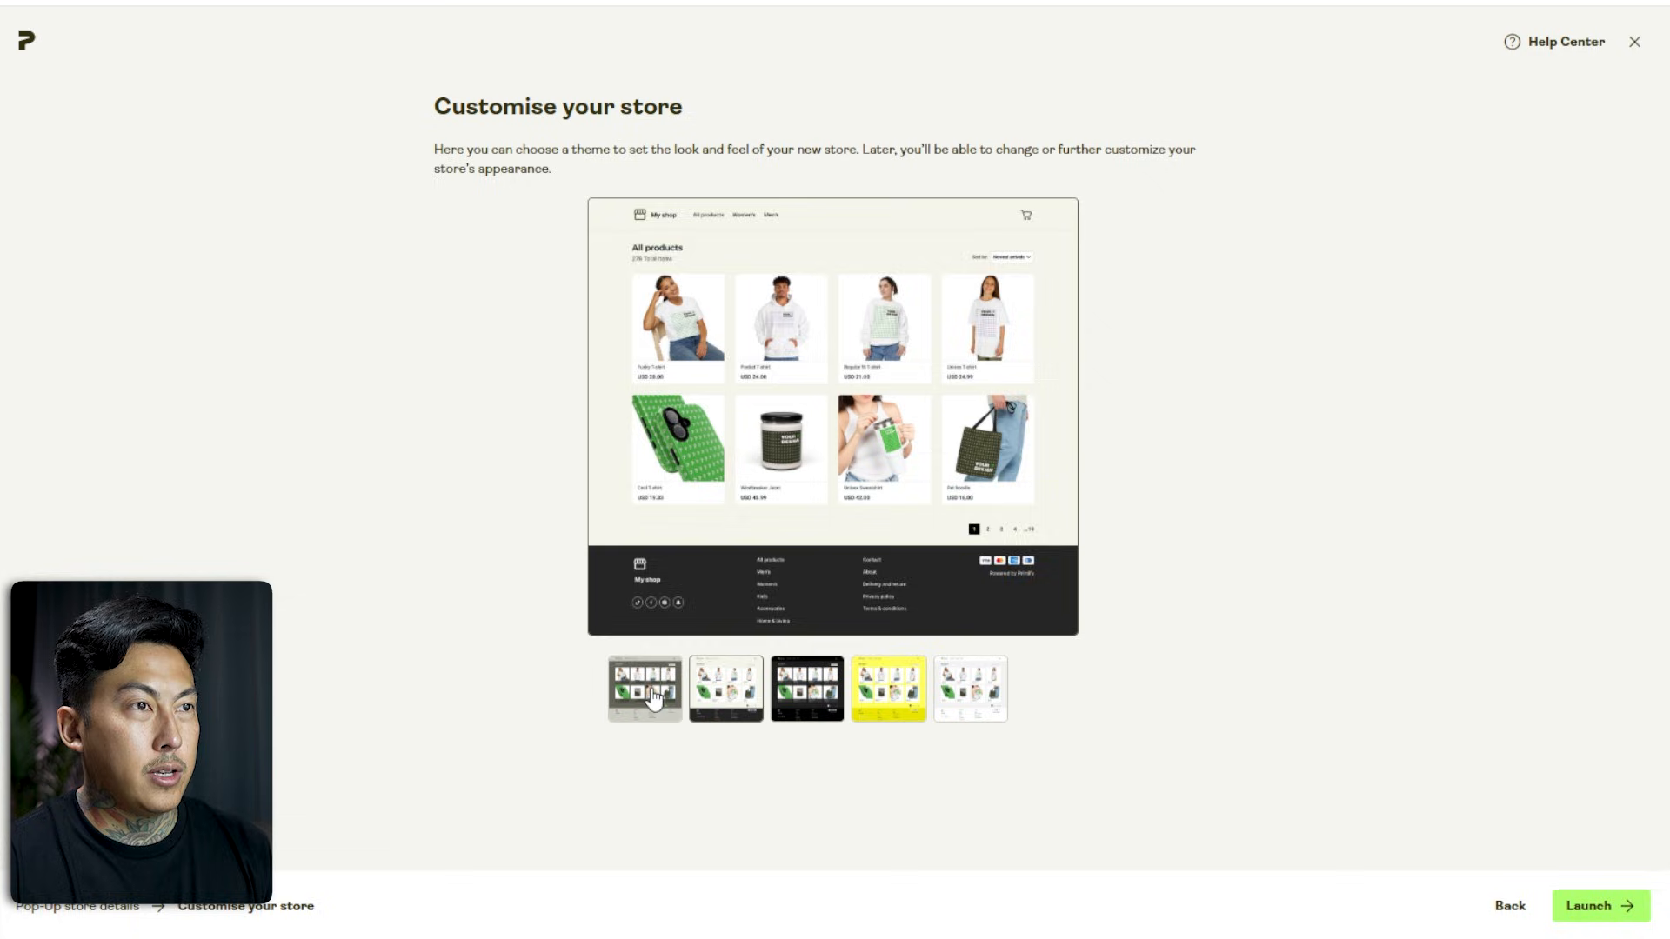
Preview the gray, black and yellow store themes and choose the white theme with a light gray product area.
click(652, 695)
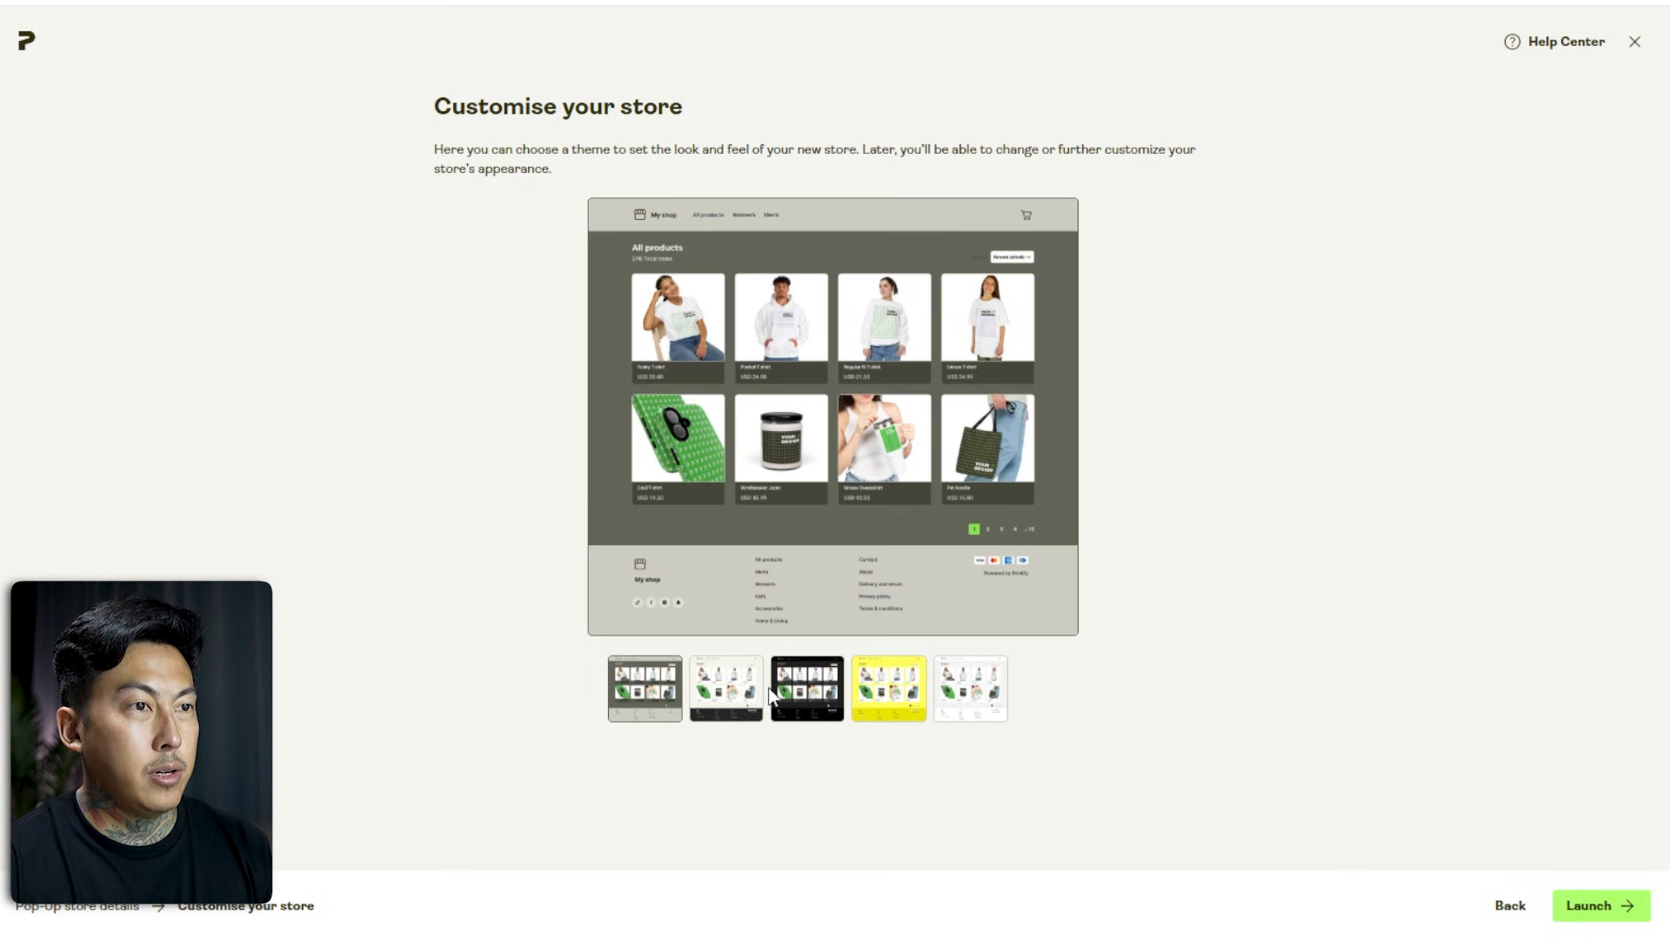
click(794, 696)
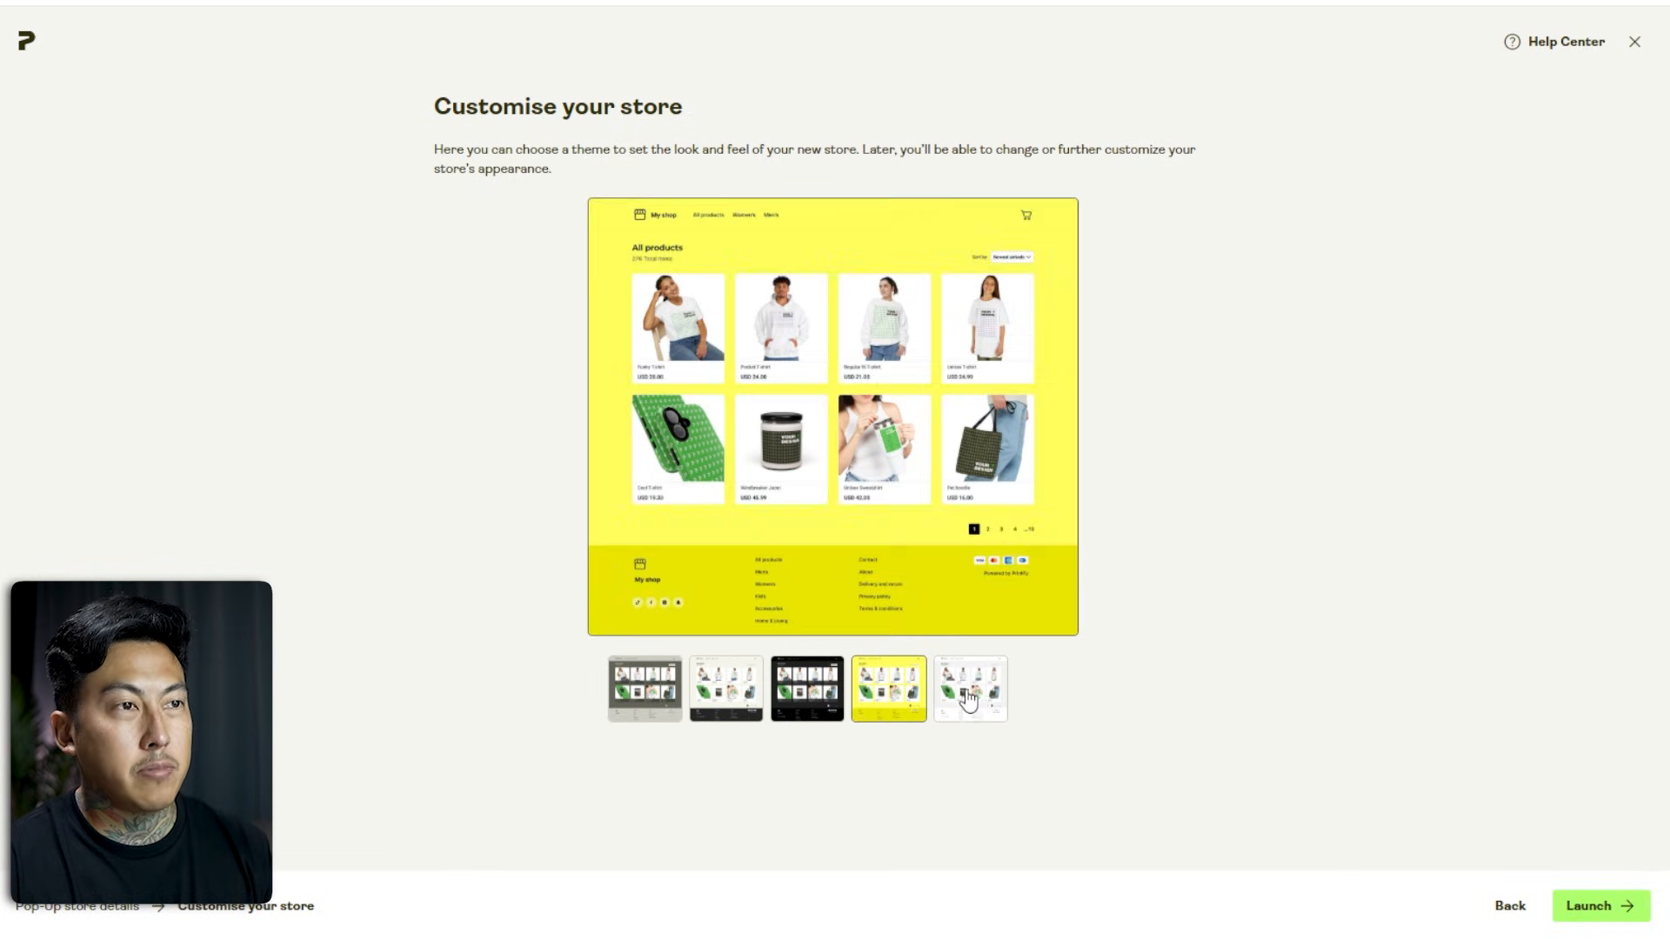
click(962, 707)
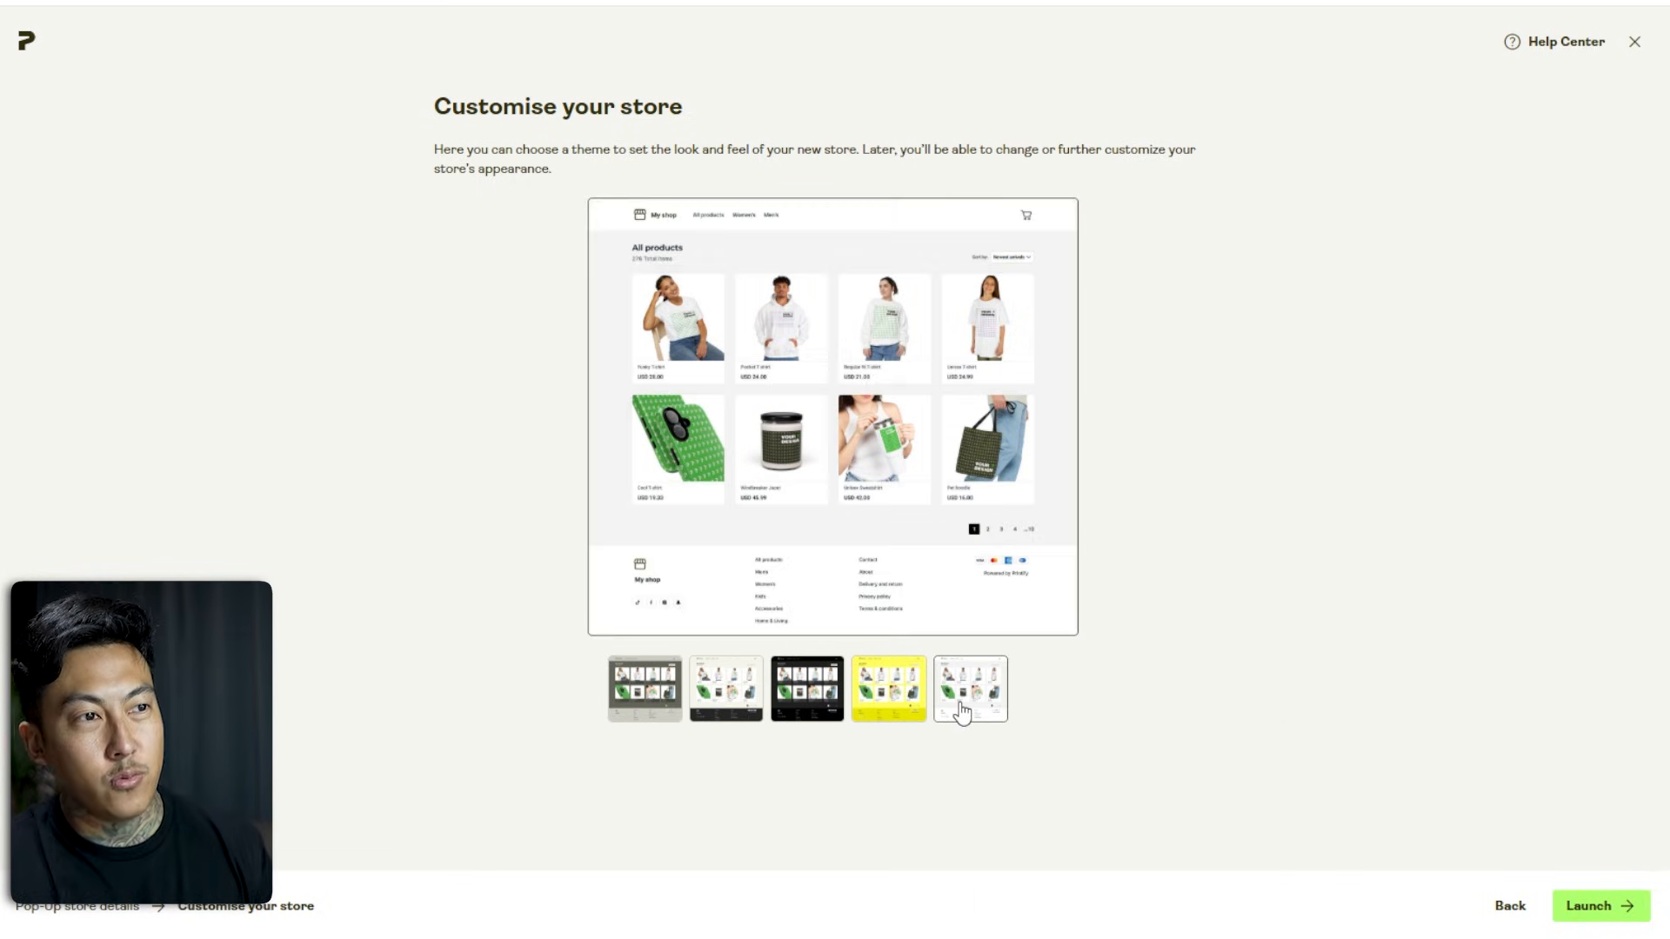
Launch the store with the cream theme with black header and footer, and open its theme customization.
click(728, 703)
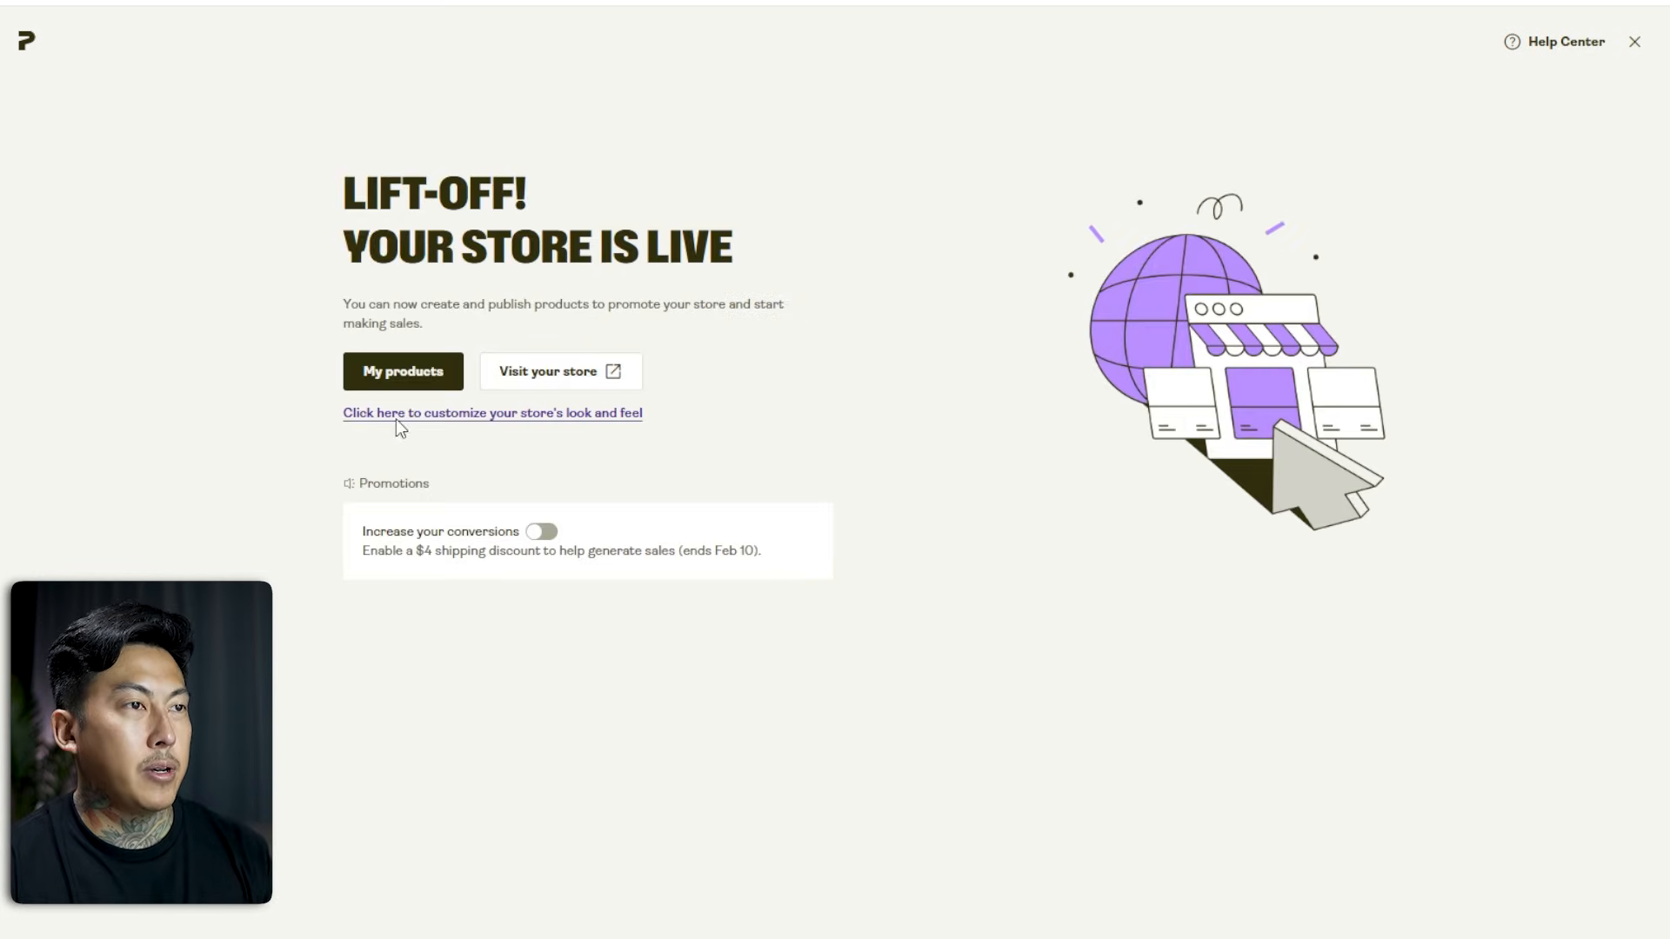
click(395, 419)
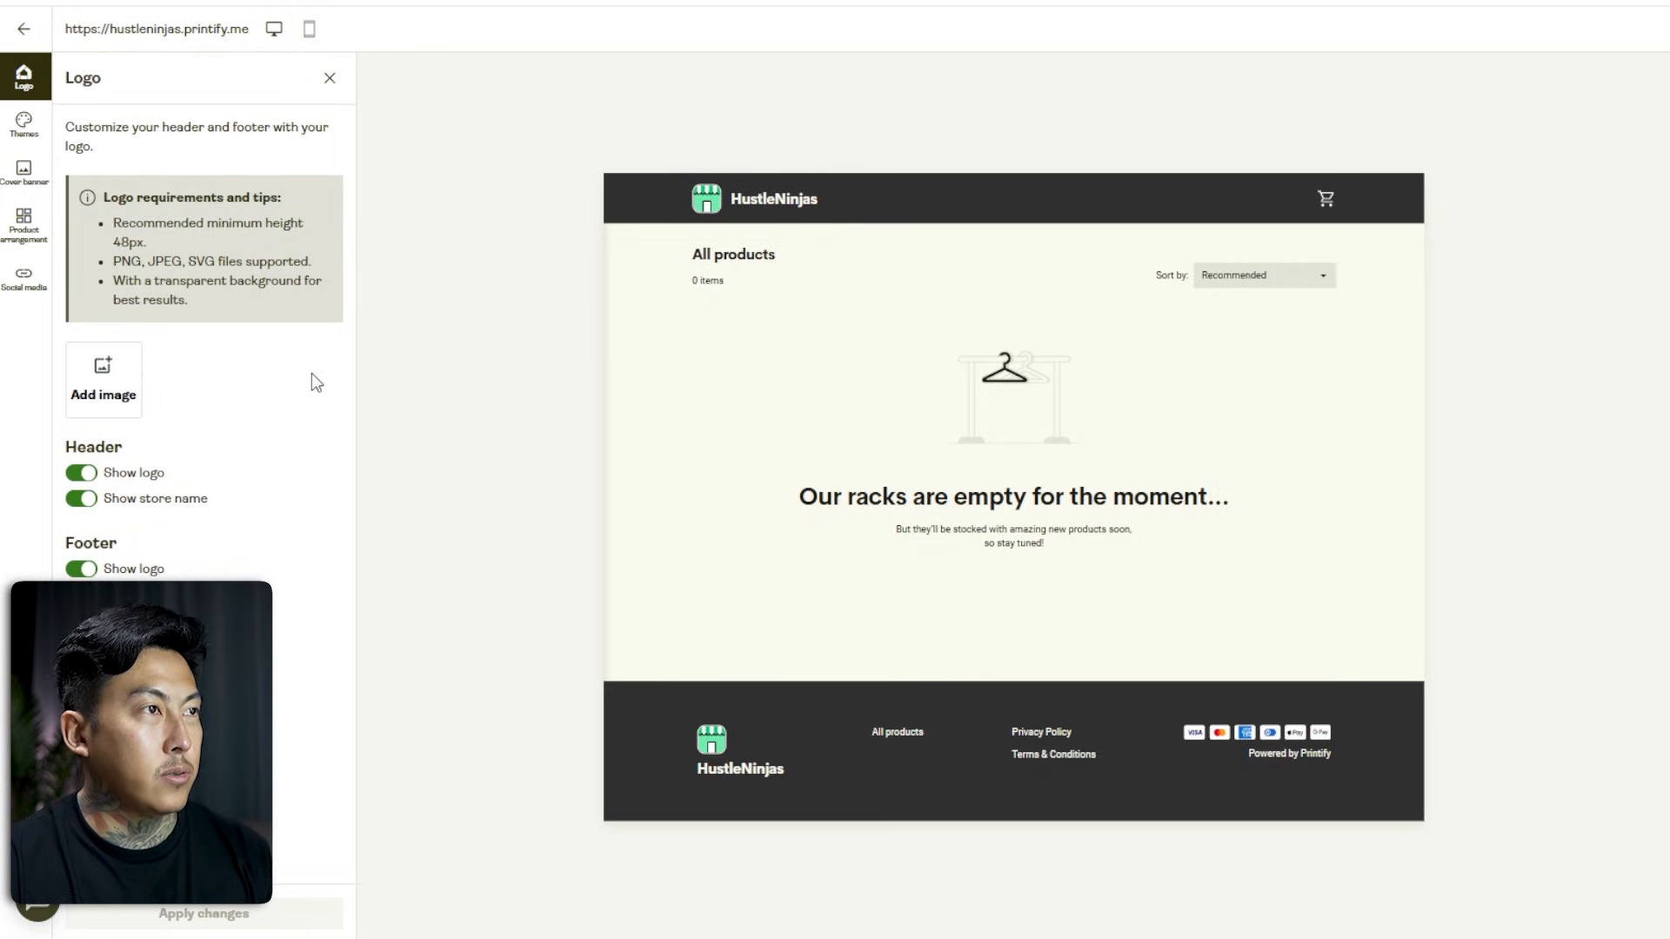
click(13, 129)
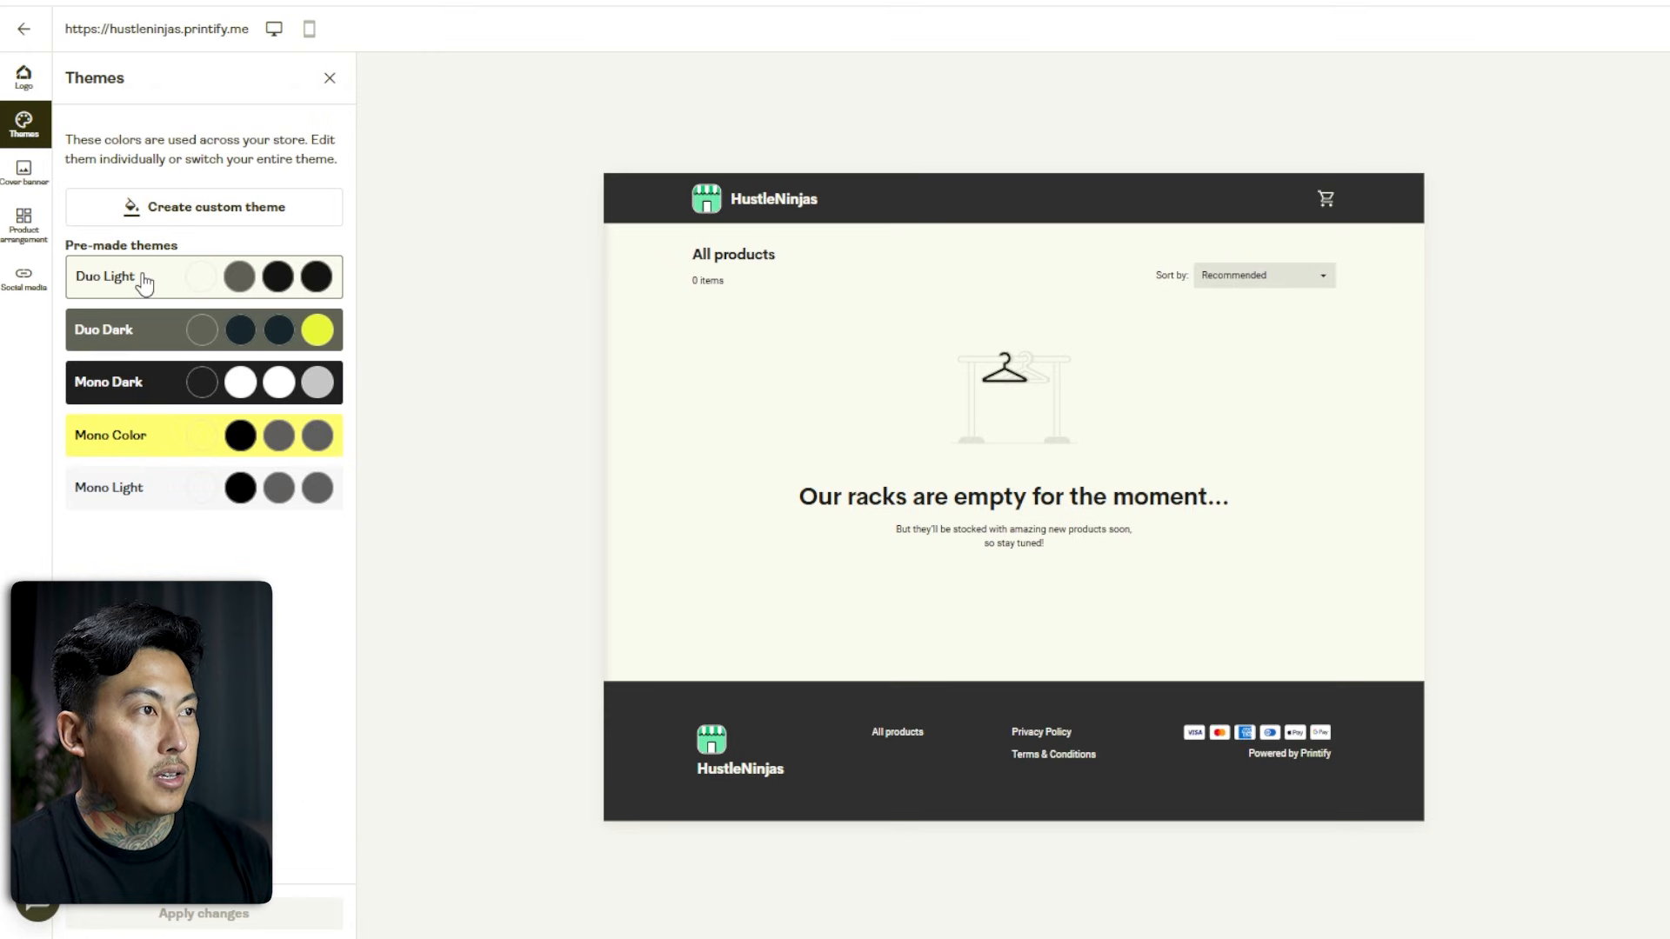
Create a custom store theme with a black footer and a white main background.
click(197, 214)
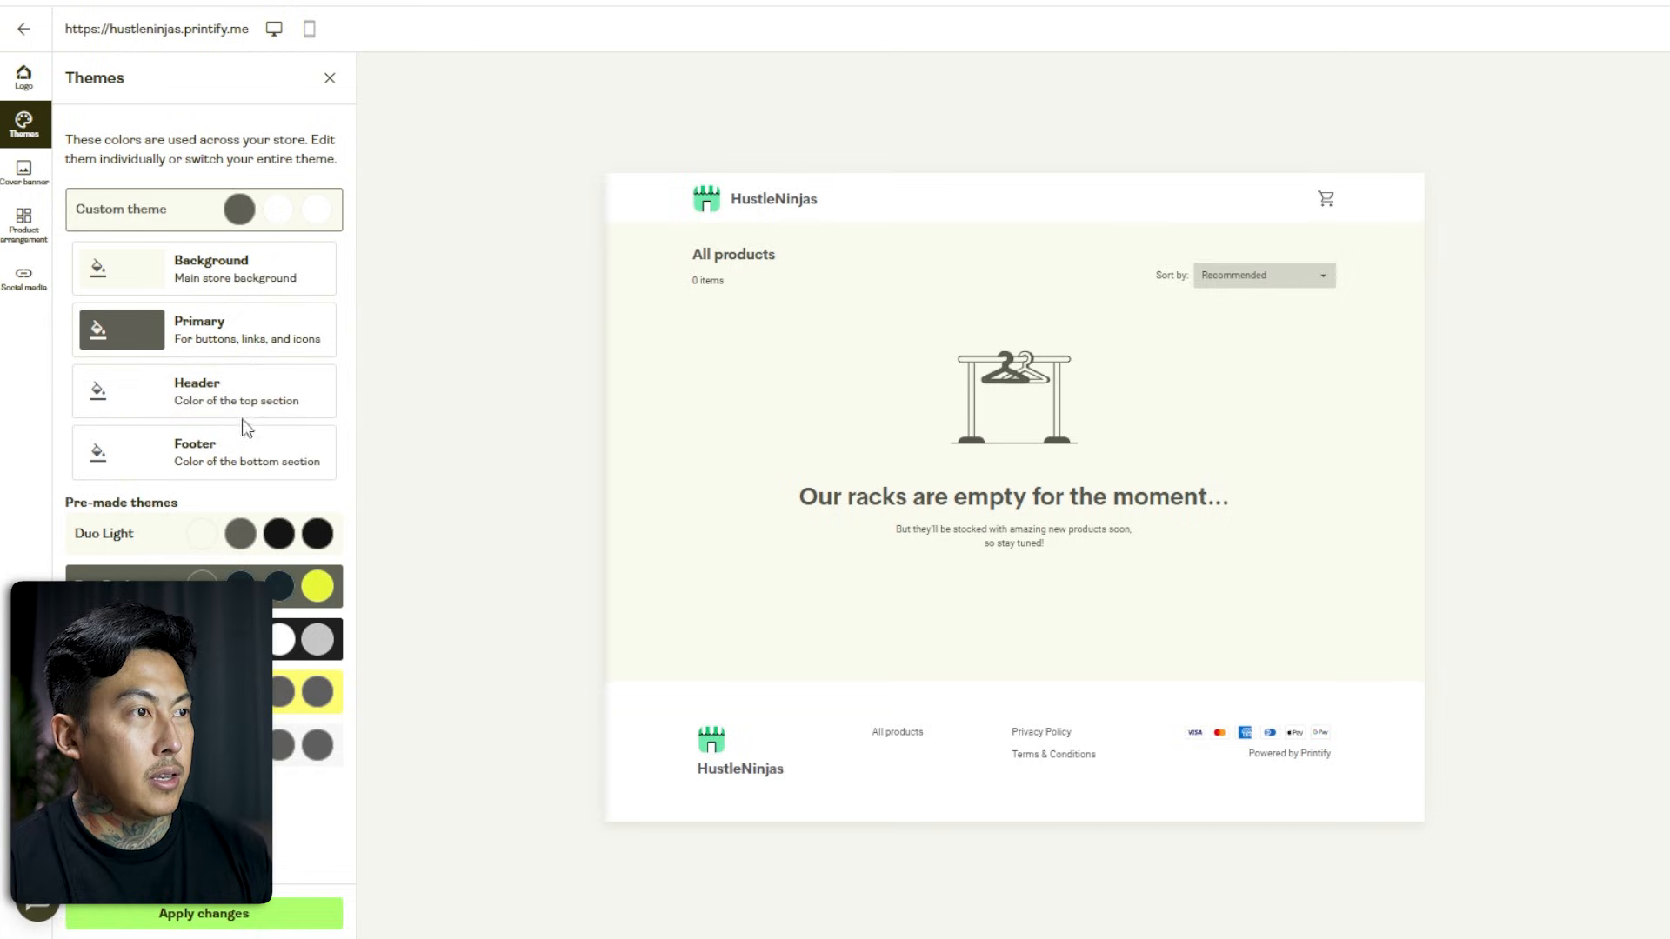
click(248, 452)
click(234, 636)
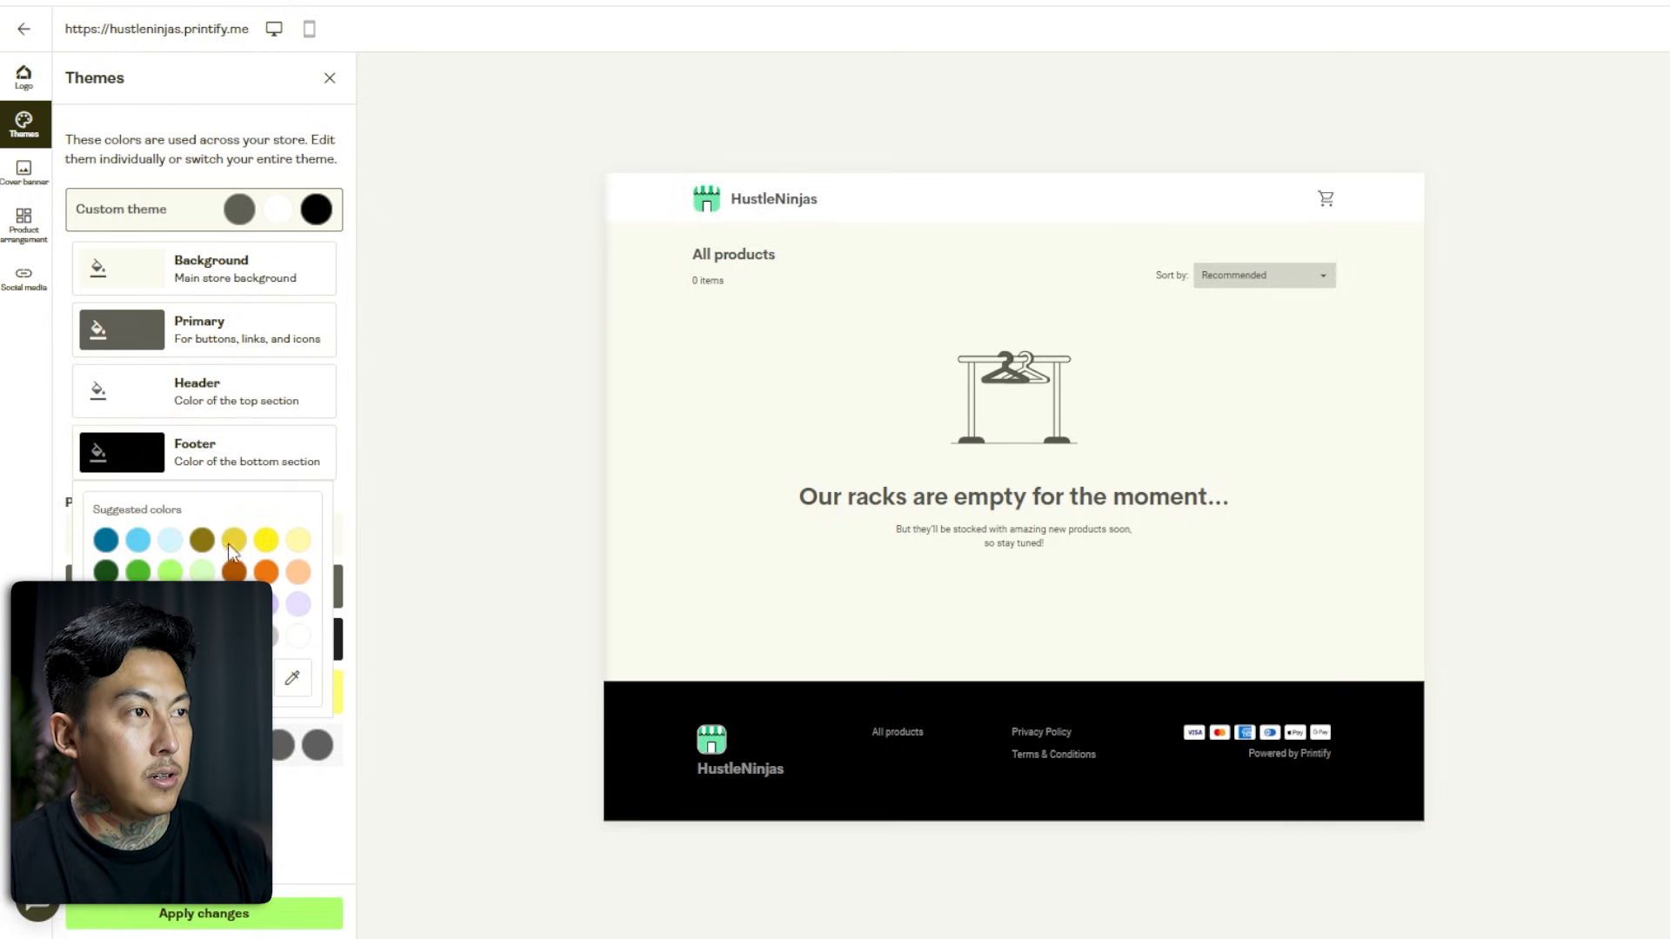
click(248, 268)
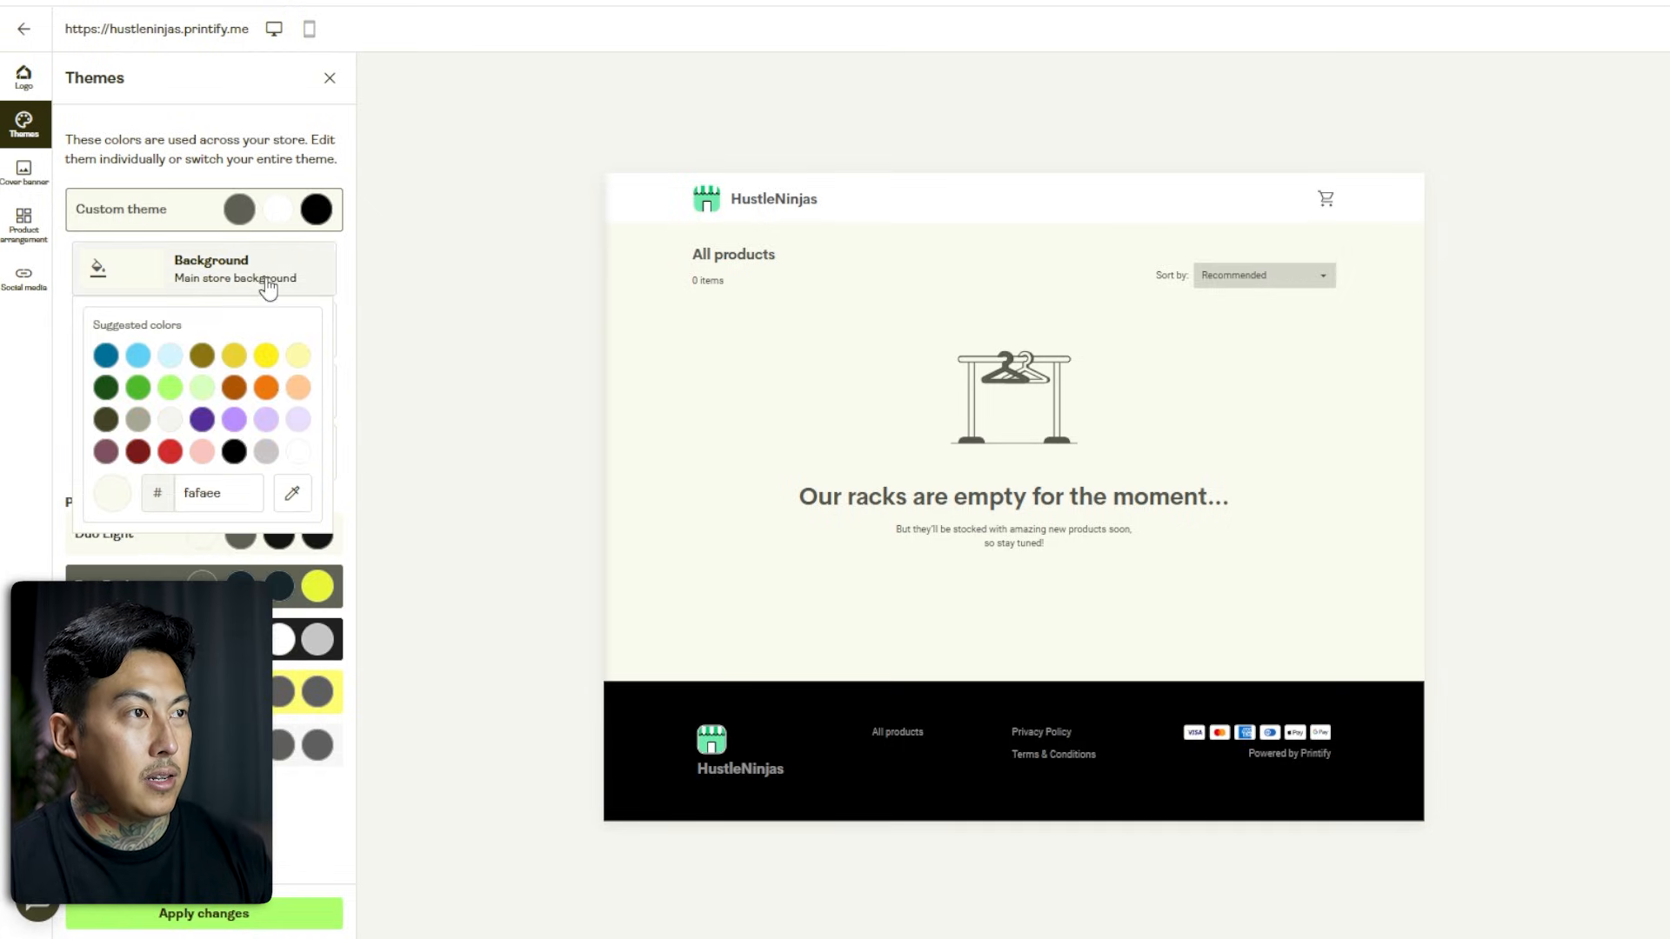
click(298, 451)
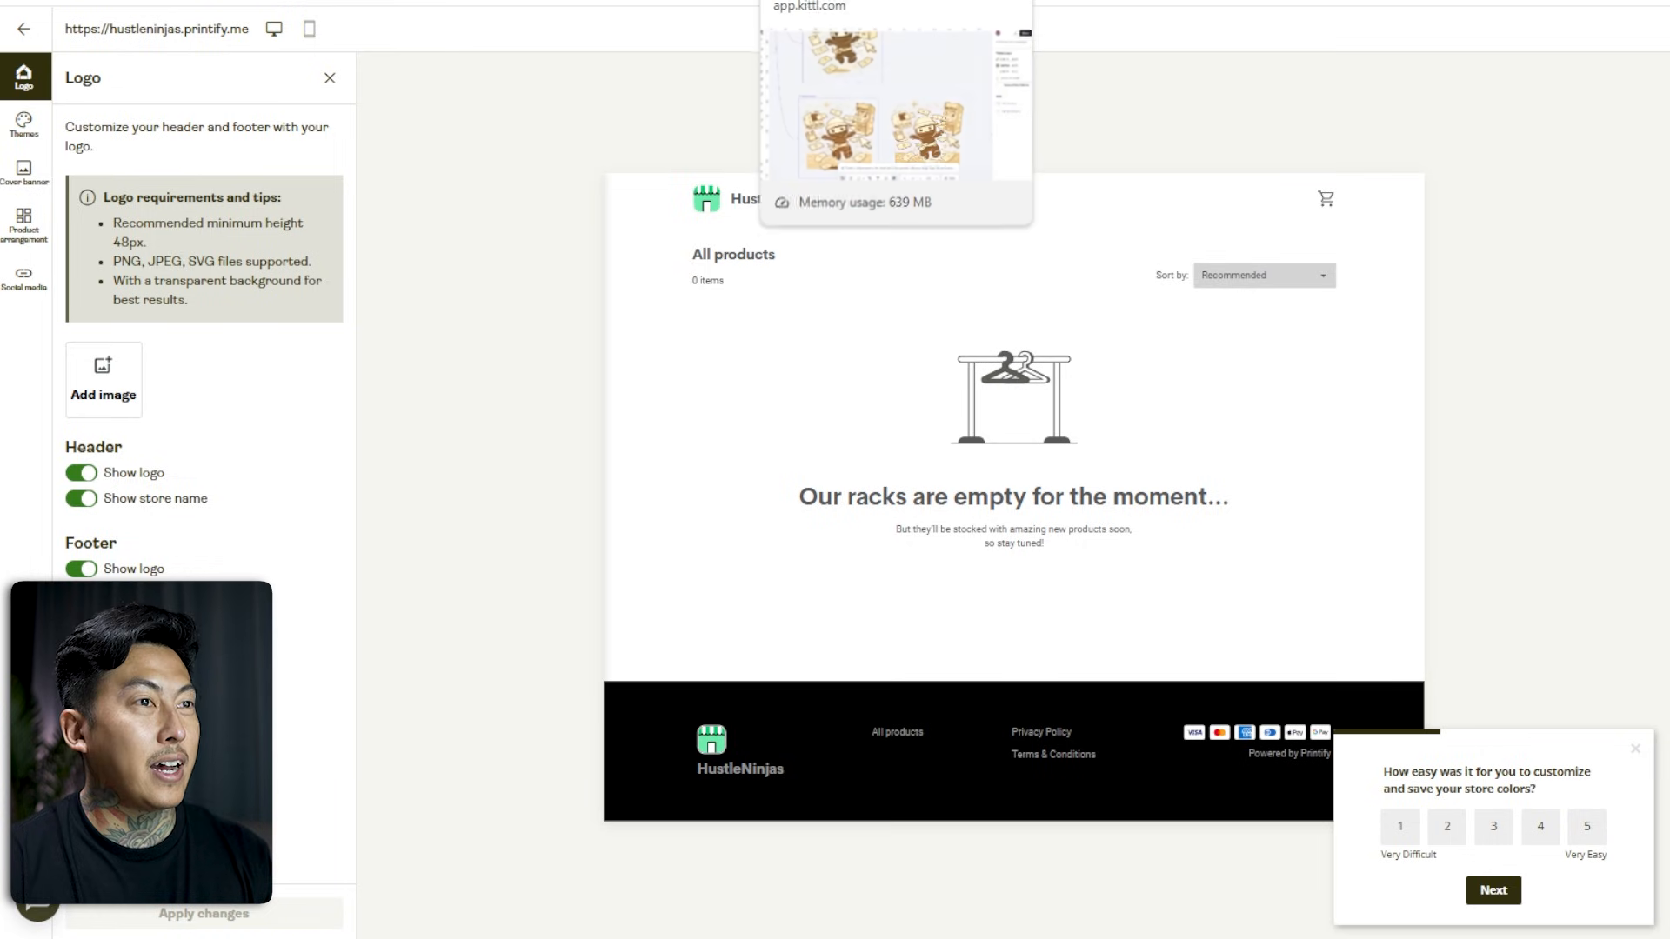
Leave the store editor, open the women's hoodies category in the catalog and sort it by lowest price.
click(45, 39)
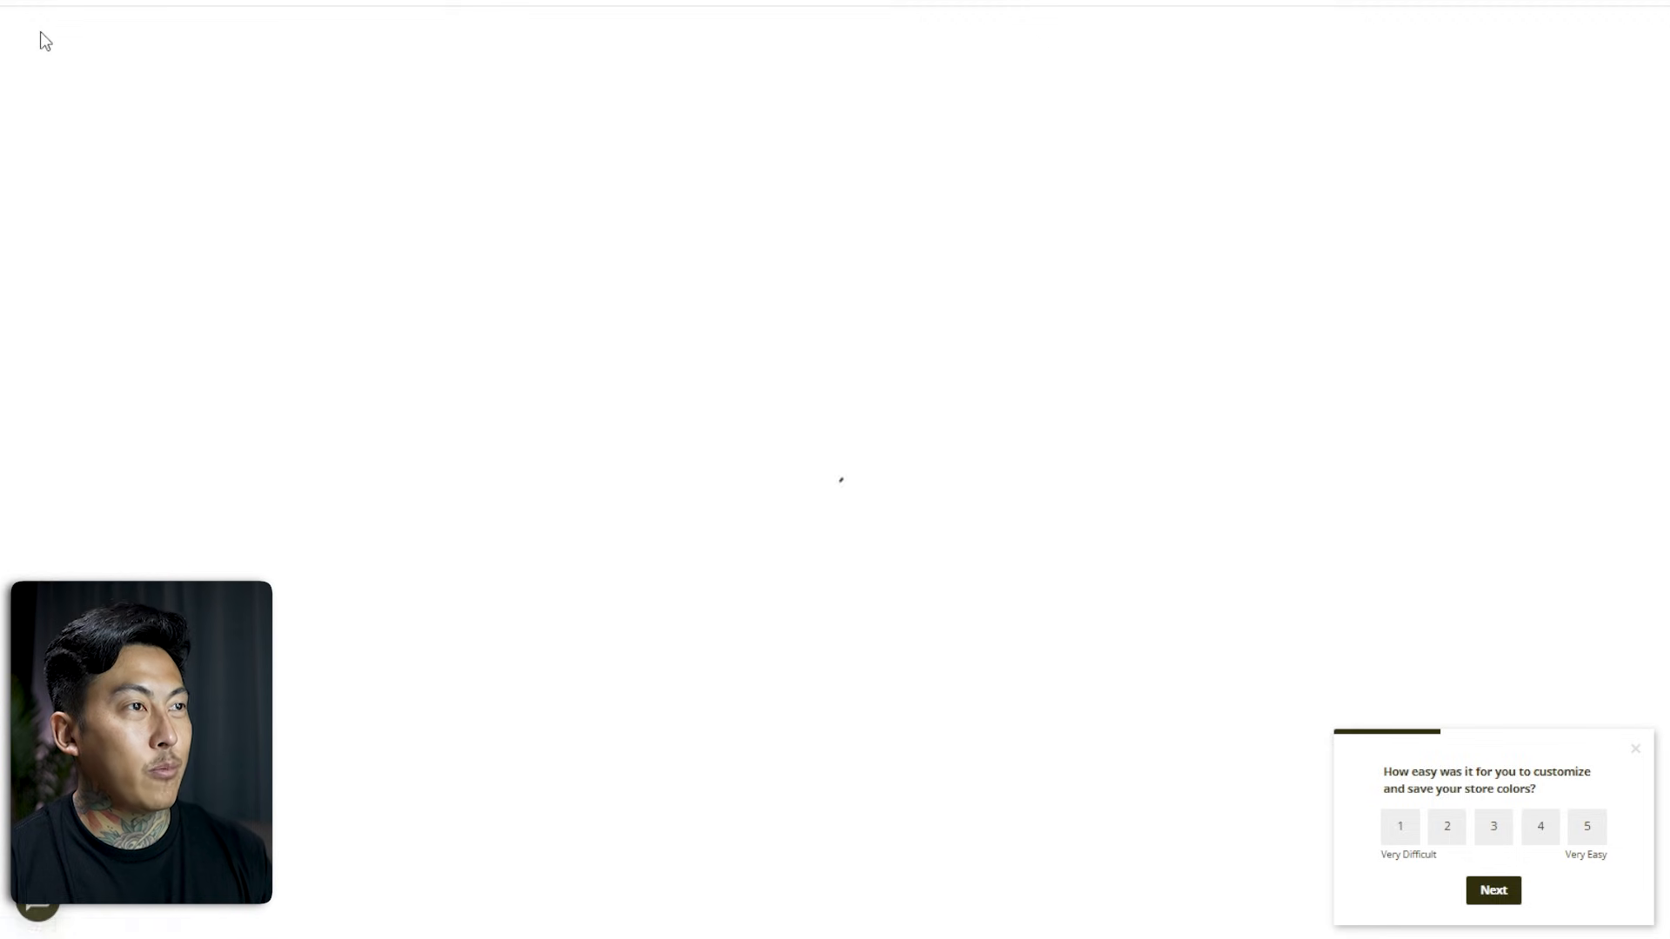
mouse_move(24, 262)
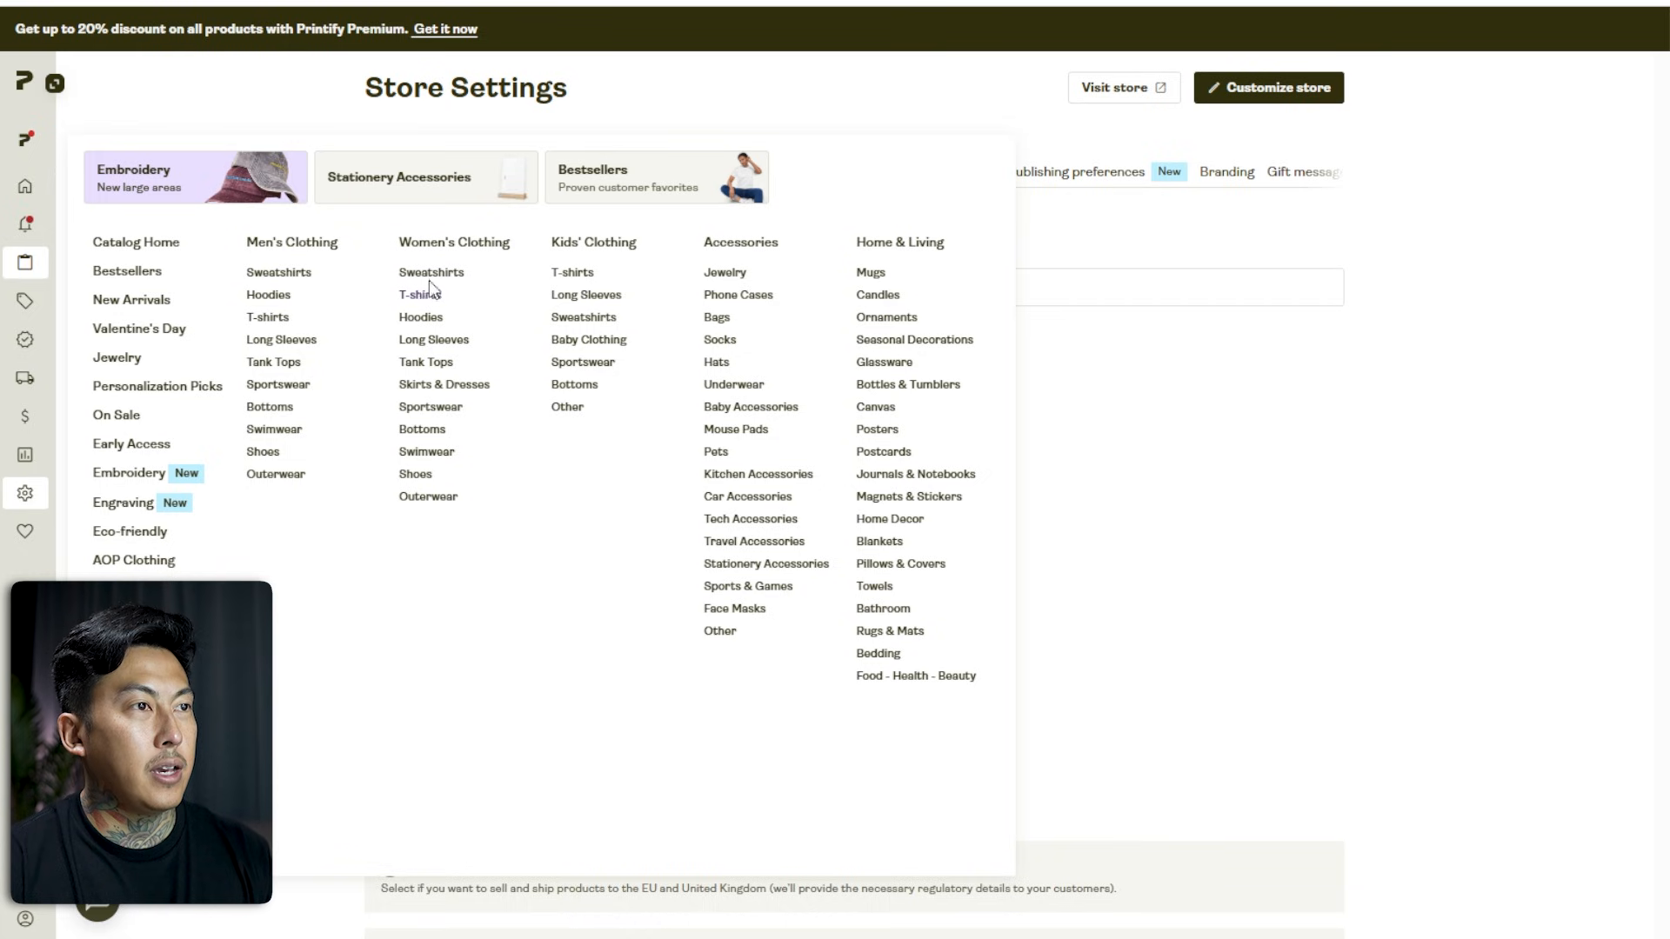
click(423, 317)
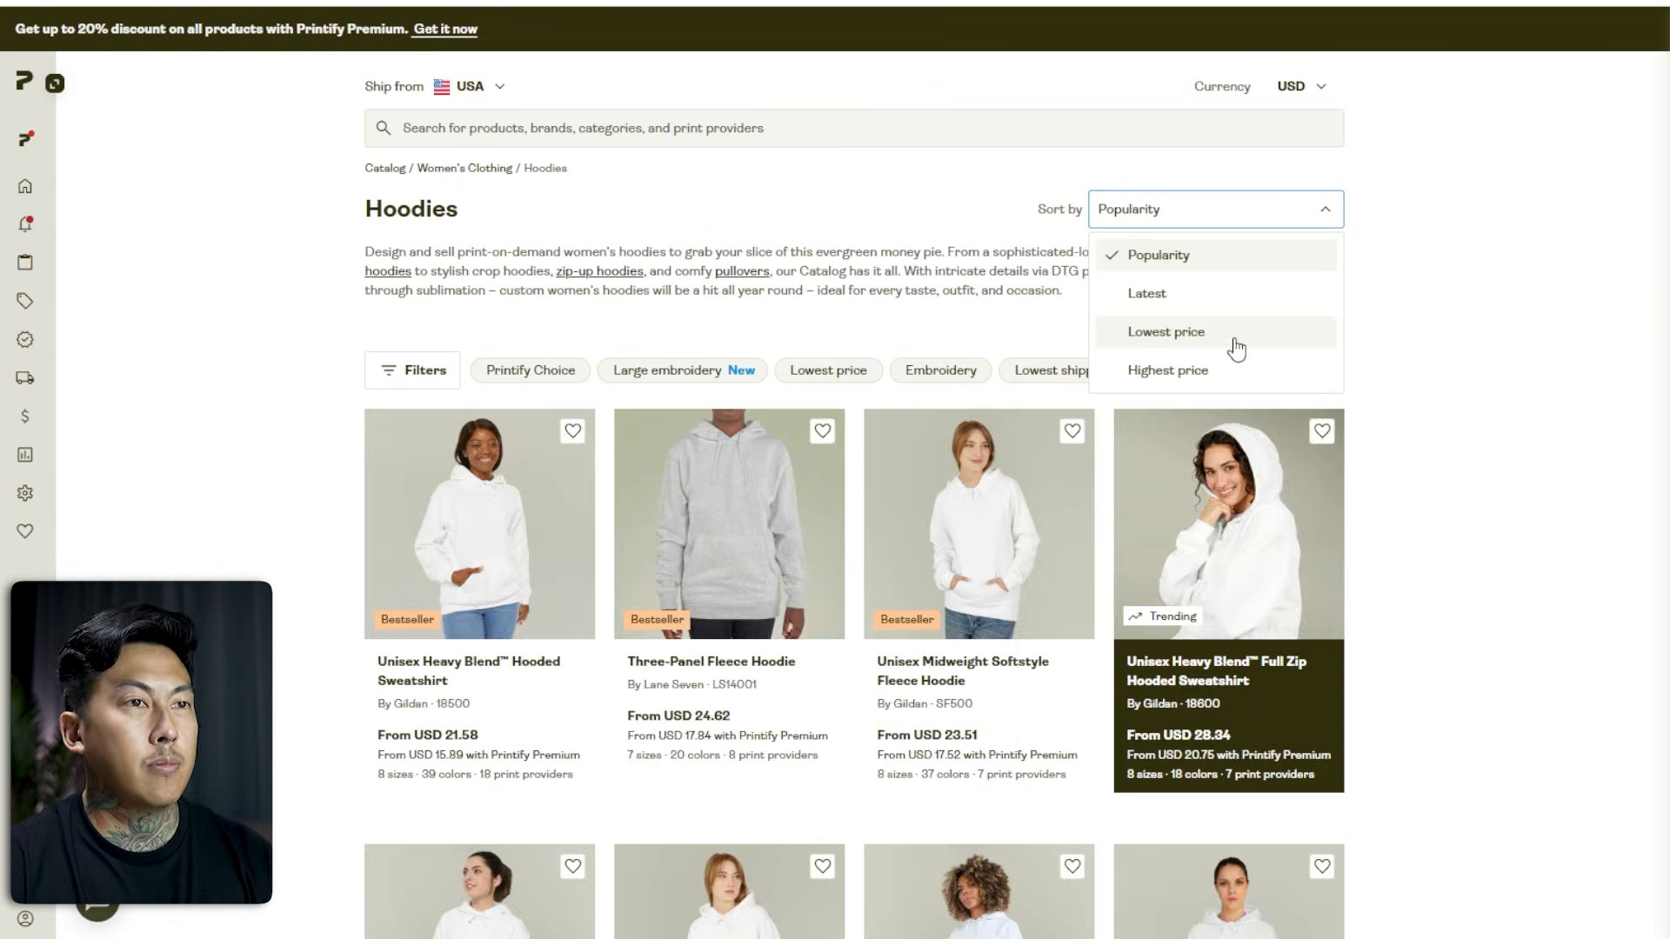
click(1228, 330)
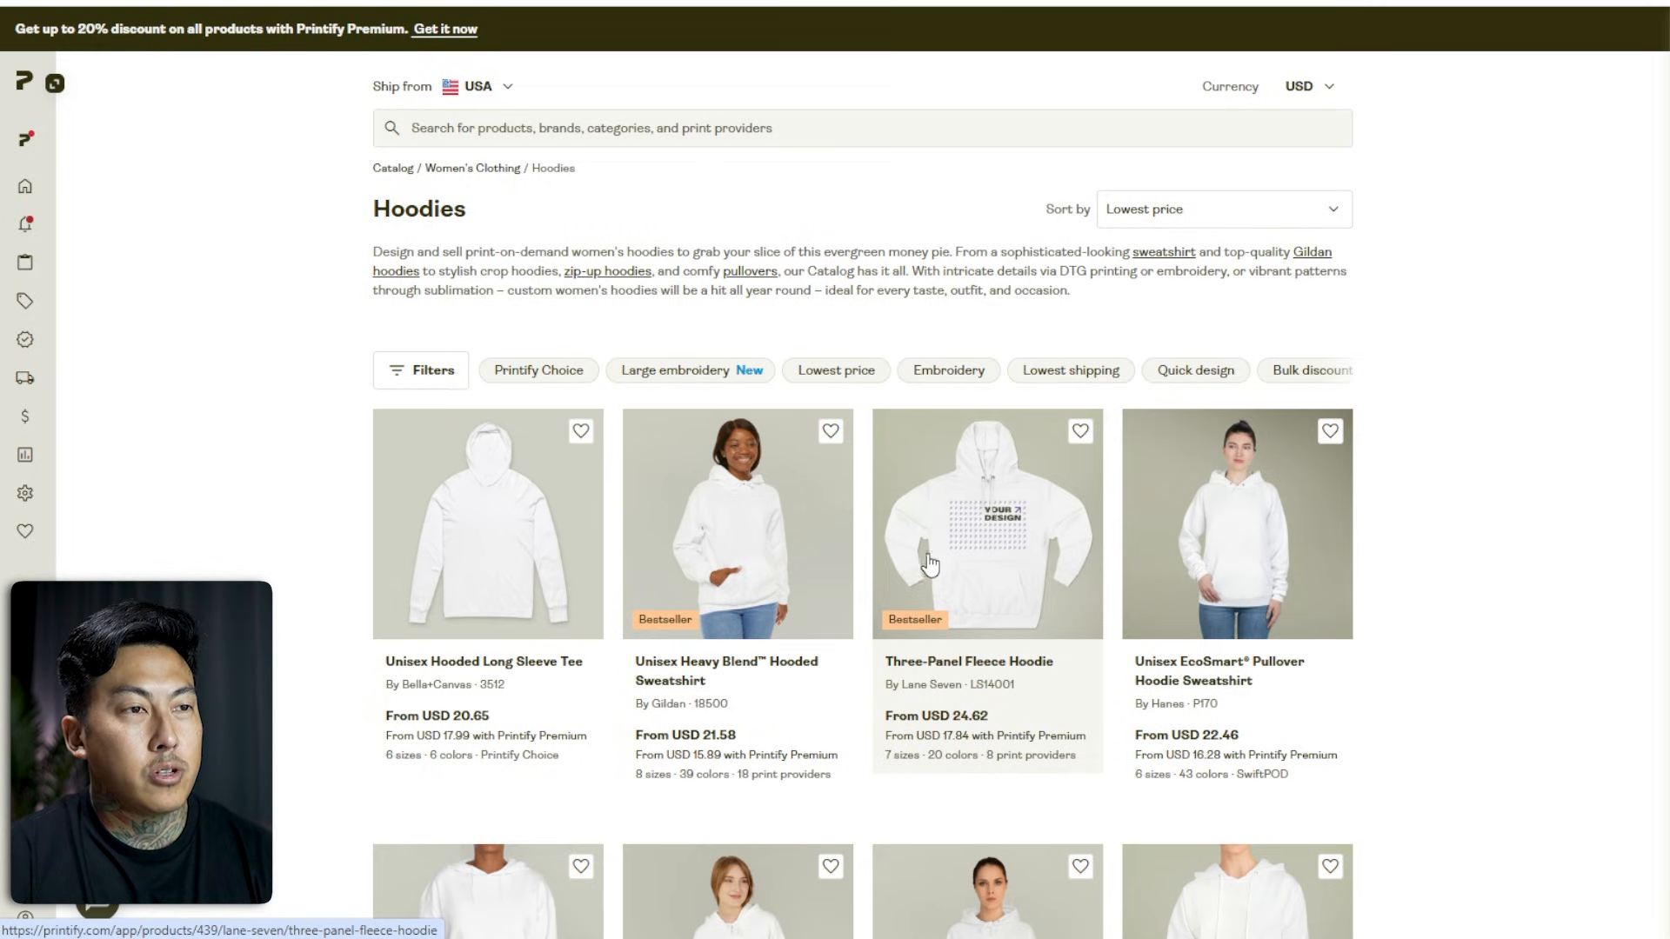
Browse the sorted hoodies and open the Three-Panel Fleece Hoodie by Lane Seven.
scroll(983, 537, down, 2)
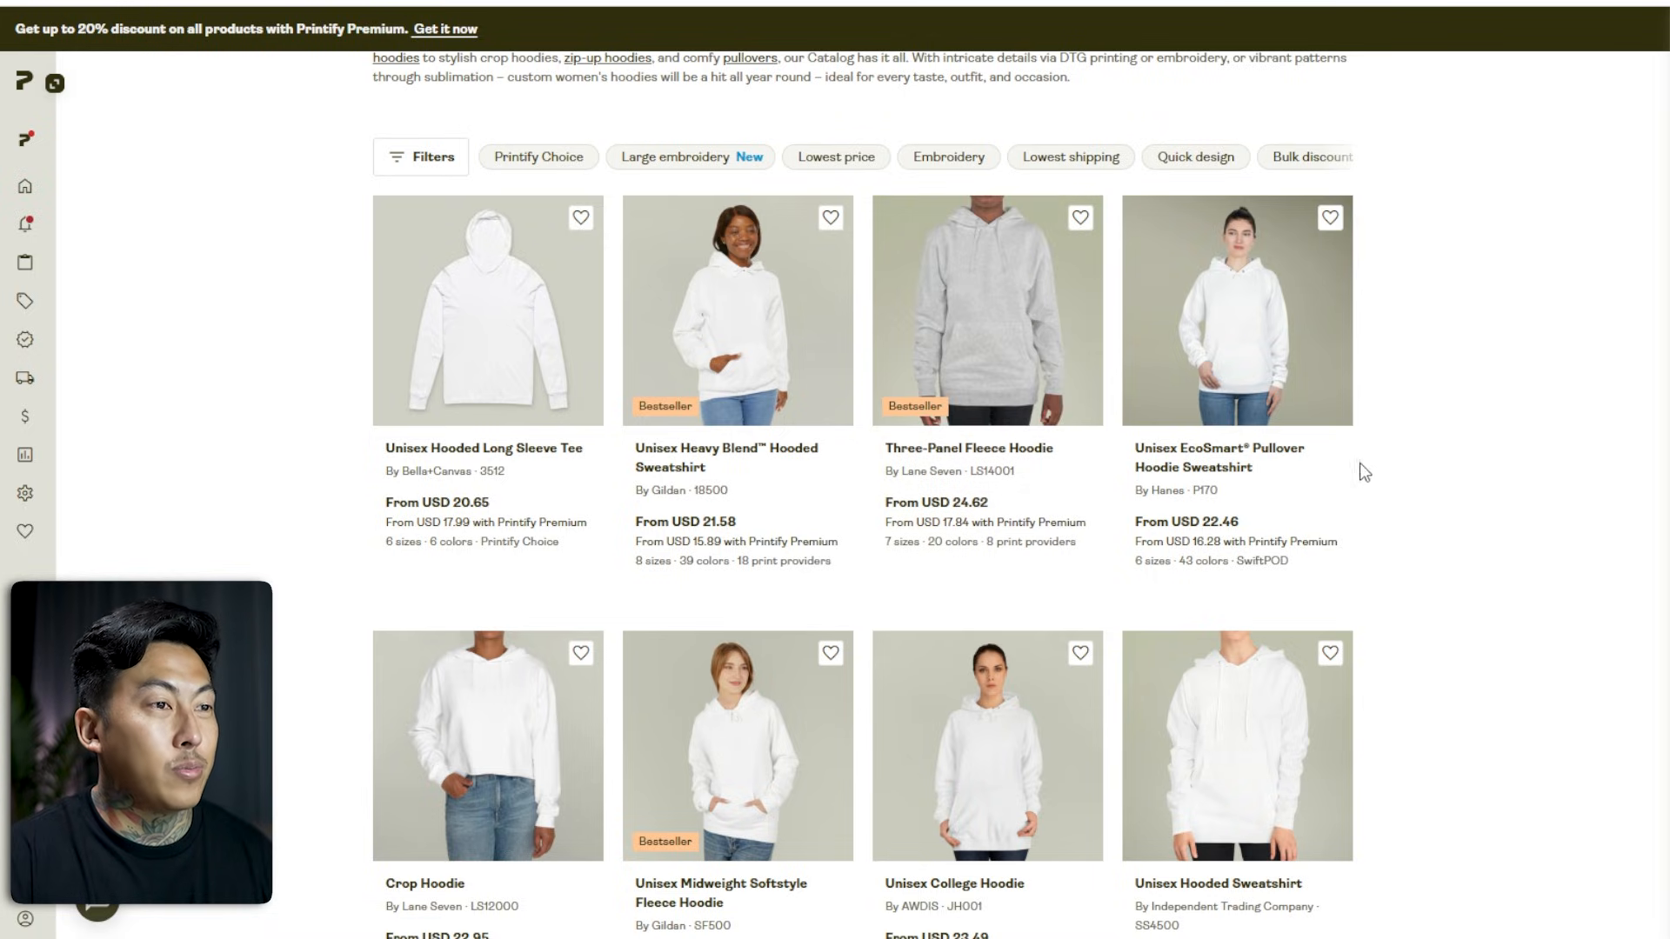
scroll(1349, 447, up, 1)
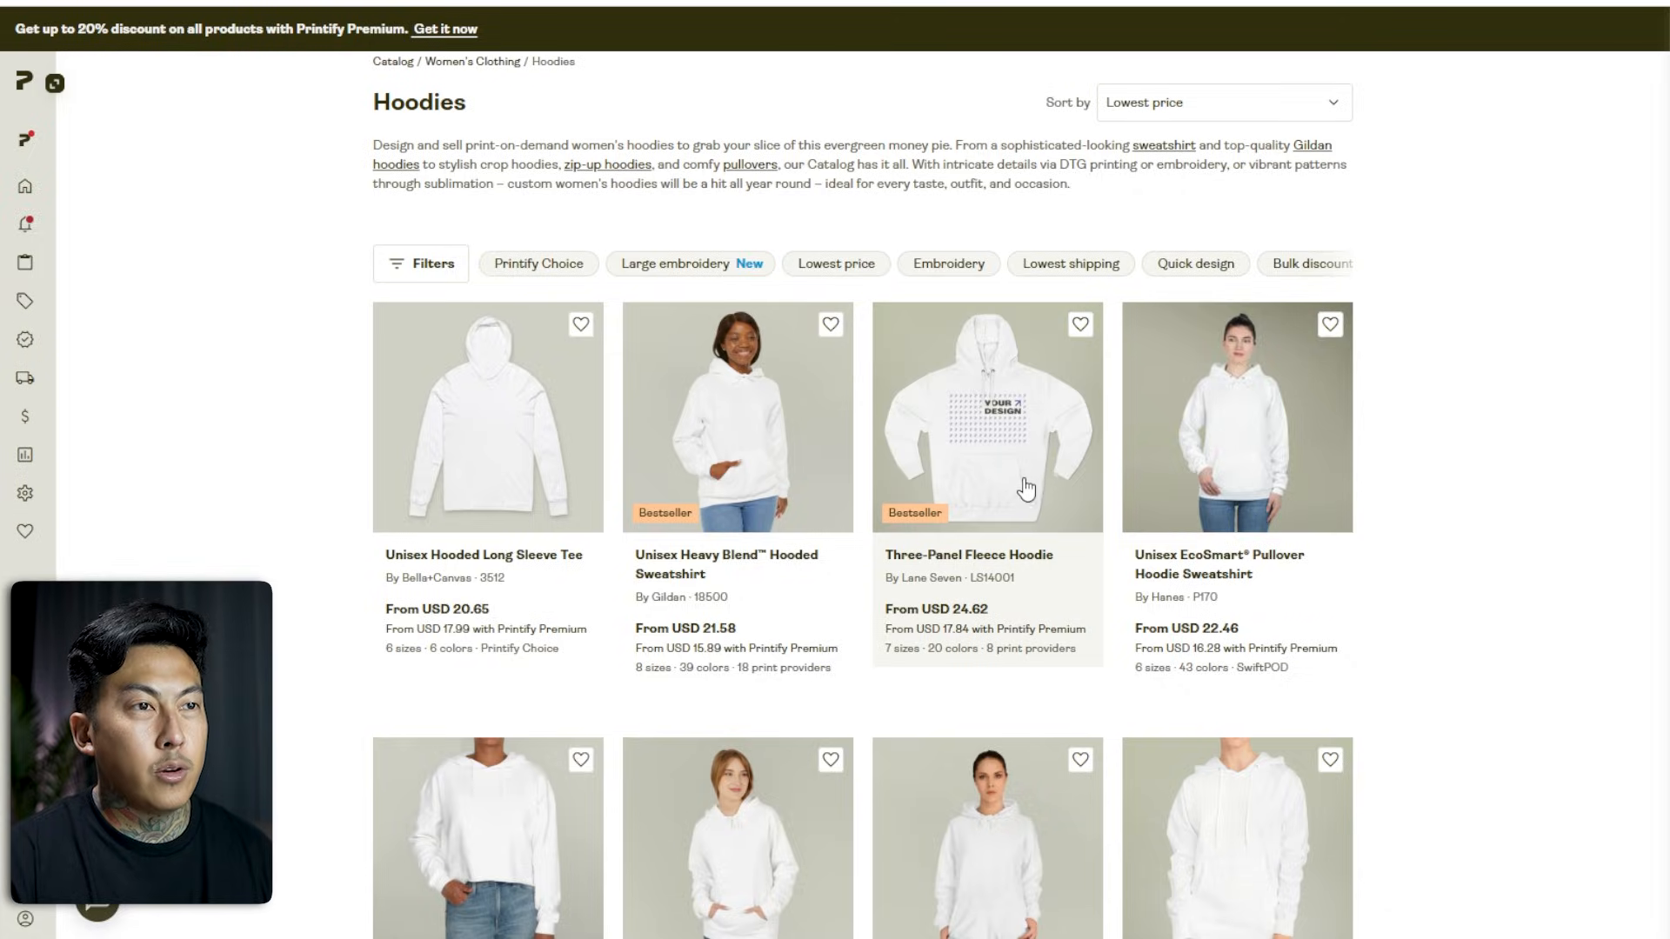
click(1024, 483)
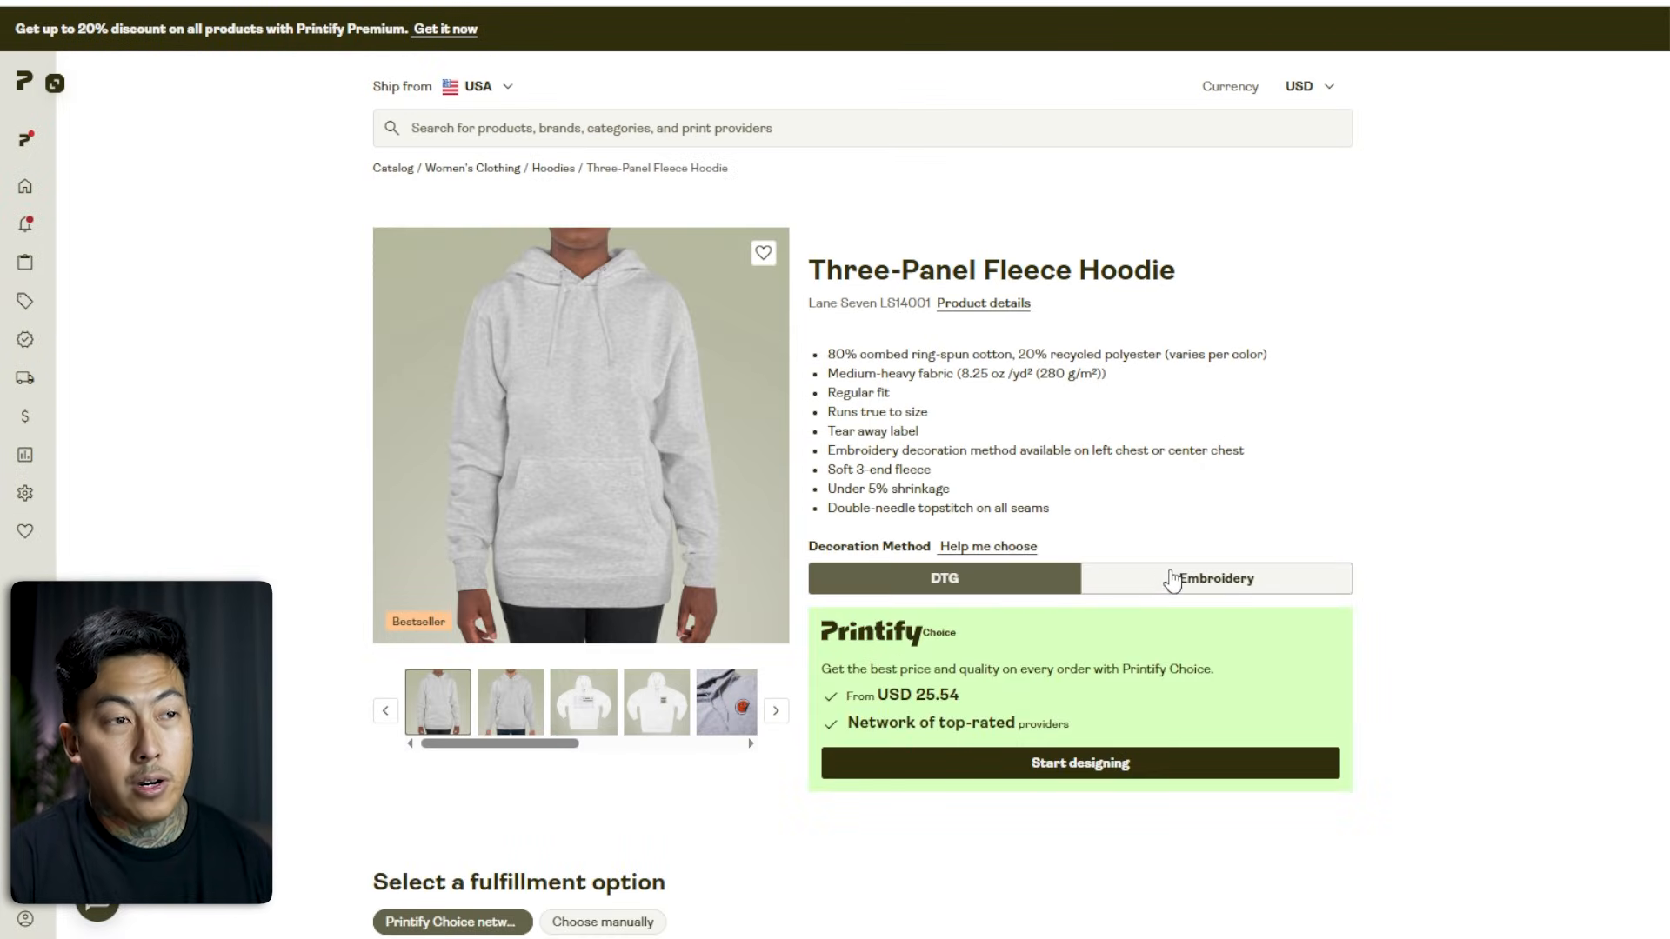
Review the embroidery decoration option of the hoodie and its local USA print providers.
click(1173, 580)
scroll(1017, 579, down, 1)
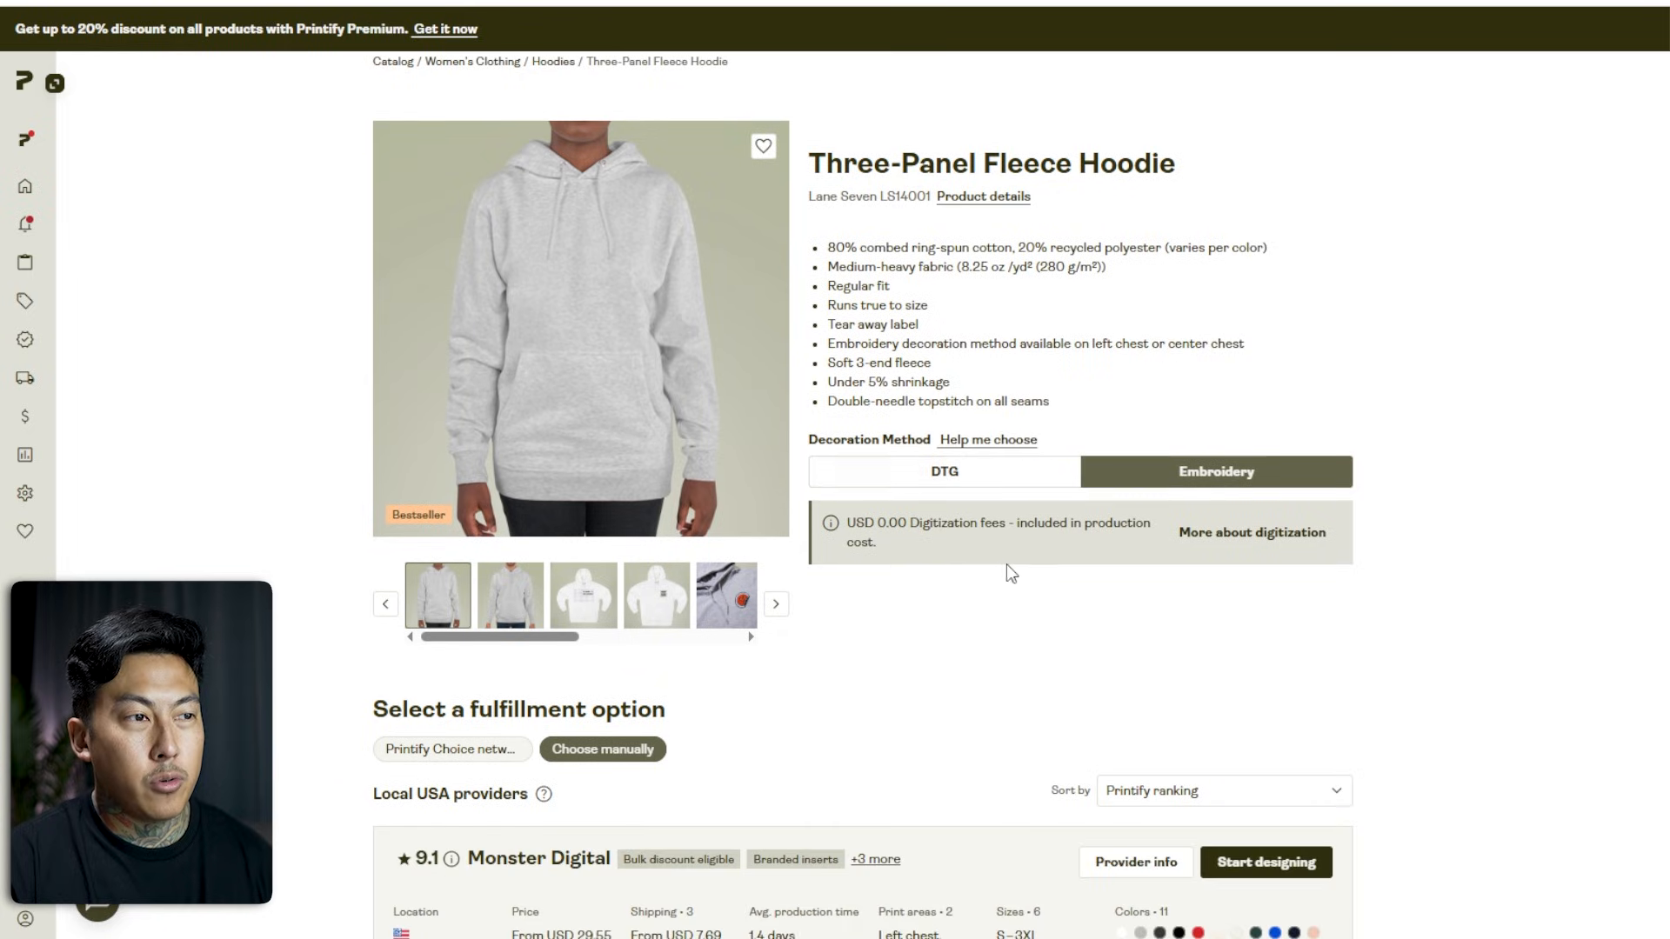
scroll(1009, 561, down, 3)
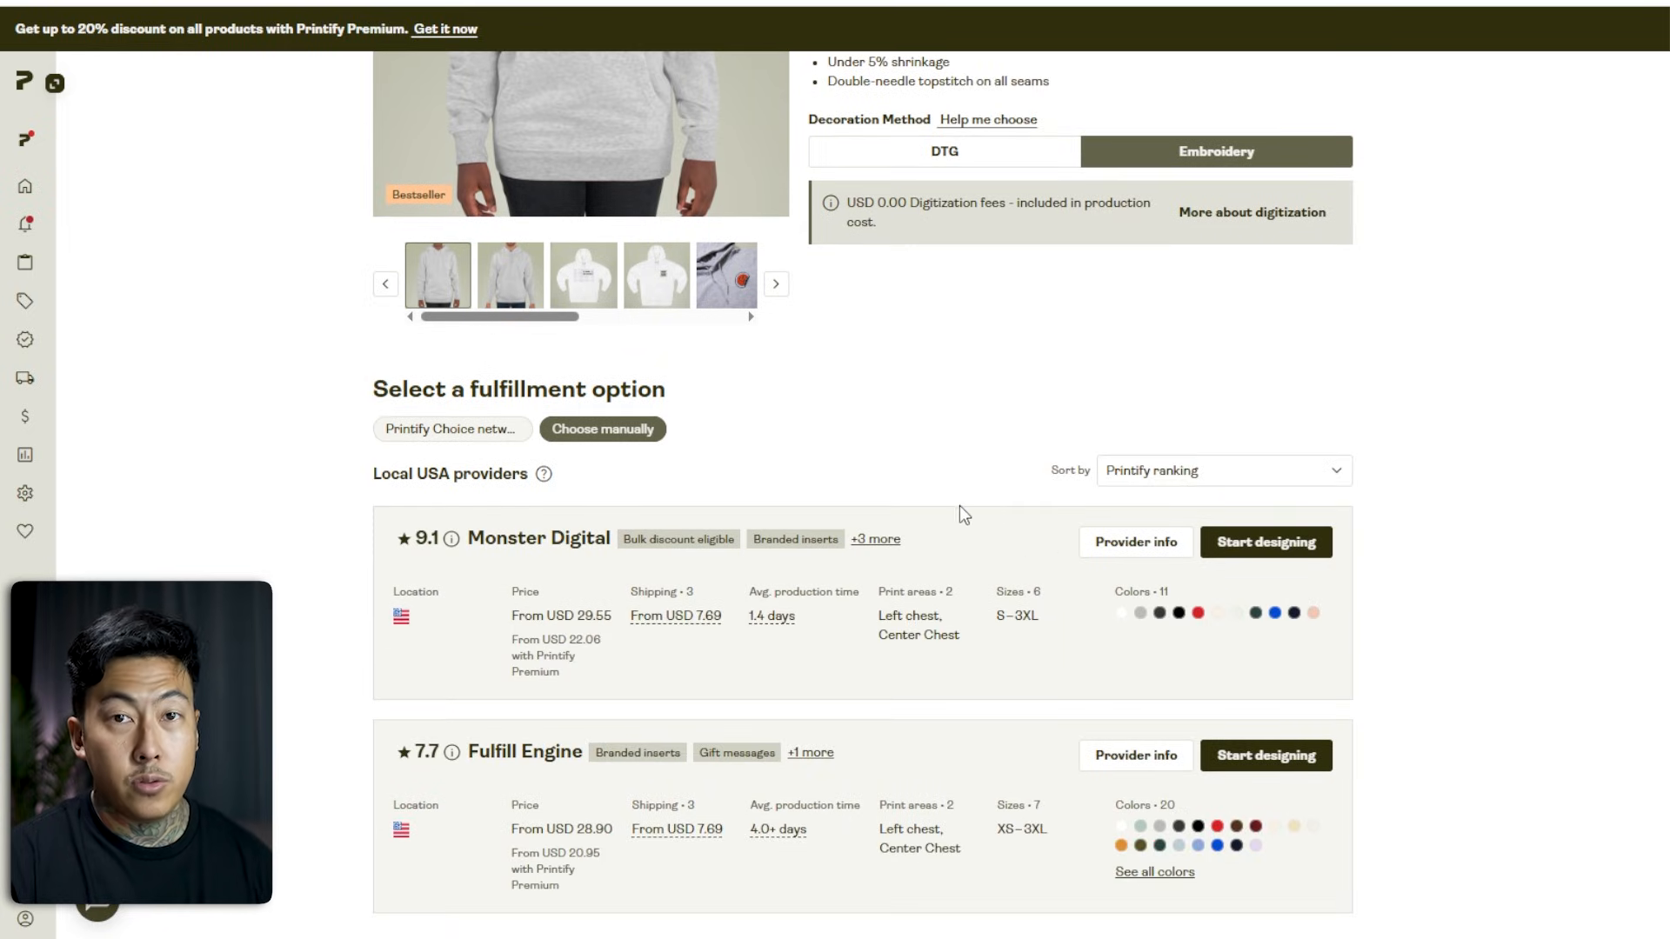
scroll(930, 491, up, 1)
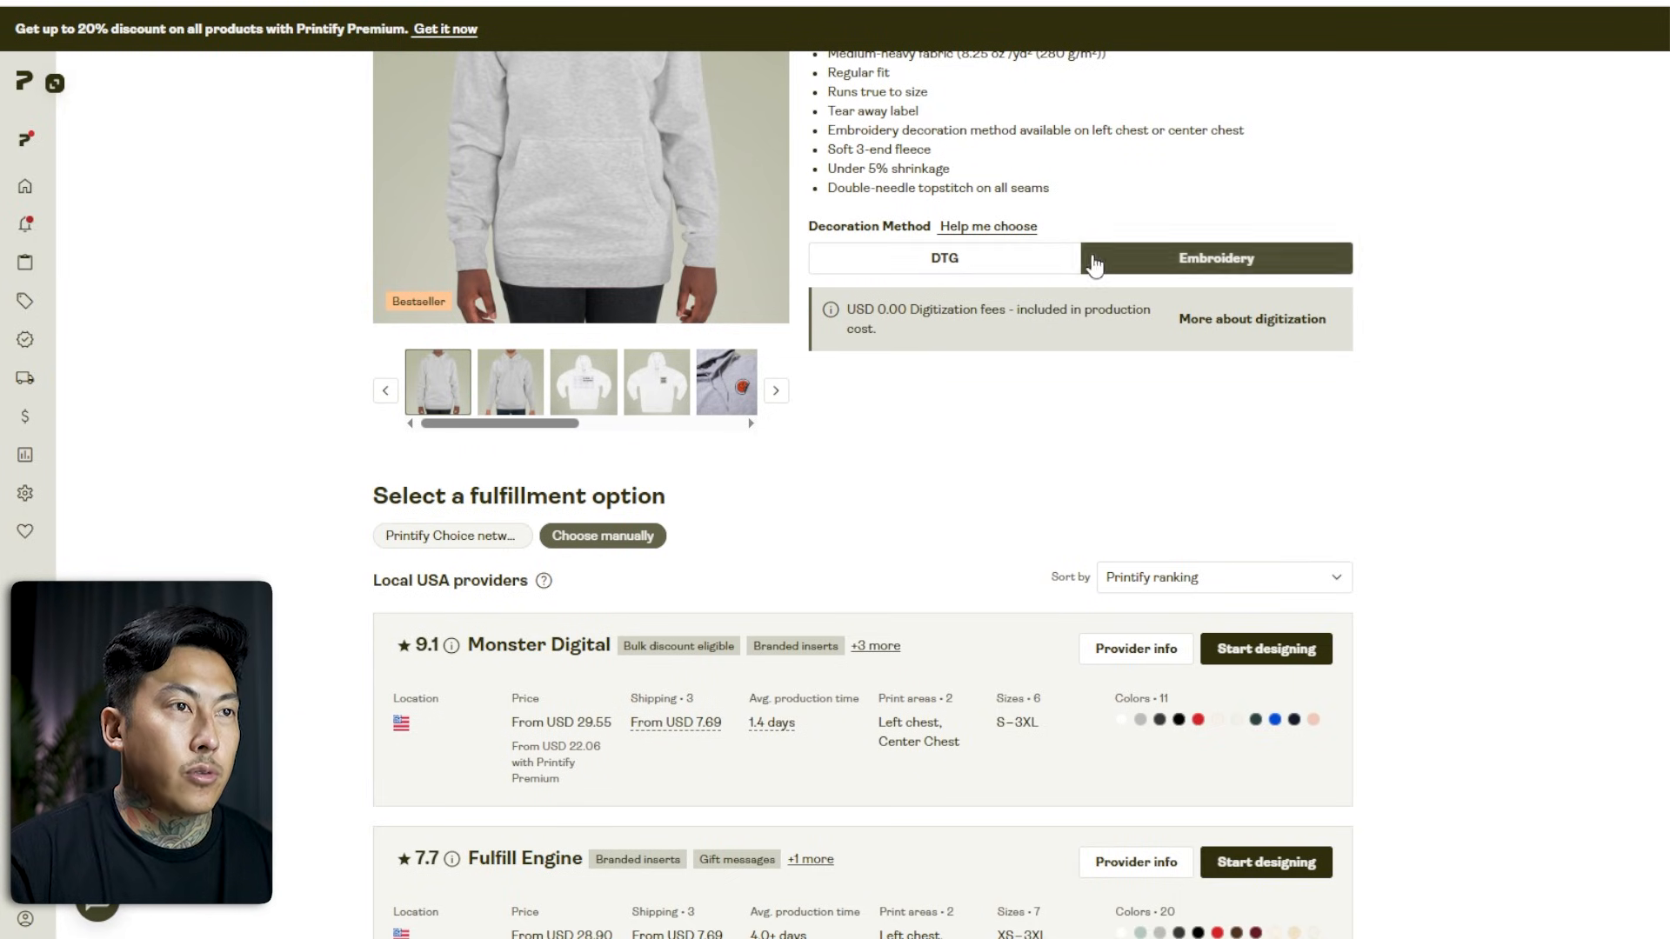
Set the hoodie's decoration method to DTG, choose fulfillment manually and start designing with Monster Digital.
click(986, 261)
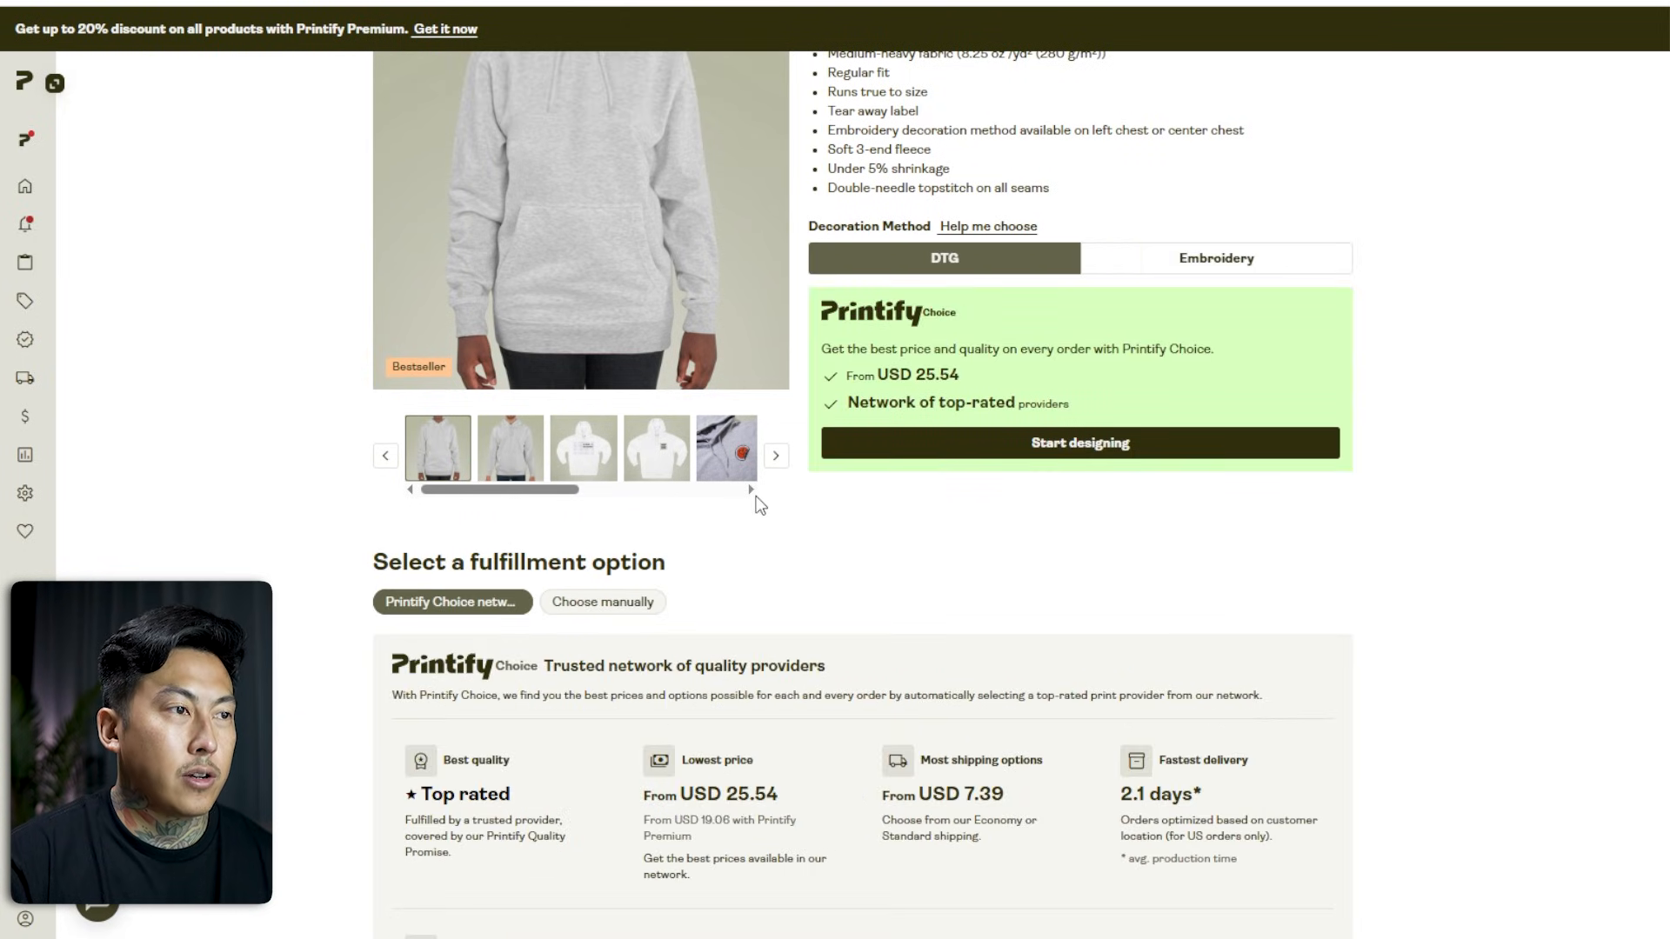
click(558, 609)
scroll(839, 595, down, 5)
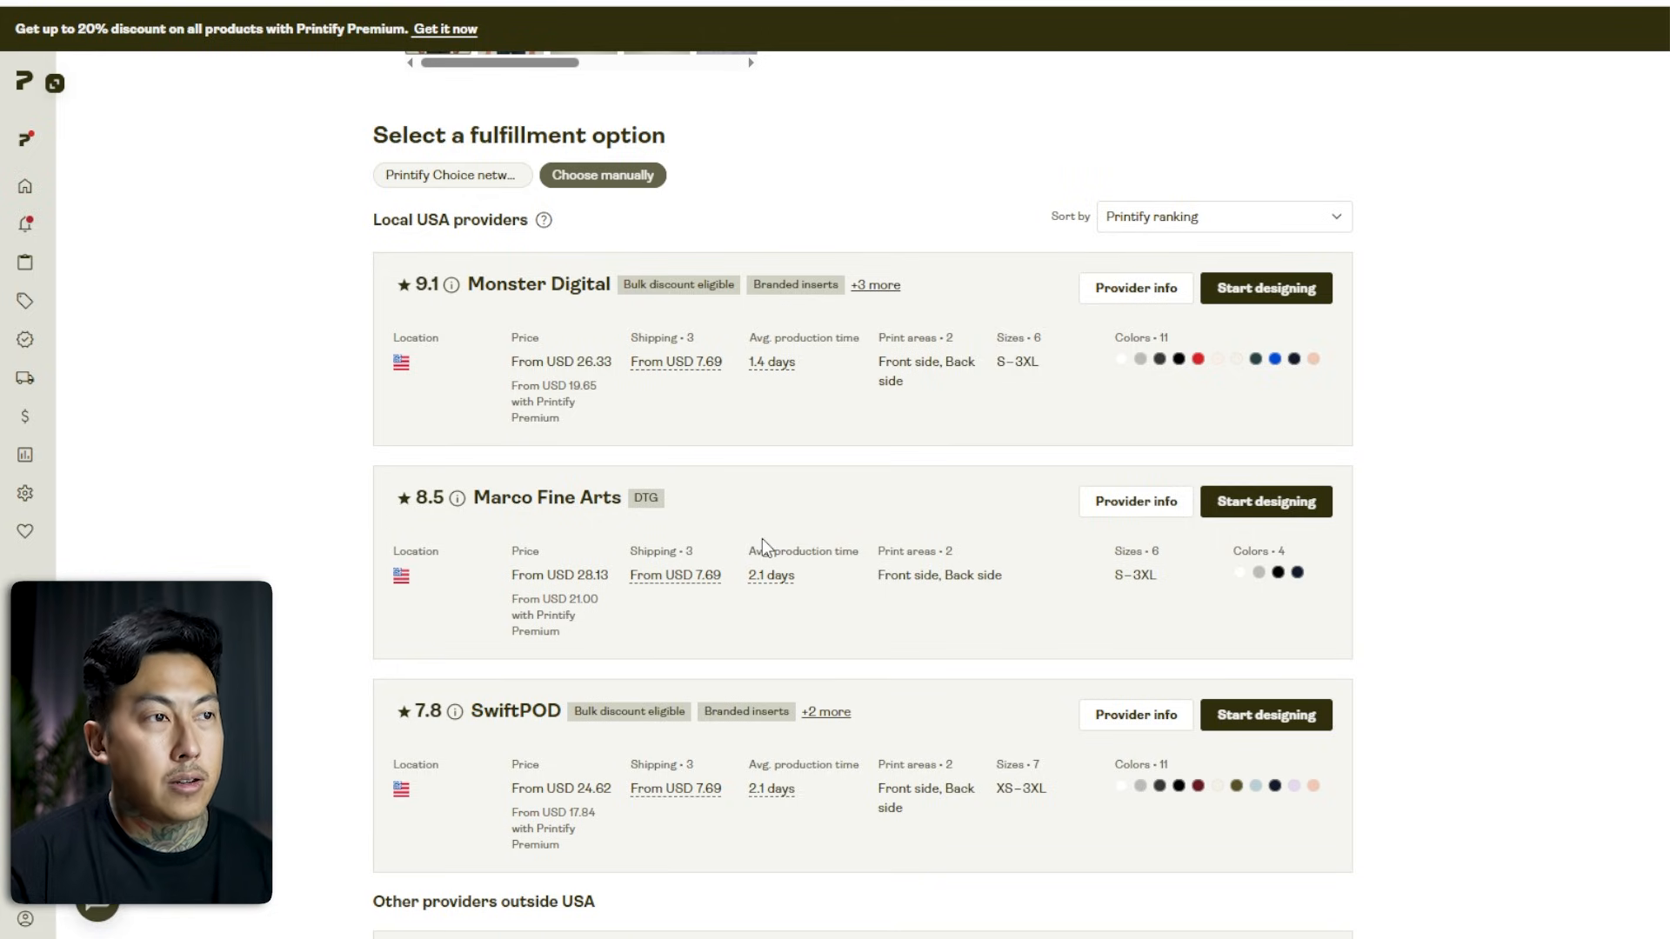
scroll(704, 484, up, 1)
click(1307, 414)
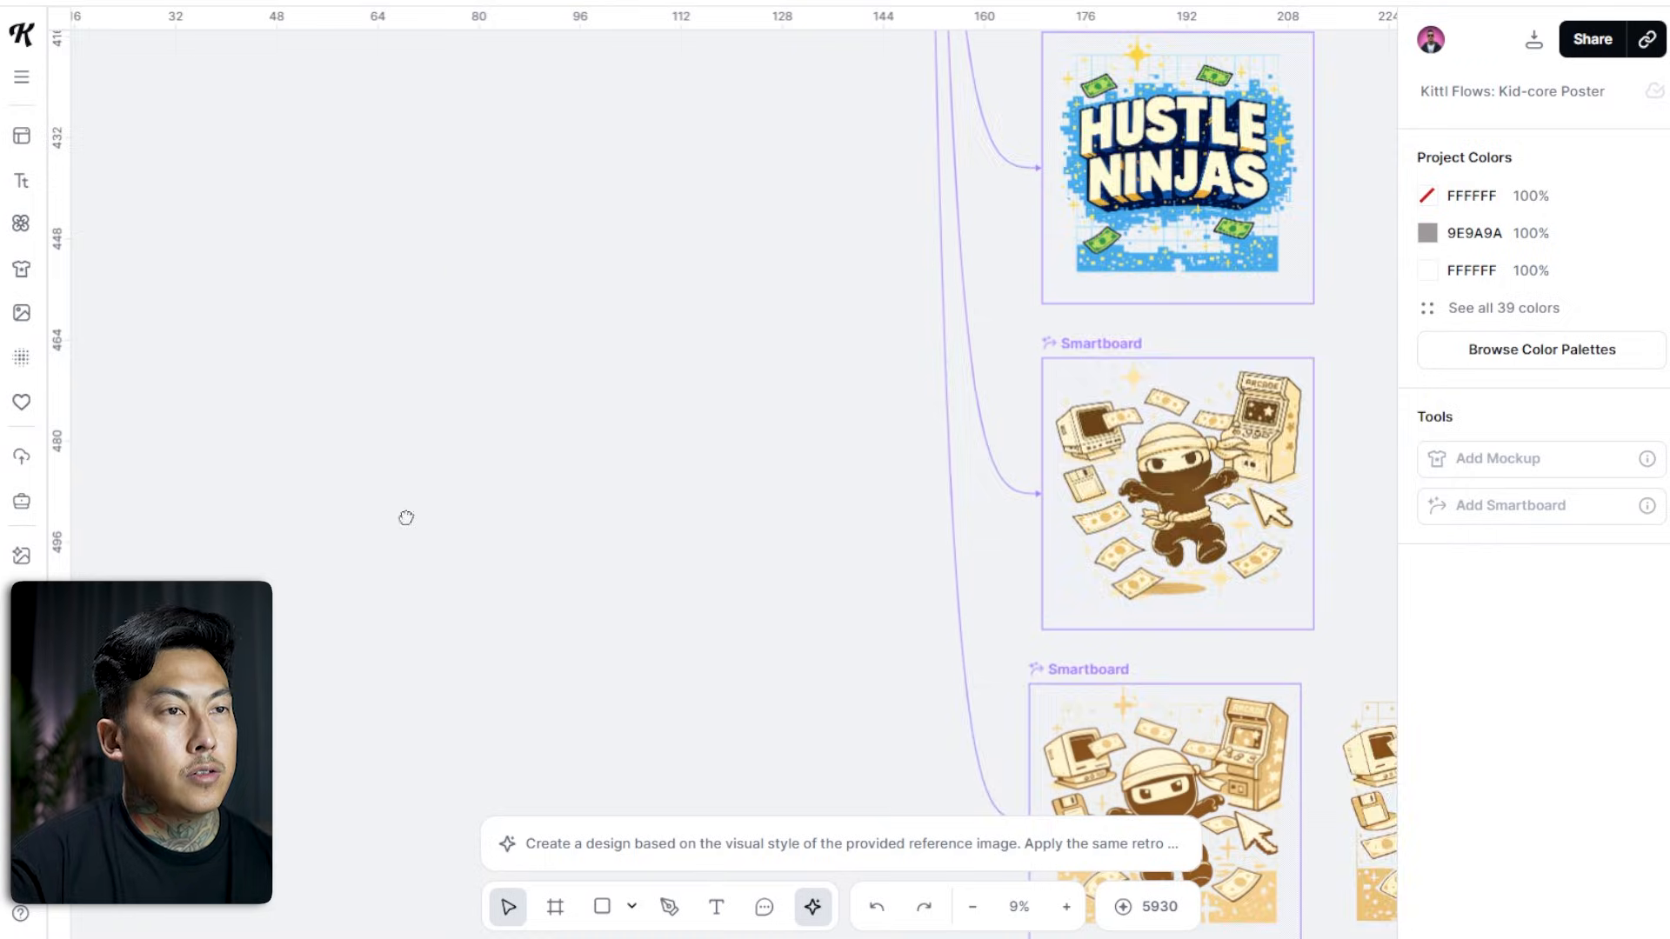
Switch to the Kittl Kid-core Poster project and scale the ninja illustration on Artboard 28 down to about 1011 × 1158 px.
scroll(1241, 485, right, 5)
drag(1241, 484, 998, 171)
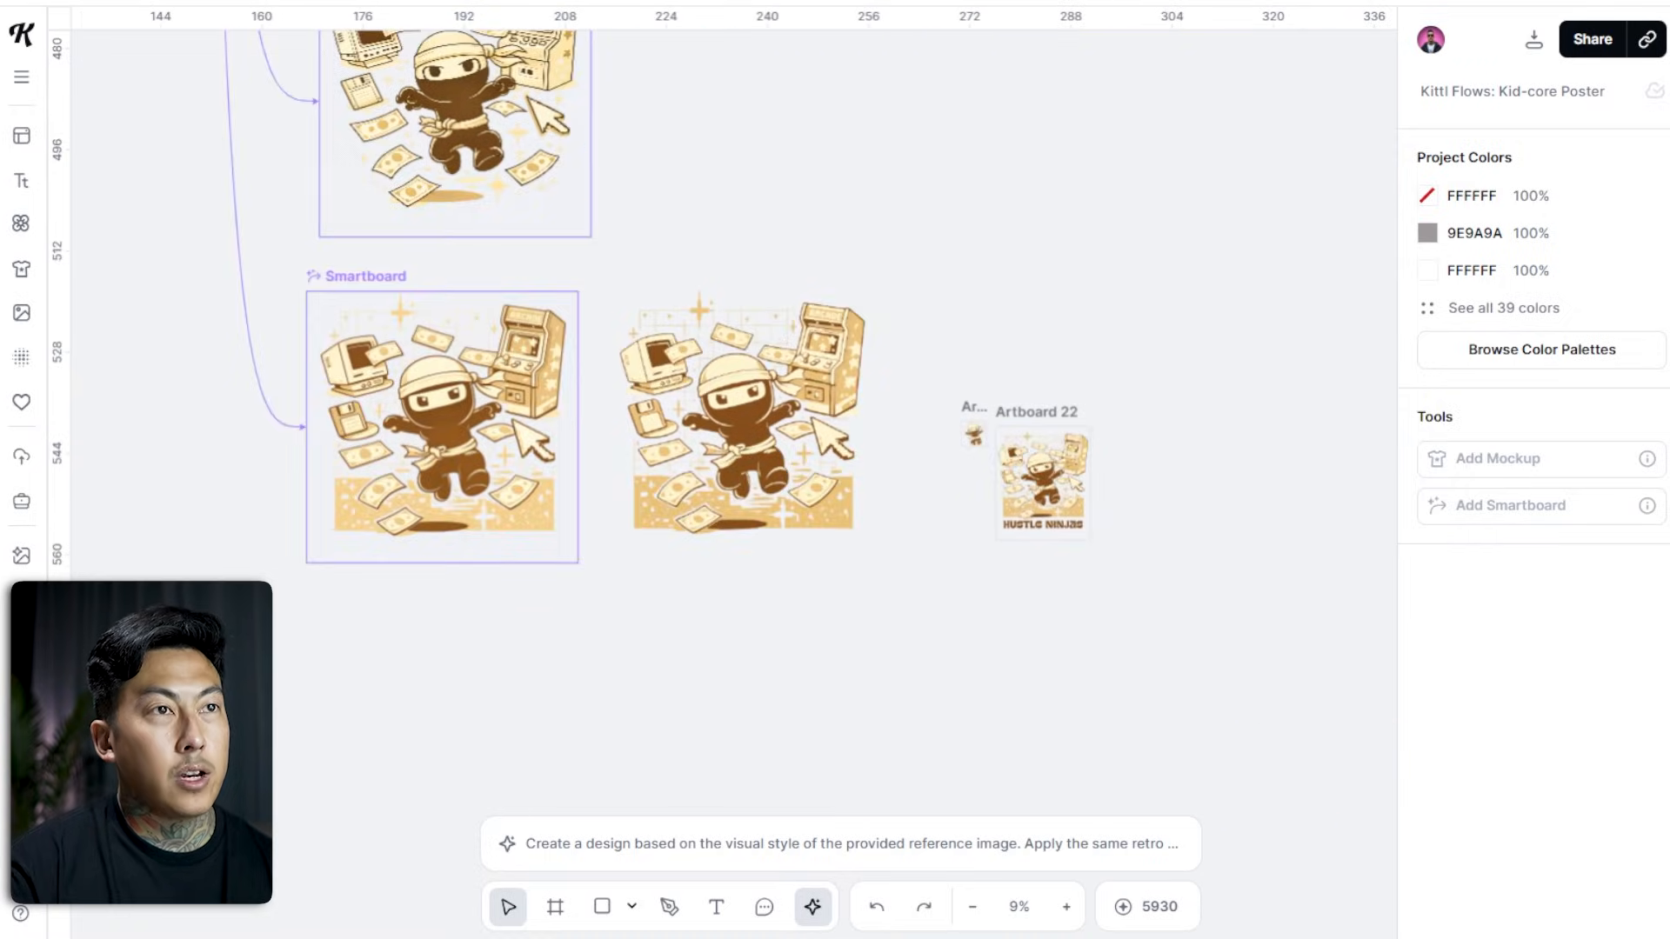
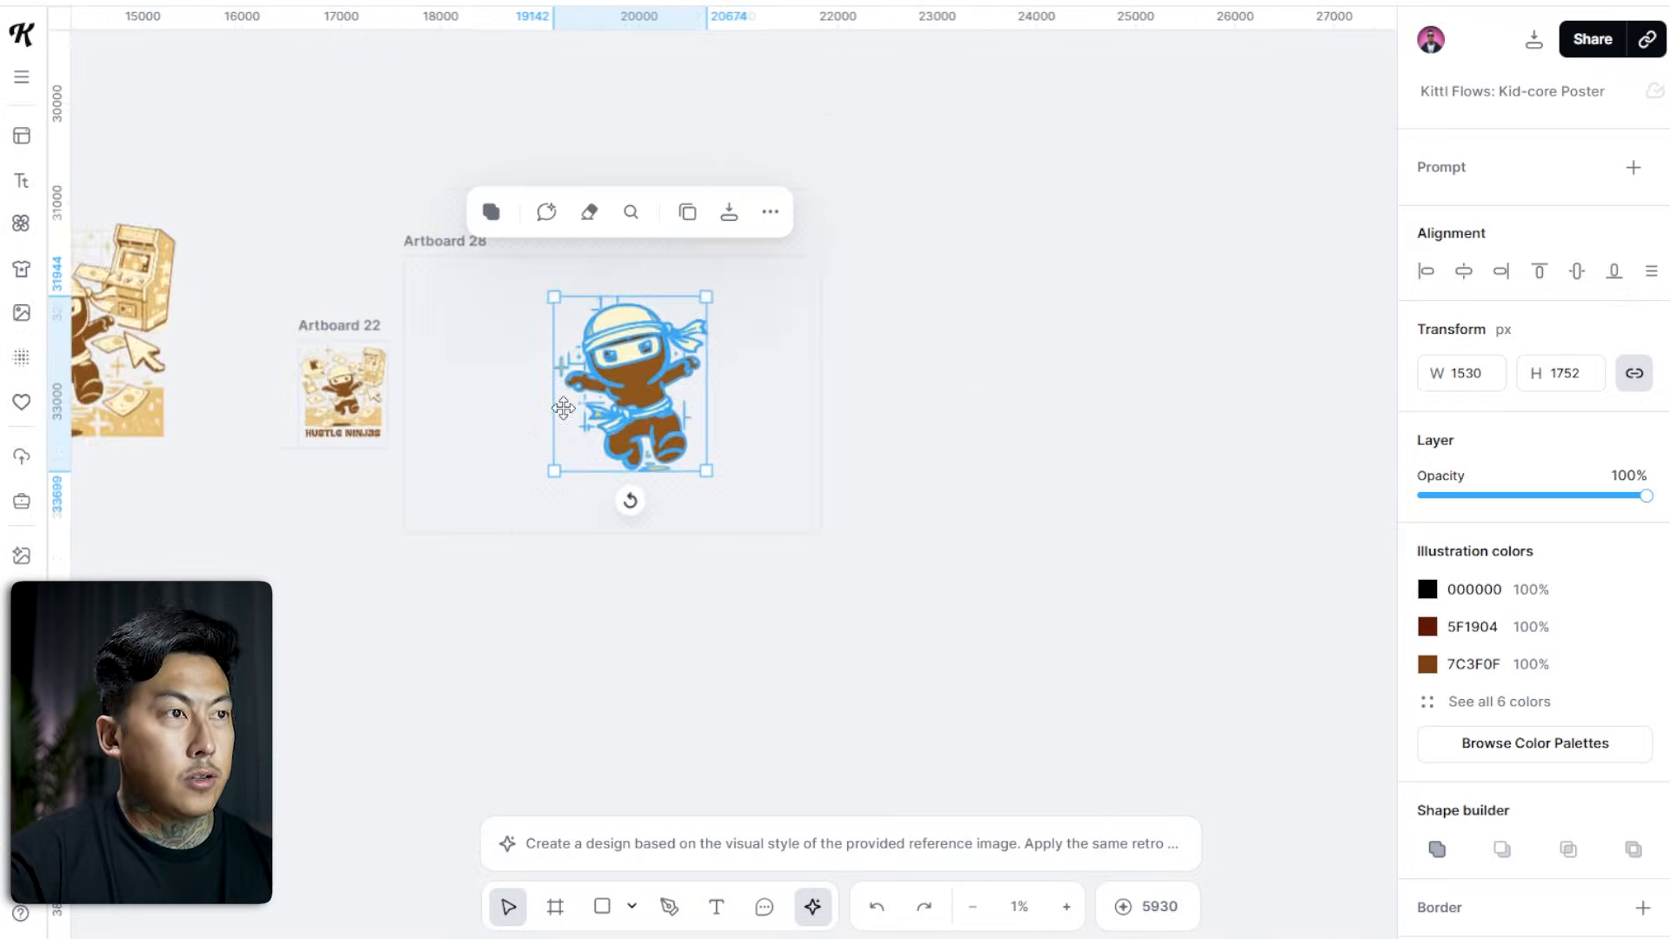
scroll(562, 406, up, 3)
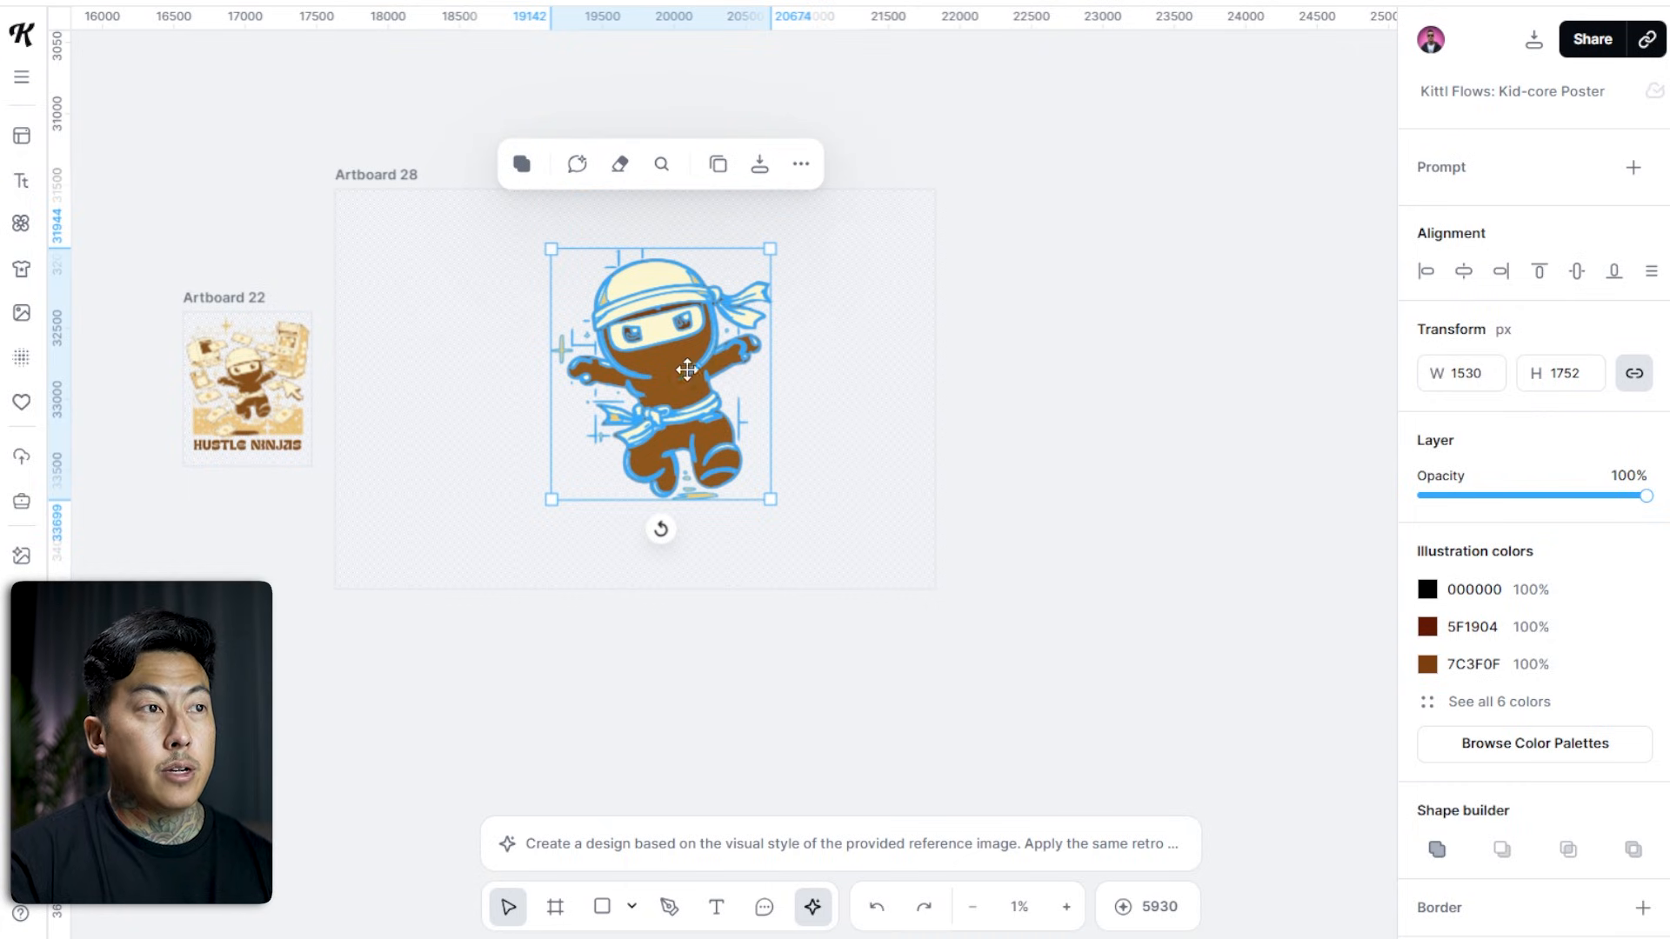
drag(675, 358, 650, 347)
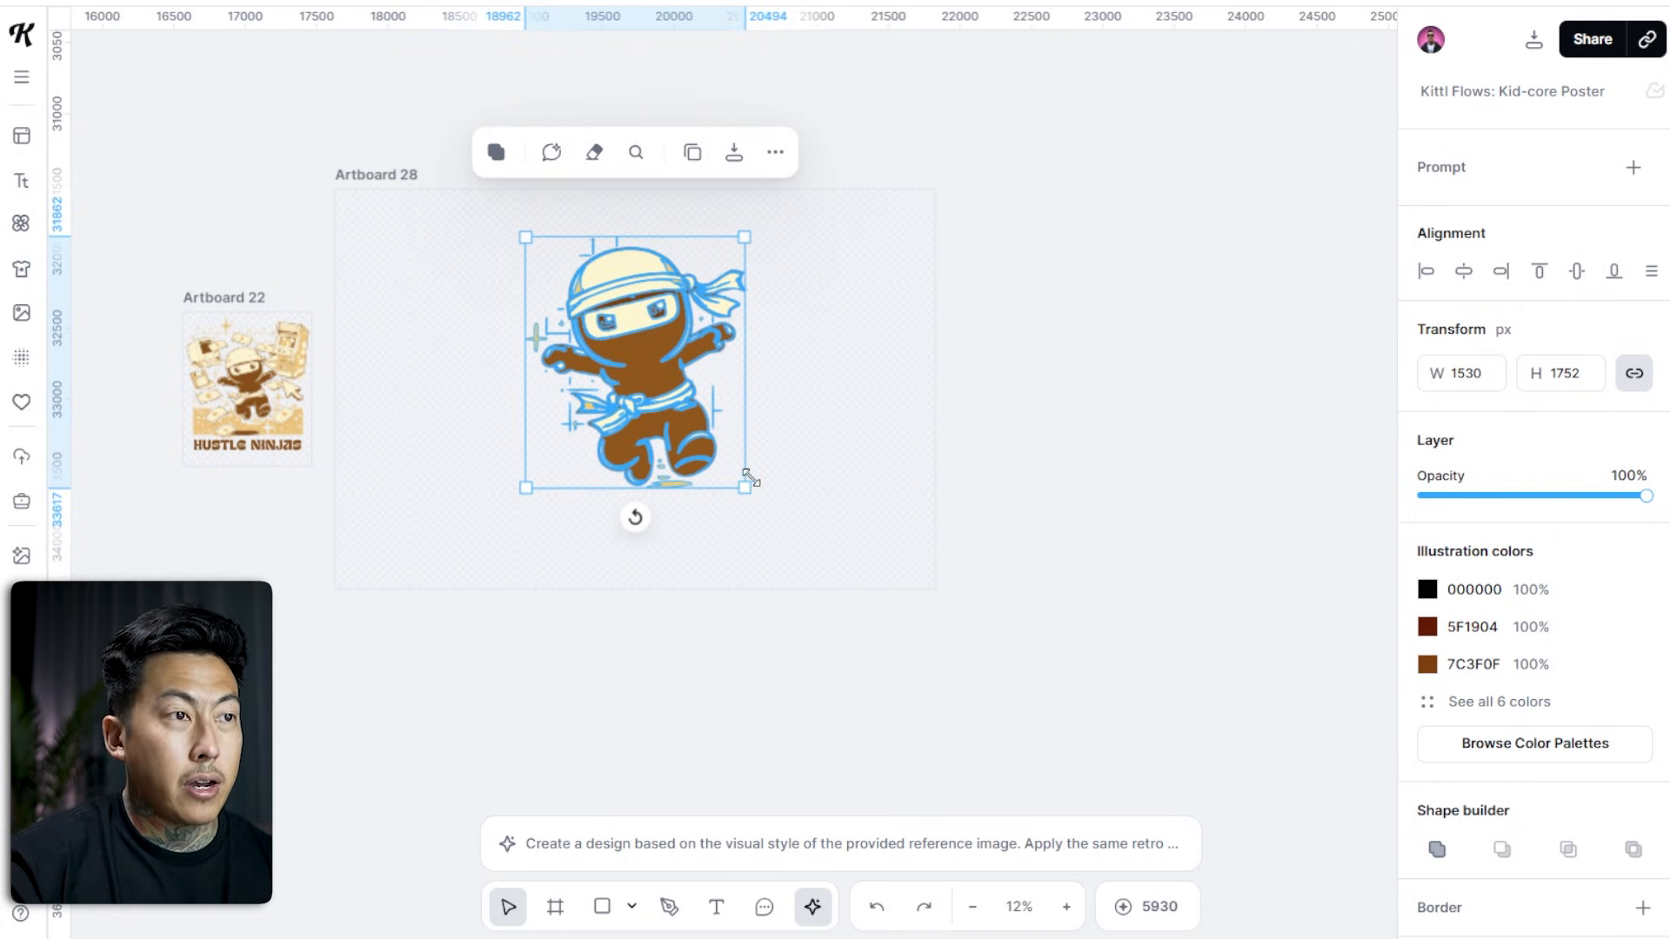
drag(744, 488, 653, 371)
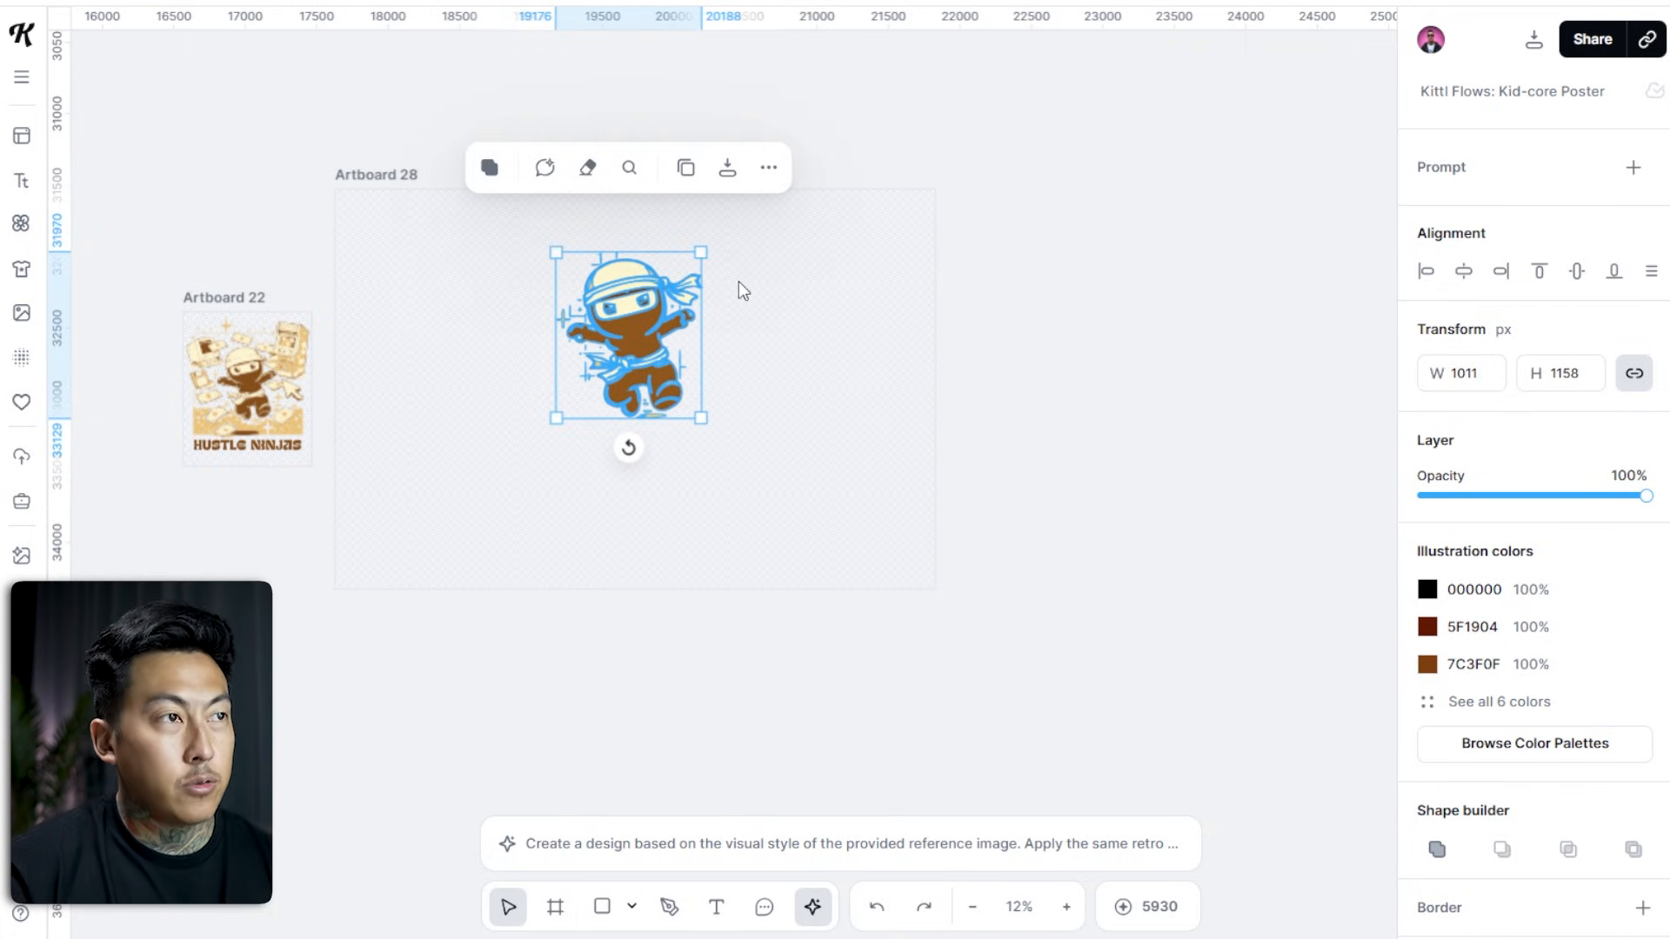
Center the ninja horizontally on Artboard 28 and place it slightly below the artboard's upper edge.
click(348, 173)
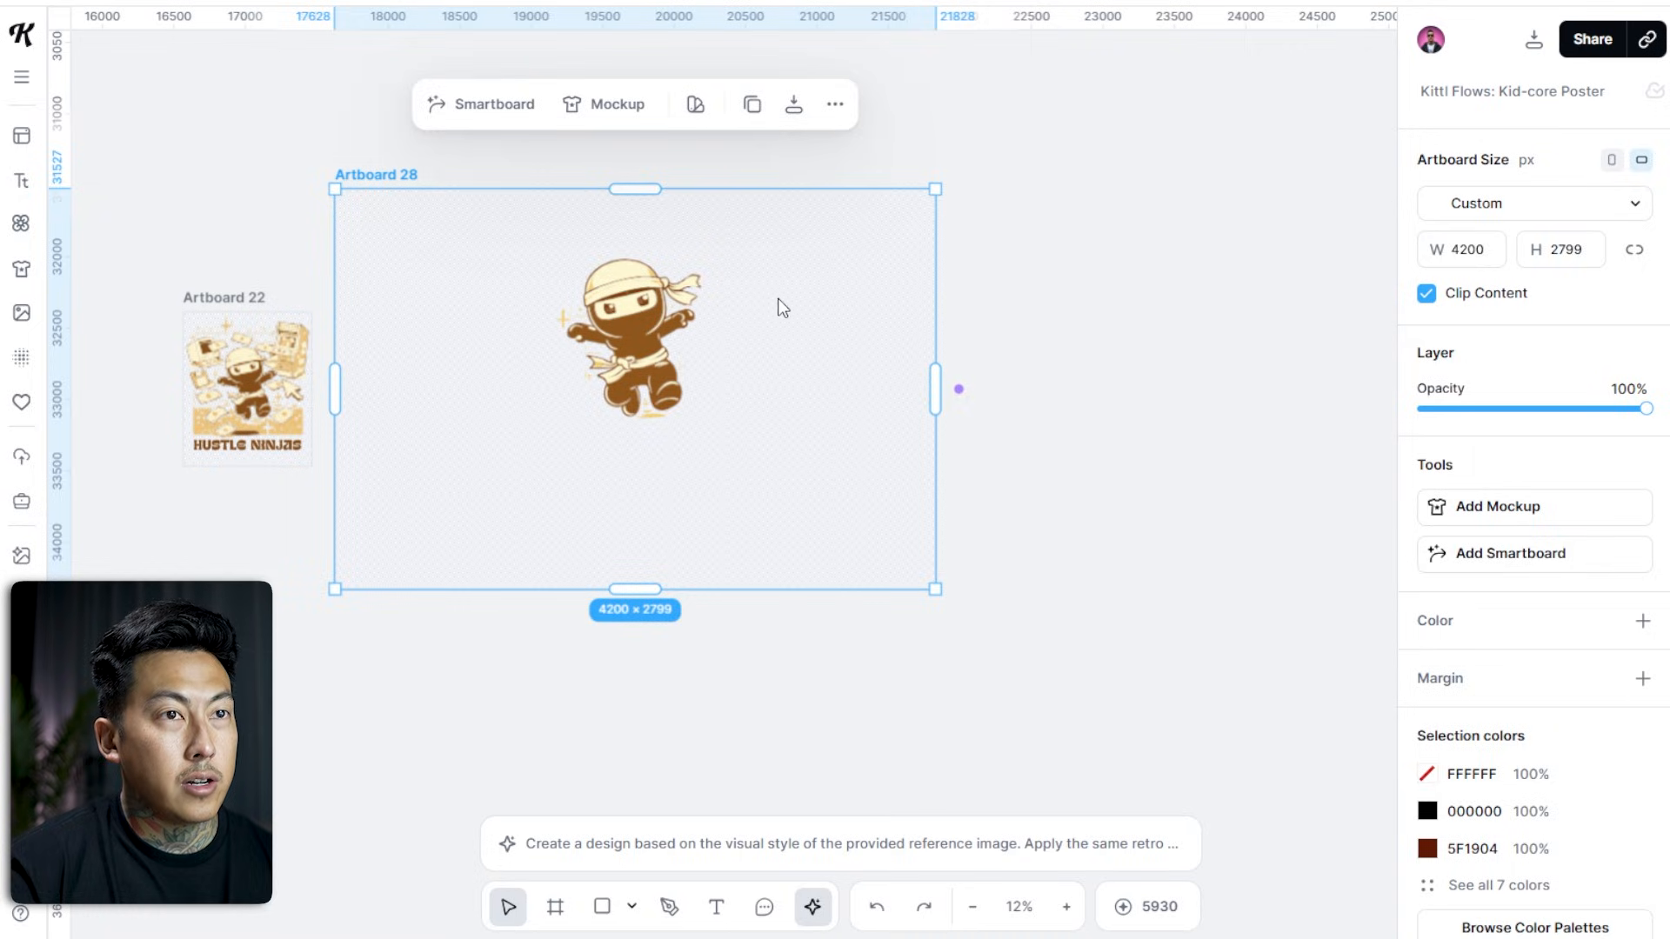
drag(760, 261, 484, 469)
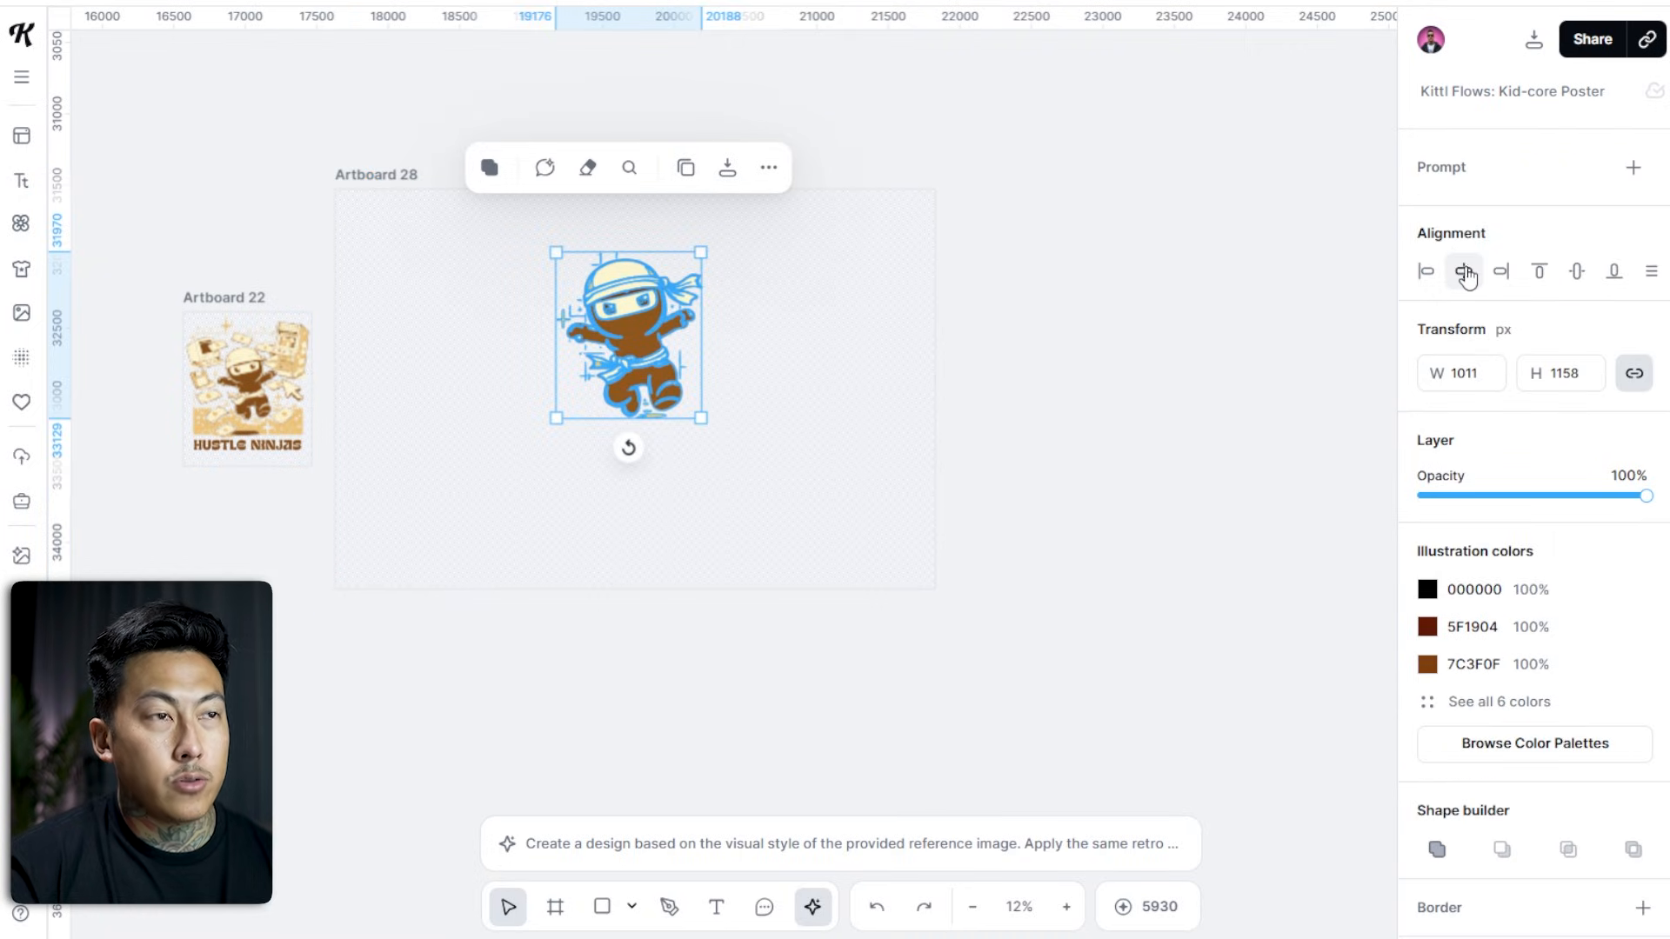
click(1464, 272)
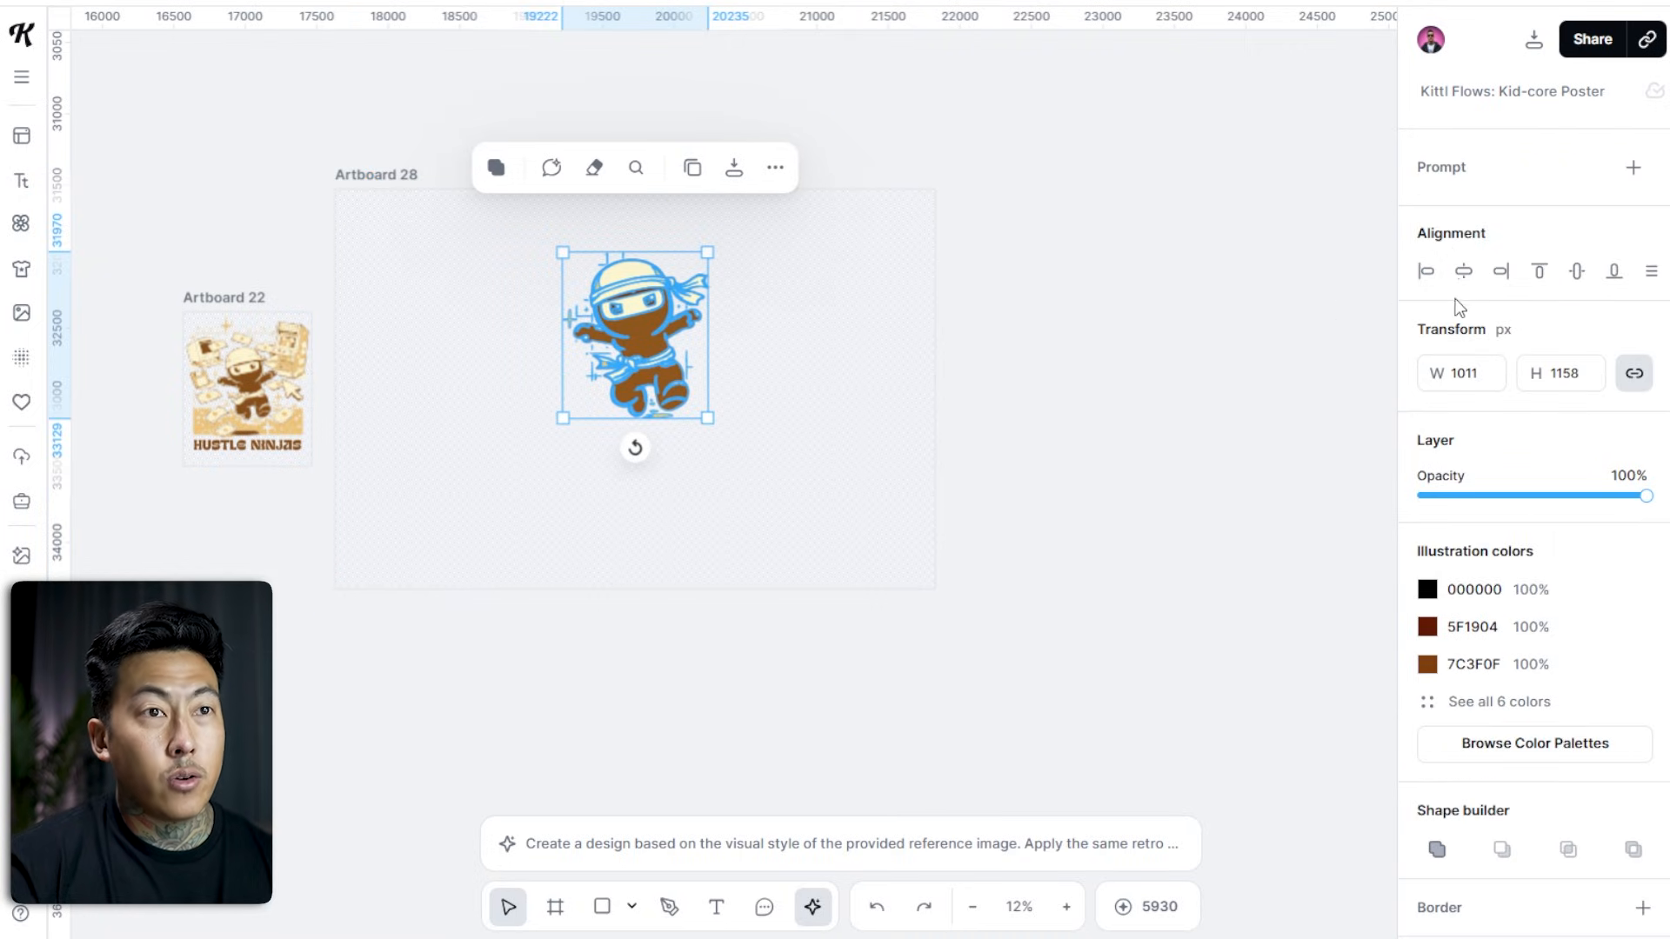
click(1538, 272)
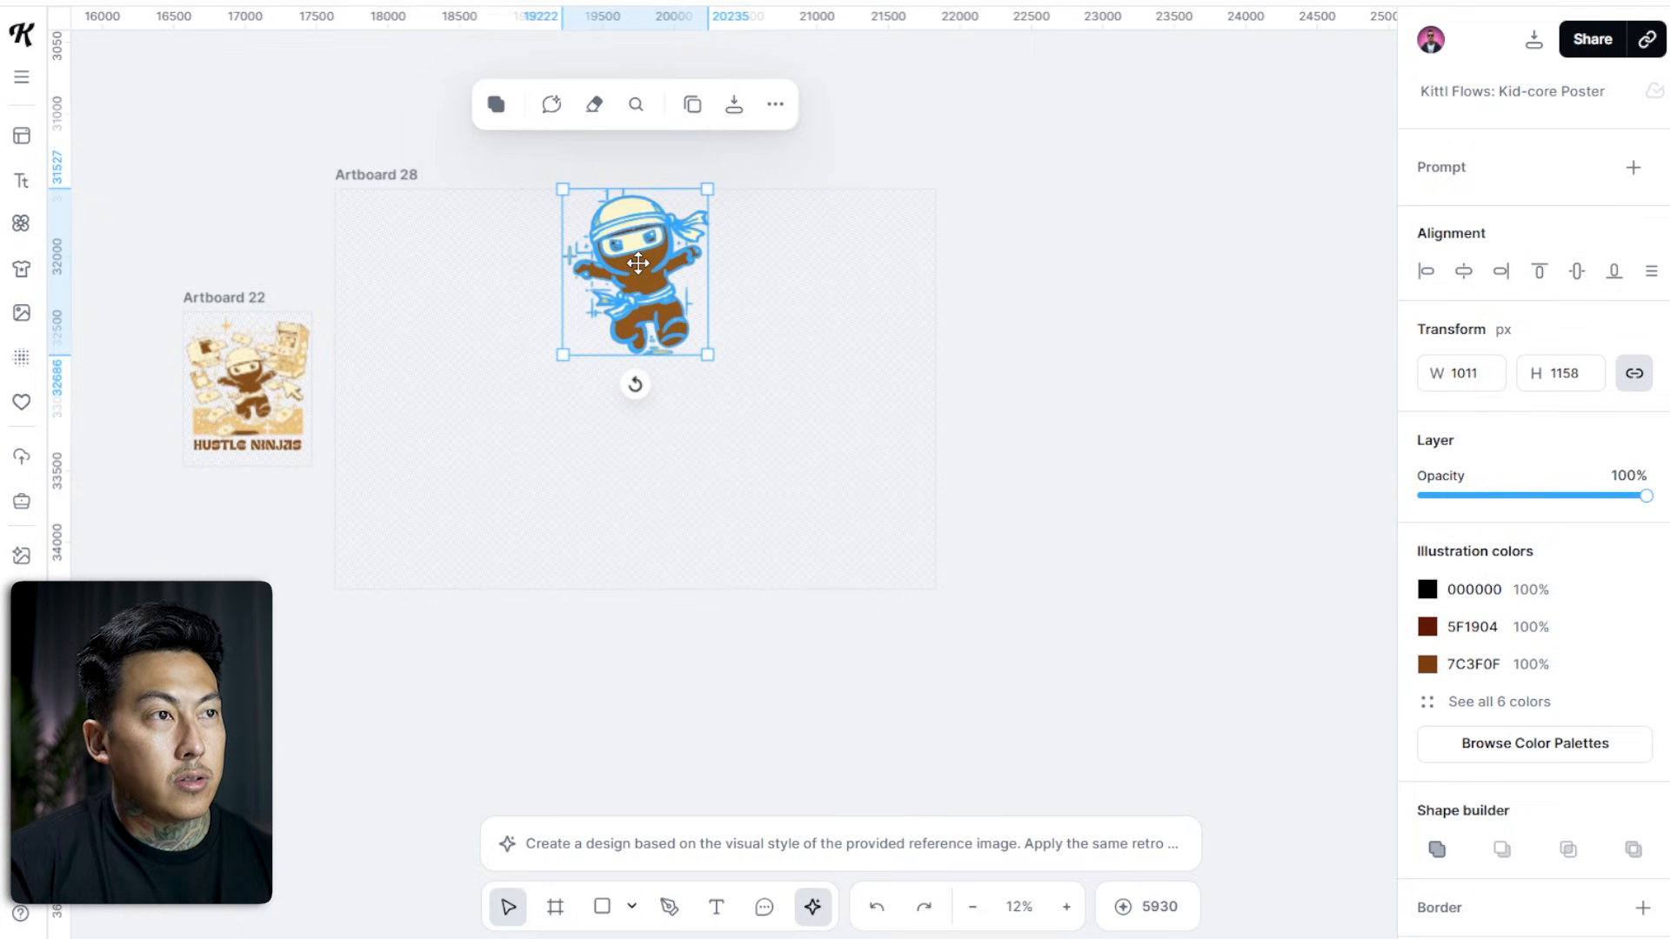
drag(643, 261, 647, 298)
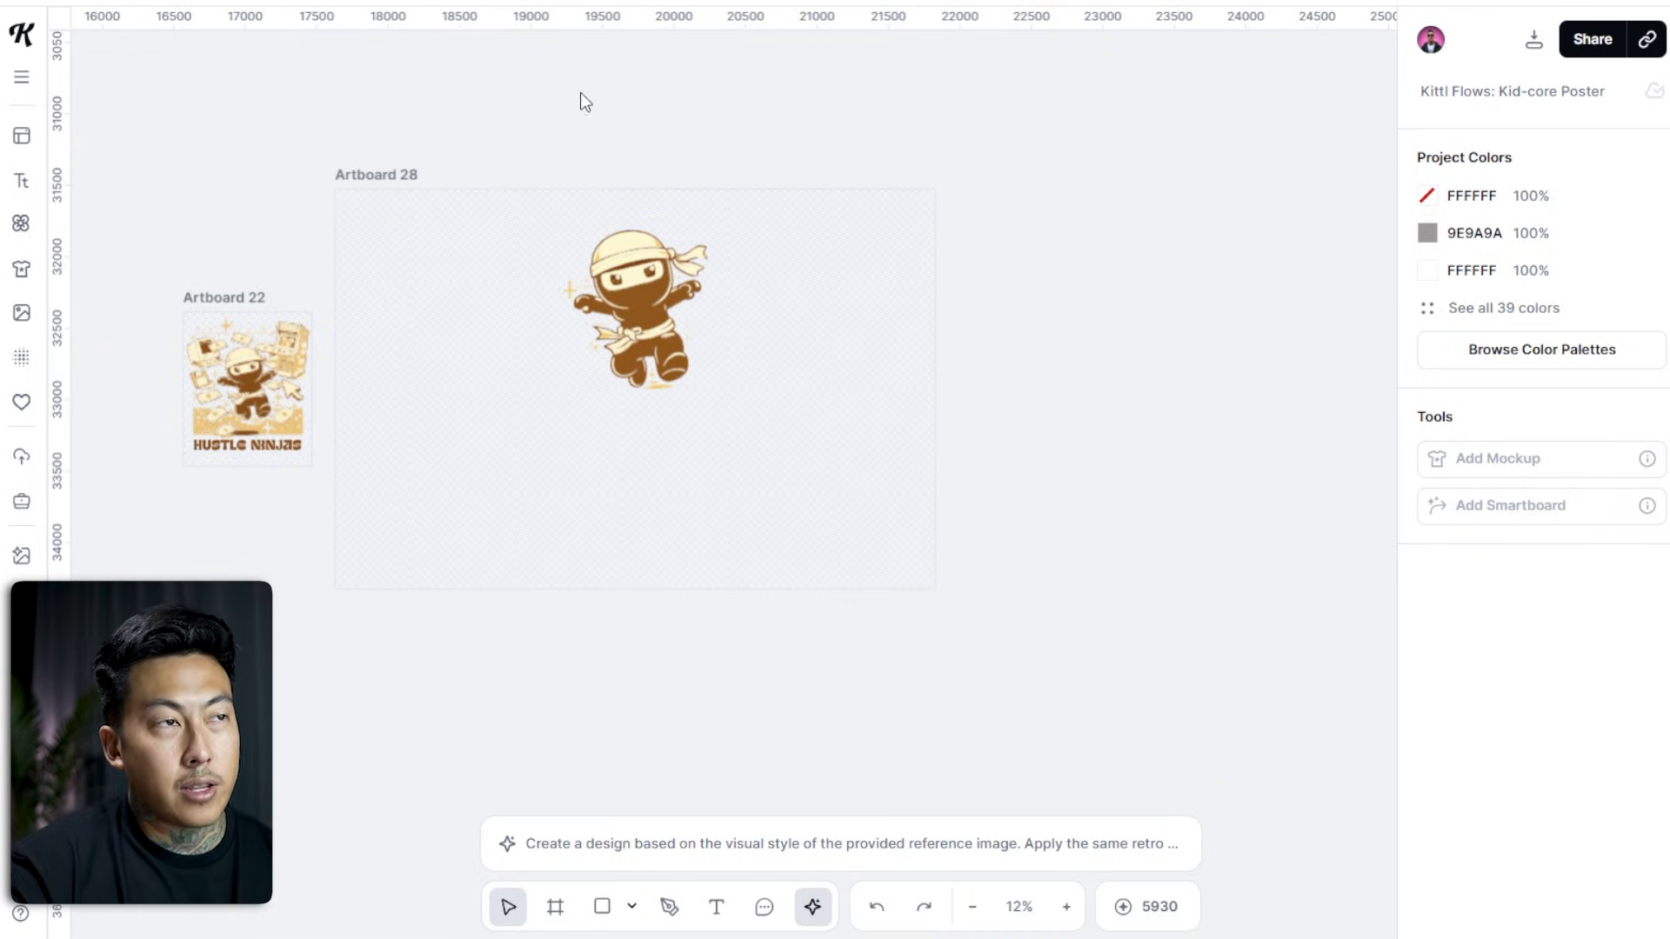
Set up the download of only Artboard 28 as a PNG at 300 dpi.
click(636, 271)
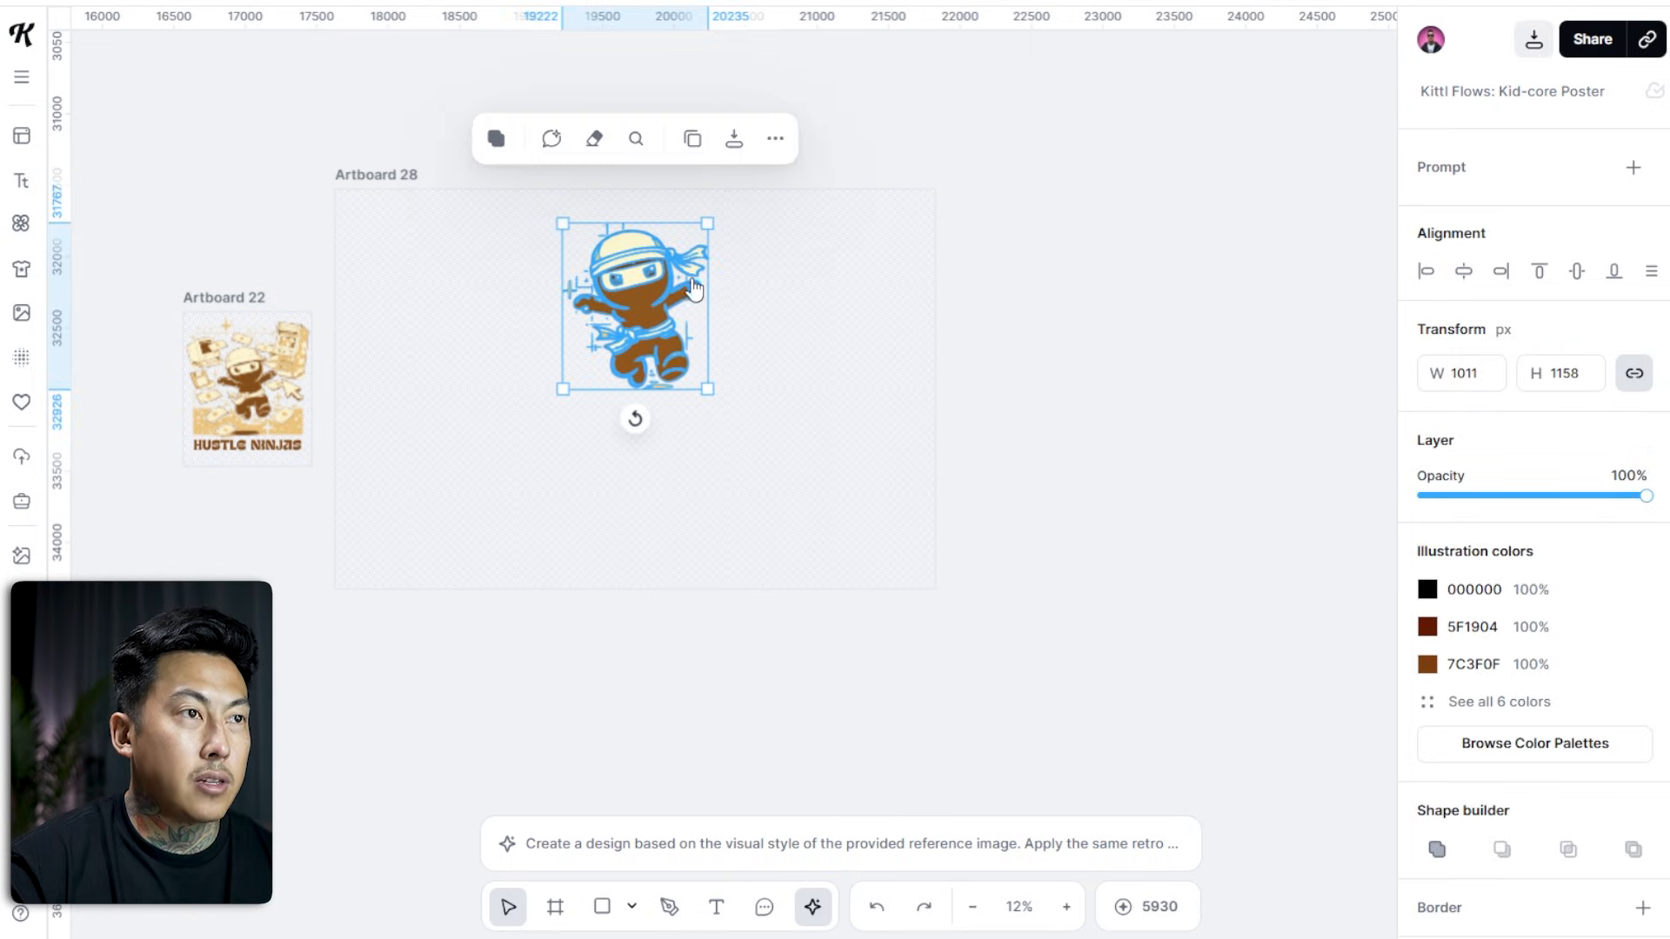
click(1533, 38)
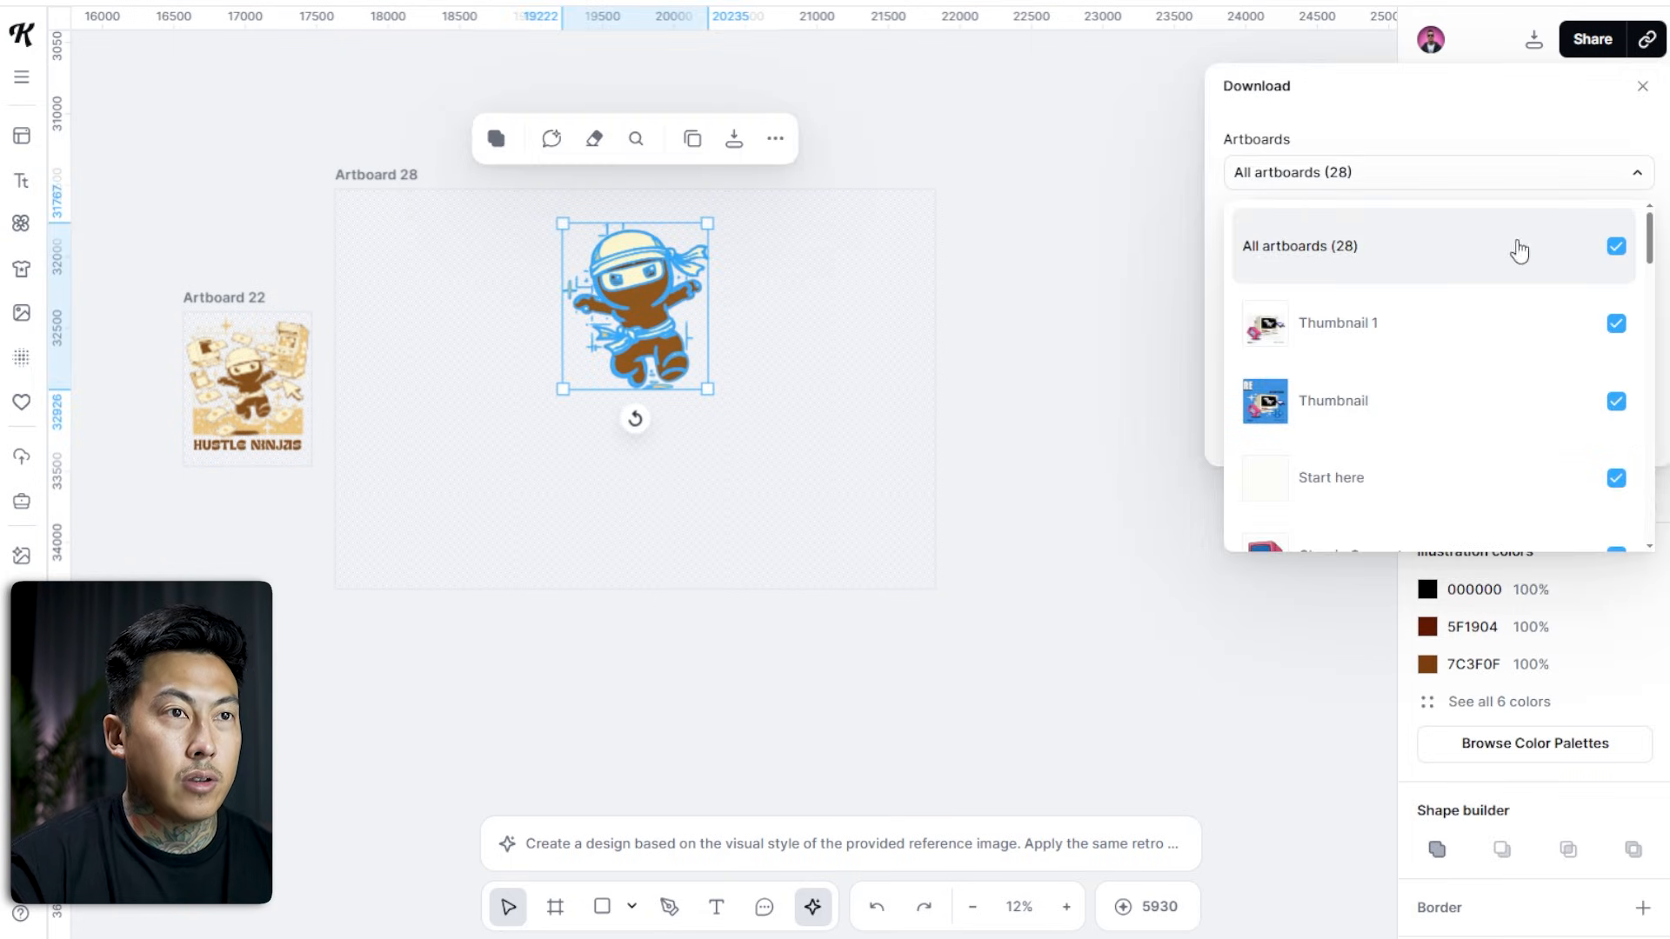
click(1616, 248)
click(1625, 265)
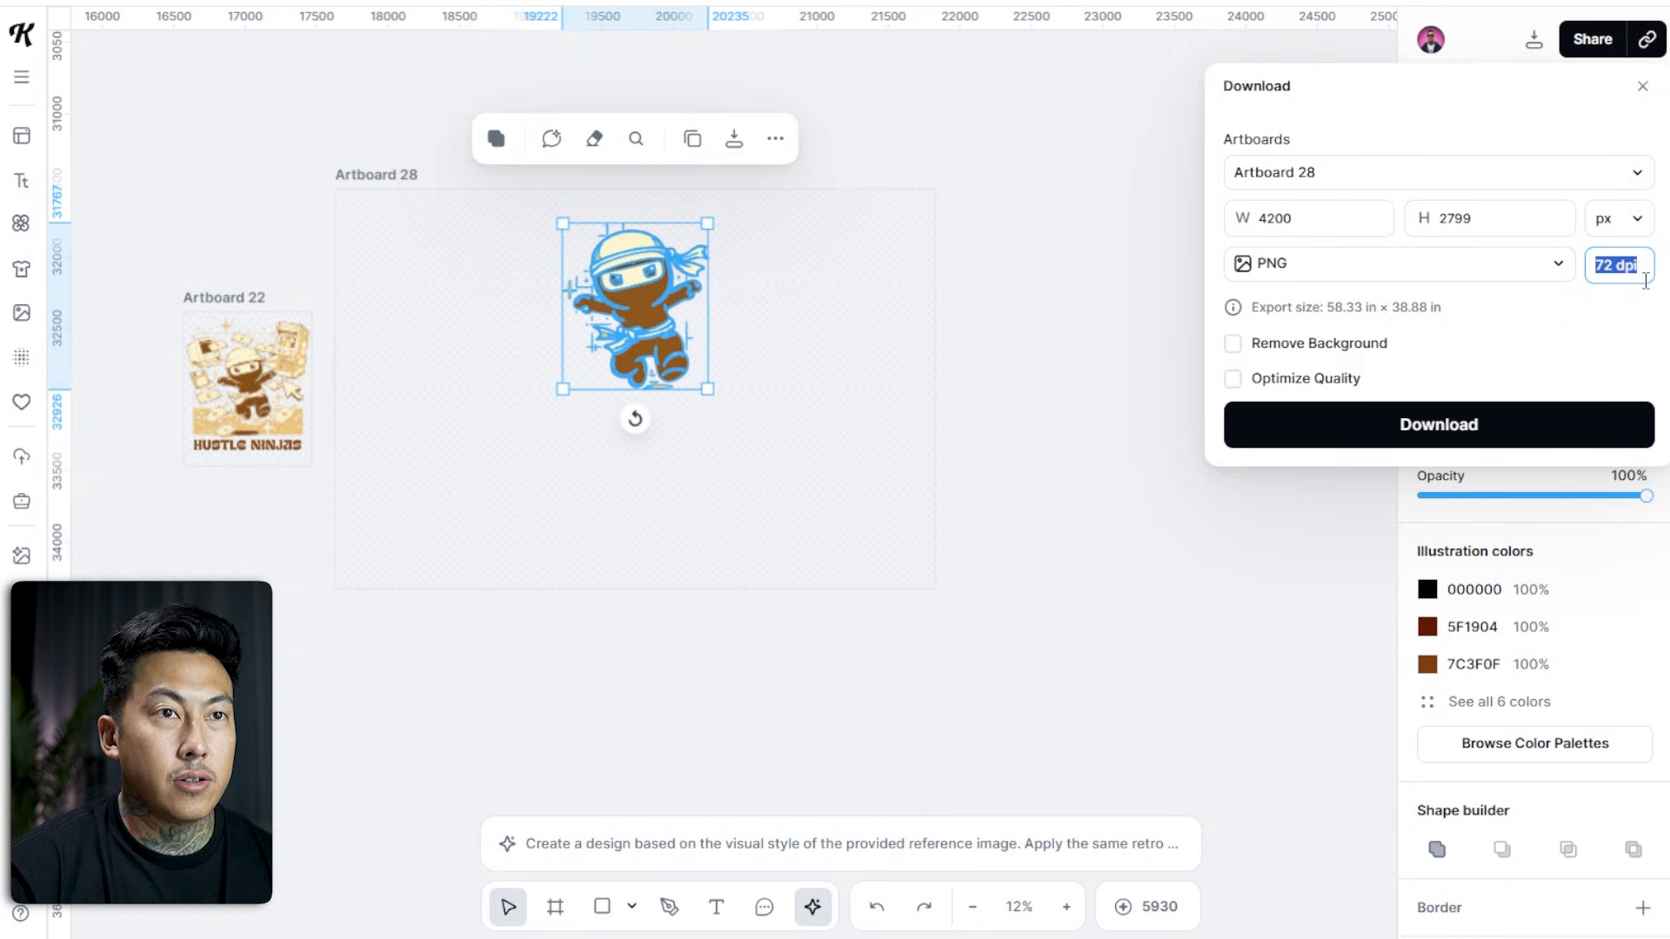
text(300)
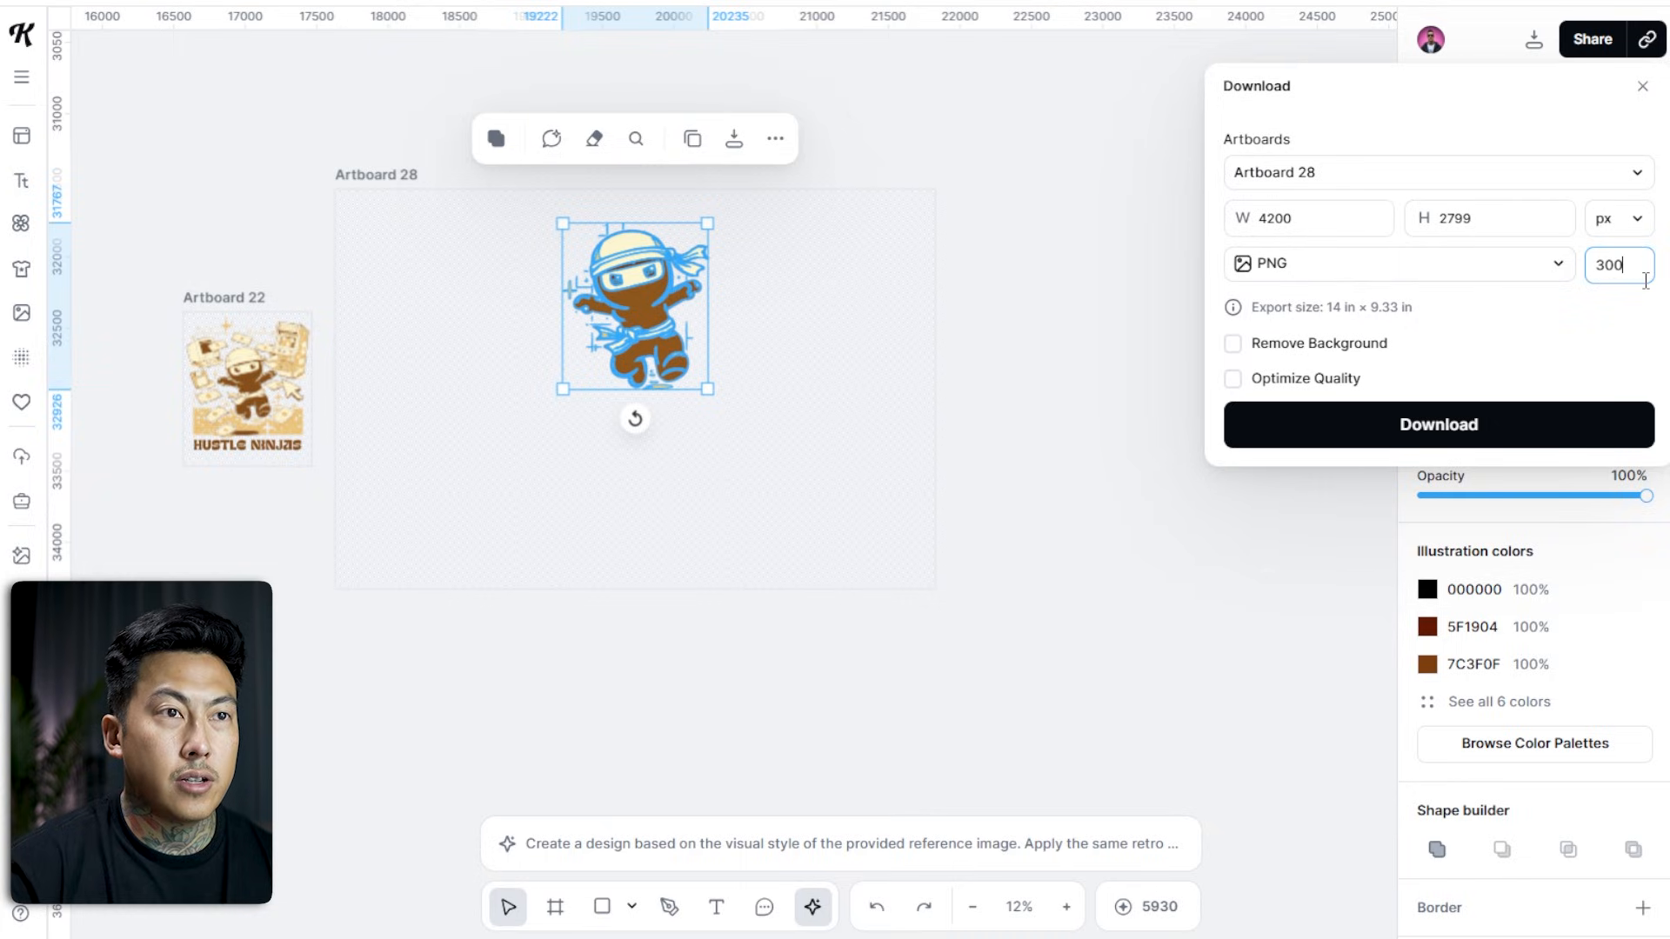
click(384, 134)
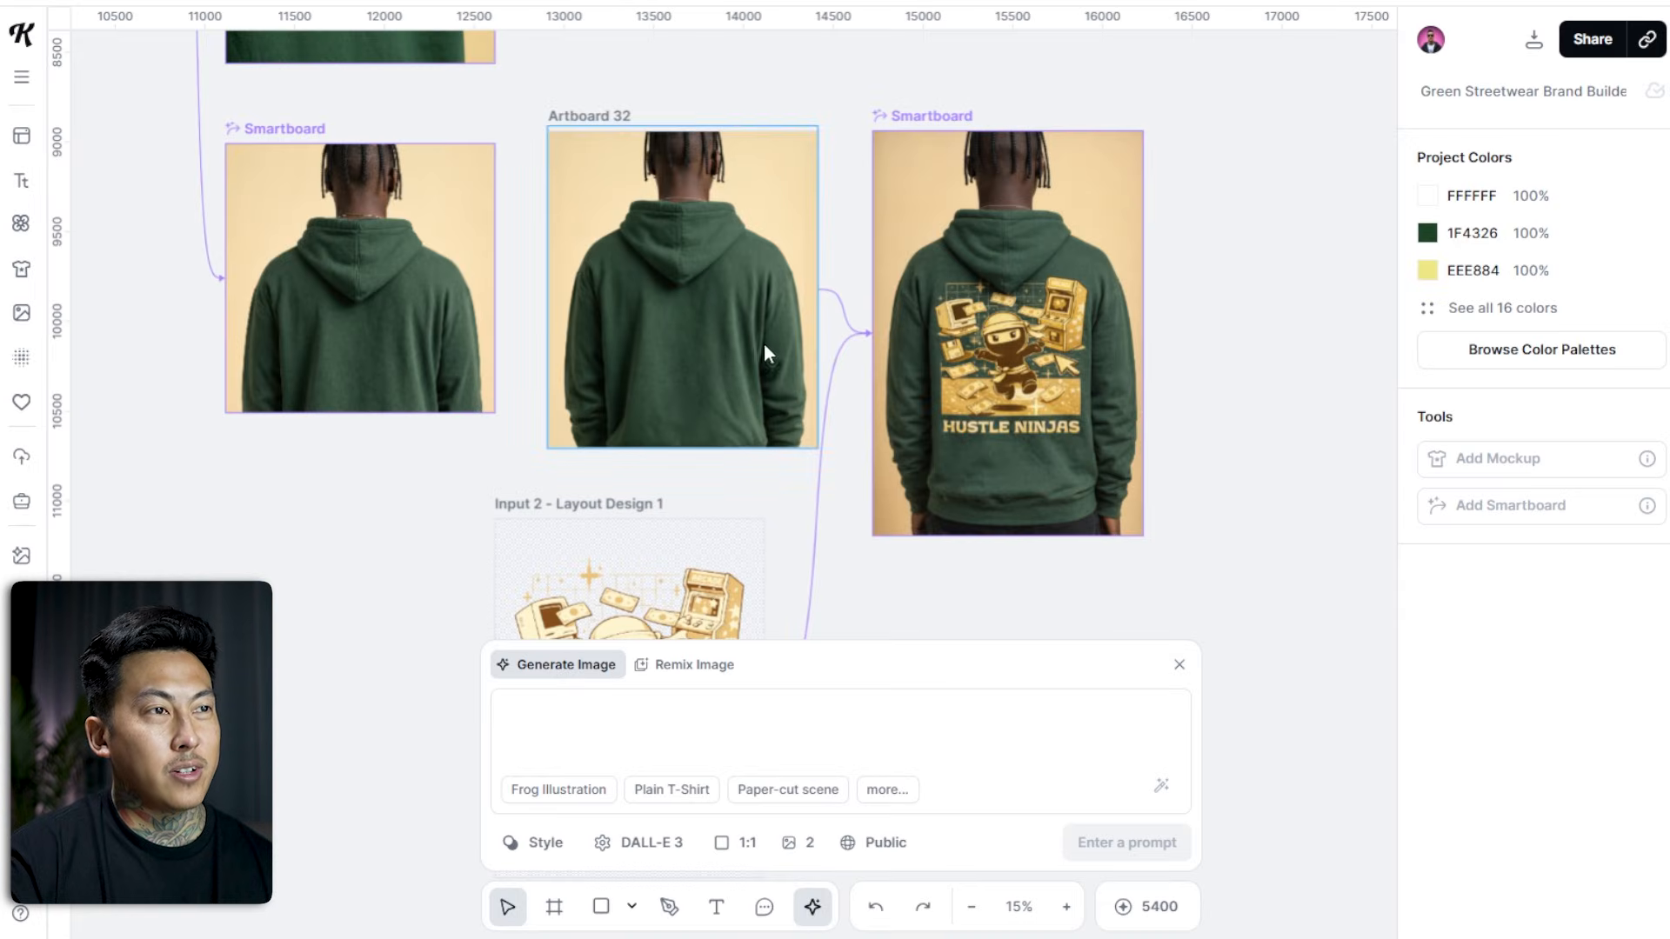
Examine the green hoodie mockups and studio shots in the Kittl Green Streetwear Brand Builder project.
scroll(1127, 340, up, 5)
drag(1127, 340, 1150, 333)
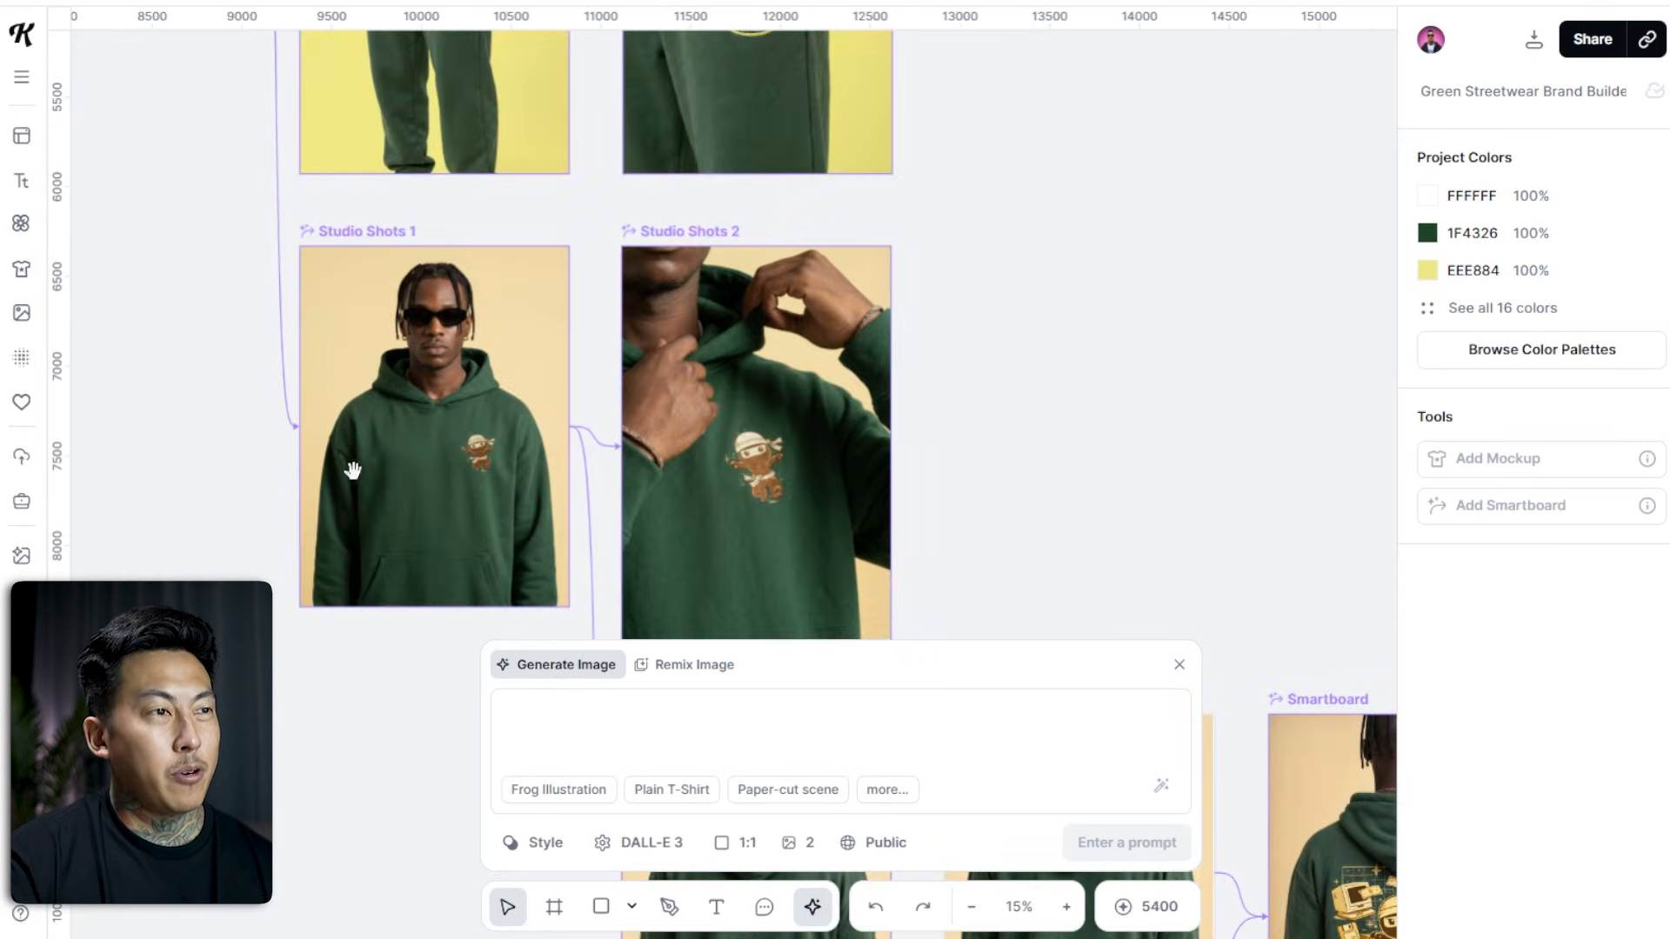
click(387, 232)
scroll(827, 687, down, 3)
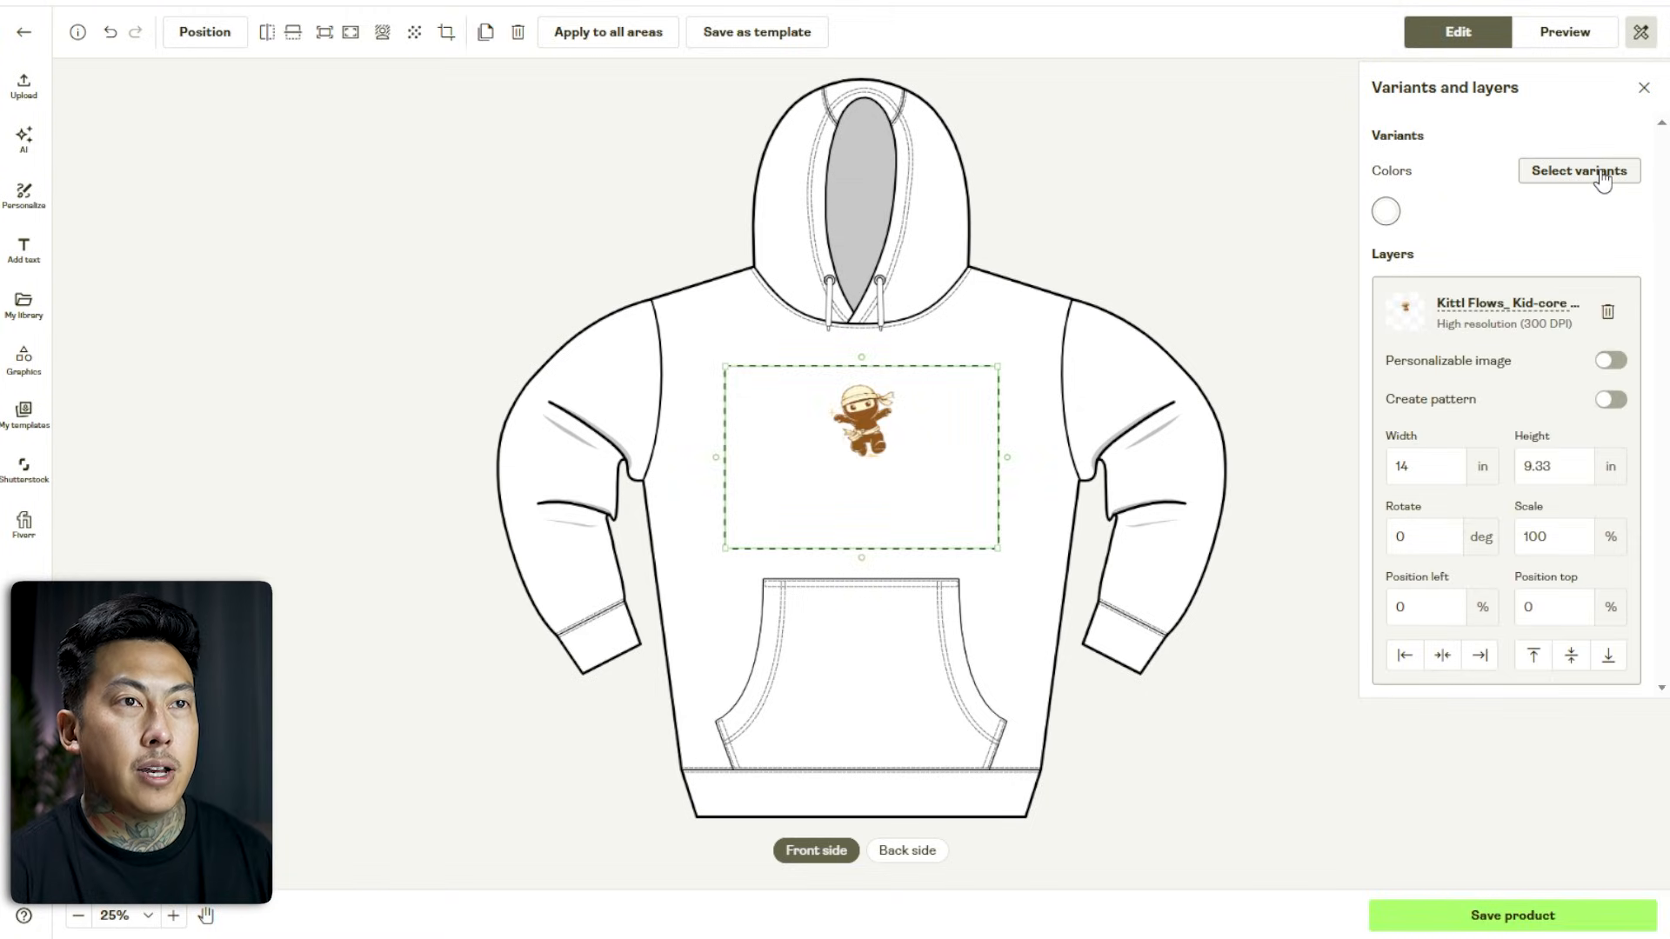
Try Sports Green in place of White as the Three-Panel Fleece Hoodie's color variant in Printify.
click(1603, 174)
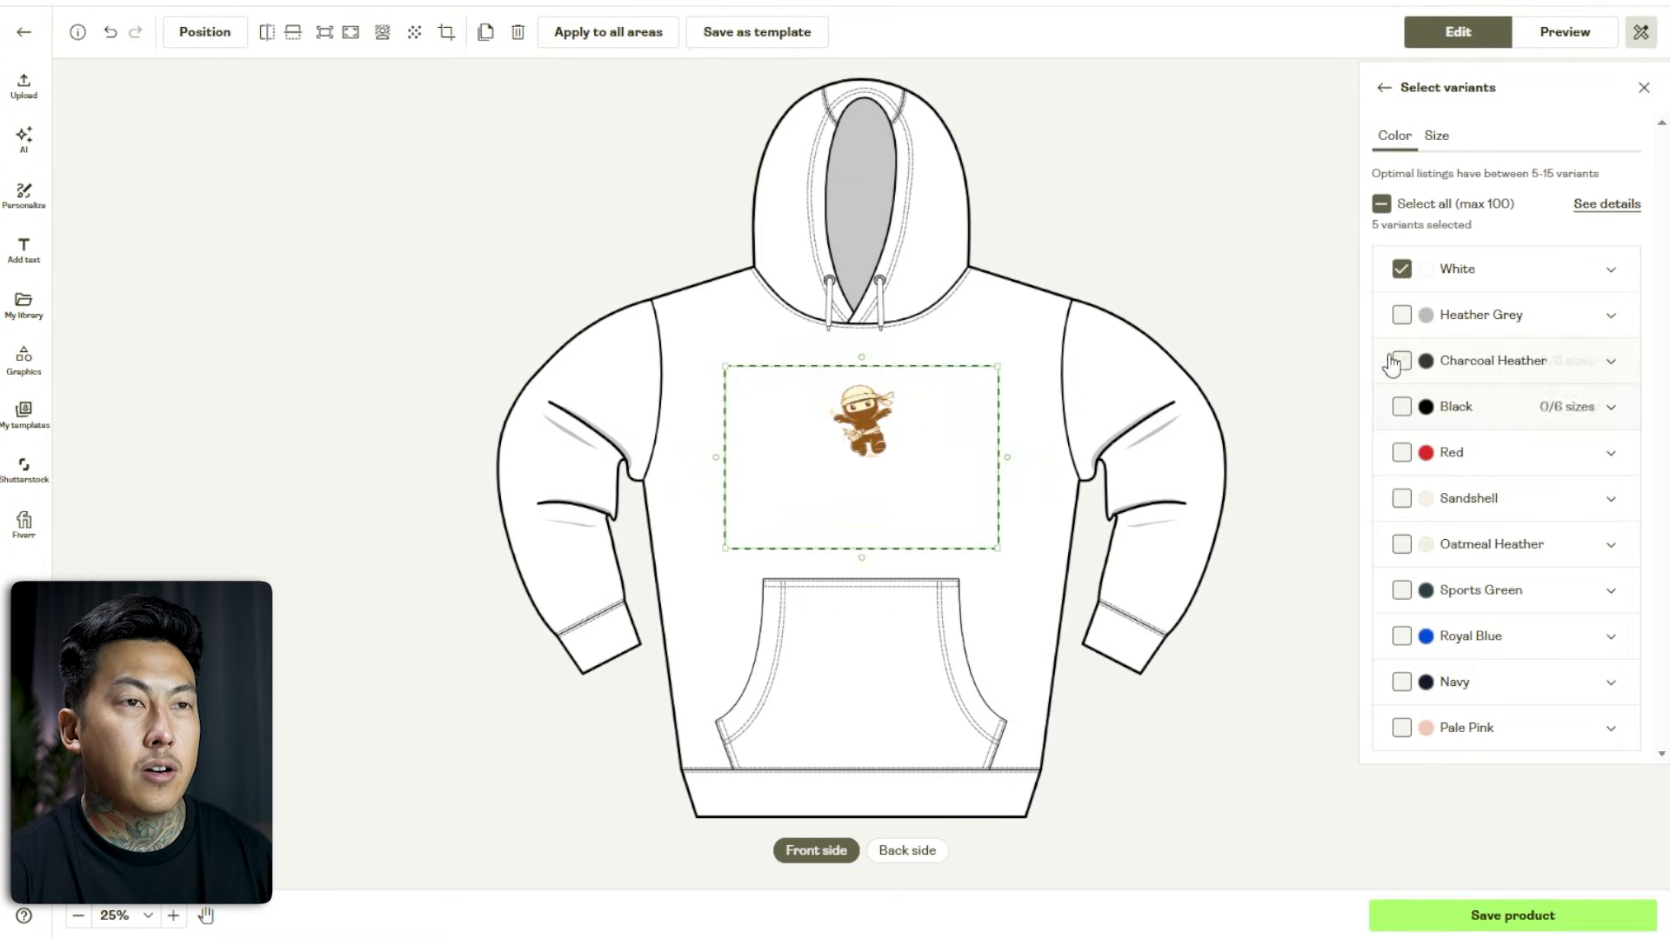
click(1401, 269)
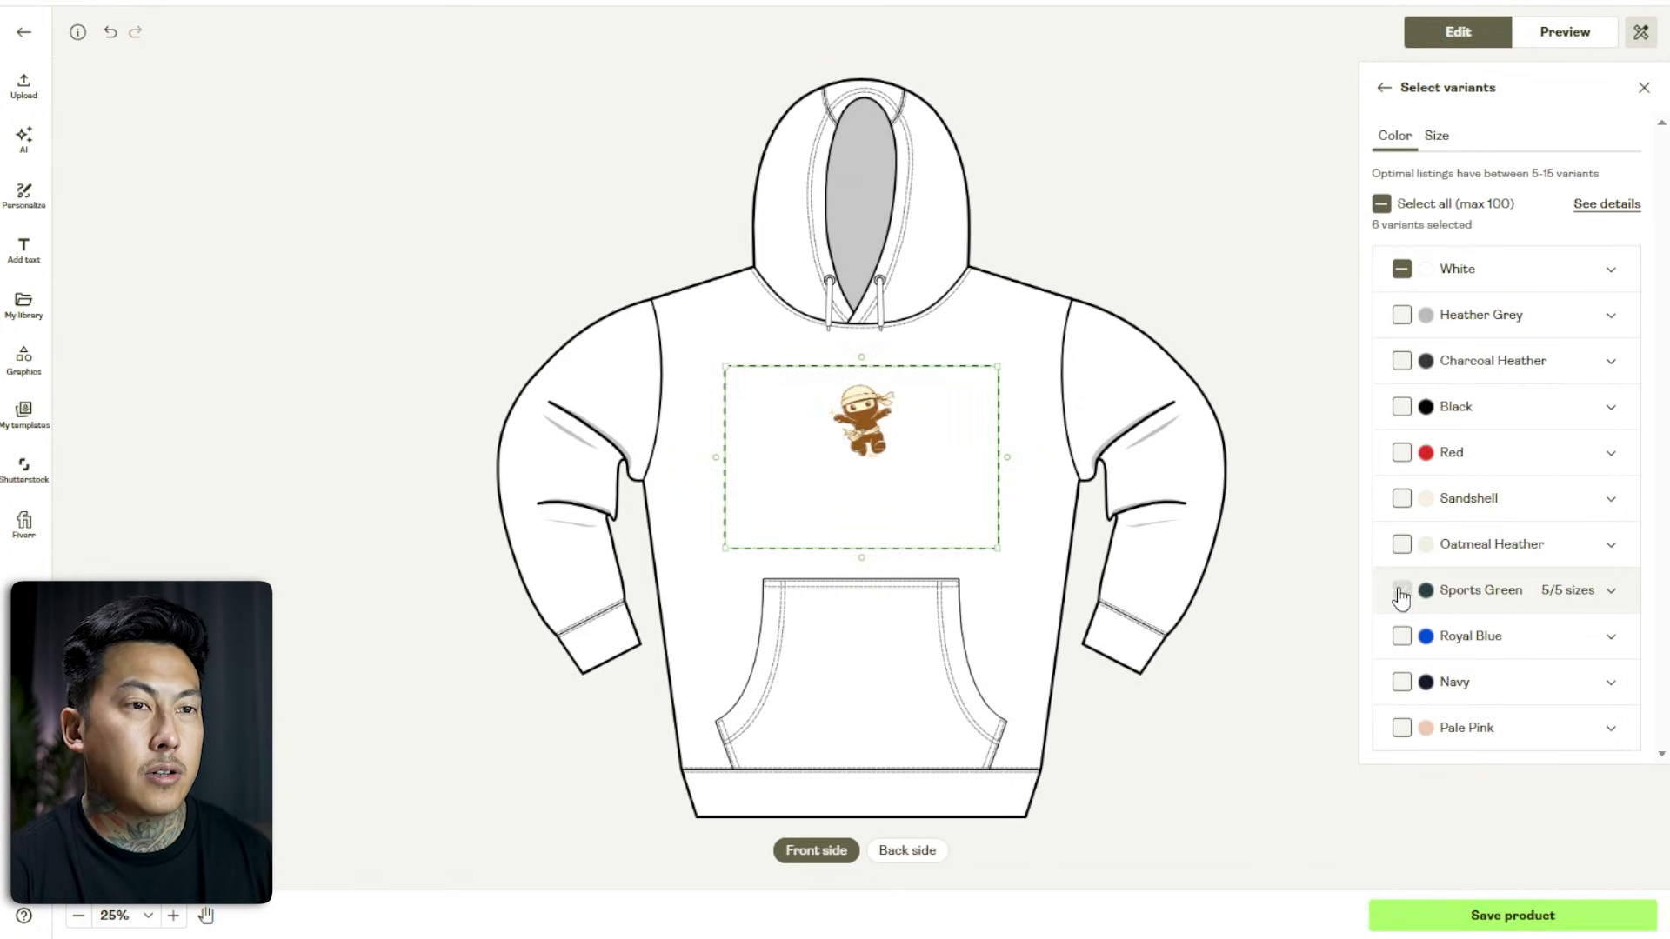
click(1400, 590)
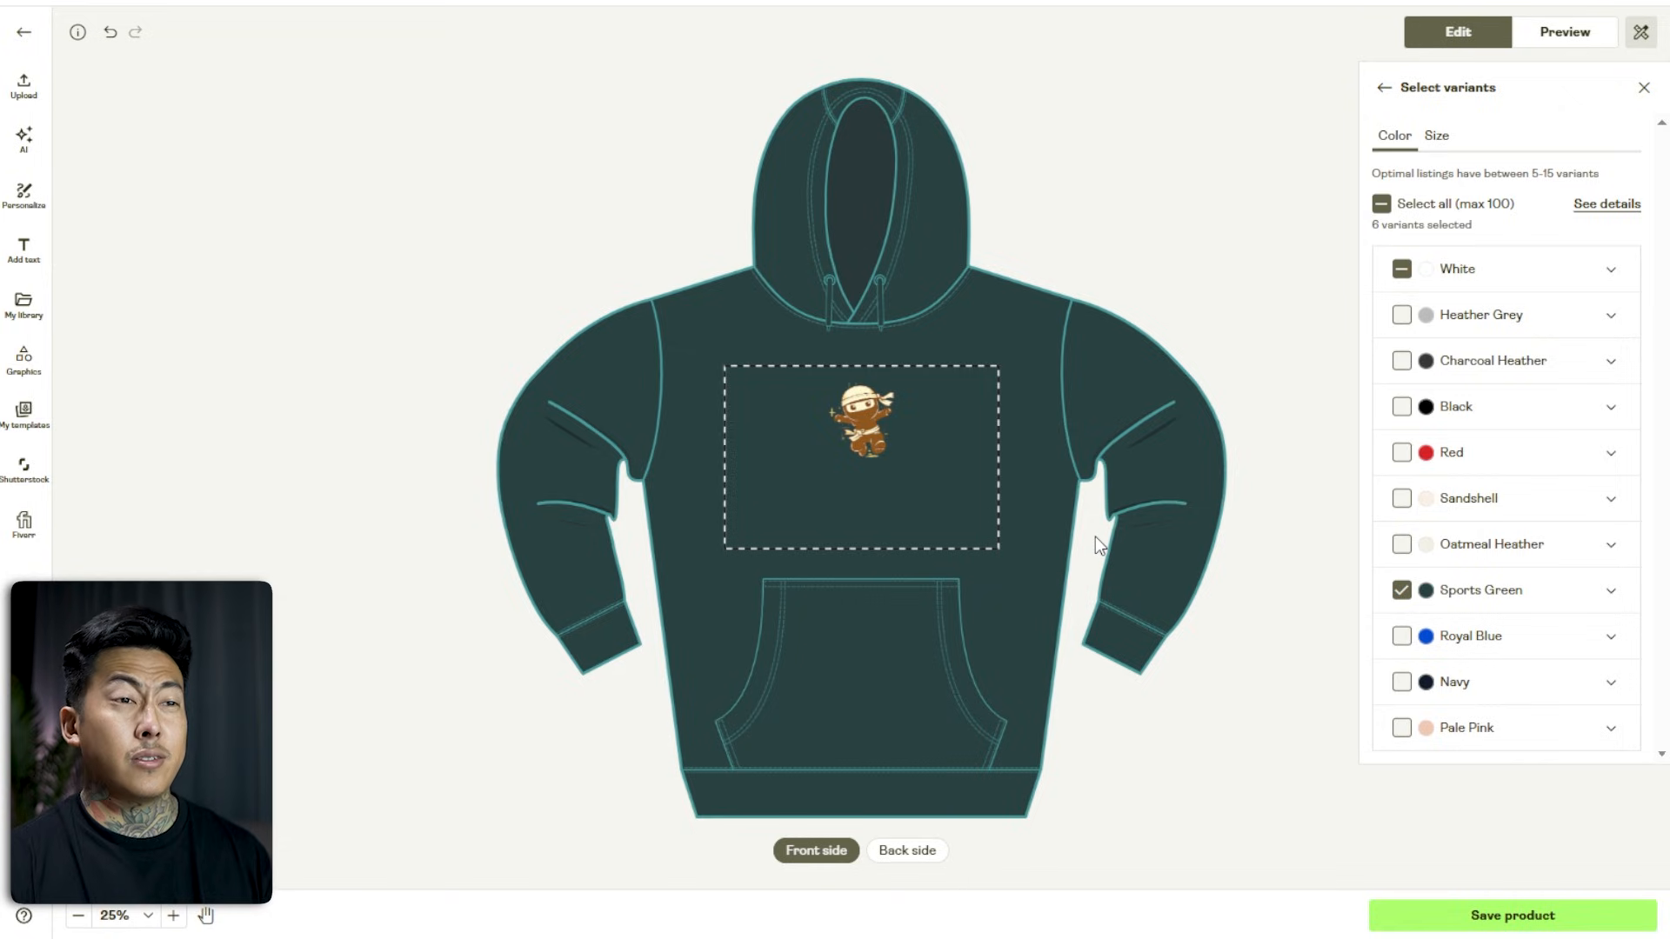
Leave the Three-Panel Fleece Hoodie design and open the catalog's Hoodies category.
click(24, 43)
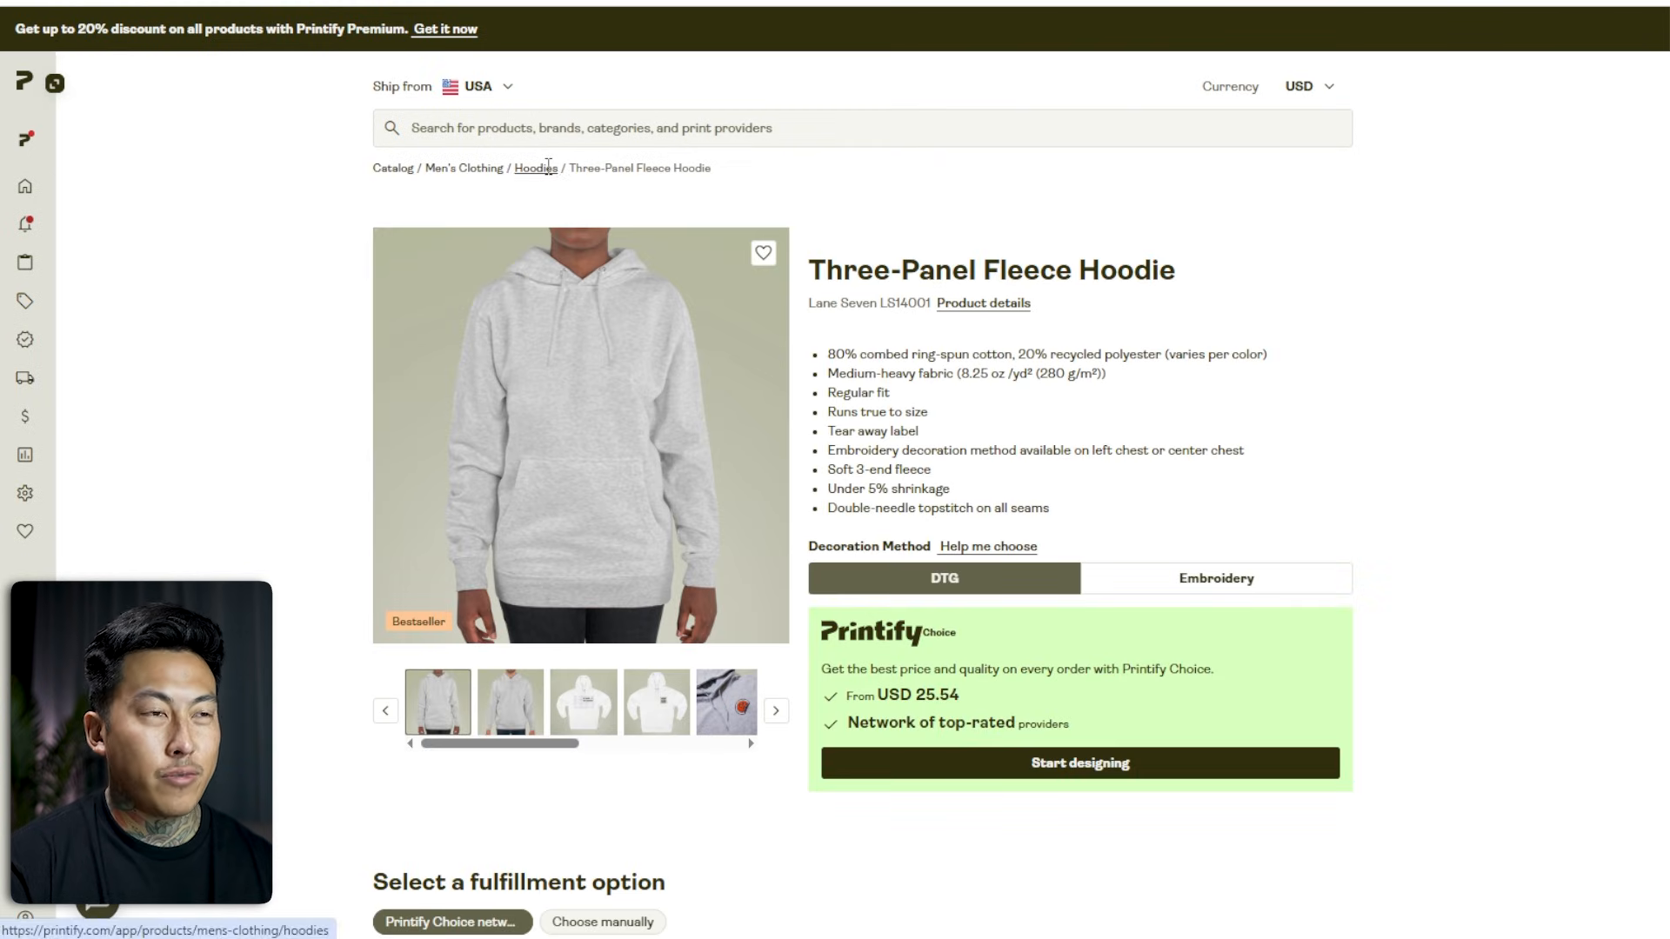
click(545, 169)
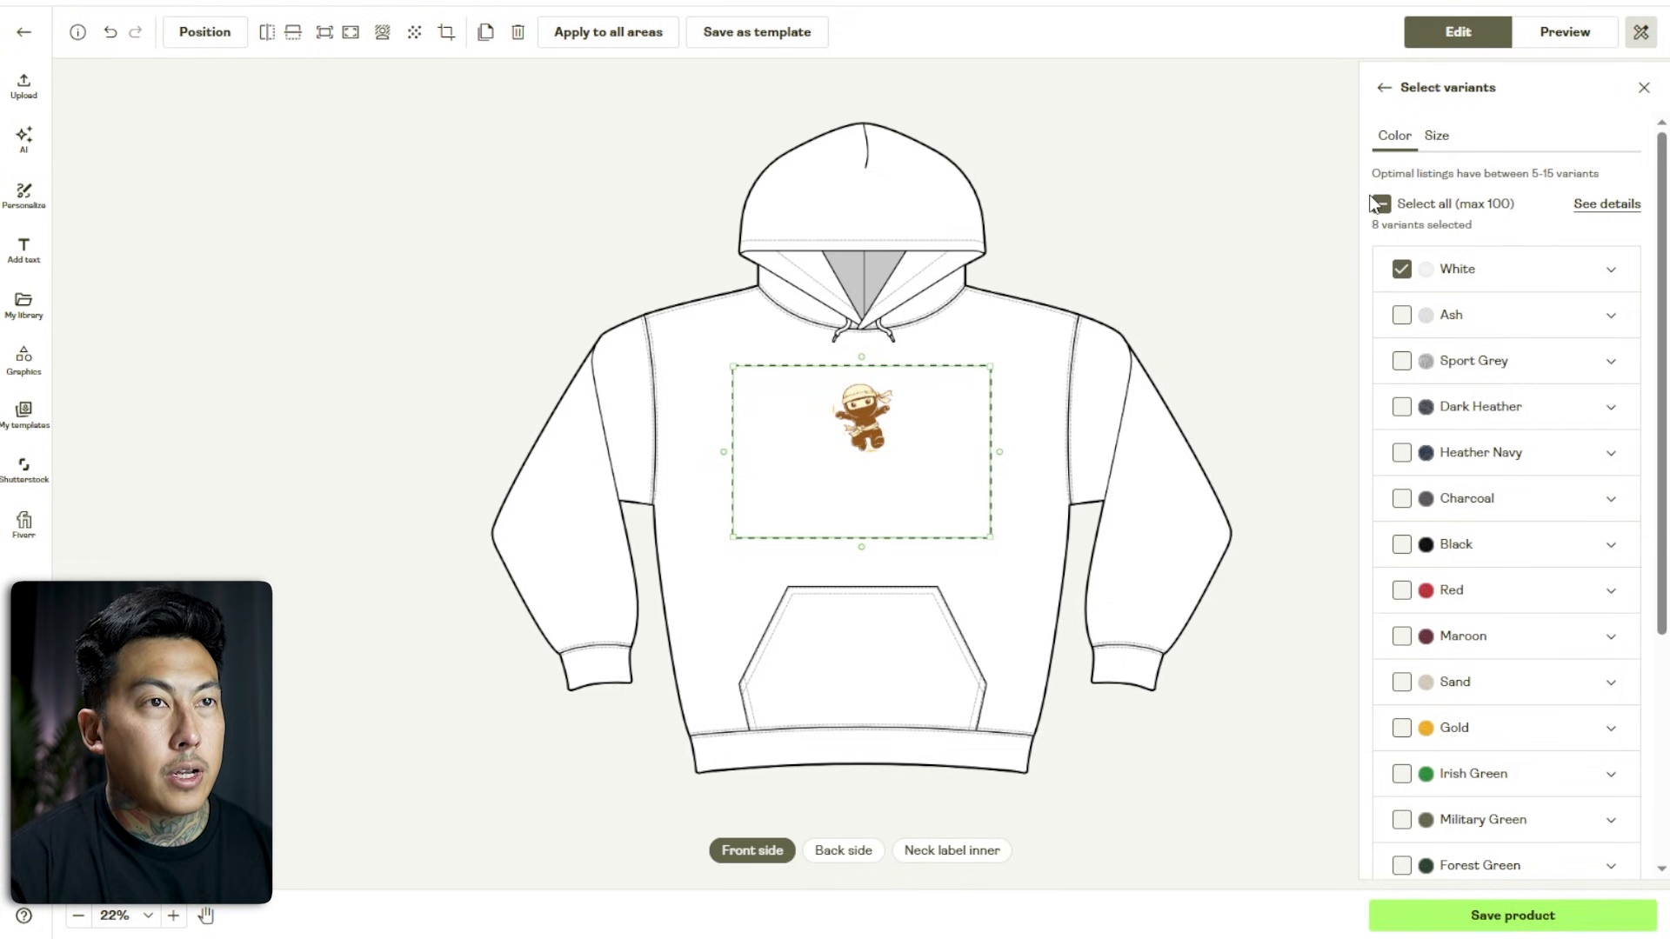
Clear the preselected variants of the hooded sweatshirt and select Forest Green as its color.
click(1380, 205)
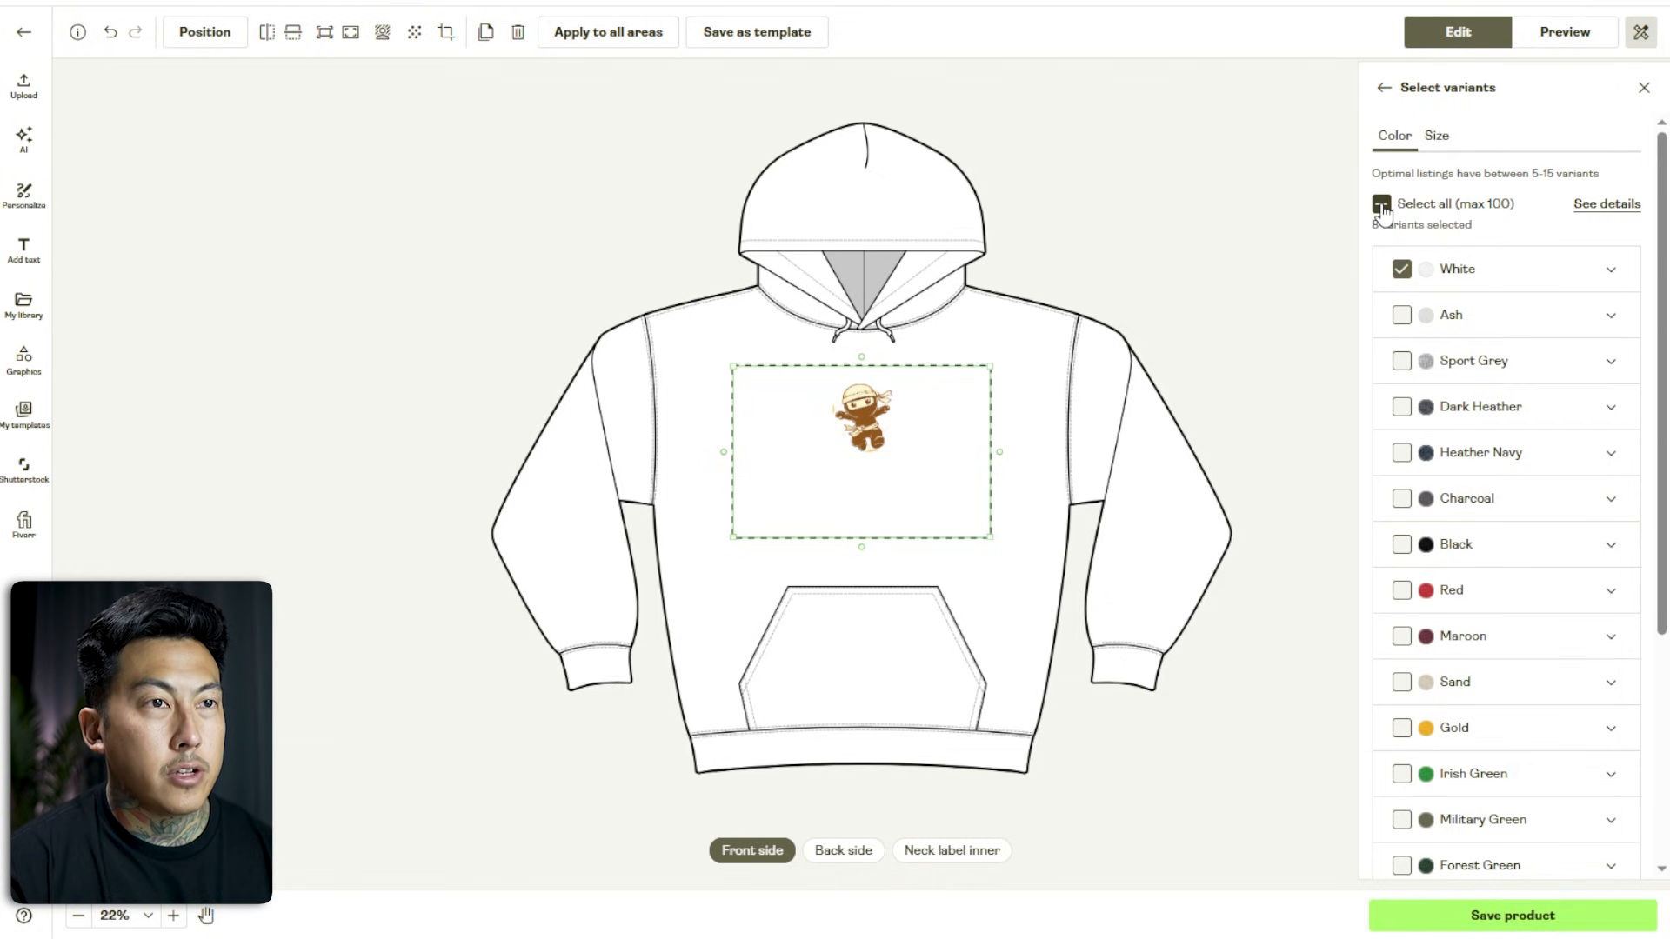
click(1380, 206)
click(1381, 209)
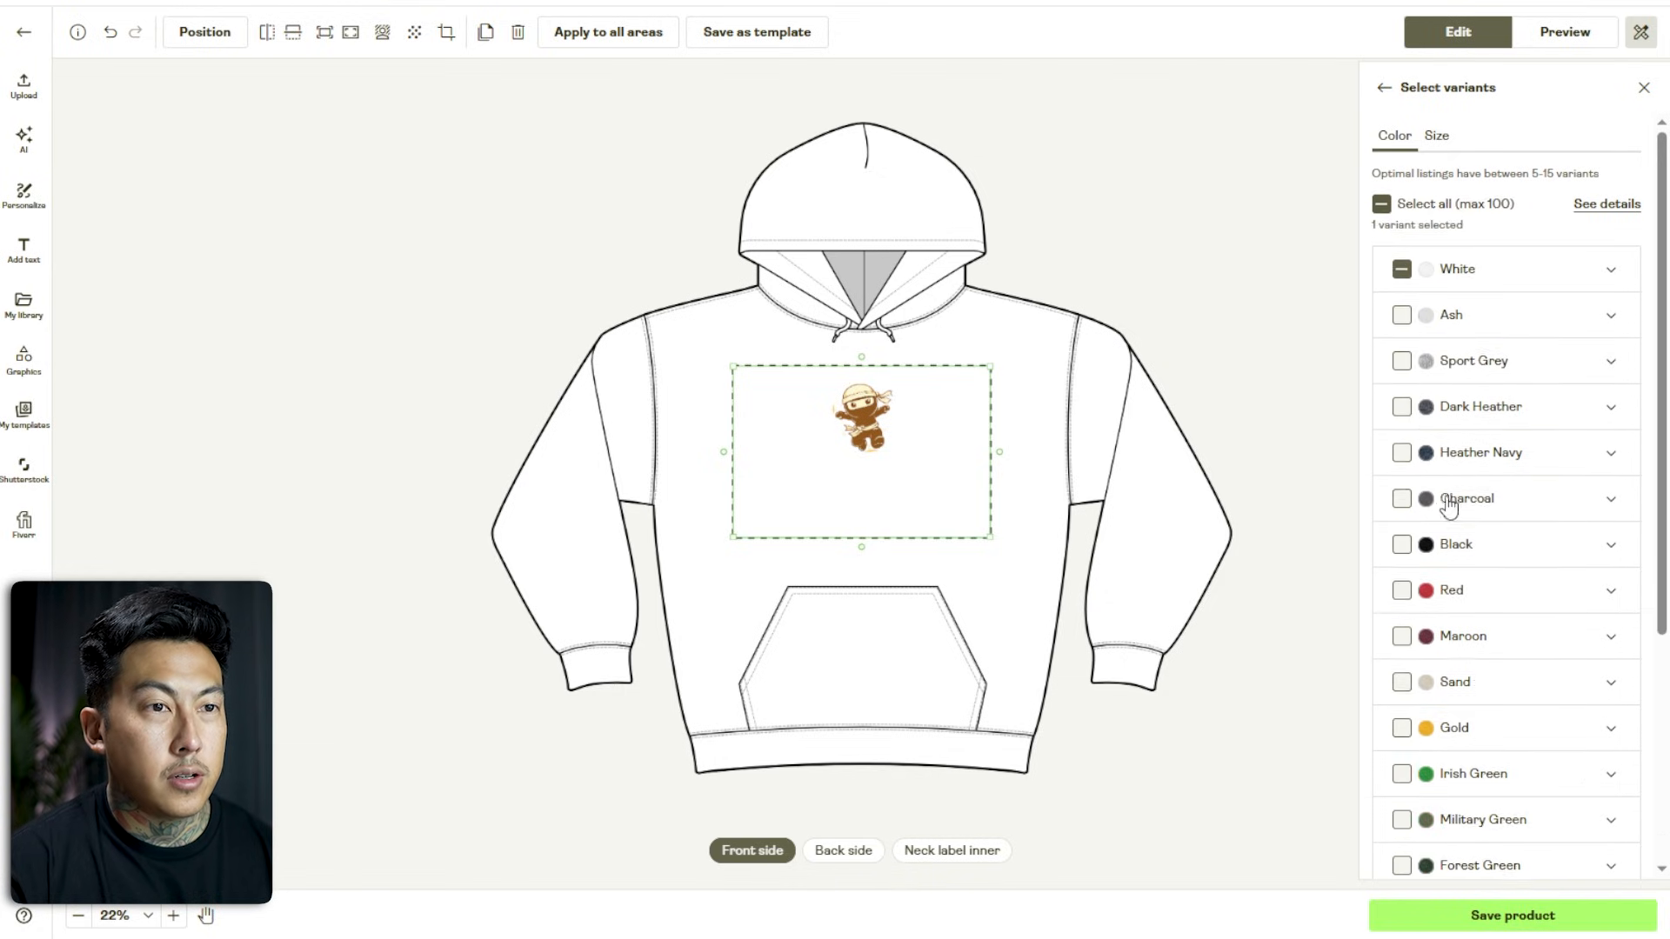
scroll(1448, 507, down, 4)
click(1400, 499)
click(1400, 545)
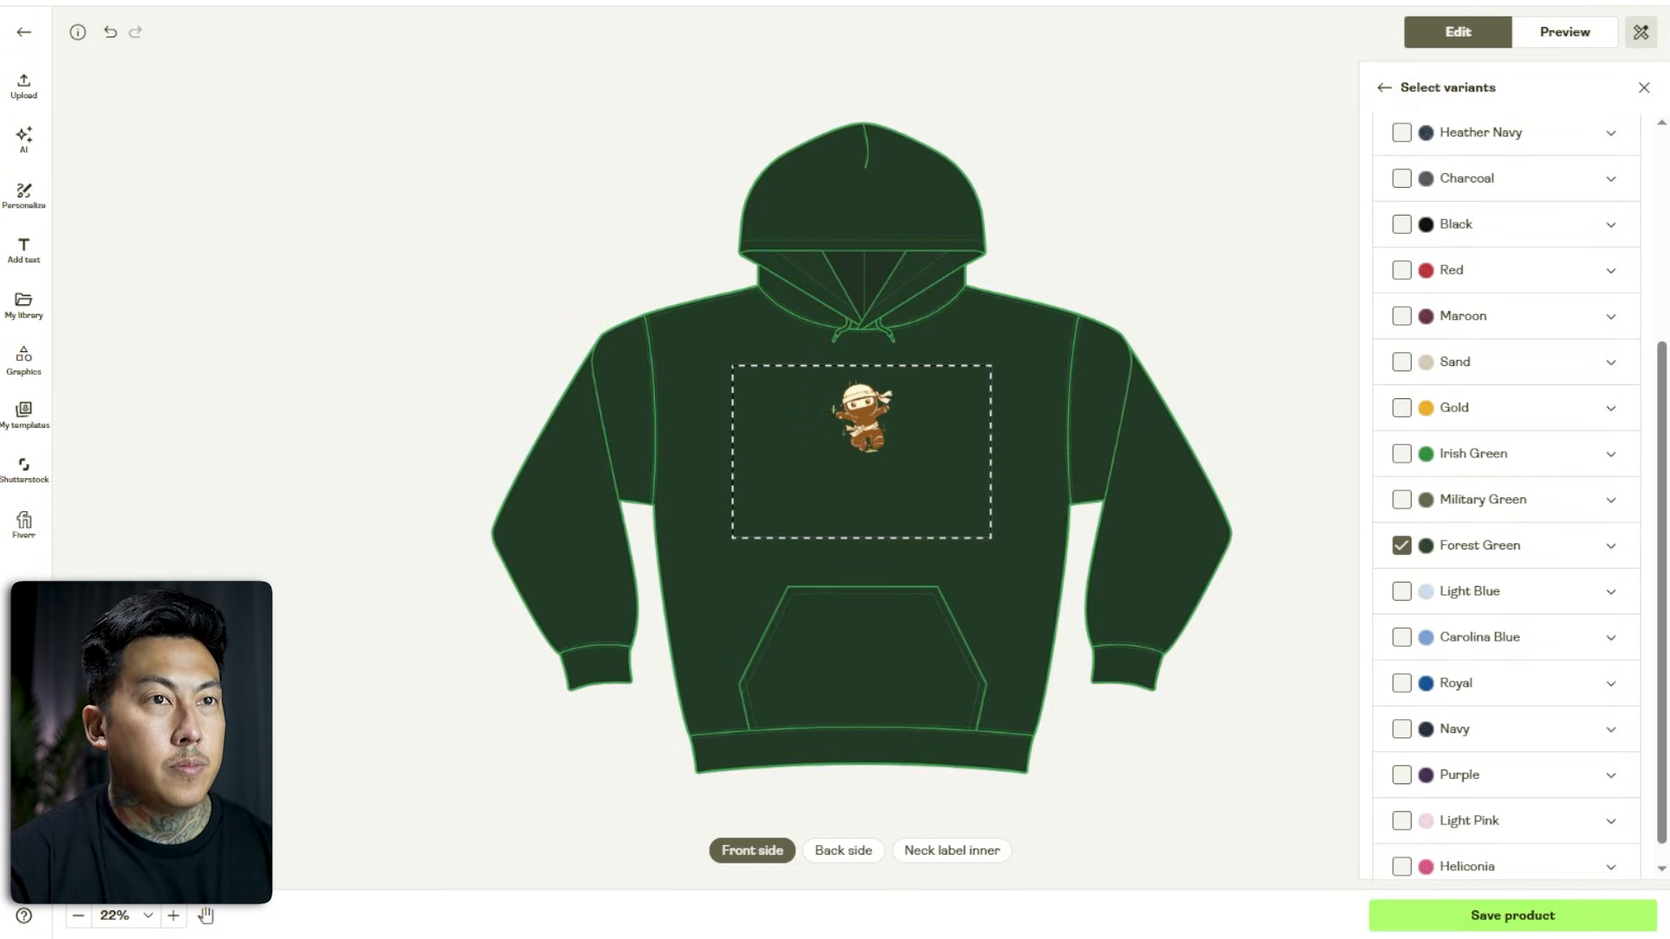
Switch the design to the hoodie's back side and start uploading artwork for it.
click(848, 852)
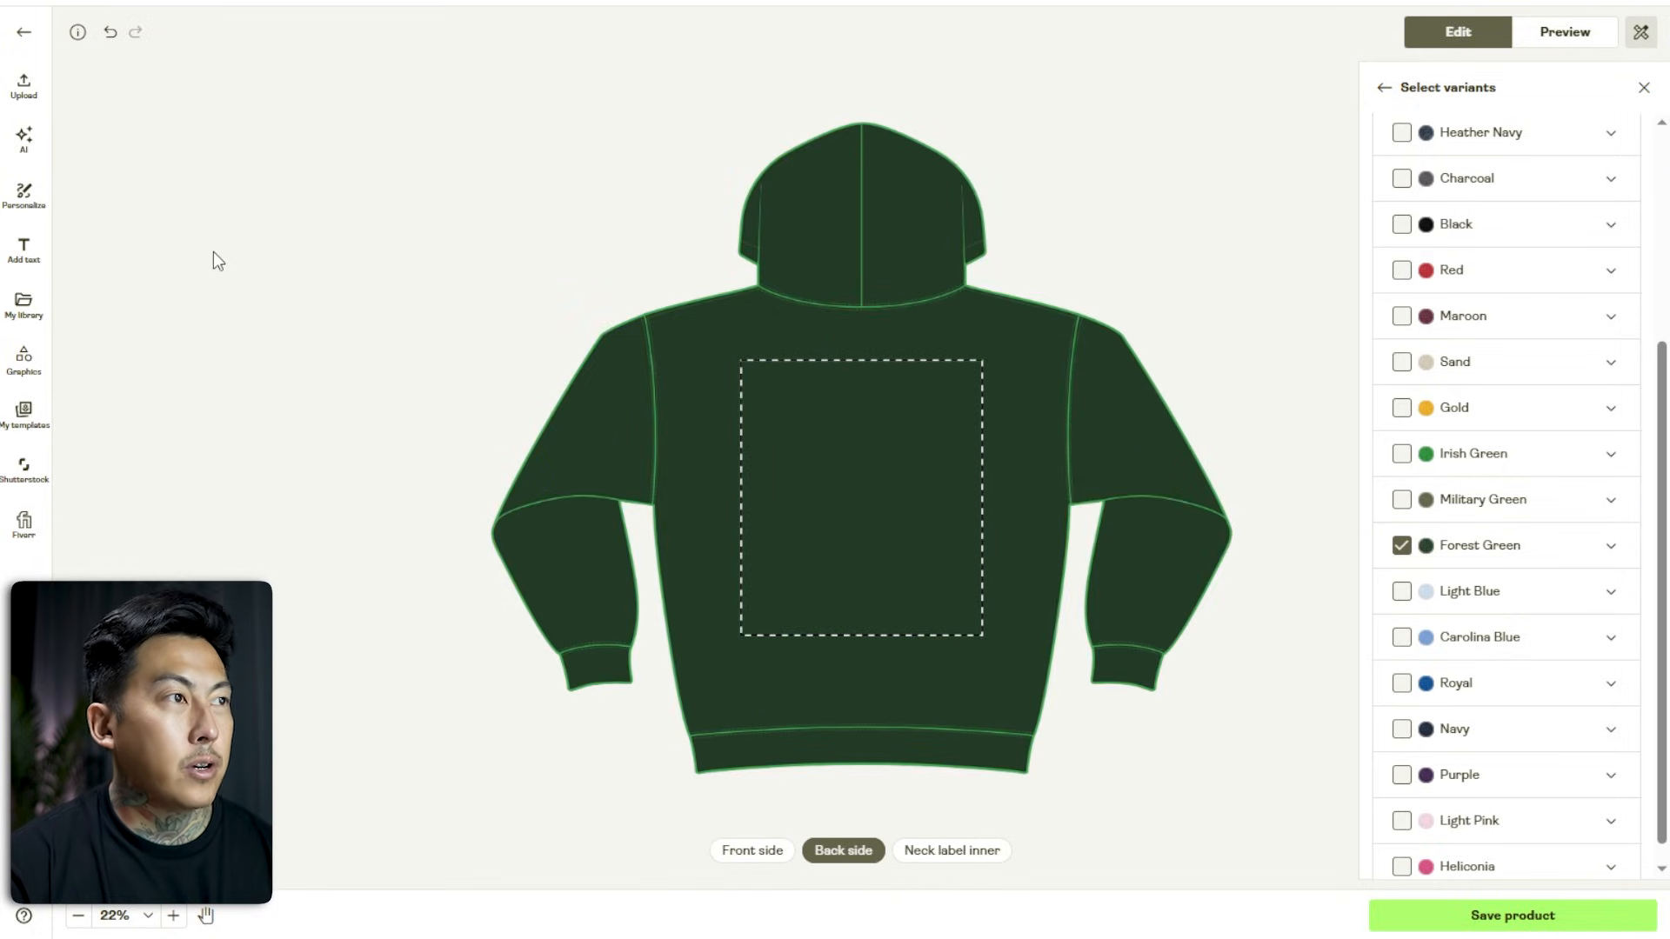
click(23, 87)
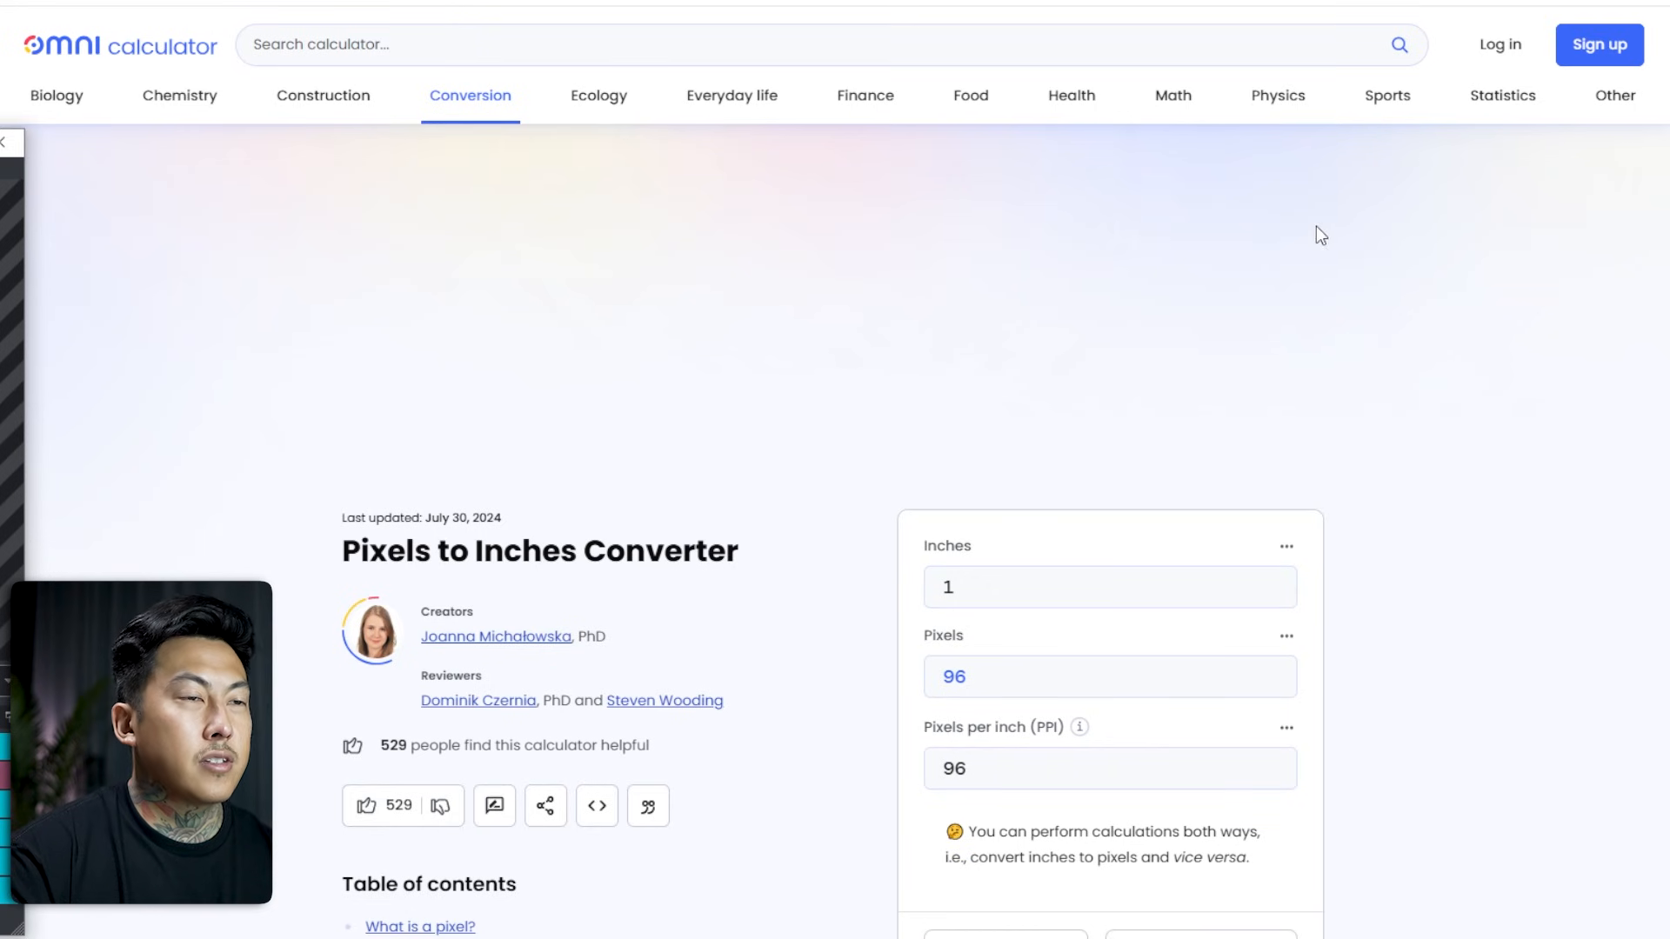
Convert 4200 pixels at 300 PPI into inches with Omni Calculator's Pixels to Inches Converter.
scroll(1197, 261, down, 2)
scroll(1153, 254, up, 1)
click(1061, 268)
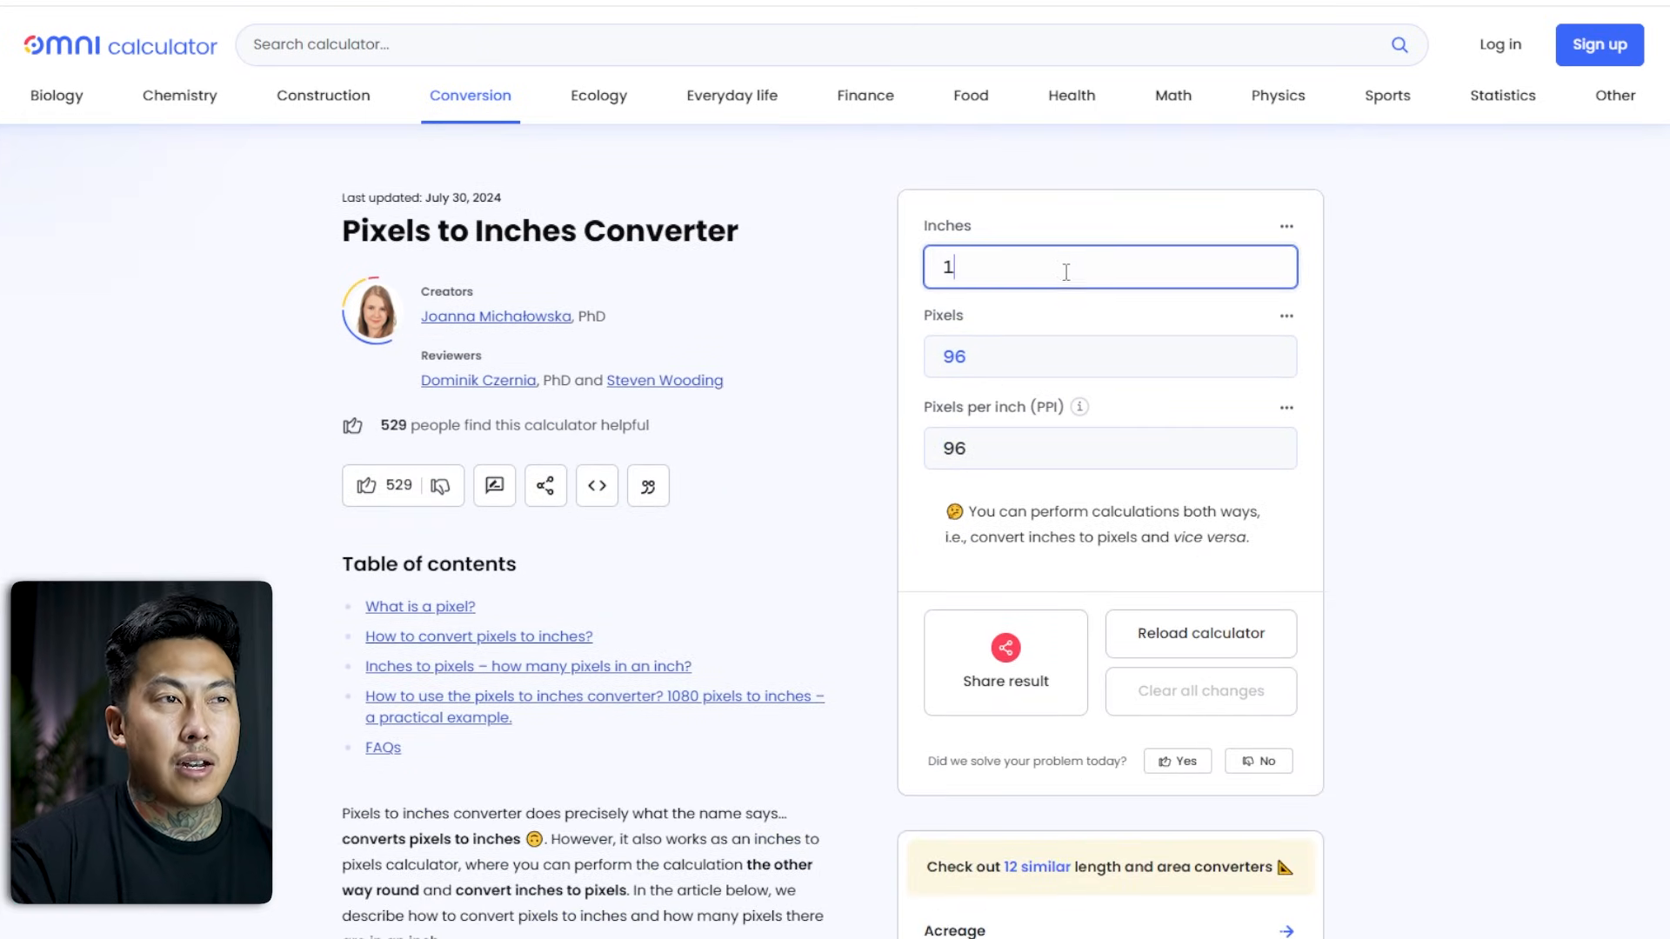
text(4)
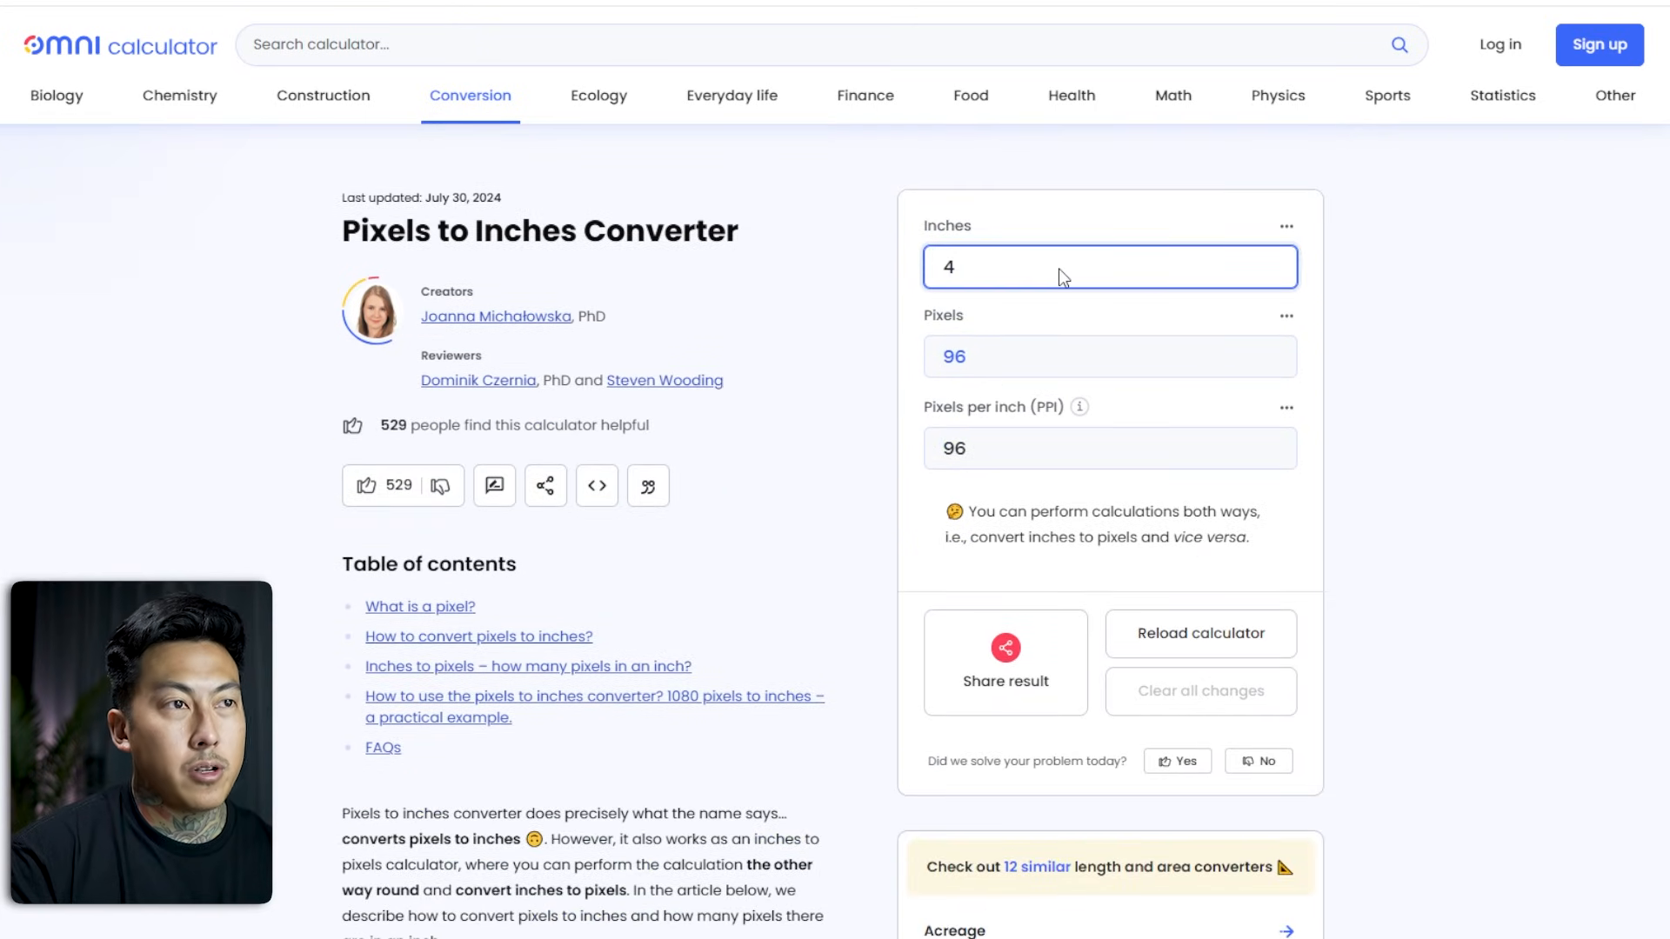
text(200)
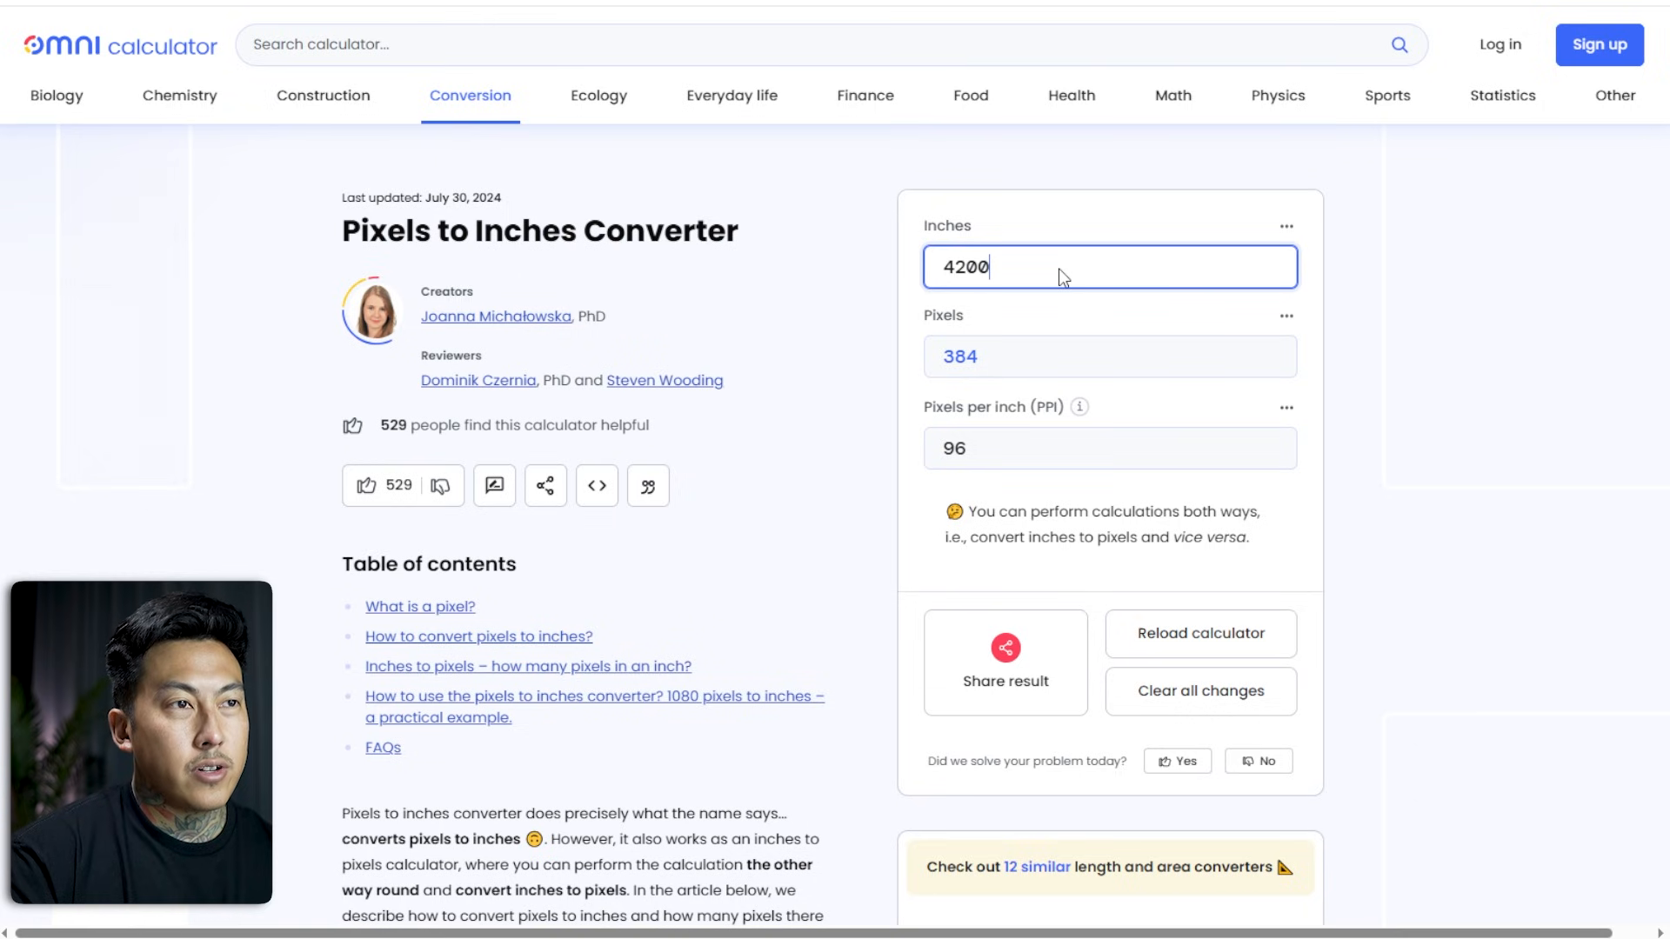
click(999, 453)
text(300)
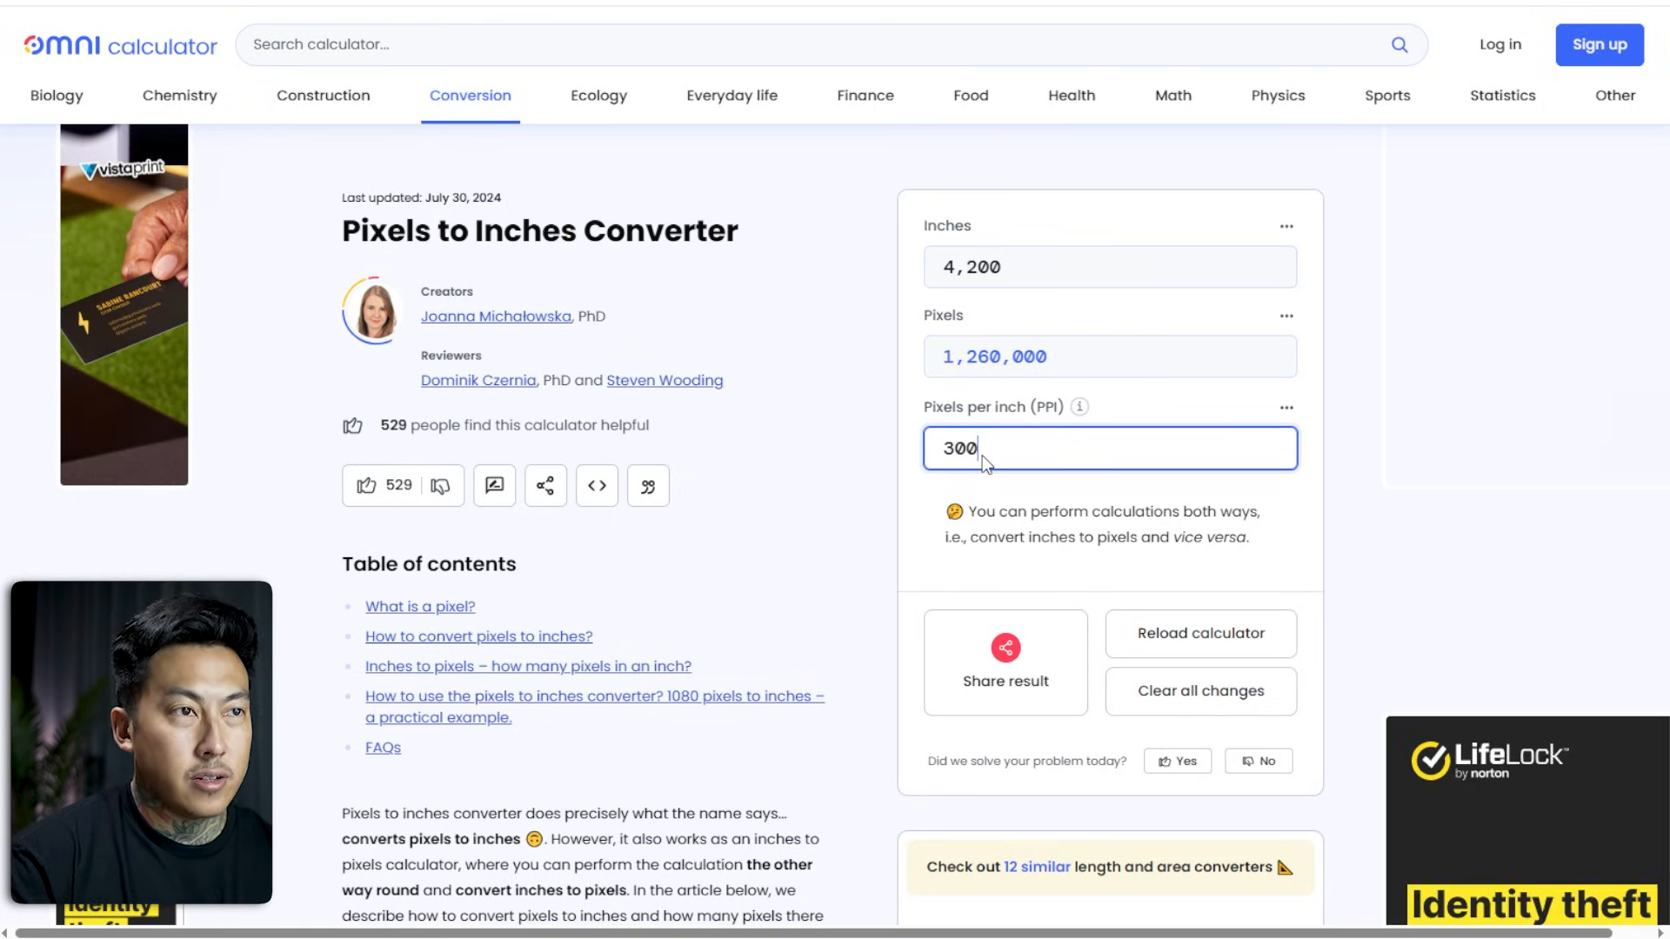
click(1018, 352)
text(4200)
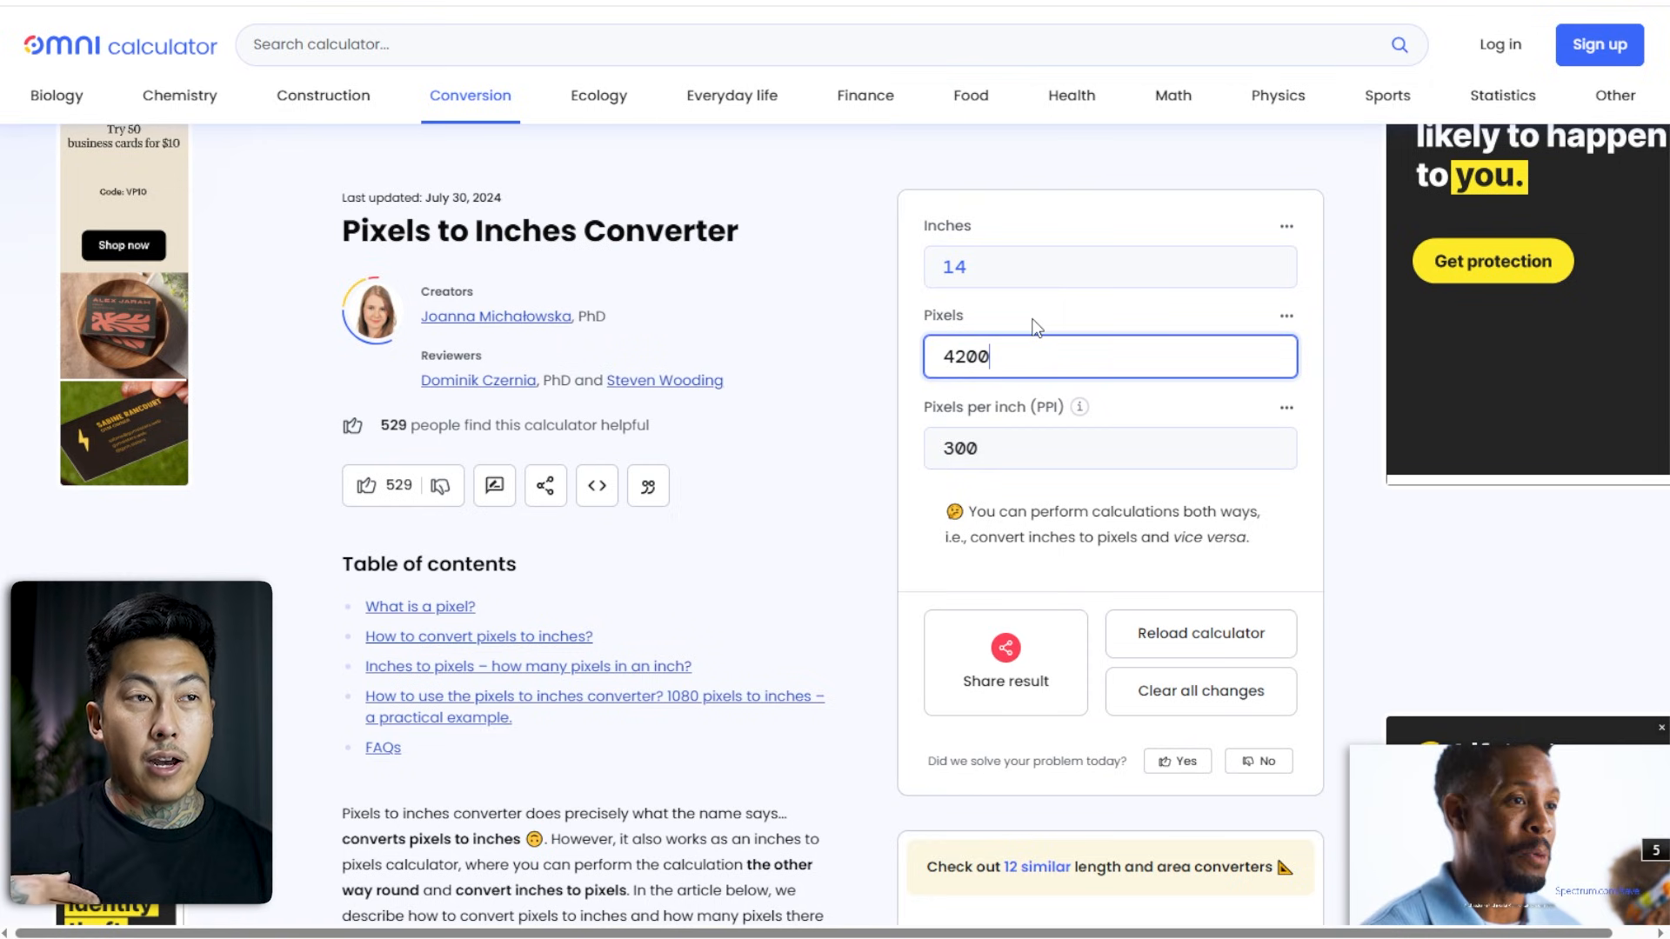
Convert 4800 pixels at 300 PPI into inches.
key(BackSpace)
key(BackSpace)
key(BackSpace)
text(800)
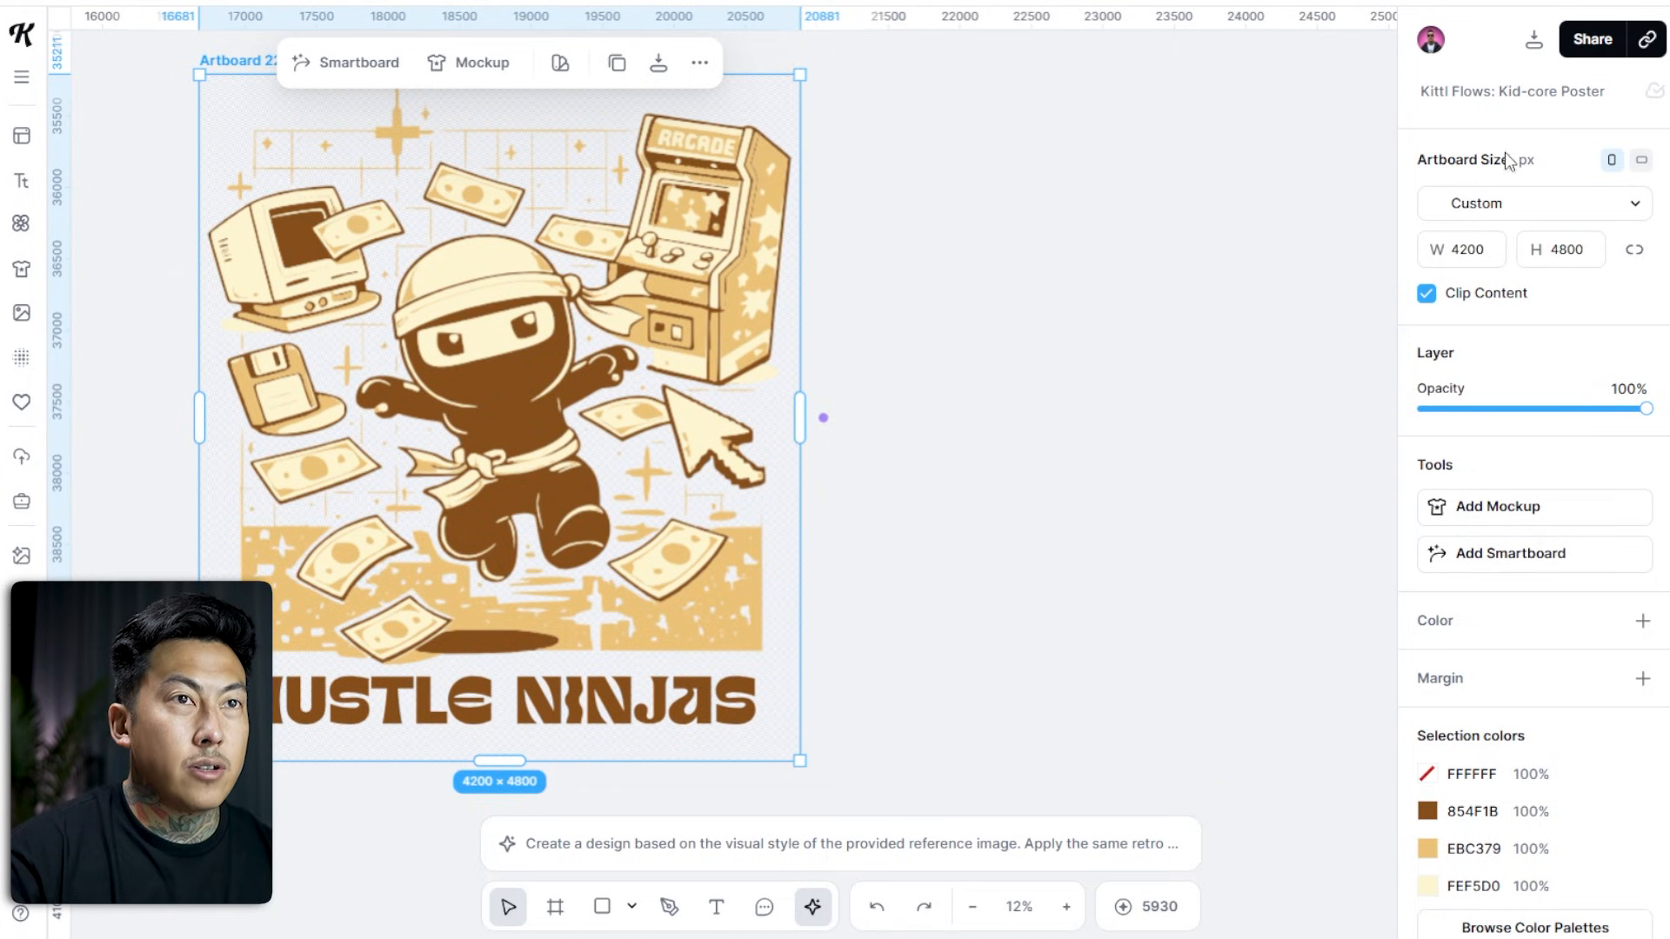
Switch to the Kittl Kid-core Poster project and set up Artboard 22's download as a PNG at 300 dpi.
click(1534, 41)
click(1617, 268)
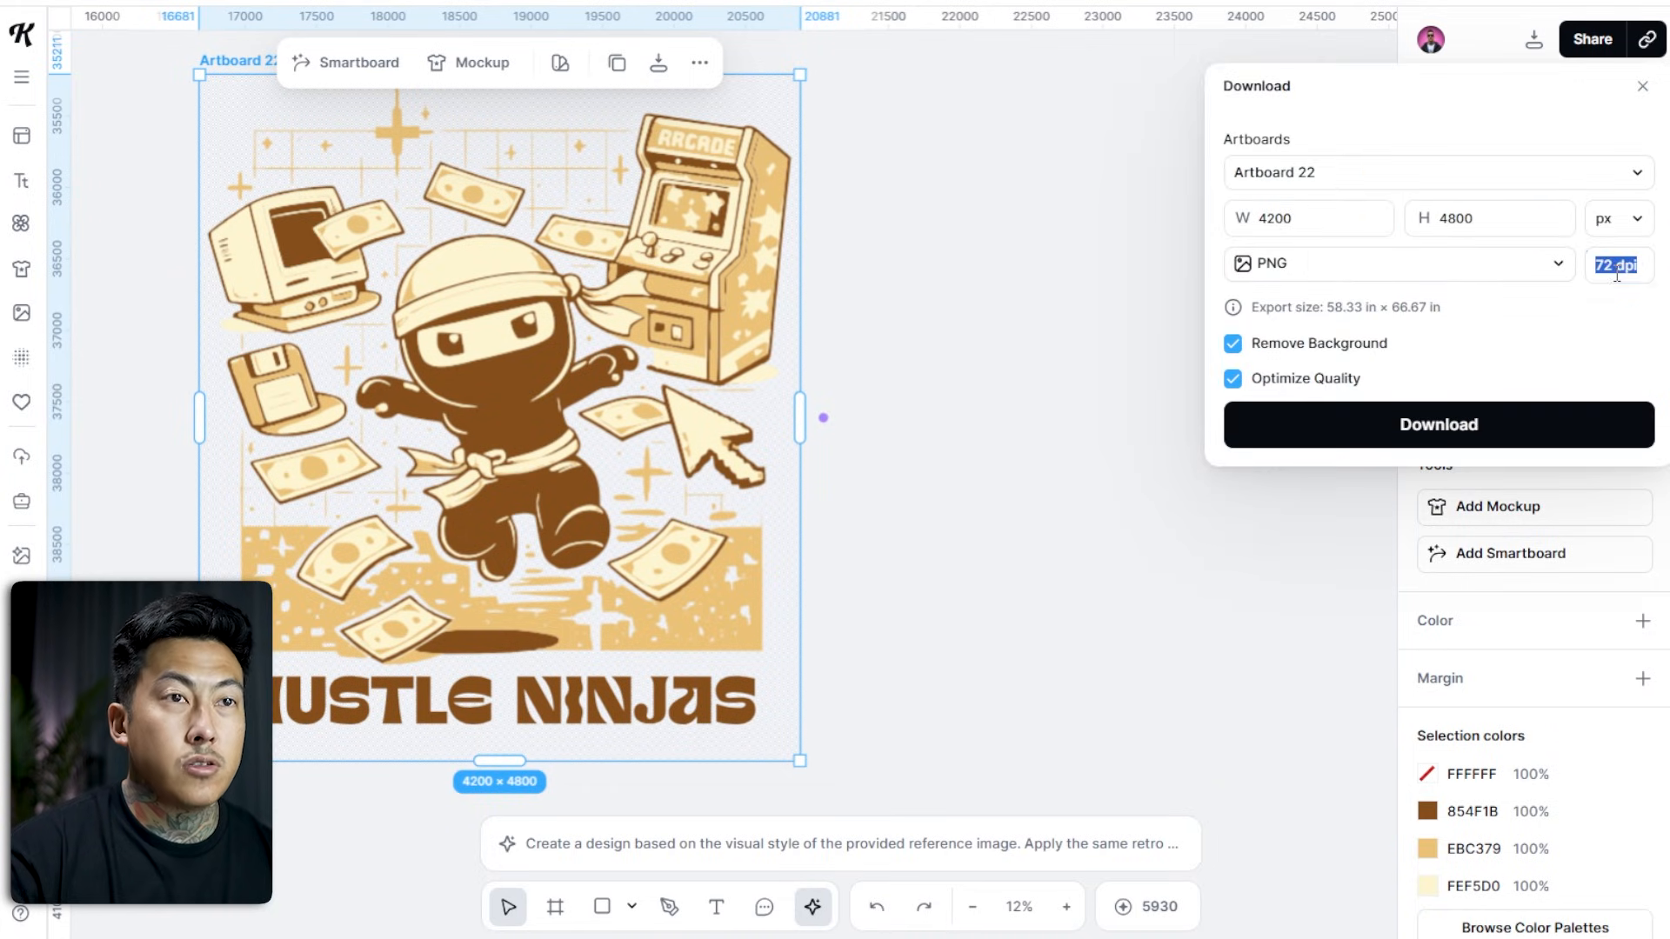
text(300)
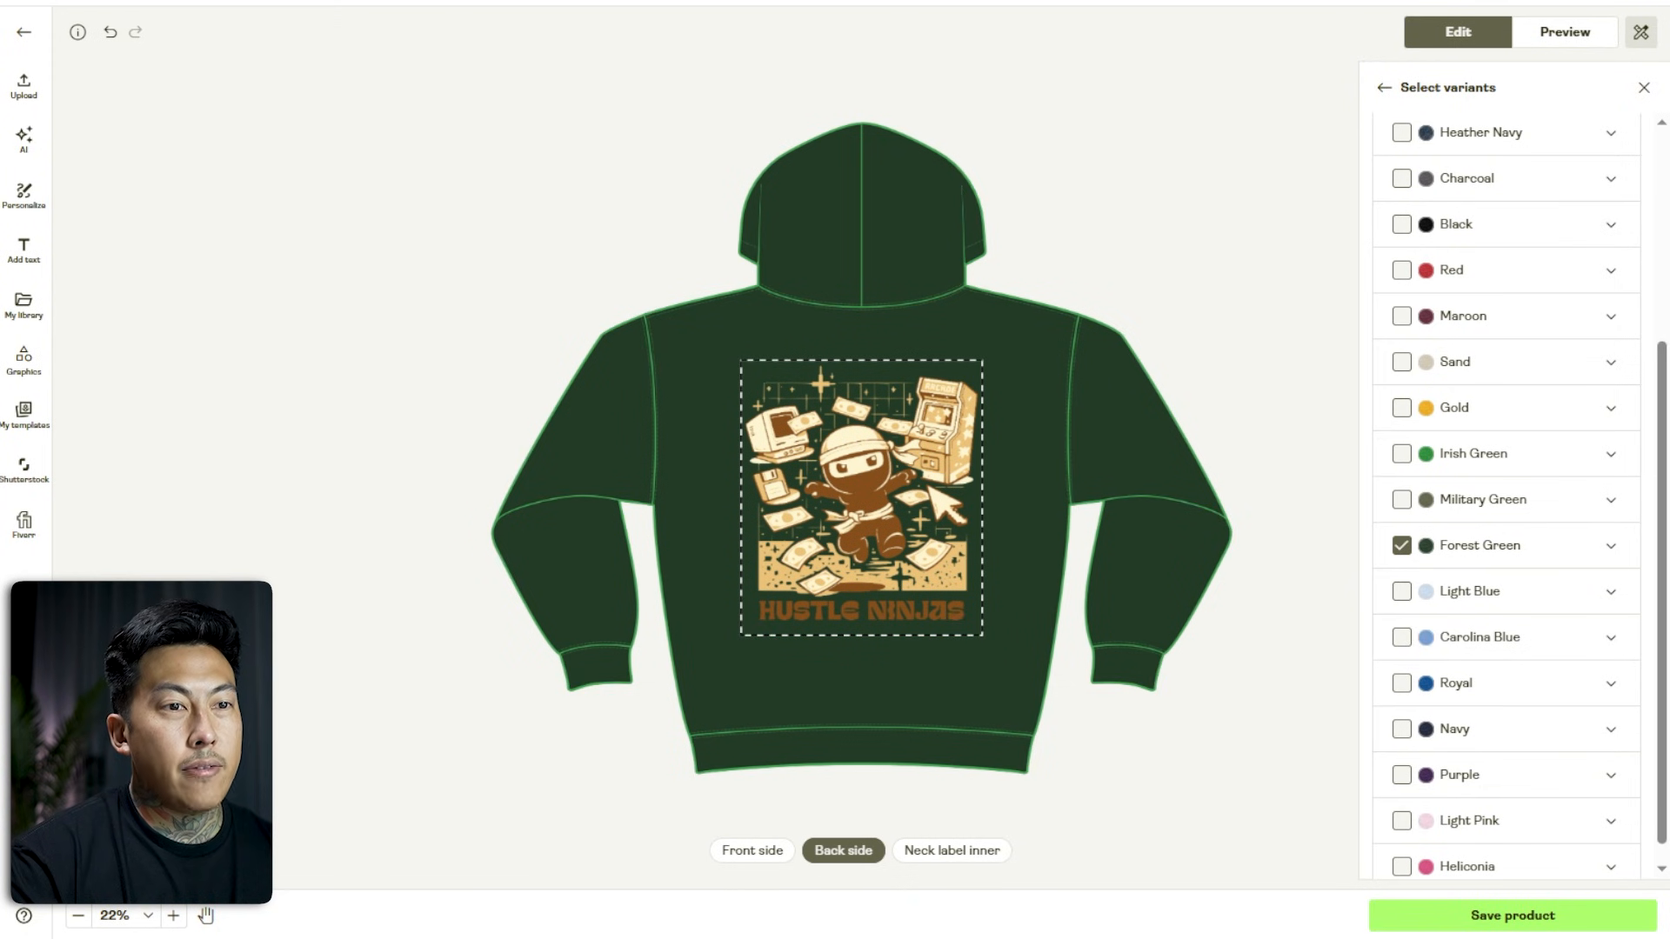
Save the hoodie product in Printify and title its listing "Hustle Ninjas Hoodie - Cream / Forest Green".
click(1612, 920)
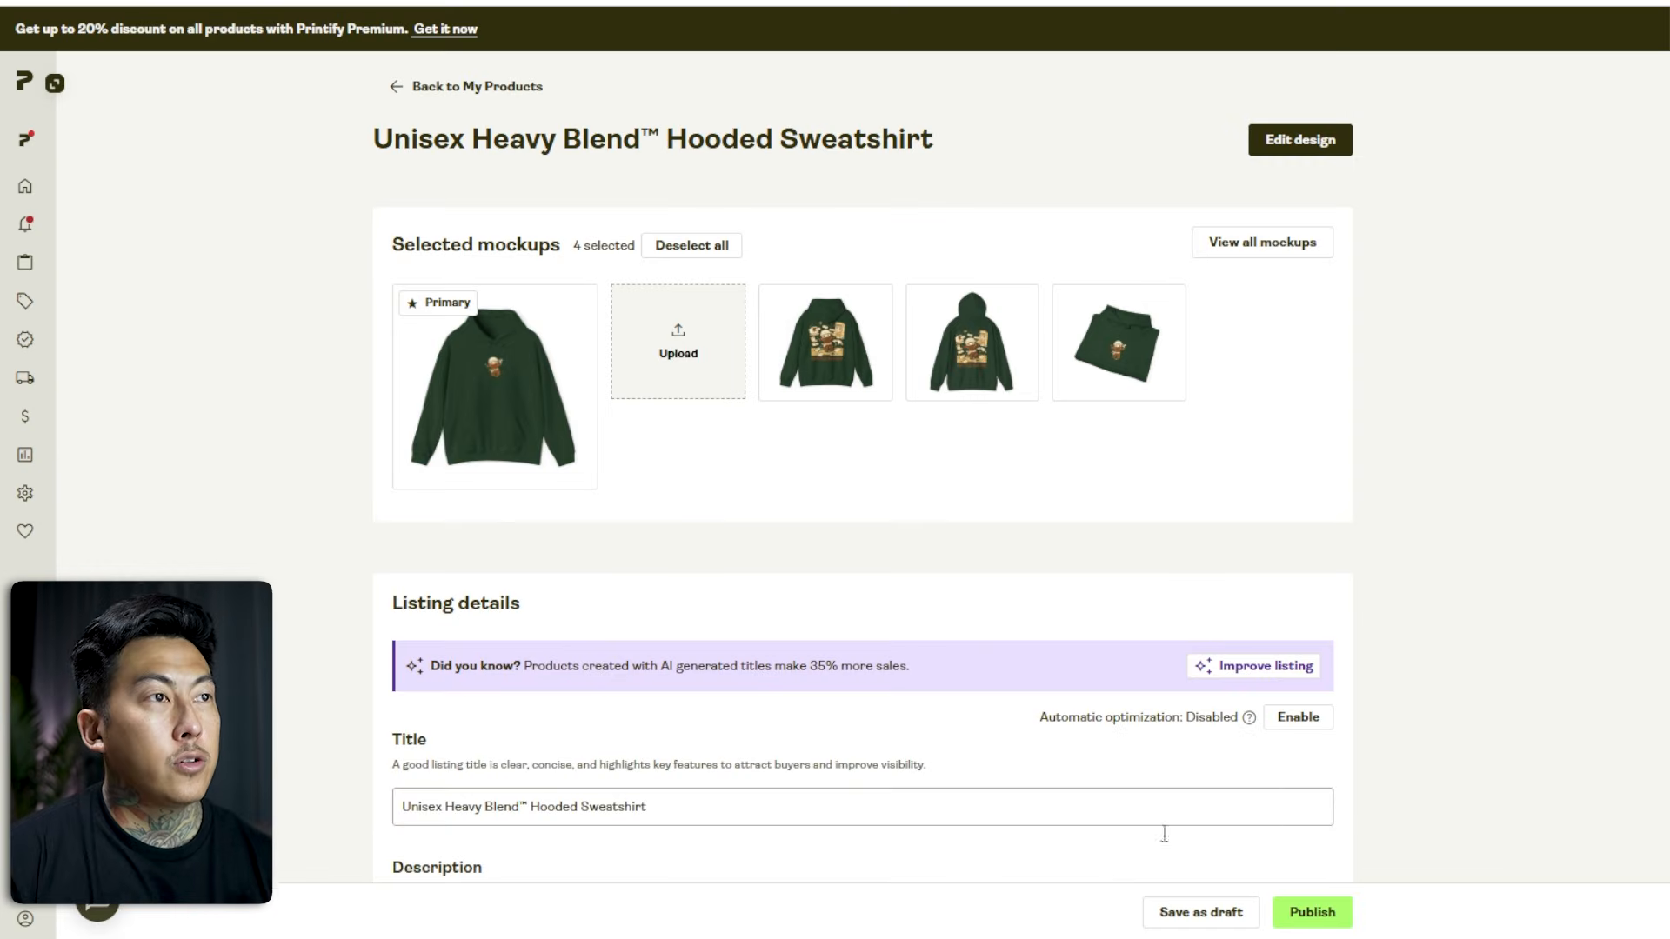
click(847, 808)
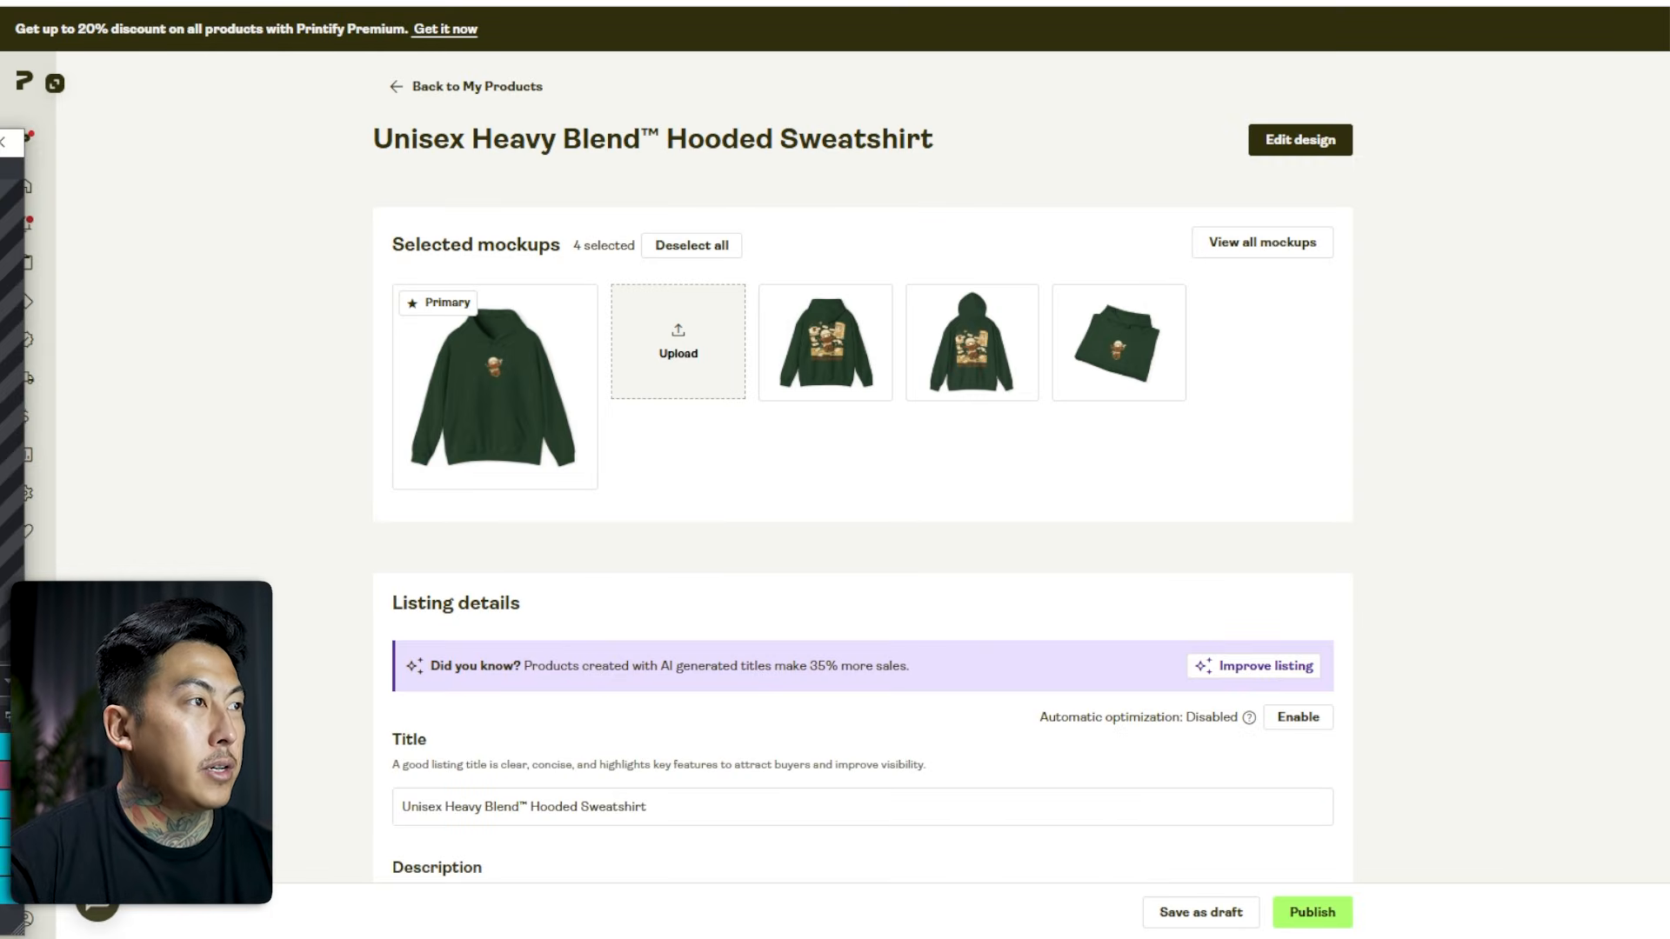
key(ctrl+a)
text(Hust)
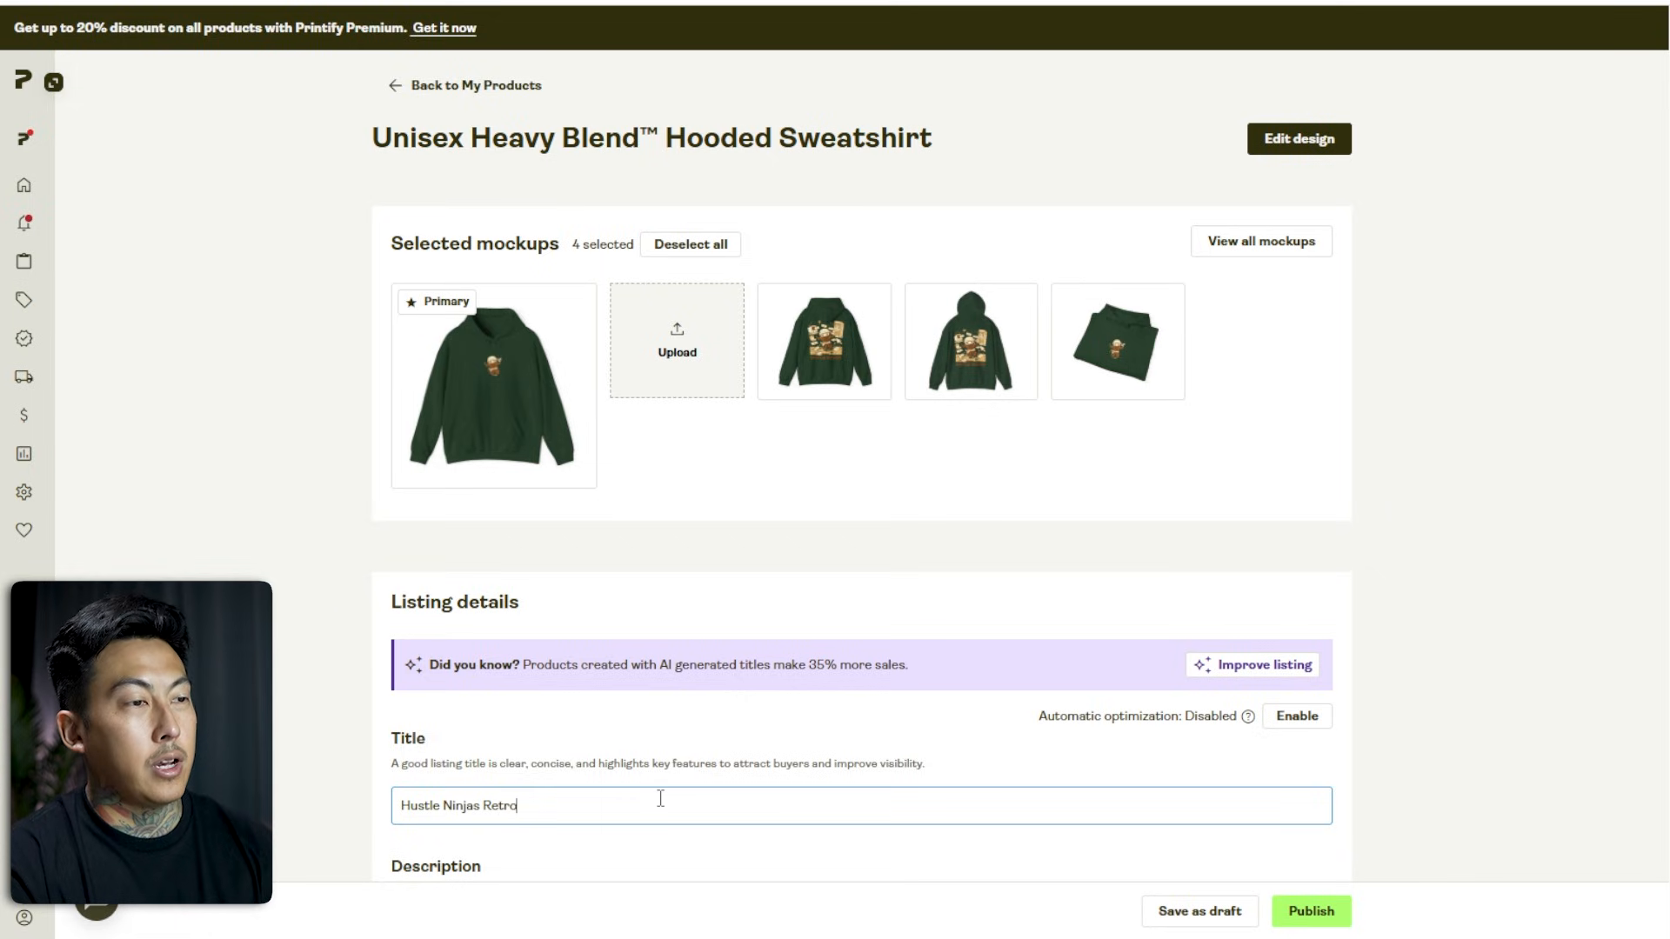
text(le Ninjas Hoodie - Cream / Forest Green)
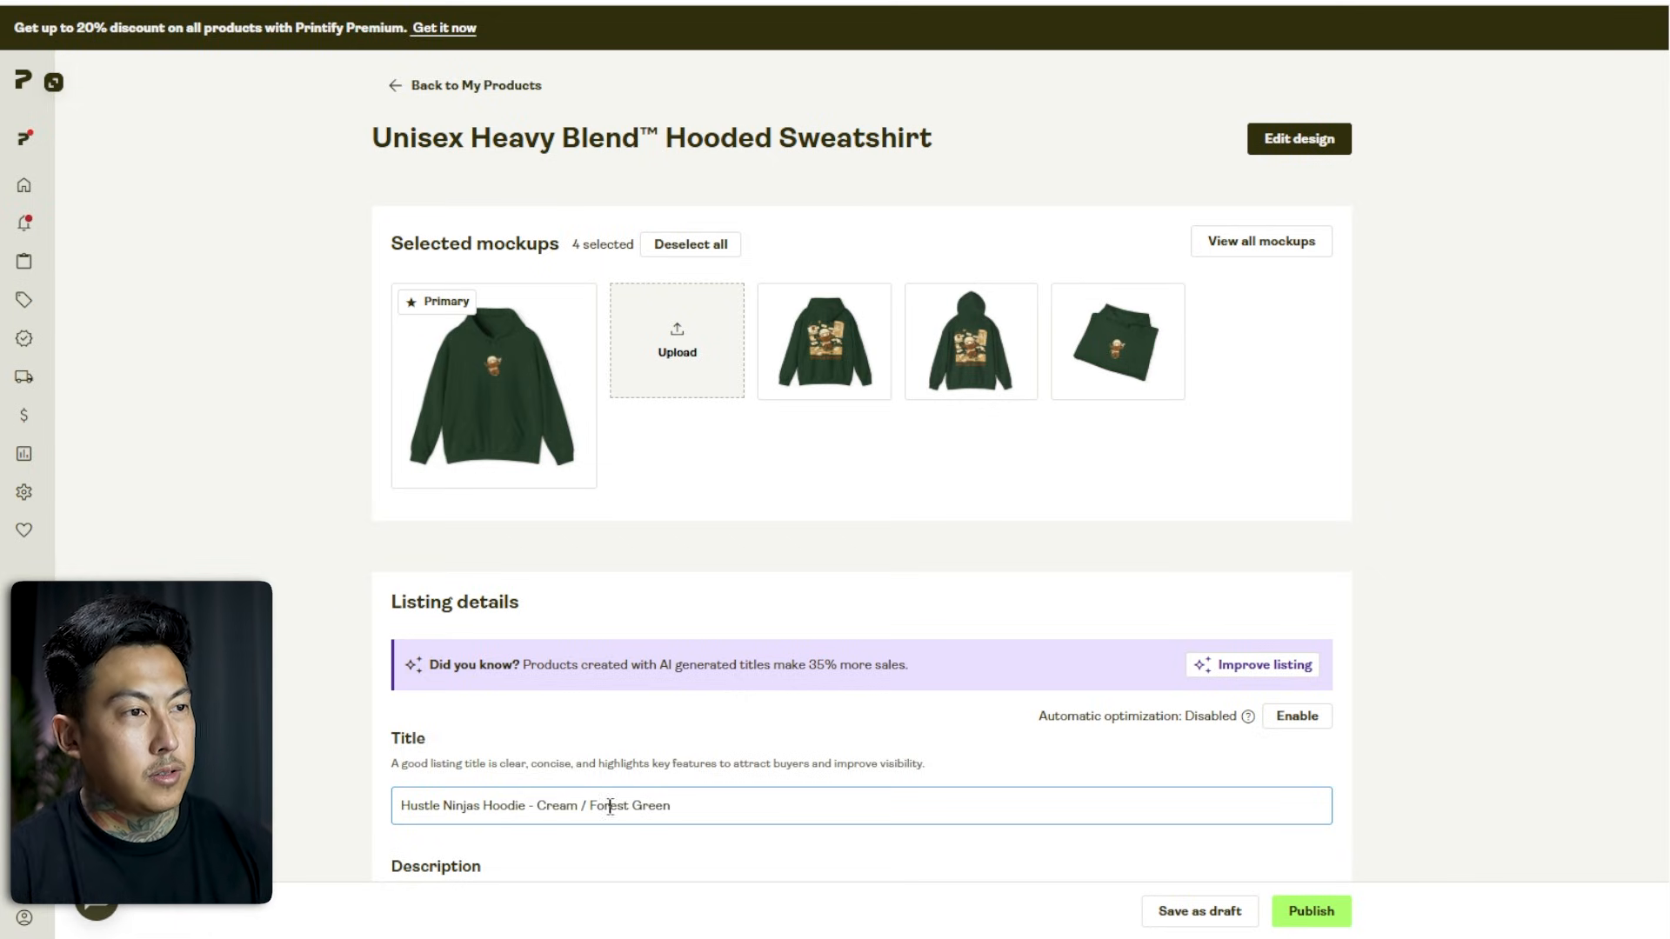
double_click(610, 806)
click(629, 864)
click(713, 807)
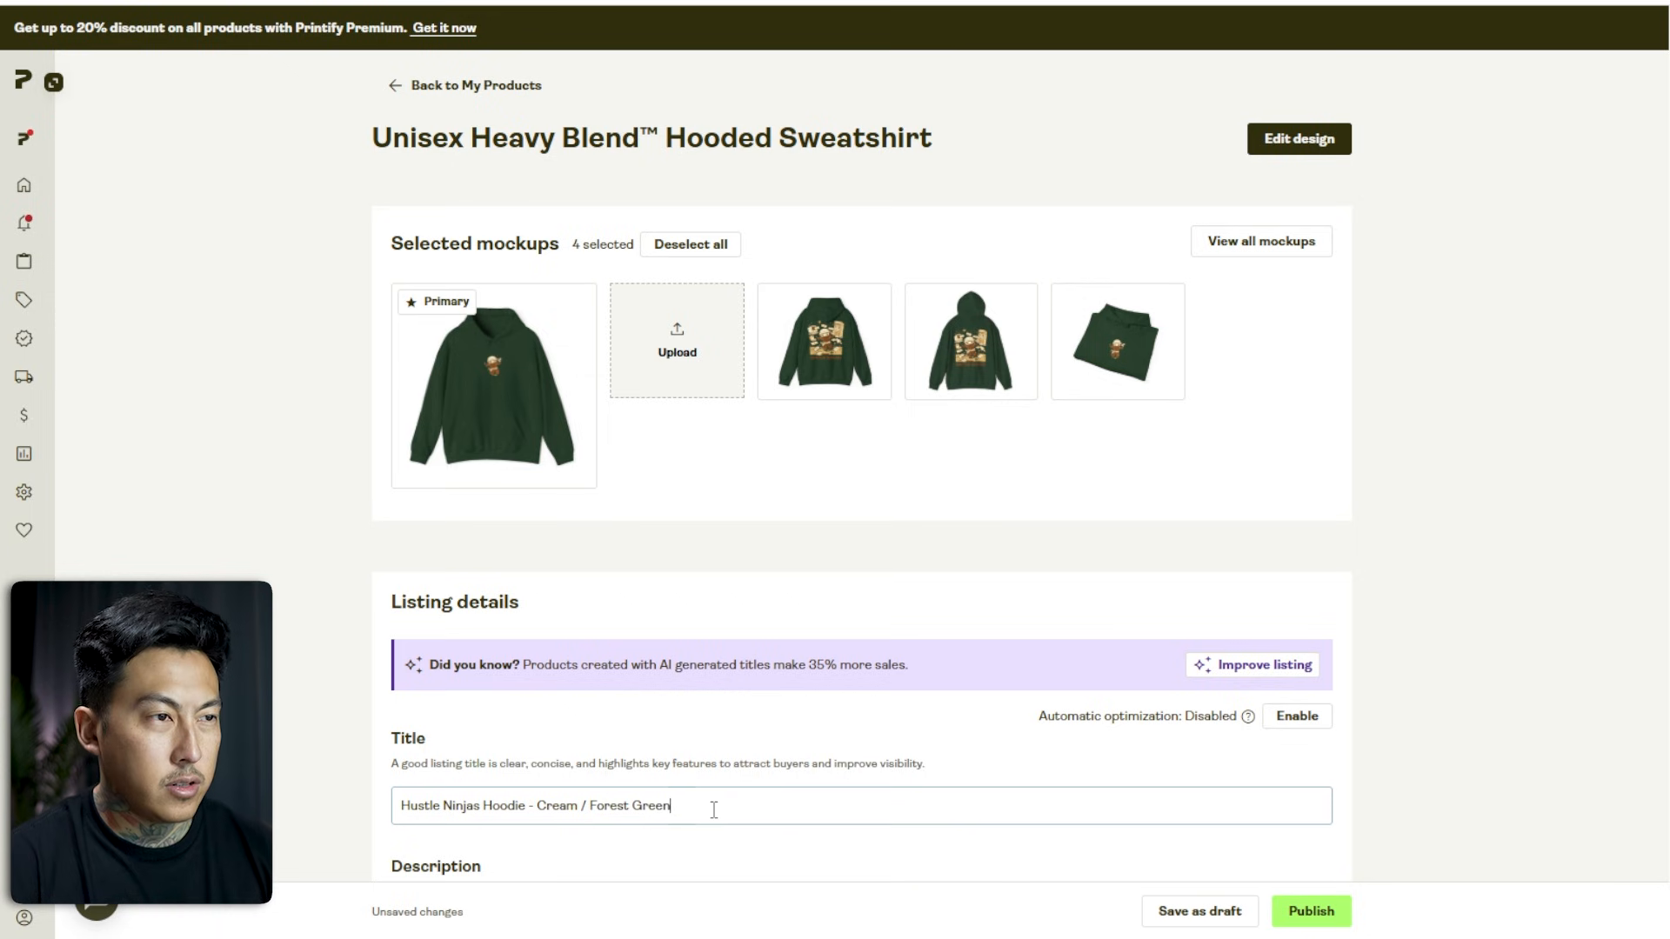
Examine the default listing description for the Gildan model number and the fabric details.
scroll(726, 795, down, 5)
click(874, 647)
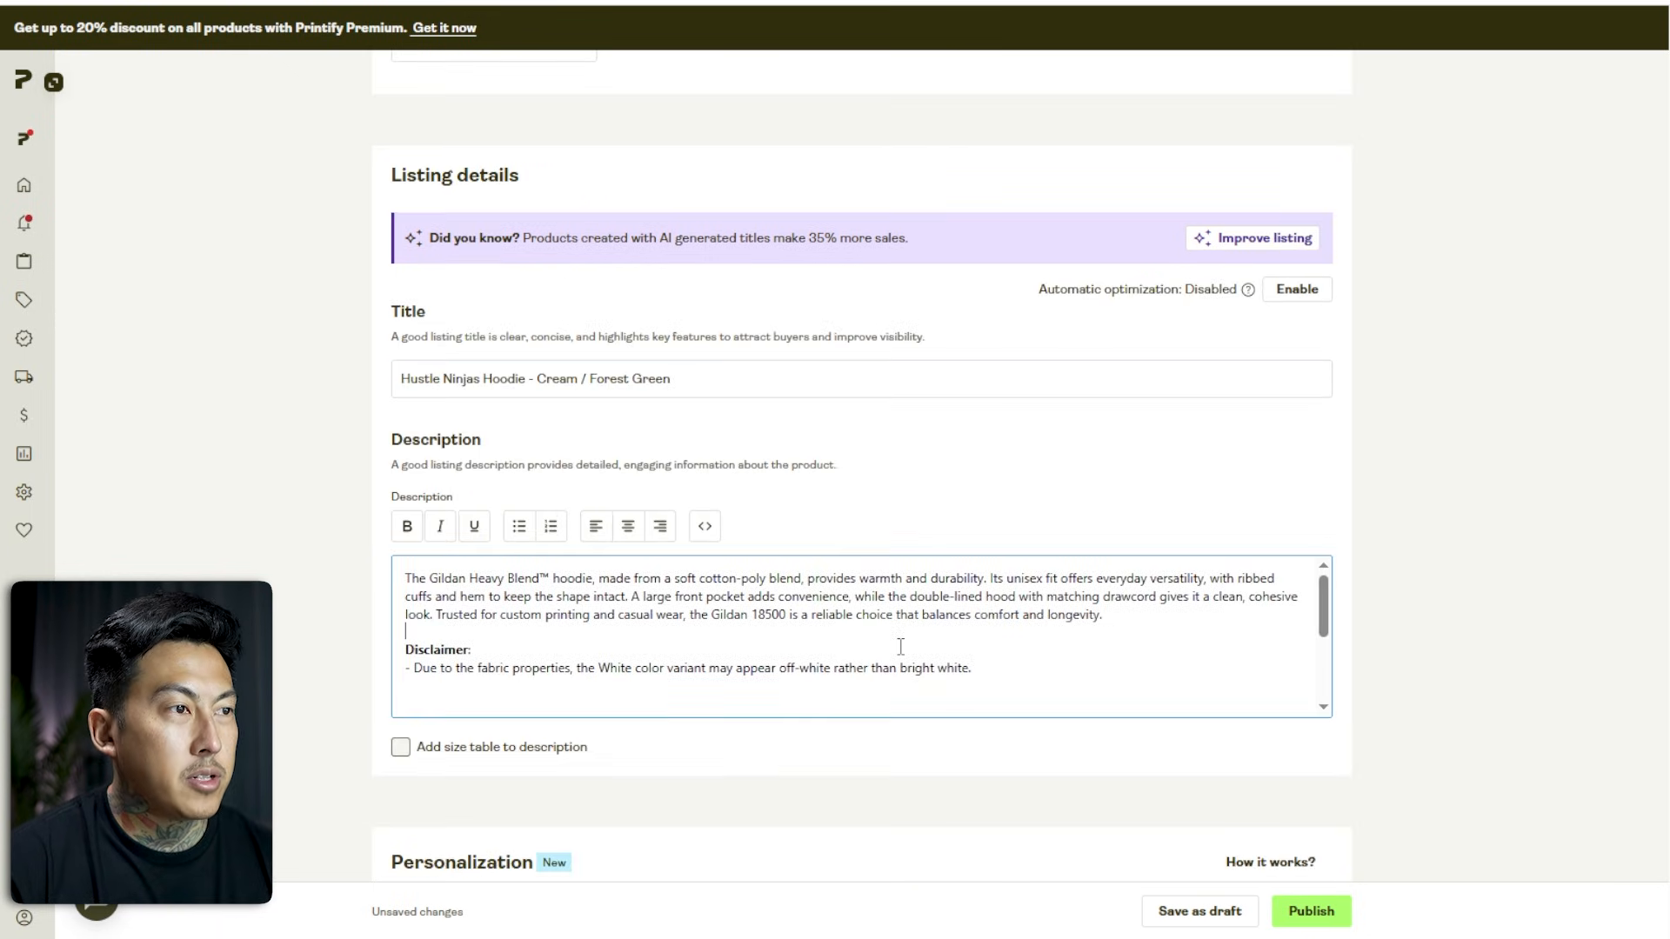
double_click(769, 615)
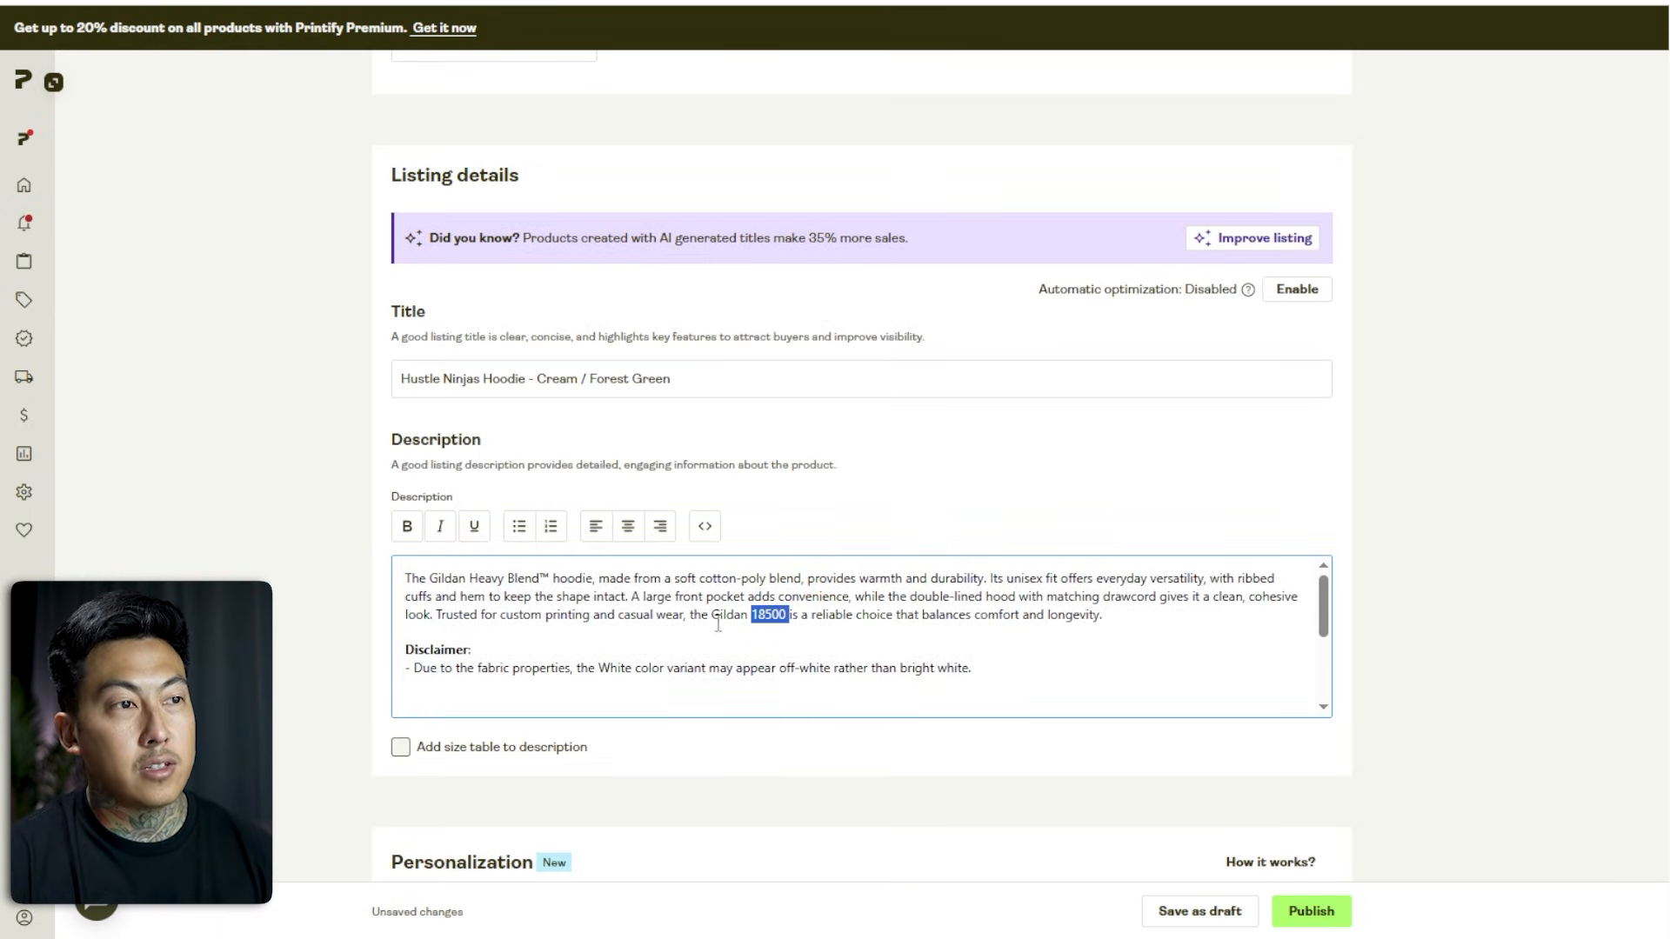
drag(718, 617, 707, 618)
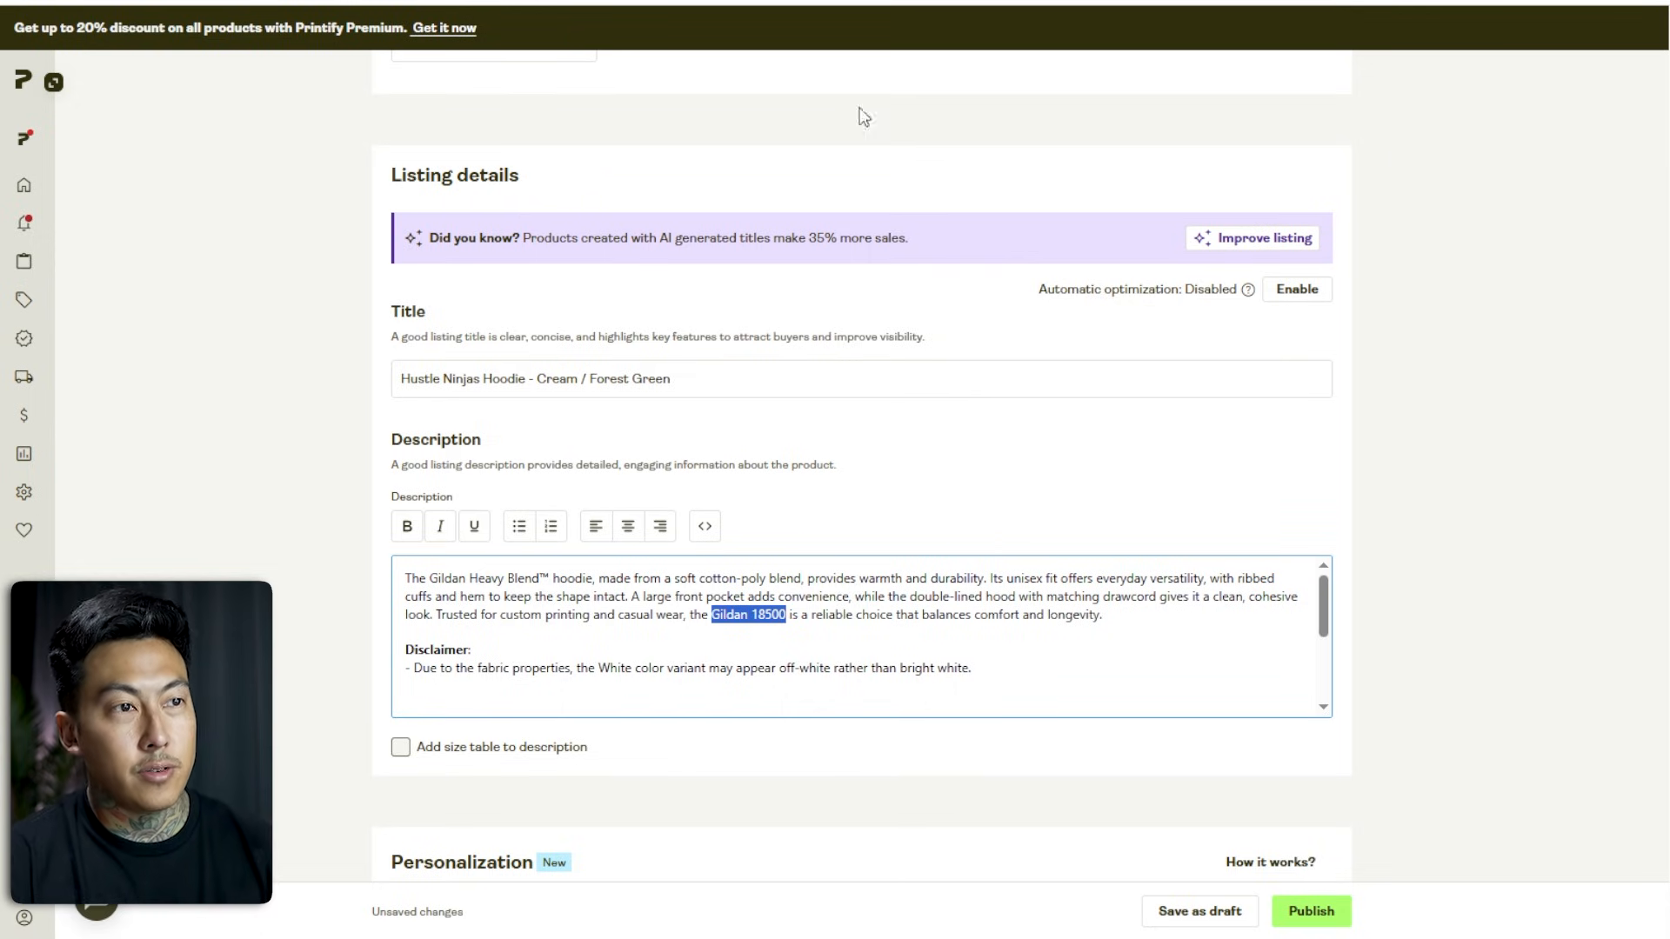
scroll(941, 645, down, 3)
scroll(742, 616, down, 1)
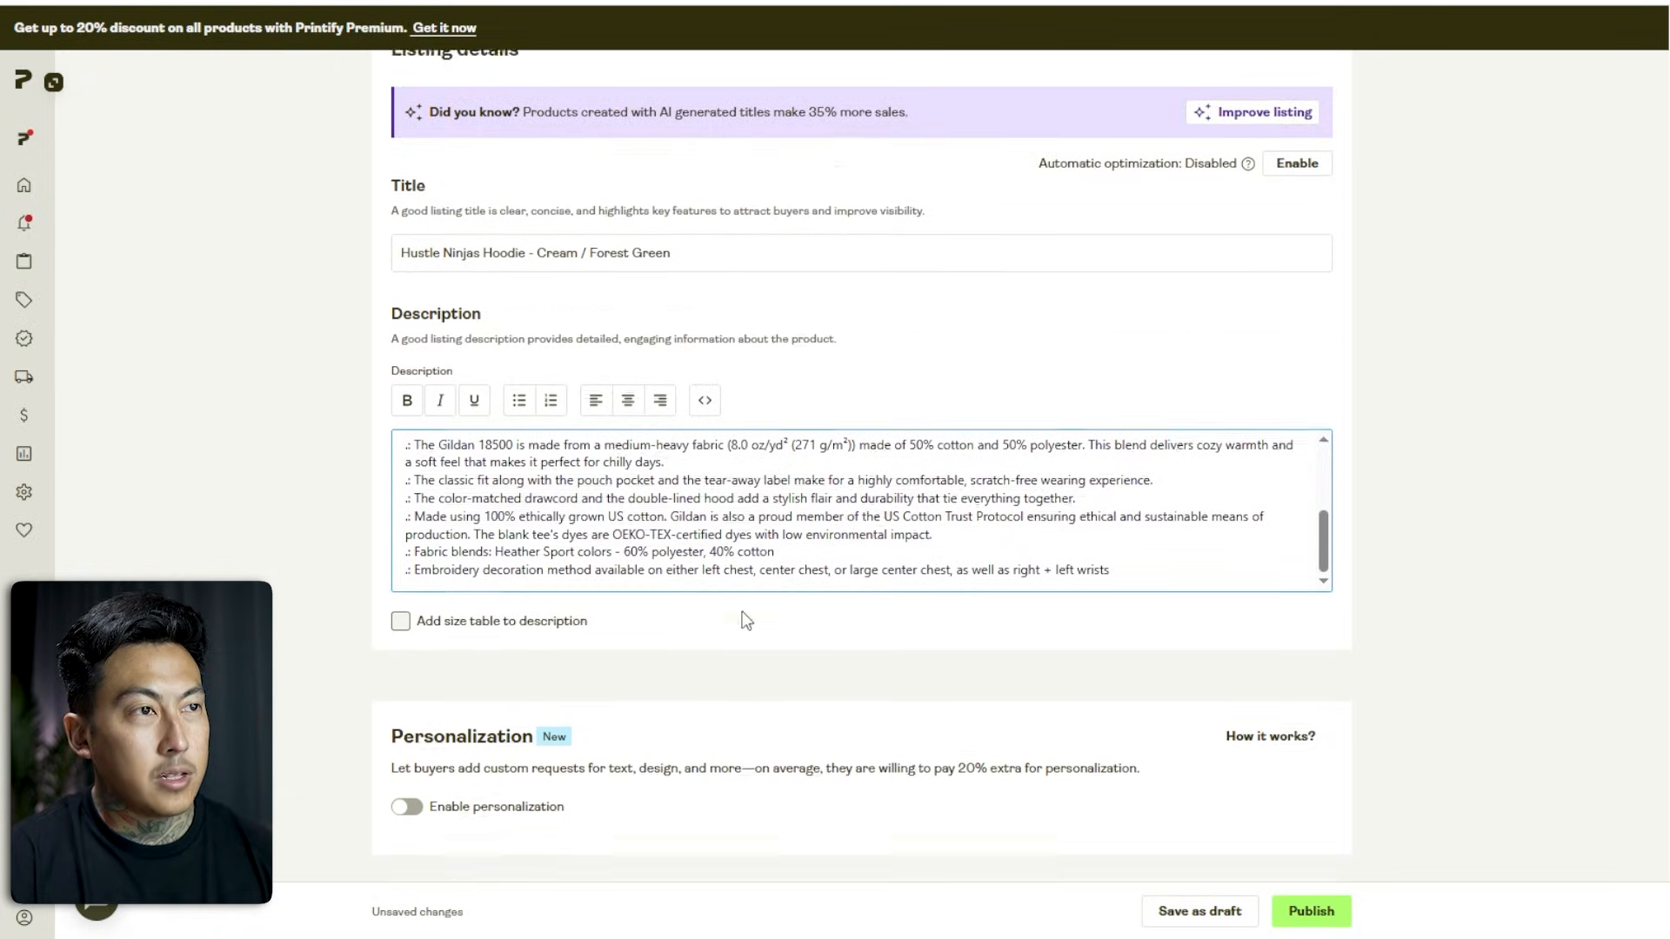
scroll(742, 615, up, 2)
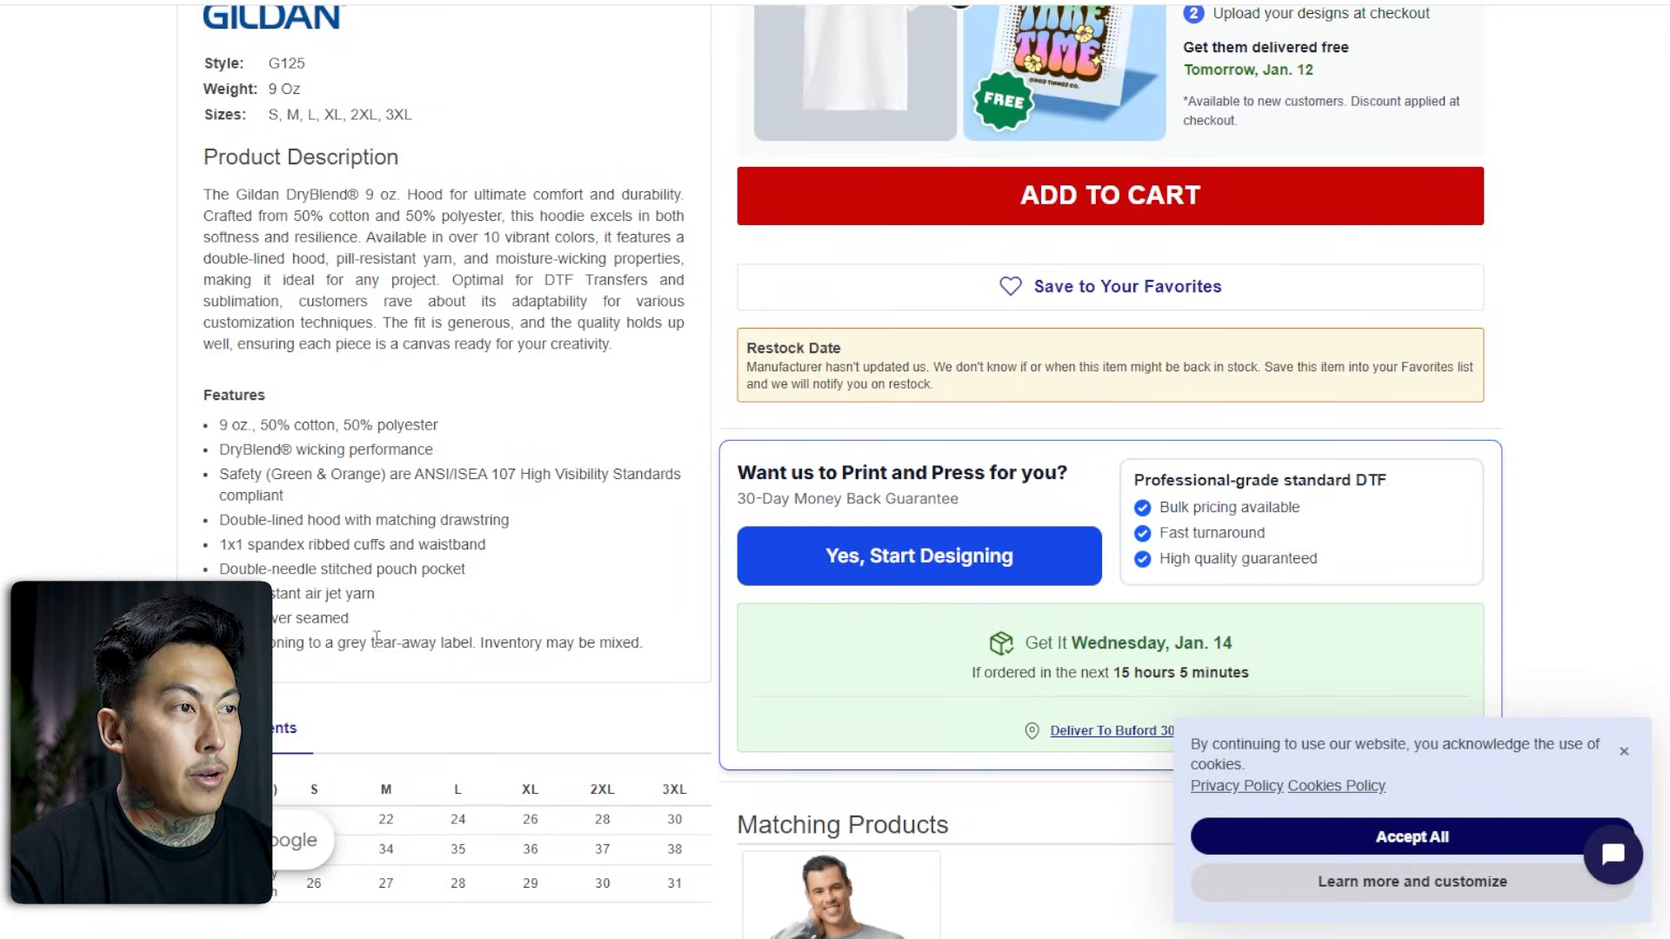
Copy the feature list from the Gildan hoodie product page and replace the whole listing description with it.
drag(652, 644, 222, 428)
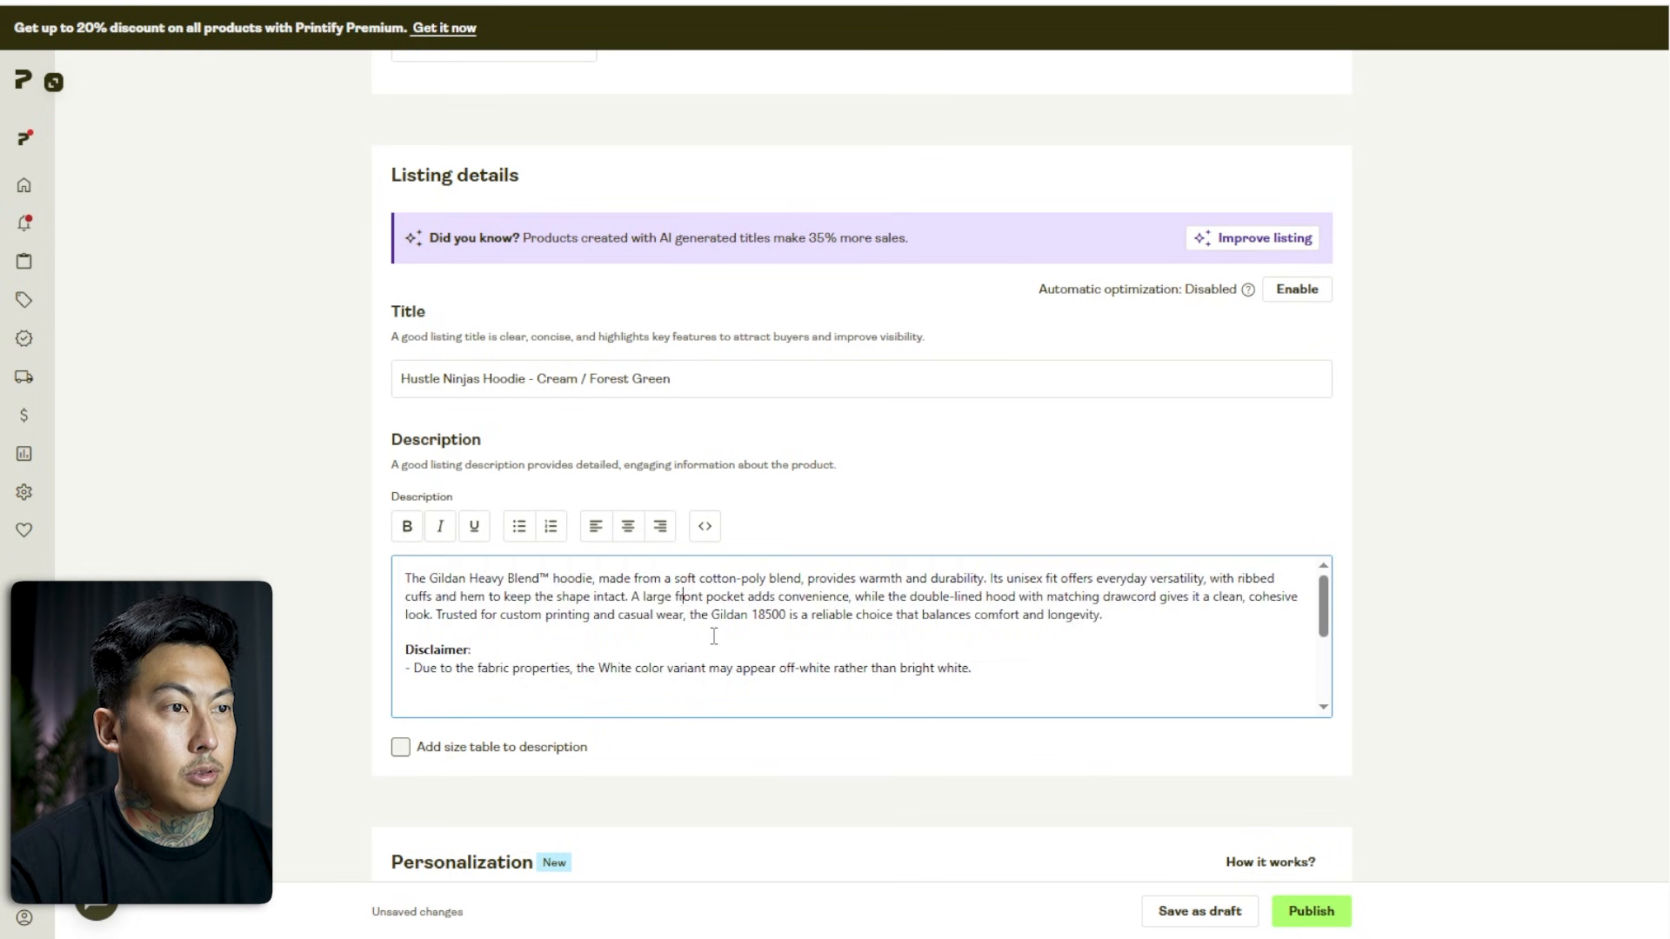
key(ctrl+a)
key(BackSpace)
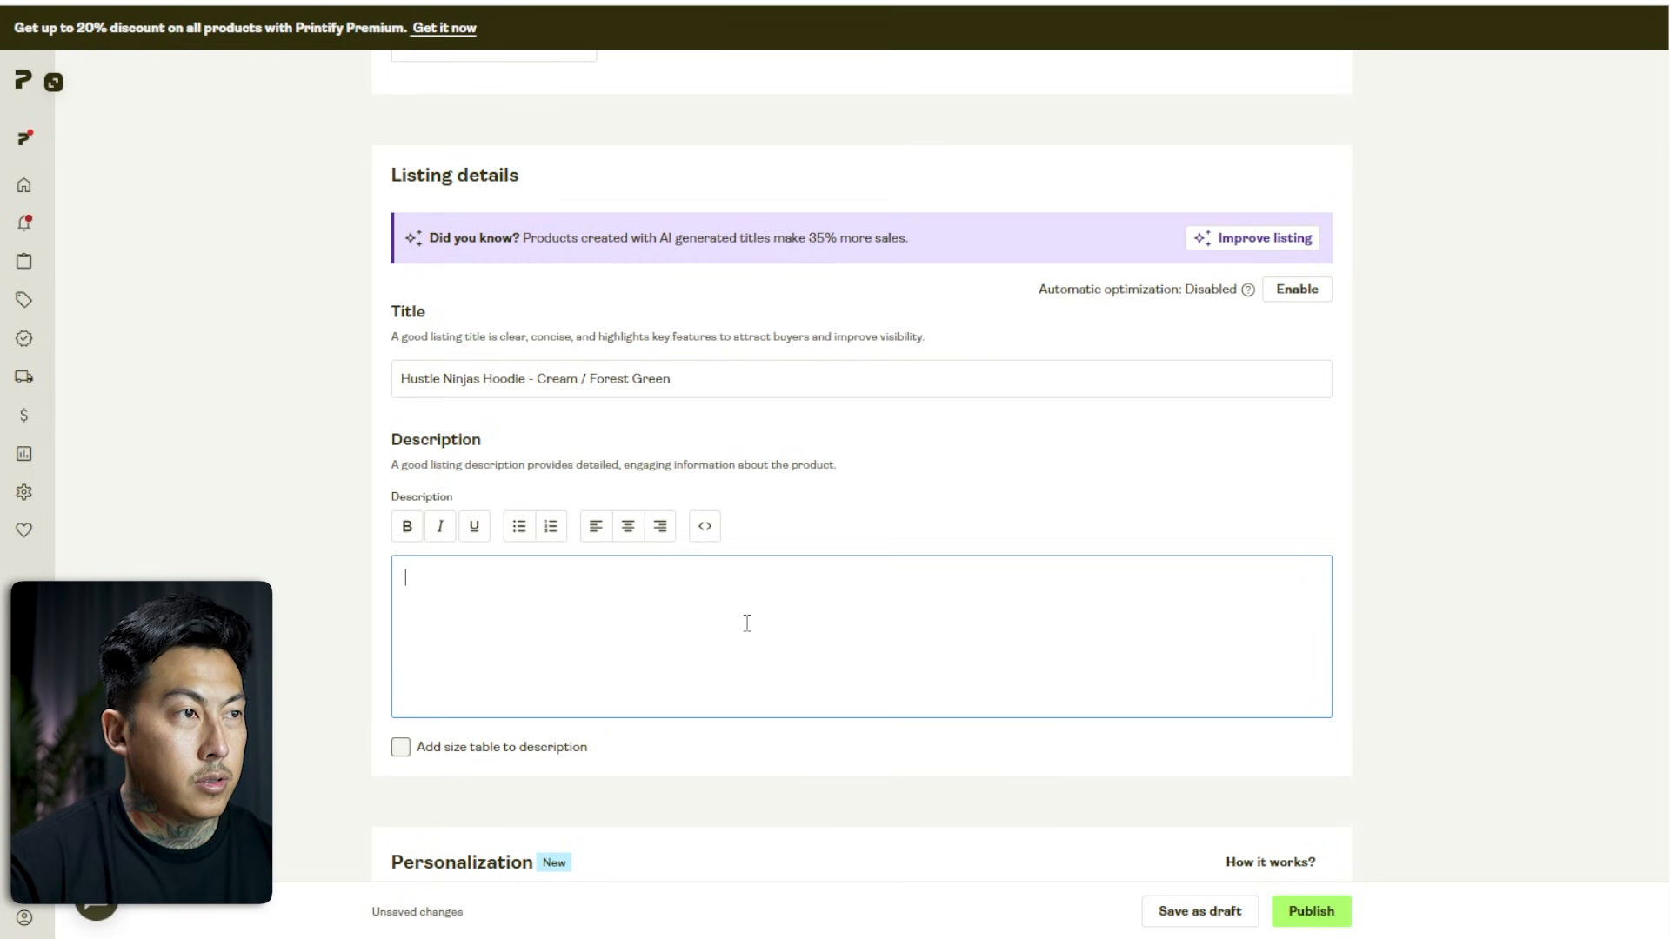
key(ctrl+v)
Delete the DryBlend wicking performance and Safety (Green & Orange) standards bullets from the listing description.
drag(582, 594, 389, 593)
key(BackSpace)
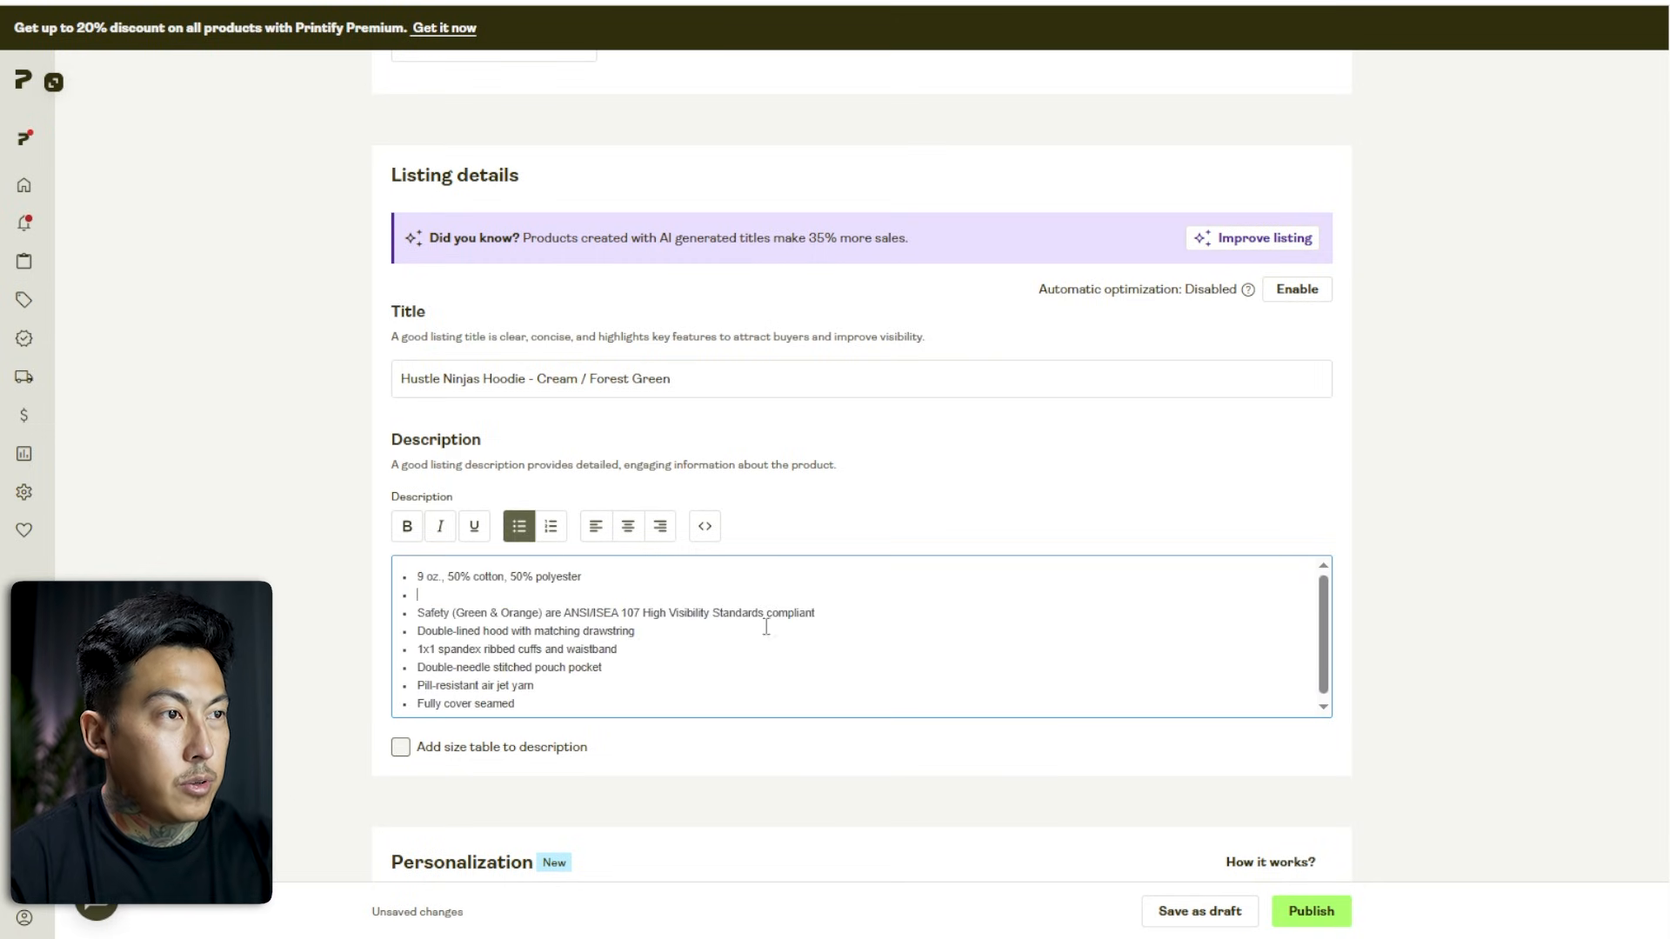
key(BackSpace)
drag(841, 594, 420, 594)
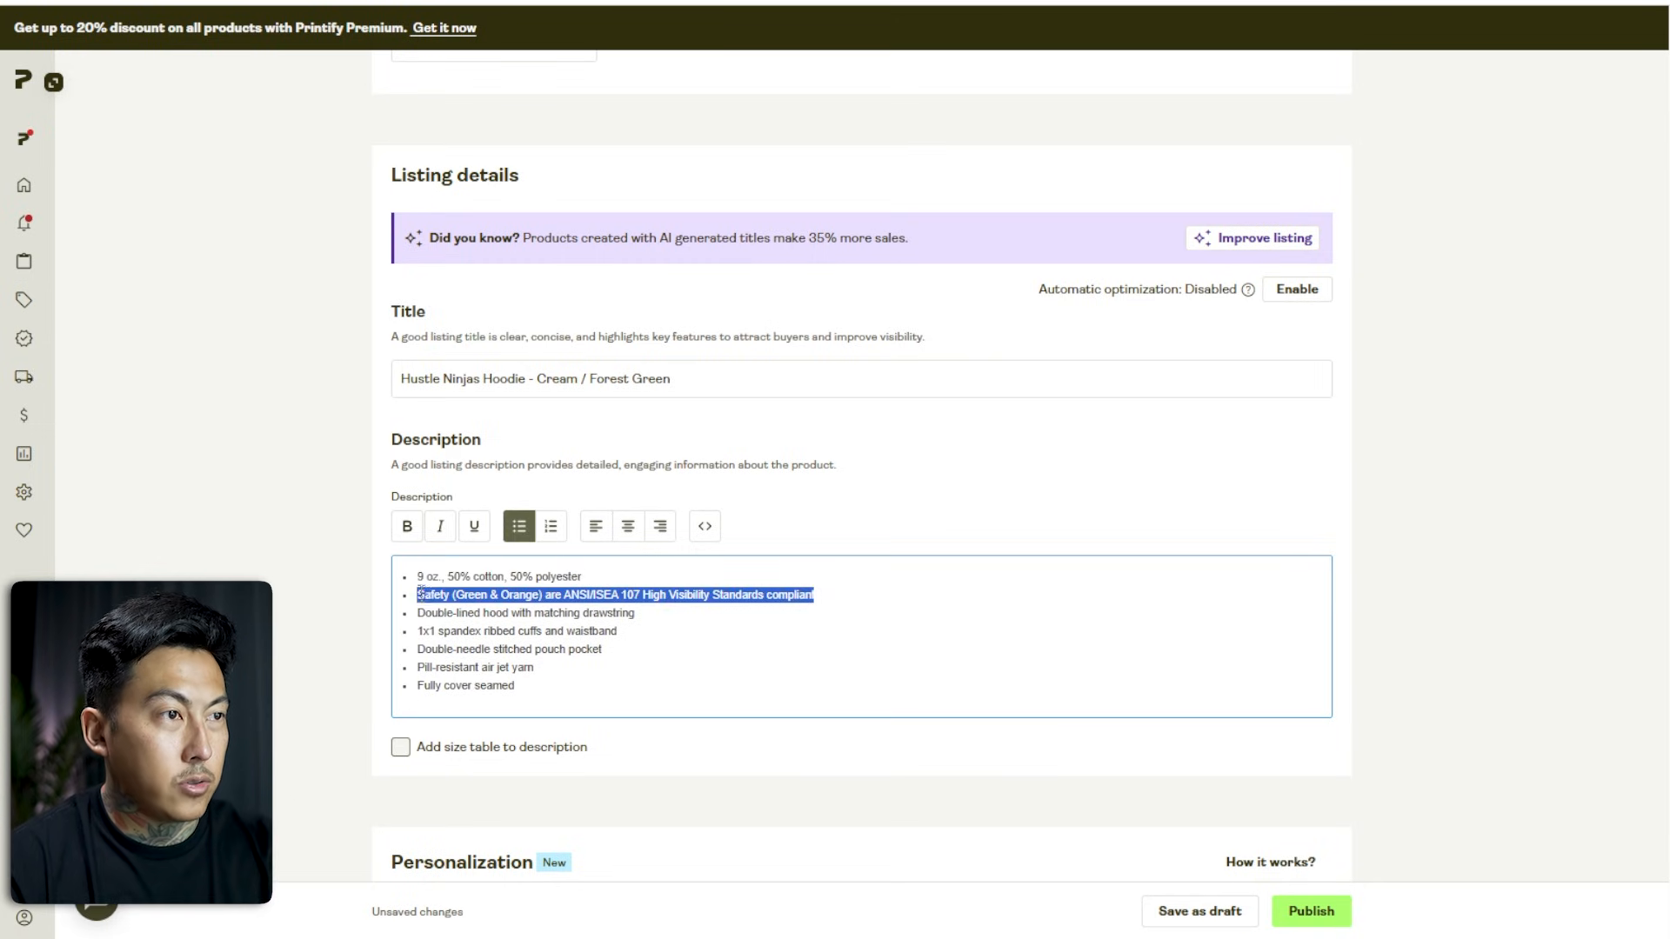
key(BackSpace)
key(BackSpace)
click(744, 639)
scroll(522, 547, down, 3)
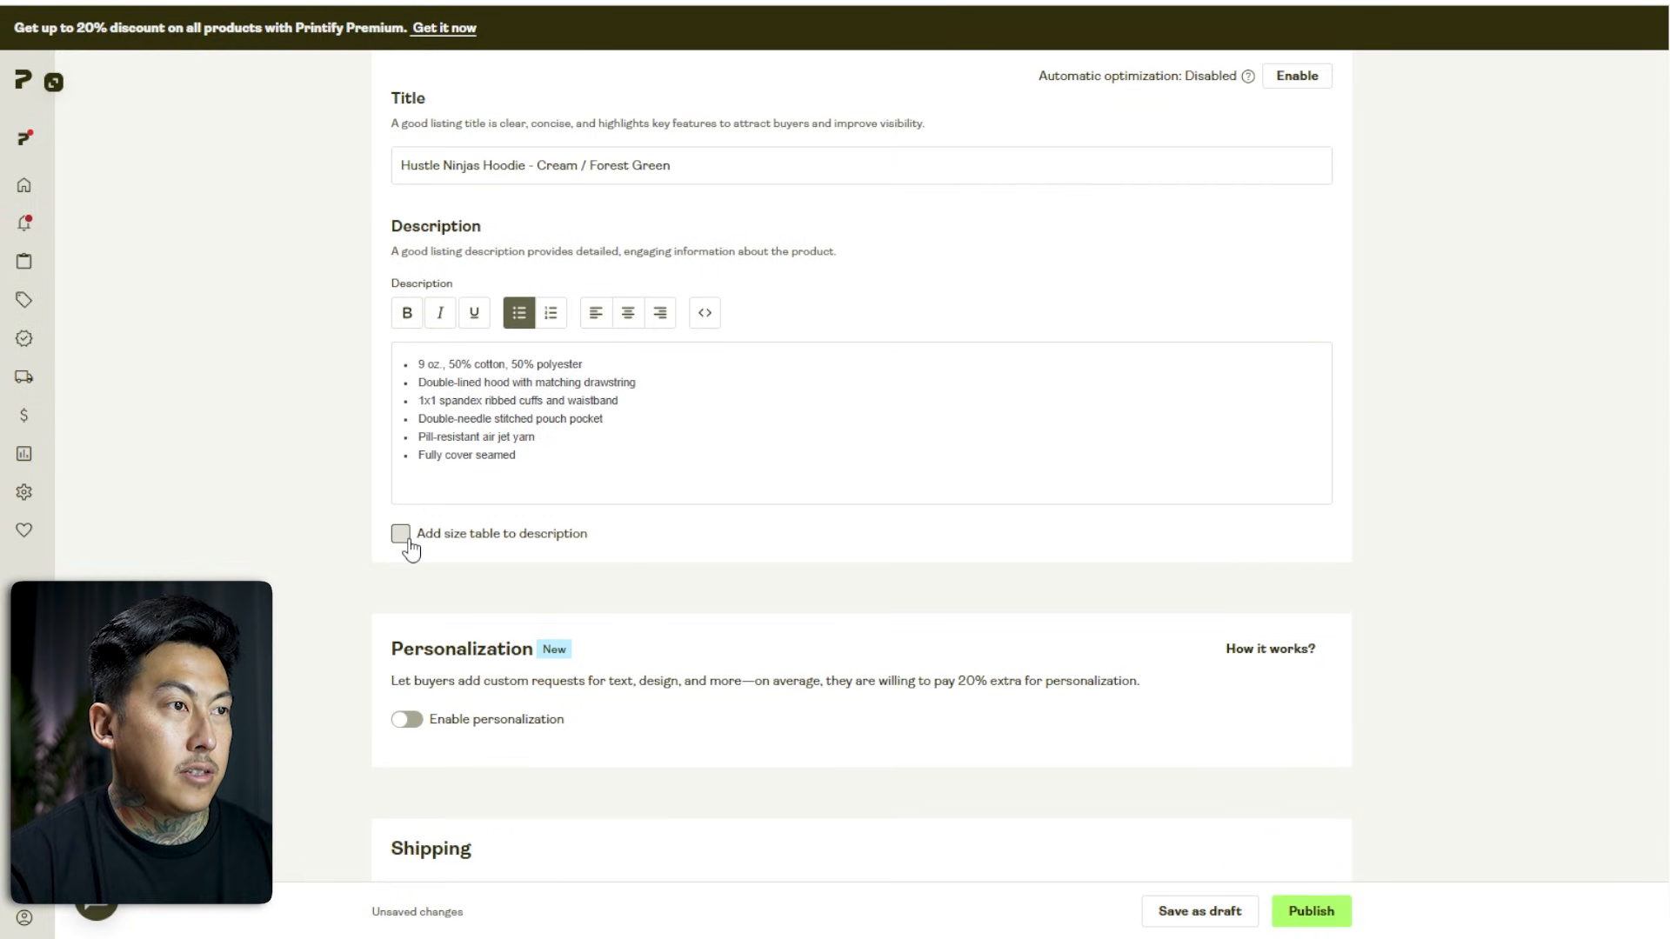
Add the imperial size table to the listing description.
click(401, 534)
scroll(794, 424, up, 5)
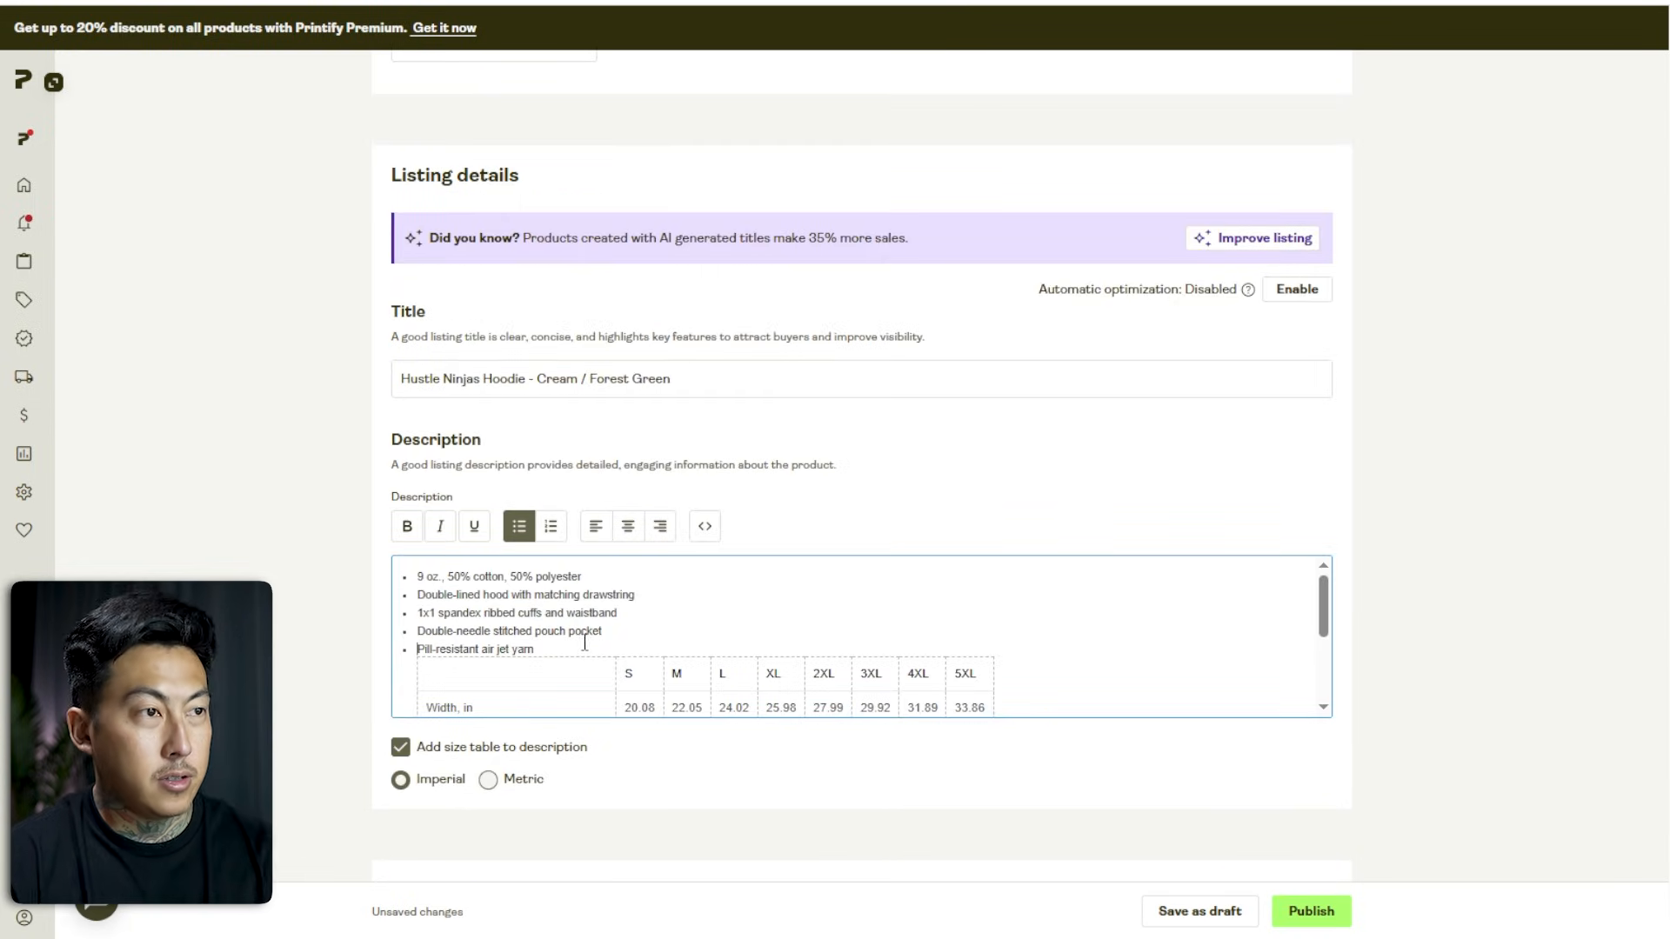
Apply the optimized retail prices and examine the profit, production cost and buyer shipping cost of every hoodie size.
scroll(1494, 543, down, 10)
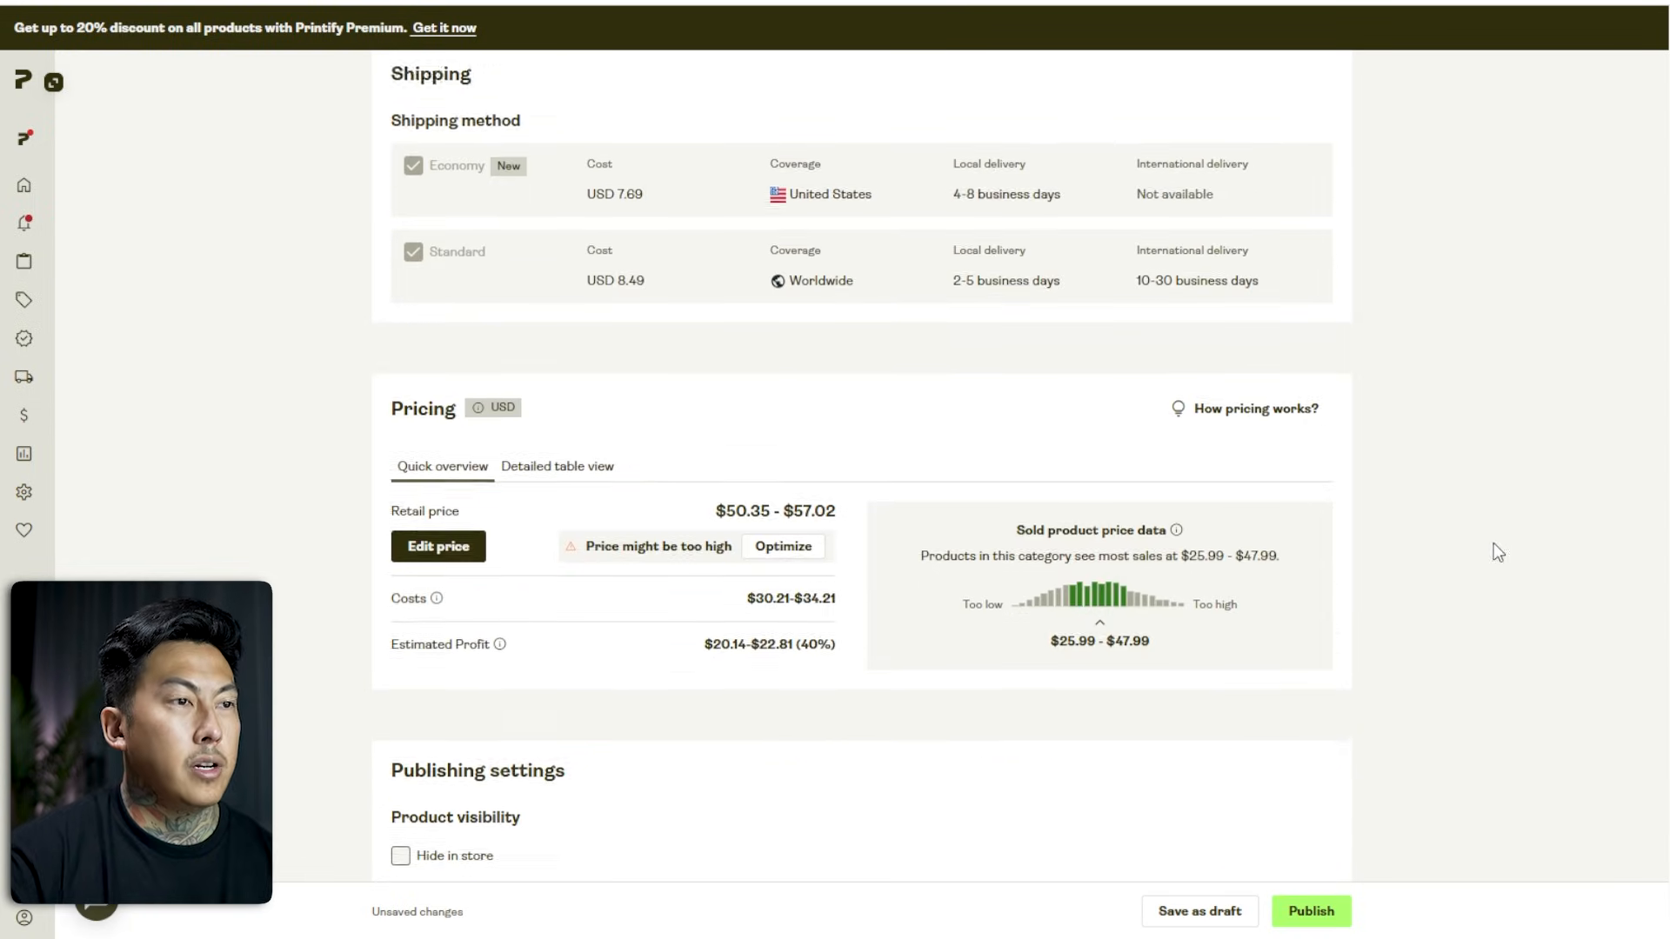
click(783, 501)
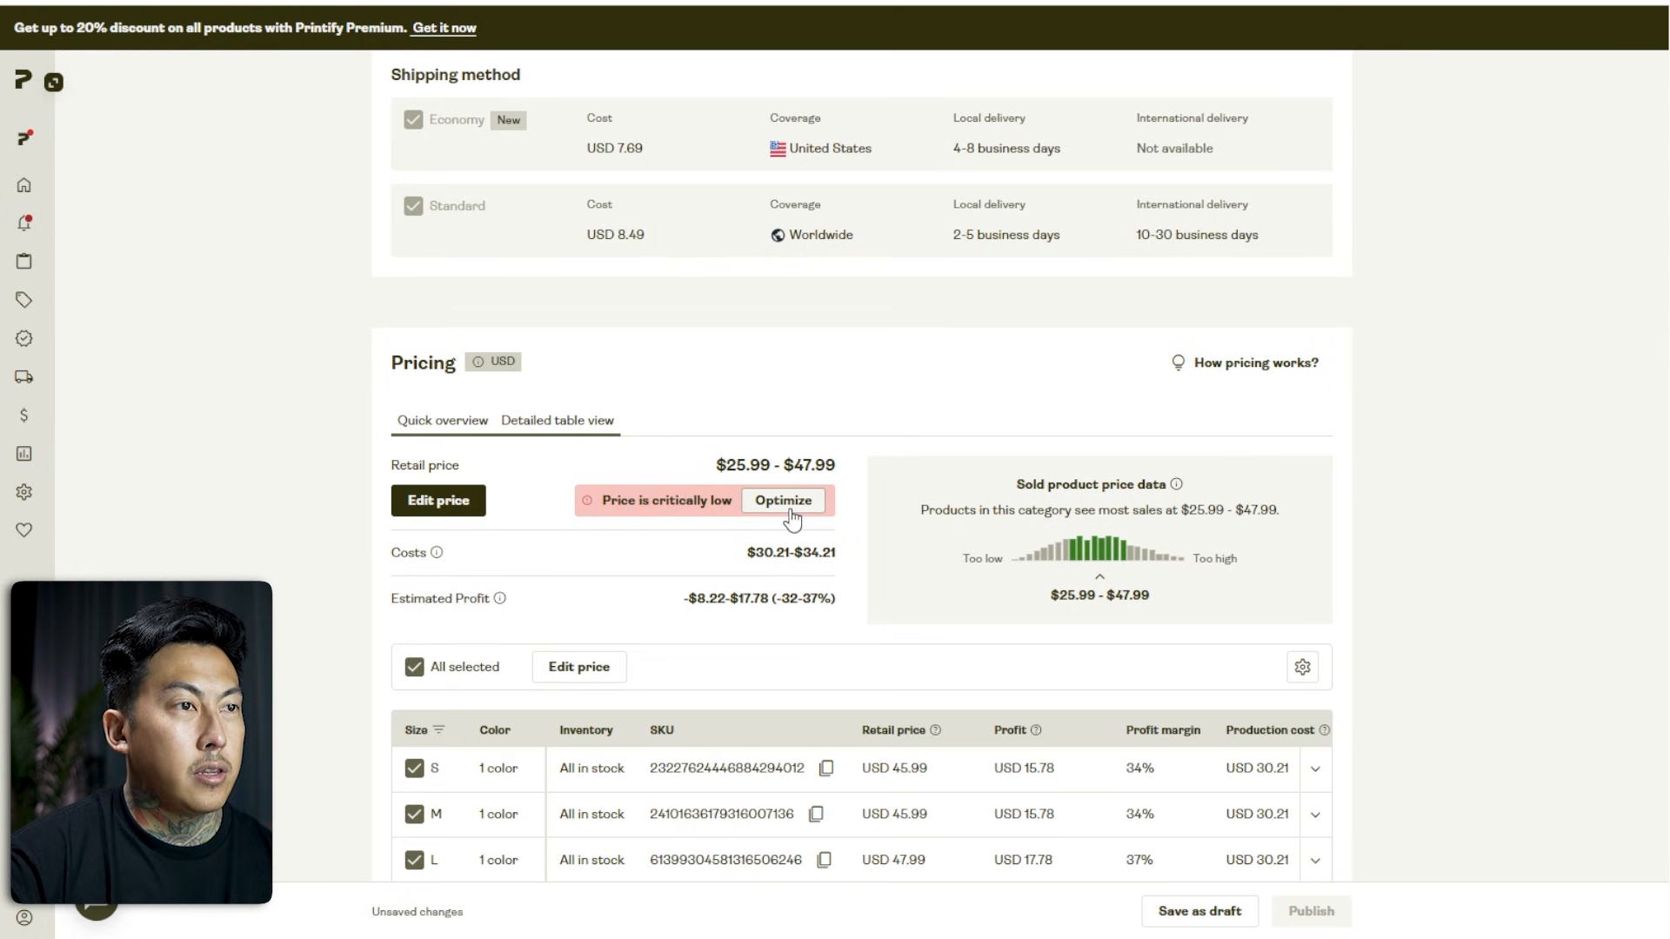
scroll(574, 557, down, 3)
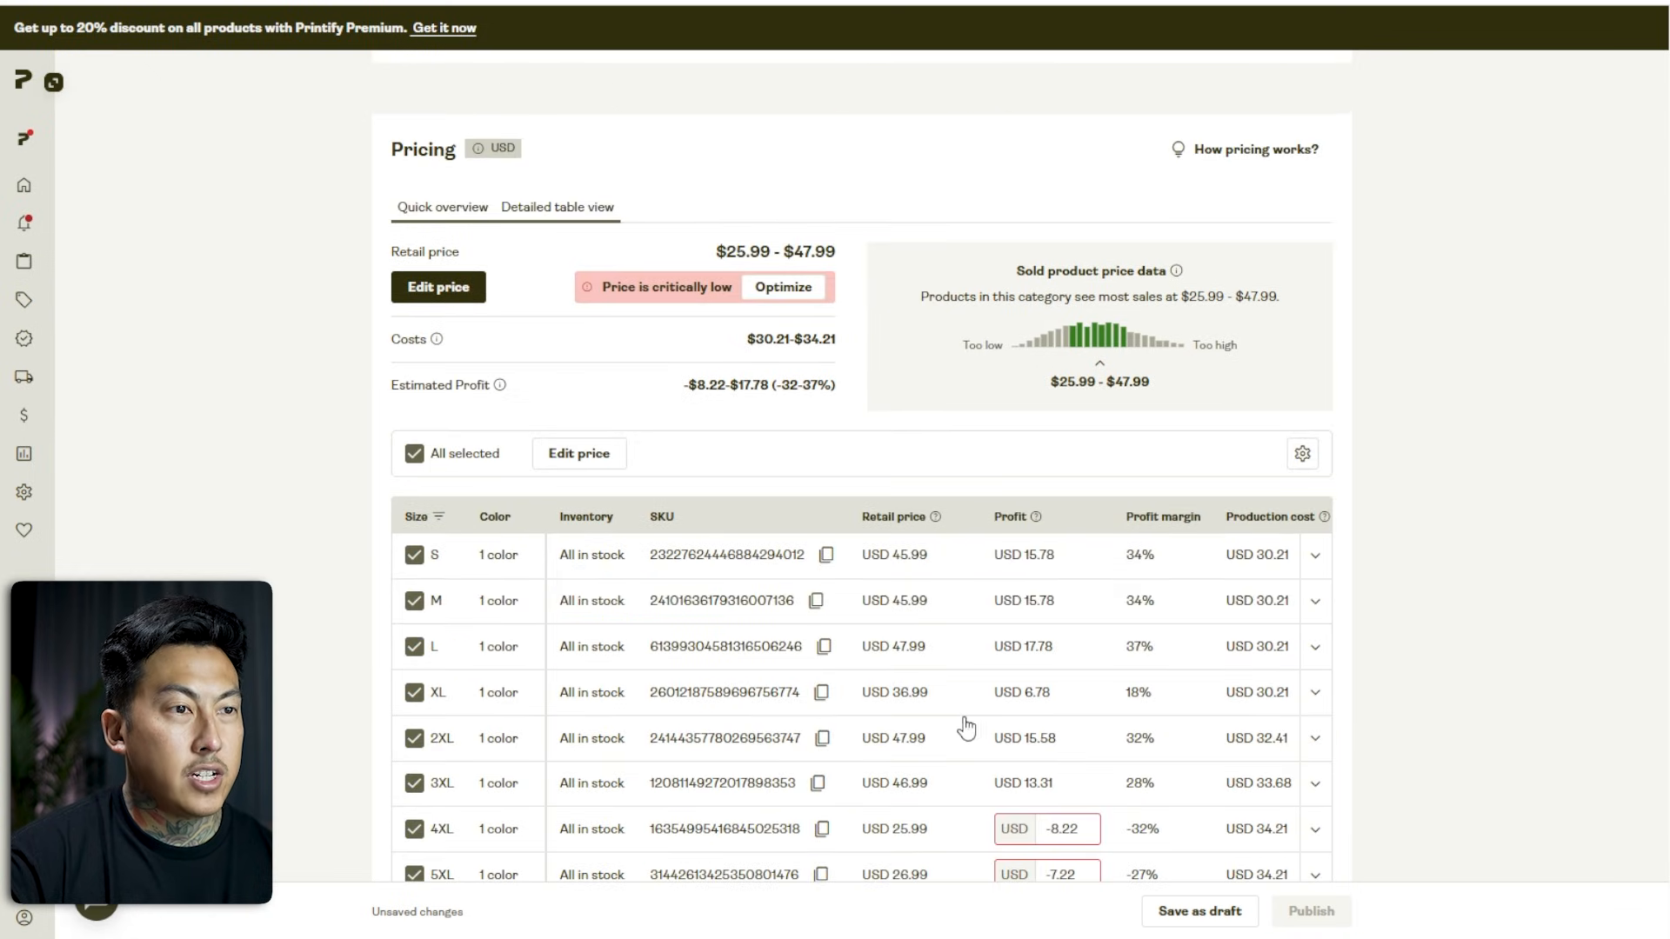
scroll(1122, 729, down, 2)
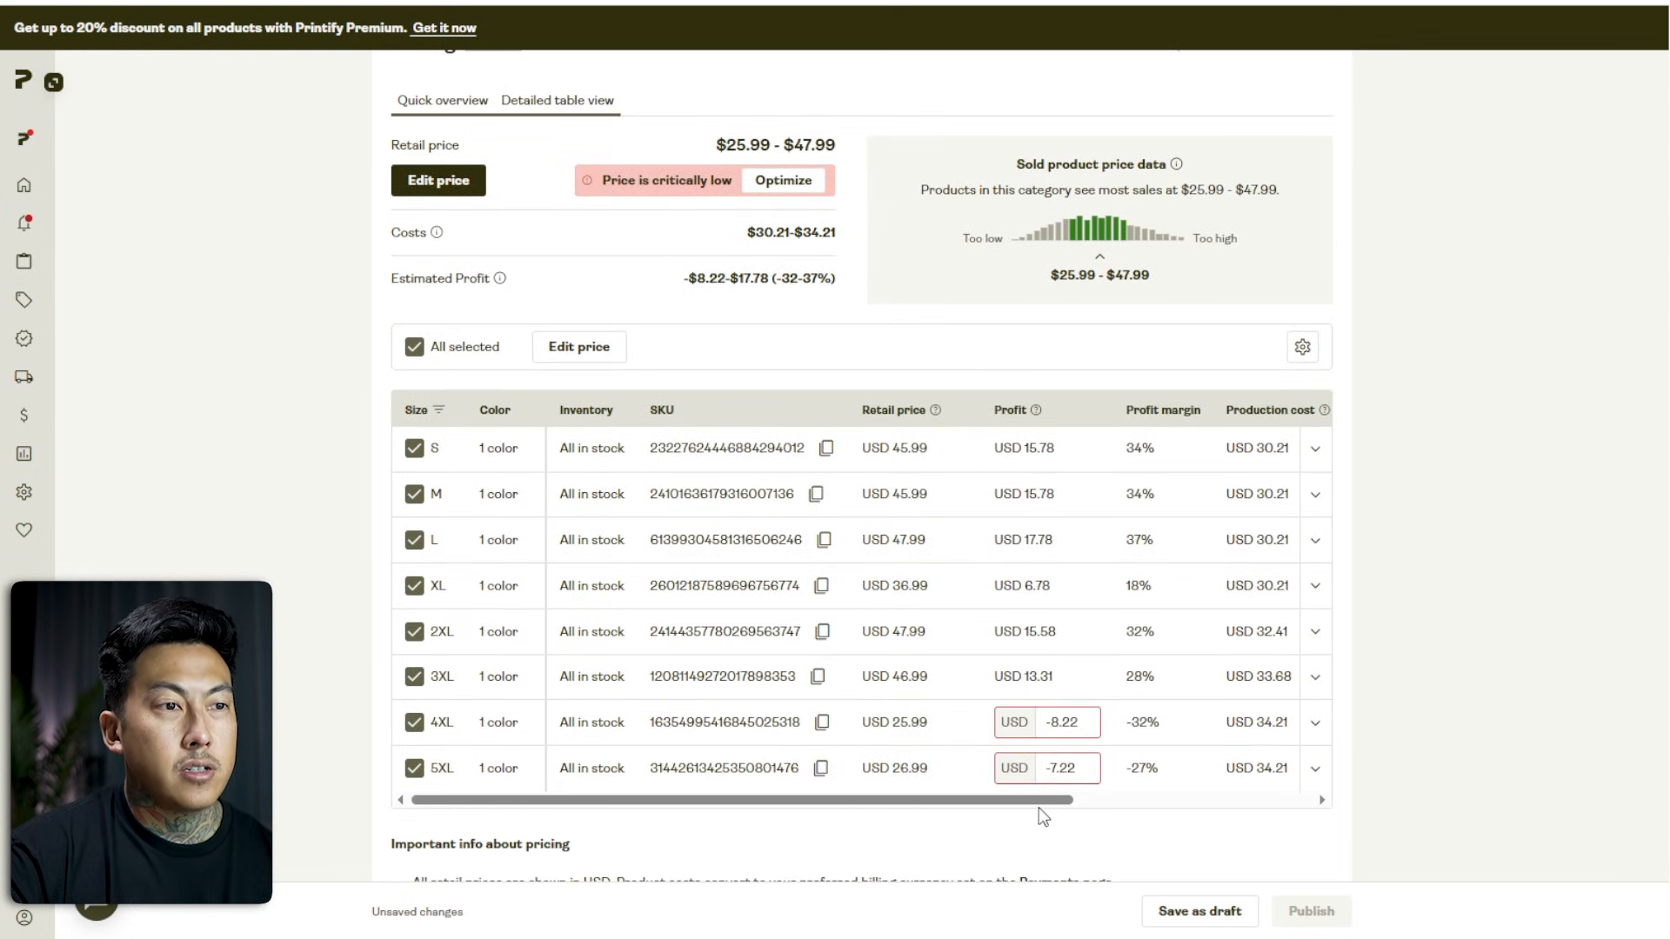
drag(1039, 807, 1170, 805)
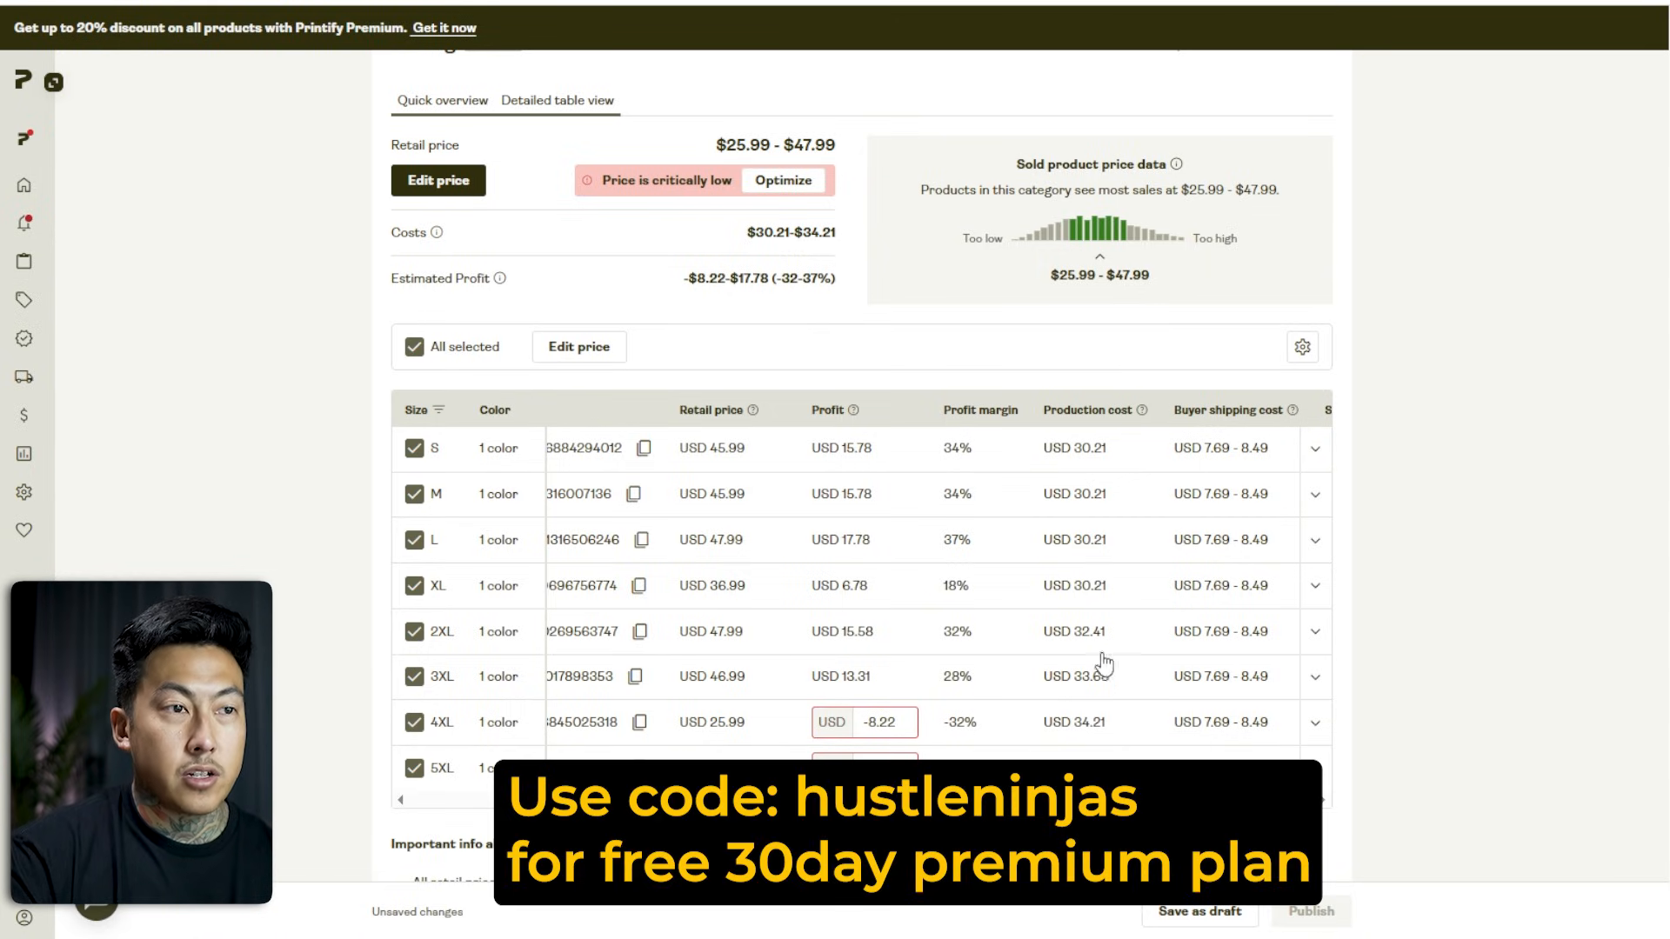
scroll(869, 583, left, 5)
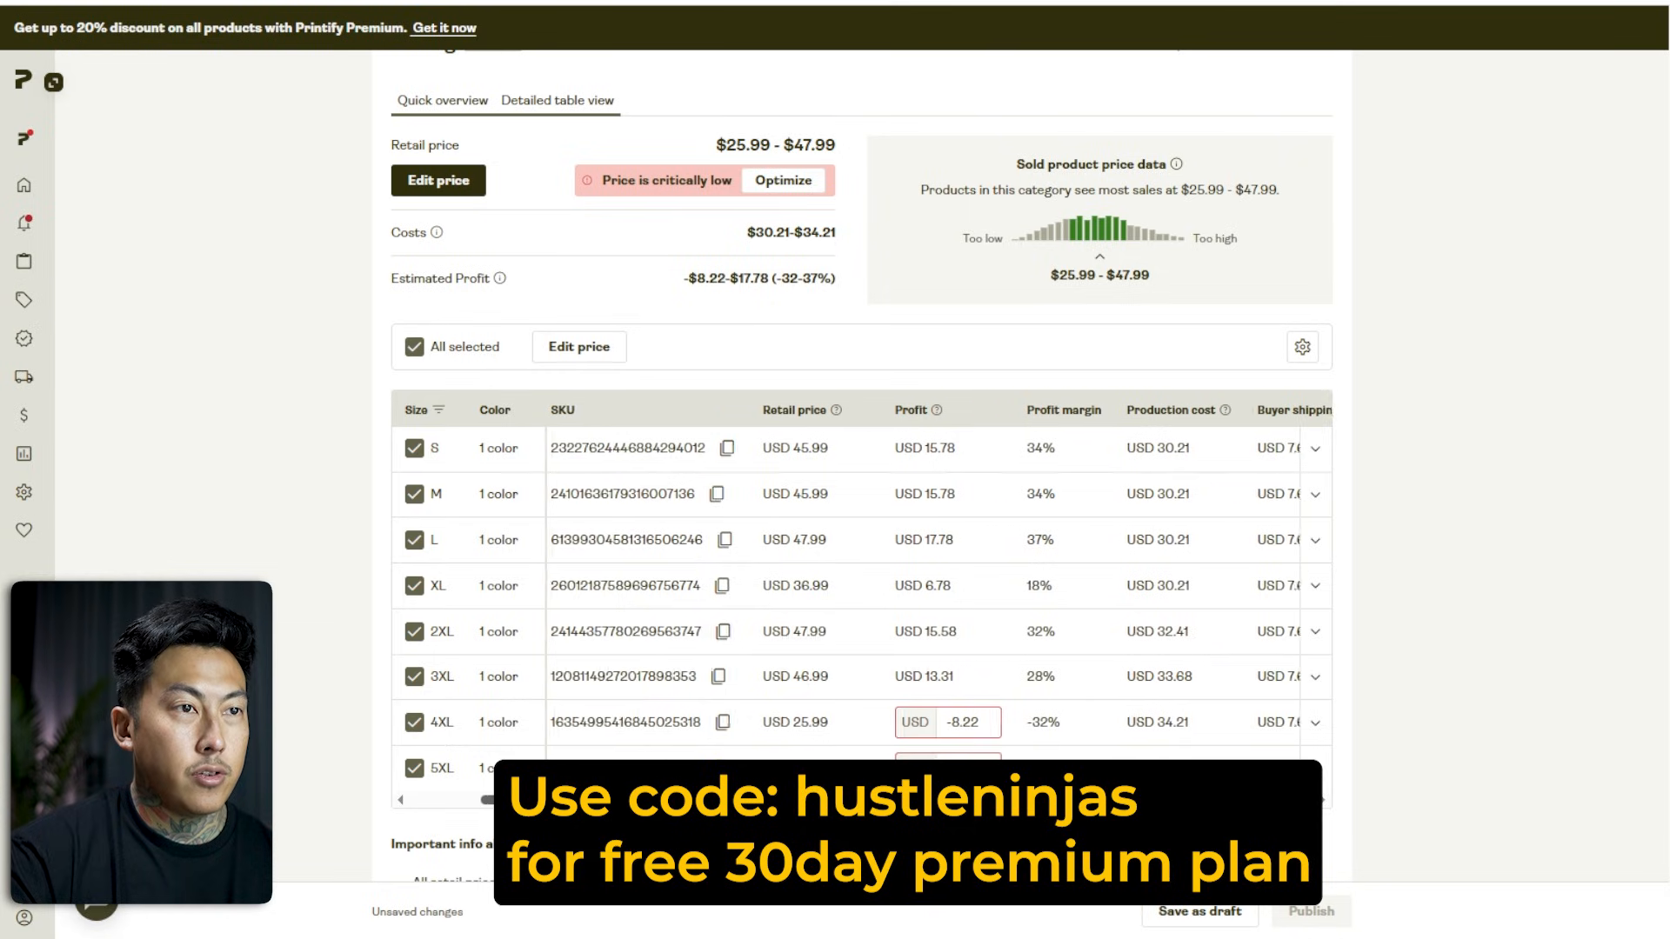
scroll(1111, 547, right, 2)
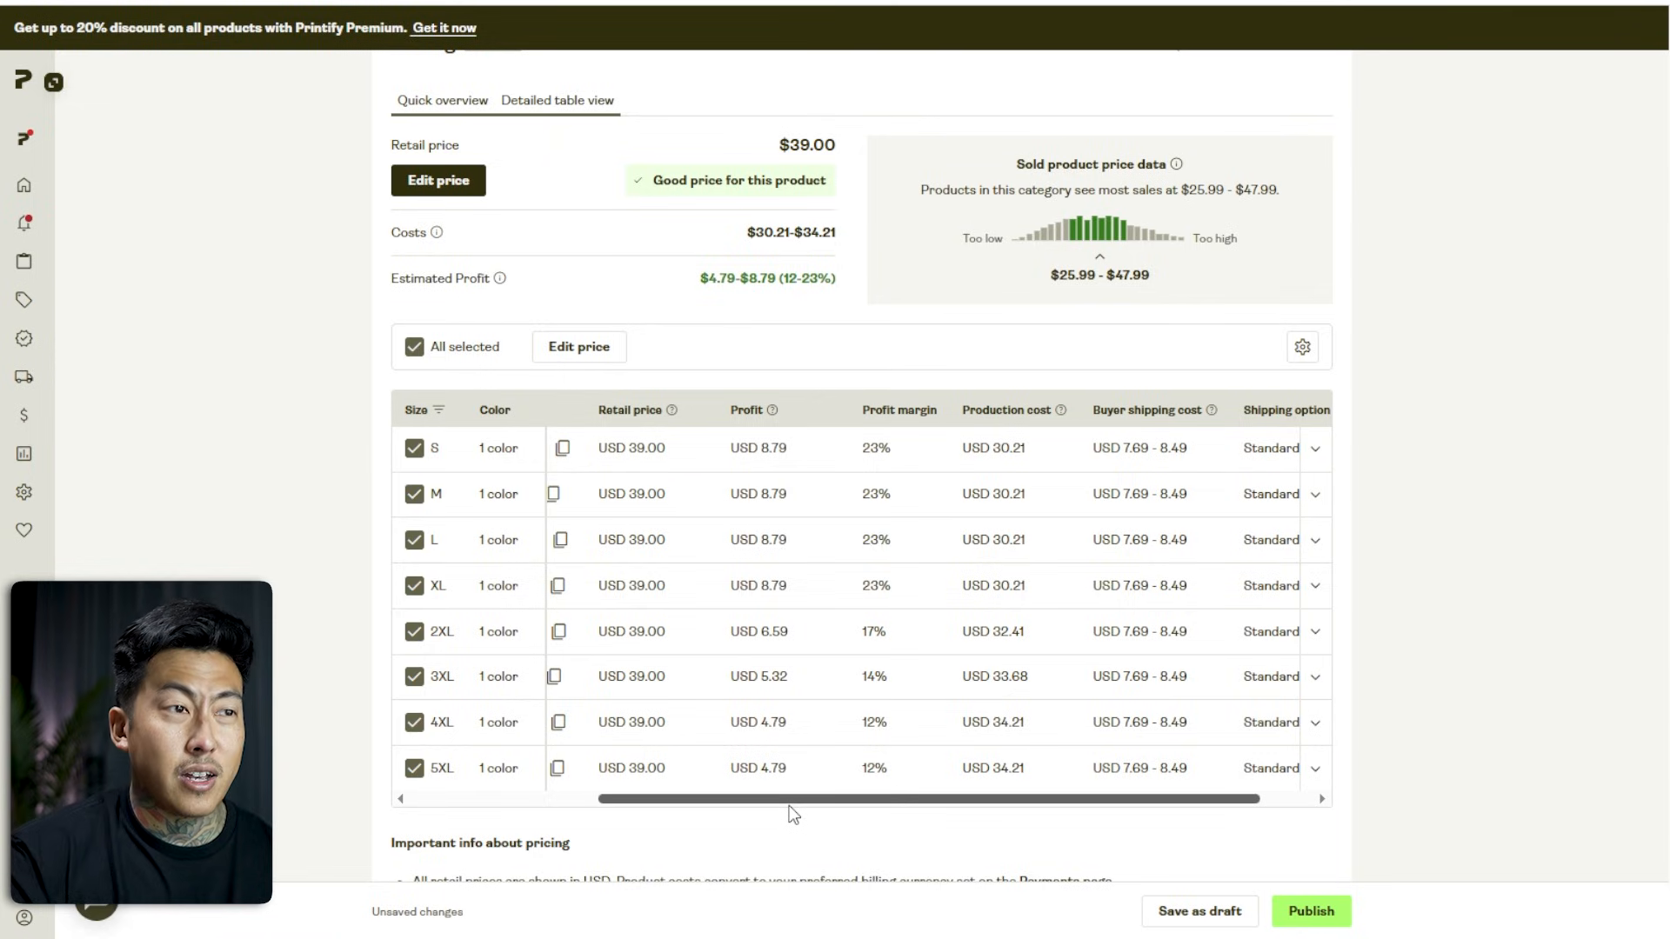
drag(788, 802, 729, 812)
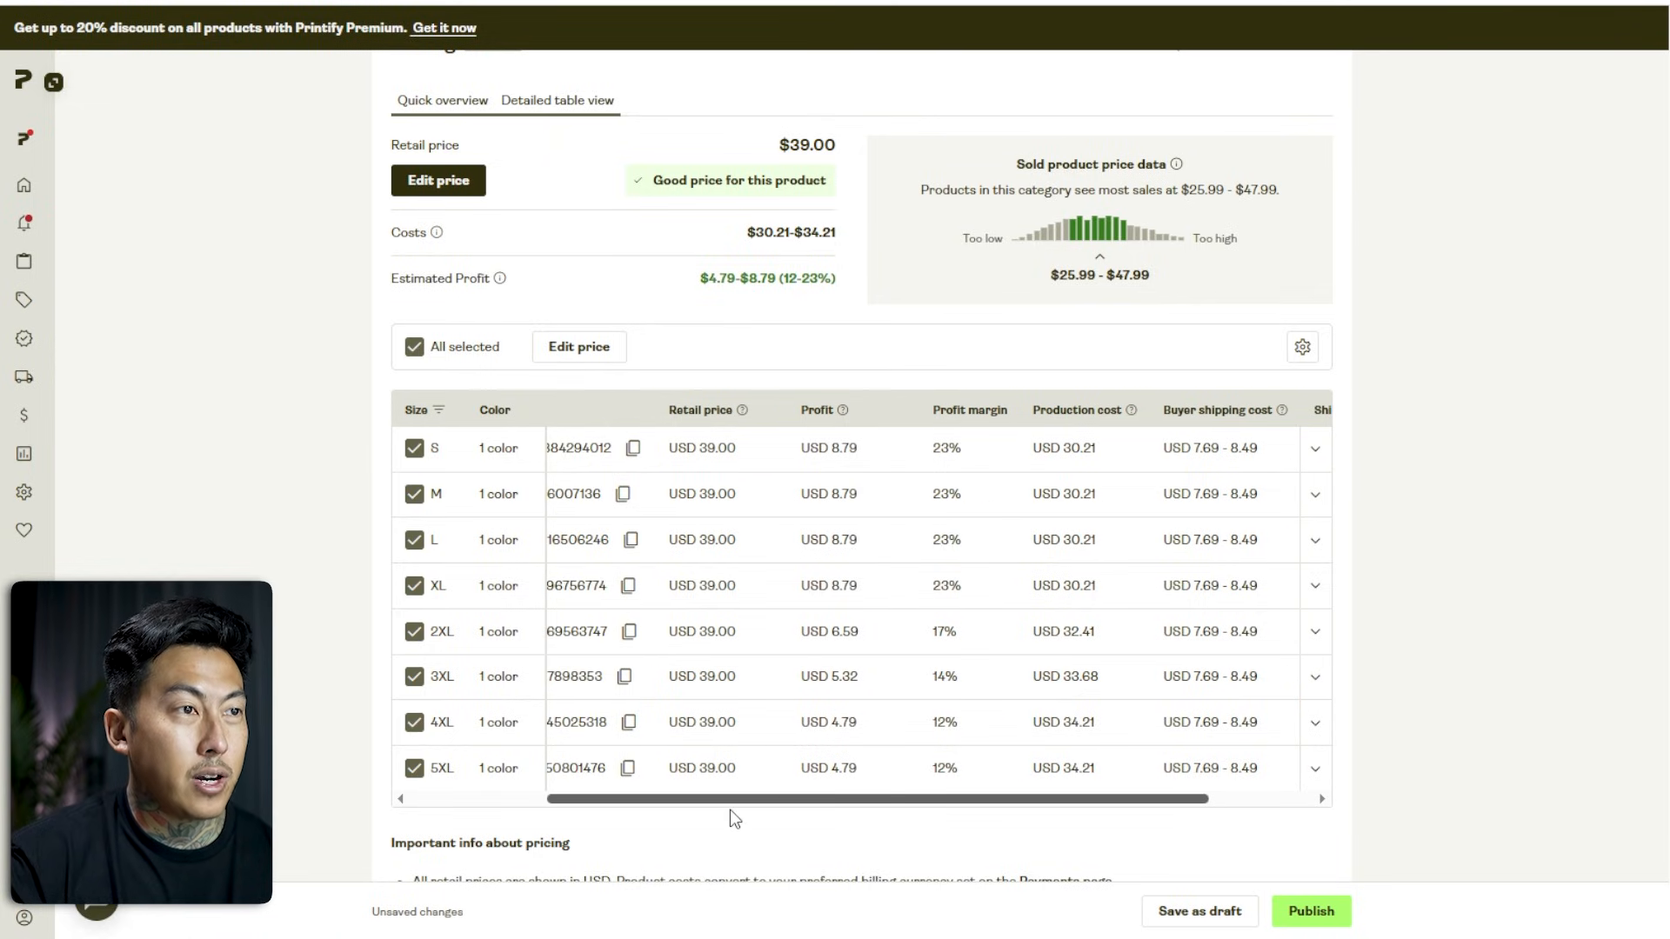
Select the Studio Shots 1 mockup in Kittl, then open Printify's mockup upload with replacing the previous mockup selection turned off.
scroll(290, 764, up, 20)
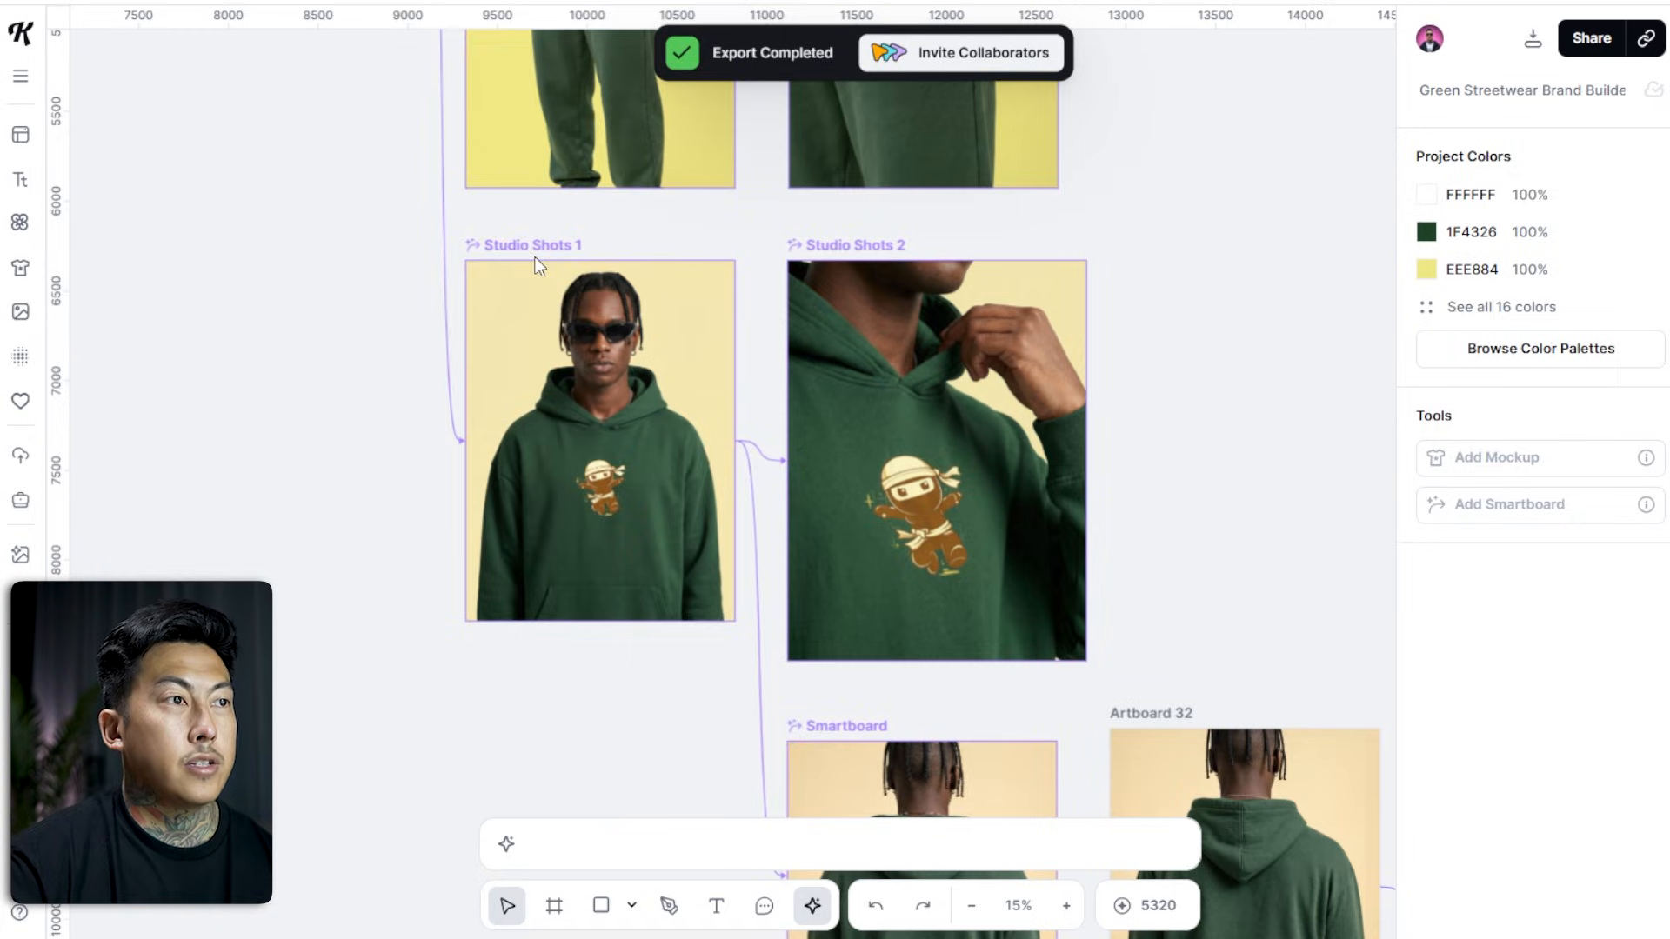
click(540, 268)
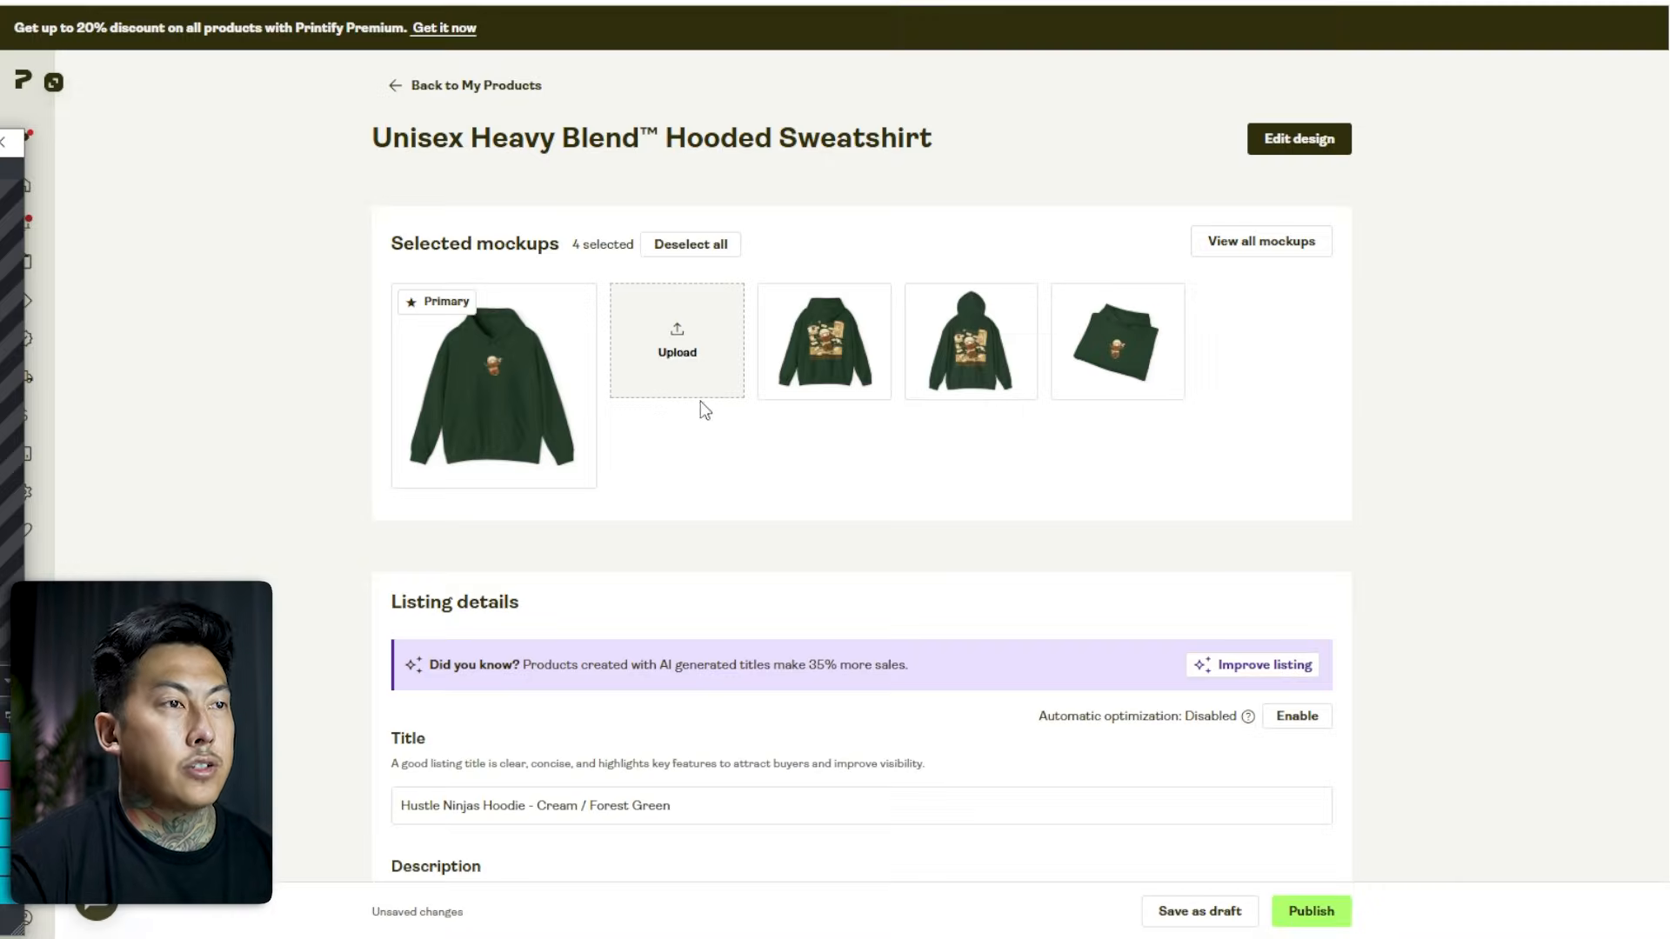
click(739, 365)
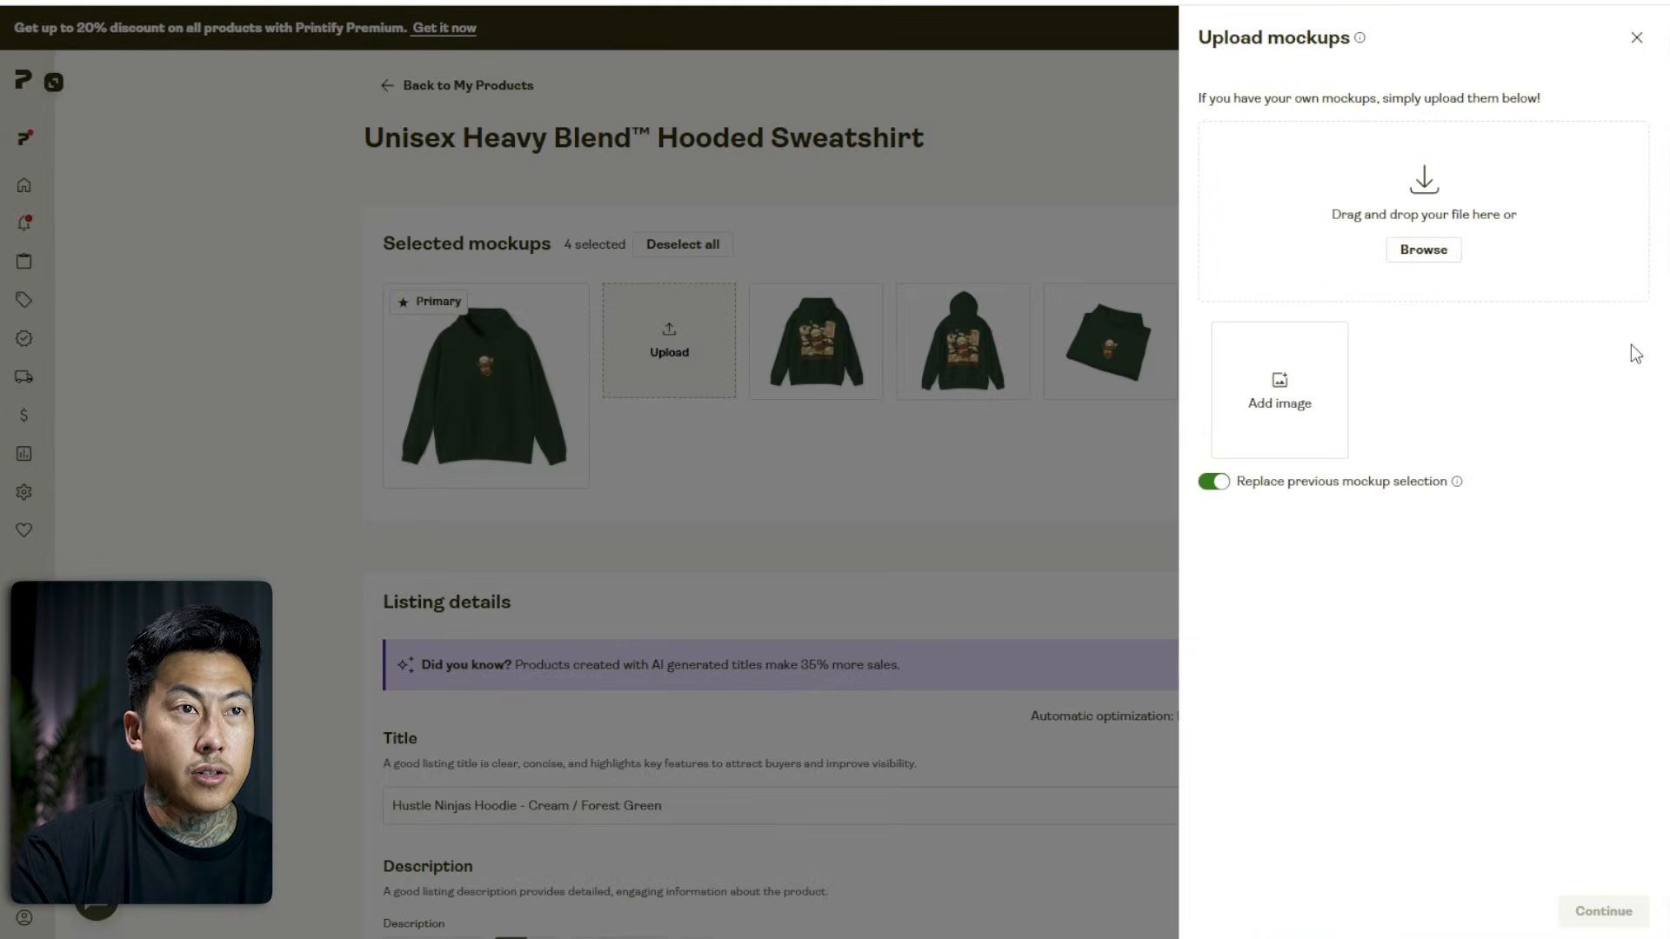
click(1214, 482)
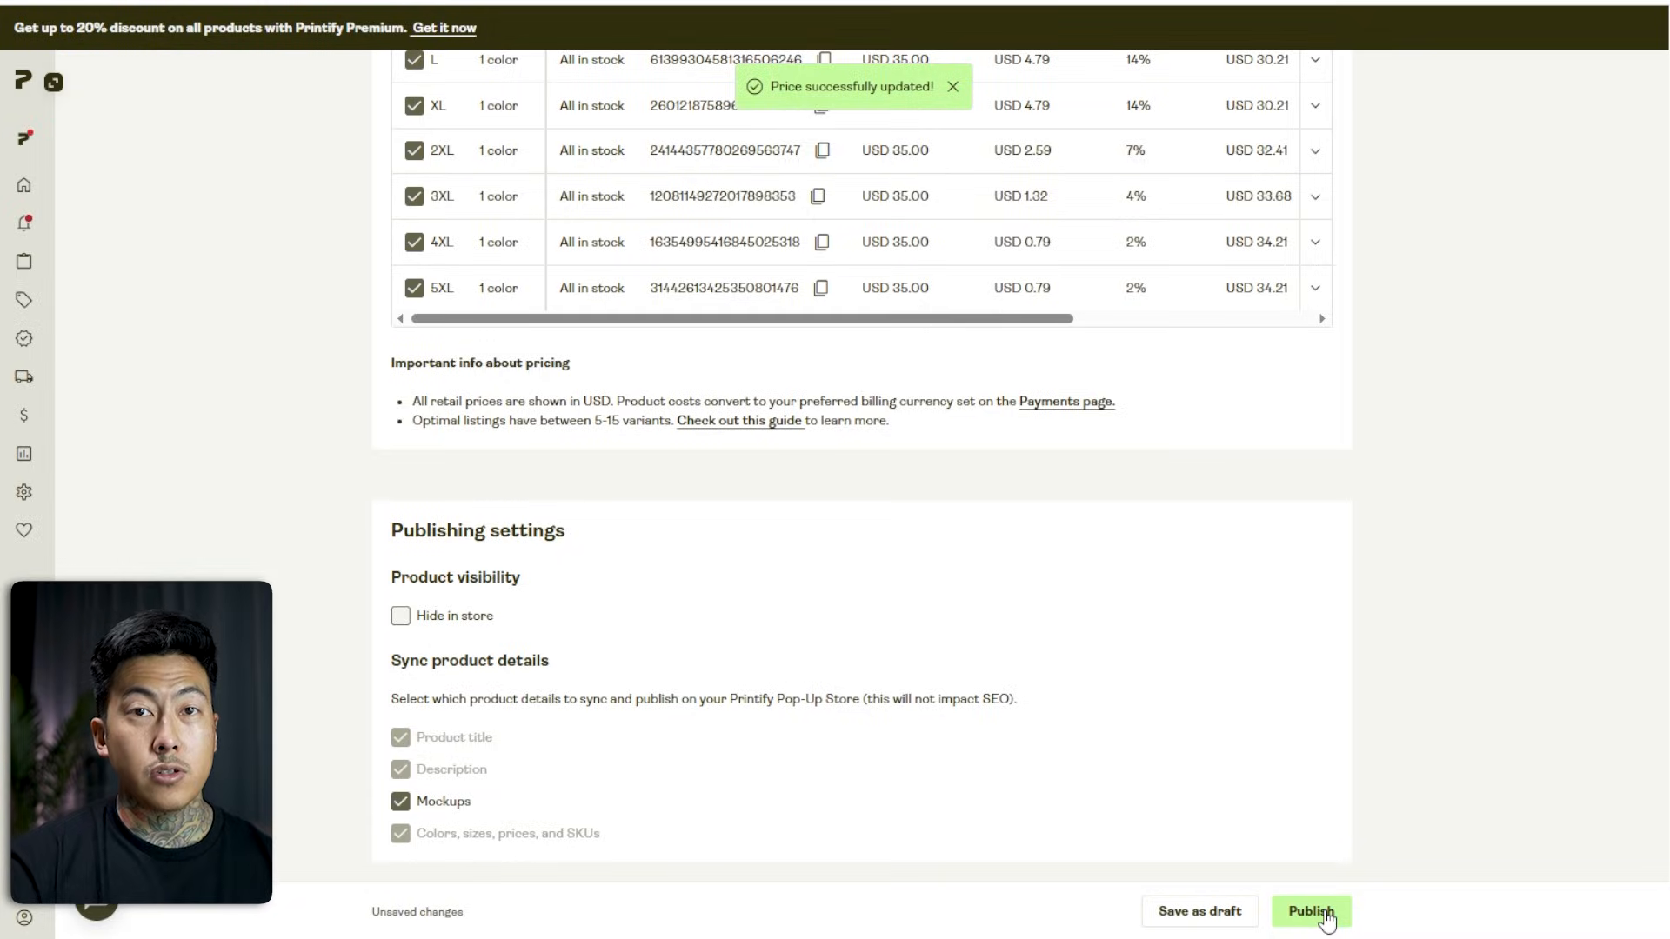
Publish the hoodie listing to the Printify Pop-Up Store.
click(1310, 911)
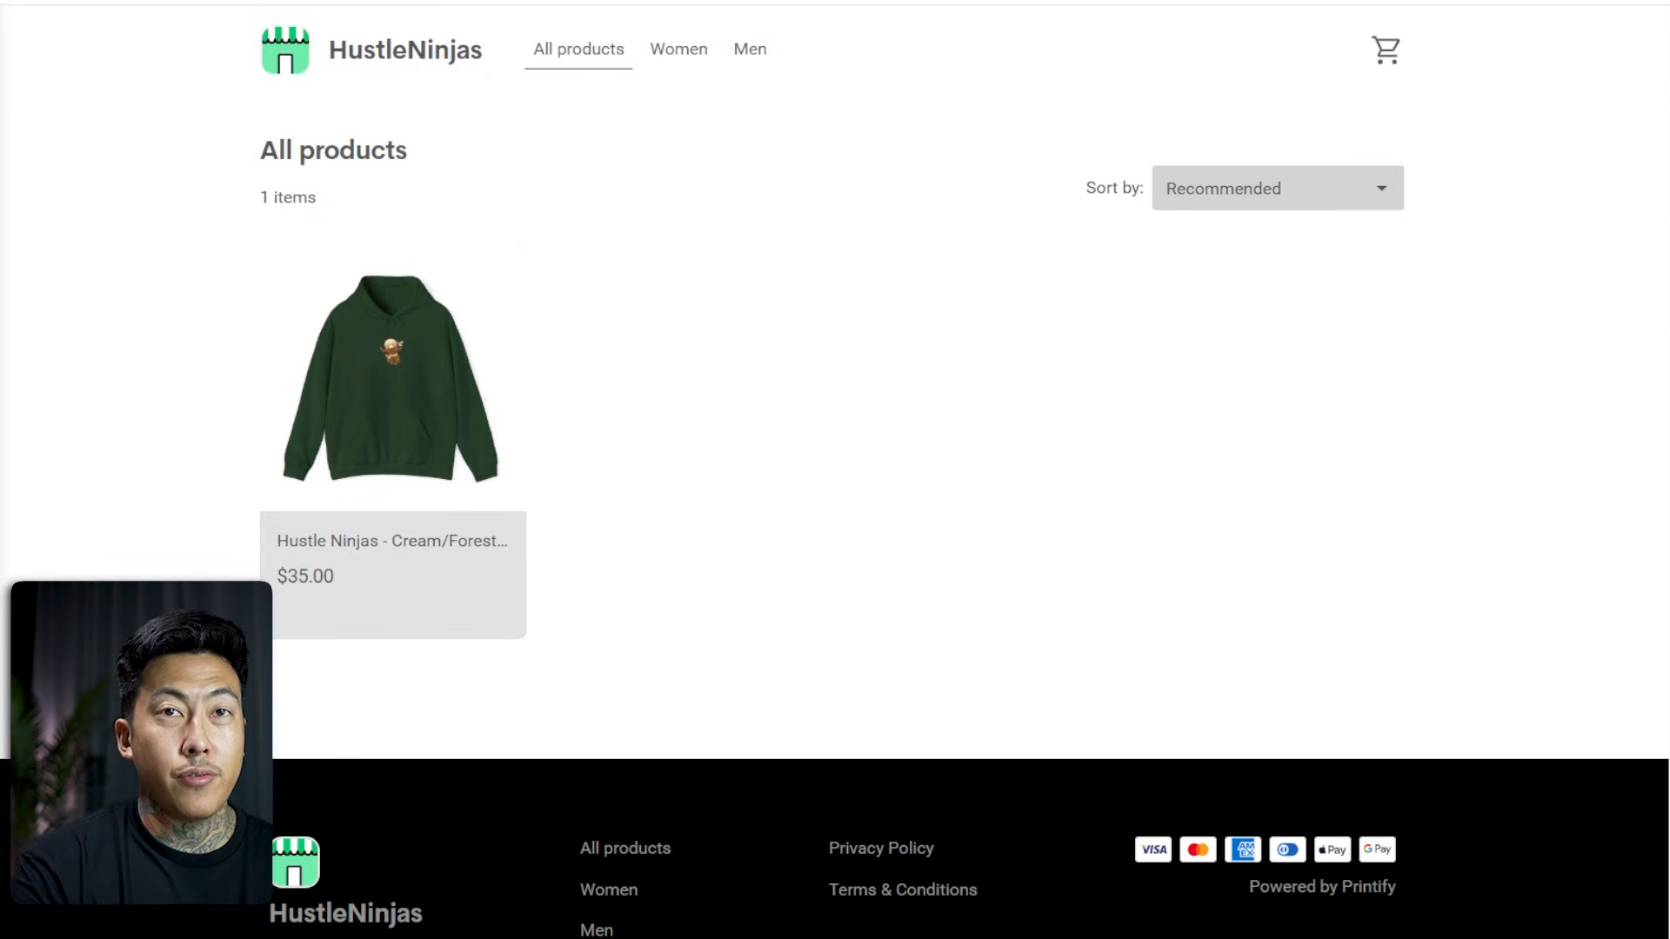
Open the hoodie in the HustleNinjas store and examine its front, back and studio model photos.
click(410, 322)
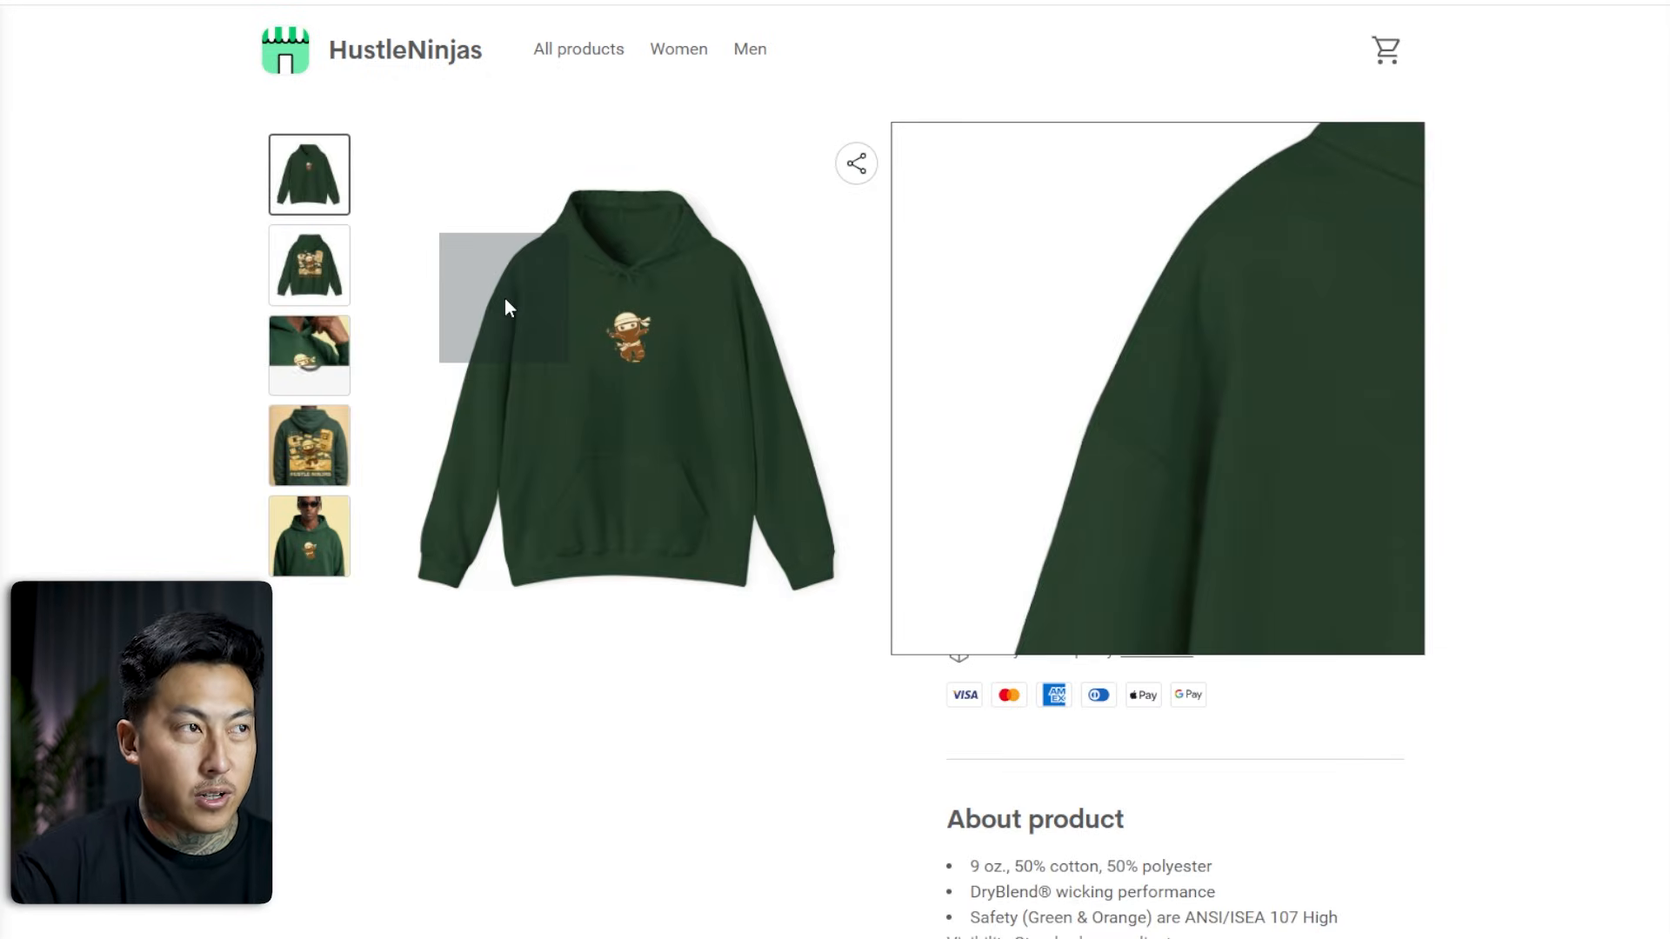
click(310, 375)
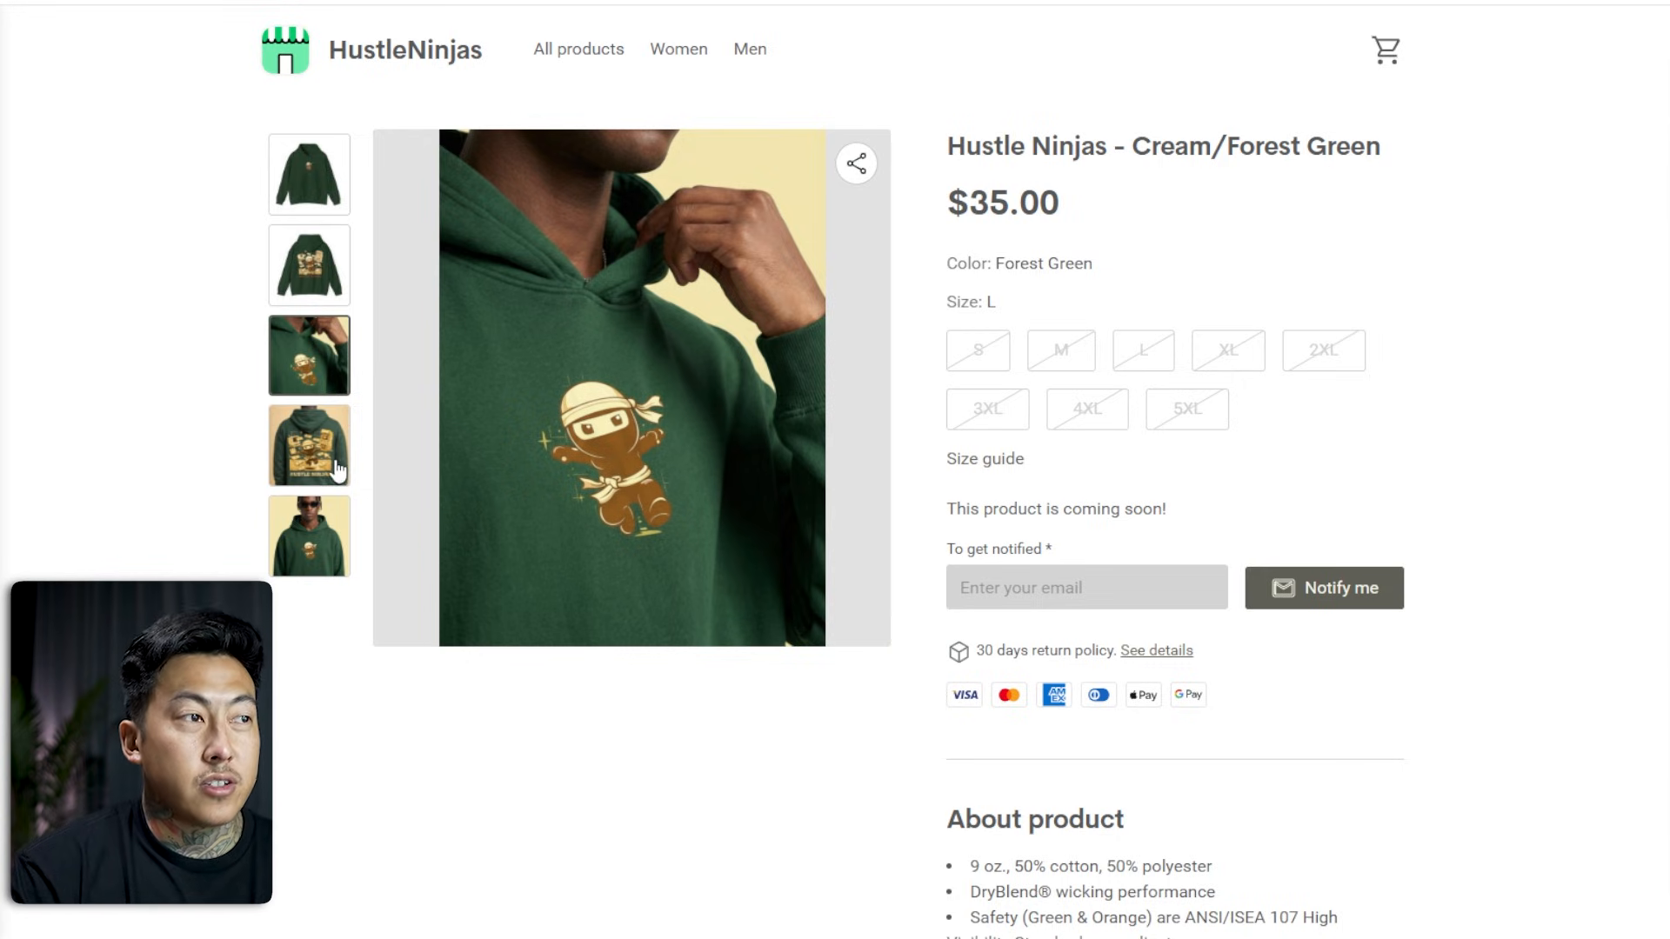
click(338, 470)
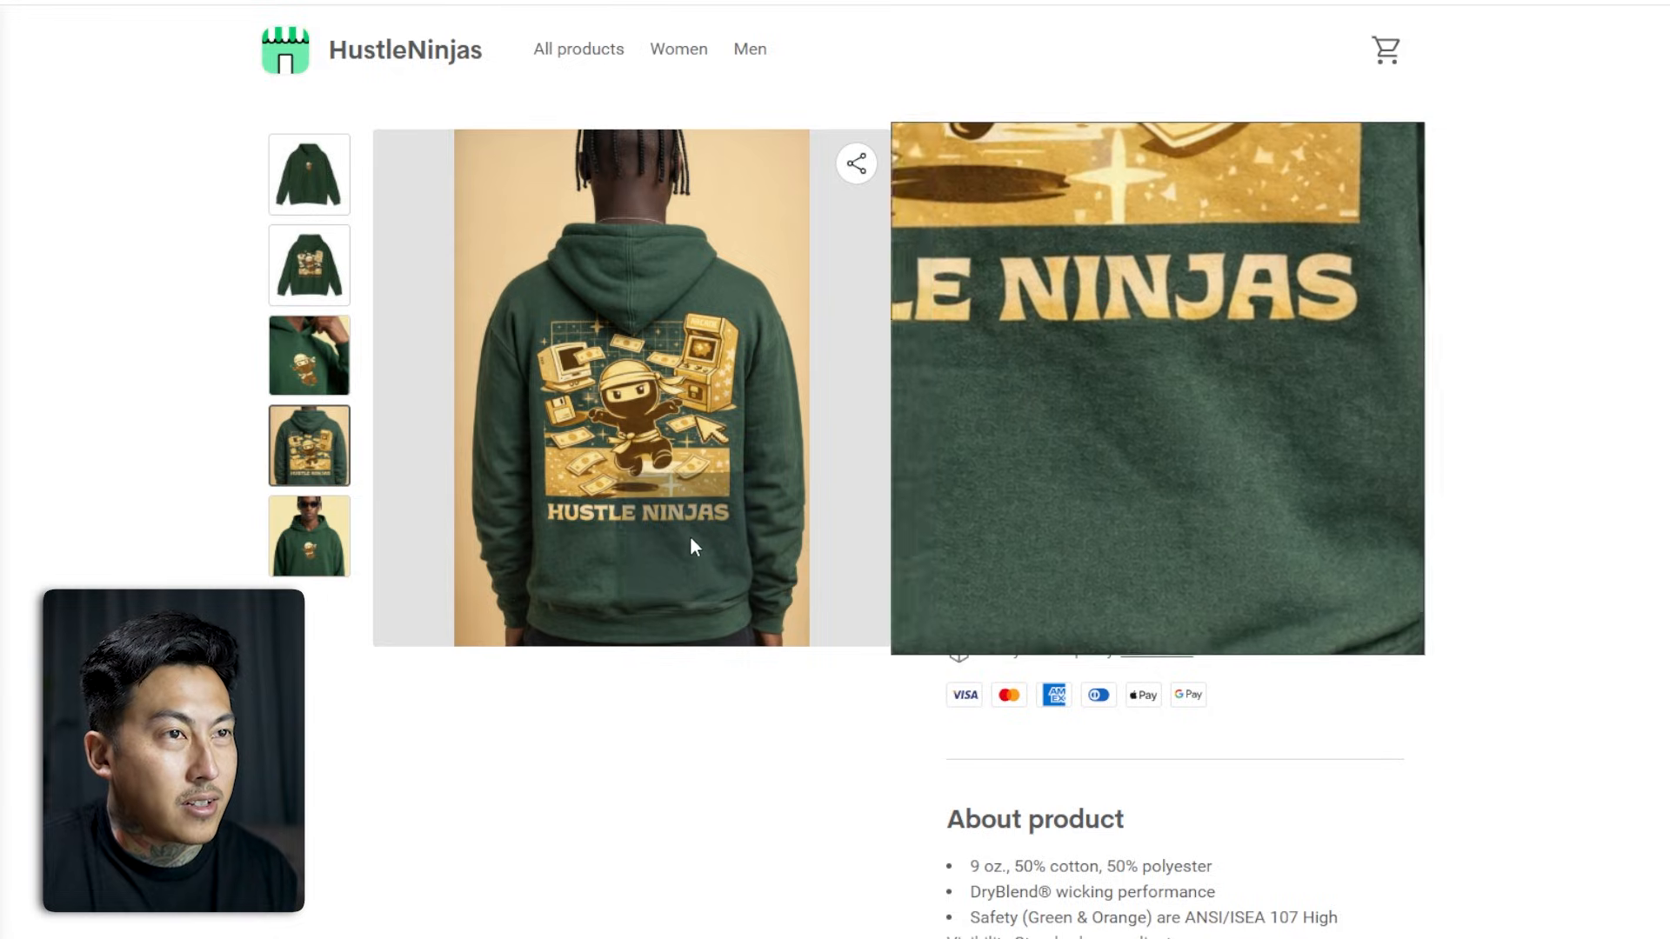
click(326, 554)
click(308, 265)
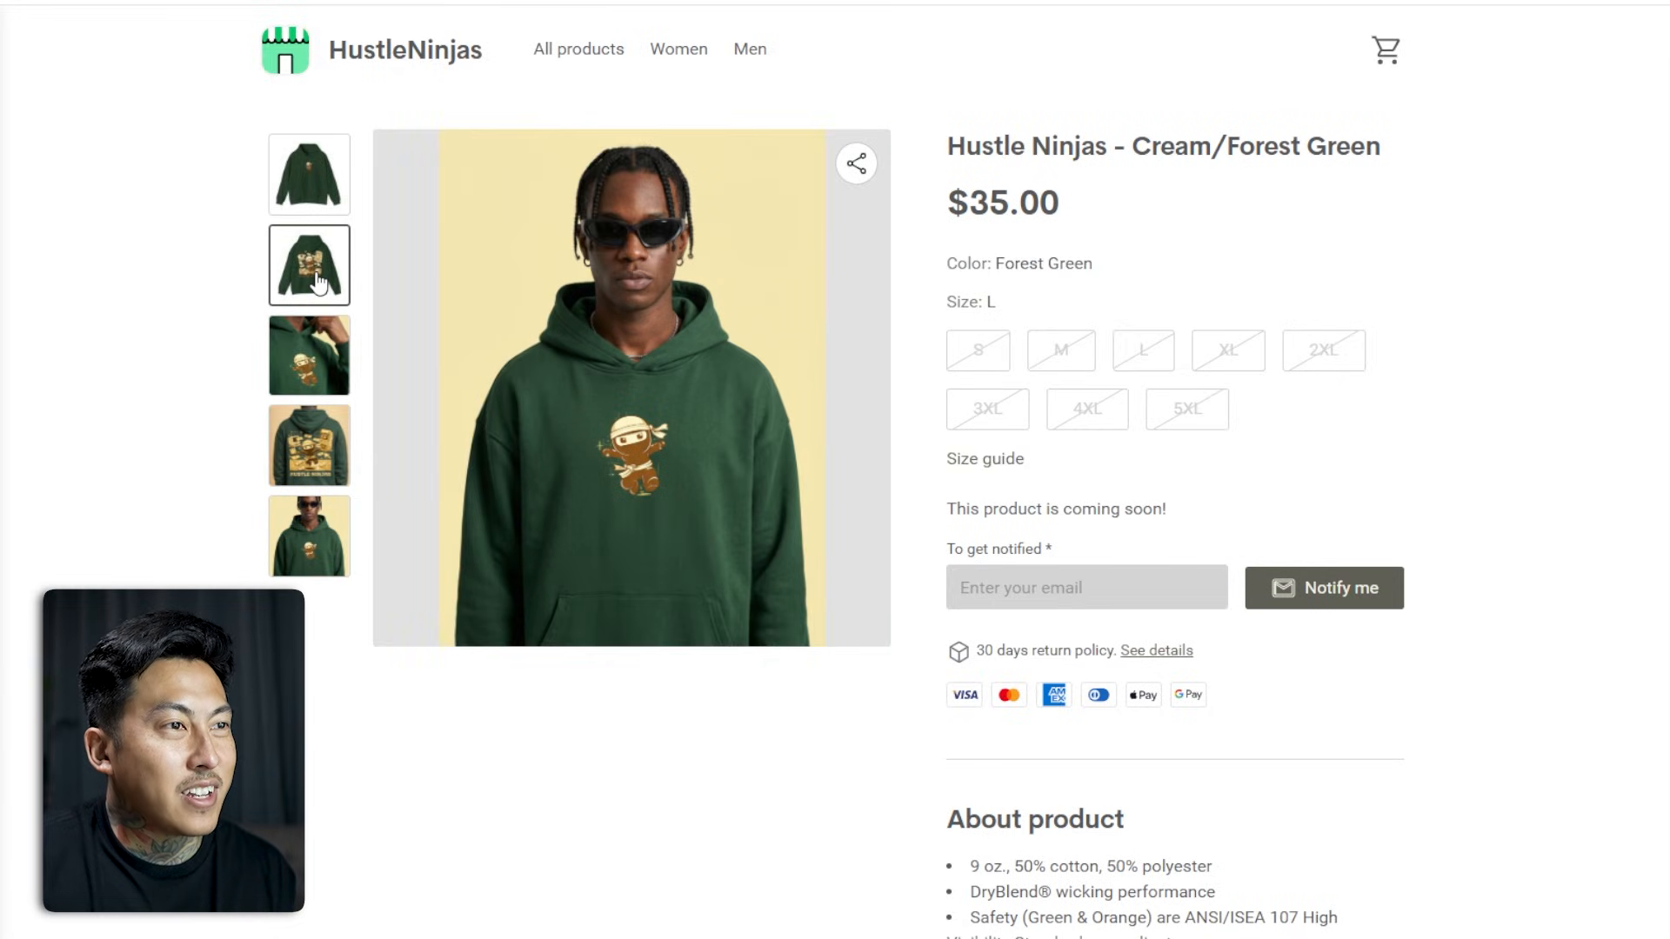
click(309, 445)
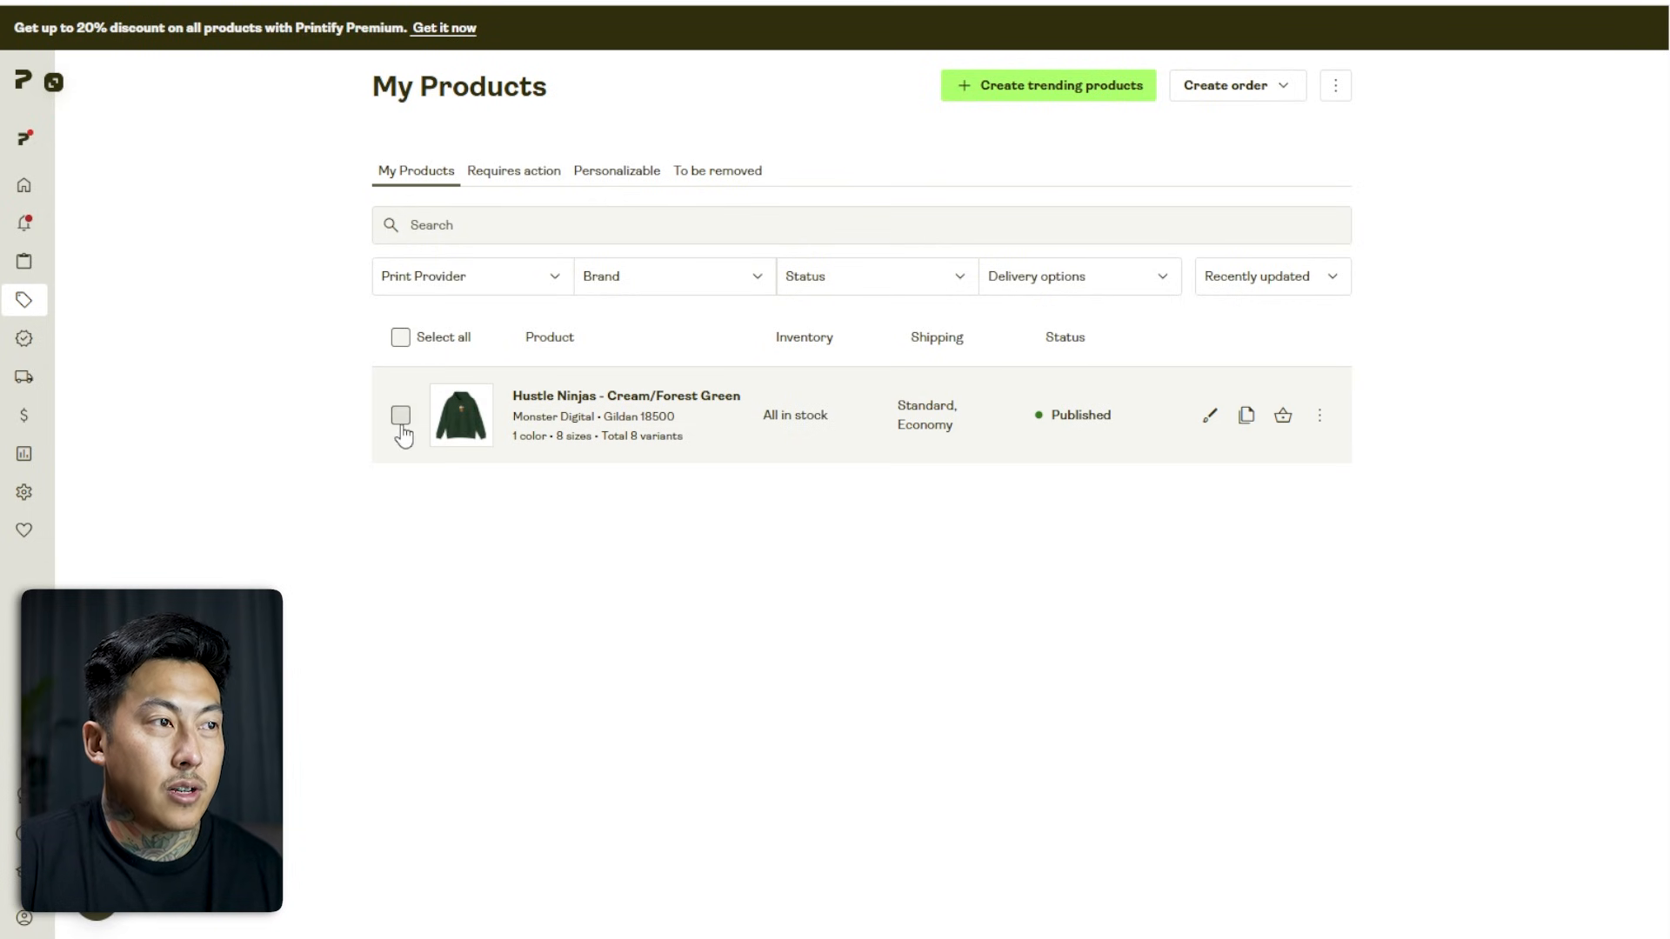
Start a sample order in Printify and view the sizes offered for the Hustle Ninjas - Cream/Forest Green hoodie without adding any.
click(401, 417)
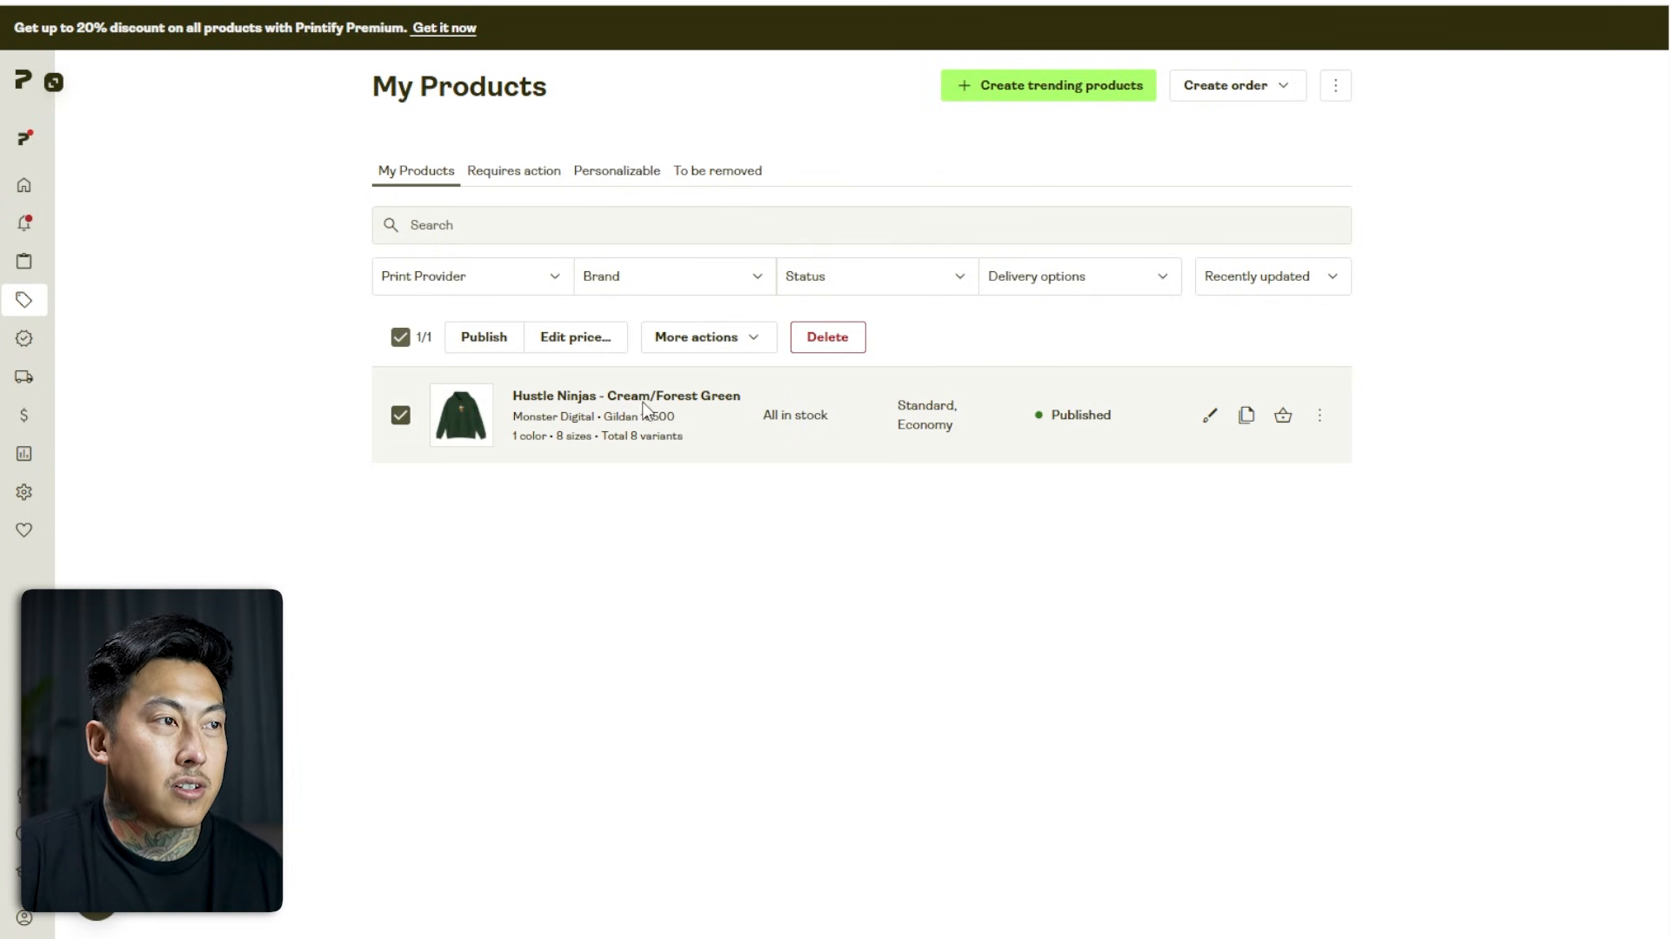
click(1235, 87)
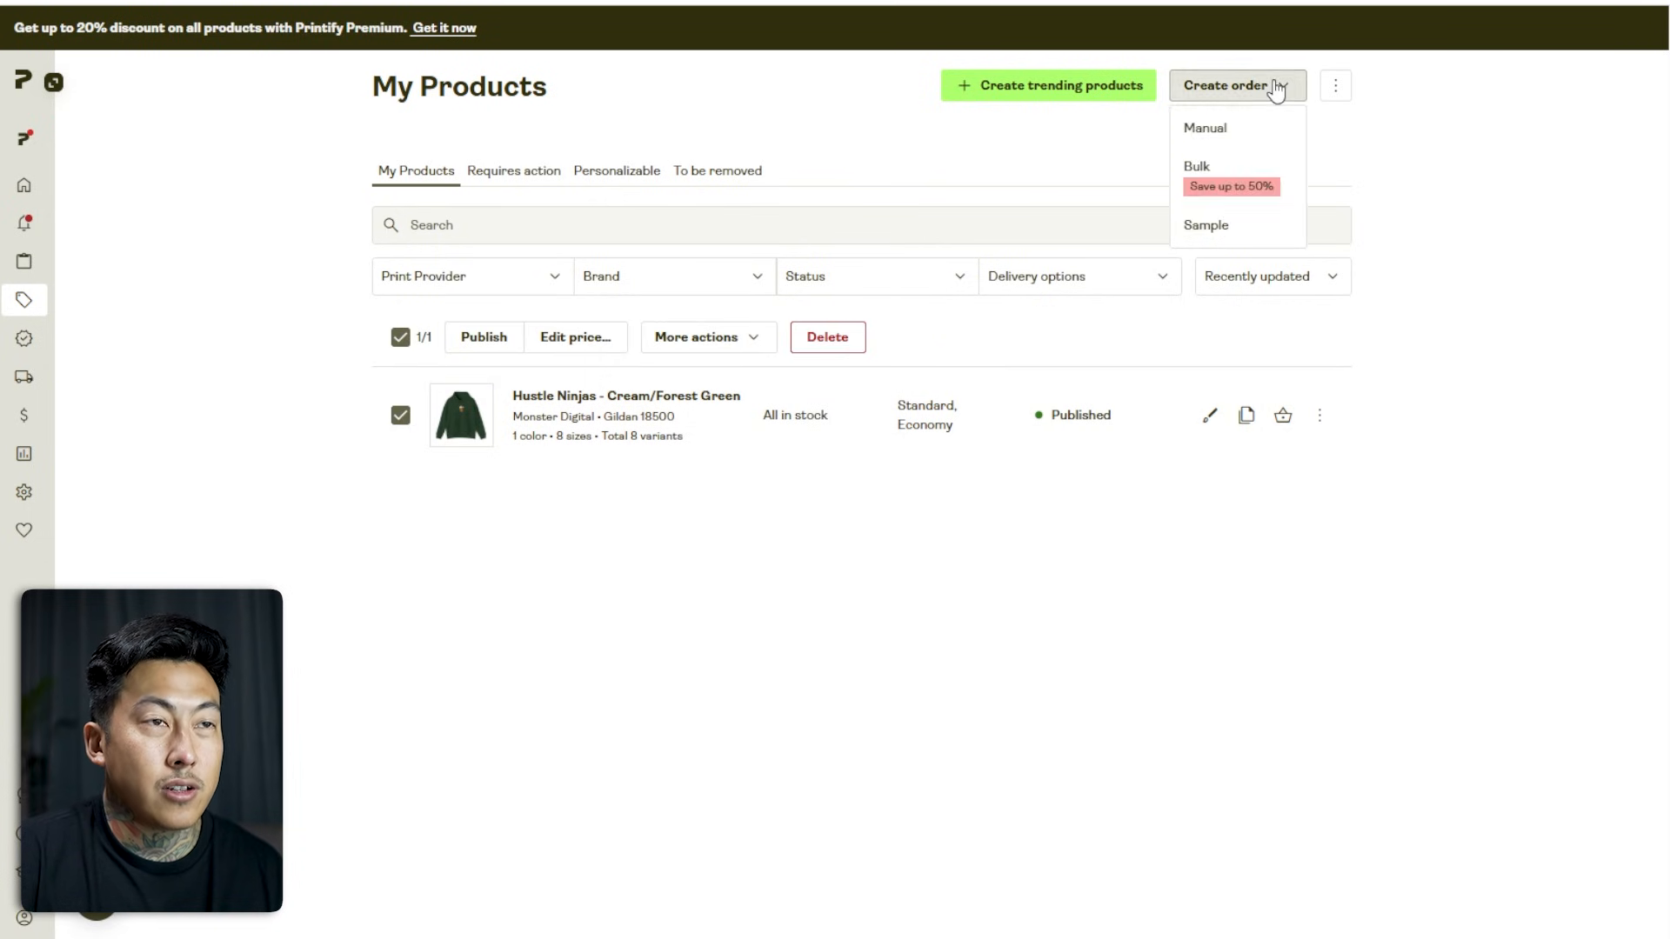
click(1228, 229)
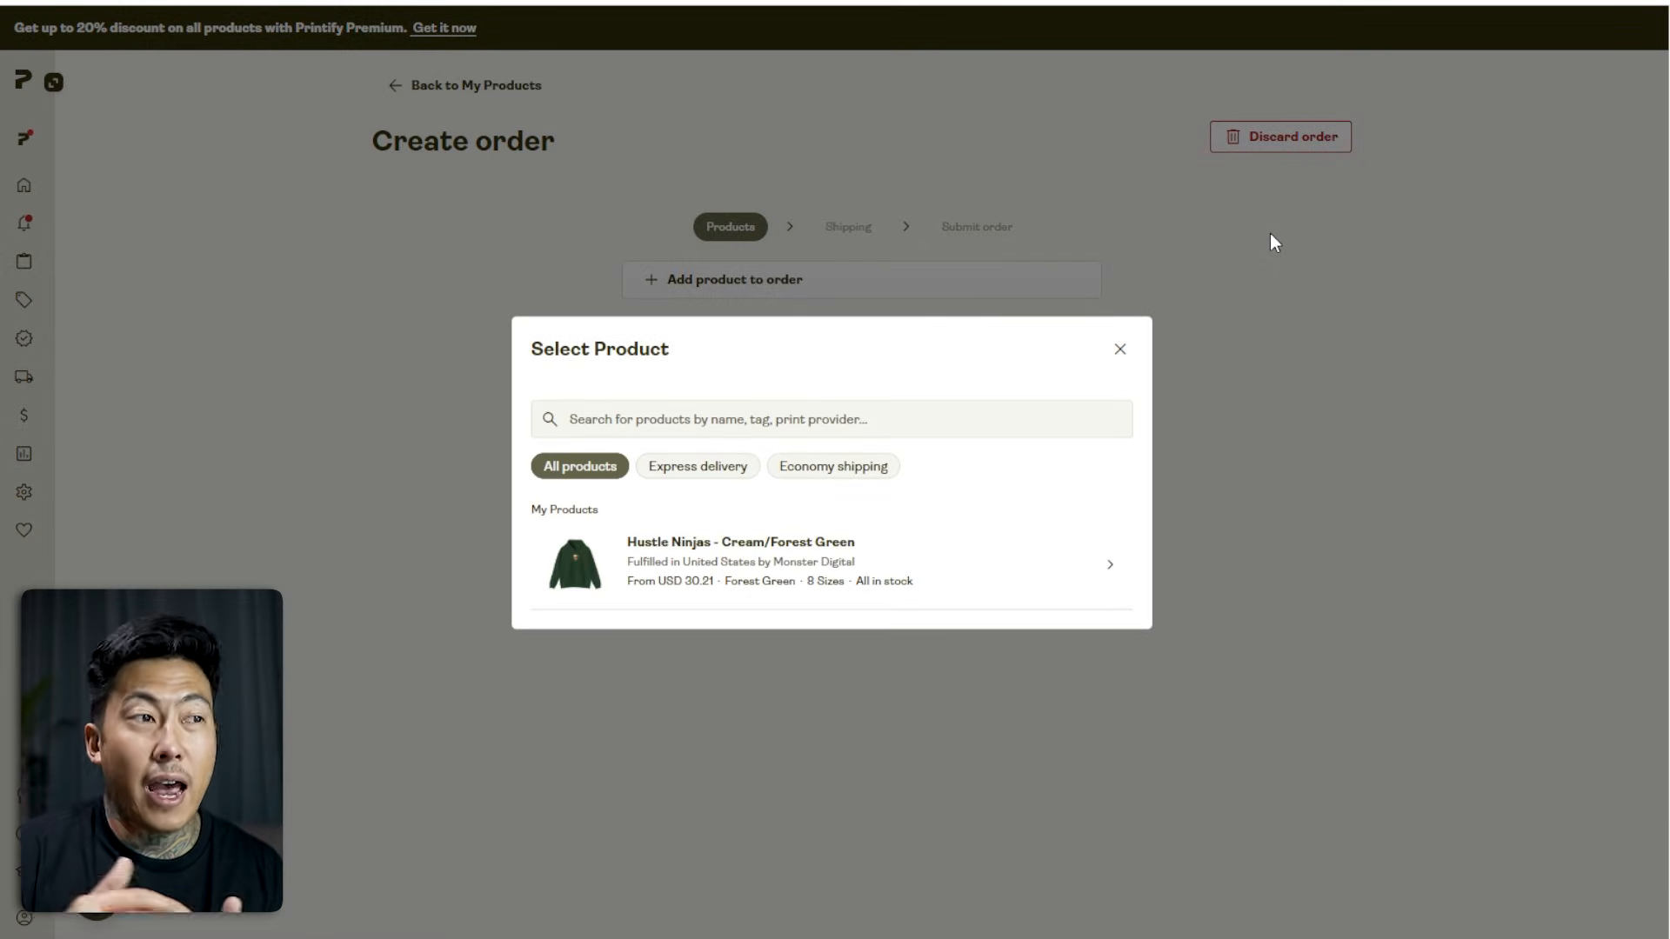
click(926, 577)
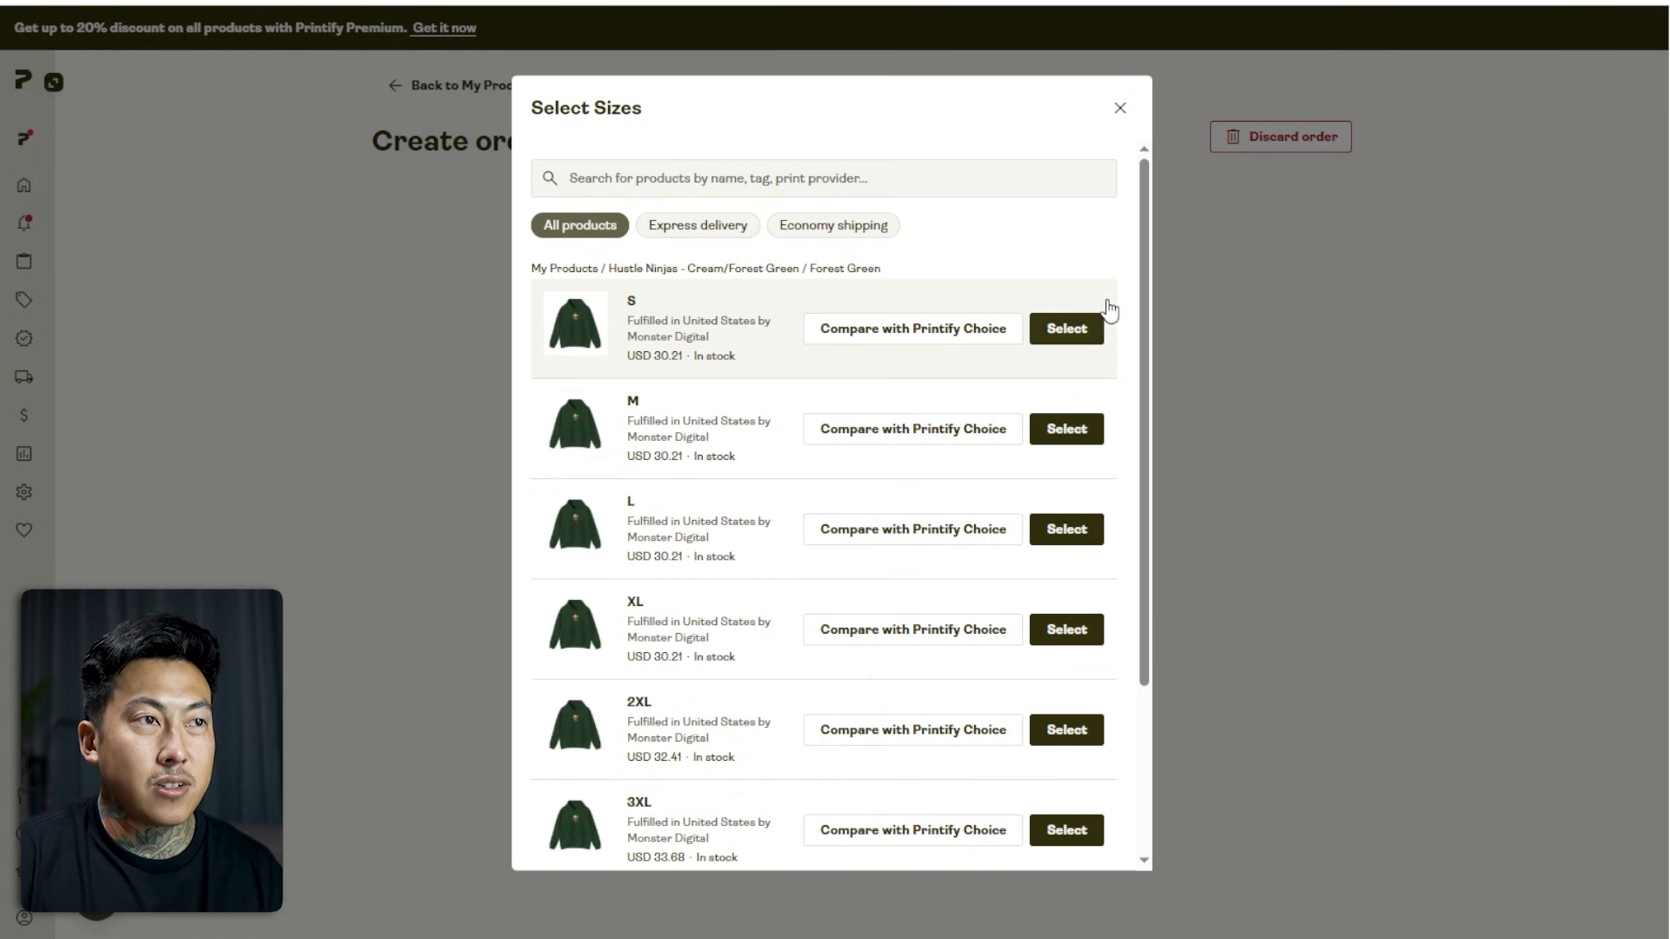
click(1121, 108)
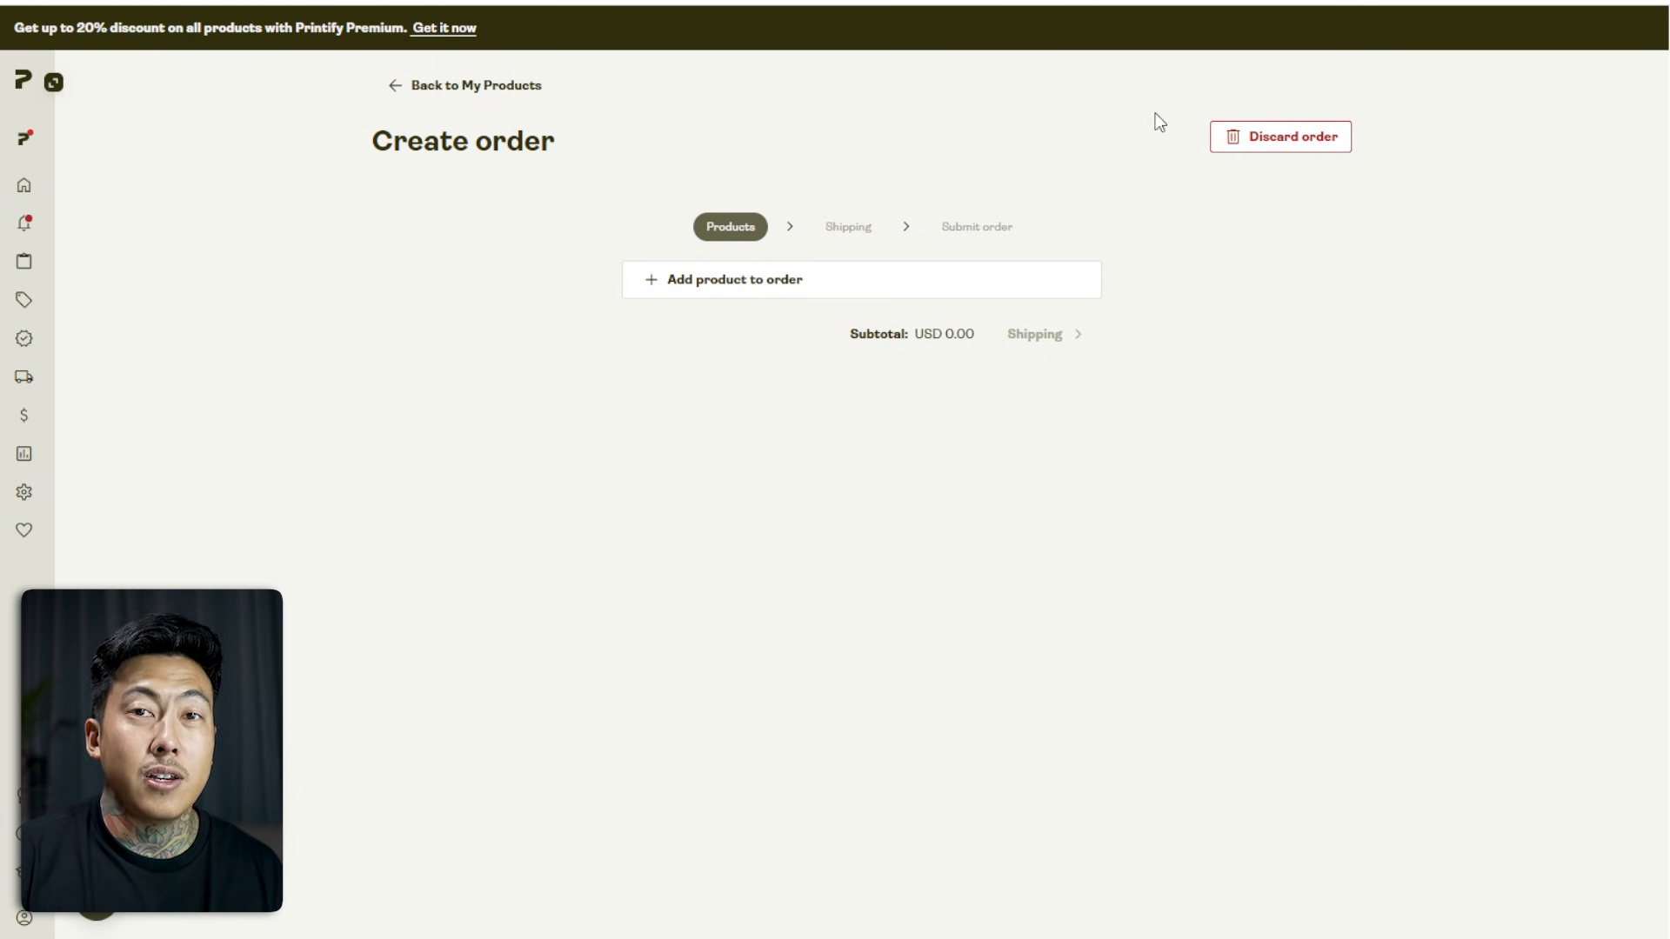